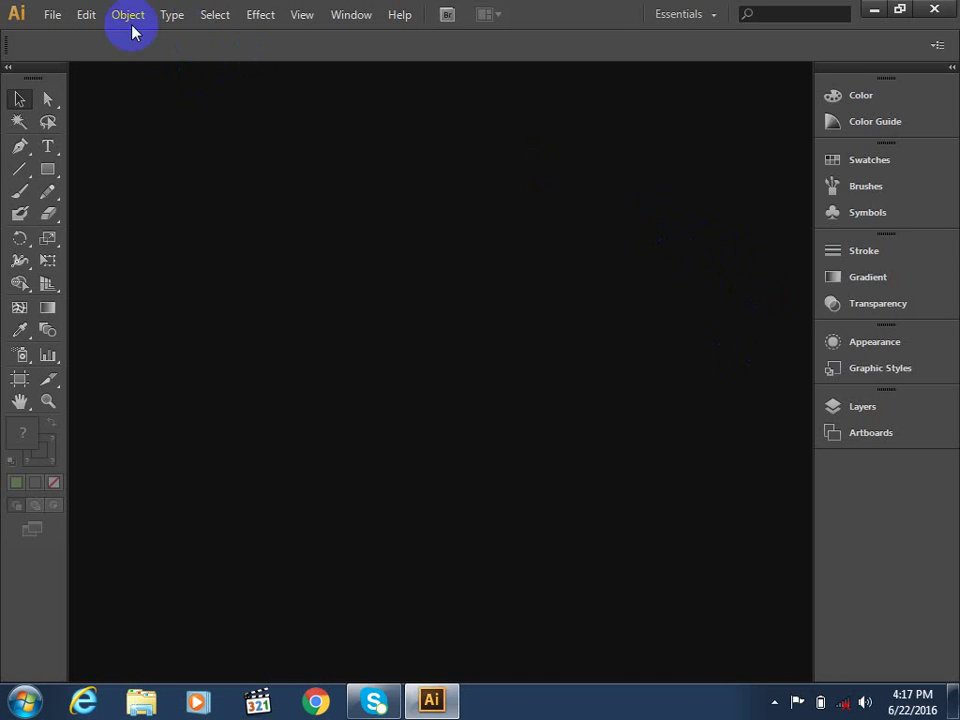
Set up a new document named 'First Image' with the Print profile and one Letter artboard (612 × 792 pt).
{"action": "key", "text": "ctrl+n"}
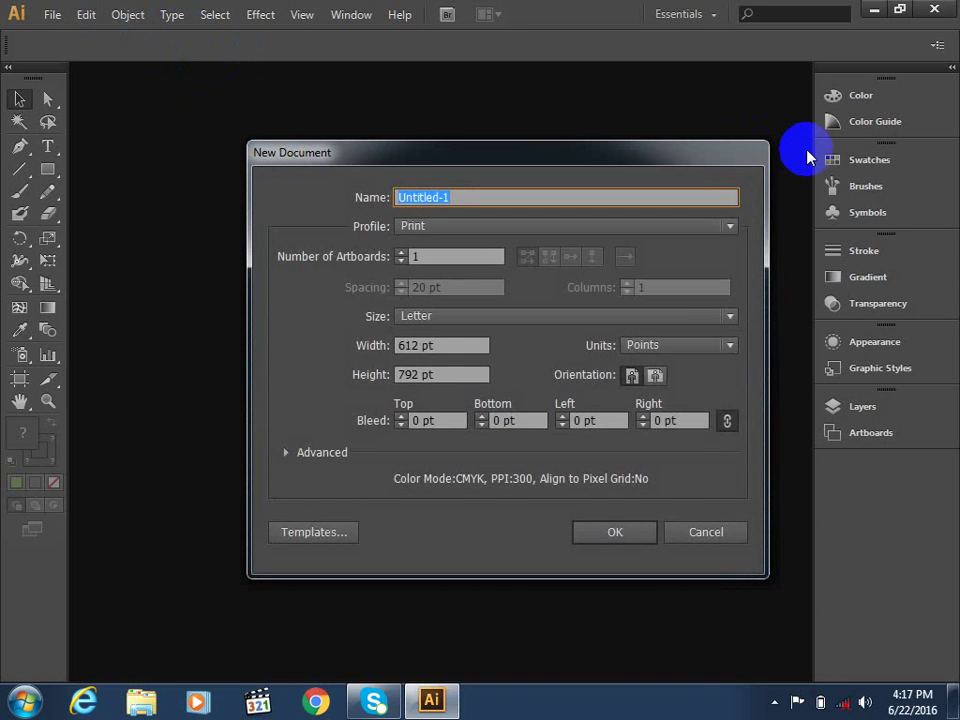
{"action": "type", "text": "F"}
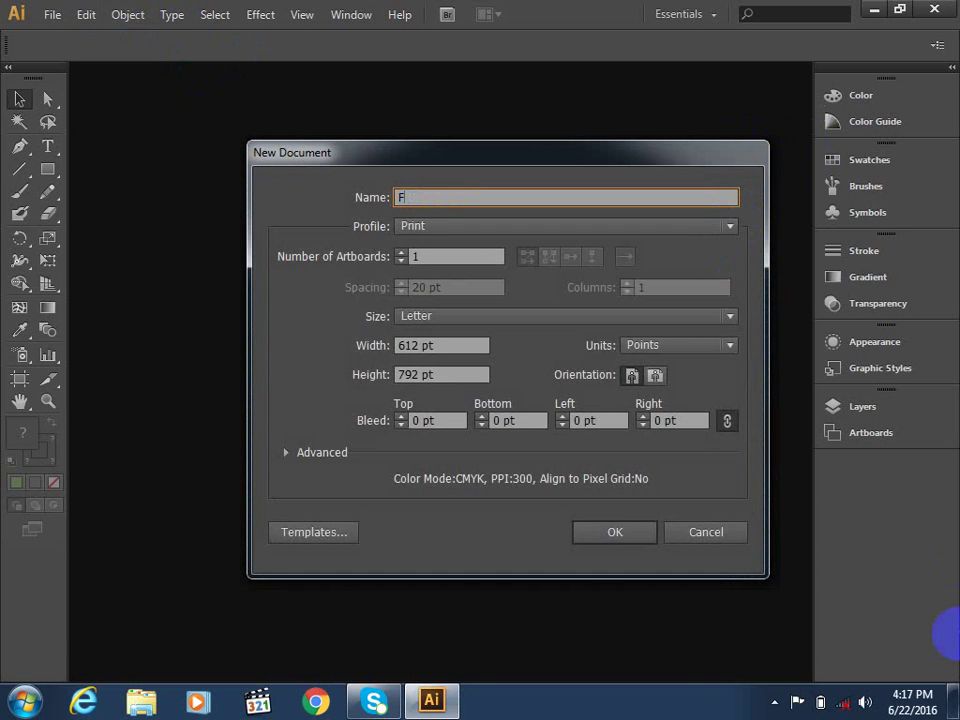
{"action": "type", "text": "irst Ima"}
{"action": "type", "text": "ge"}
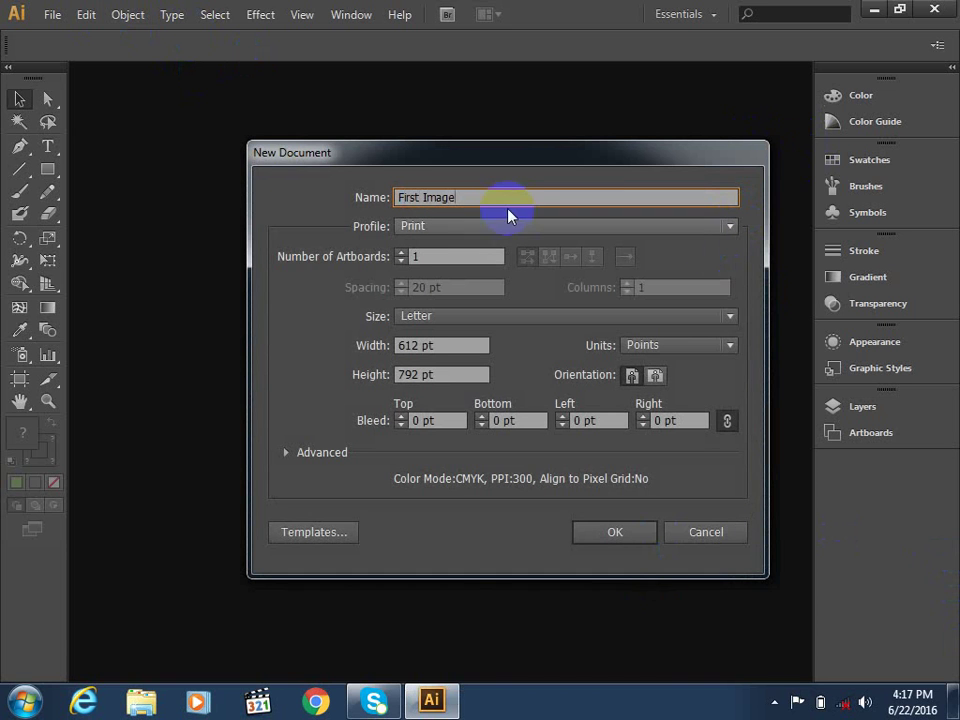
{"action": "left_click", "coordinate": [488, 228]}
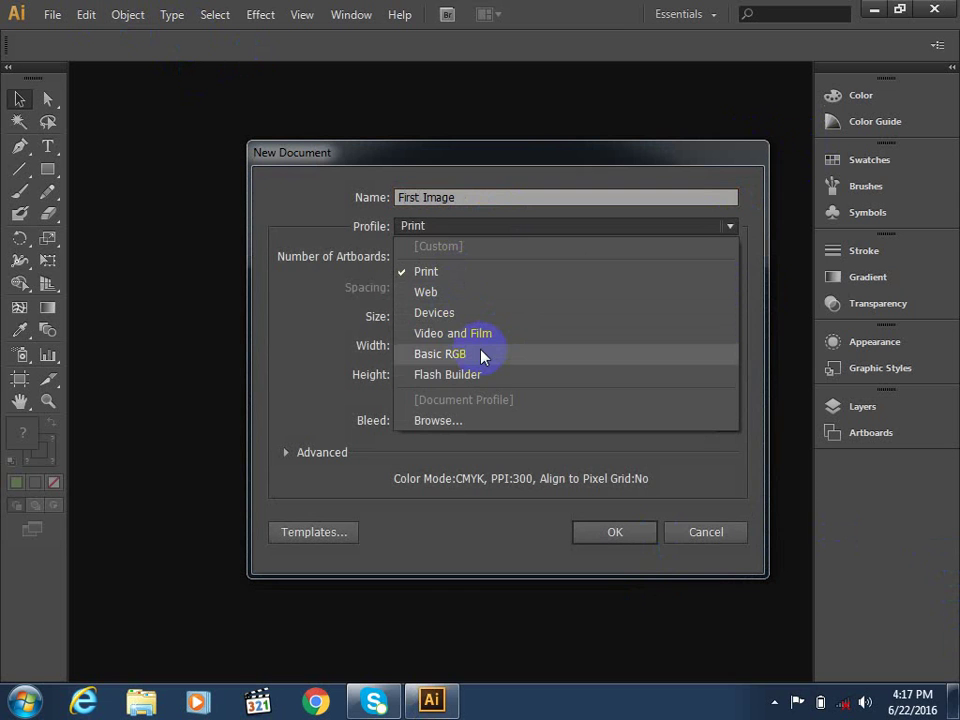
{"action": "left_click", "coordinate": [443, 274]}
{"action": "left_click", "coordinate": [483, 257]}
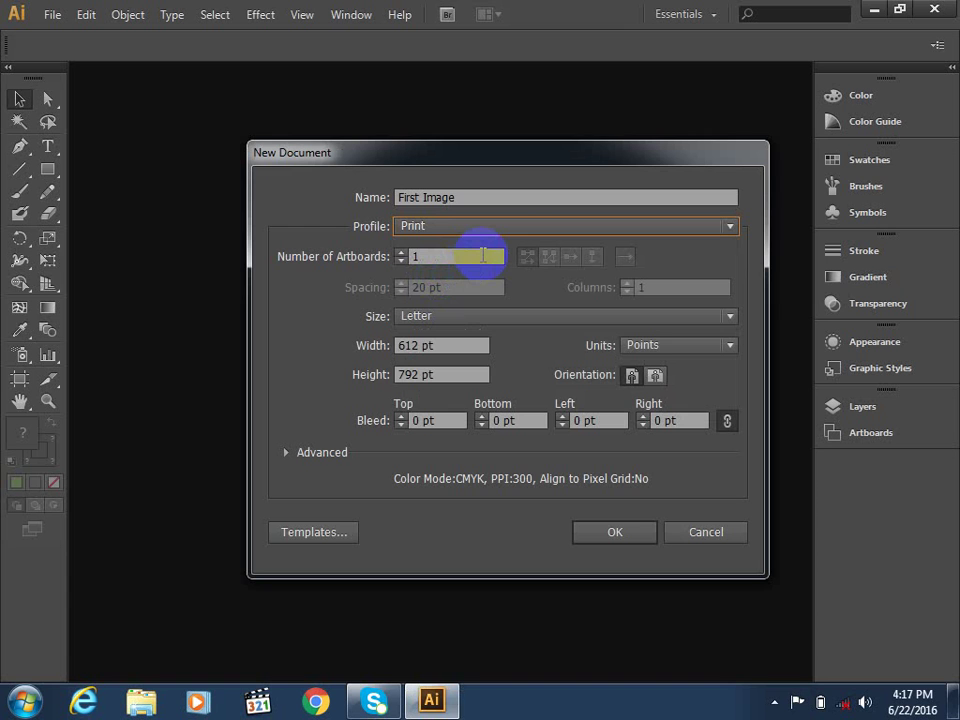
{"action": "left_click", "coordinate": [488, 317]}
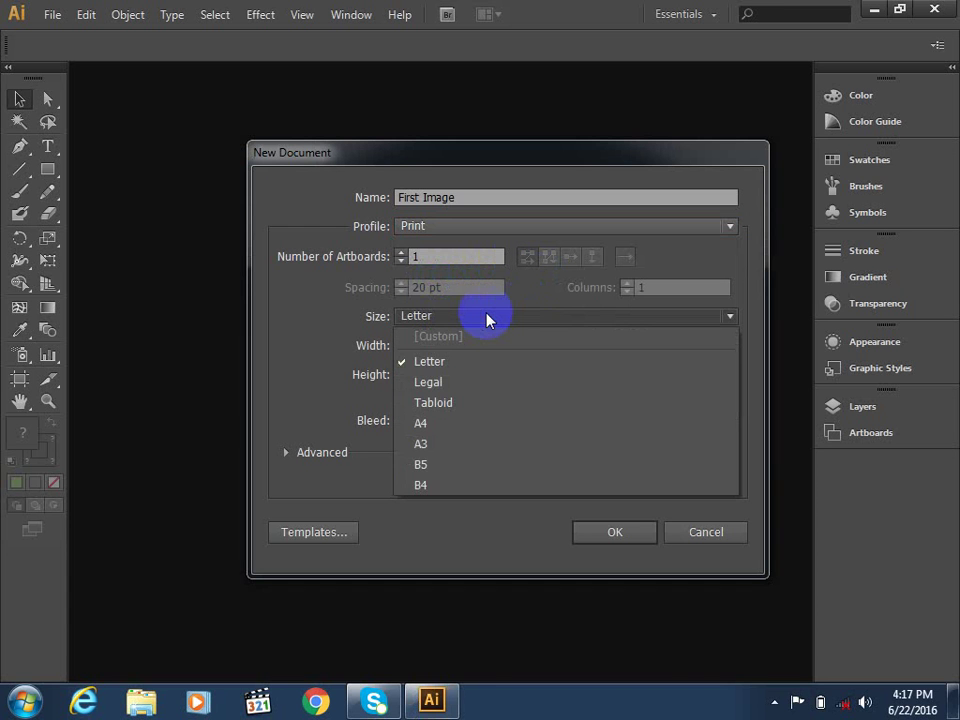
{"action": "left_click", "coordinate": [480, 320]}
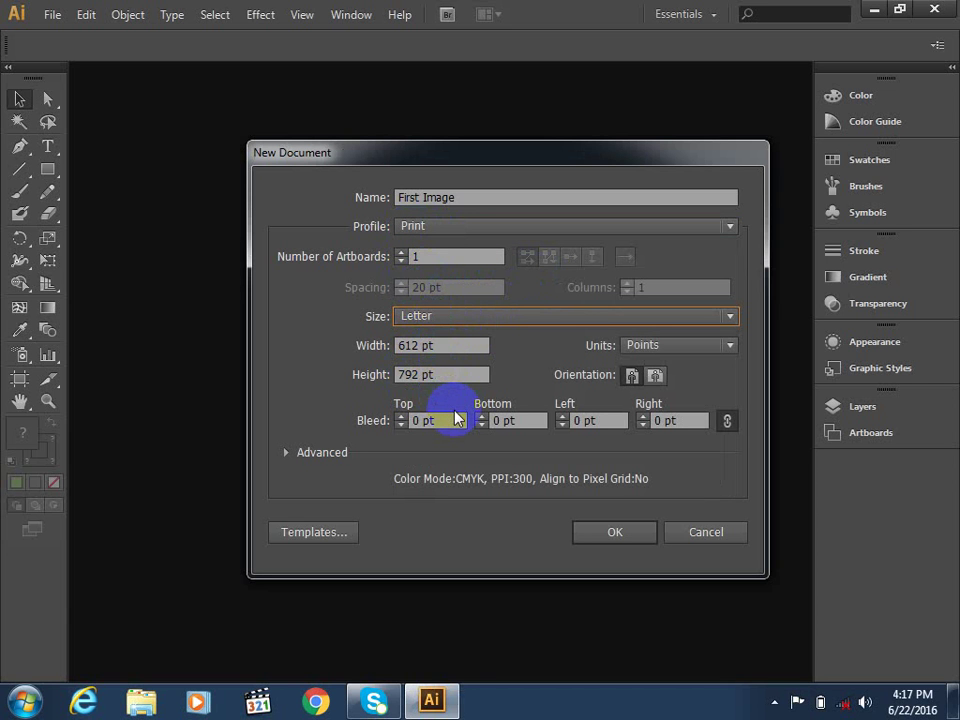
Confirm the First Image document and choose the Line Segment tool from the line tools.
{"action": "left_click", "coordinate": [612, 533]}
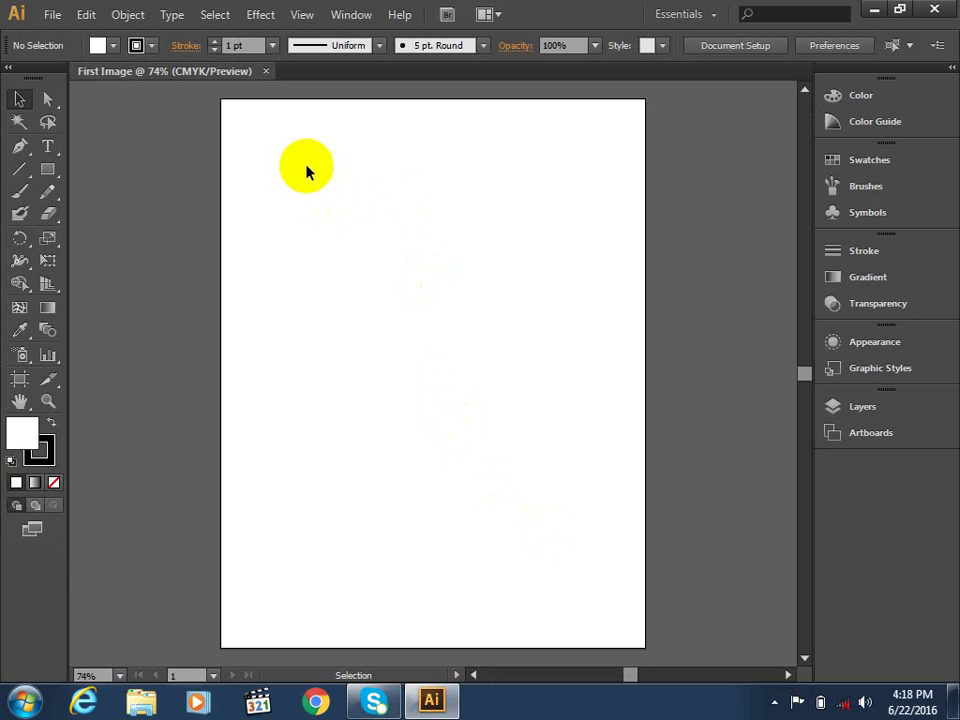
{"action": "left_click", "coordinate": [43, 172]}
{"action": "left_click_drag", "start_coordinate": [43, 172], "coordinate": [104, 172]}
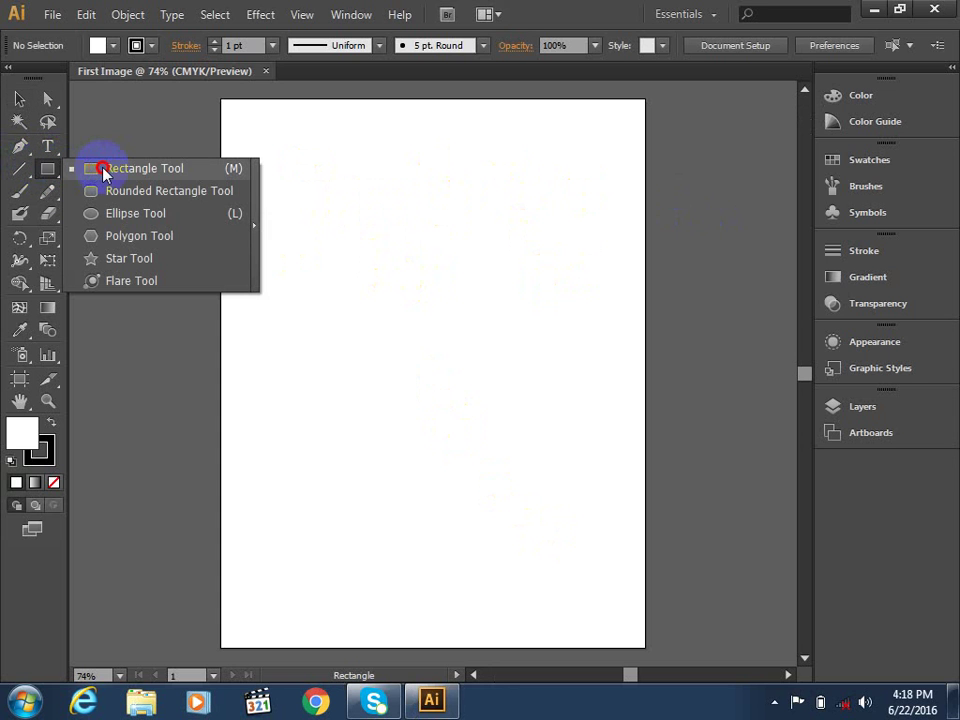
{"action": "left_click", "coordinate": [20, 170]}
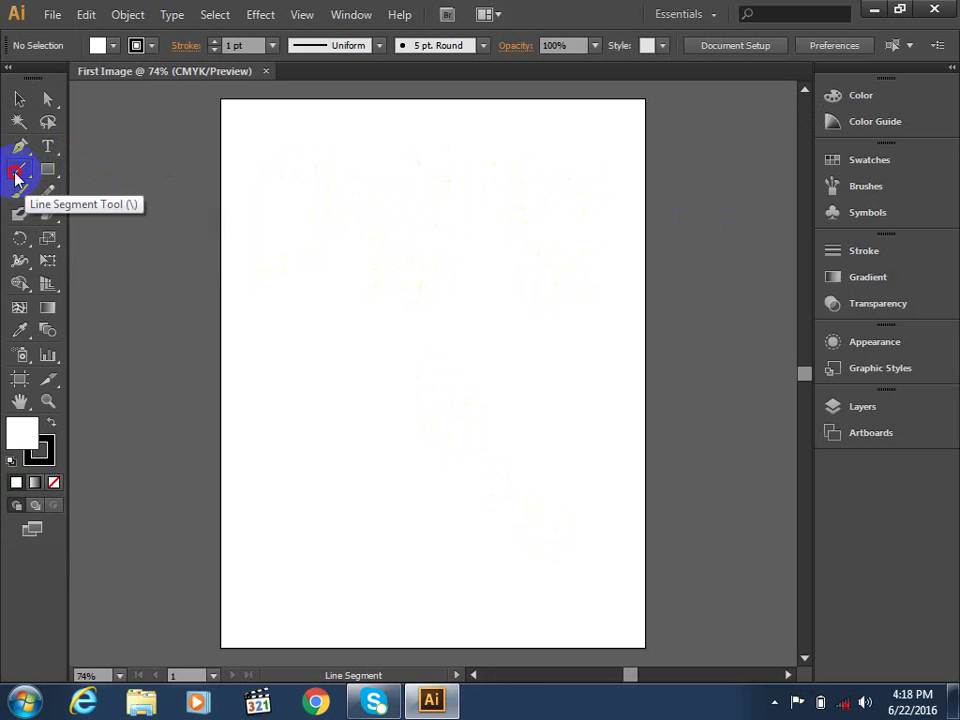
{"action": "left_click", "coordinate": [20, 172]}
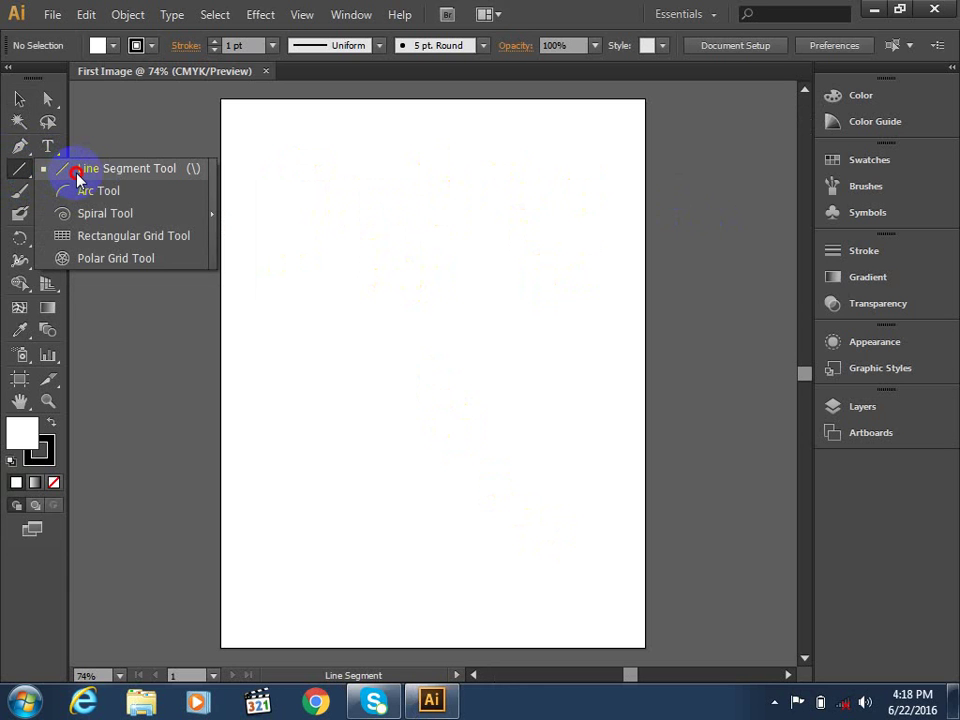
{"action": "left_click", "coordinate": [77, 172]}
Draw a long diagonal line and a shorter slanted line below it.
{"action": "mouse_move", "coordinate": [501, 180]}
{"action": "left_mouse_down"}
{"action": "mouse_move", "coordinate": [302, 375]}
{"action": "mouse_move", "coordinate": [325, 399]}
{"action": "left_mouse_up"}
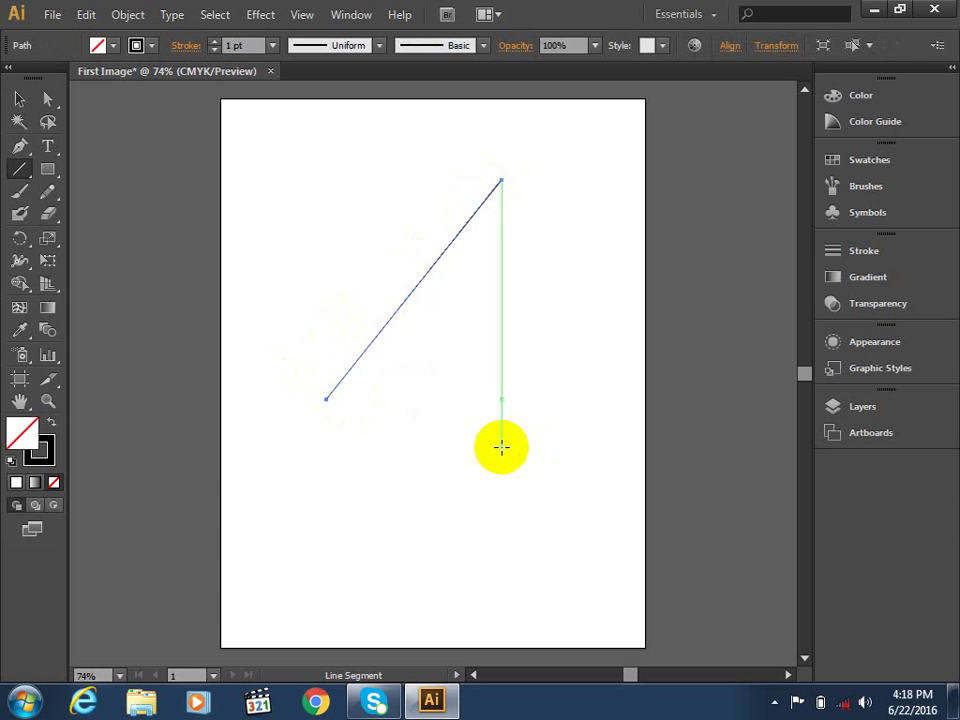
{"action": "mouse_move", "coordinate": [533, 459]}
{"action": "left_mouse_down"}
{"action": "mouse_move", "coordinate": [402, 576]}
{"action": "mouse_move", "coordinate": [533, 380]}
{"action": "mouse_move", "coordinate": [449, 393]}
{"action": "left_mouse_up"}
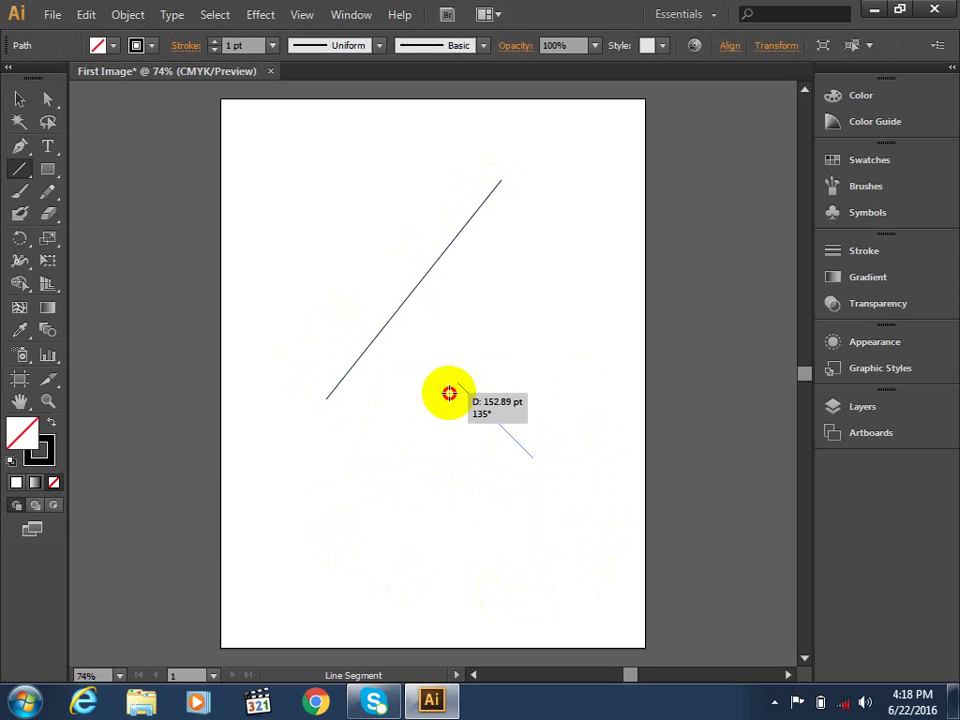
{"action": "mouse_move", "coordinate": [449, 393]}
{"action": "left_mouse_down"}
{"action": "mouse_move", "coordinate": [414, 437]}
{"action": "mouse_move", "coordinate": [441, 486]}
{"action": "mouse_move", "coordinate": [565, 557]}
{"action": "mouse_move", "coordinate": [619, 476]}
{"action": "mouse_move", "coordinate": [587, 399]}
{"action": "mouse_move", "coordinate": [536, 379]}
{"action": "mouse_move", "coordinate": [469, 399]}
{"action": "mouse_move", "coordinate": [580, 377]}
{"action": "mouse_move", "coordinate": [639, 478]}
{"action": "mouse_move", "coordinate": [553, 529]}
{"action": "mouse_move", "coordinate": [461, 471]}
{"action": "mouse_move", "coordinate": [539, 400]}
{"action": "mouse_move", "coordinate": [534, 510]}
{"action": "mouse_move", "coordinate": [583, 401]}
{"action": "mouse_move", "coordinate": [465, 461]}
{"action": "mouse_move", "coordinate": [484, 368]}
{"action": "mouse_move", "coordinate": [477, 341]}
{"action": "left_mouse_up"}
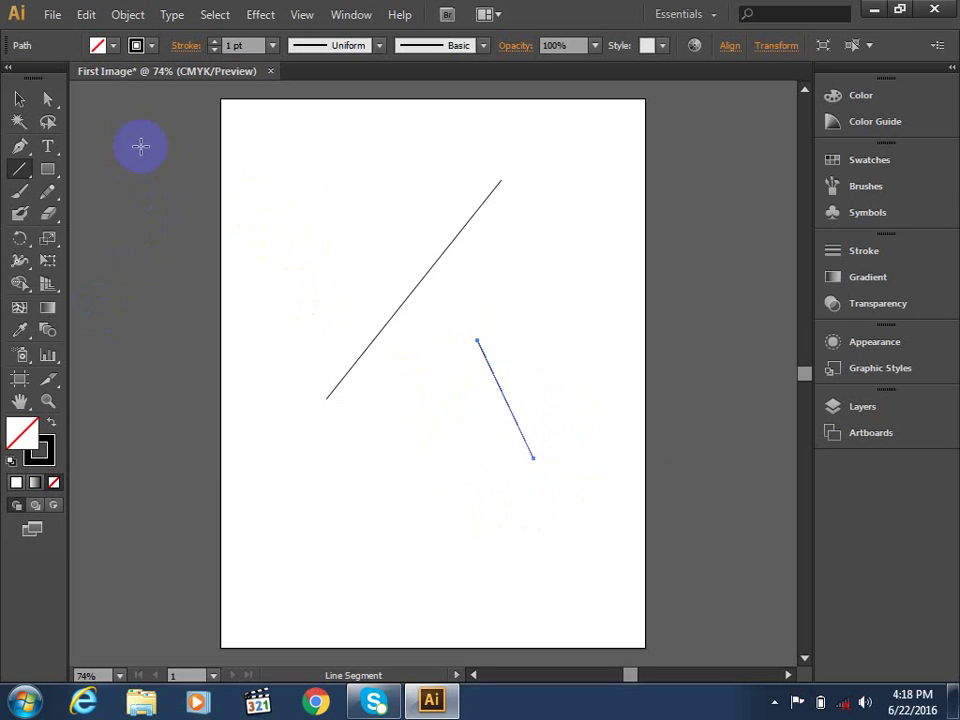
Give the shorter slanted line a dark green stroke swatch.
{"action": "left_click", "coordinate": [152, 45]}
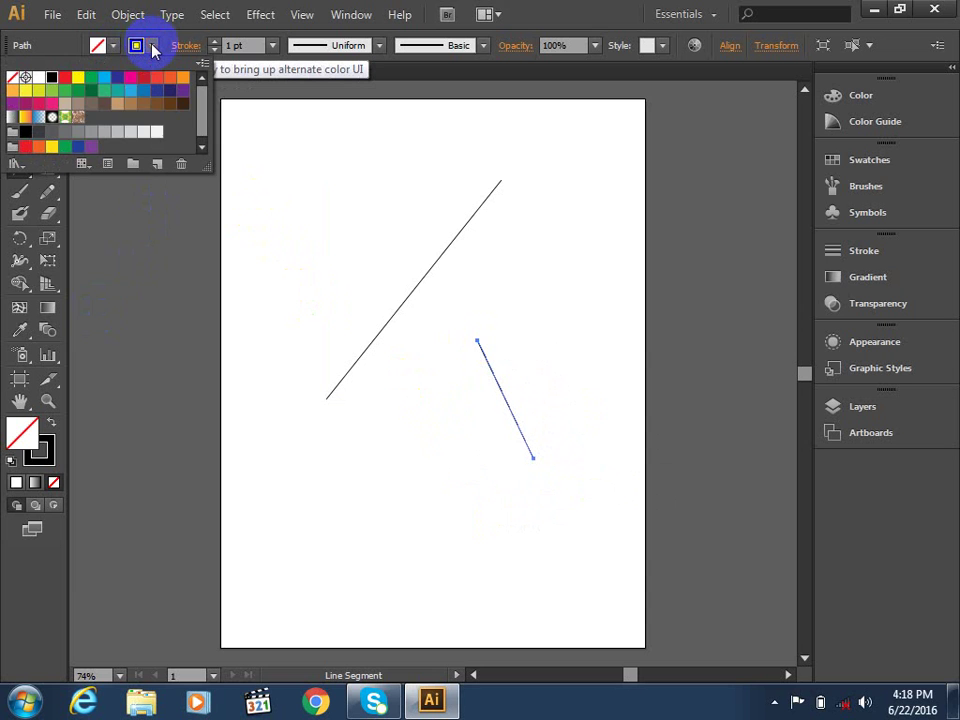
{"action": "left_click", "coordinate": [91, 91]}
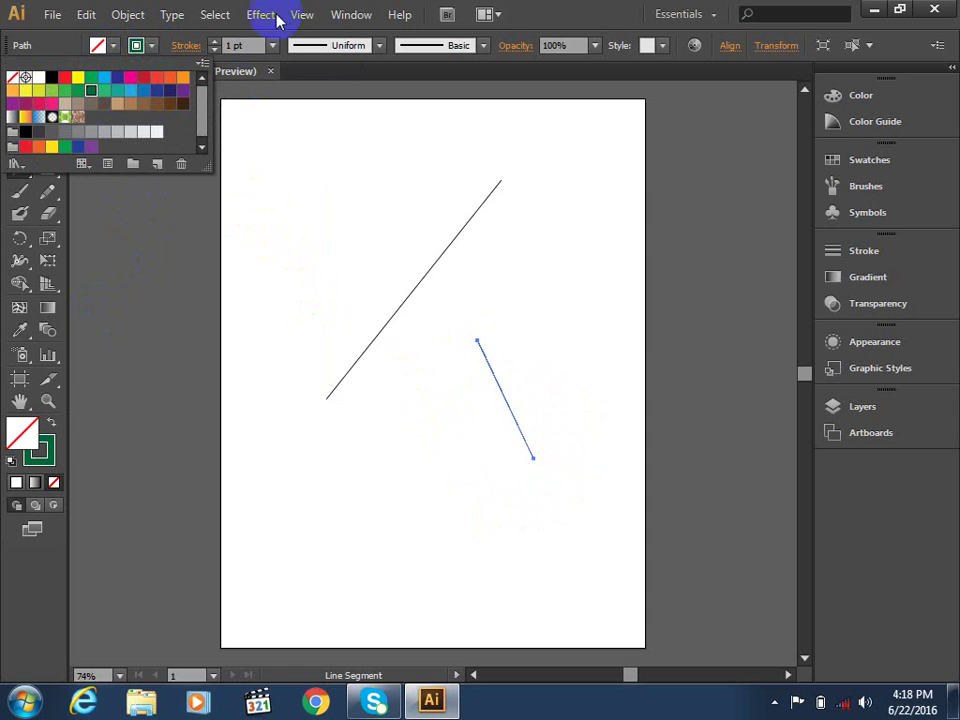
{"action": "left_click", "coordinate": [20, 99]}
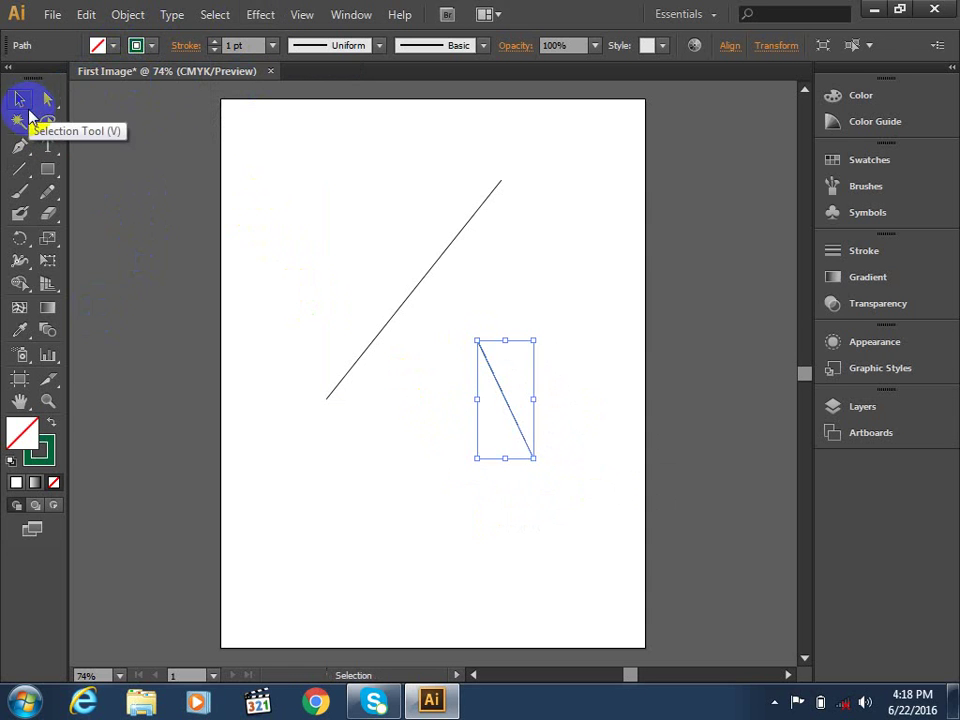
Zoom in closely on the green line's lower end, then zoom back out.
{"action": "left_click", "coordinate": [145, 350]}
{"action": "left_click", "coordinate": [47, 400]}
{"action": "left_click_drag", "start_coordinate": [495, 420], "coordinate": [513, 466]}
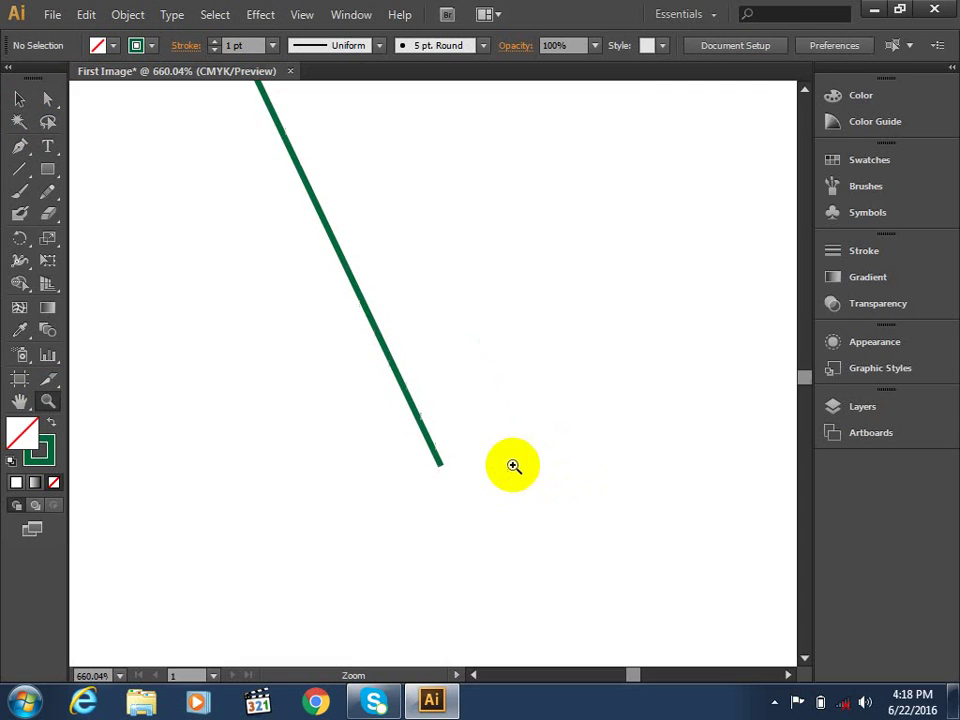
{"action": "left_click", "coordinate": [431, 476]}
{"action": "left_click_drag", "start_coordinate": [422, 349], "coordinate": [590, 480]}
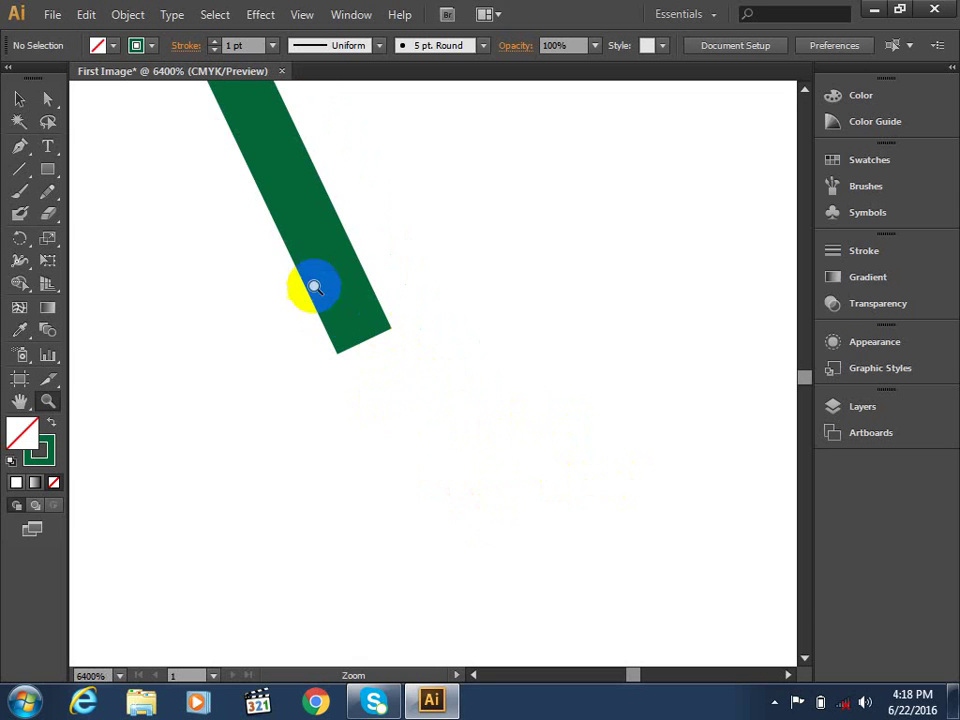
{"action": "left_click_drag", "start_coordinate": [314, 287], "coordinate": [520, 484]}
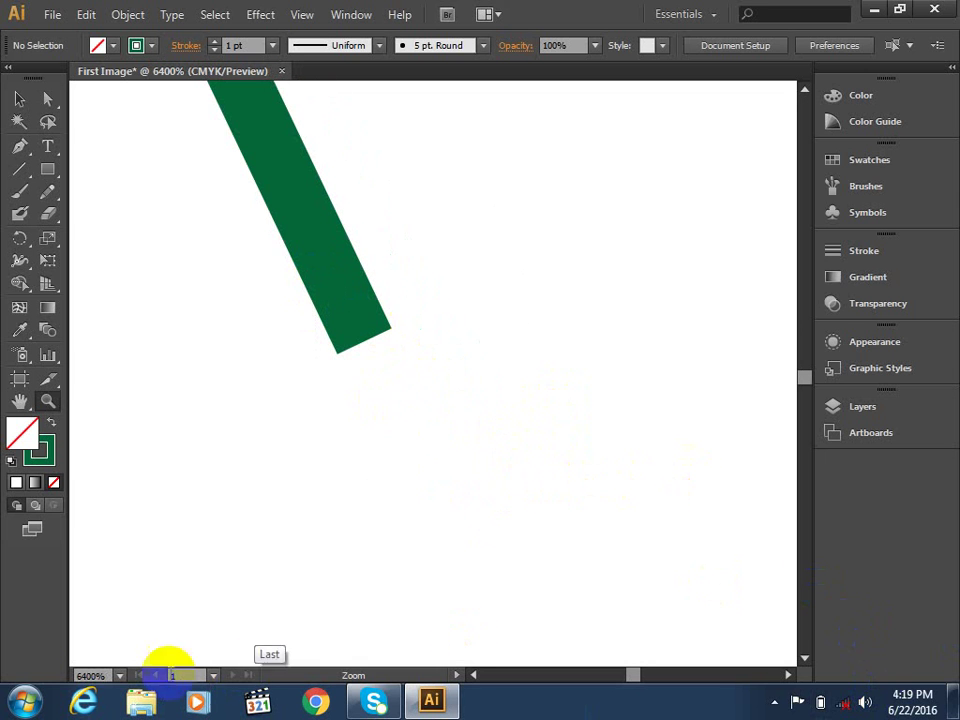
{"action": "left_click", "coordinate": [89, 675]}
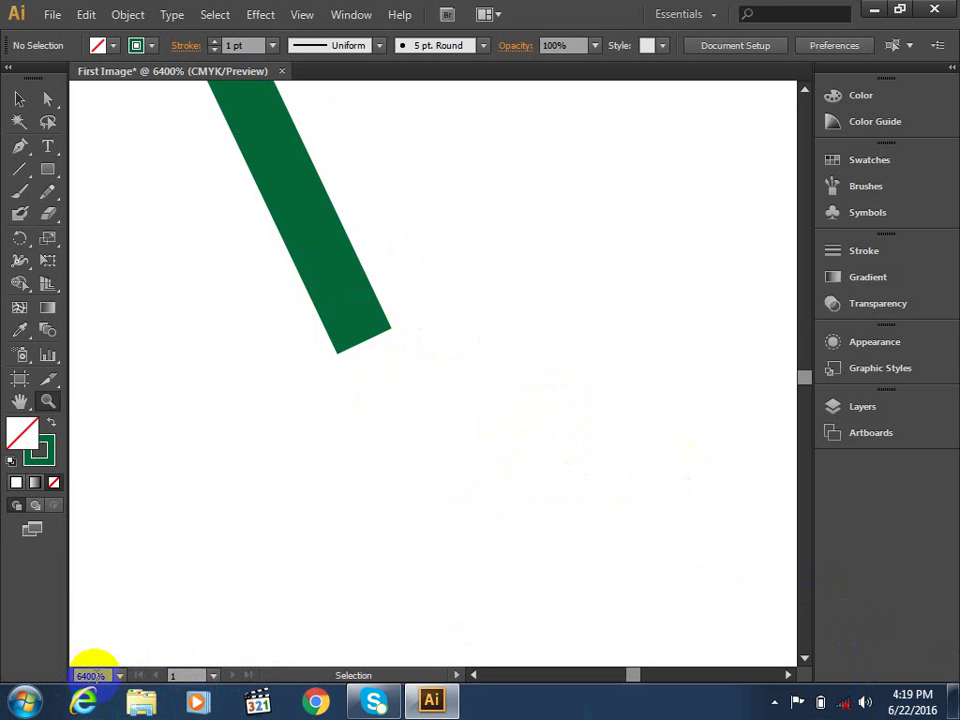
{"action": "left_click", "coordinate": [108, 674]}
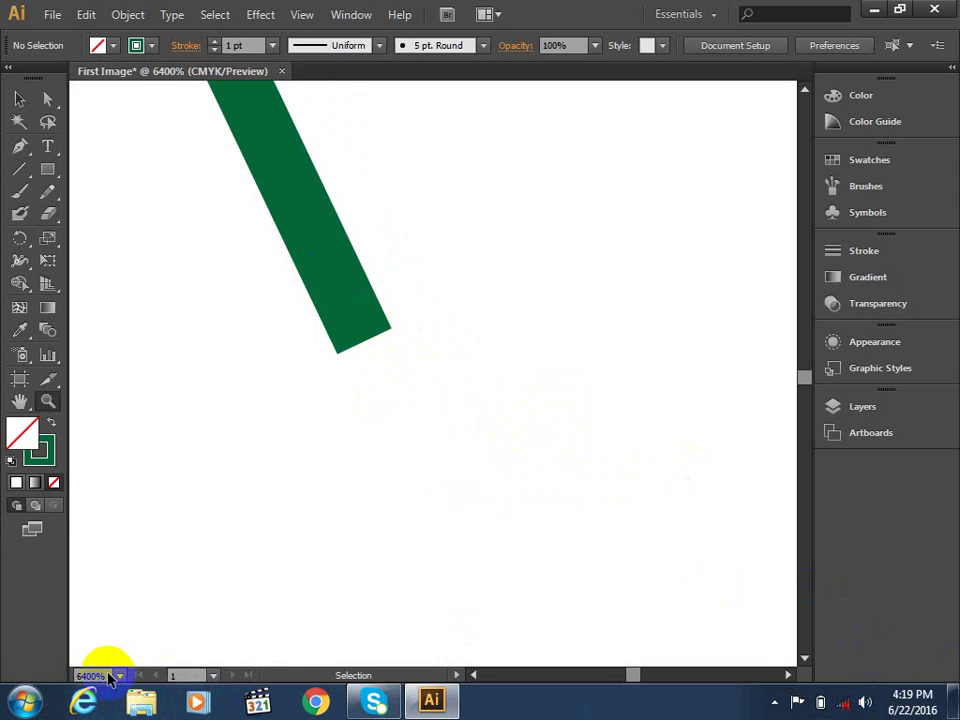
{"action": "left_click", "coordinate": [110, 677]}
{"action": "mouse_move", "coordinate": [285, 307]}
{"action": "left_mouse_down"}
{"action": "mouse_move", "coordinate": [617, 510]}
{"action": "mouse_move", "coordinate": [596, 529]}
{"action": "left_mouse_up"}
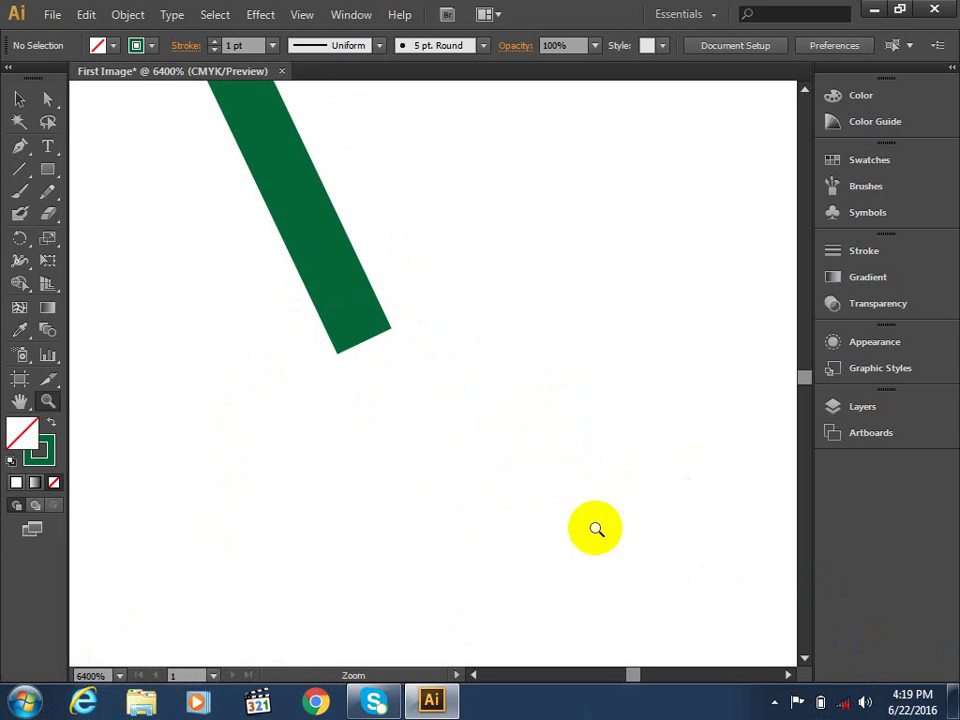
{"action": "key", "text": "ctrl+minus"}
{"action": "key", "text": "ctrl+minus"}
{"action": "key", "text": "ctrl+minus"}
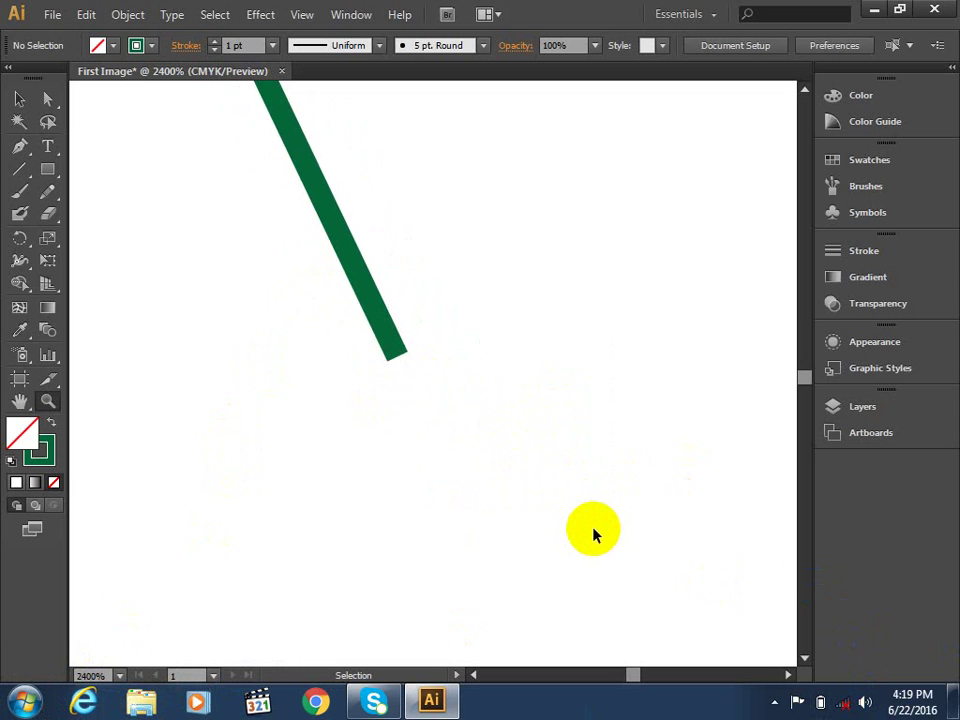
{"action": "key", "text": "ctrl+minus"}
{"action": "key", "text": "ctrl+minus"}
{"action": "key", "text": "ctrl+minus"}
{"action": "key", "text": "ctrl+minus"}
{"action": "key", "text": "ctrl+minus"}
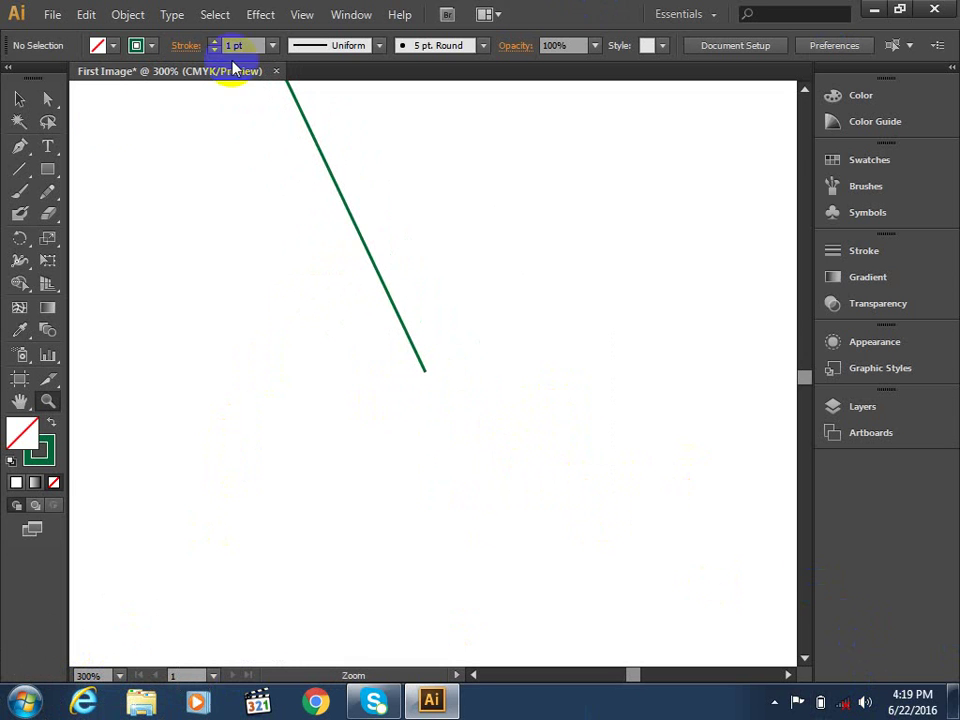
Draw a new line across the lower page with a 12 pt stroke.
{"action": "left_click", "coordinate": [20, 168]}
{"action": "left_click_drag", "start_coordinate": [278, 445], "coordinate": [561, 482]}
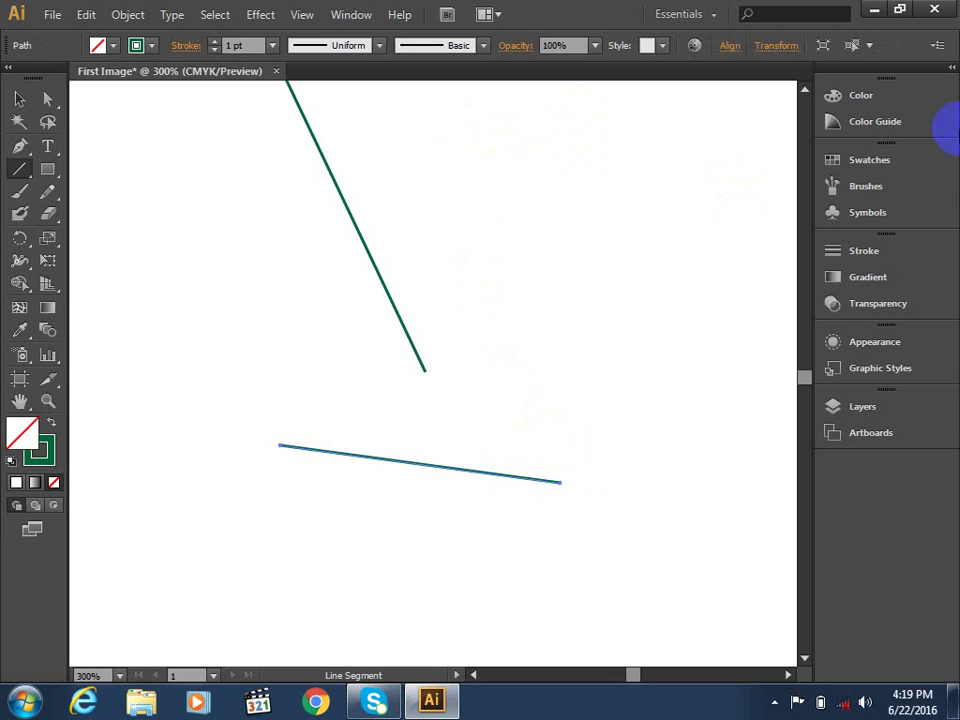
{"action": "left_click", "coordinate": [272, 45]}
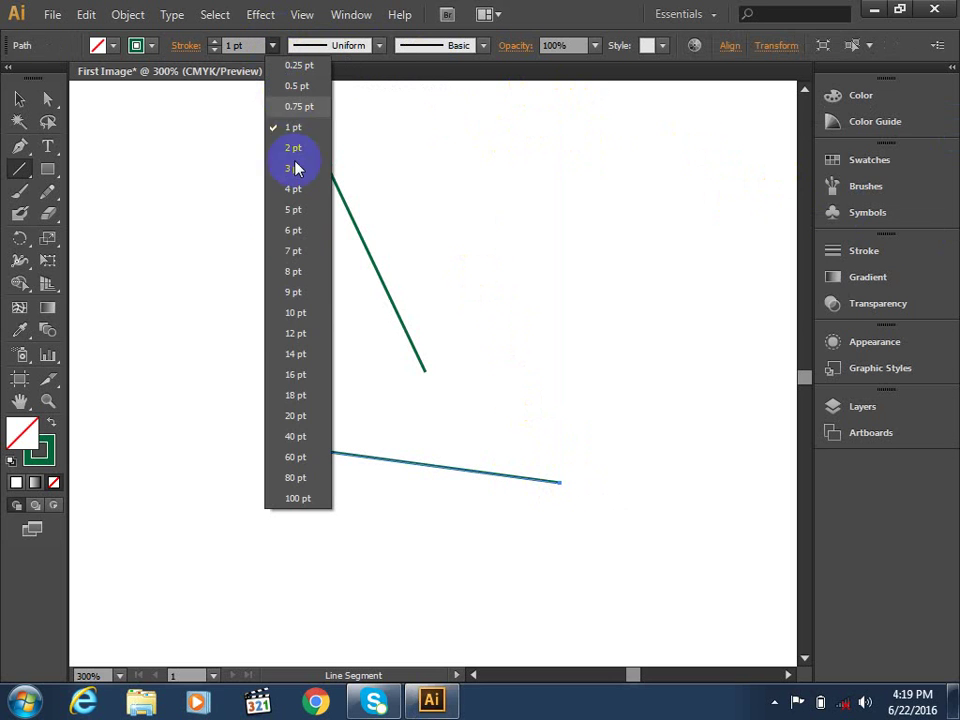
{"action": "left_click", "coordinate": [282, 332]}
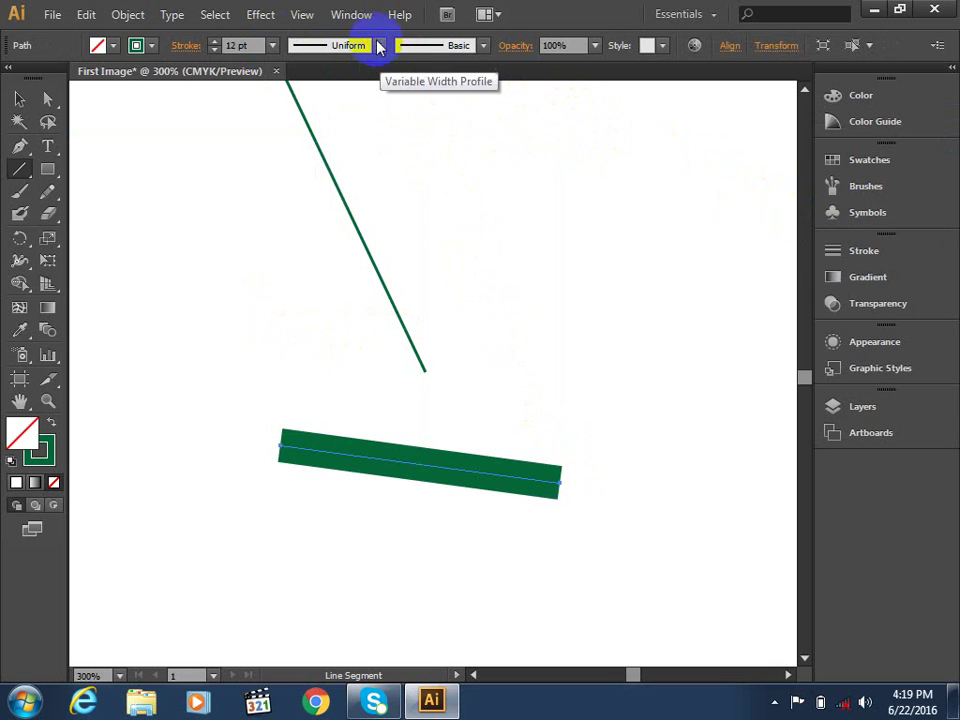
Try round and projecting caps on the line, settling on butt caps.
{"action": "left_click", "coordinate": [857, 255]}
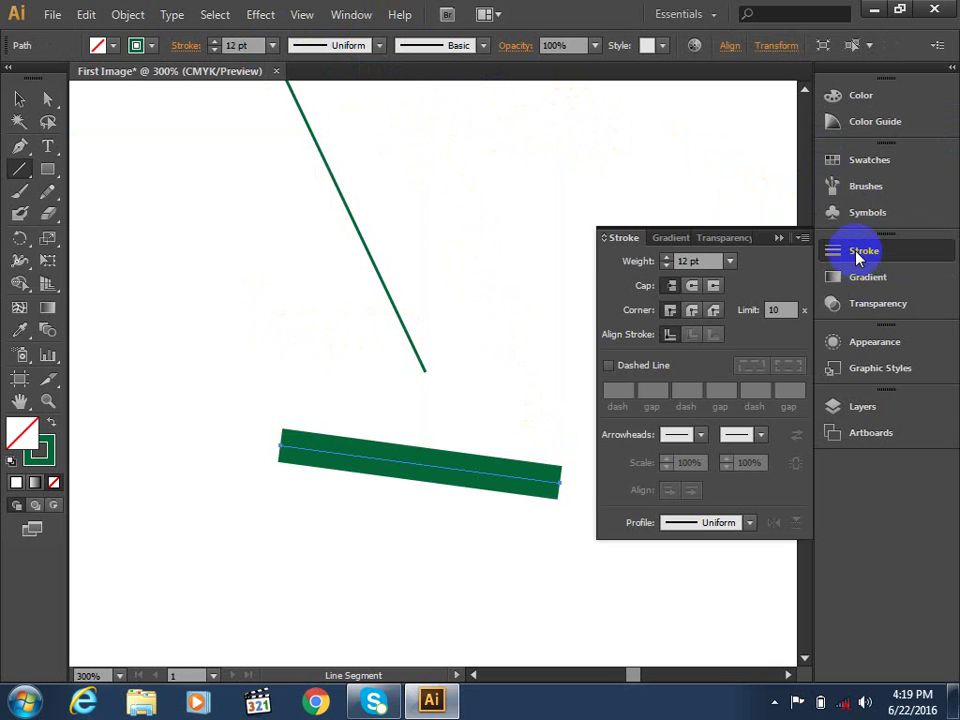
{"action": "left_click", "coordinate": [697, 288]}
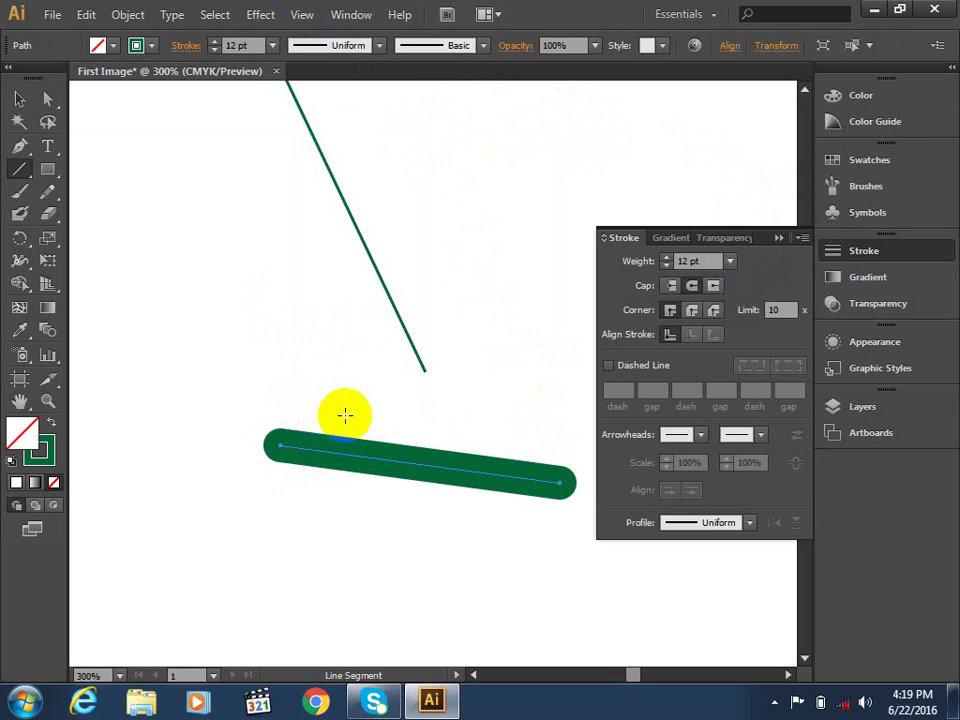
{"action": "left_click", "coordinate": [713, 288]}
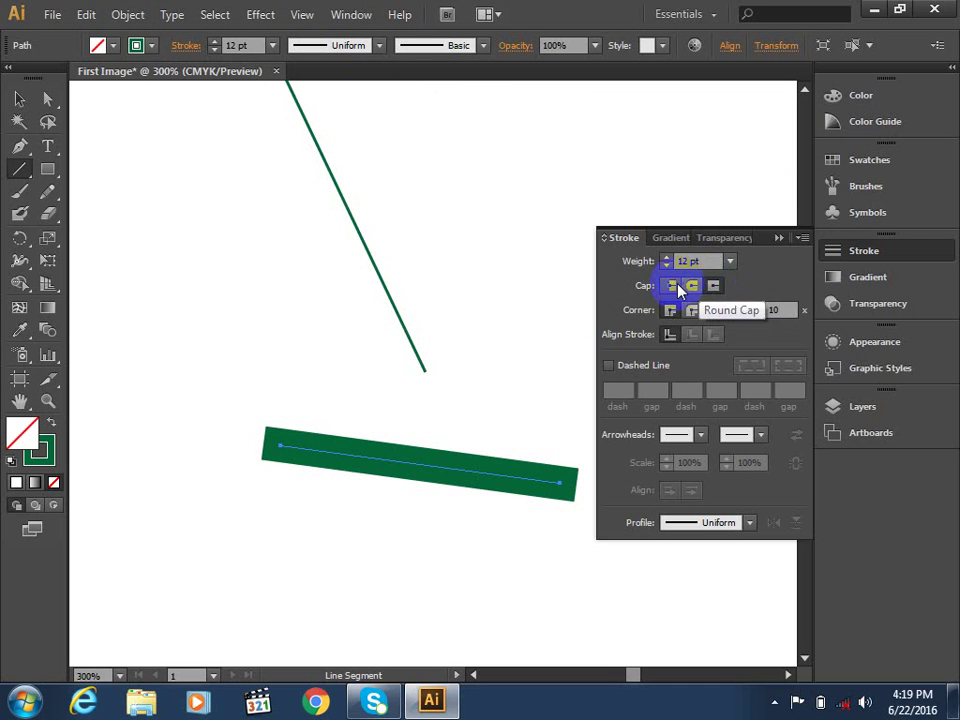
{"action": "left_click", "coordinate": [670, 287]}
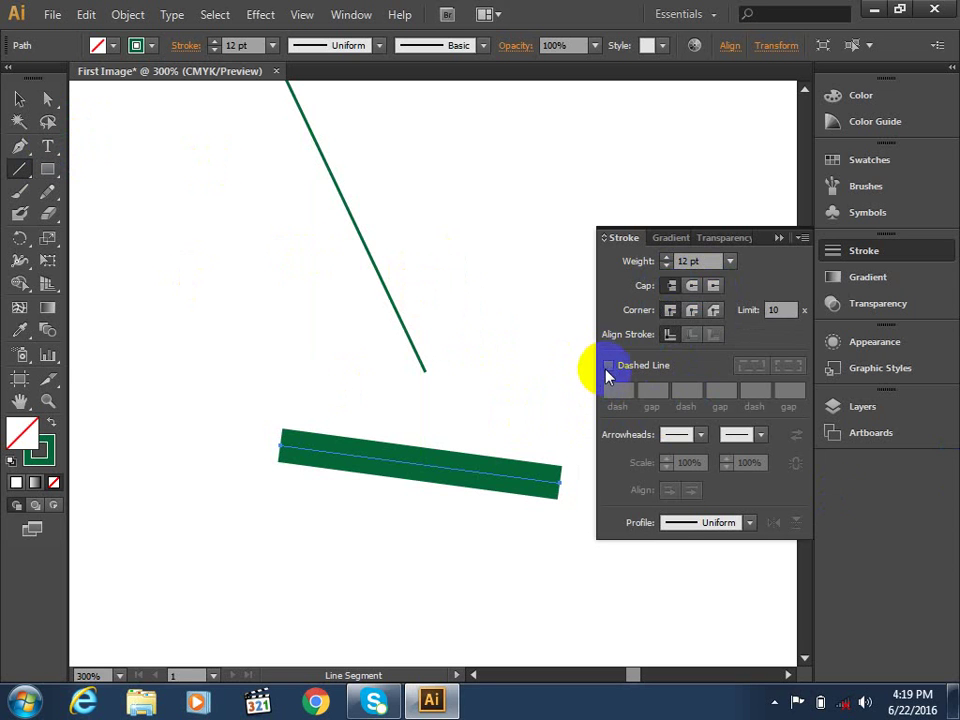
Make the green stroke a dashed line with a 5 pt gap.
{"action": "left_click", "coordinate": [608, 366]}
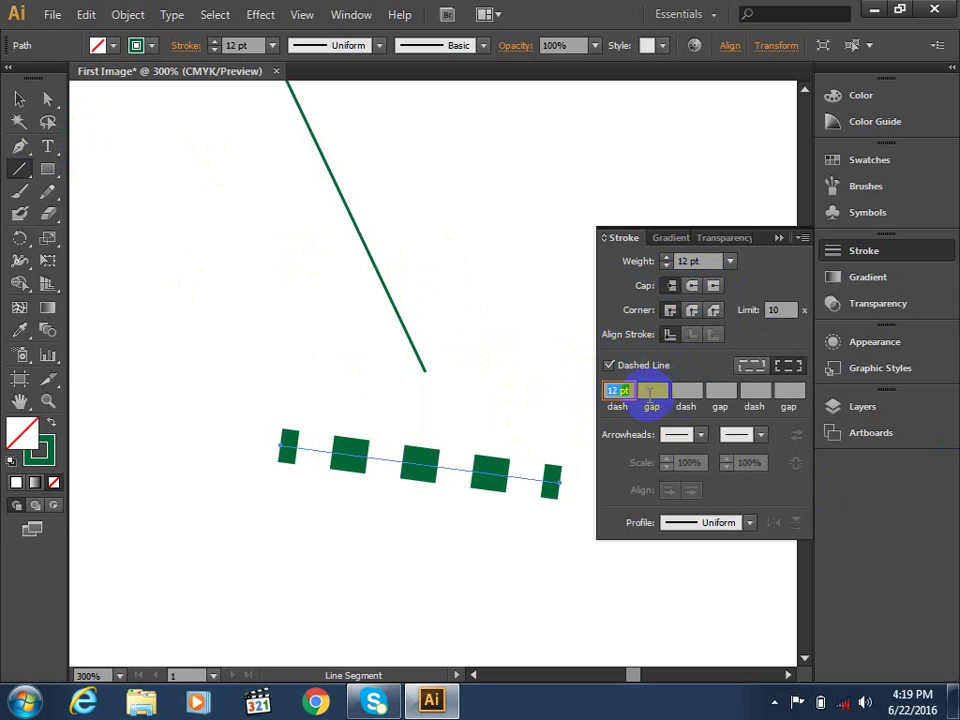
{"action": "left_click", "coordinate": [651, 391]}
{"action": "left_click", "coordinate": [651, 391]}
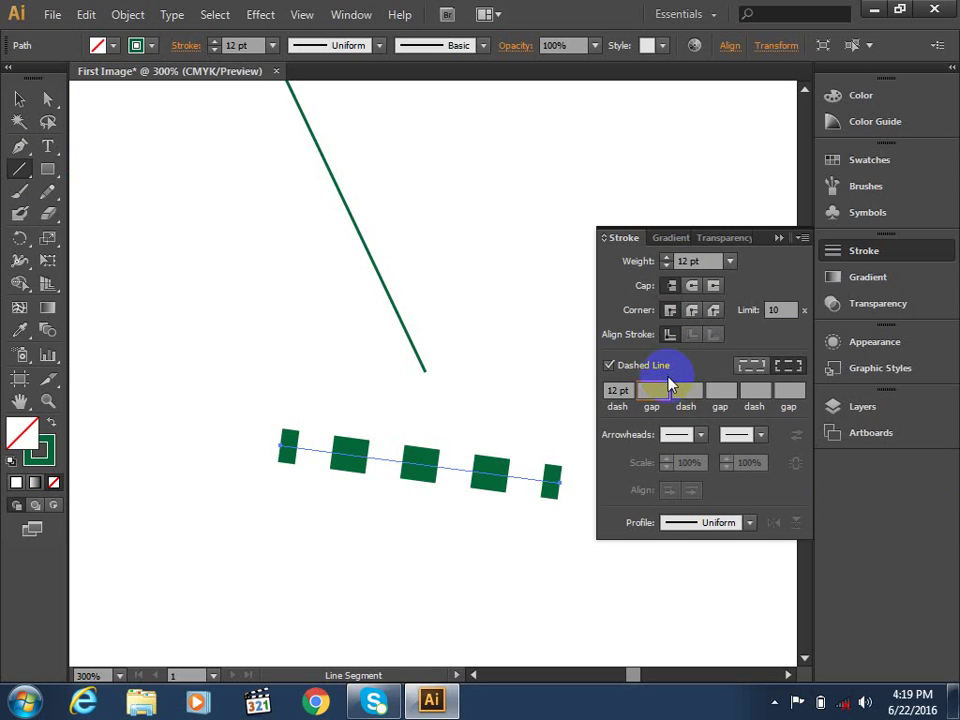
{"action": "type", "text": "5pt"}
{"action": "type", "text": "pt"}
{"action": "key", "text": "Return"}
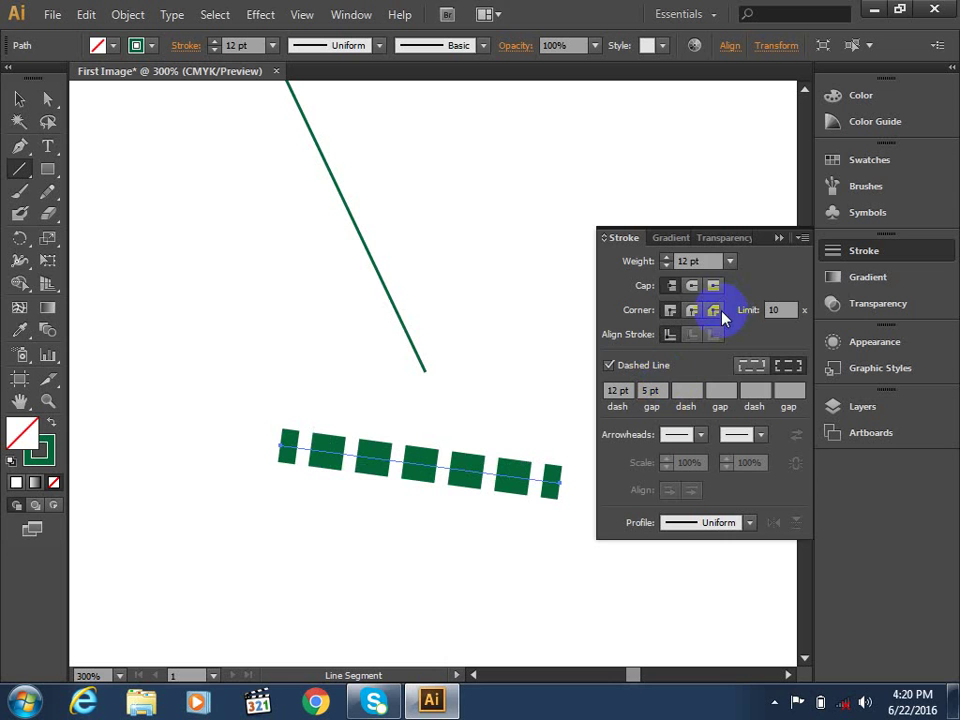
Add an arrowhead to the start of the dashed line.
{"action": "left_click", "coordinate": [701, 441]}
{"action": "left_click", "coordinate": [574, 399]}
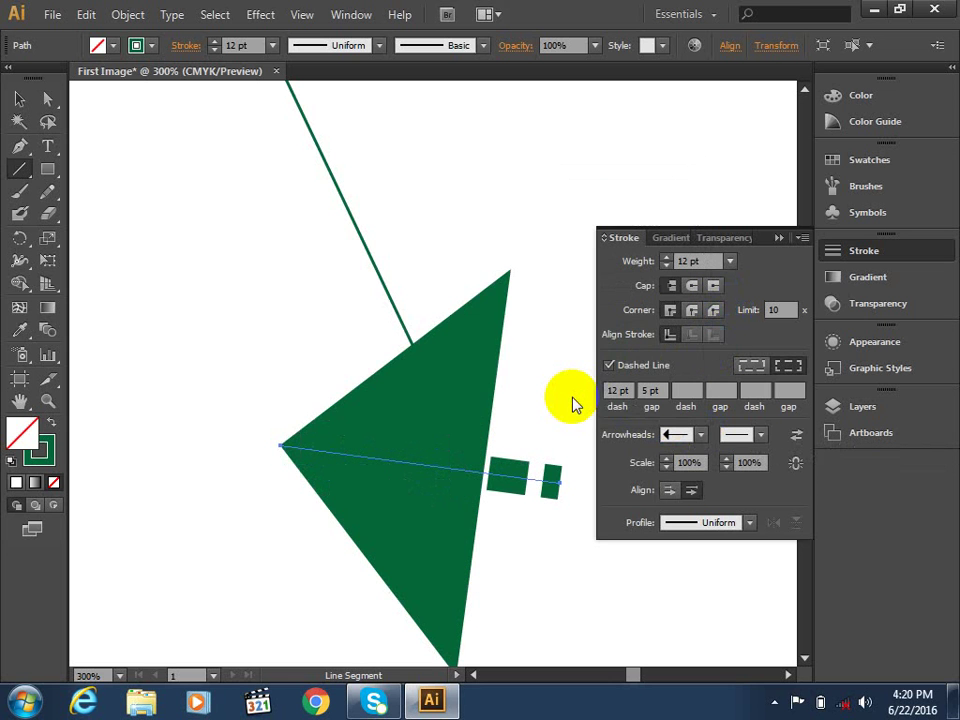
{"action": "left_click", "coordinate": [668, 434]}
{"action": "left_click", "coordinate": [17, 97]}
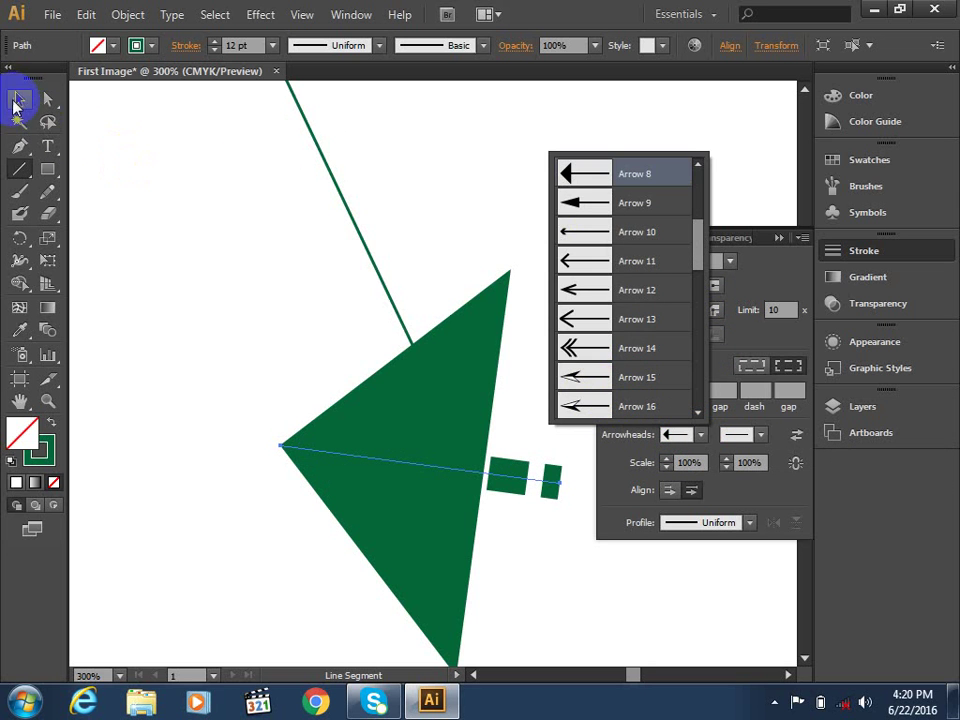
Dismiss the line options, clear the selection, and start a new document.
{"action": "left_click", "coordinate": [135, 200]}
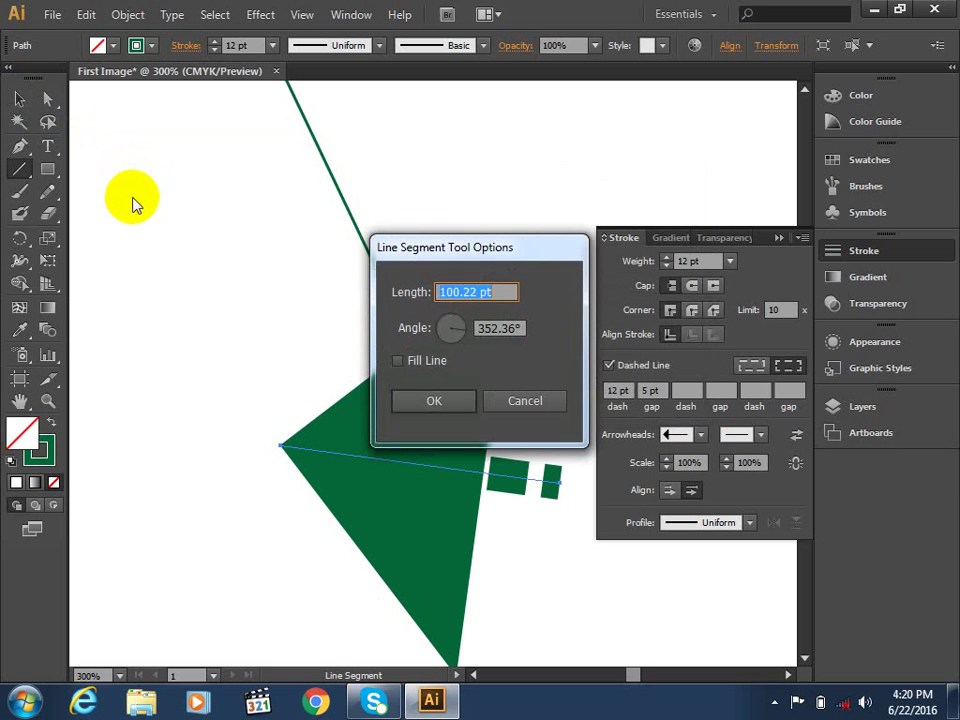
{"action": "key", "text": "Return"}
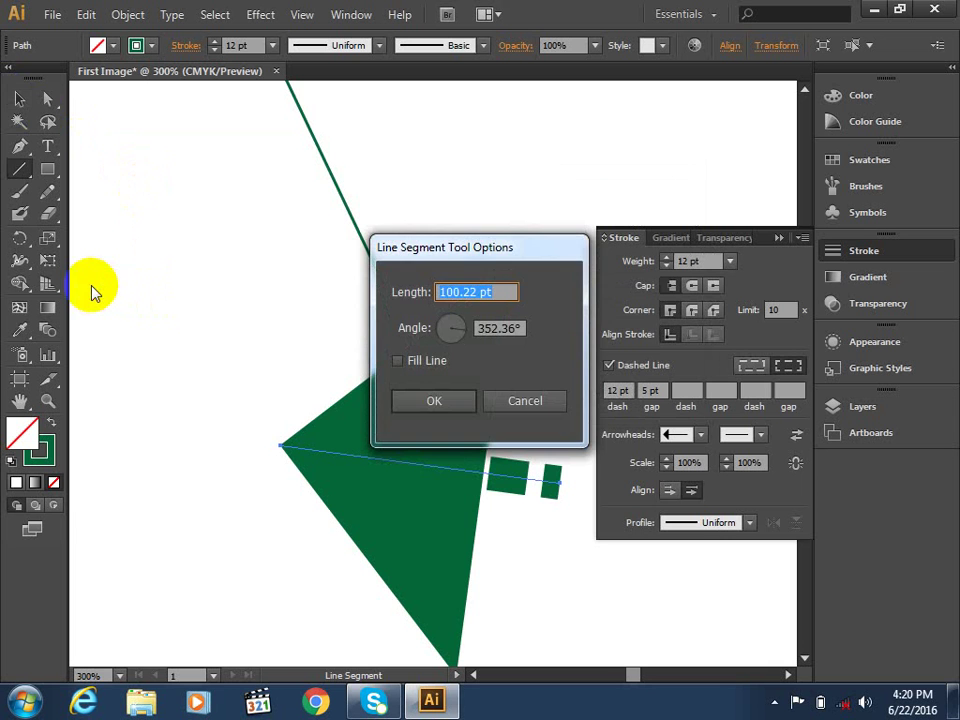
{"action": "key", "text": "Return"}
{"action": "left_click", "coordinate": [19, 98]}
{"action": "left_click", "coordinate": [116, 217]}
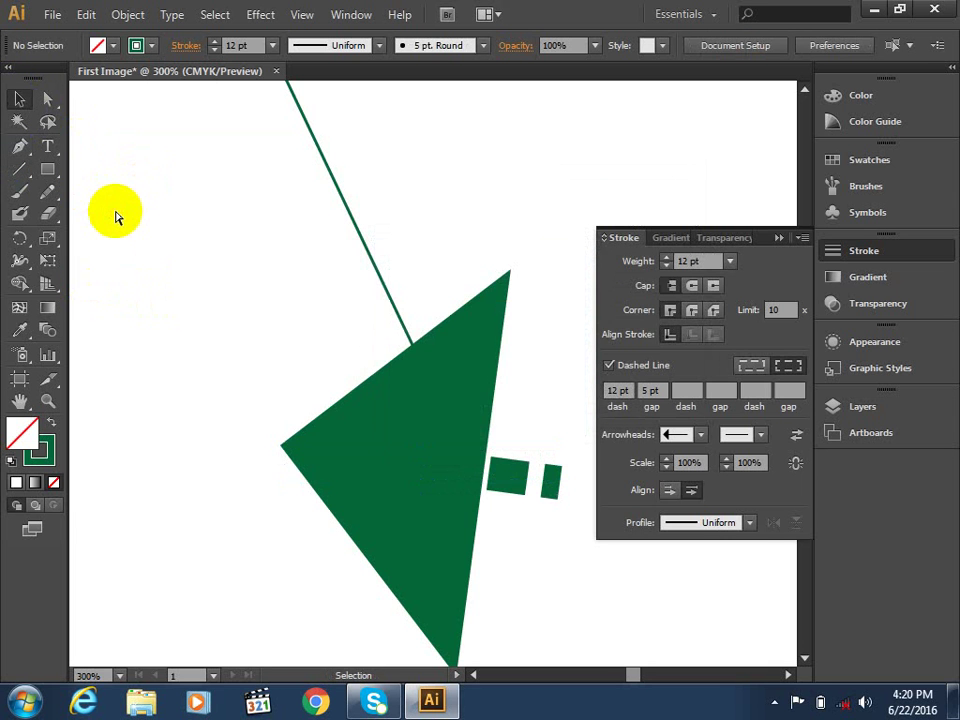
{"action": "key", "text": "ctrl+n"}
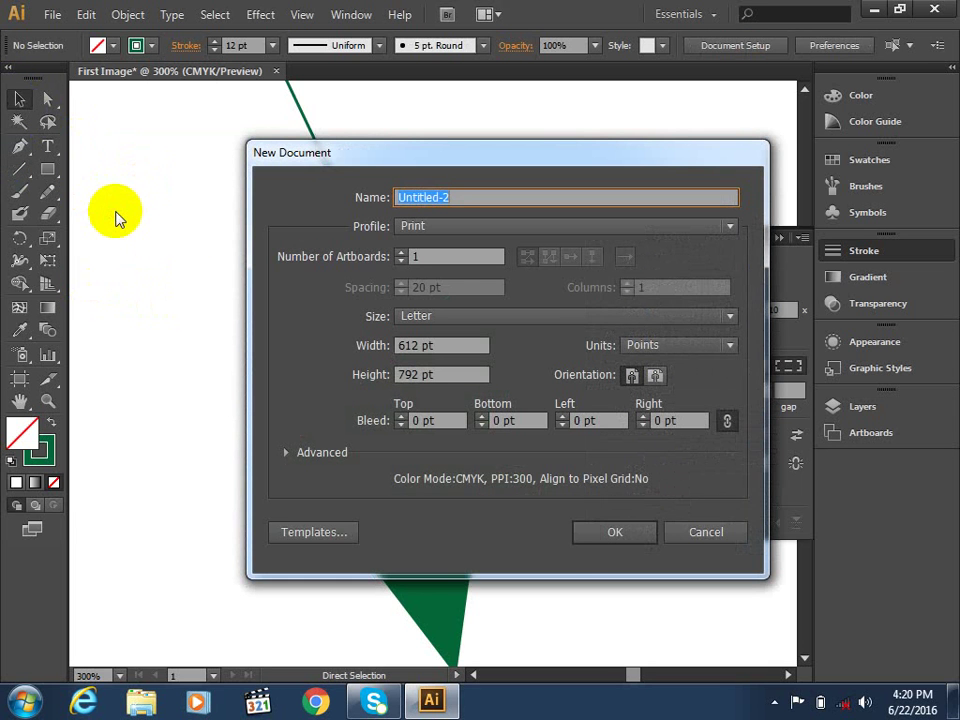
Confirm the new Untitled-2 document and draw a diagonal line with a 10 pt stroke.
{"action": "left_click", "coordinate": [575, 545]}
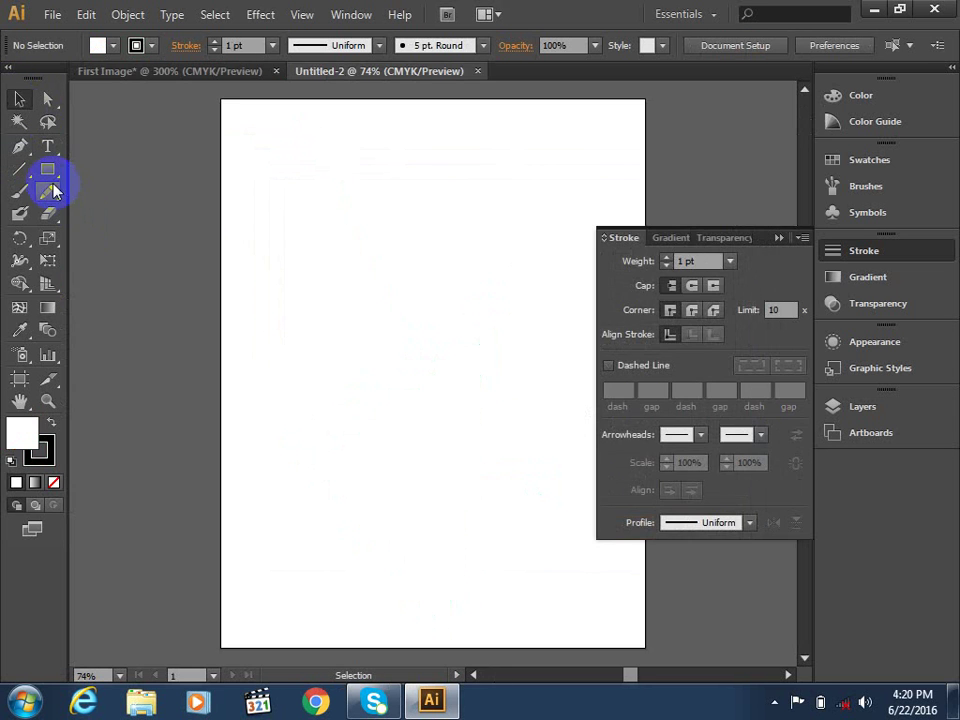
{"action": "left_click", "coordinate": [19, 168]}
{"action": "left_click_drag", "start_coordinate": [263, 197], "coordinate": [493, 518]}
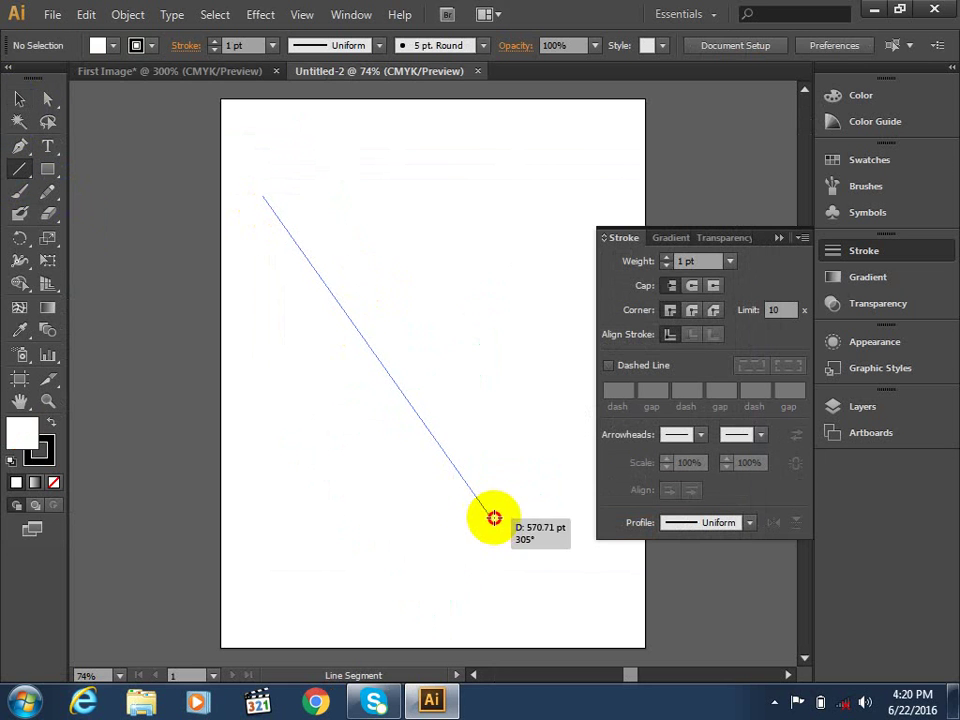
{"action": "left_click", "coordinate": [272, 45]}
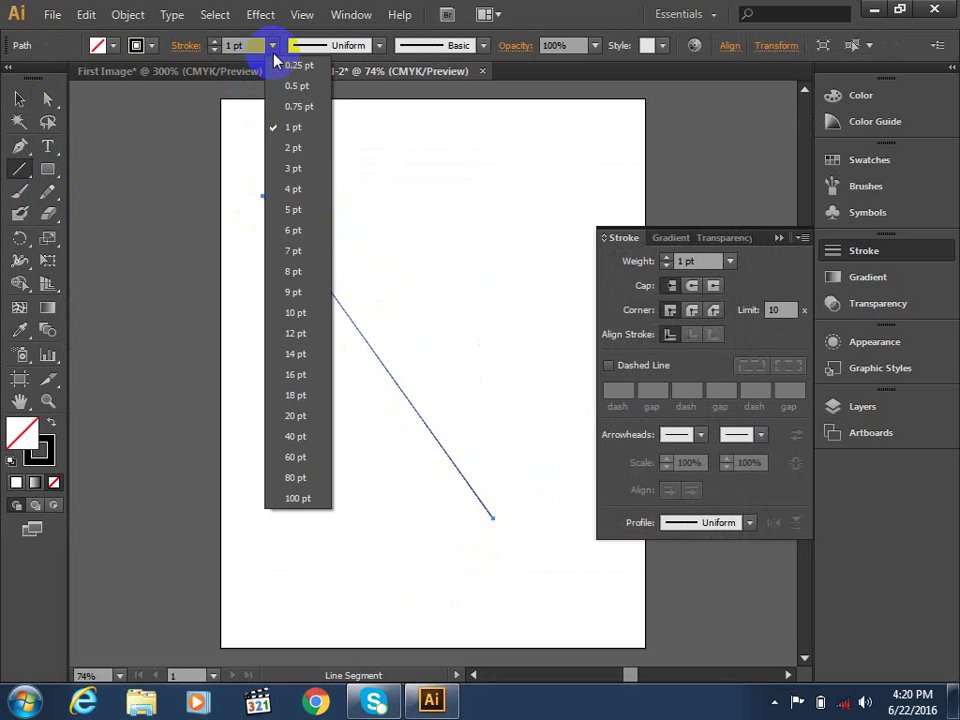
{"action": "left_click", "coordinate": [300, 313]}
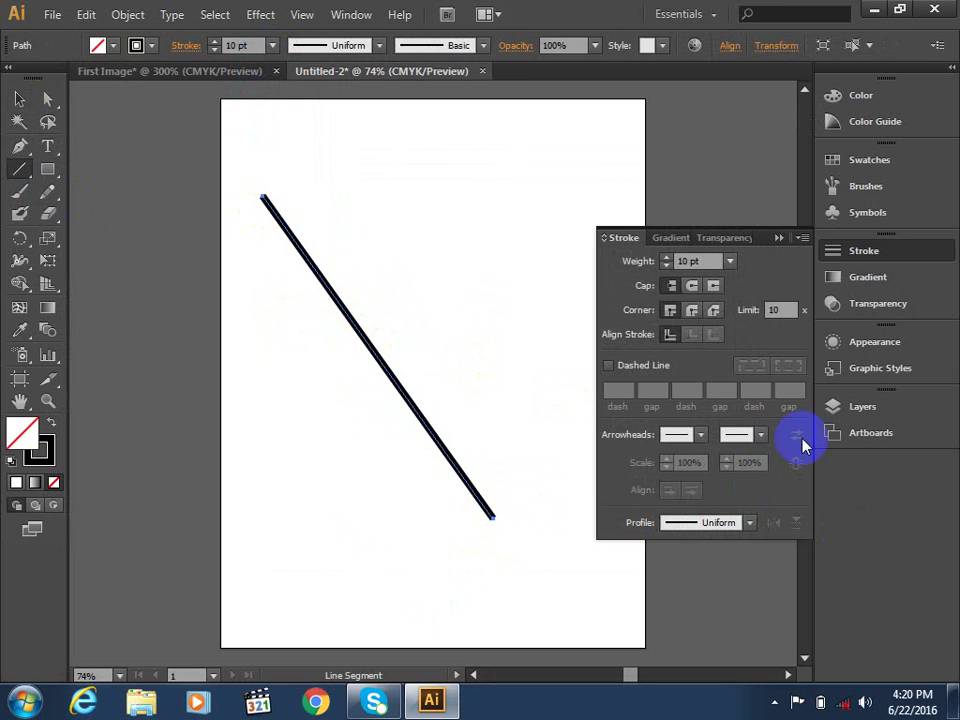
Make the thick line dashed, browsing start arrowheads without choosing one.
{"action": "left_click", "coordinate": [610, 366]}
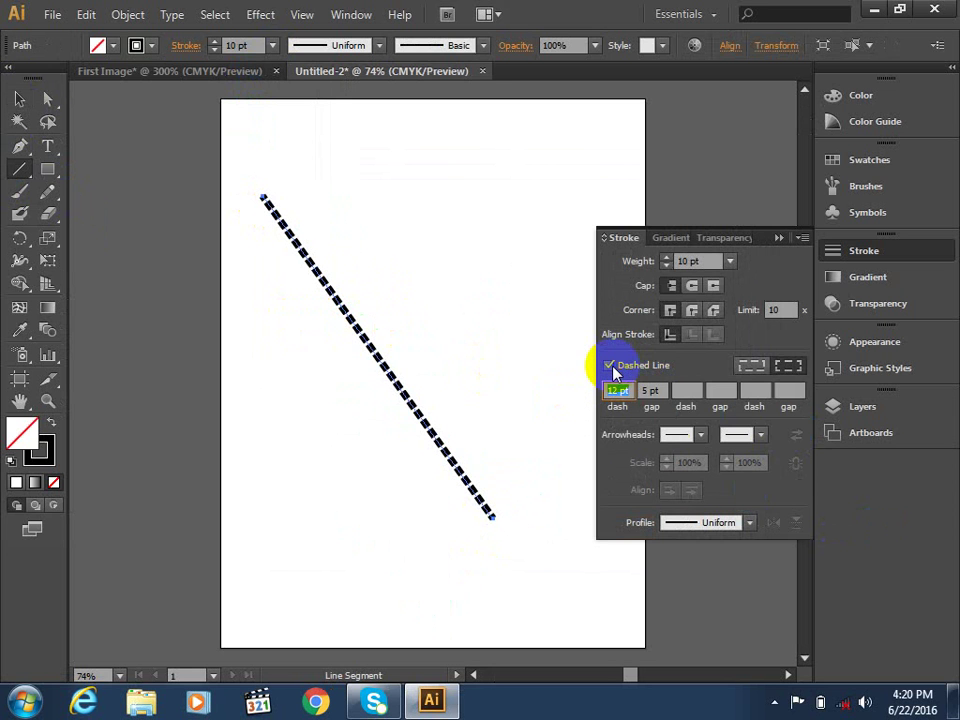
{"action": "left_click", "coordinate": [700, 435]}
{"action": "left_click", "coordinate": [707, 392]}
{"action": "left_click", "coordinate": [692, 391]}
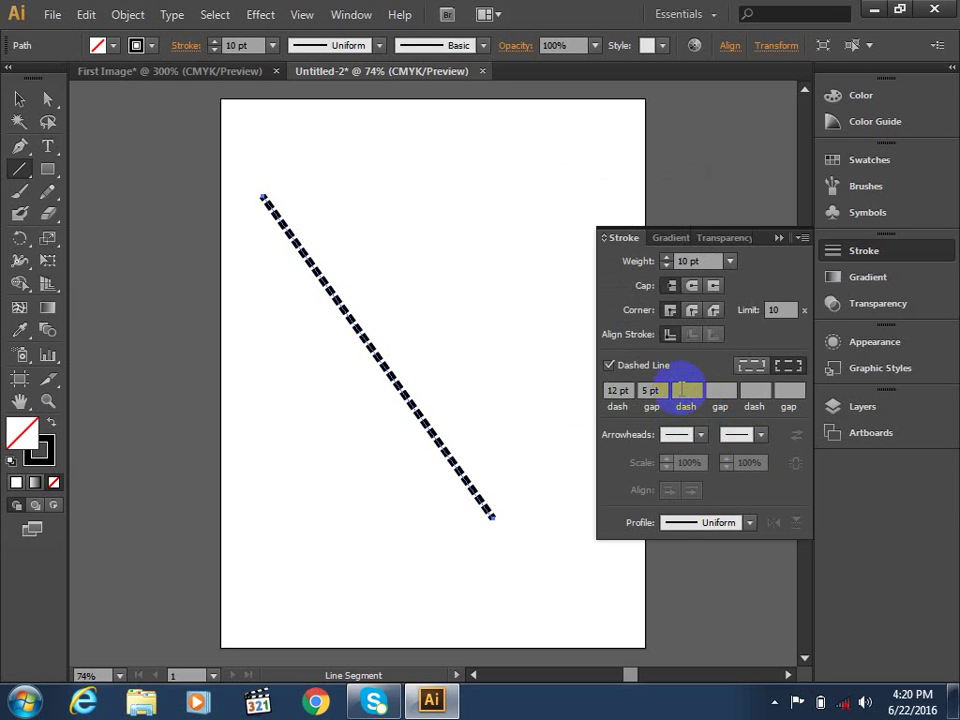
Try several start arrowheads on the dashed line, including a feathered tail.
{"action": "left_click", "coordinate": [697, 434]}
{"action": "left_click", "coordinate": [594, 268]}
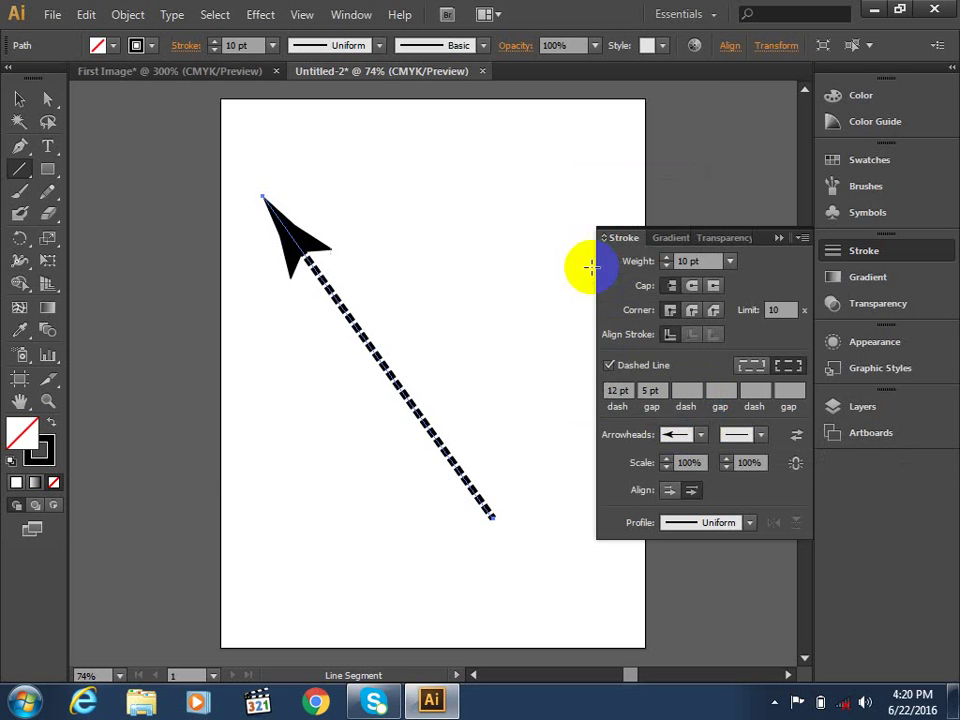
{"action": "left_click", "coordinate": [700, 434]}
{"action": "left_click_drag", "start_coordinate": [700, 225], "coordinate": [696, 272]}
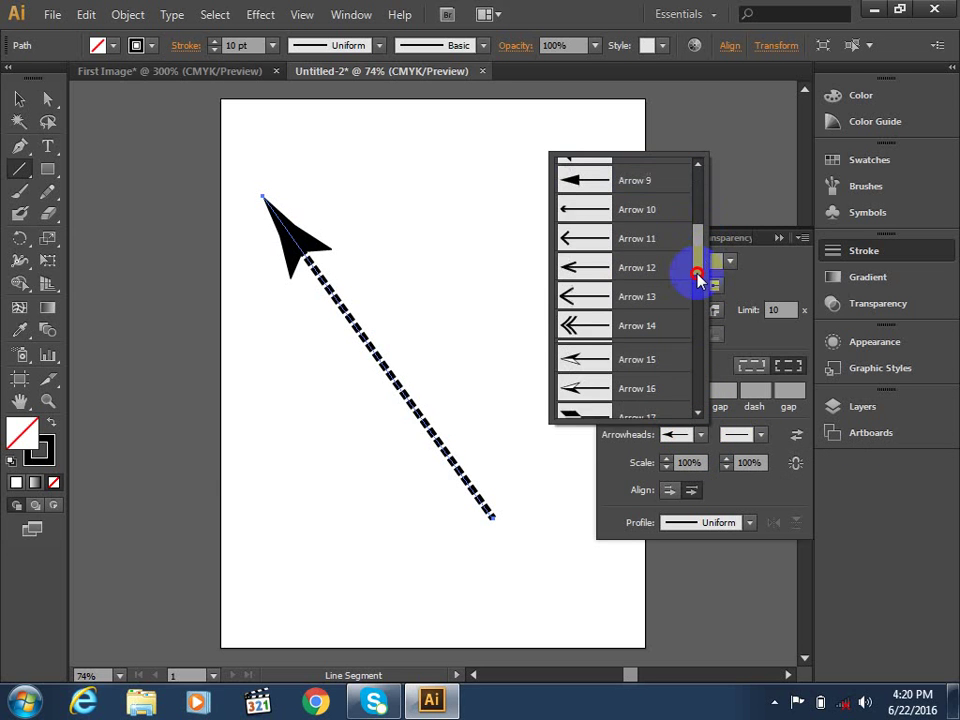
{"action": "left_click", "coordinate": [594, 262]}
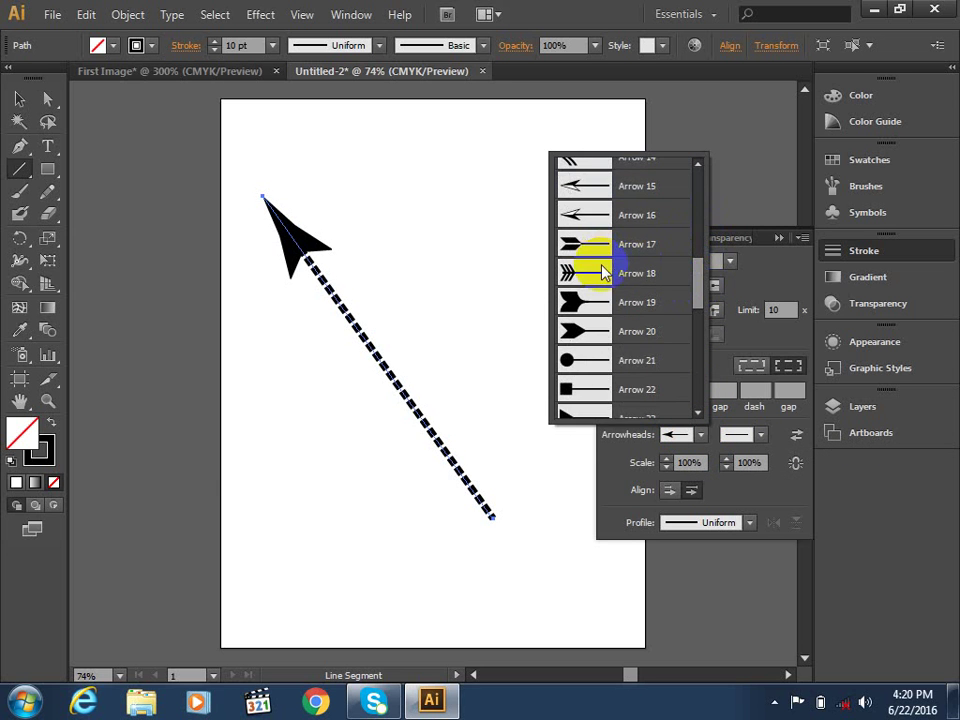
{"action": "left_click", "coordinate": [729, 262]}
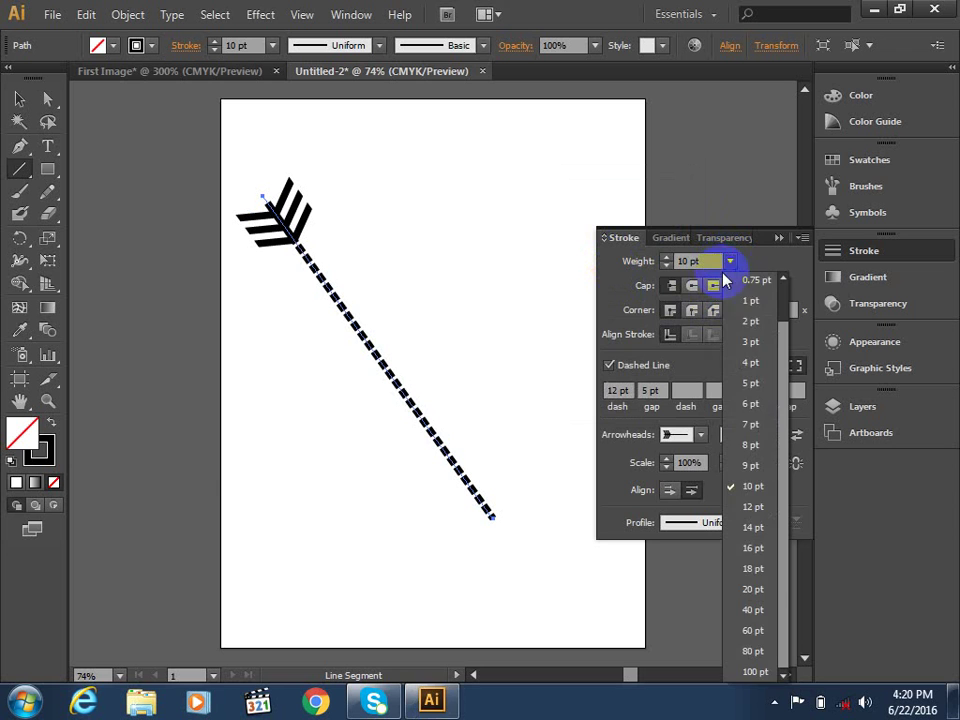
Put a pointing-hand arrowhead at the line's start and an arrowhead at its end.
{"action": "left_click", "coordinate": [700, 434]}
{"action": "left_click_drag", "start_coordinate": [698, 308], "coordinate": [699, 380]}
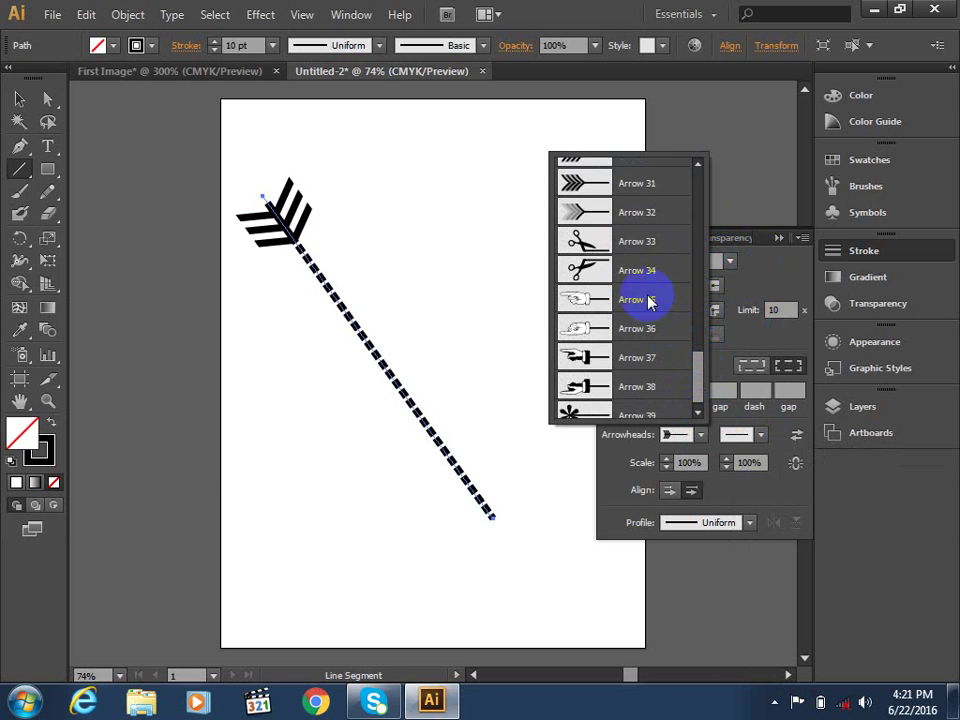
{"action": "left_click", "coordinate": [608, 302]}
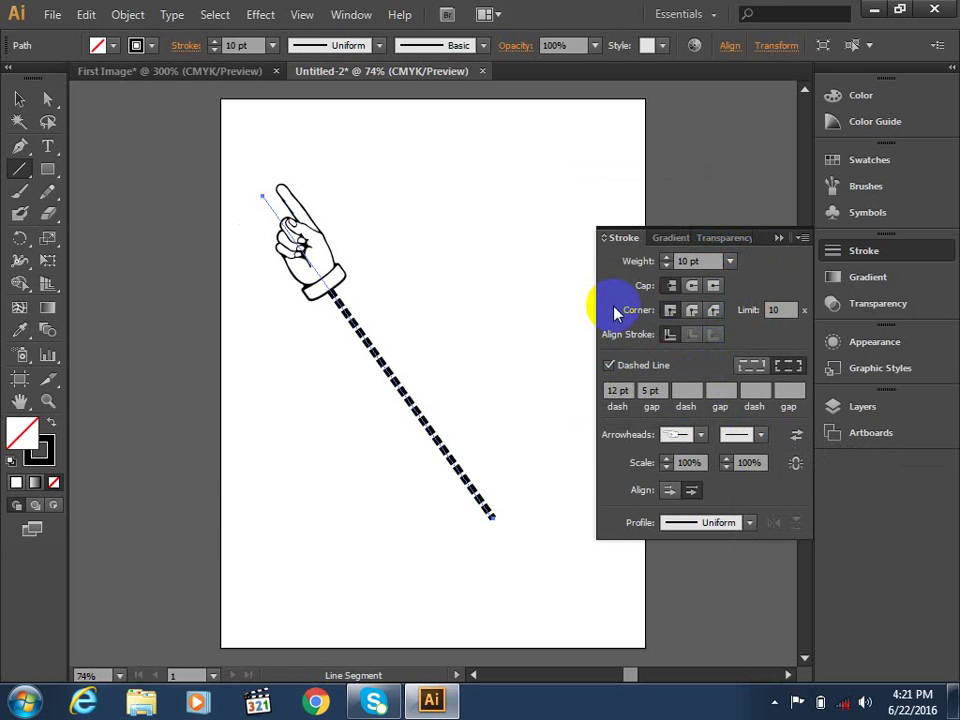
{"action": "left_click", "coordinate": [702, 436]}
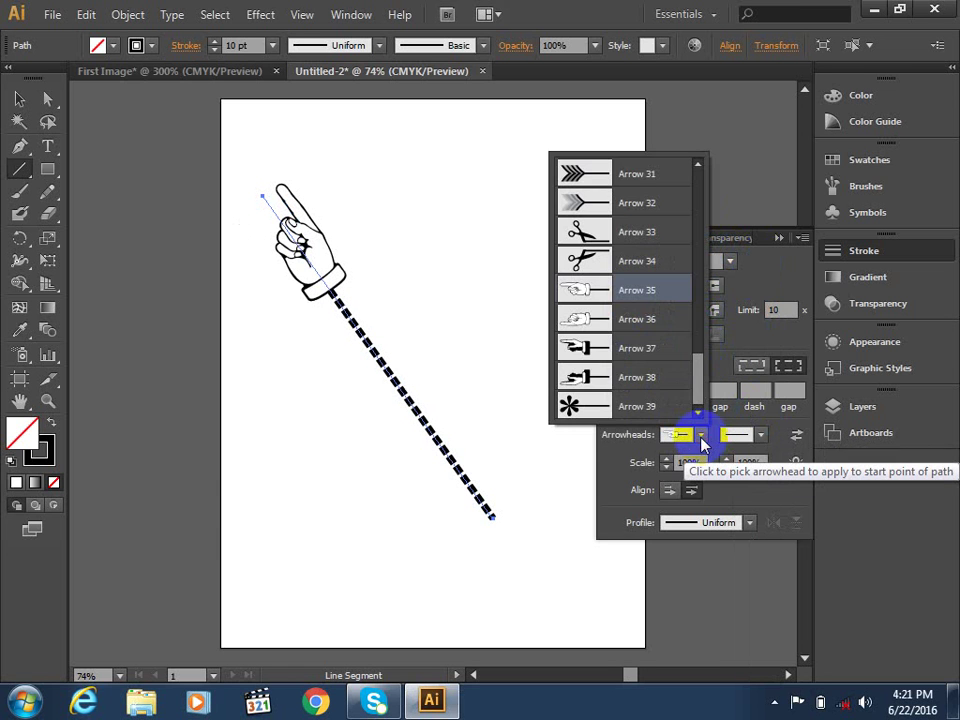
{"action": "left_click", "coordinate": [757, 436]}
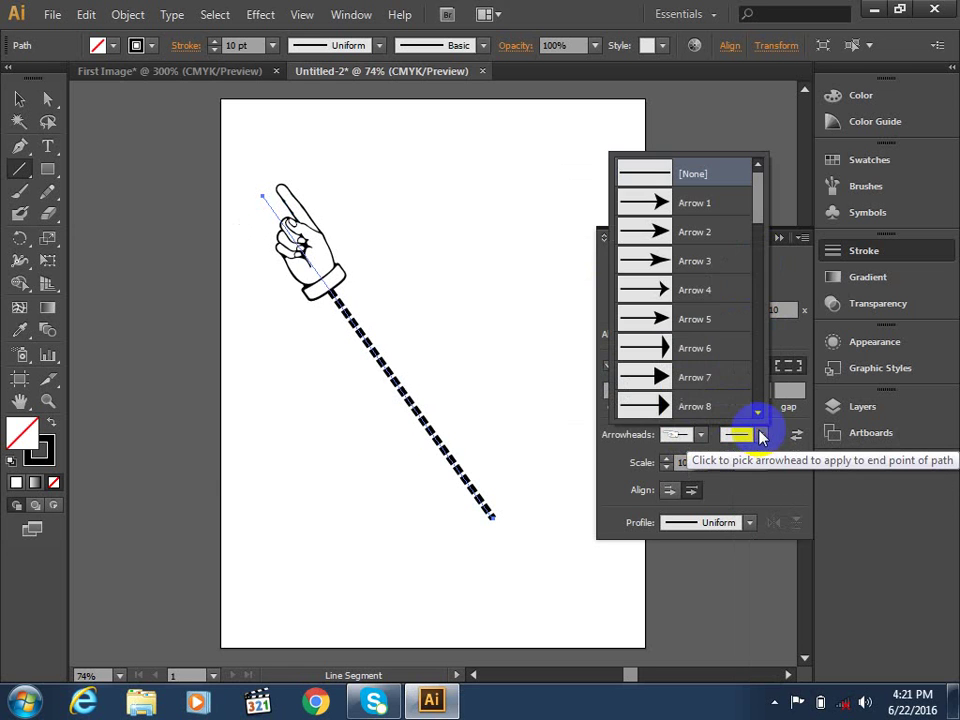
{"action": "left_click", "coordinate": [699, 317]}
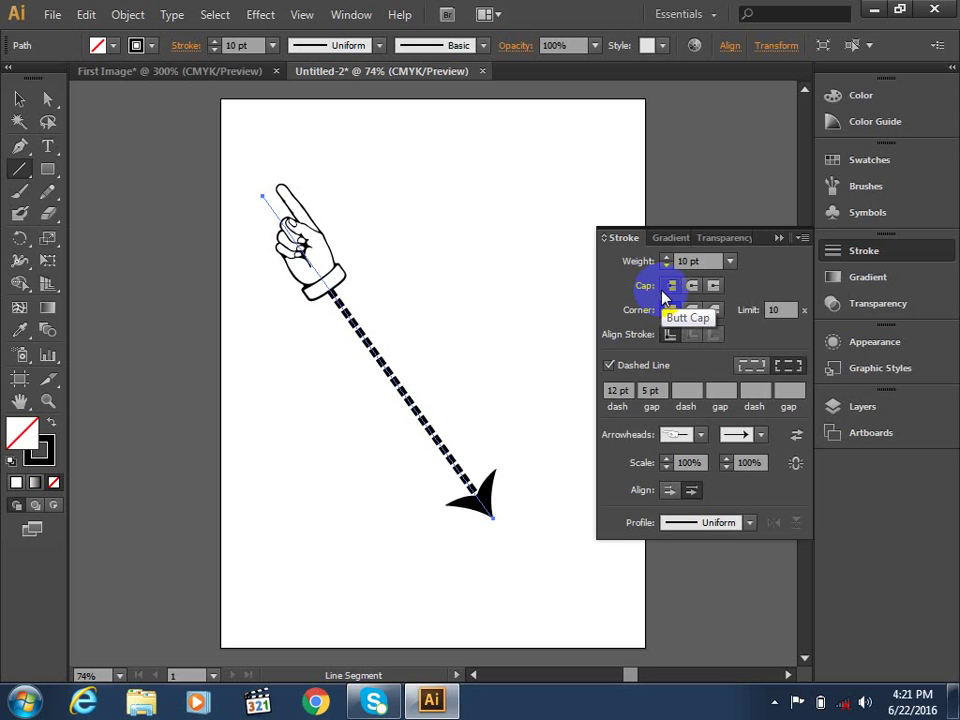
Scale the start arrowhead to 132% and the end arrowhead to 152%.
{"action": "left_click", "coordinate": [666, 459]}
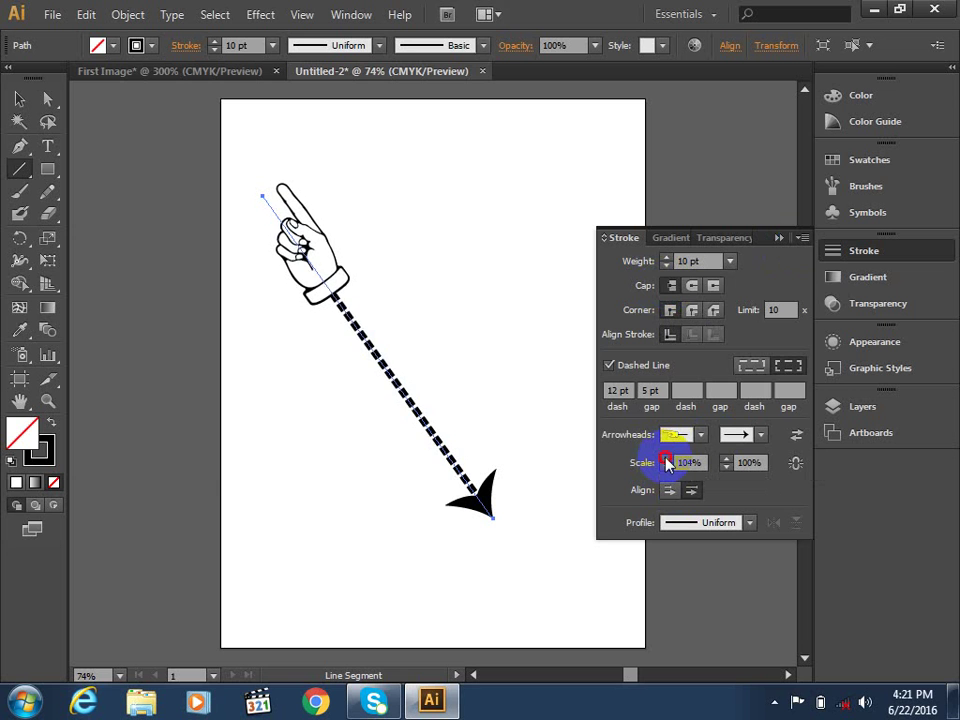
{"action": "left_click", "coordinate": [666, 459]}
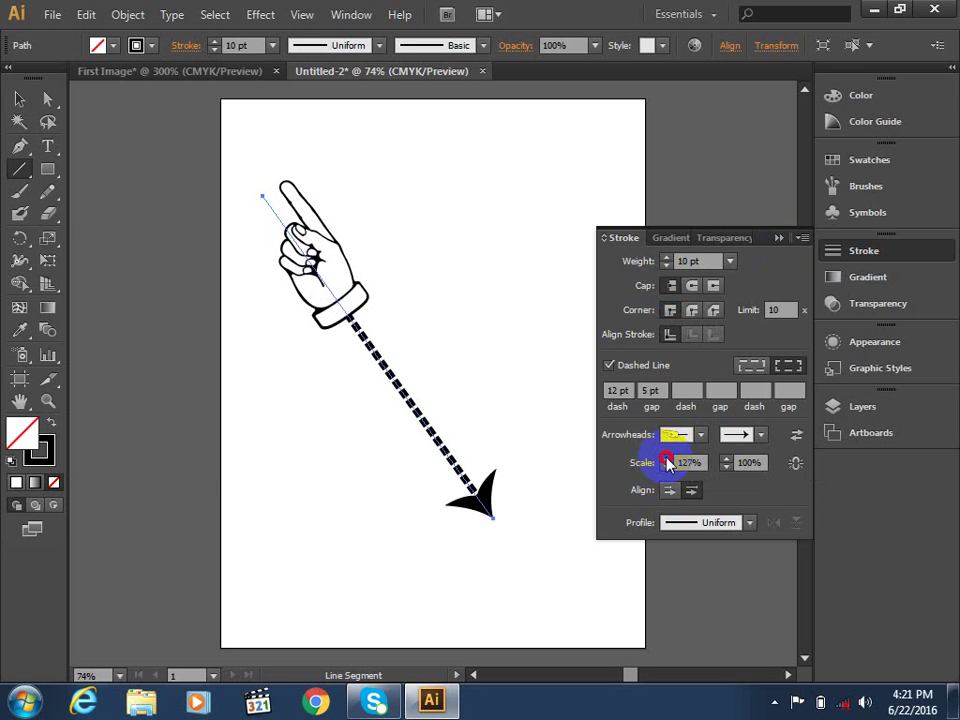
{"action": "left_click", "coordinate": [728, 459]}
{"action": "left_click", "coordinate": [728, 459]}
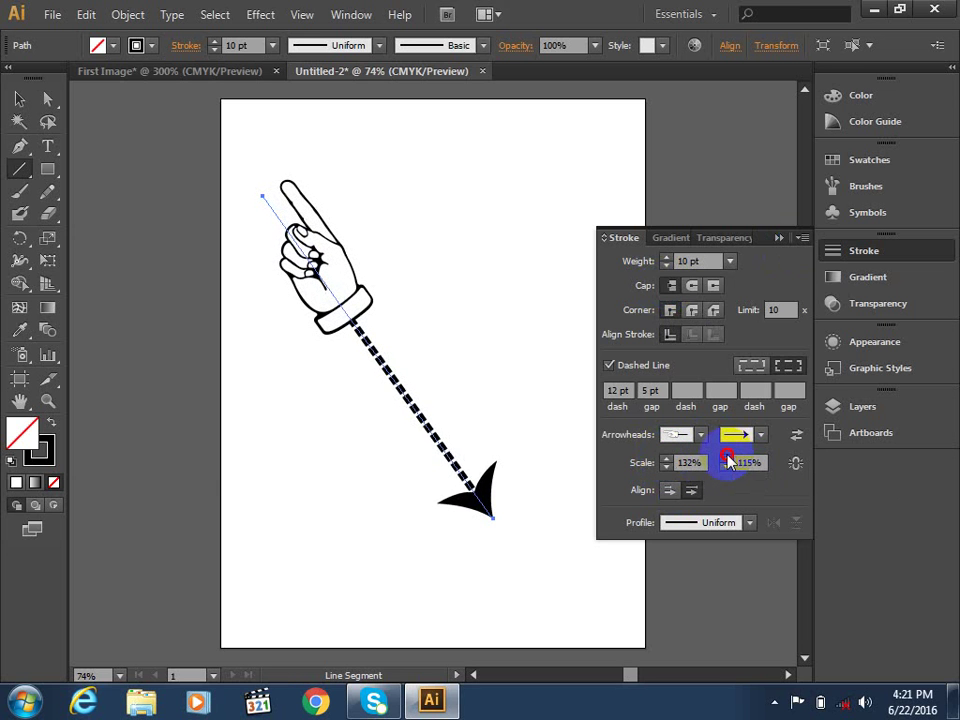
{"action": "left_click", "coordinate": [728, 459]}
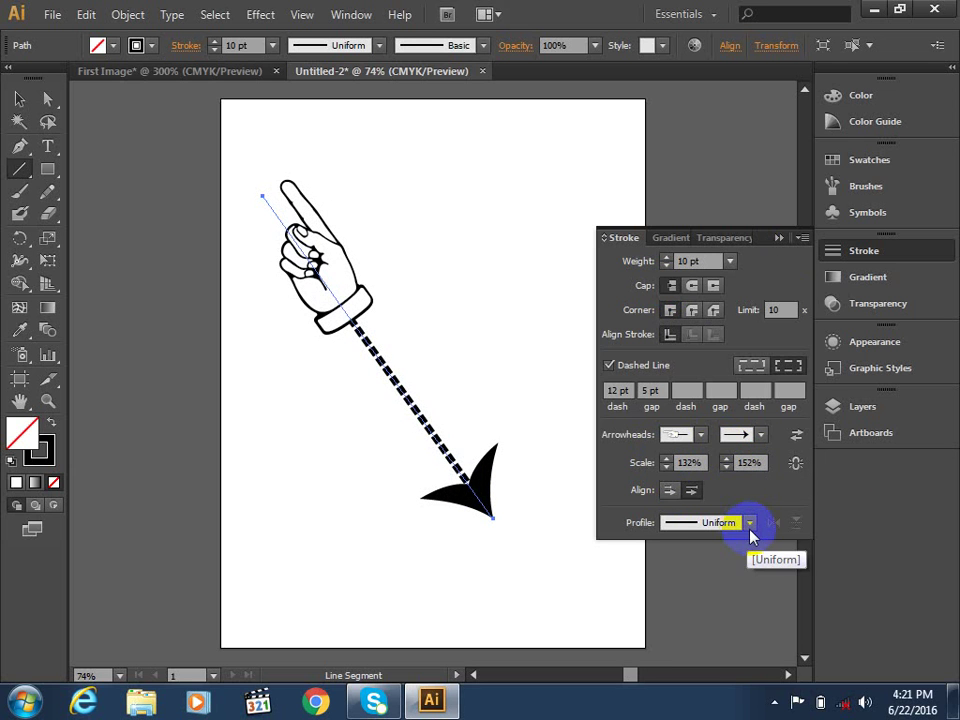
Apply an elliptical width profile to the line, try another, and start a new document.
{"action": "left_click", "coordinate": [750, 531]}
{"action": "left_click", "coordinate": [665, 318]}
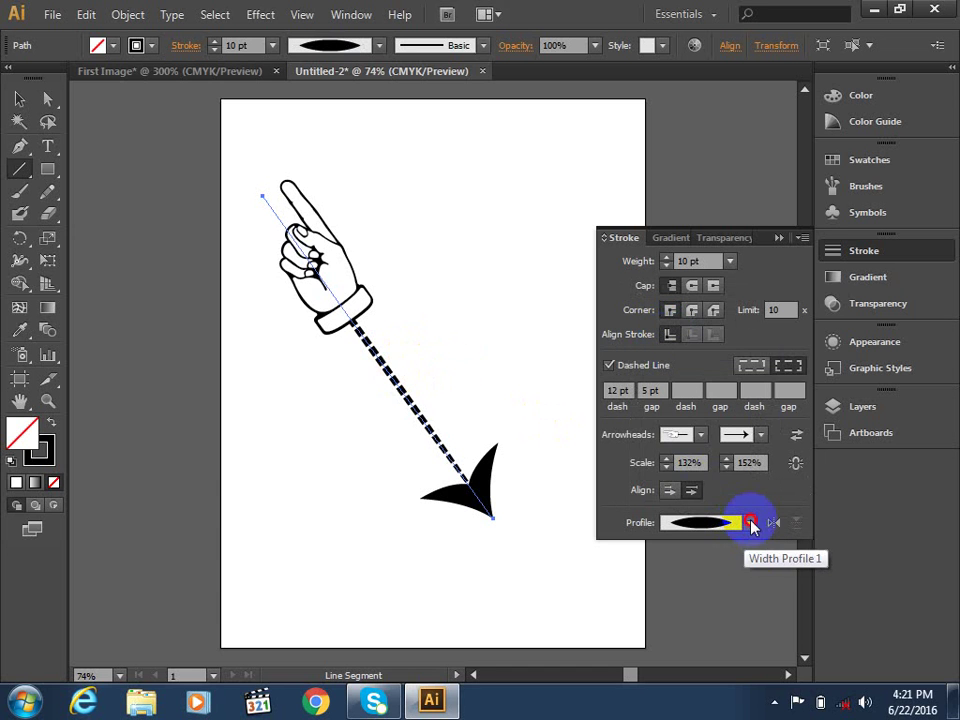
{"action": "left_click", "coordinate": [750, 522]}
{"action": "left_click", "coordinate": [705, 405]}
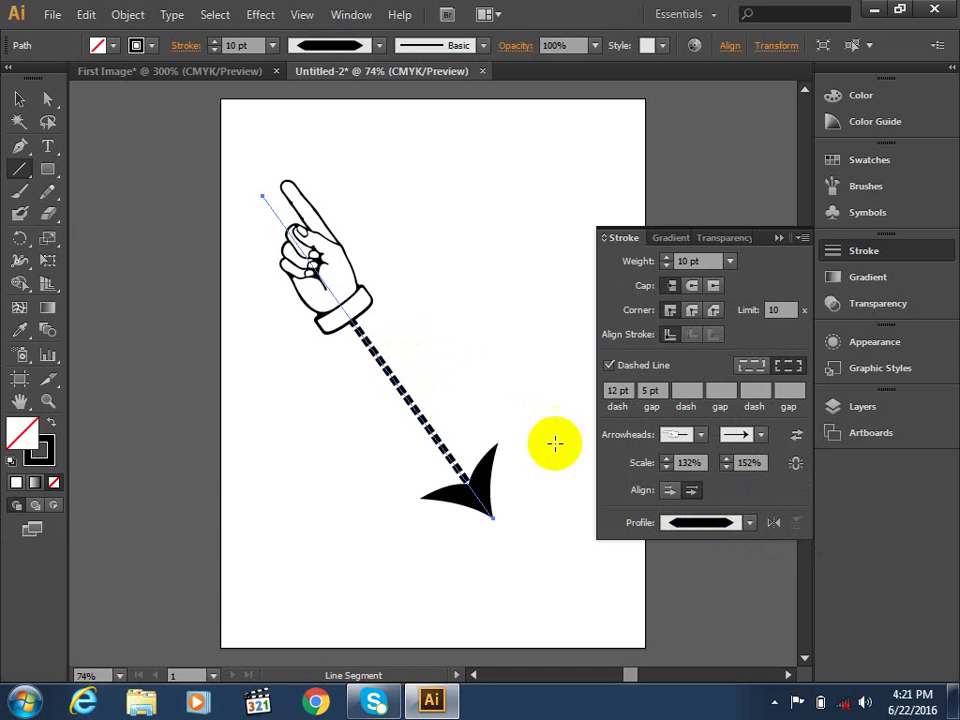
{"action": "key", "text": "ctrl+n"}
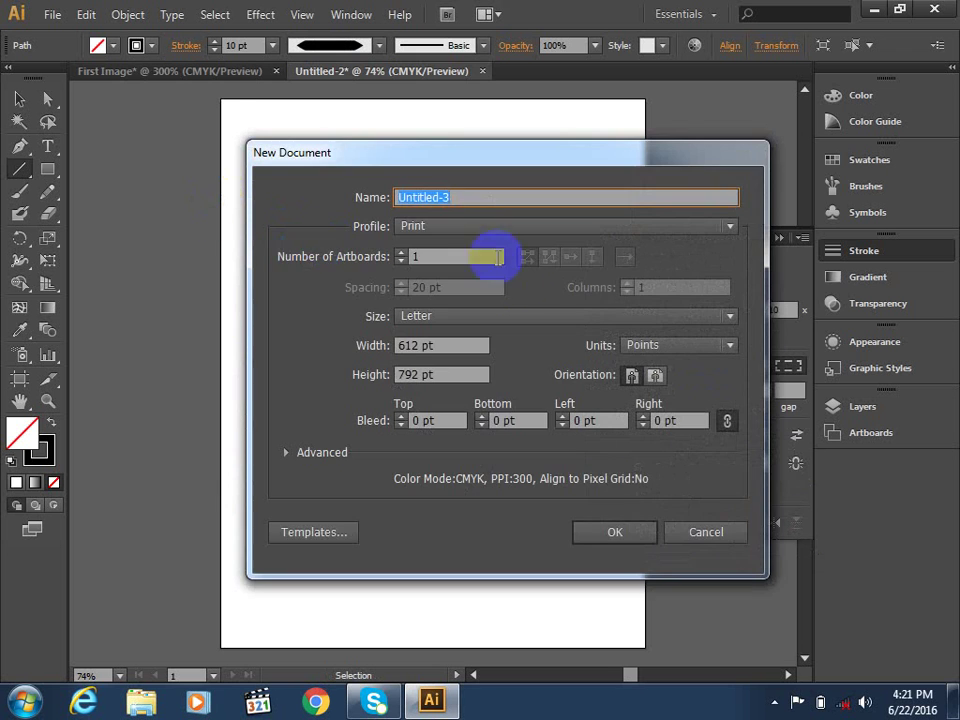
Confirm the new Untitled-3 document and draw a diagonal line with an 8 pt stroke.
{"action": "left_click", "coordinate": [615, 538]}
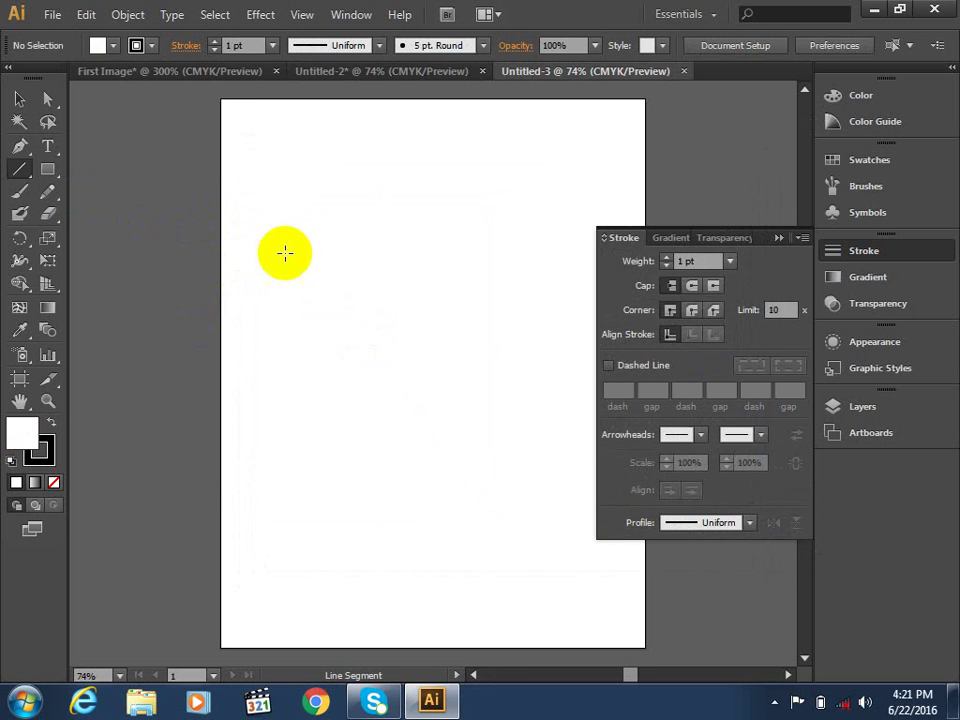
{"action": "left_click_drag", "start_coordinate": [278, 203], "coordinate": [477, 489]}
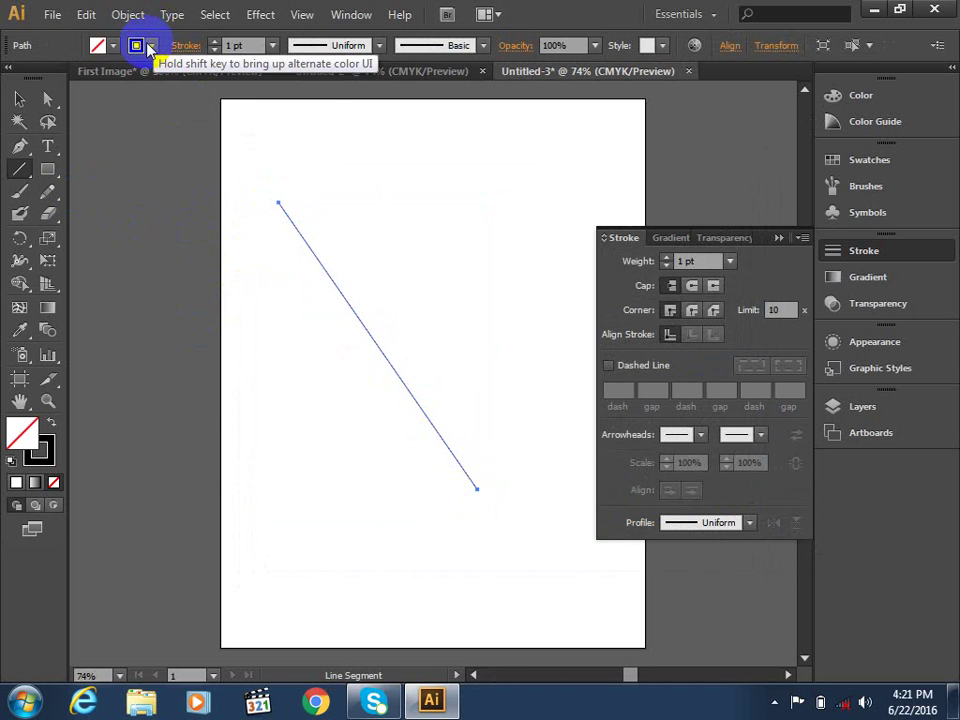
{"action": "left_click", "coordinate": [272, 45]}
{"action": "left_click", "coordinate": [290, 268]}
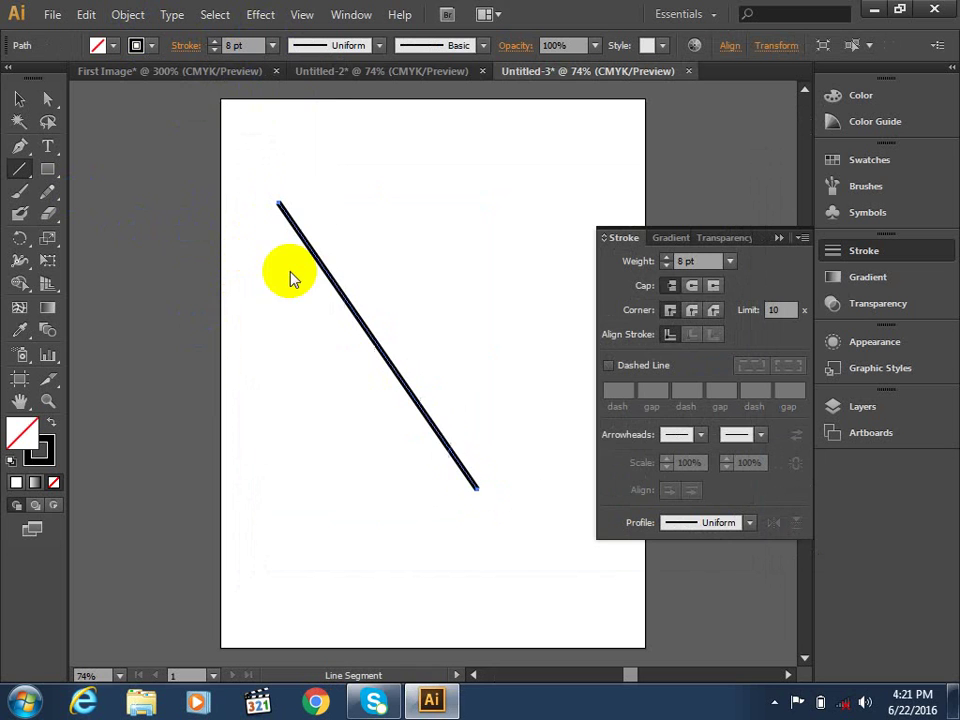
Give the line a width profile tapered at both ends and preview it deselected.
{"action": "left_click", "coordinate": [751, 524]}
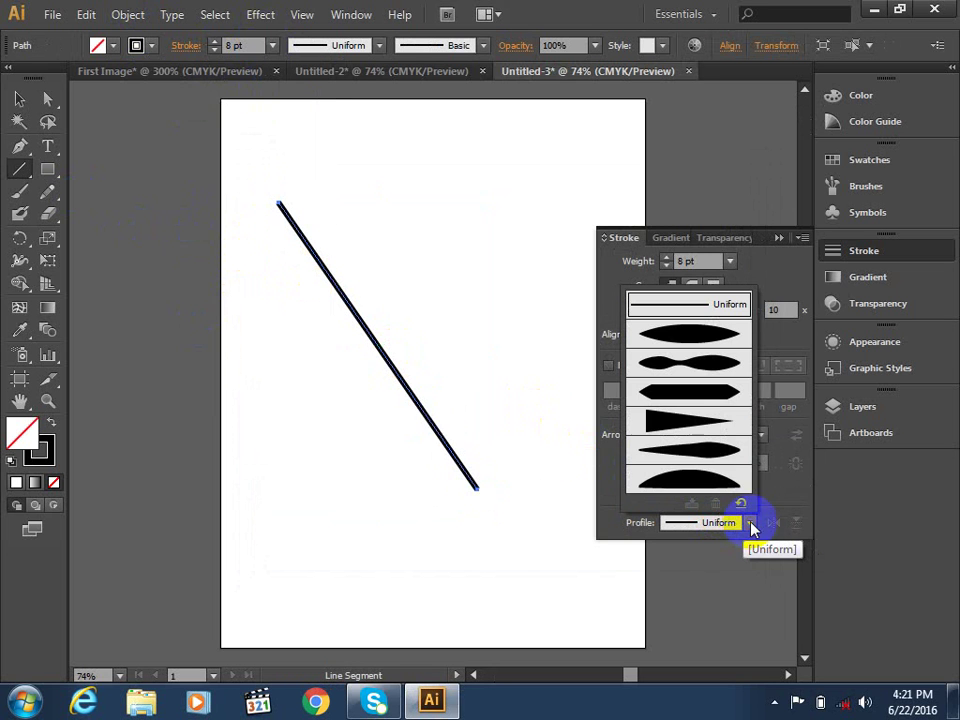
{"action": "left_click", "coordinate": [378, 47]}
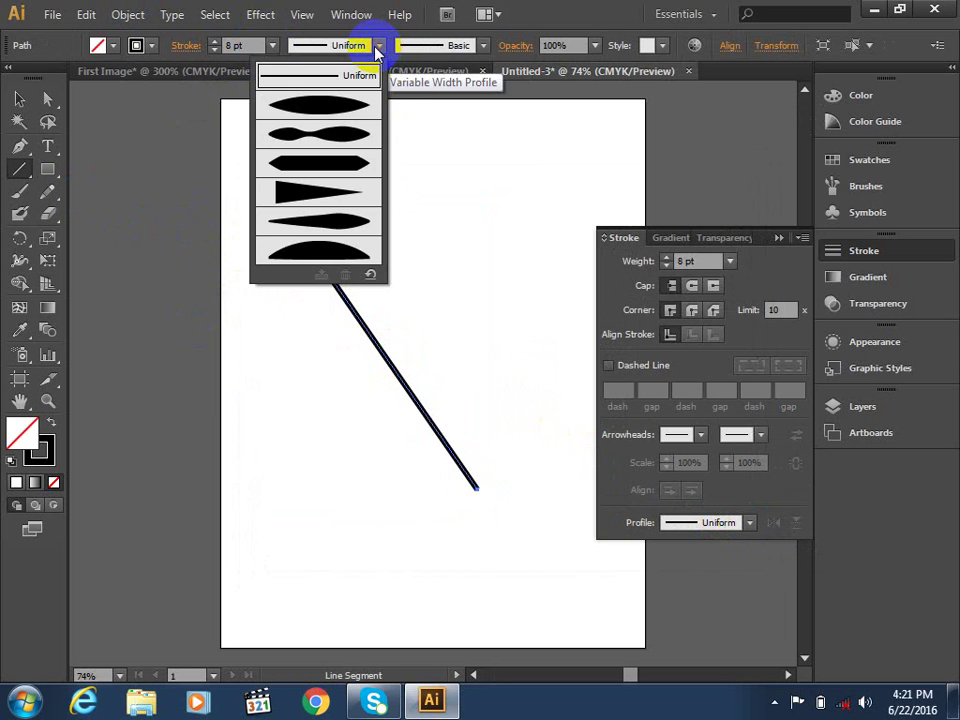
{"action": "left_click", "coordinate": [336, 104]}
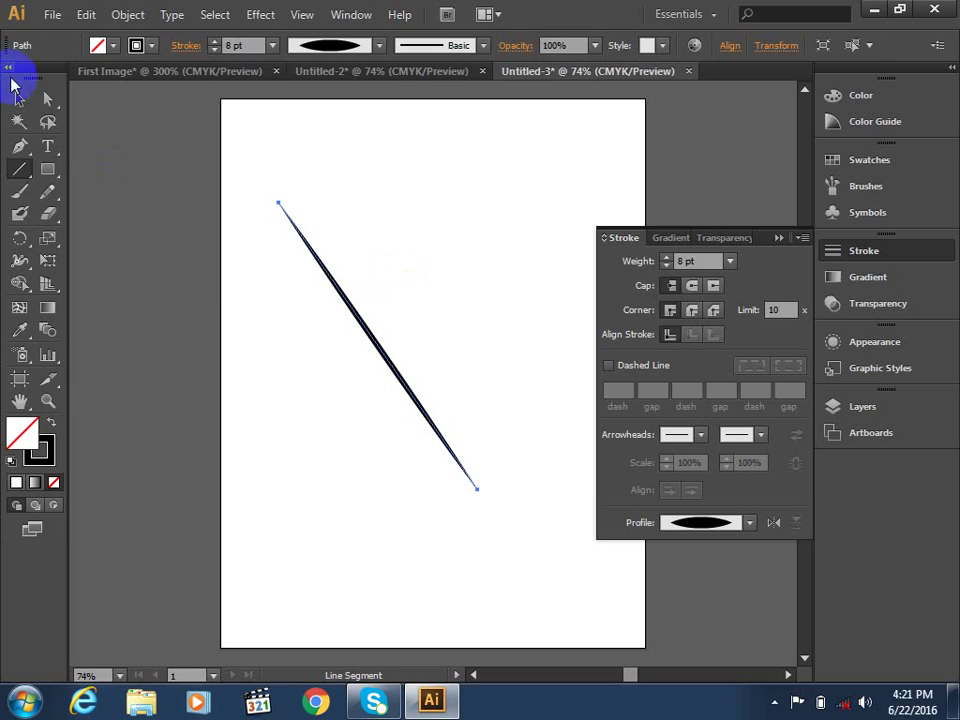
{"action": "left_click", "coordinate": [18, 97]}
{"action": "left_click", "coordinate": [265, 488]}
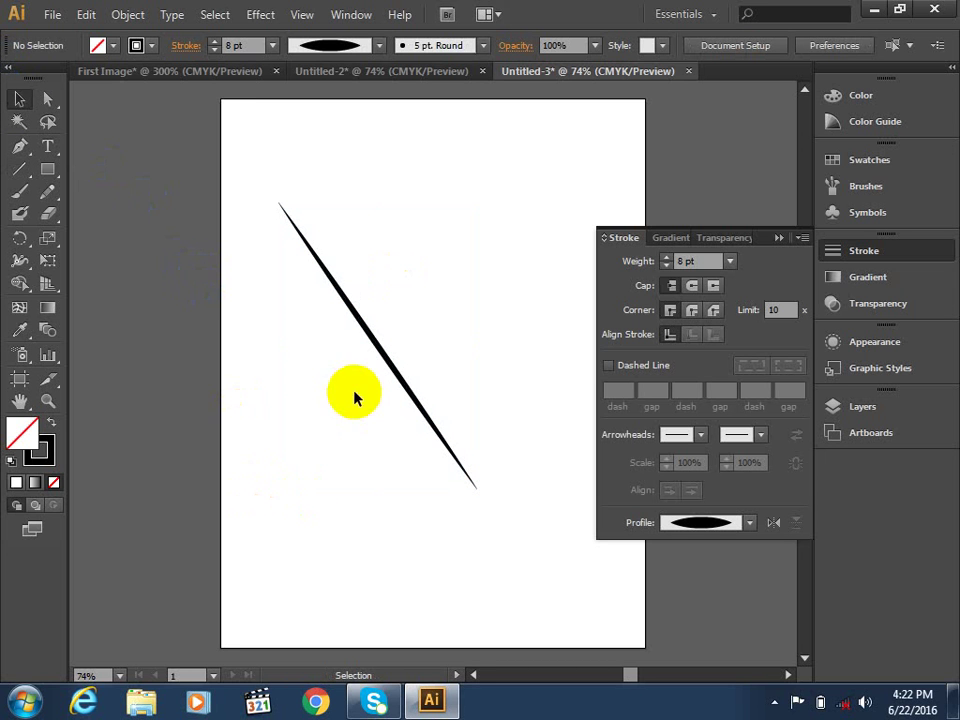
{"action": "left_click", "coordinate": [375, 343]}
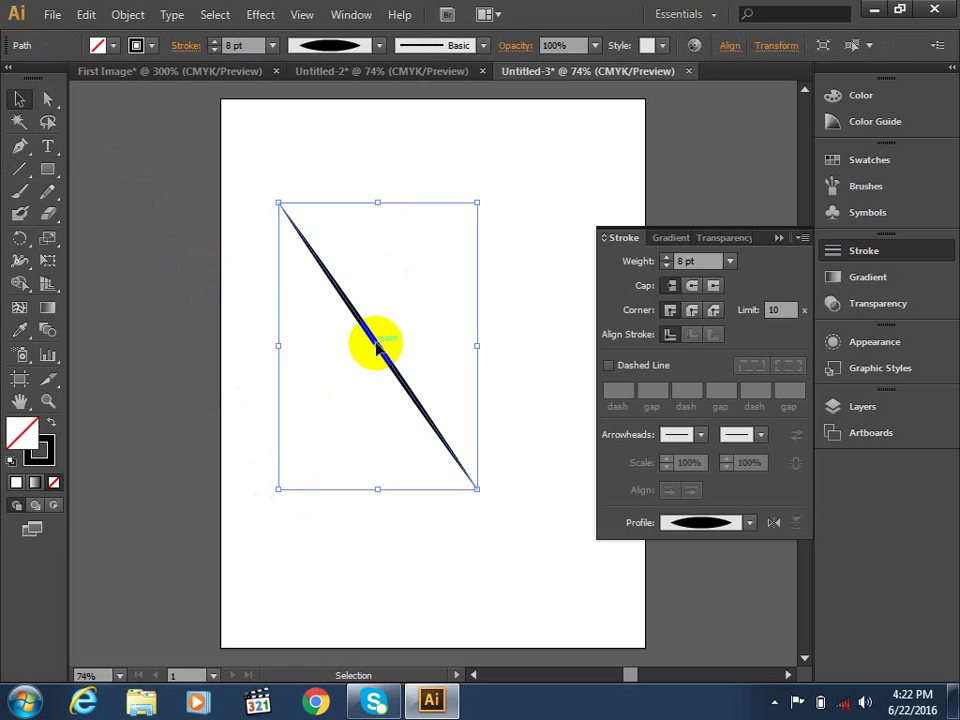
Try an arc-shaped profile, then settle on the bone-shaped, mid-pinched width profile.
{"action": "left_click", "coordinate": [378, 47]}
{"action": "left_click", "coordinate": [325, 224]}
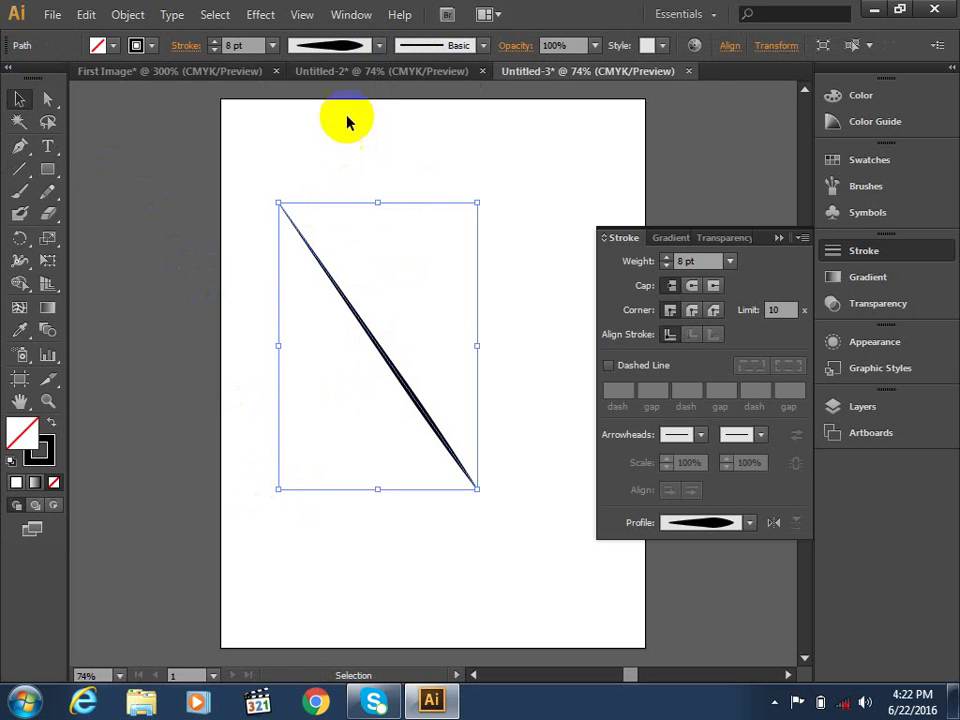
{"action": "left_click_drag", "start_coordinate": [377, 46], "coordinate": [333, 238]}
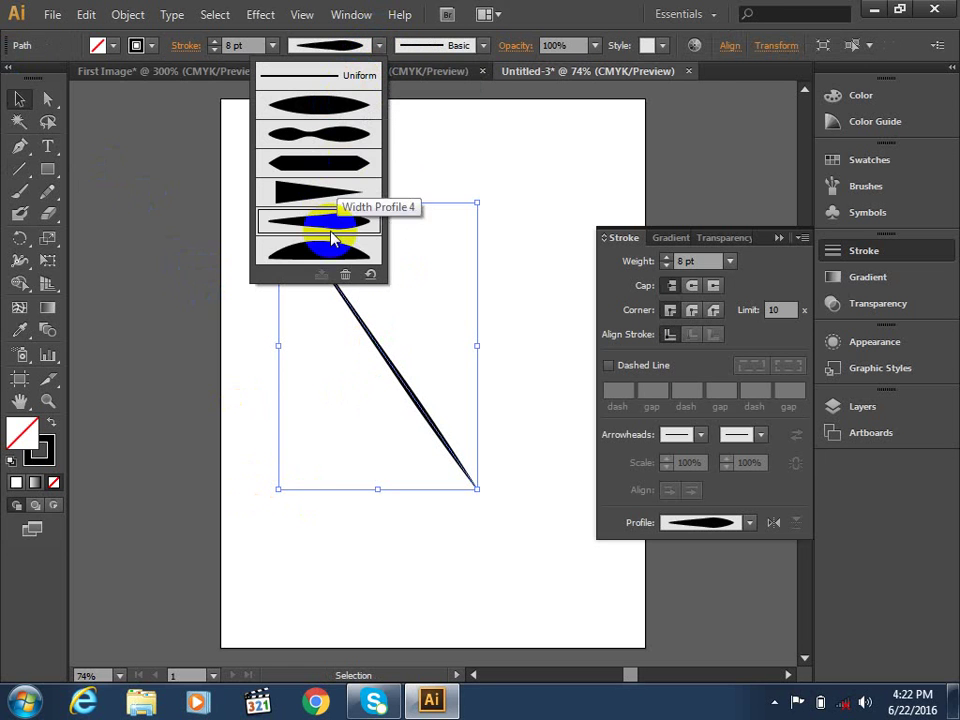
{"action": "left_click", "coordinate": [333, 240]}
{"action": "left_click", "coordinate": [378, 46]}
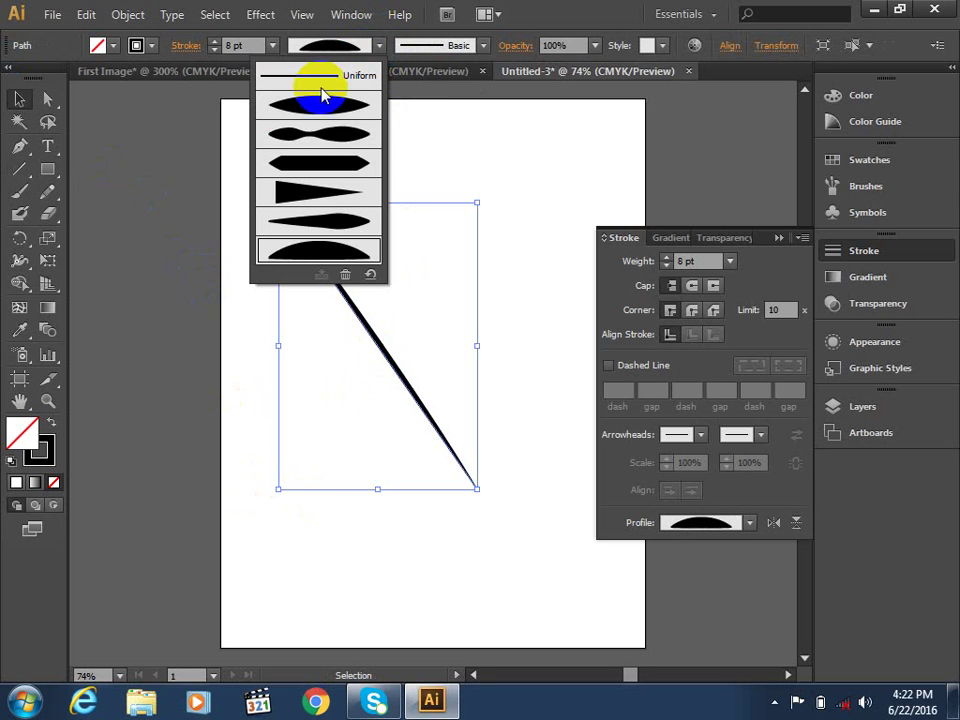
{"action": "left_click", "coordinate": [300, 133]}
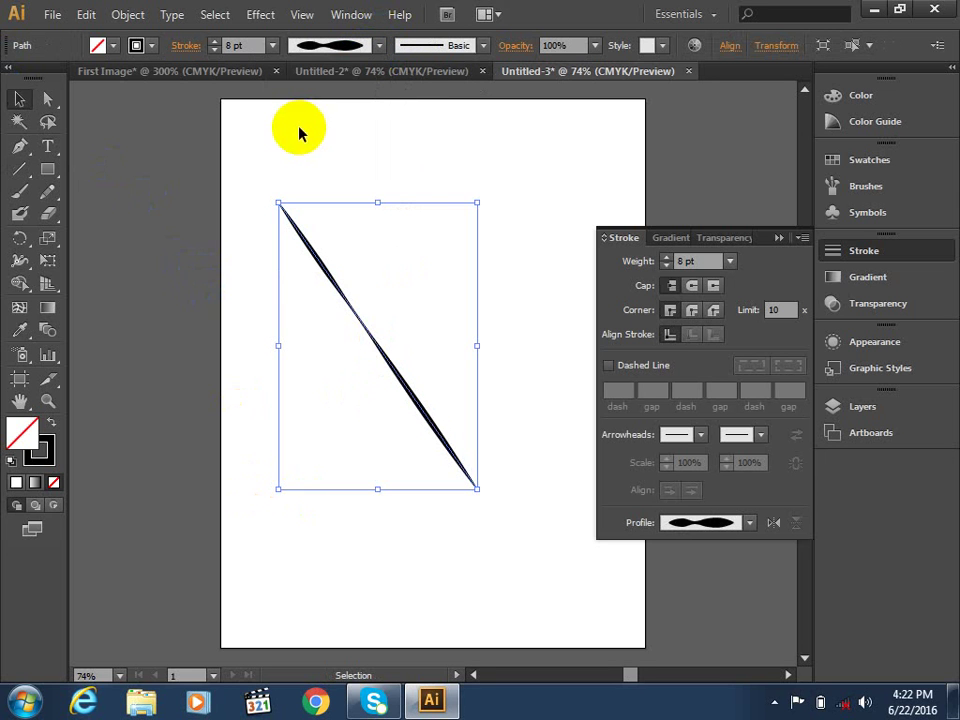
{"action": "left_click", "coordinate": [220, 143]}
{"action": "left_click", "coordinate": [316, 257]}
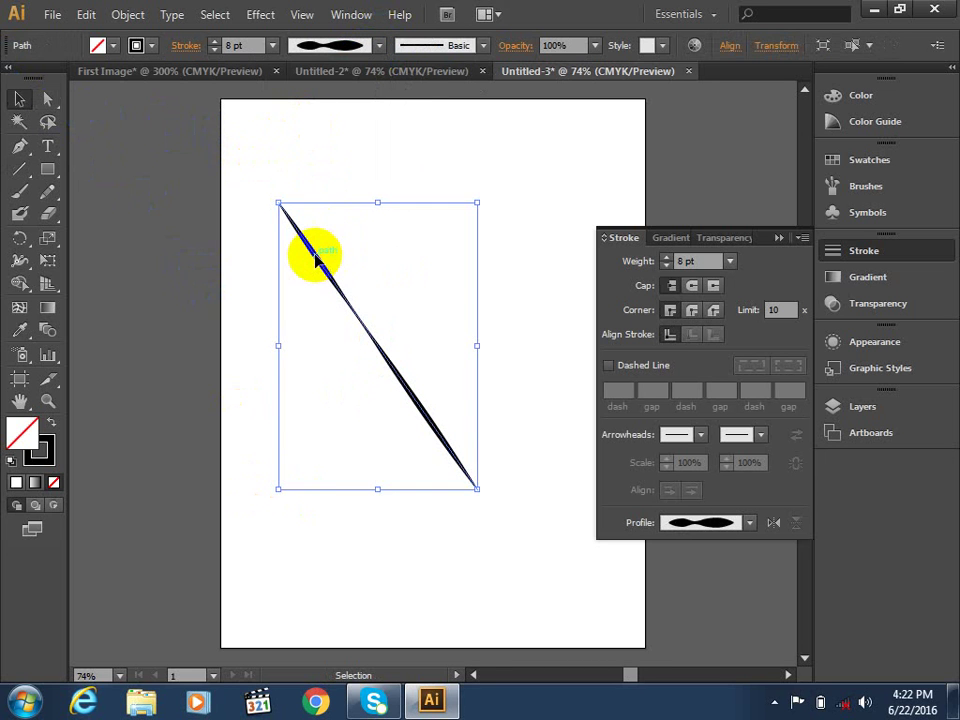
Apply the charcoal brush to the diagonal line and thicken it to 10 pt.
{"action": "left_click", "coordinate": [483, 46]}
{"action": "left_click", "coordinate": [381, 152]}
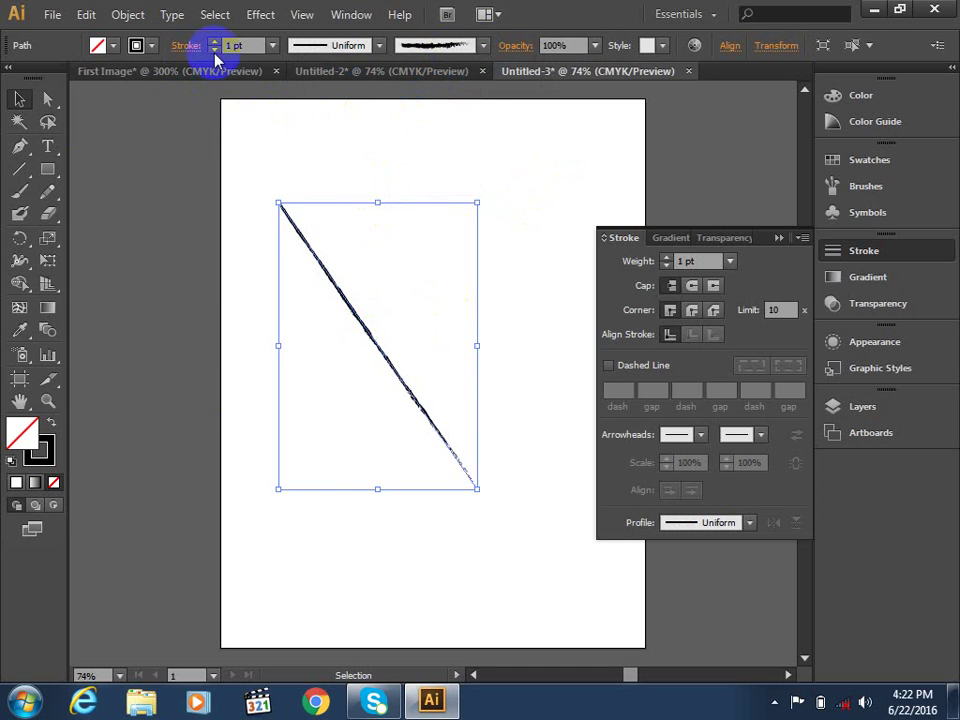
{"action": "left_click", "coordinate": [272, 45]}
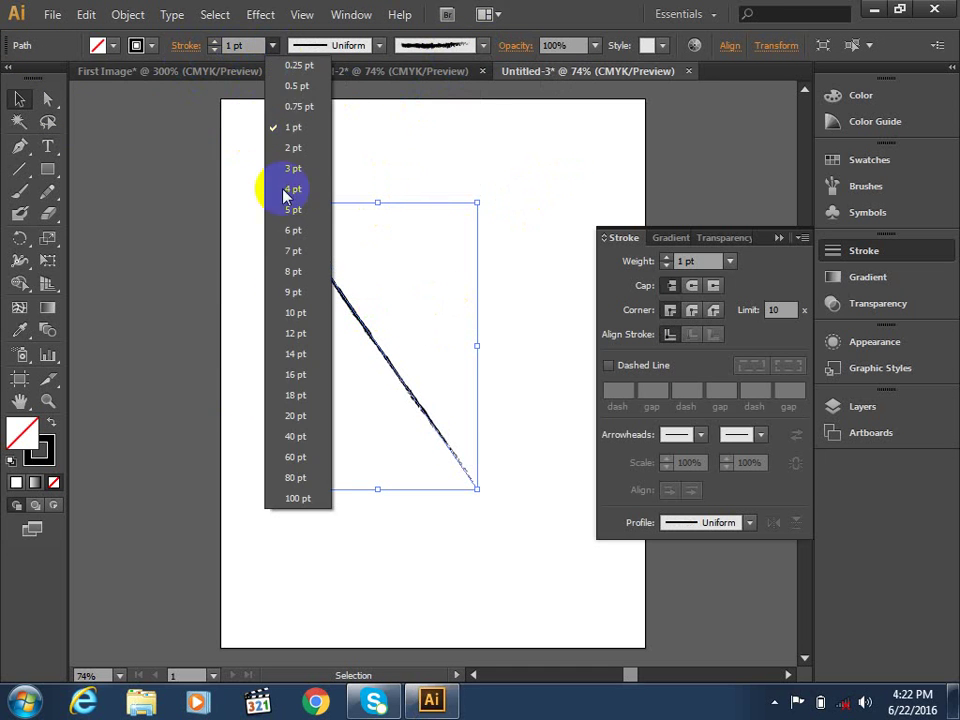
{"action": "left_click", "coordinate": [293, 312]}
Try the Divider arrow, grey 6.00 and dashed arrow brushes on the line.
{"action": "left_click", "coordinate": [476, 50]}
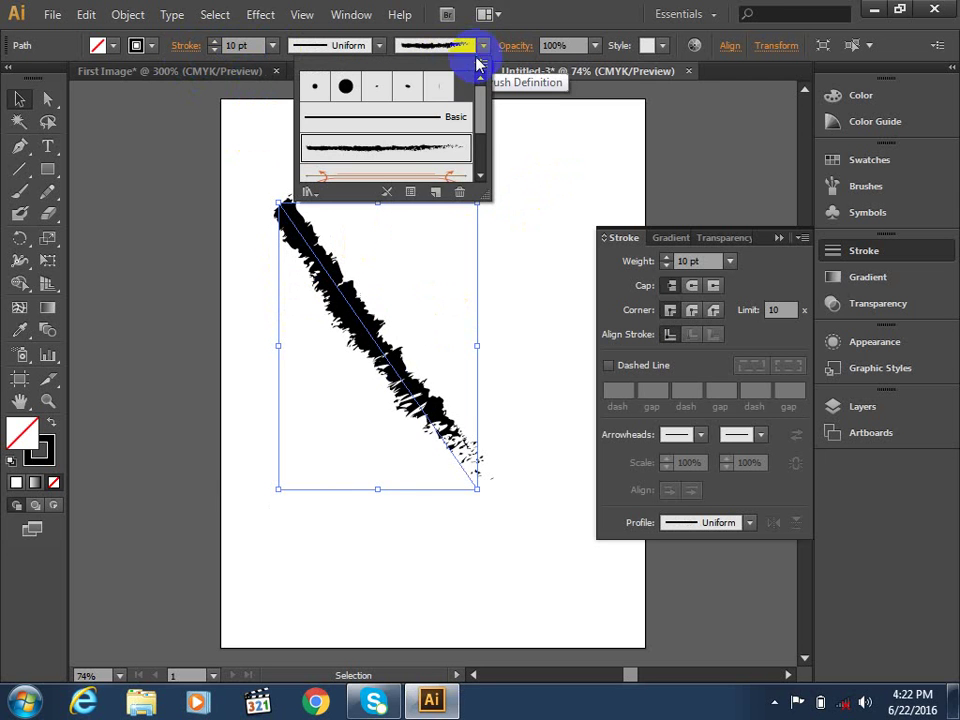
{"action": "scroll", "coordinate": [443, 168], "scroll_direction": "down", "scroll_amount": 1}
{"action": "left_click", "coordinate": [443, 168]}
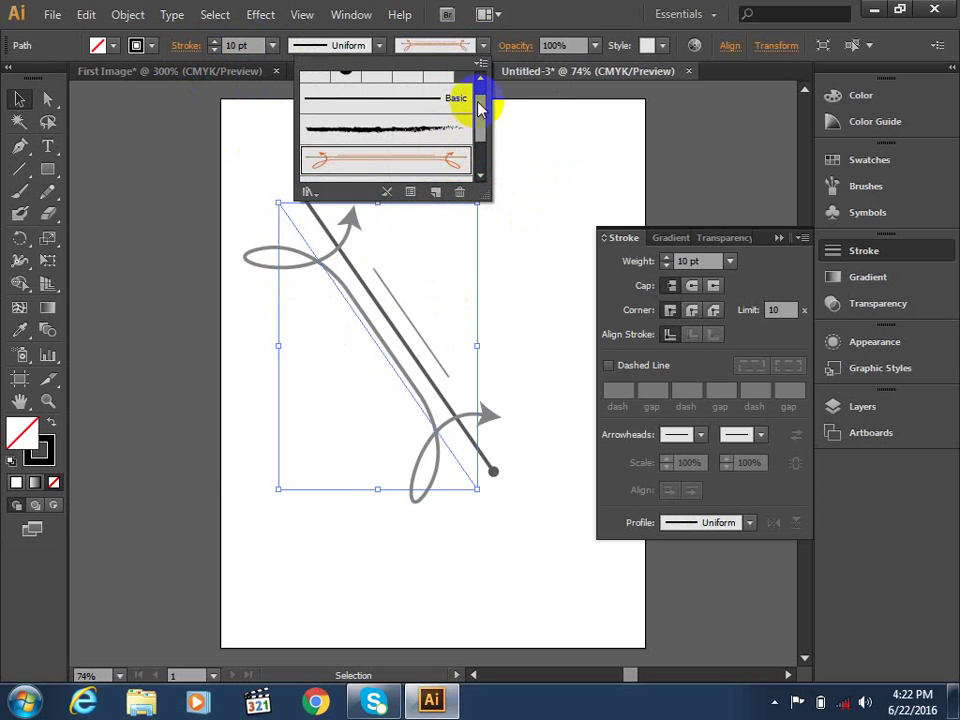
{"action": "scroll", "coordinate": [440, 139], "scroll_direction": "down", "scroll_amount": 2}
{"action": "left_click", "coordinate": [445, 135]}
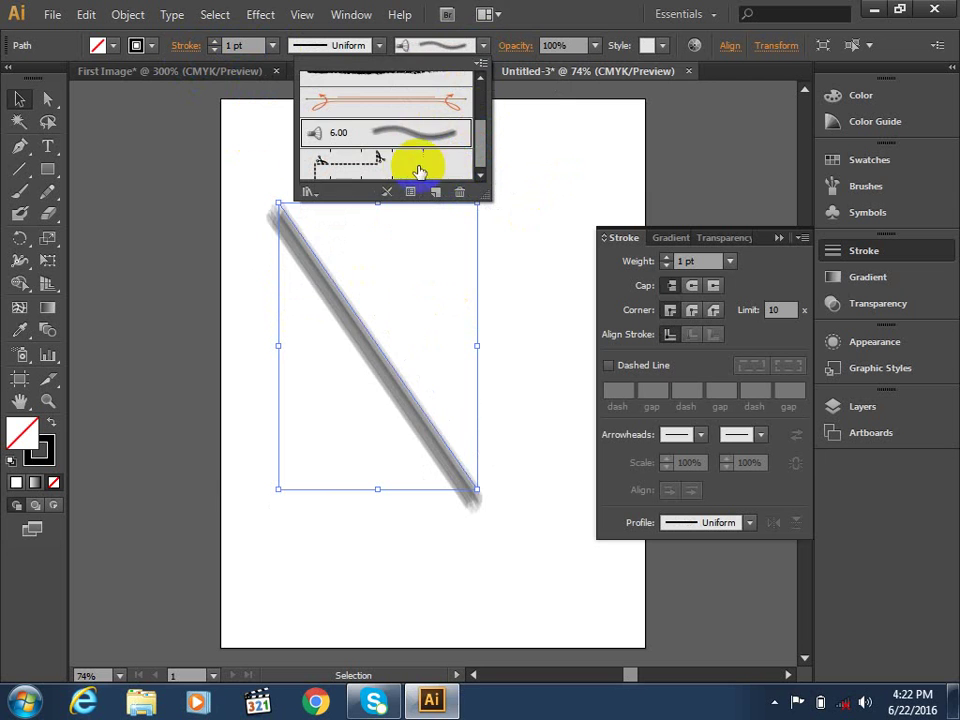
{"action": "left_click", "coordinate": [424, 170]}
{"action": "scroll", "coordinate": [465, 96], "scroll_direction": "up", "scroll_amount": 2}
{"action": "scroll", "coordinate": [464, 90], "scroll_direction": "up", "scroll_amount": 3}
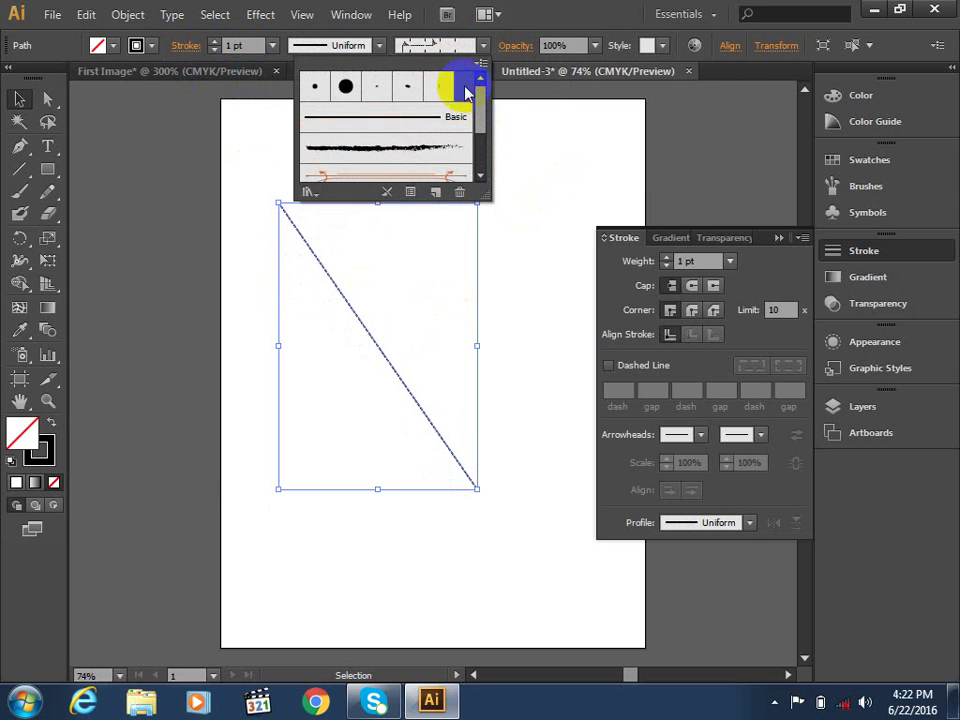
{"action": "left_click", "coordinate": [381, 51]}
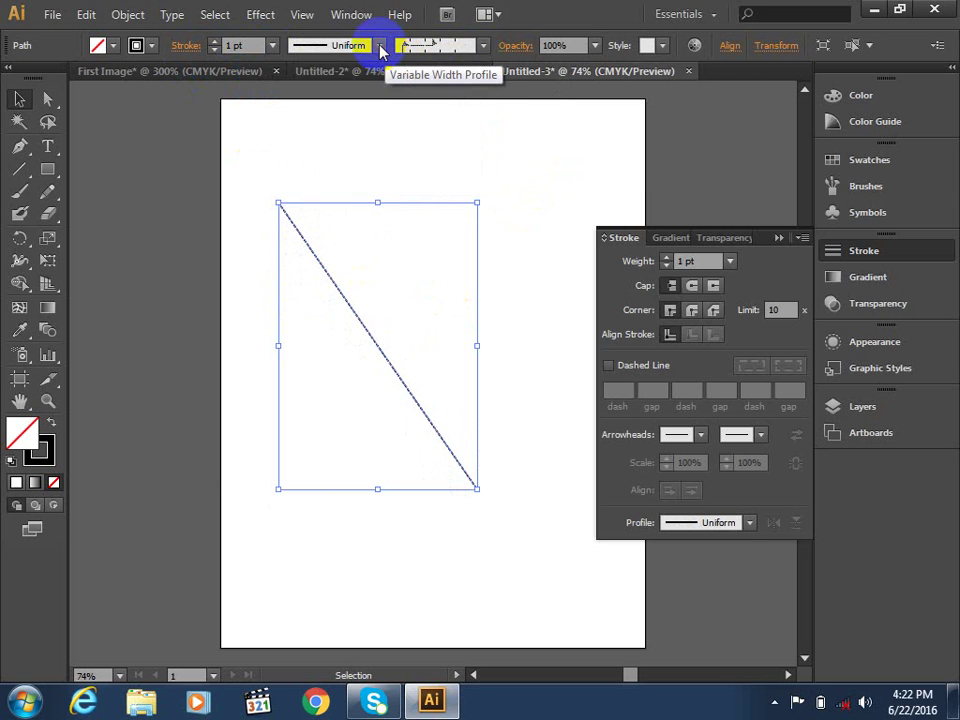
Settle on the Charcoal - Feather brush and bring up the brush options menu.
{"action": "left_click", "coordinate": [481, 45]}
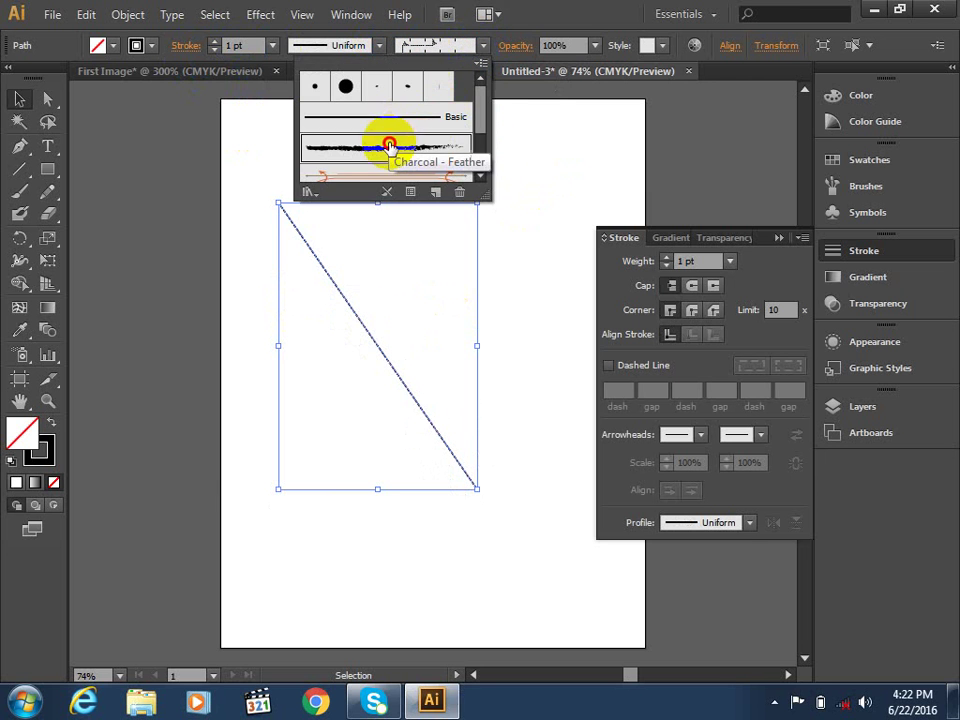
{"action": "left_click", "coordinate": [390, 148]}
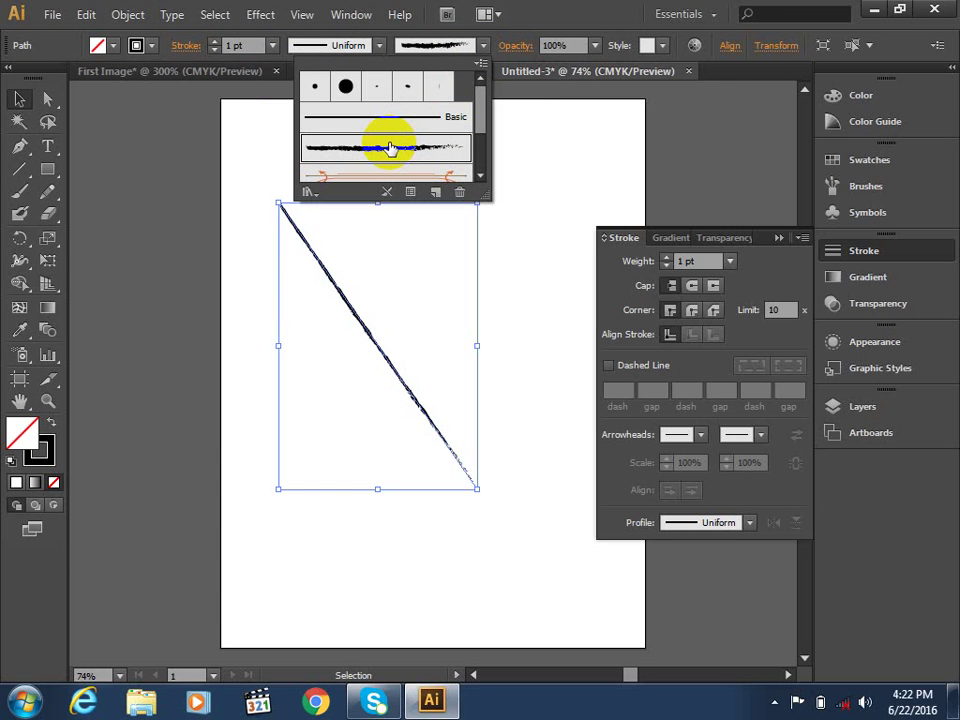
{"action": "left_click", "coordinate": [481, 64]}
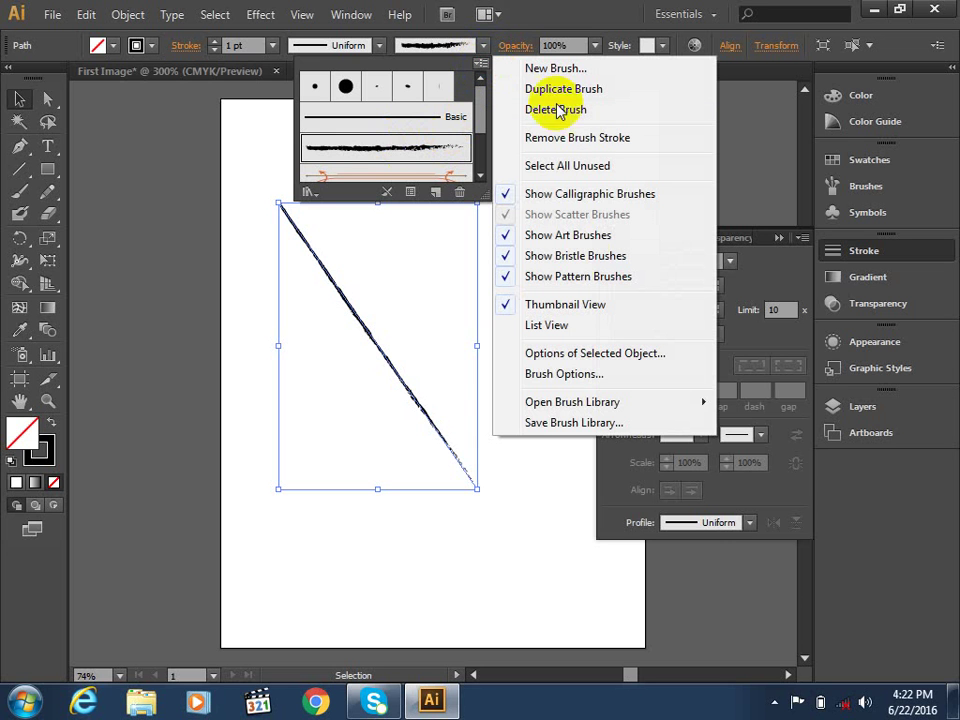
{"action": "mouse_move", "coordinate": [572, 402]}
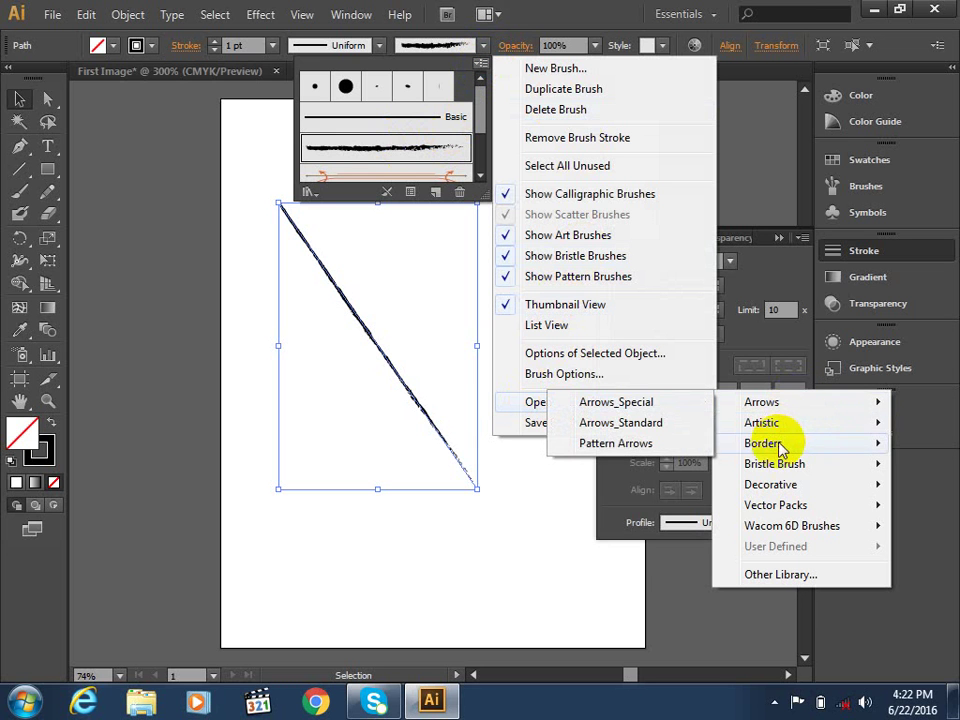
{"action": "mouse_move", "coordinate": [763, 443]}
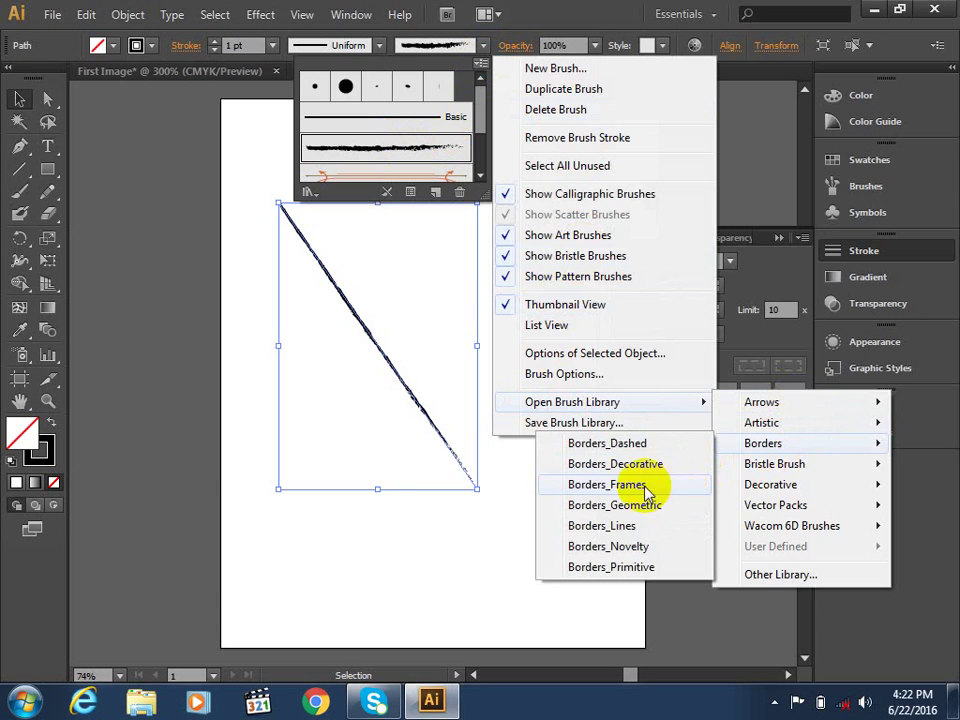
Try several Borders_Frames brushes on the diagonal line, settle on the green-brown Bark brush, then deselect.
{"action": "left_click", "coordinate": [645, 492]}
{"action": "left_click", "coordinate": [484, 368]}
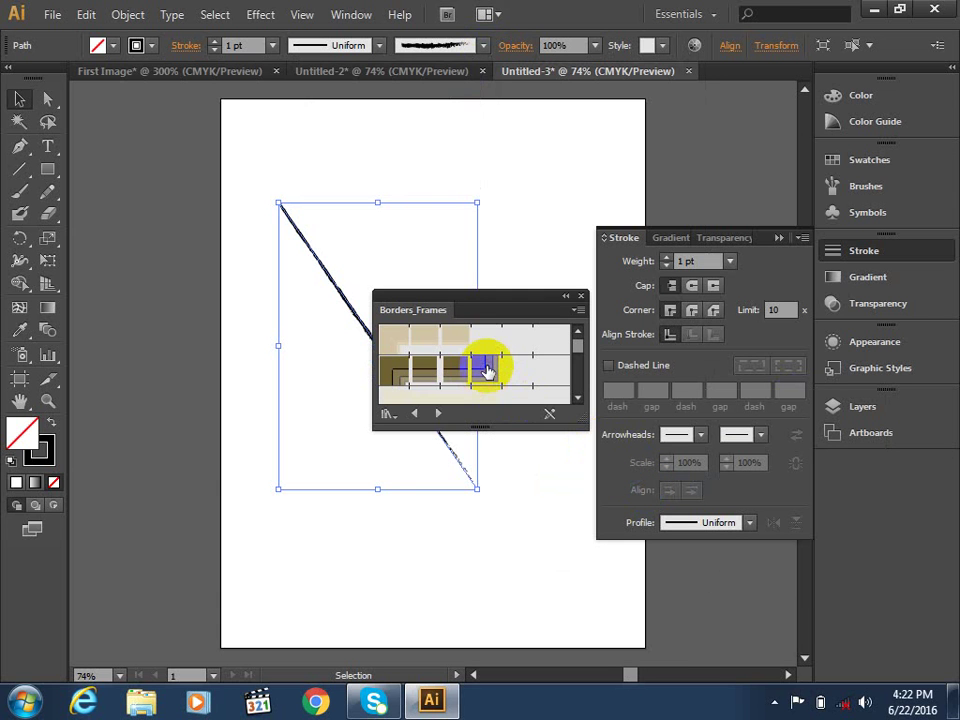
{"action": "left_click", "coordinate": [437, 365]}
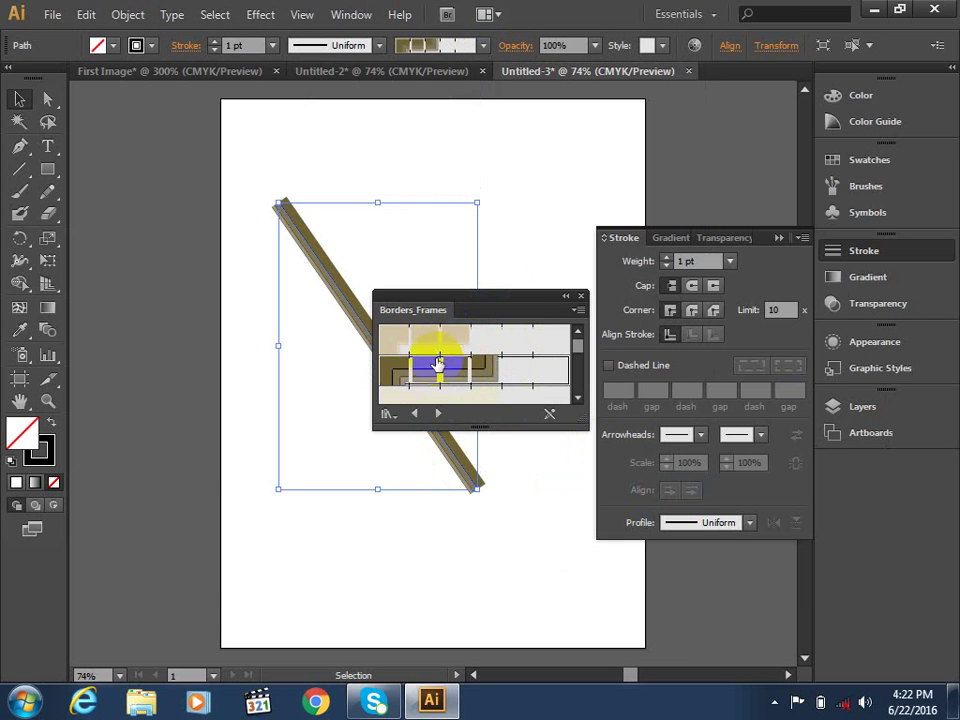
{"action": "left_click", "coordinate": [444, 343]}
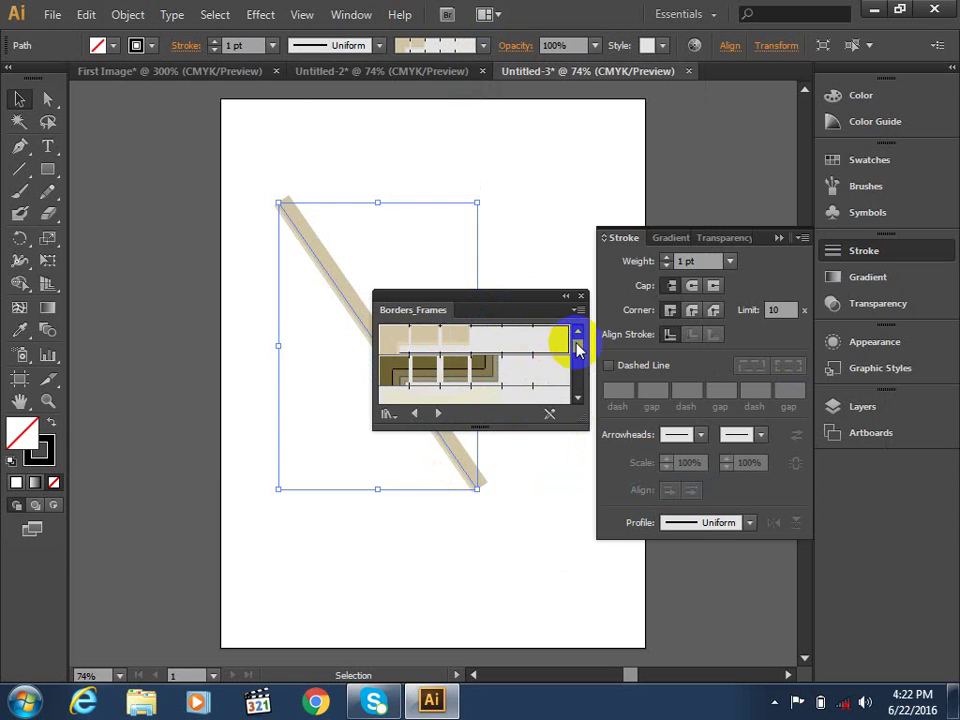
{"action": "left_click_drag", "start_coordinate": [577, 348], "coordinate": [577, 386]}
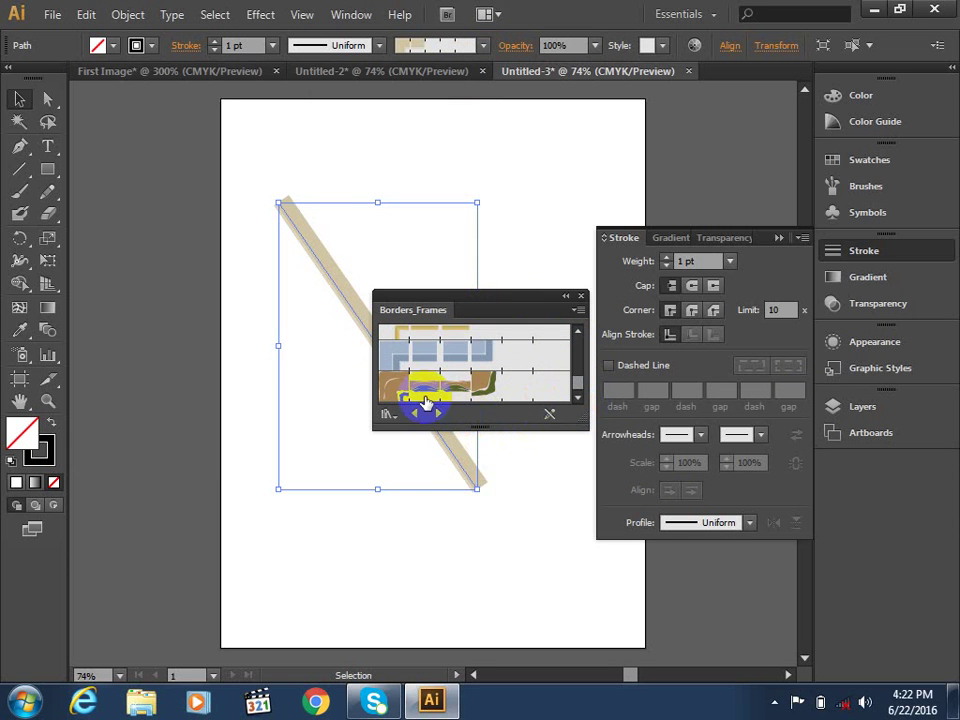
{"action": "left_click", "coordinate": [445, 386]}
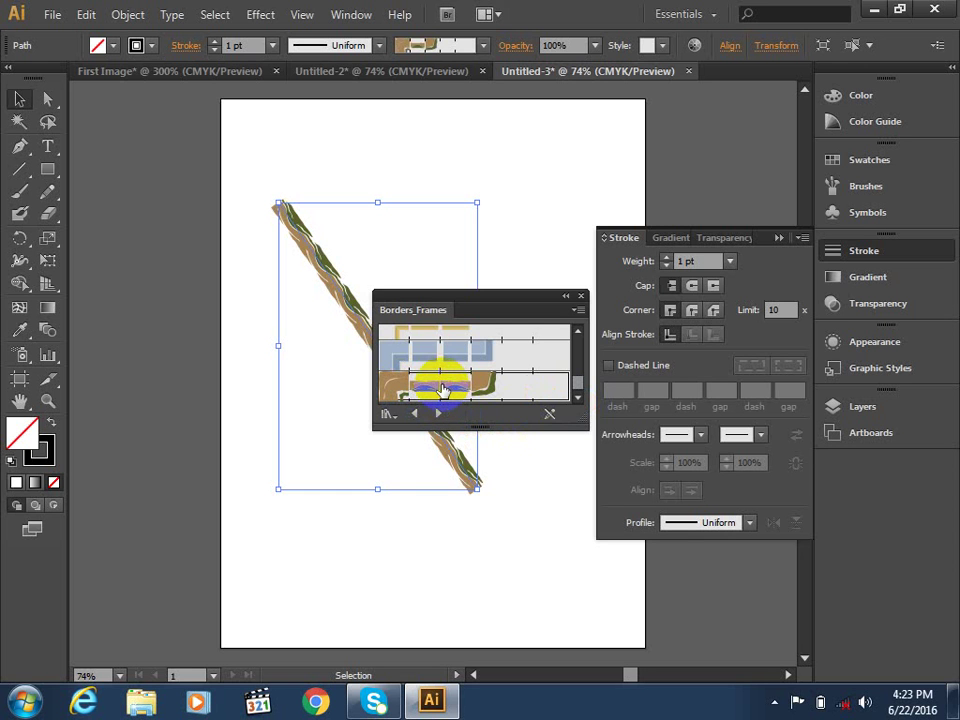
{"action": "left_click", "coordinate": [520, 156]}
Create a new document and draw a diagonal line from the upper left toward page centre.
{"action": "key", "text": "ctrl+n"}
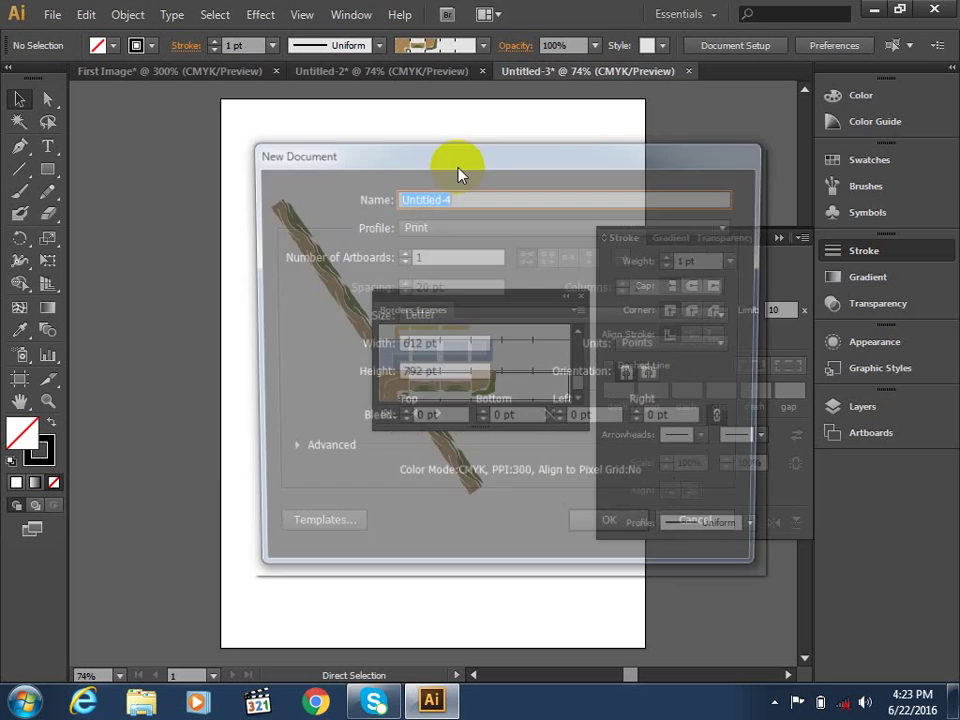
{"action": "key", "text": "Return"}
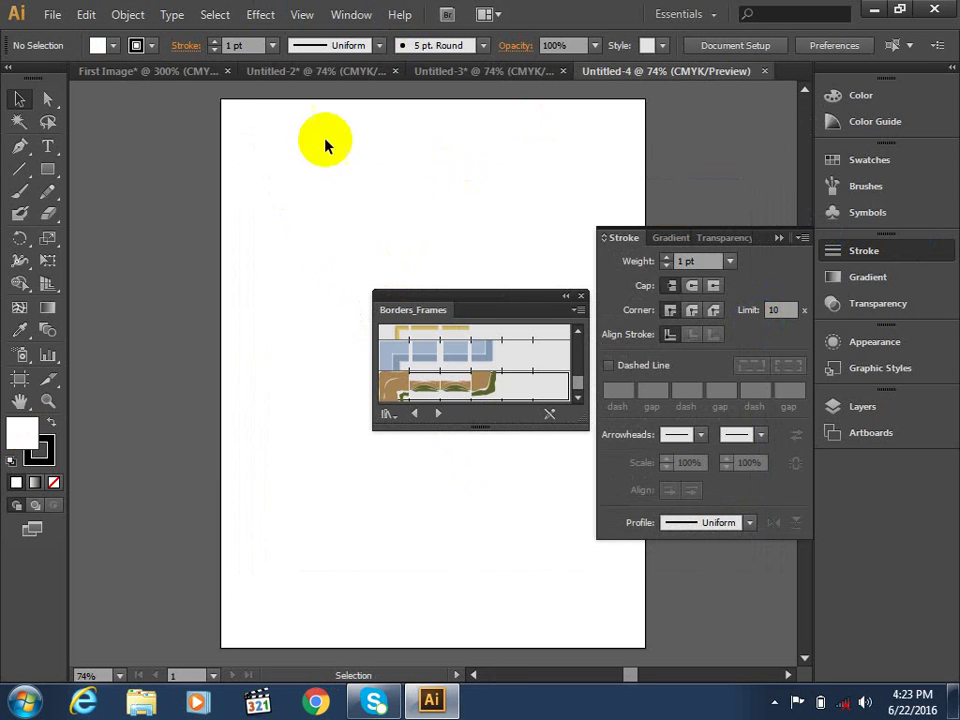
{"action": "left_click", "coordinate": [19, 168]}
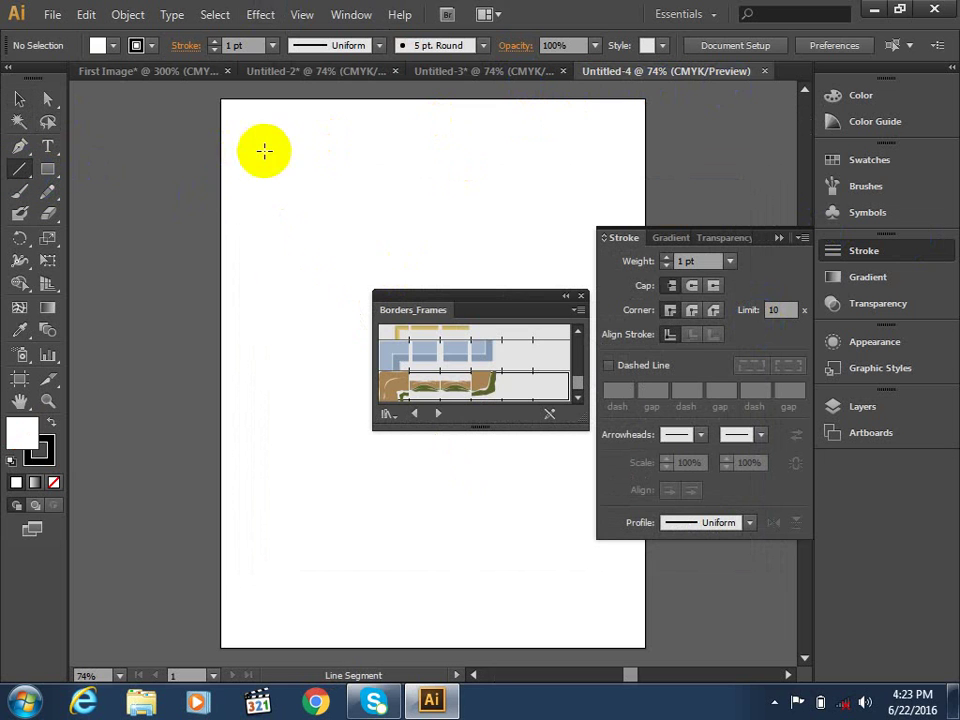
{"action": "left_click_drag", "start_coordinate": [264, 151], "coordinate": [464, 540]}
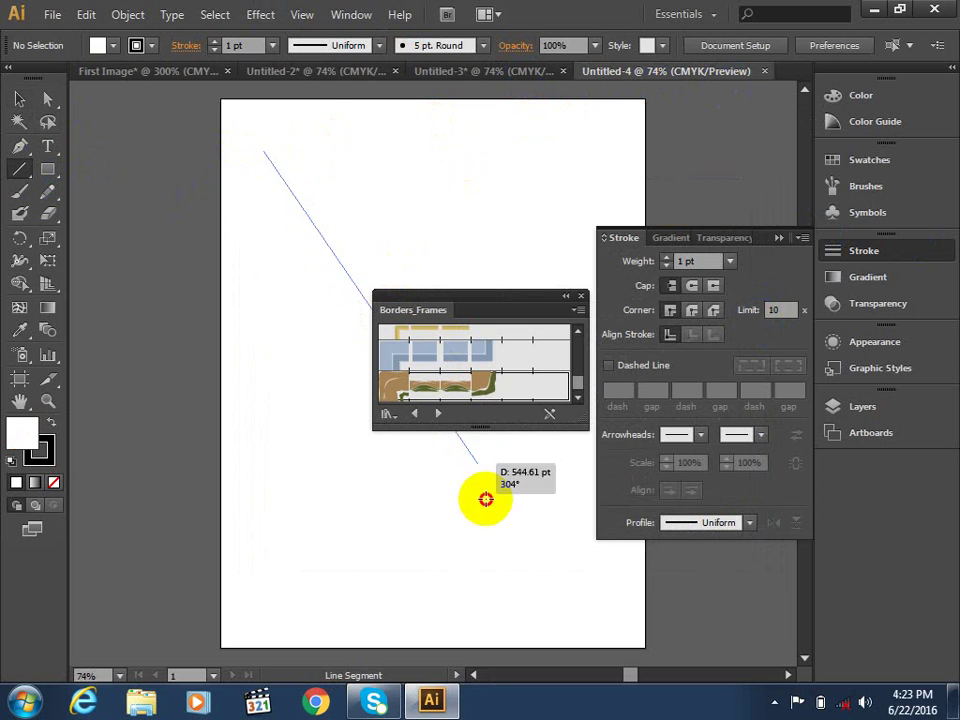
Set the line's stroke weight to 9 pt and bring up the brush library list.
{"action": "left_click", "coordinate": [272, 45]}
{"action": "left_click", "coordinate": [288, 298]}
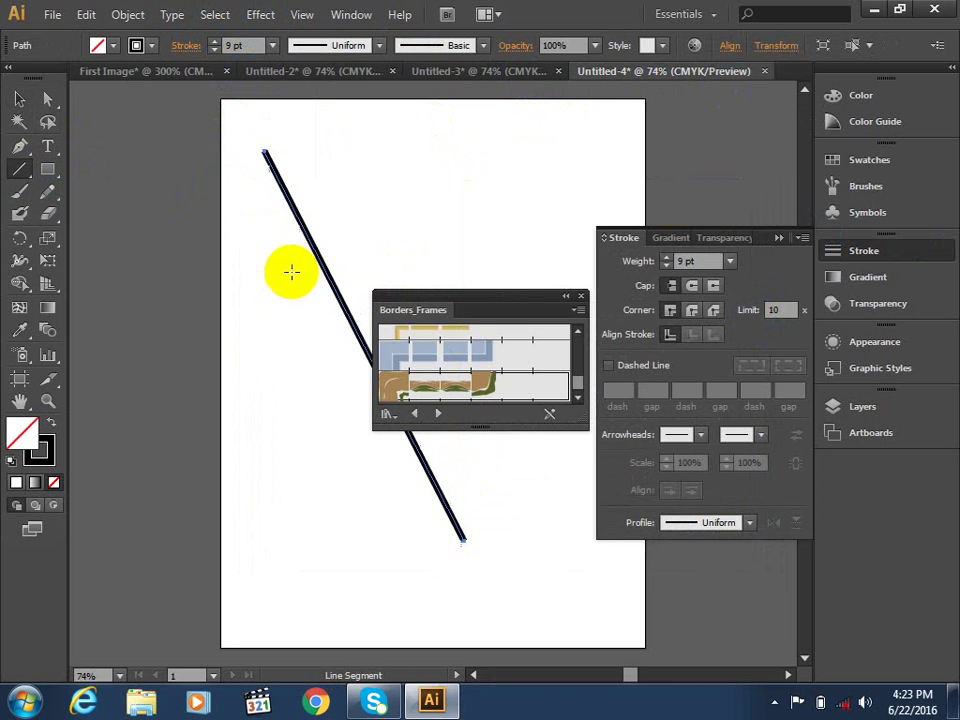
{"action": "left_click", "coordinate": [482, 47]}
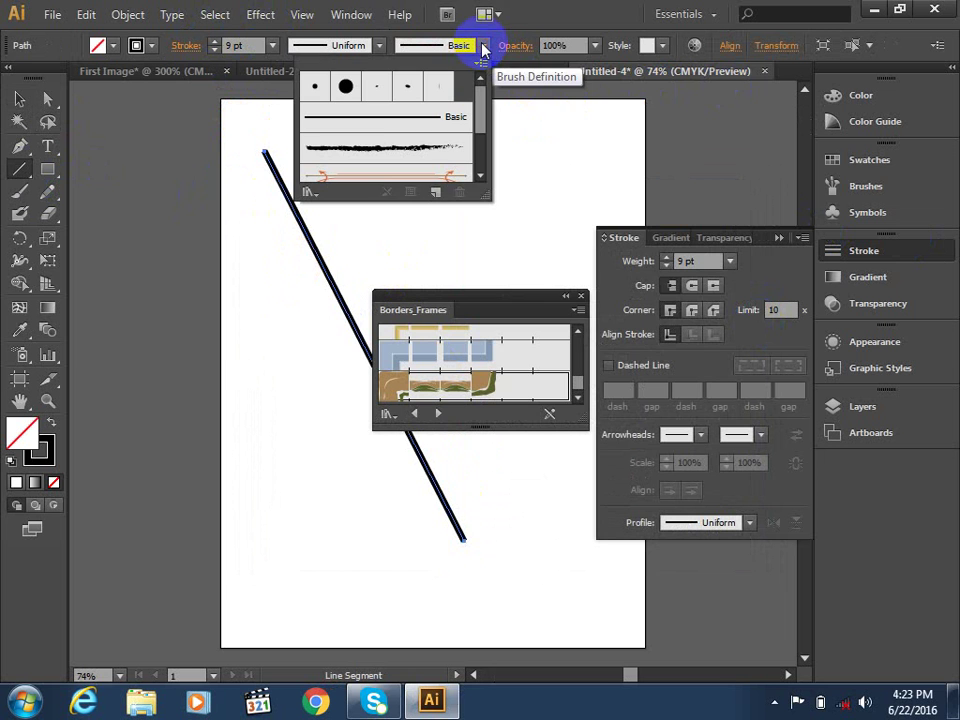
{"action": "left_click", "coordinate": [481, 64]}
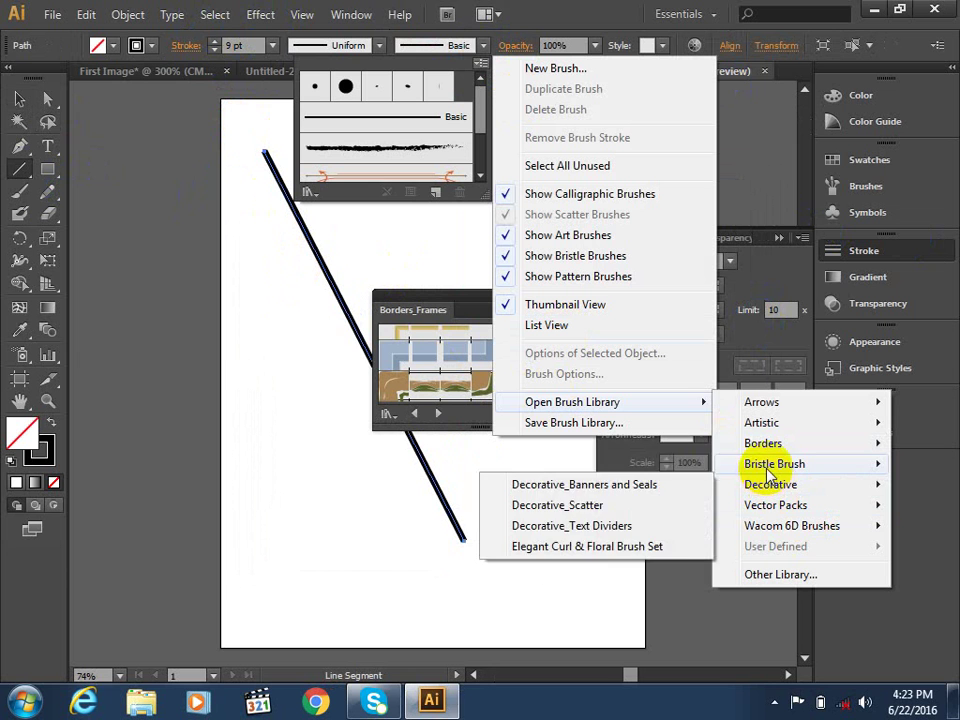
{"action": "mouse_move", "coordinate": [763, 443]}
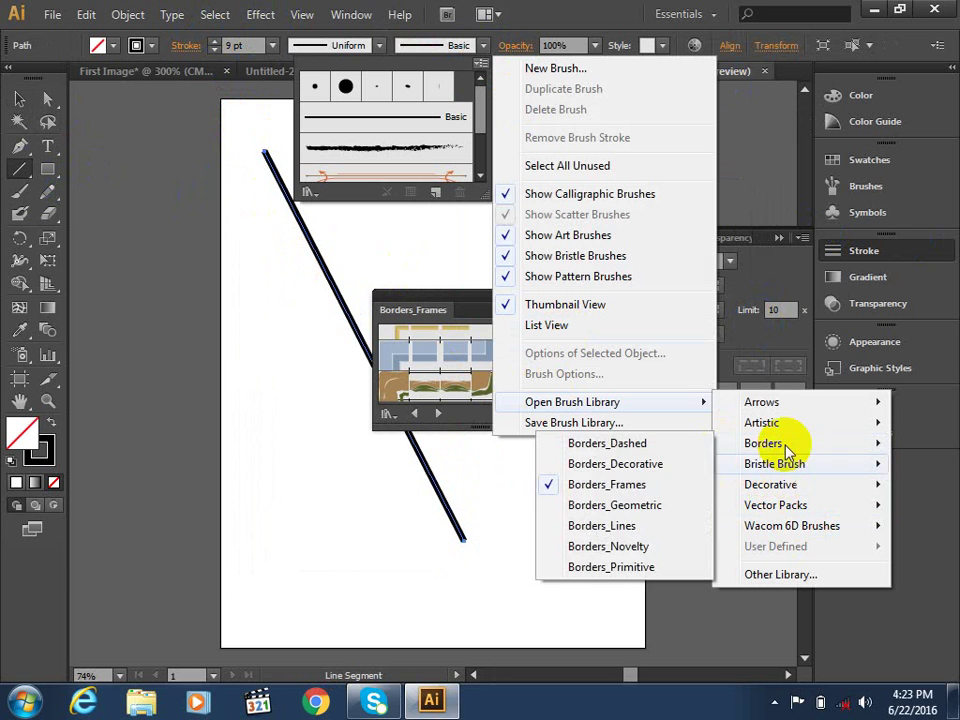
Try the Artistic_Ink brushes on the line and settle on Ink Spatter 2.
{"action": "left_click", "coordinate": [566, 466]}
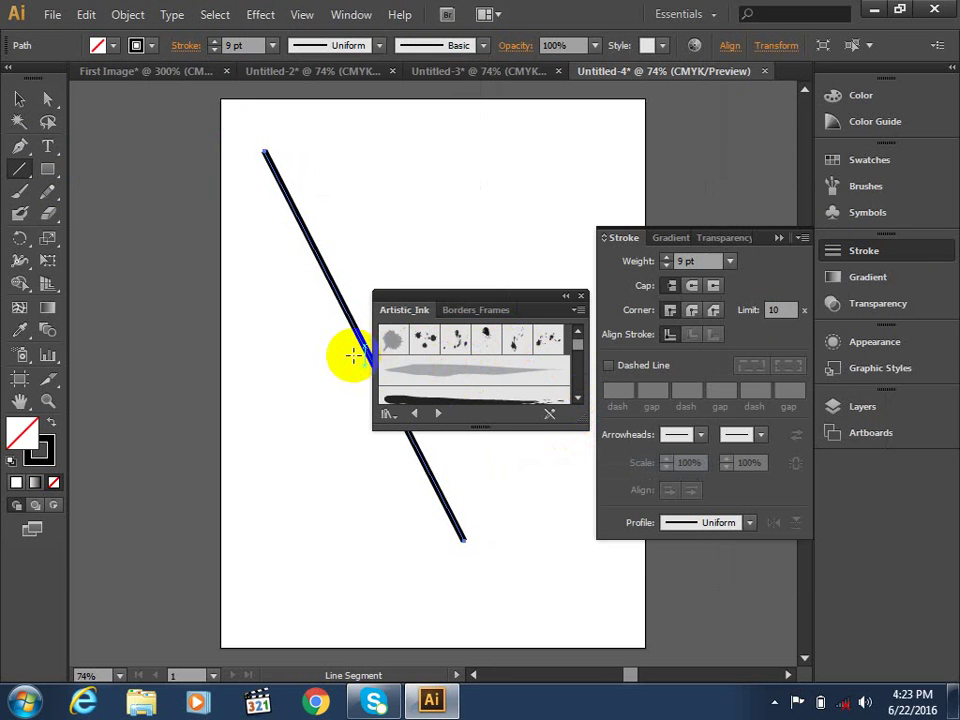
{"action": "left_click", "coordinate": [530, 370]}
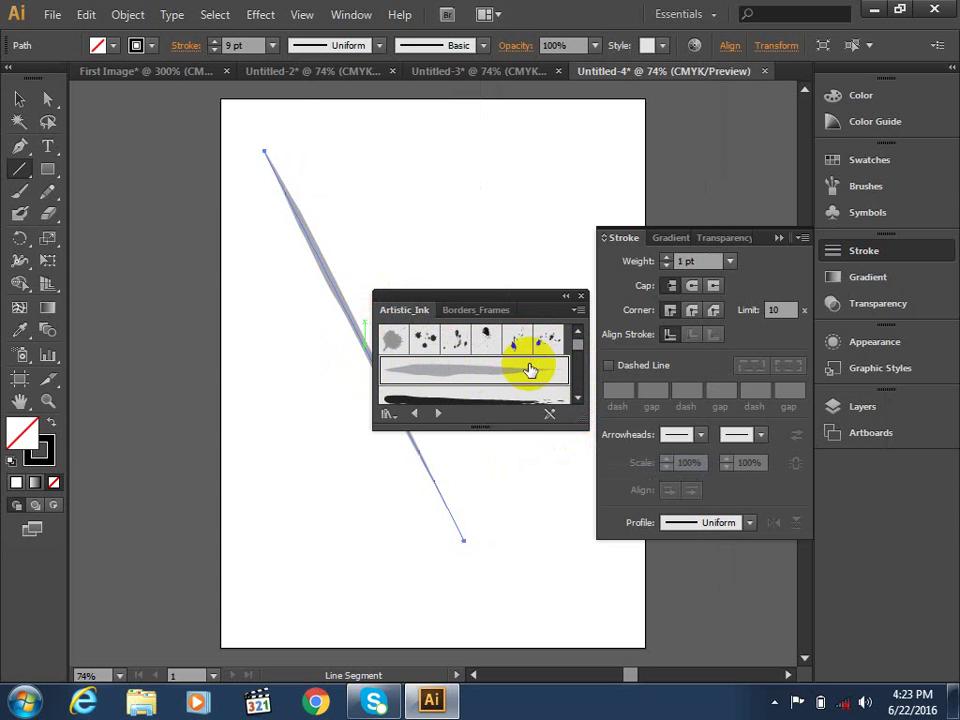
{"action": "left_click", "coordinate": [580, 348]}
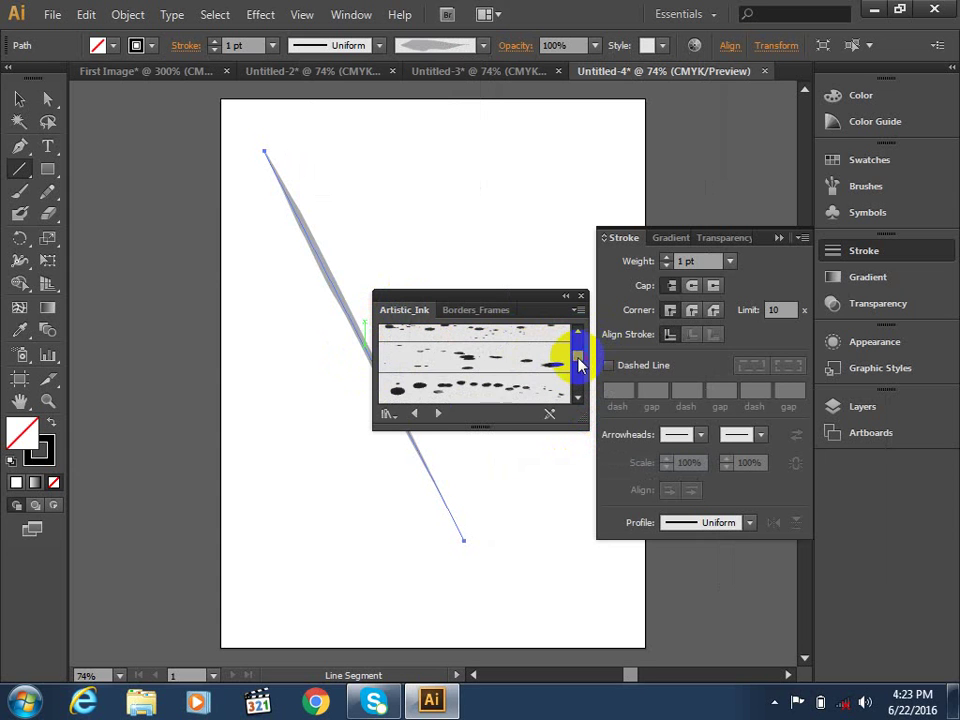
{"action": "left_click", "coordinate": [497, 380]}
{"action": "left_click", "coordinate": [503, 360]}
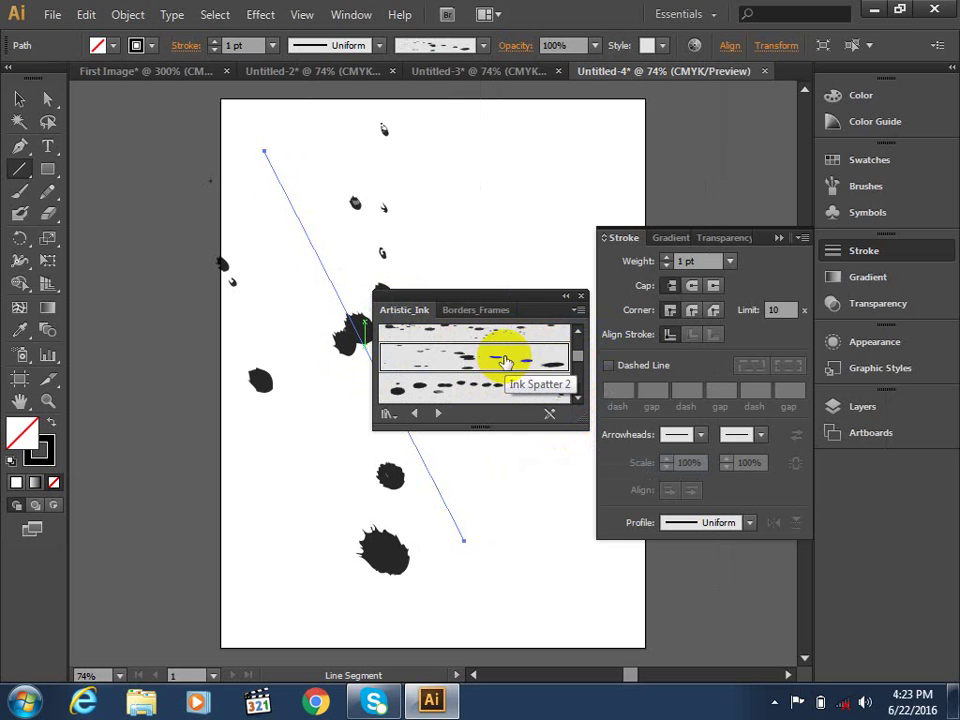
{"action": "left_click_drag", "start_coordinate": [578, 355], "coordinate": [574, 382]}
{"action": "left_click", "coordinate": [510, 352]}
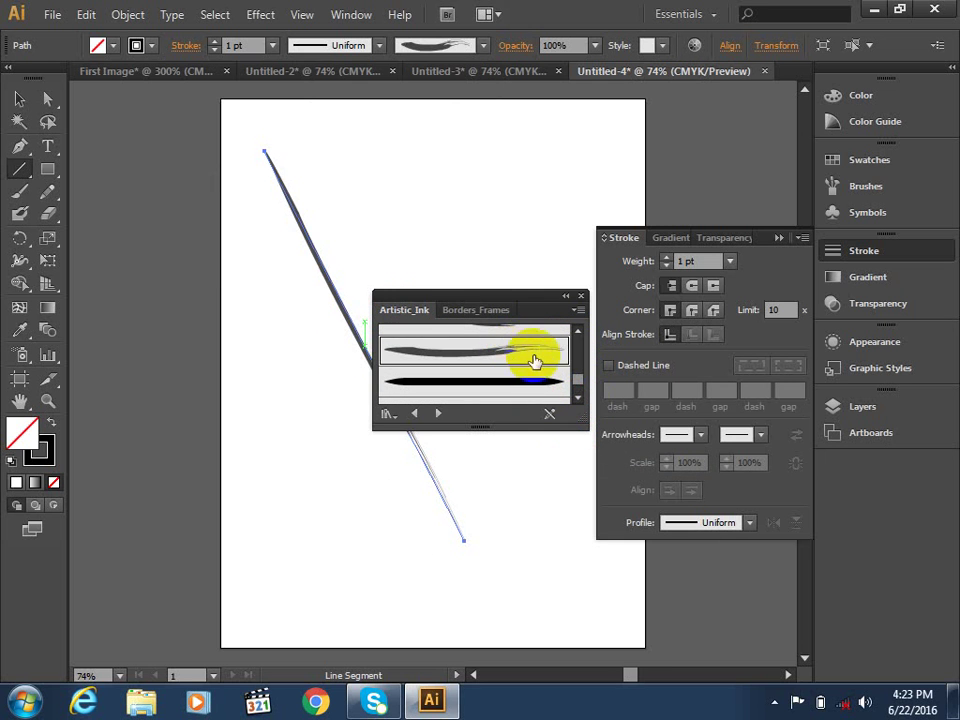
{"action": "left_click_drag", "start_coordinate": [580, 380], "coordinate": [575, 352]}
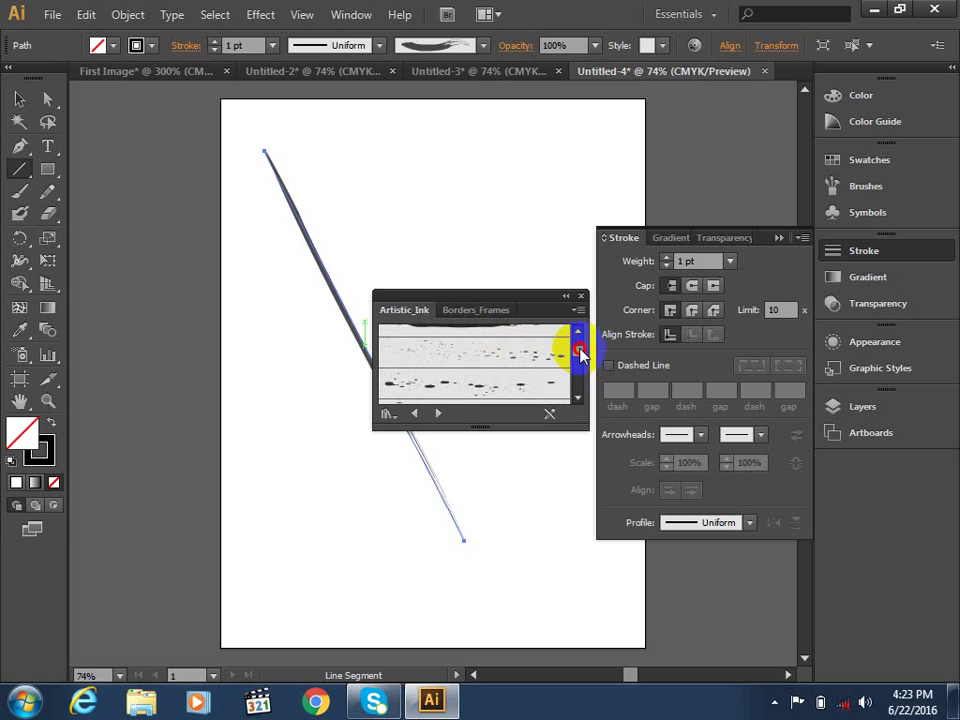
{"action": "left_click", "coordinate": [510, 392]}
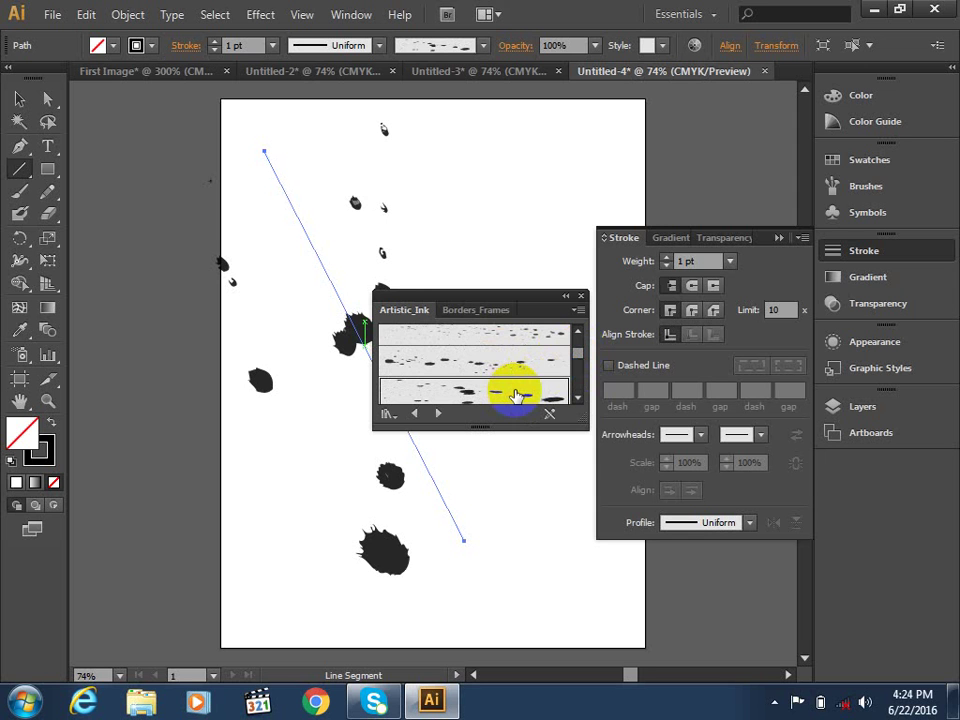
{"action": "left_click", "coordinate": [71, 595]}
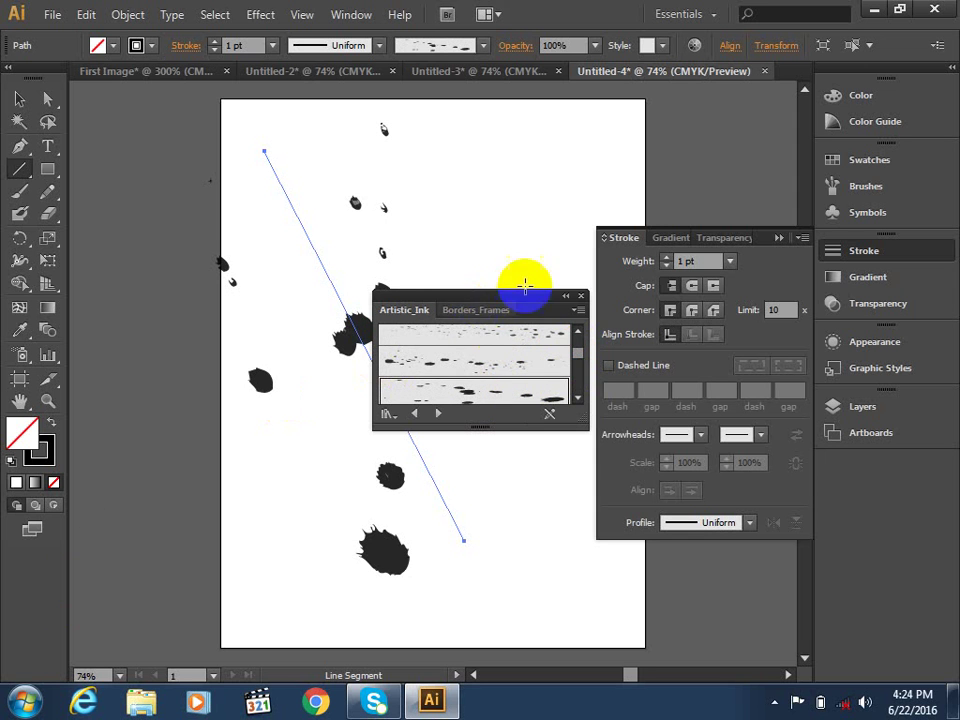
{"action": "left_click", "coordinate": [579, 309]}
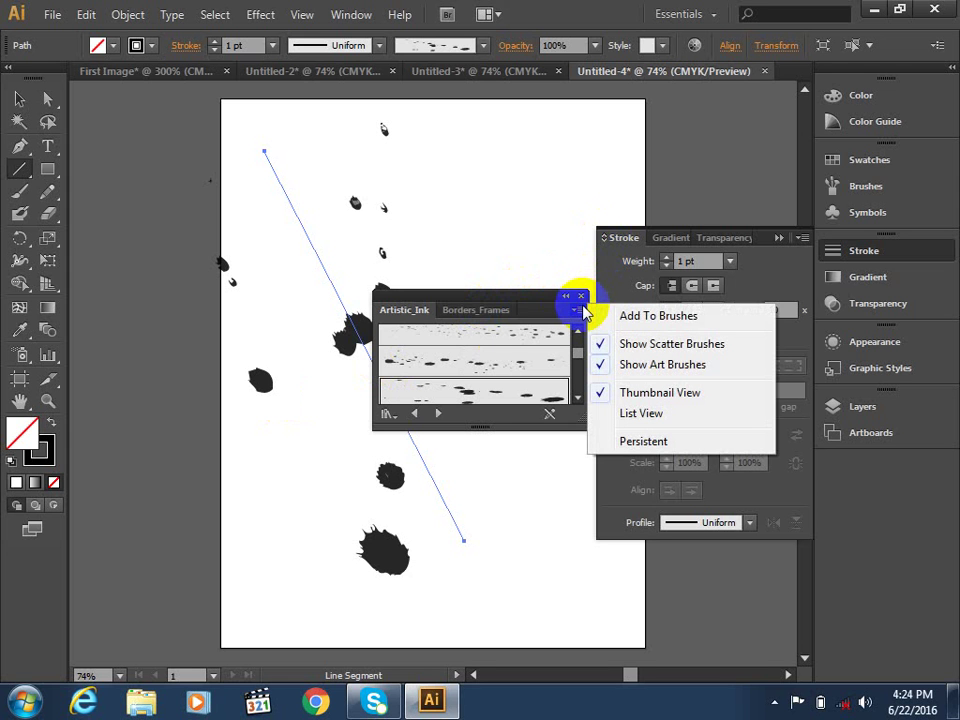
Dismiss the brush menus and deselect the ink-spattered line with the Selection tool.
{"action": "left_click", "coordinate": [469, 47]}
{"action": "left_click", "coordinate": [483, 68]}
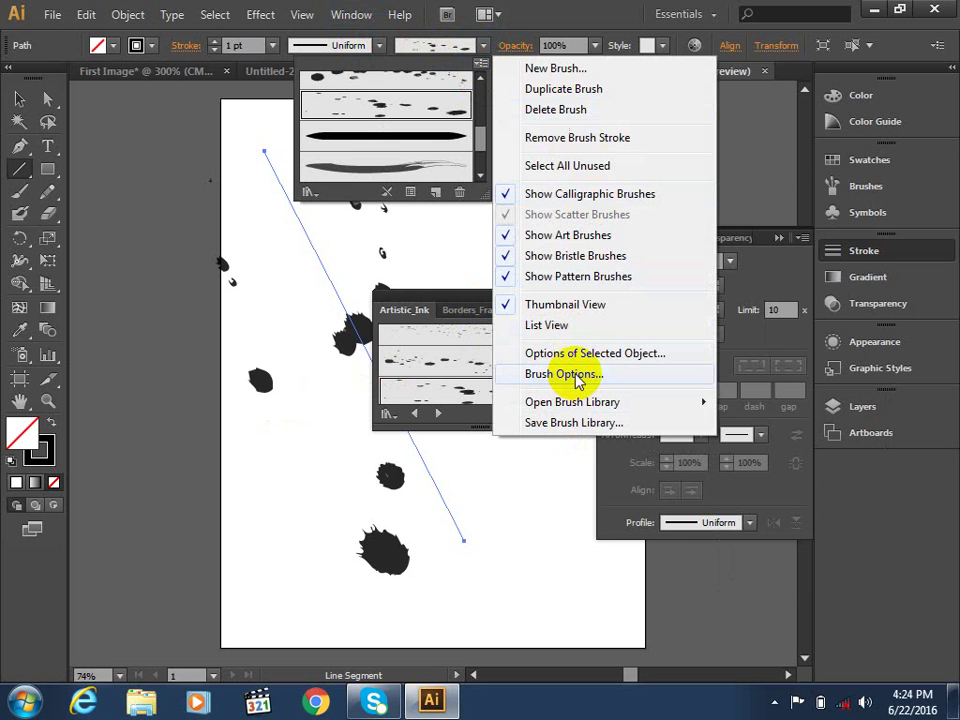
{"action": "mouse_move", "coordinate": [572, 402]}
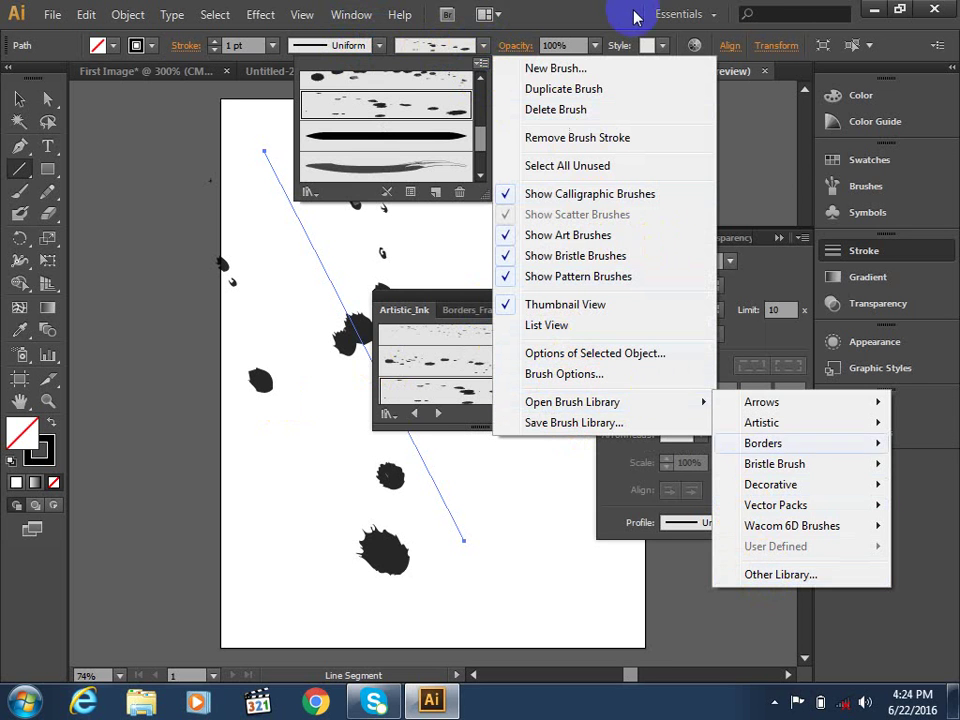
{"action": "left_click", "coordinate": [600, 15]}
{"action": "left_click", "coordinate": [19, 99]}
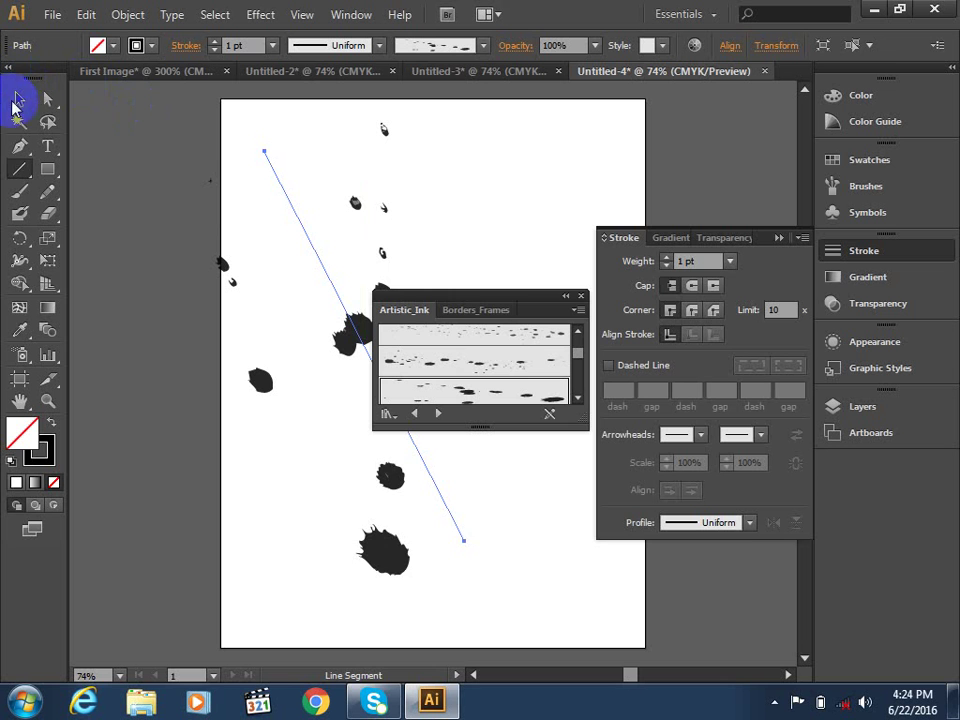
{"action": "left_click", "coordinate": [198, 211]}
Create another new document and draw a diagonal line on its page.
{"action": "key", "text": "ctrl+n"}
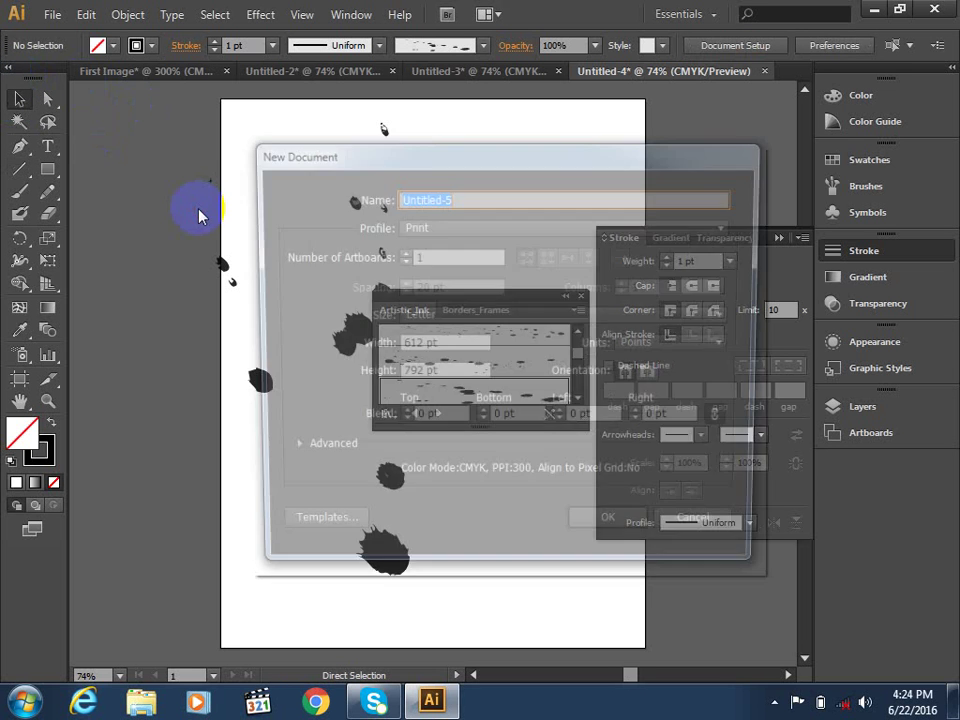
{"action": "key", "text": "Return"}
{"action": "left_click", "coordinate": [19, 168]}
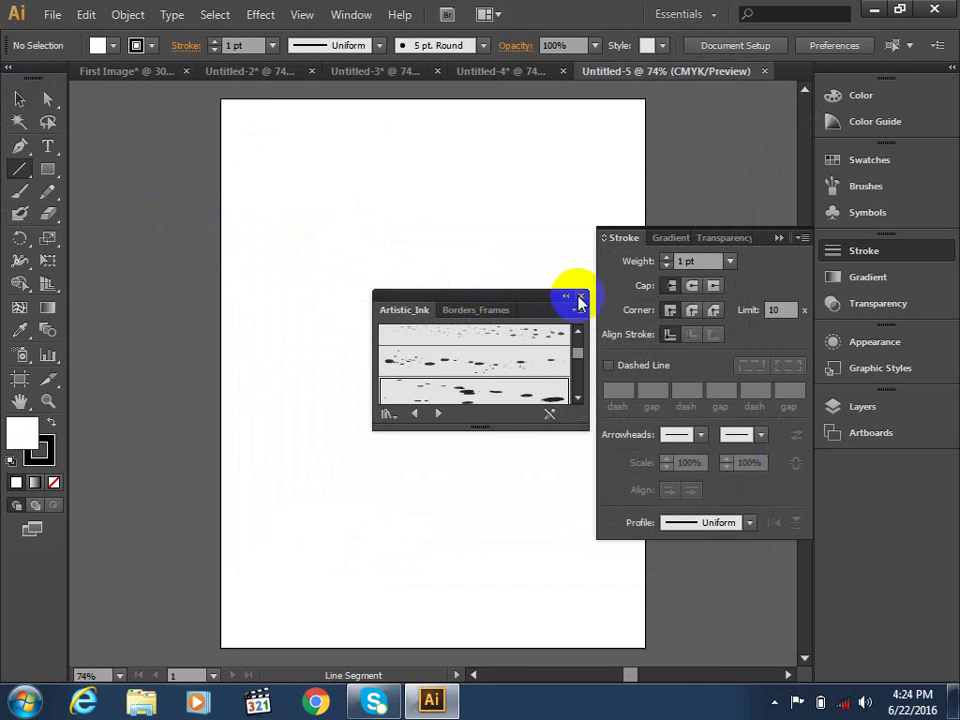
{"action": "left_click", "coordinate": [581, 296]}
{"action": "mouse_move", "coordinate": [263, 173]}
{"action": "left_mouse_down"}
{"action": "mouse_move", "coordinate": [468, 487]}
{"action": "mouse_move", "coordinate": [459, 487]}
{"action": "left_mouse_up"}
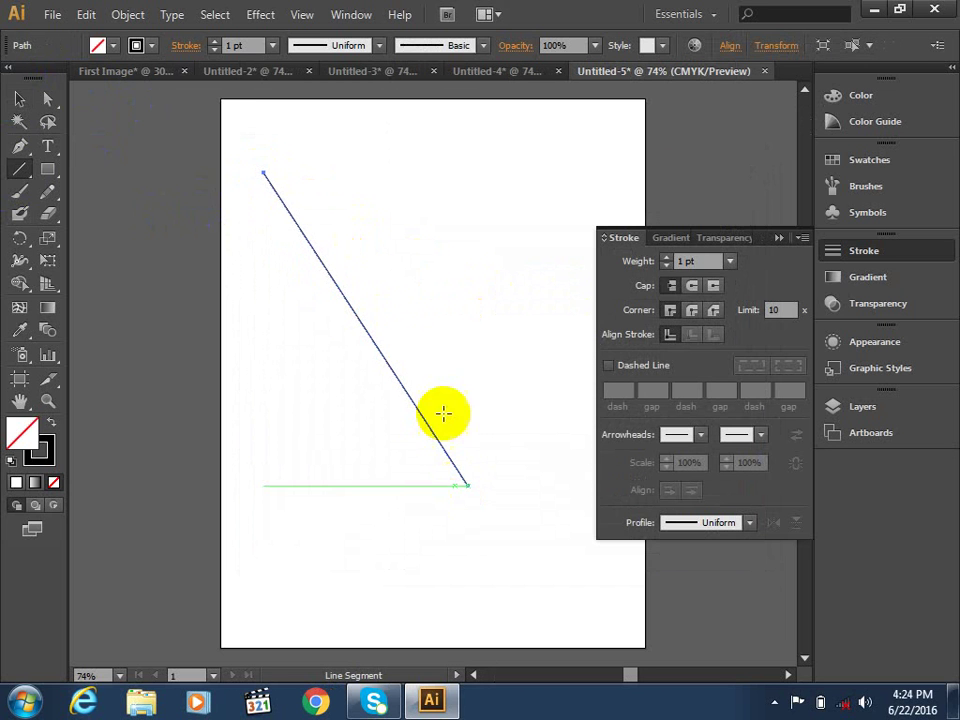
Set the diagonal line's stroke weight to 12 pt and select it.
{"action": "left_click", "coordinate": [379, 46]}
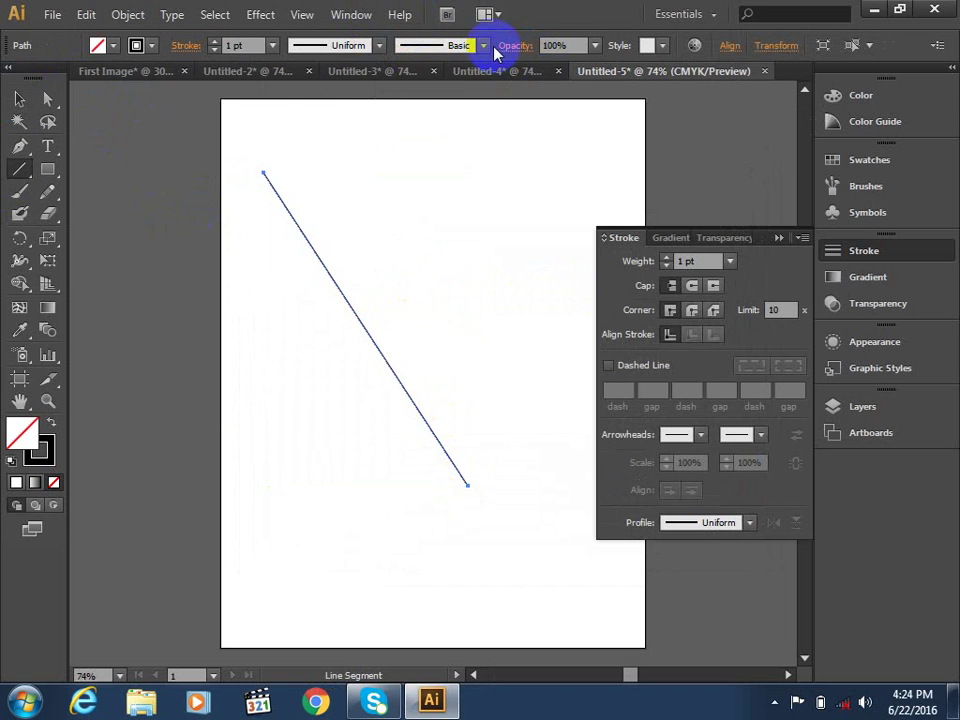
{"action": "left_click", "coordinate": [483, 45]}
{"action": "left_click", "coordinate": [270, 45]}
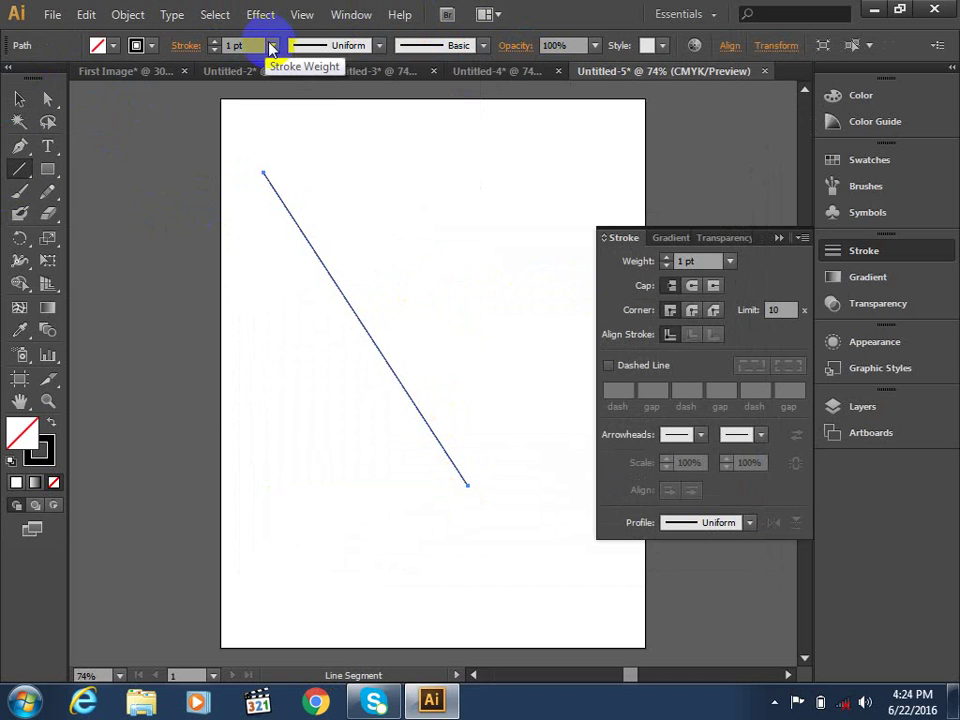
{"action": "left_click", "coordinate": [295, 343]}
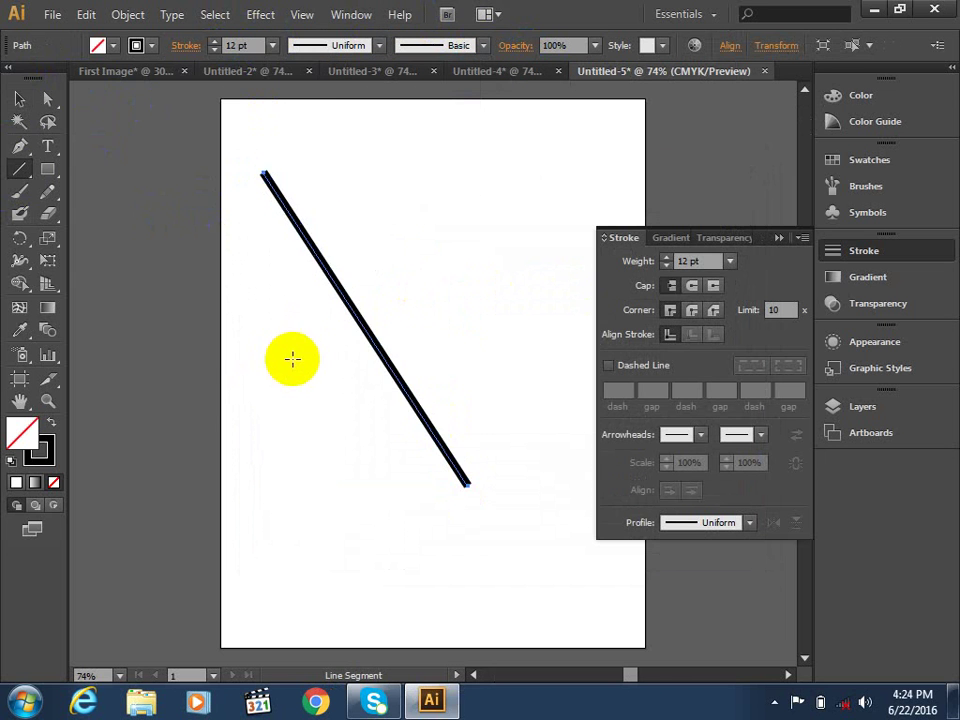
{"action": "left_click", "coordinate": [20, 99]}
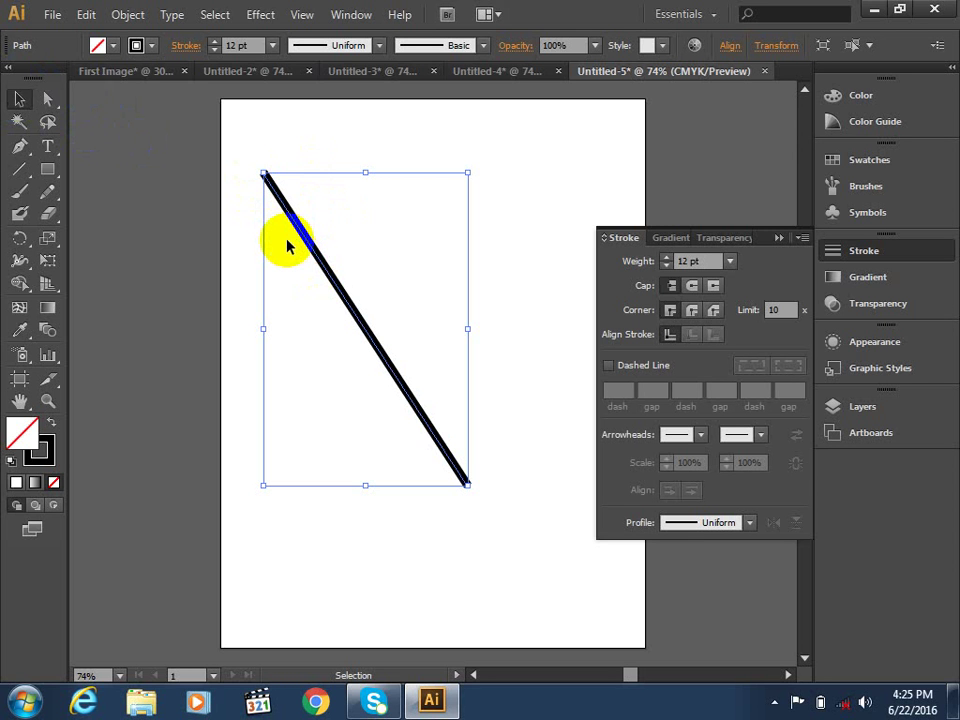
Drag the line's anchor points so it rises steeply from lower left toward the top centre.
{"action": "left_click", "coordinate": [48, 100]}
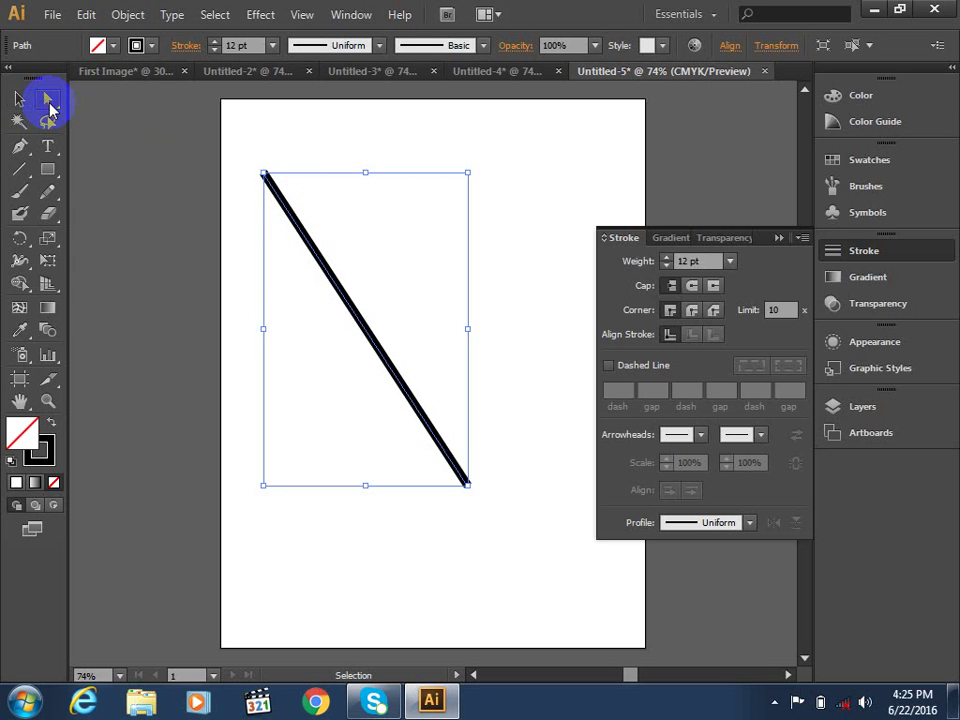
{"action": "left_click", "coordinate": [296, 373]}
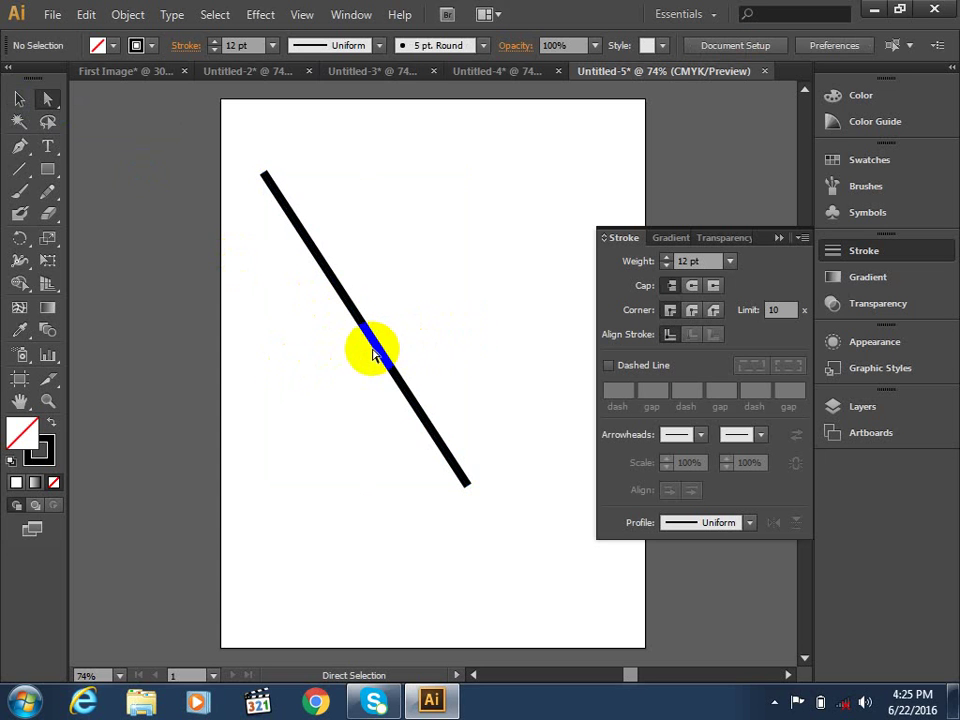
{"action": "left_click_drag", "start_coordinate": [378, 354], "coordinate": [378, 315]}
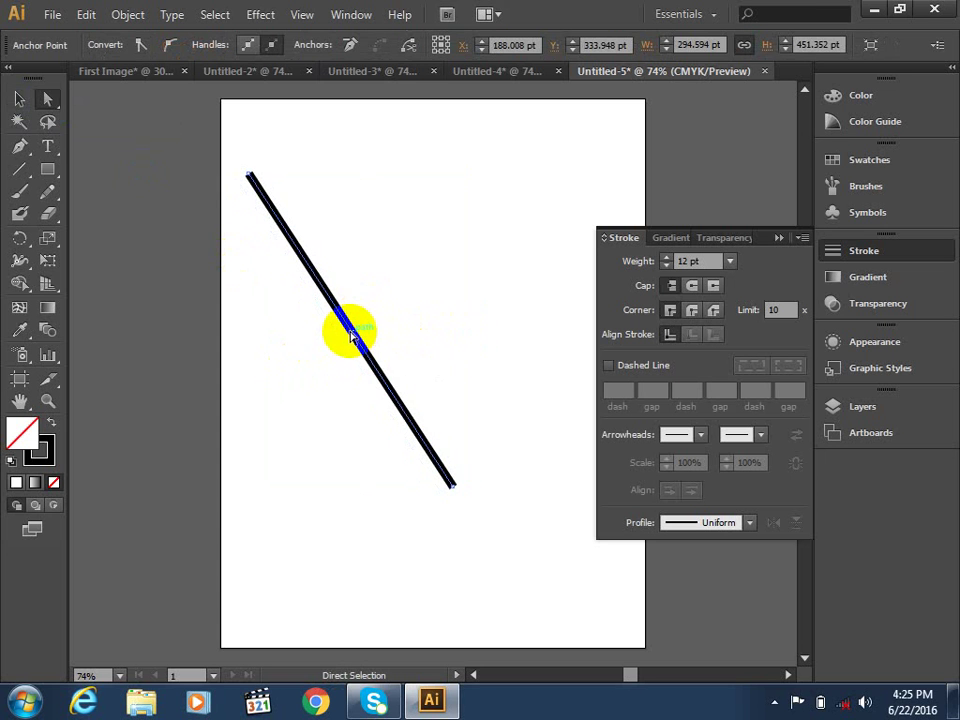
{"action": "left_click_drag", "start_coordinate": [354, 326], "coordinate": [381, 318]}
{"action": "left_click", "coordinate": [388, 285]}
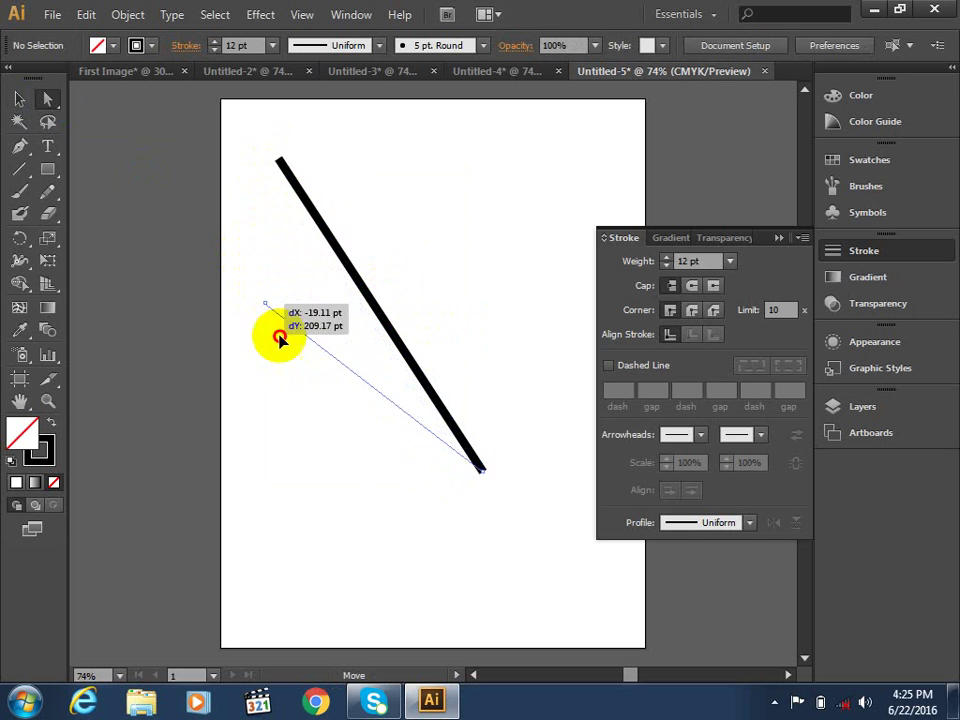
{"action": "left_click_drag", "start_coordinate": [280, 163], "coordinate": [323, 512]}
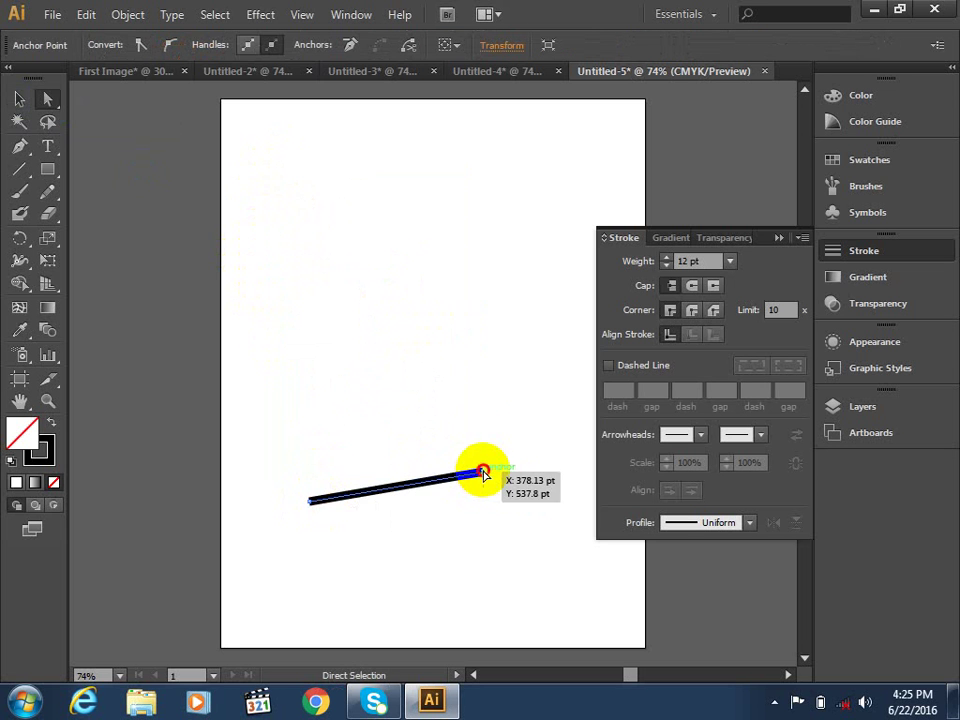
{"action": "mouse_move", "coordinate": [484, 470]}
{"action": "left_mouse_down"}
{"action": "mouse_move", "coordinate": [410, 190]}
{"action": "mouse_move", "coordinate": [305, 412]}
{"action": "mouse_move", "coordinate": [447, 385]}
{"action": "left_mouse_up"}
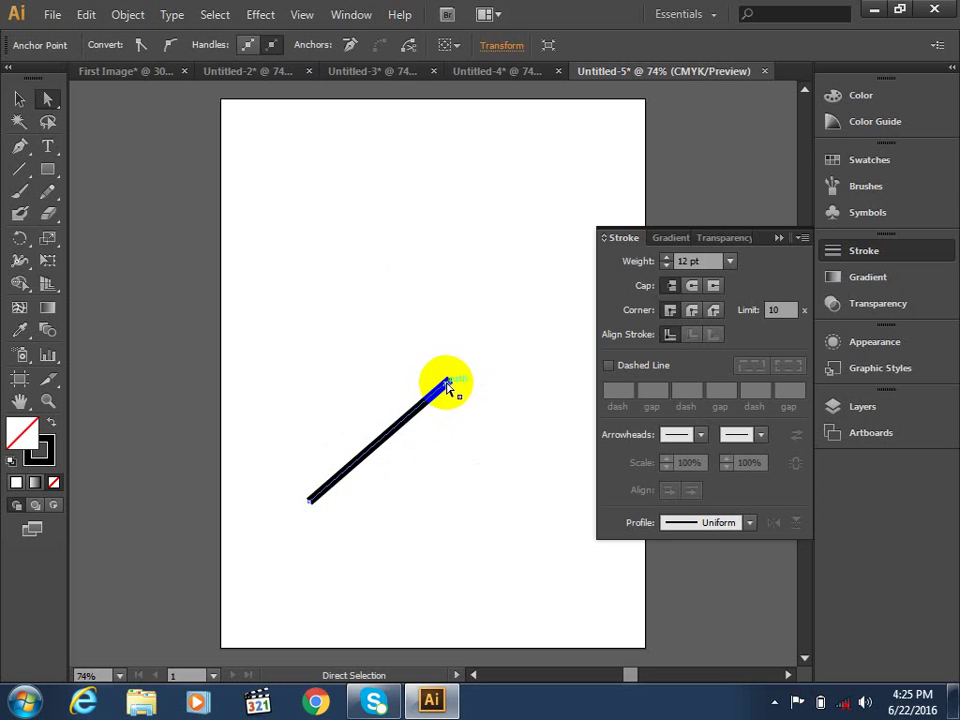
{"action": "left_click_drag", "start_coordinate": [445, 384], "coordinate": [420, 182]}
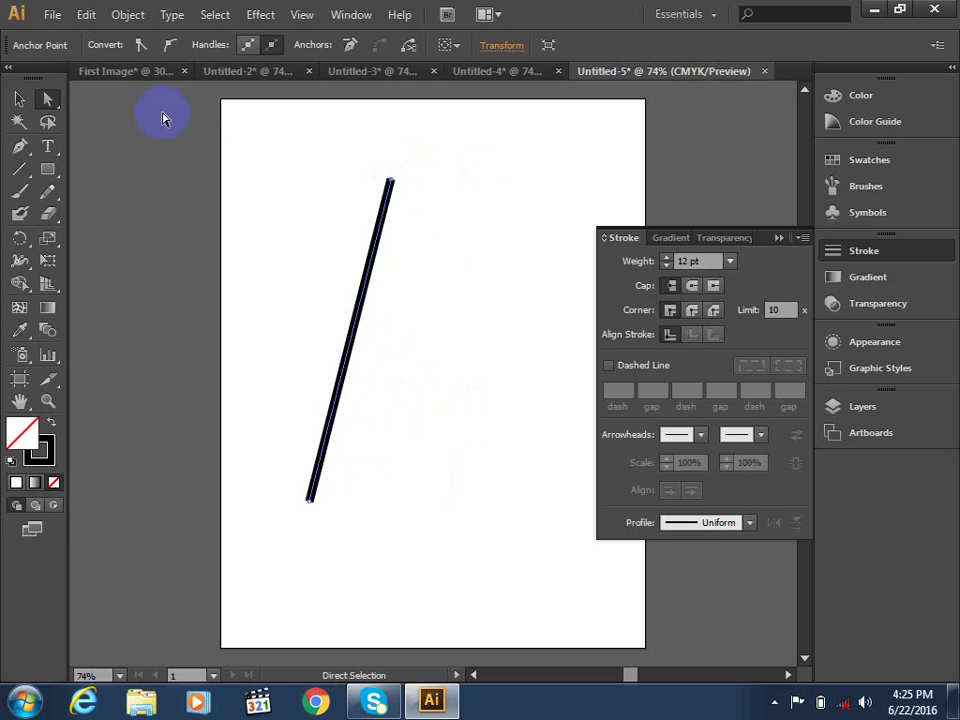
{"action": "left_click", "coordinate": [20, 99]}
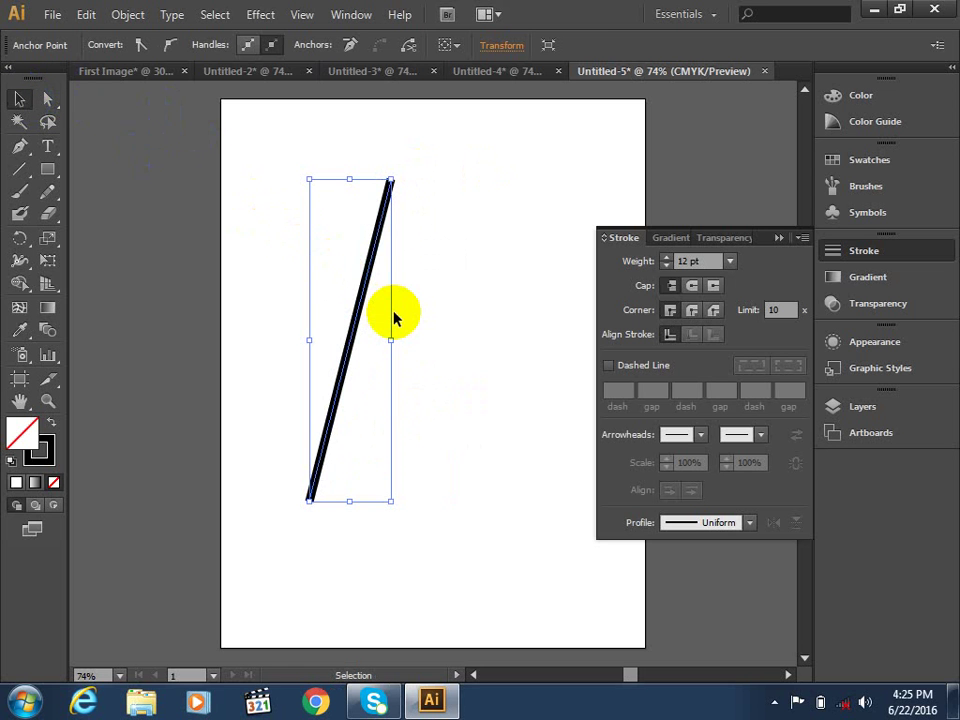
Dismiss the Move dialog, then marquee-select the line and delete it.
{"action": "key", "text": "Return"}
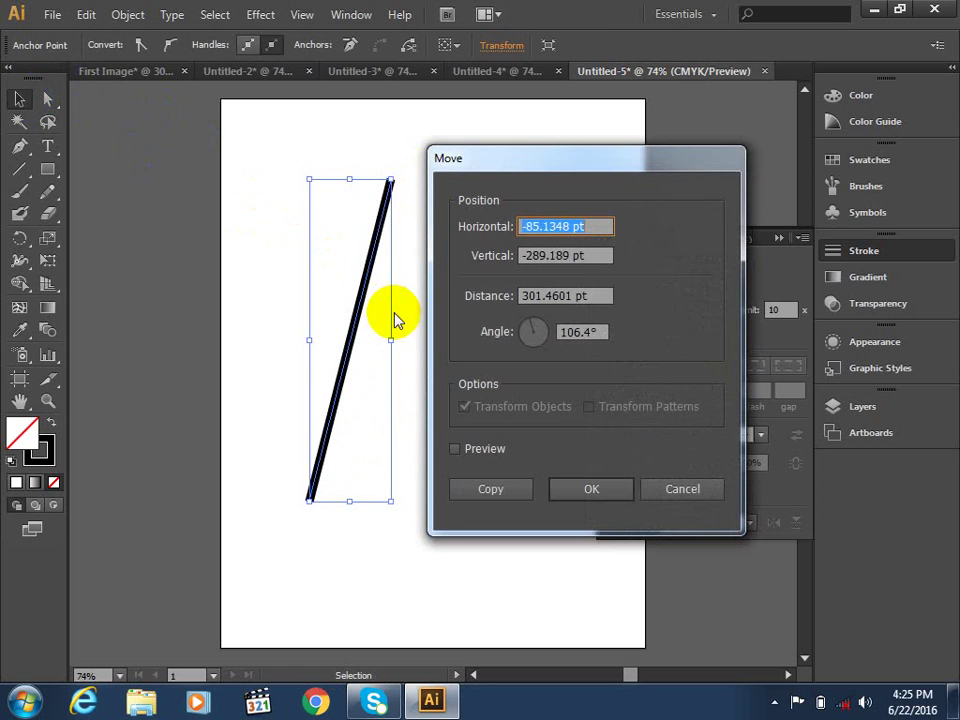
{"action": "left_click", "coordinate": [683, 488]}
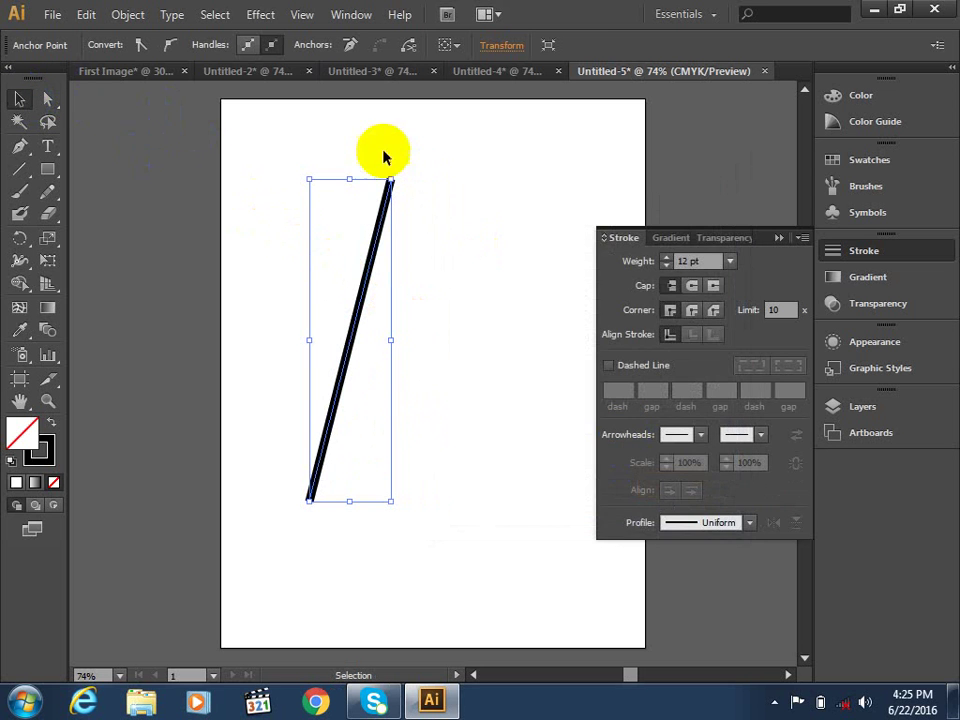
{"action": "left_click_drag", "start_coordinate": [295, 130], "coordinate": [451, 521]}
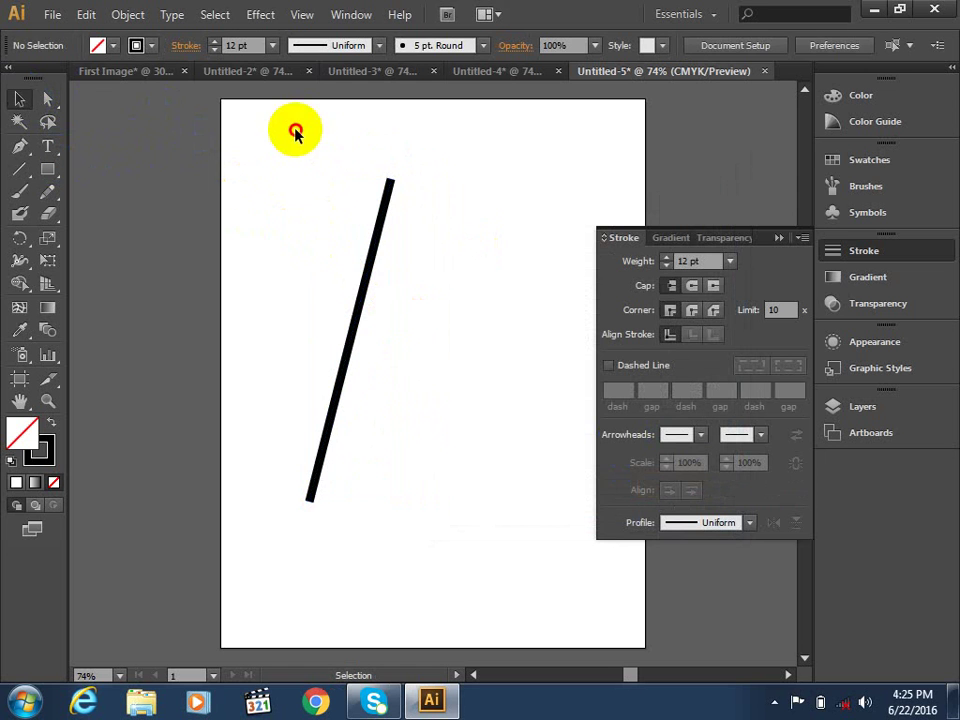
{"action": "key", "text": "Delete"}
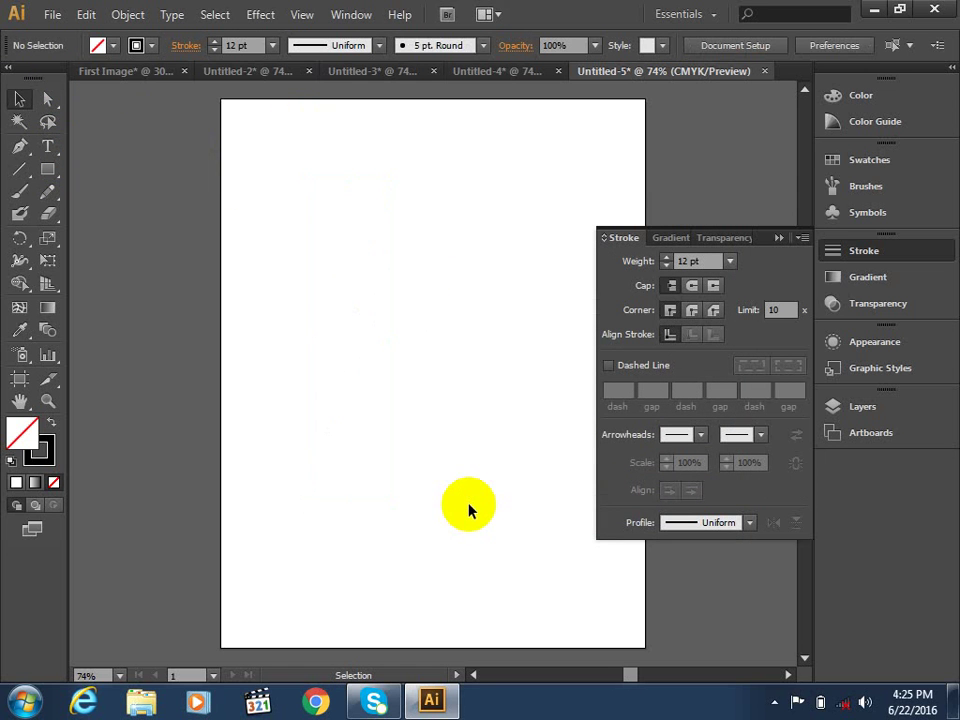
Draw a 12 pt black arc from the upper left to right of centre, tuning its curvature.
{"action": "left_click", "coordinate": [22, 170]}
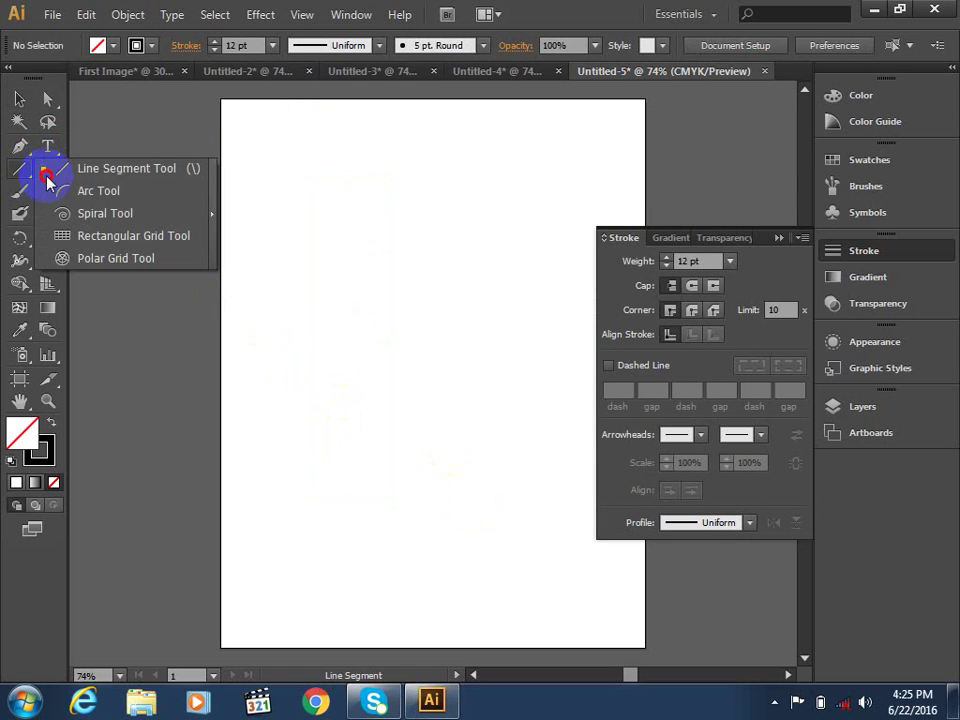
{"action": "left_click", "coordinate": [99, 195]}
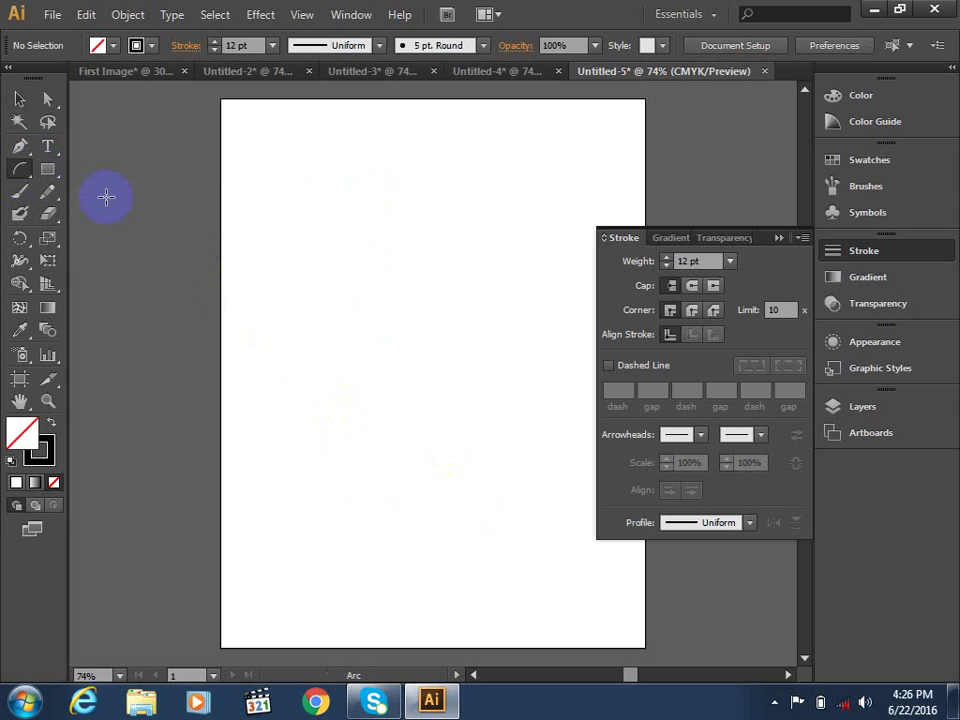
{"action": "left_click_drag", "start_coordinate": [302, 143], "coordinate": [486, 412]}
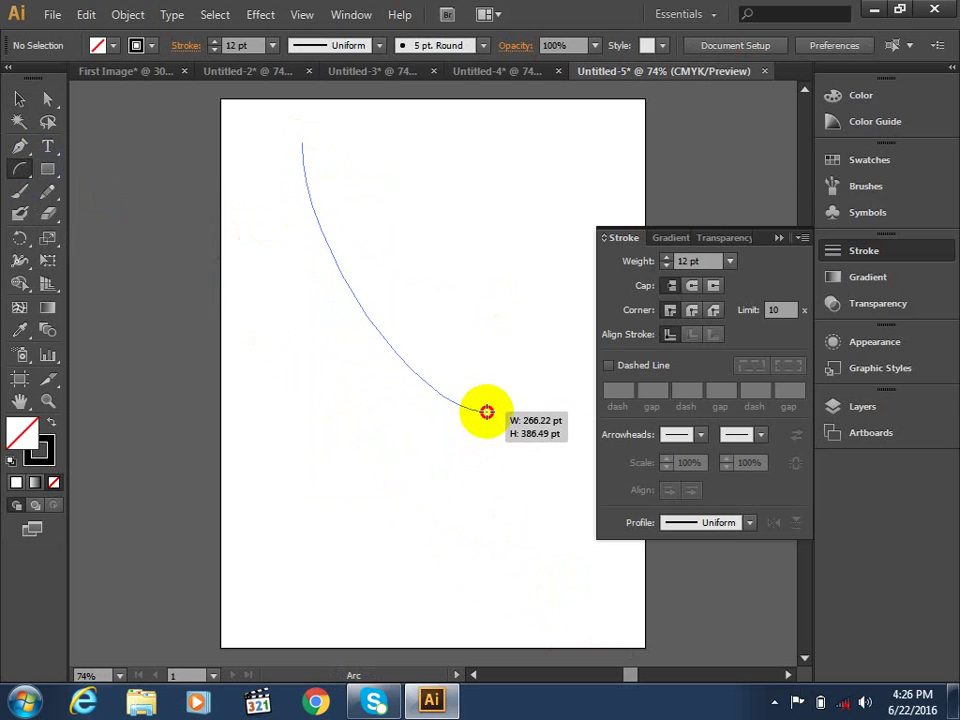
{"action": "key", "text": "Up"}
{"action": "key", "text": "Up"}
{"action": "key", "text": "Up"}
{"action": "key", "text": "Up"}
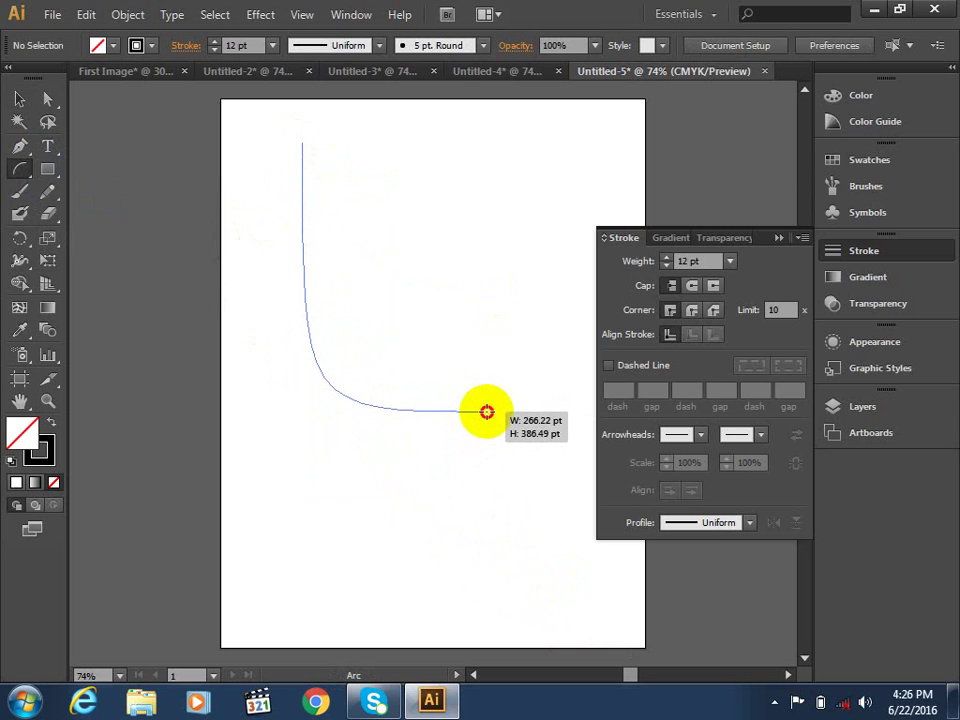
{"action": "left_click_drag", "start_coordinate": [486, 412], "coordinate": [502, 434]}
{"action": "key", "text": "Down"}
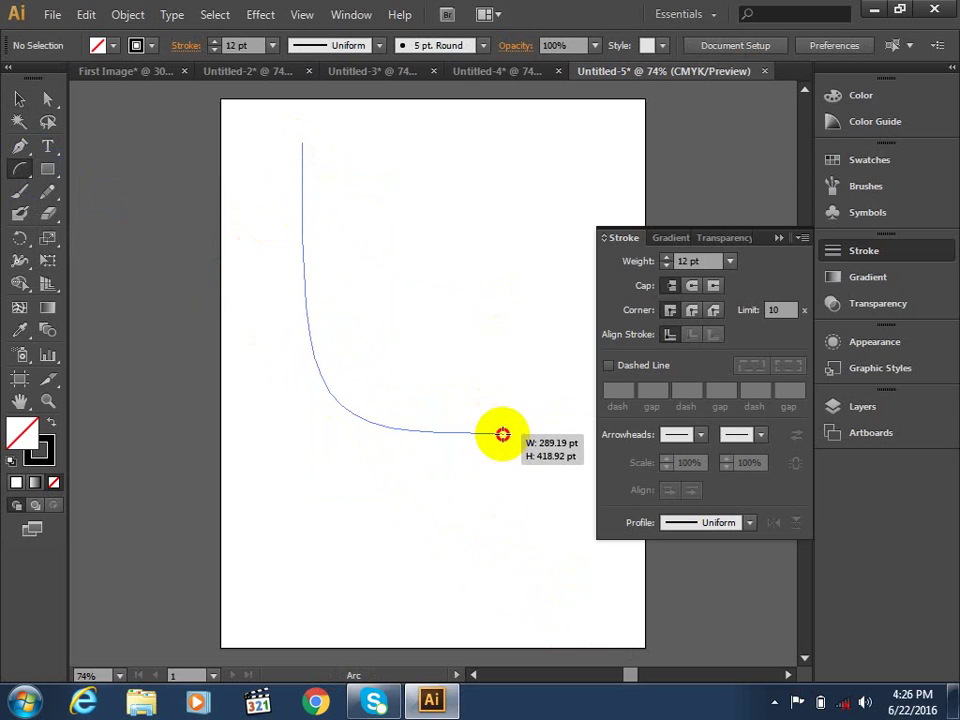
{"action": "key", "text": "Down"}
{"action": "key", "text": "Down"}
{"action": "key", "text": "Down"}
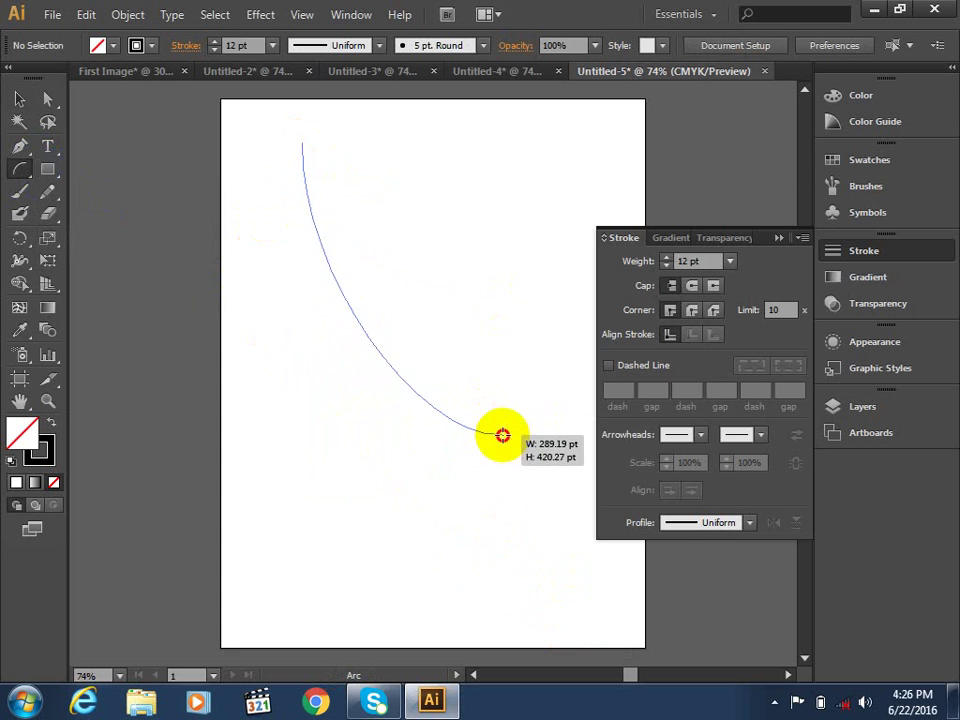
{"action": "key", "text": "Up"}
{"action": "key", "text": "Up"}
{"action": "key", "text": "Up"}
{"action": "mouse_move", "coordinate": [502, 434]}
{"action": "left_mouse_down"}
{"action": "mouse_move", "coordinate": [412, 434]}
{"action": "mouse_move", "coordinate": [474, 418]}
{"action": "mouse_move", "coordinate": [476, 493]}
{"action": "mouse_move", "coordinate": [493, 391]}
{"action": "left_mouse_up"}
{"action": "key", "text": "Down"}
{"action": "key", "text": "Down"}
{"action": "key", "text": "Down"}
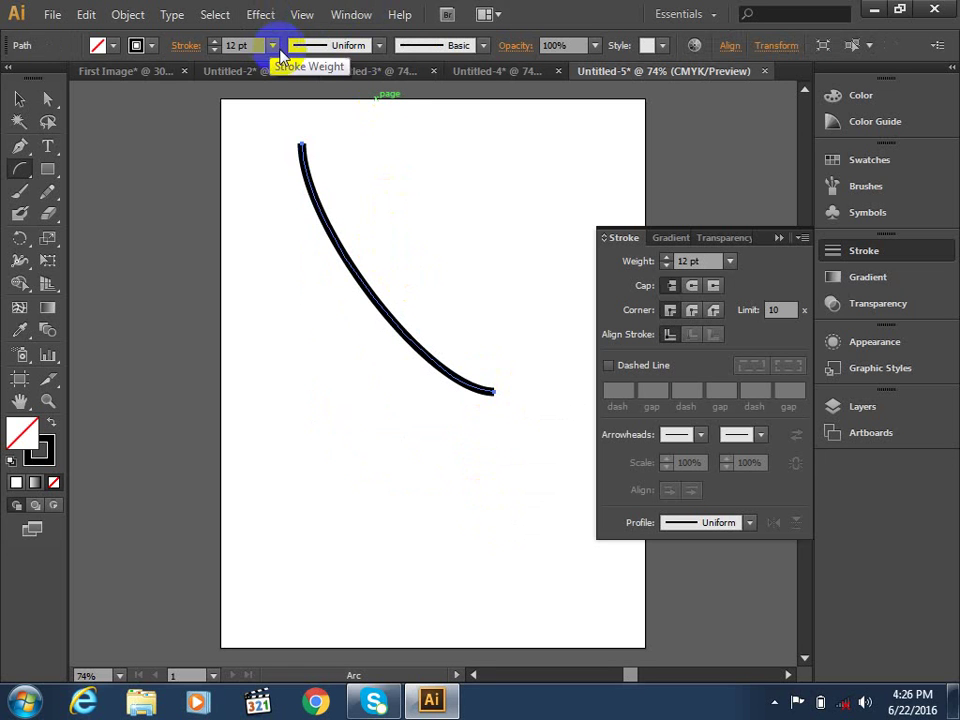
Review the width profile and brush choices, then delete the arc.
{"action": "left_click", "coordinate": [379, 47]}
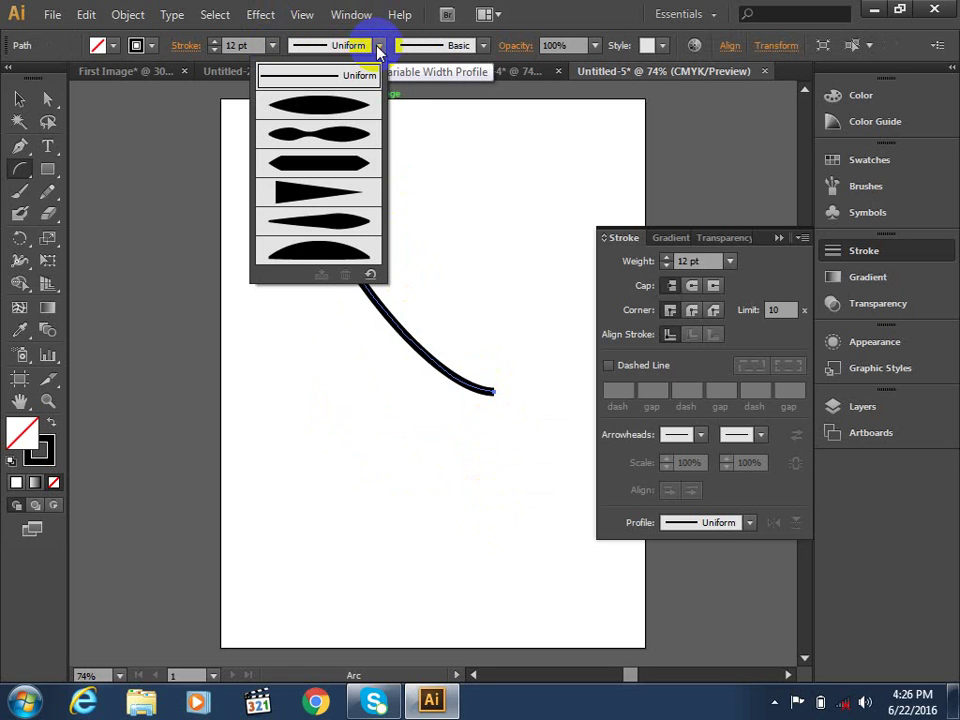
{"action": "left_click", "coordinate": [484, 46]}
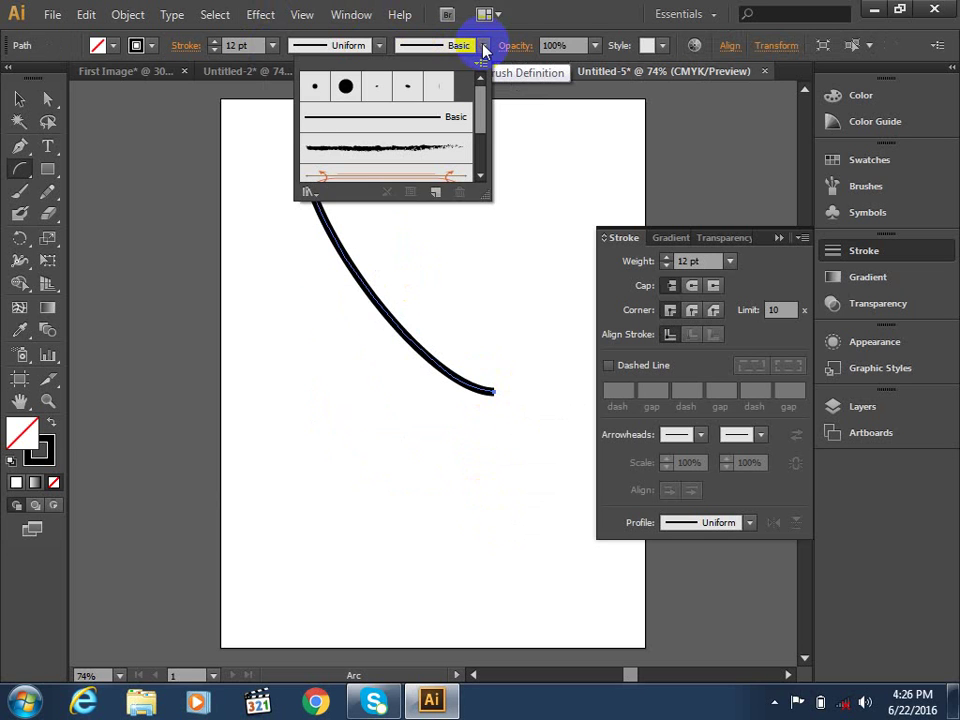
{"action": "left_click", "coordinate": [555, 9]}
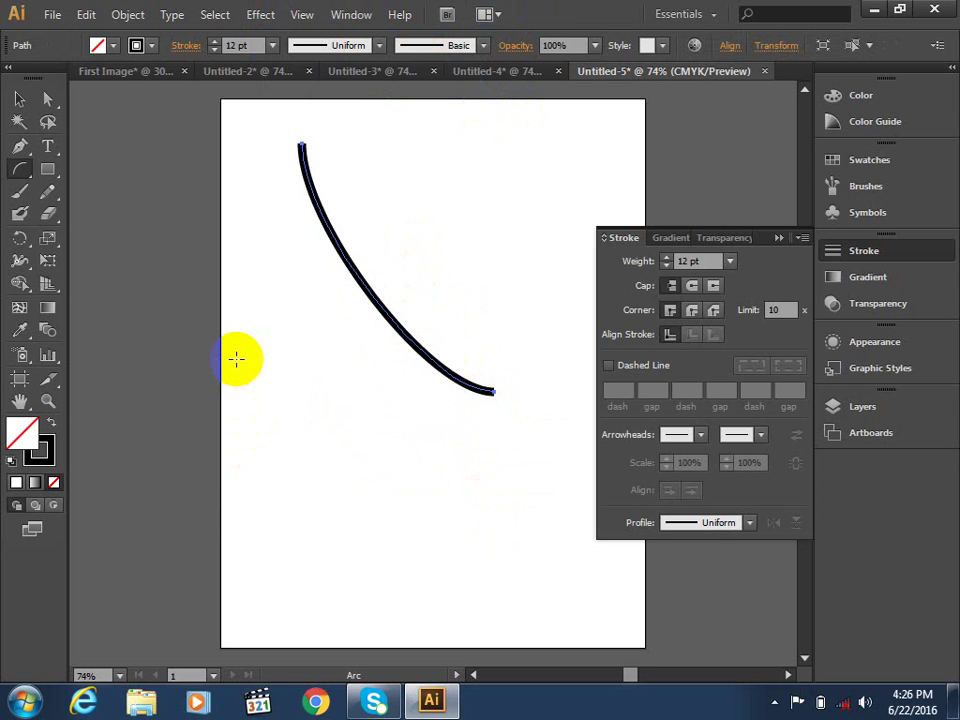
{"action": "key", "text": "Delete"}
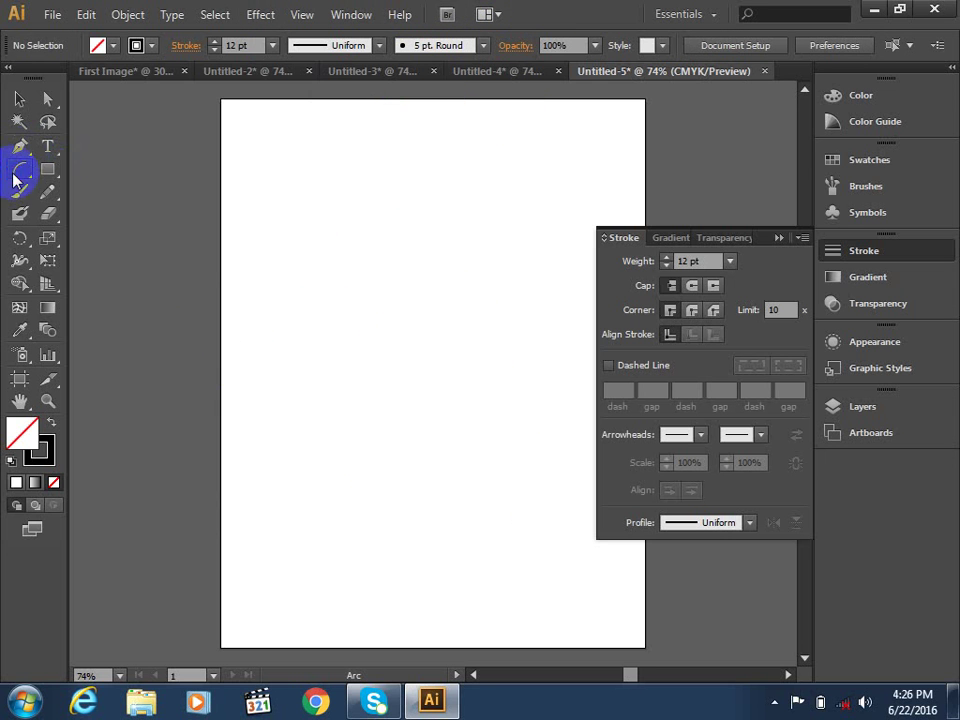
{"action": "left_click_drag", "start_coordinate": [14, 180], "coordinate": [103, 212]}
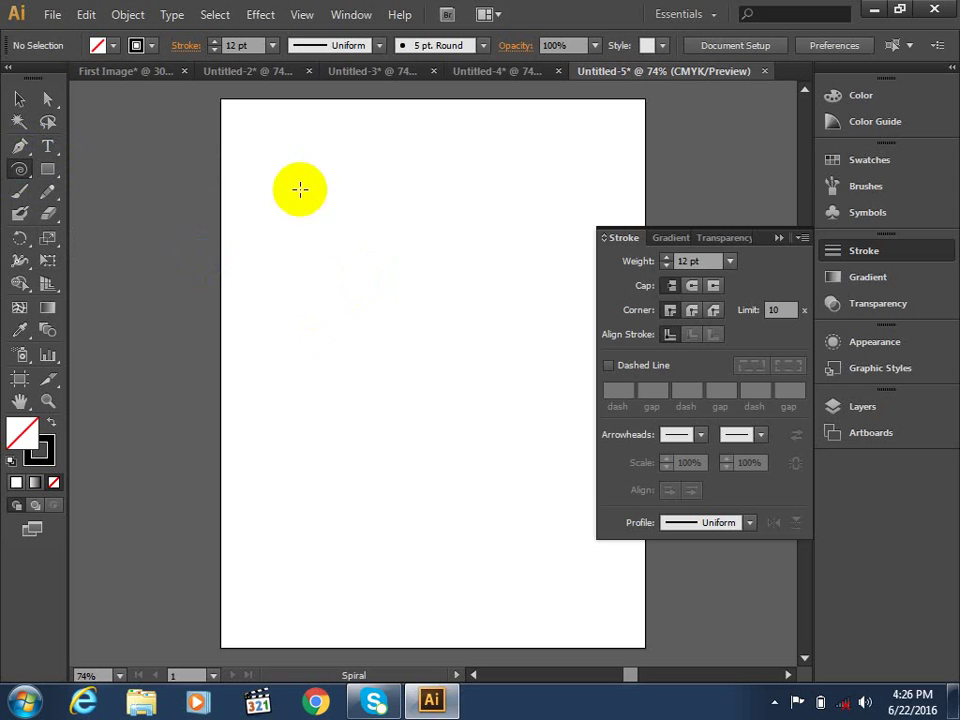
Drag out a spiral near the upper left, adjusting its size and number of turns.
{"action": "mouse_move", "coordinate": [285, 221]}
{"action": "left_mouse_down"}
{"action": "mouse_move", "coordinate": [377, 239]}
{"action": "mouse_move", "coordinate": [347, 276]}
{"action": "mouse_move", "coordinate": [306, 279]}
{"action": "mouse_move", "coordinate": [323, 258]}
{"action": "left_mouse_up"}
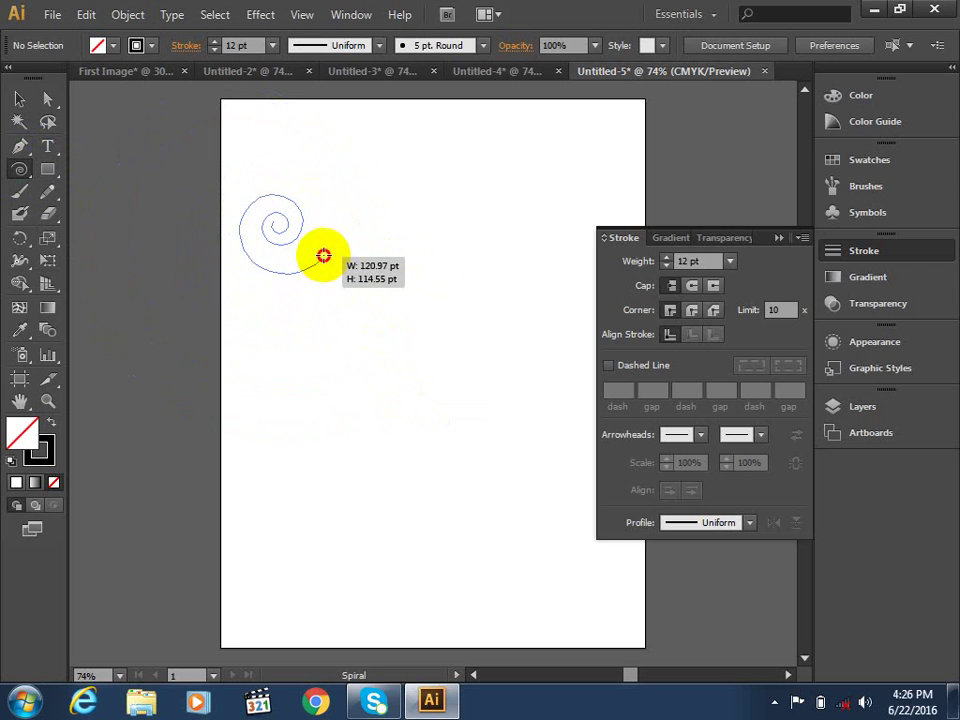
{"action": "left_click_drag", "start_coordinate": [323, 256], "coordinate": [327, 255]}
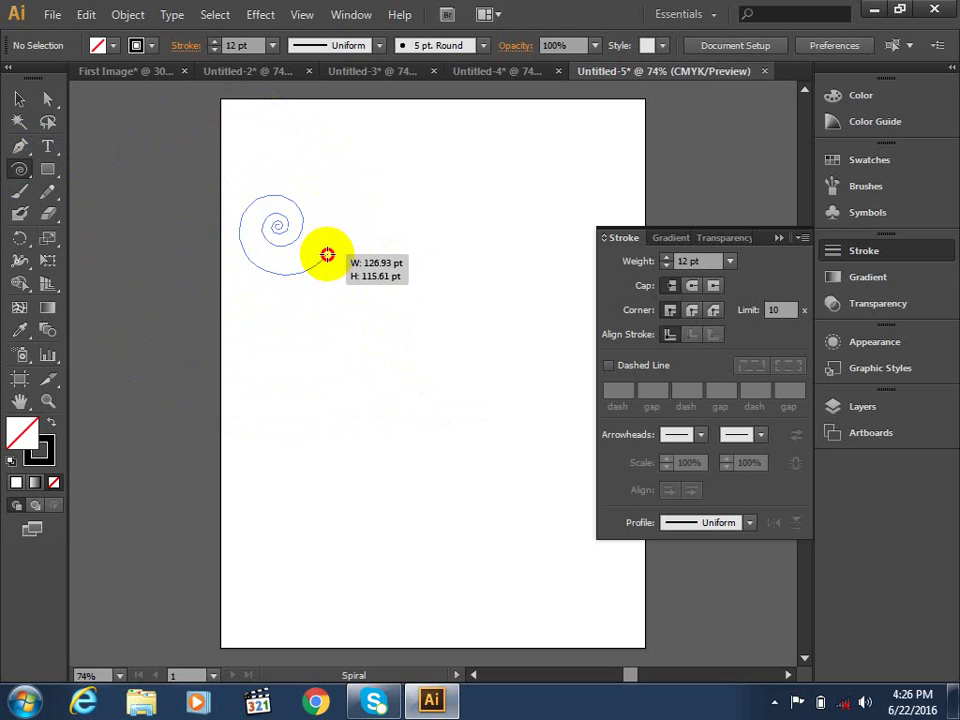
{"action": "key", "text": "Down"}
{"action": "key", "text": "Down"}
{"action": "key", "text": "Down"}
{"action": "key", "text": "Down"}
{"action": "key", "text": "Down"}
{"action": "key", "text": "Up"}
{"action": "key", "text": "Up"}
{"action": "key", "text": "Up"}
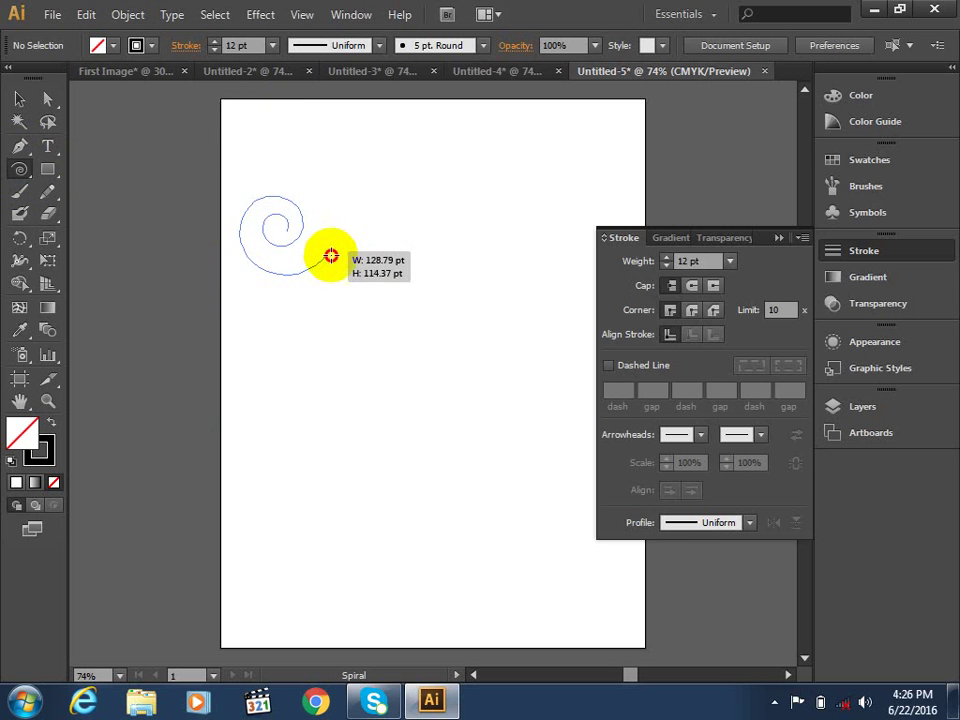
{"action": "mouse_move", "coordinate": [327, 255]}
{"action": "left_mouse_down"}
{"action": "mouse_move", "coordinate": [443, 263]}
{"action": "mouse_move", "coordinate": [260, 325]}
{"action": "mouse_move", "coordinate": [345, 317]}
{"action": "mouse_move", "coordinate": [362, 326]}
{"action": "mouse_move", "coordinate": [354, 317]}
{"action": "mouse_move", "coordinate": [380, 352]}
{"action": "mouse_move", "coordinate": [332, 285]}
{"action": "mouse_move", "coordinate": [358, 351]}
{"action": "mouse_move", "coordinate": [346, 330]}
{"action": "mouse_move", "coordinate": [426, 399]}
{"action": "mouse_move", "coordinate": [361, 349]}
{"action": "mouse_move", "coordinate": [296, 319]}
{"action": "mouse_move", "coordinate": [334, 362]}
{"action": "mouse_move", "coordinate": [305, 342]}
{"action": "mouse_move", "coordinate": [324, 351]}
{"action": "mouse_move", "coordinate": [373, 214]}
{"action": "mouse_move", "coordinate": [336, 165]}
{"action": "mouse_move", "coordinate": [388, 231]}
{"action": "mouse_move", "coordinate": [344, 271]}
{"action": "mouse_move", "coordinate": [369, 317]}
{"action": "mouse_move", "coordinate": [347, 285]}
{"action": "mouse_move", "coordinate": [366, 274]}
{"action": "mouse_move", "coordinate": [251, 161]}
{"action": "mouse_move", "coordinate": [216, 186]}
{"action": "mouse_move", "coordinate": [238, 270]}
{"action": "mouse_move", "coordinate": [210, 195]}
{"action": "mouse_move", "coordinate": [259, 149]}
{"action": "left_mouse_up"}
{"action": "key", "text": "Up"}
{"action": "key", "text": "Up"}
{"action": "key", "text": "Up"}
{"action": "key", "text": "Down"}
{"action": "key", "text": "Down"}
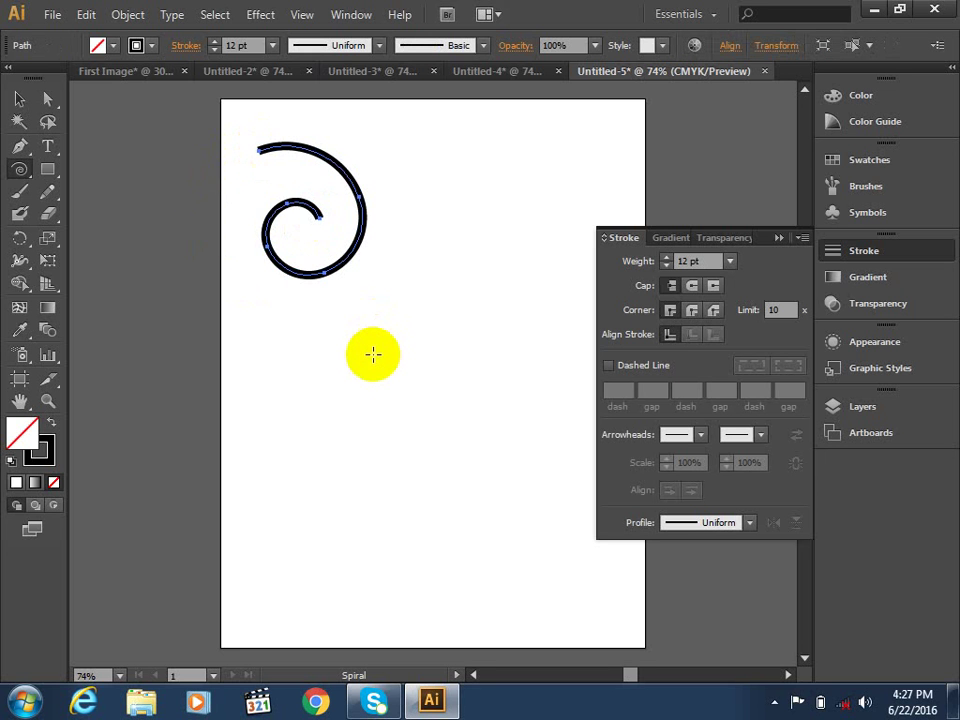
{"action": "key", "text": "v"}
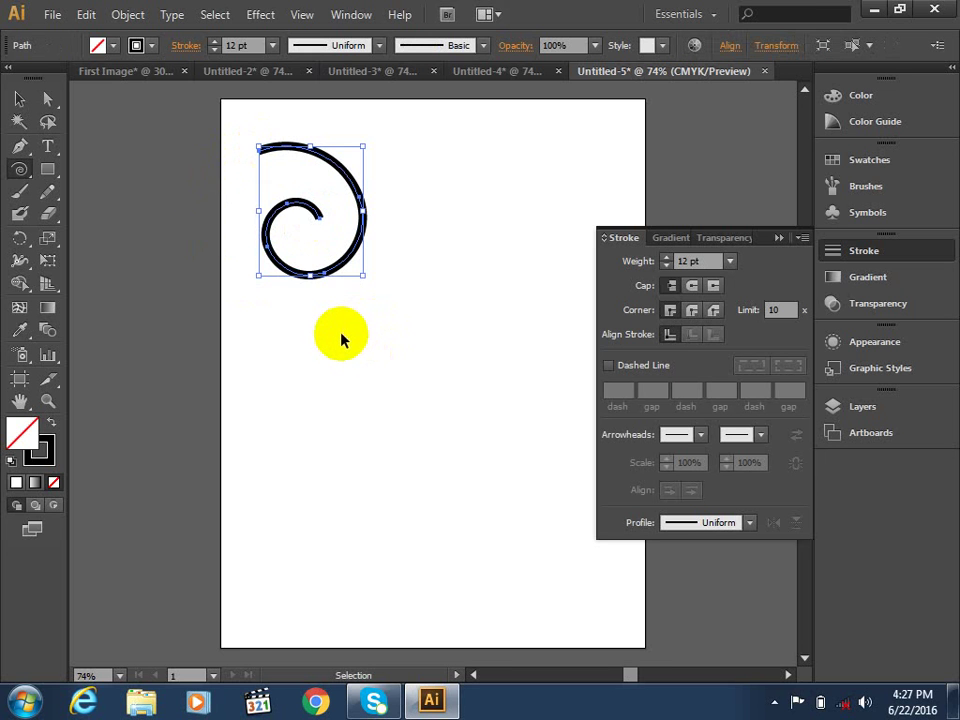
{"action": "key", "text": "ctrl"}
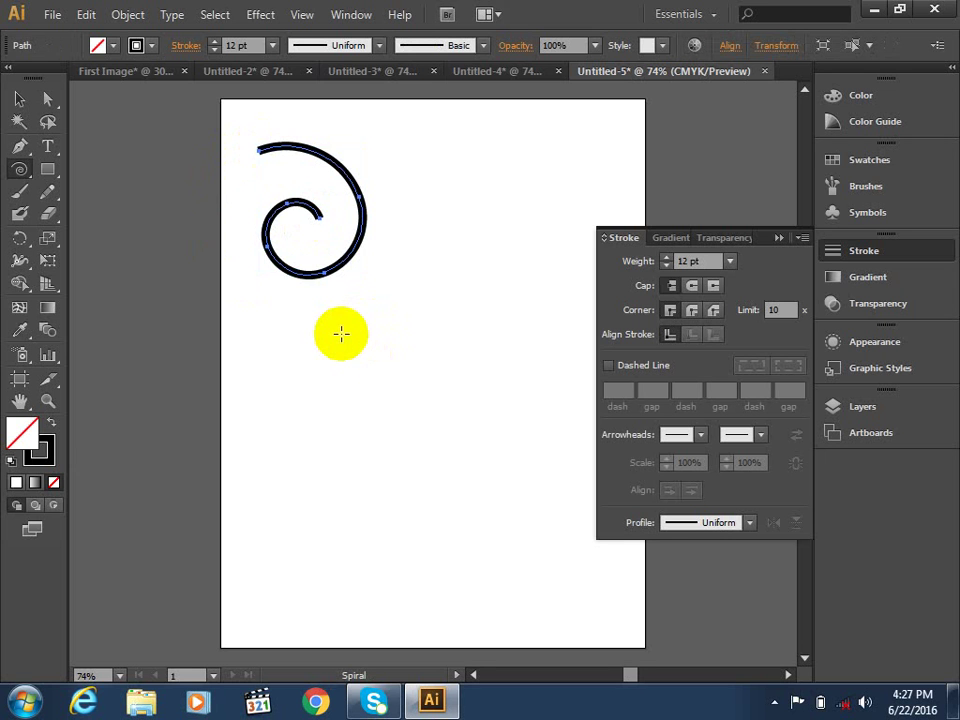
{"action": "key", "text": "ctrl+c"}
{"action": "key", "text": "ctrl+v"}
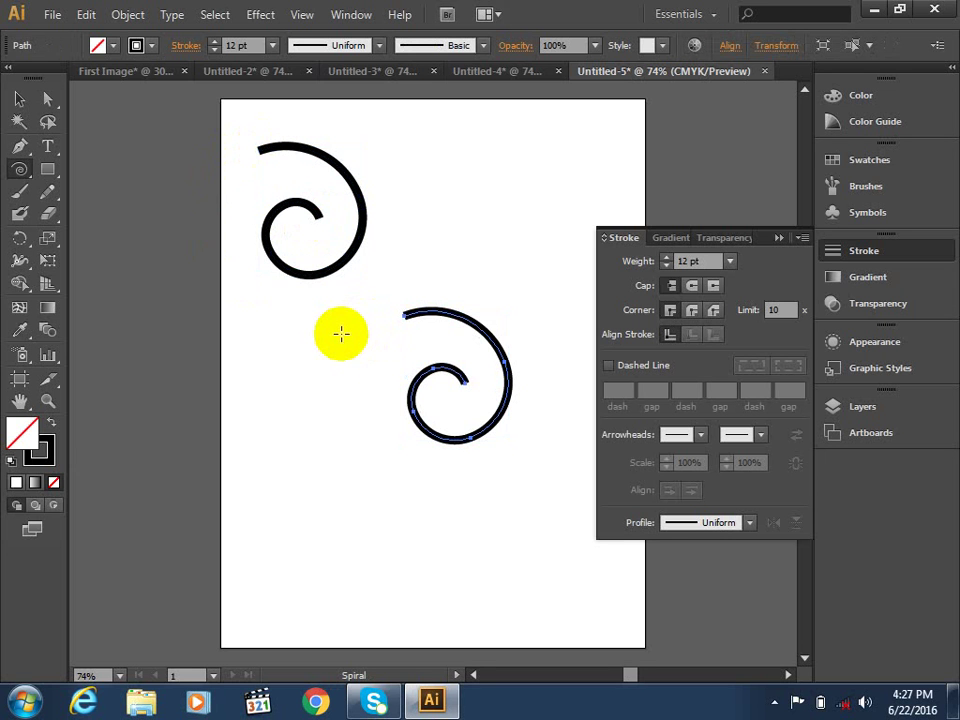
{"action": "key", "text": "ctrl+z"}
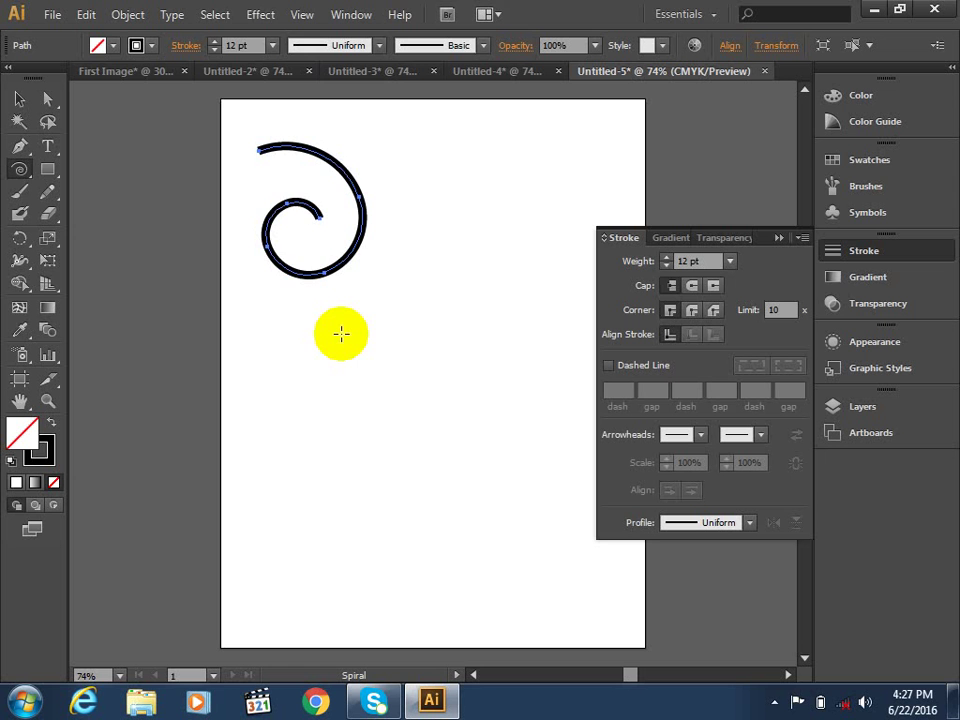
{"action": "left_click", "coordinate": [86, 14]}
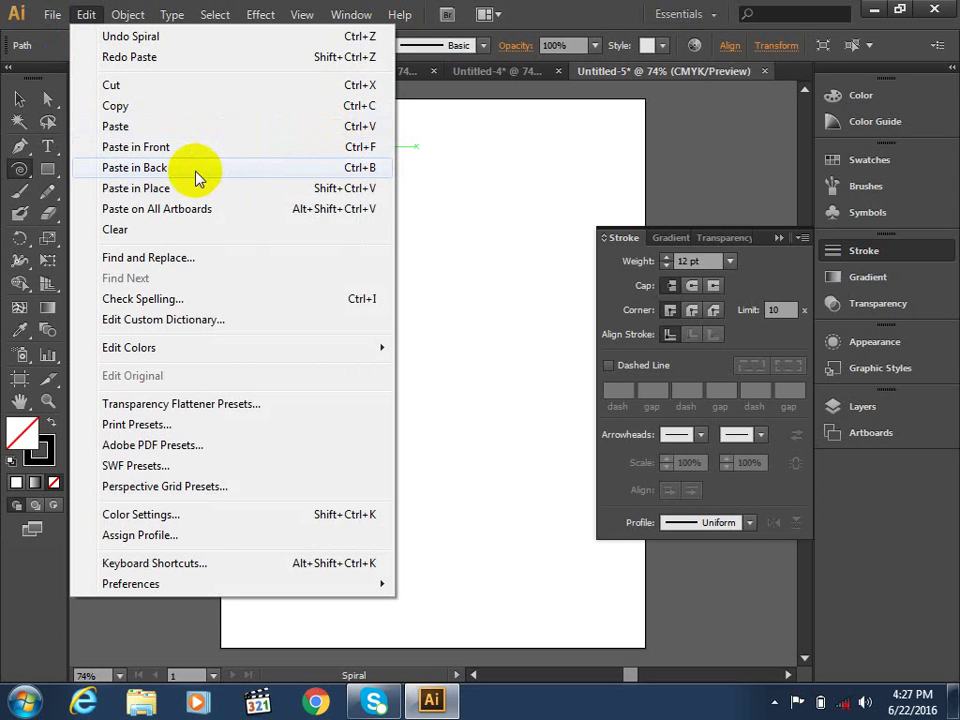
{"action": "left_click", "coordinate": [433, 285]}
{"action": "left_click", "coordinate": [270, 210]}
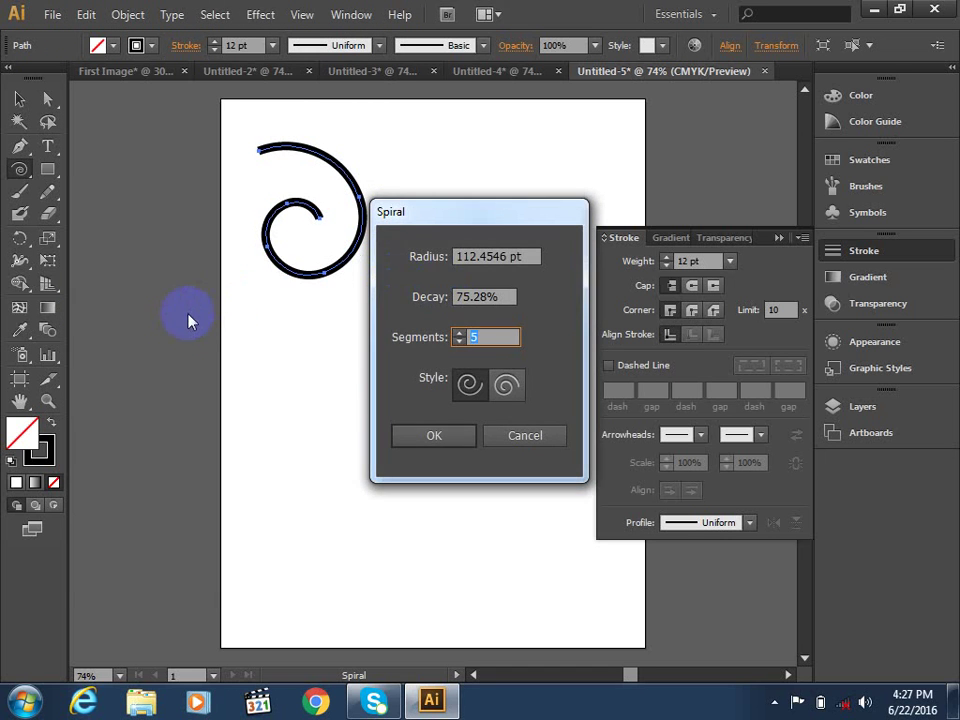
{"action": "key", "text": "Escape"}
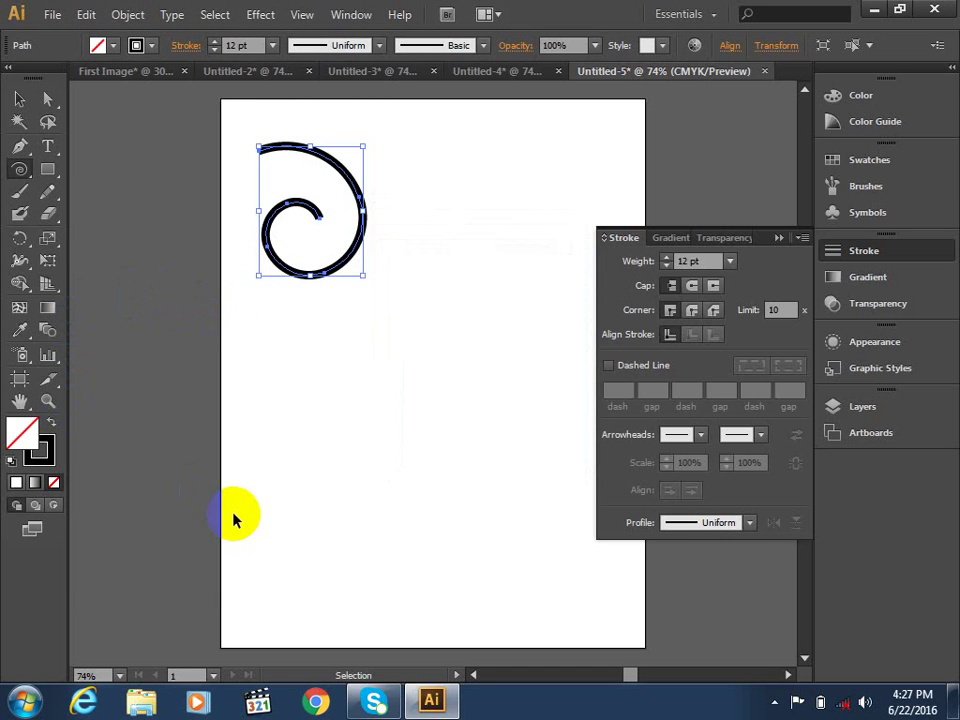
Select the pasted spiral and undo an accidental offset duplicate.
{"action": "left_click", "coordinate": [19, 99]}
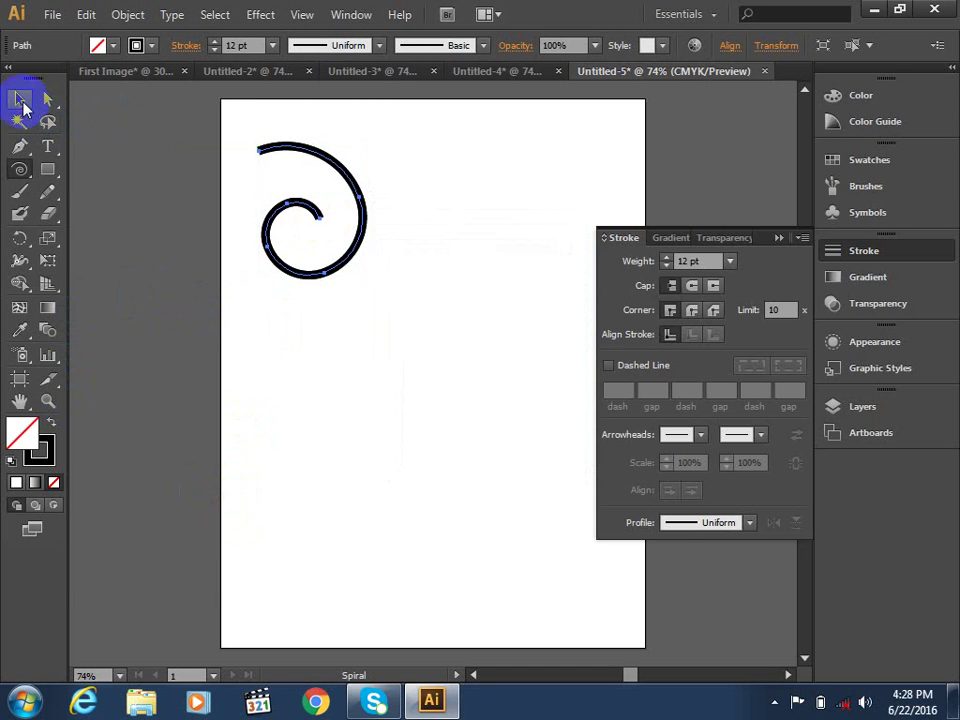
{"action": "mouse_move", "coordinate": [375, 236]}
{"action": "left_mouse_down"}
{"action": "mouse_move", "coordinate": [400, 242]}
{"action": "mouse_move", "coordinate": [375, 225]}
{"action": "left_mouse_up"}
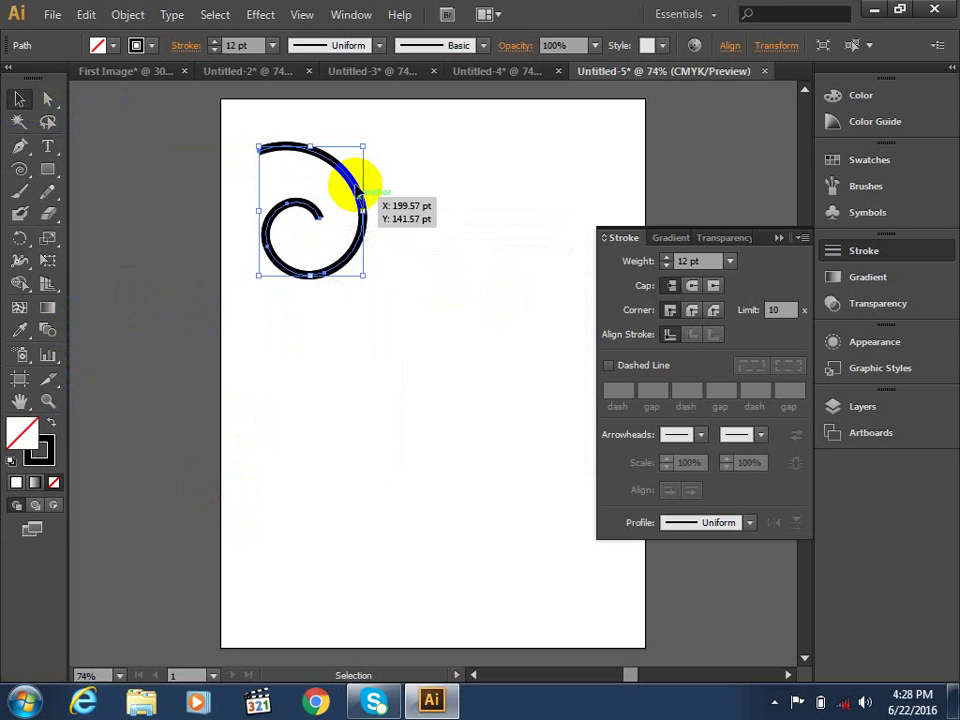
{"action": "left_click_drag", "start_coordinate": [344, 180], "coordinate": [396, 164]}
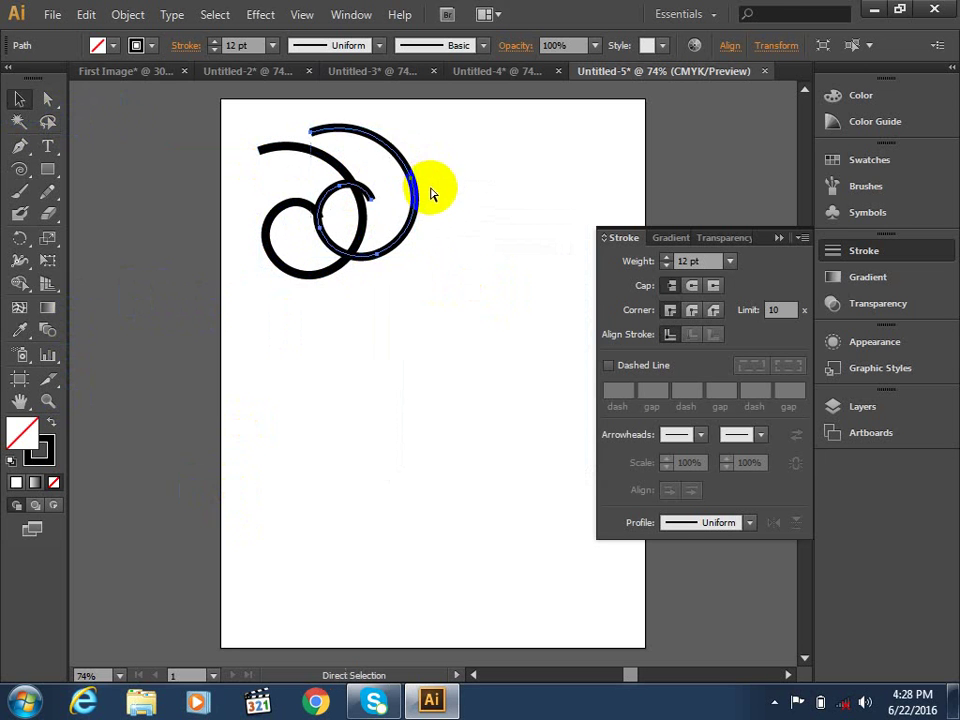
{"action": "key", "text": "ctrl+z"}
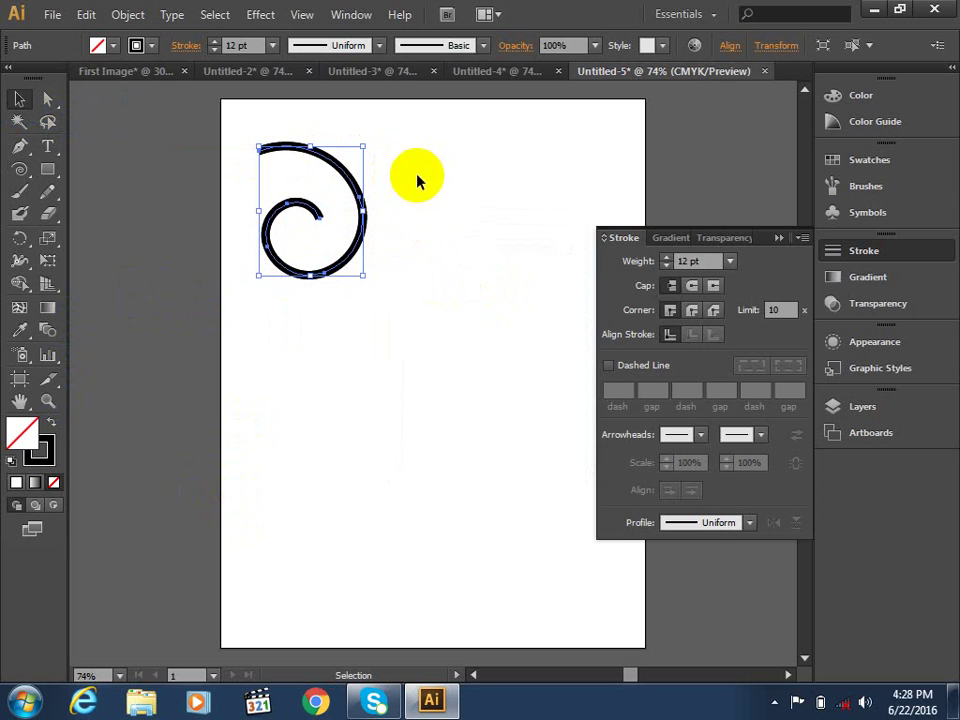
Reflect a copy of the spiral across the vertical axis at -90°, then deselect.
{"action": "right_click", "coordinate": [355, 188]}
{"action": "mouse_move", "coordinate": [445, 435]}
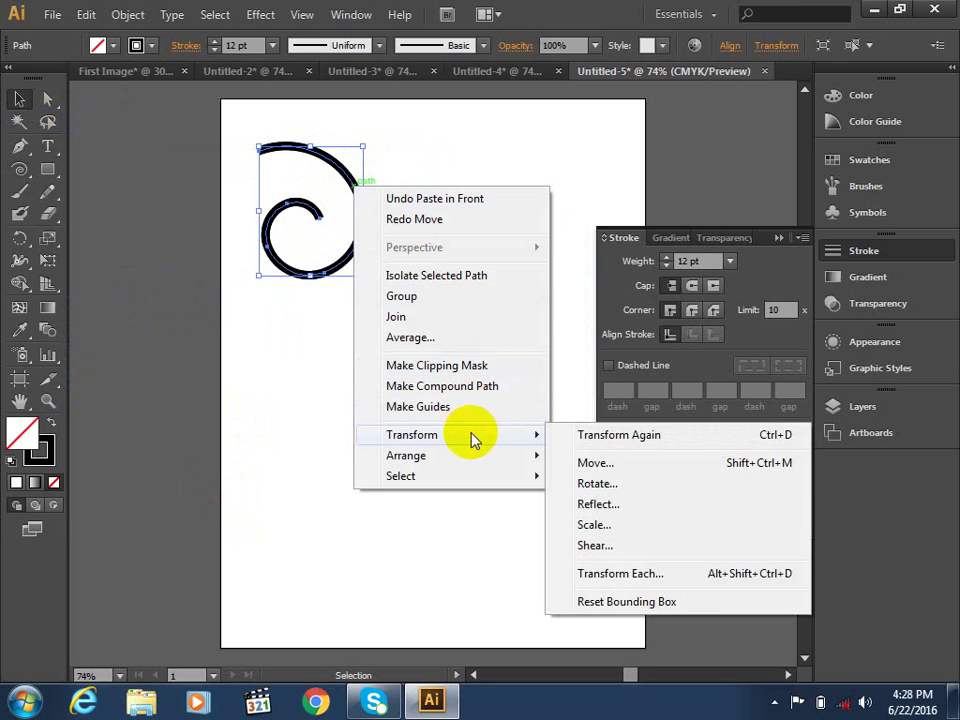
{"action": "left_click", "coordinate": [603, 510]}
{"action": "left_click", "coordinate": [630, 309]}
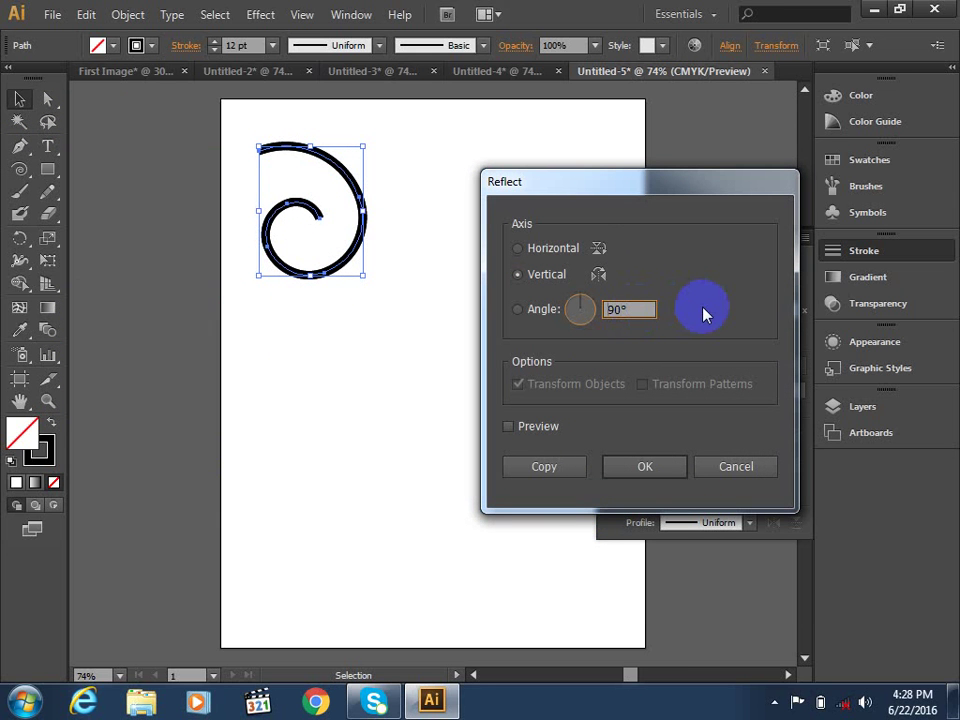
{"action": "type", "text": "-"}
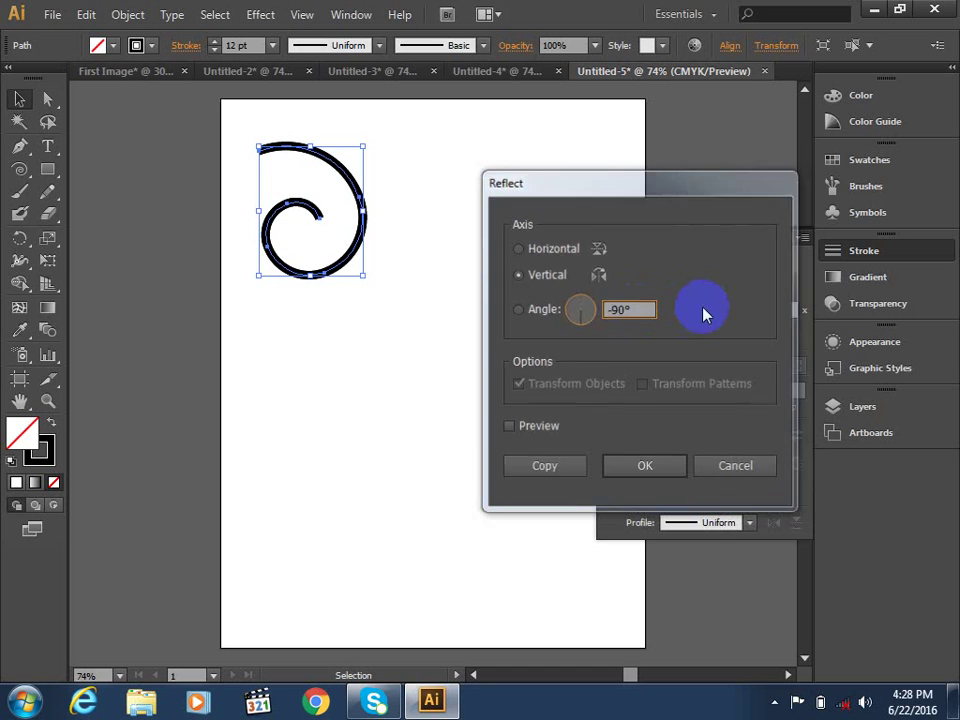
{"action": "key", "text": "alt+Return"}
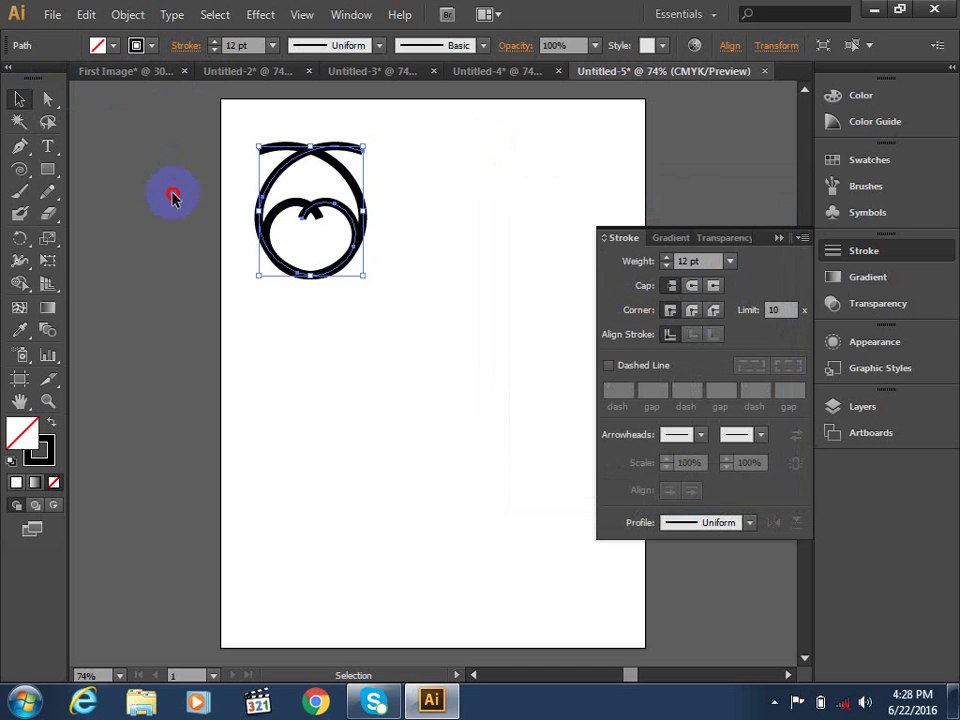
{"action": "left_click", "coordinate": [176, 285]}
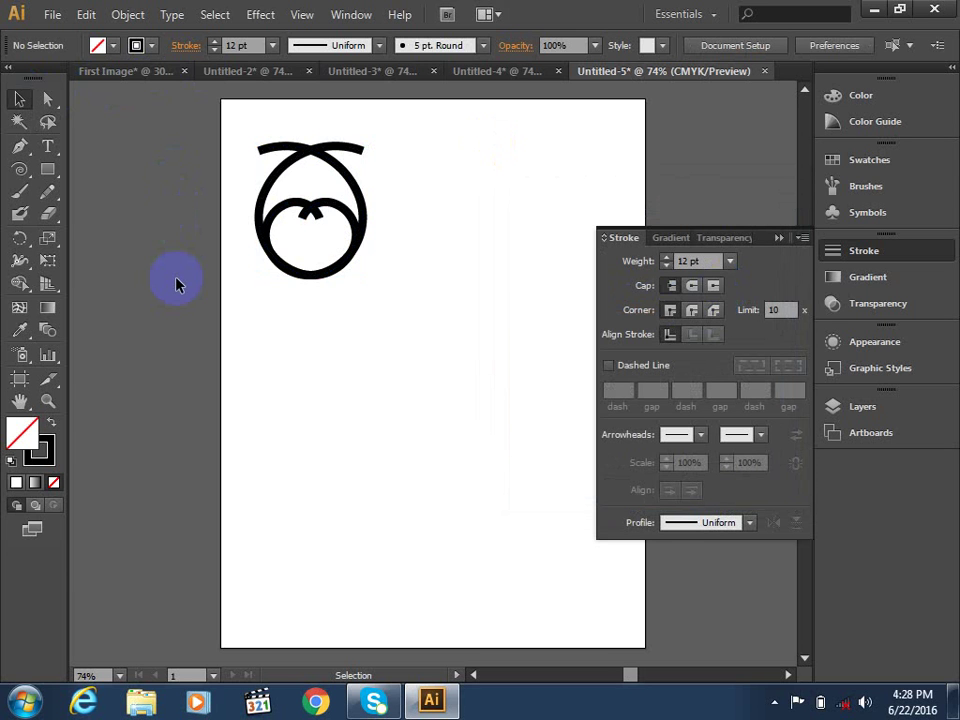
Nudge the mirrored spiral right with arrow keys until the curls meet back-to-back, then deselect.
{"action": "left_click", "coordinate": [343, 150]}
{"action": "key", "text": "Right"}
{"action": "key", "text": "Right"}
{"action": "key", "text": "Right"}
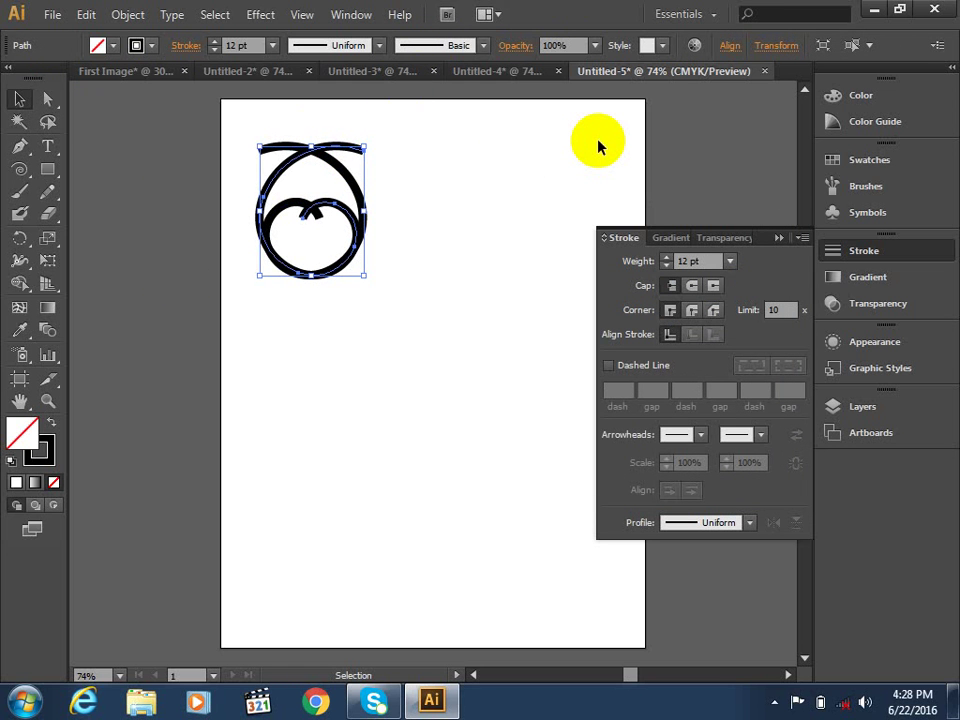
{"action": "key", "text": "Right"}
{"action": "key", "text": "Right"}
{"action": "key", "text": "Right"}
{"action": "key", "text": "Right"}
{"action": "key", "text": "Right"}
{"action": "key", "text": "Right"}
{"action": "key", "text": "Right"}
{"action": "key", "text": "Right"}
{"action": "key", "text": "Right"}
{"action": "key", "text": "Left"}
{"action": "key", "text": "Left"}
{"action": "key", "text": "Left"}
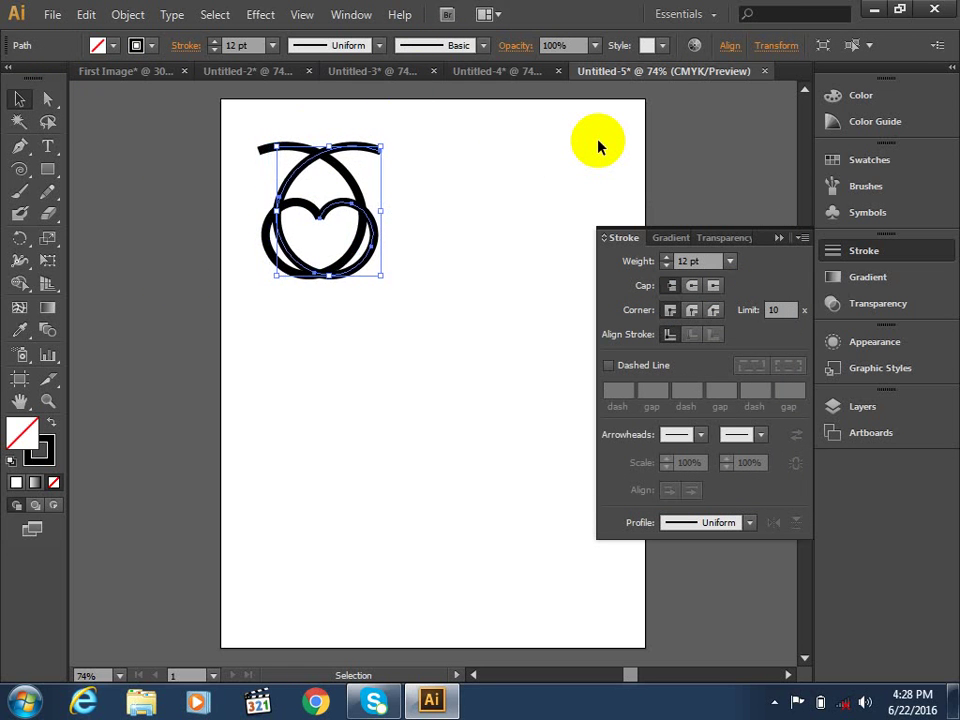
{"action": "key", "text": "Left"}
{"action": "key", "text": "Left"}
{"action": "key", "text": "Left"}
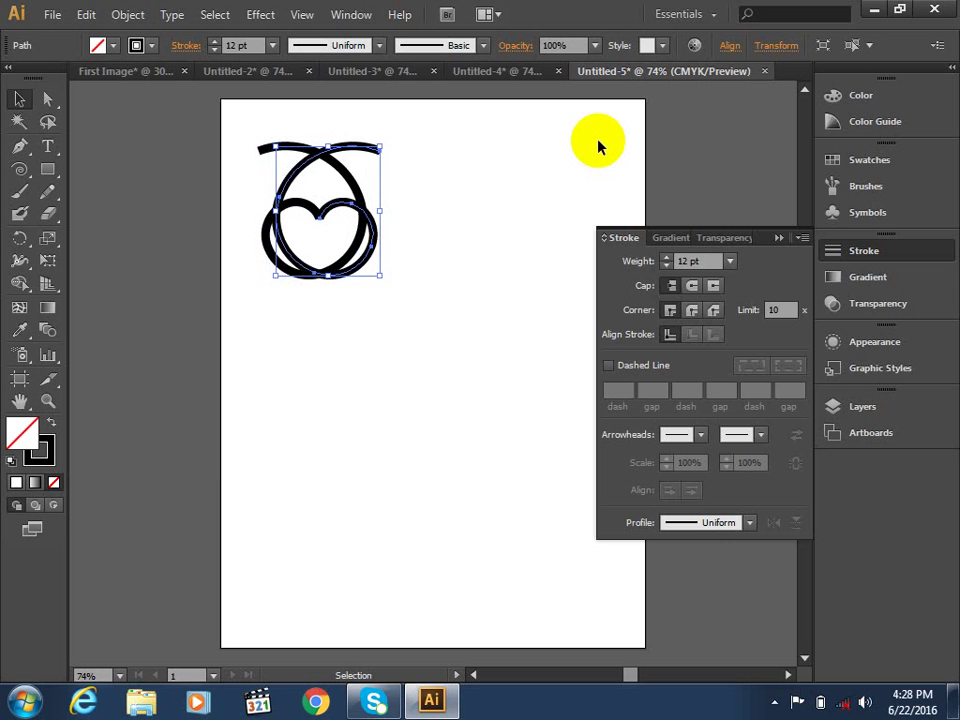
{"action": "key", "text": "Right"}
{"action": "key", "text": "Right"}
{"action": "key", "text": "Right"}
{"action": "key", "text": "Right"}
{"action": "key", "text": "Right"}
{"action": "key", "text": "Right"}
{"action": "key", "text": "Right"}
{"action": "key", "text": "Right"}
{"action": "key", "text": "Right"}
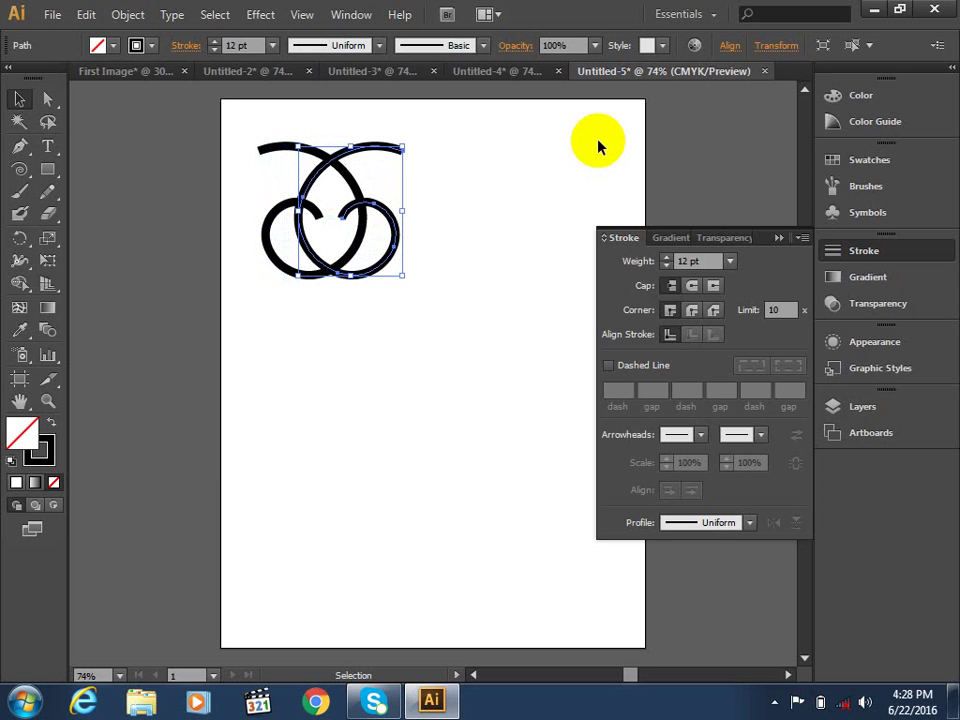
{"action": "key", "text": "Right"}
{"action": "key", "text": "Right"}
{"action": "key", "text": "Right"}
{"action": "key", "text": "Left"}
{"action": "key", "text": "Left"}
{"action": "key", "text": "Left"}
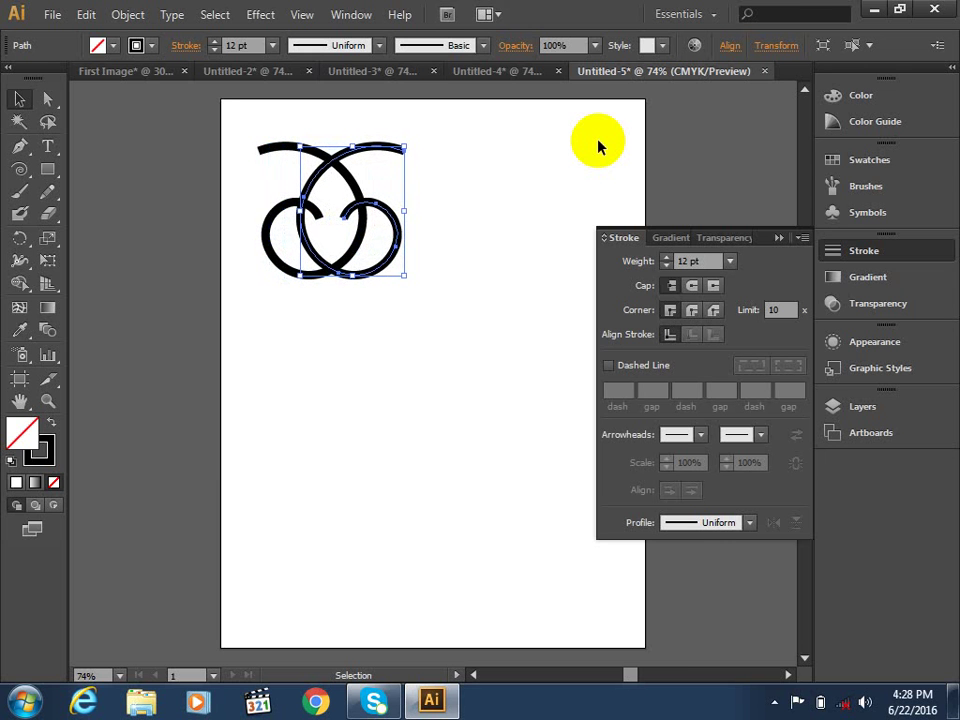
{"action": "key", "text": "Right"}
{"action": "key", "text": "Right"}
{"action": "key", "text": "Right"}
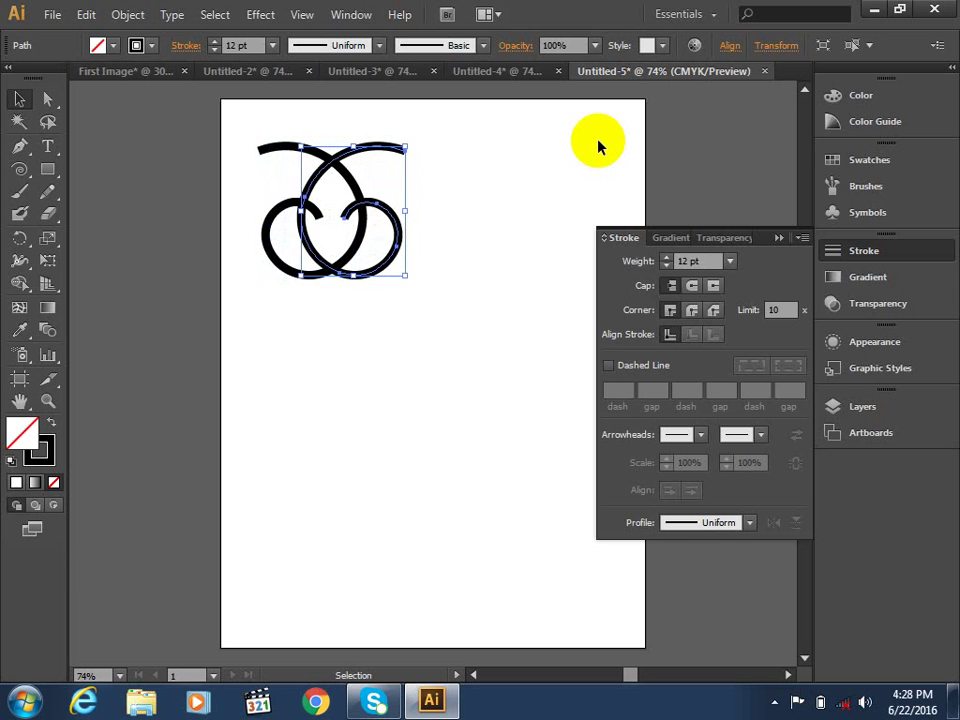
{"action": "key", "text": "Right"}
{"action": "key", "text": "Right"}
{"action": "key", "text": "Right"}
{"action": "key", "text": "Right"}
{"action": "key", "text": "Right"}
{"action": "key", "text": "Right"}
{"action": "key", "text": "Right"}
{"action": "key", "text": "Right"}
{"action": "key", "text": "Right"}
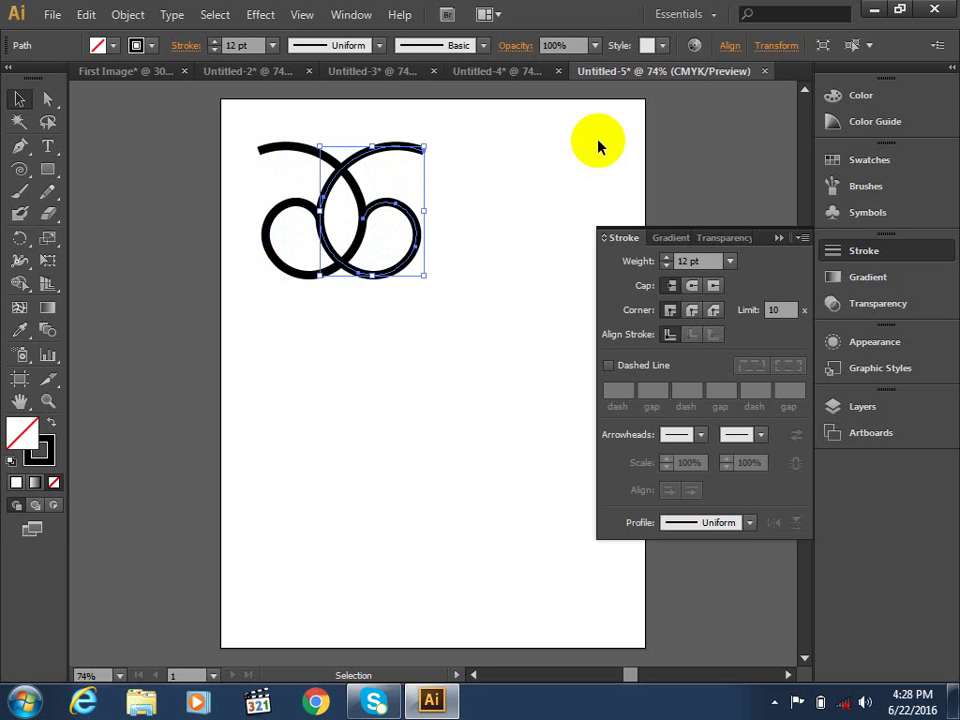
{"action": "key", "text": "Right"}
{"action": "key", "text": "Right"}
{"action": "key", "text": "Right"}
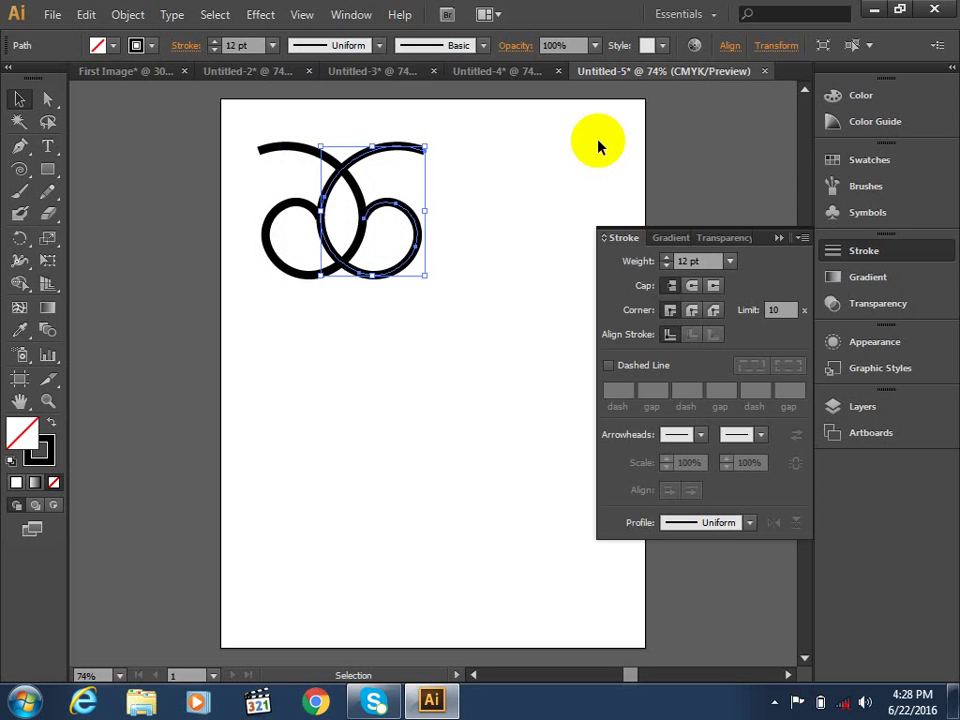
{"action": "key", "text": "Right"}
{"action": "key", "text": "Right"}
{"action": "key", "text": "Right"}
{"action": "key", "text": "Right"}
{"action": "key", "text": "Right"}
{"action": "key", "text": "Right"}
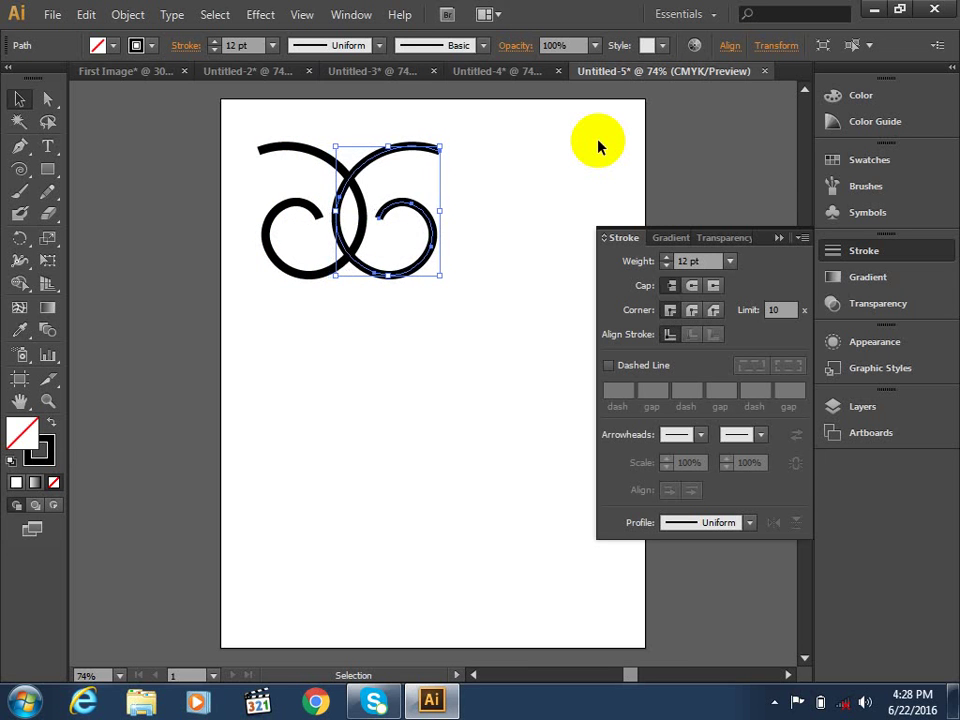
{"action": "key", "text": "Right"}
{"action": "key", "text": "Right"}
{"action": "key", "text": "Right"}
{"action": "key", "text": "Right"}
{"action": "key", "text": "Right"}
{"action": "key", "text": "Right"}
{"action": "key", "text": "Right"}
{"action": "key", "text": "Right"}
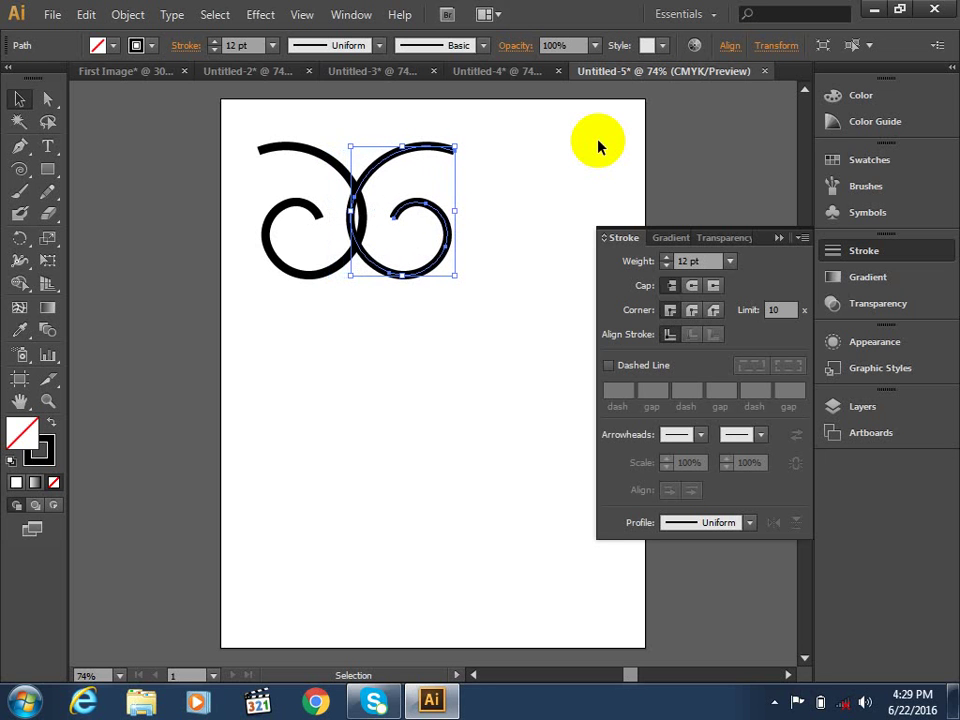
{"action": "key", "text": "Right"}
{"action": "key", "text": "Right"}
{"action": "key", "text": "Right"}
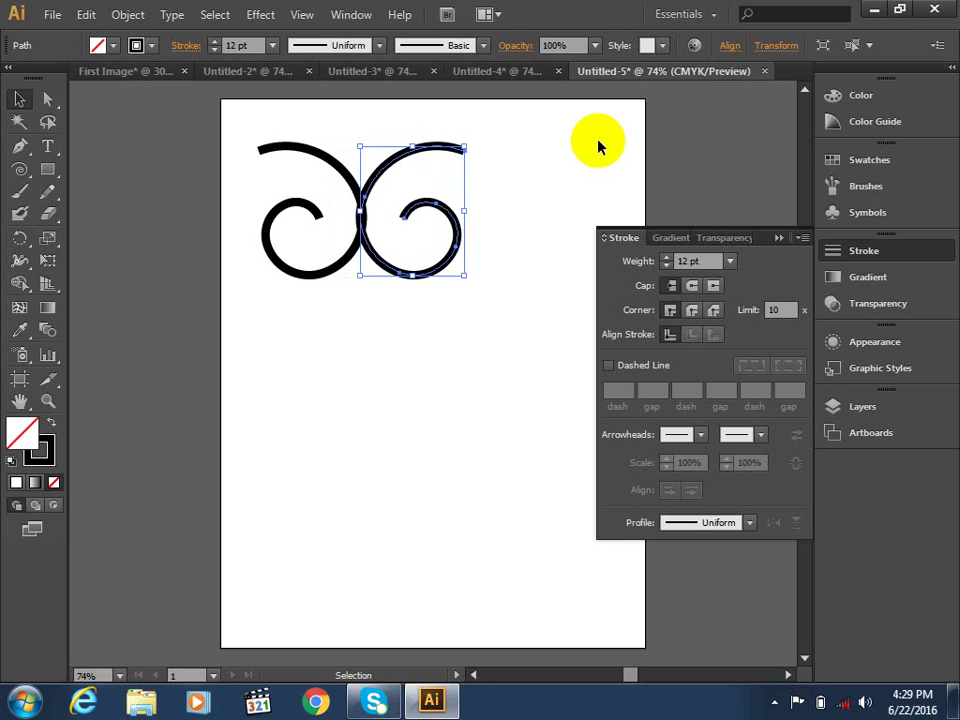
{"action": "key", "text": "Right"}
{"action": "key", "text": "Right"}
{"action": "key", "text": "Right"}
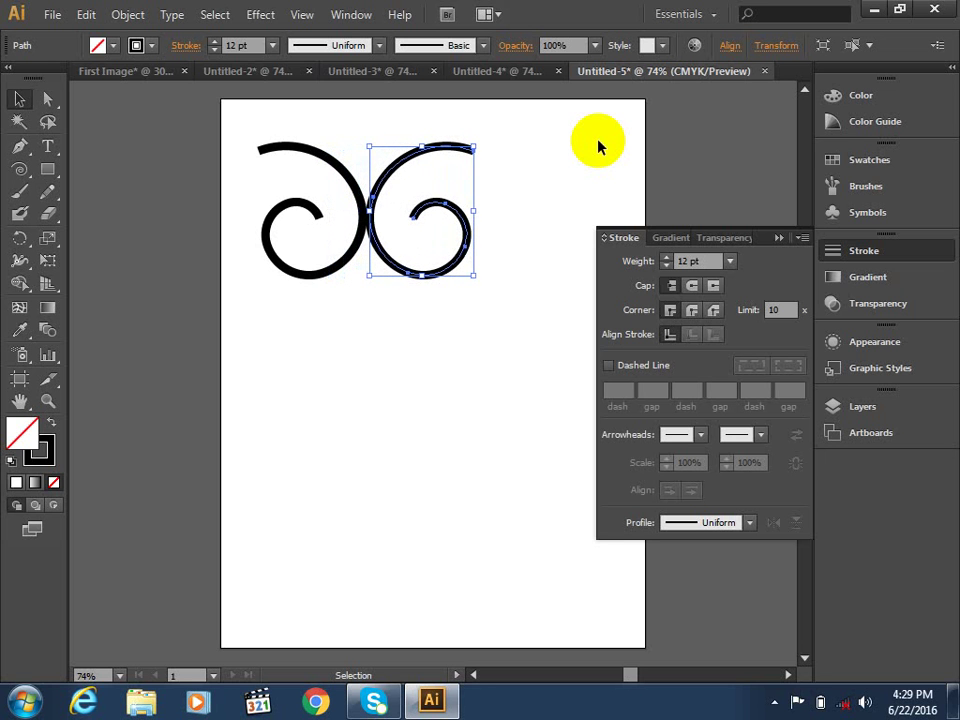
{"action": "key", "text": "Right"}
{"action": "key", "text": "Right"}
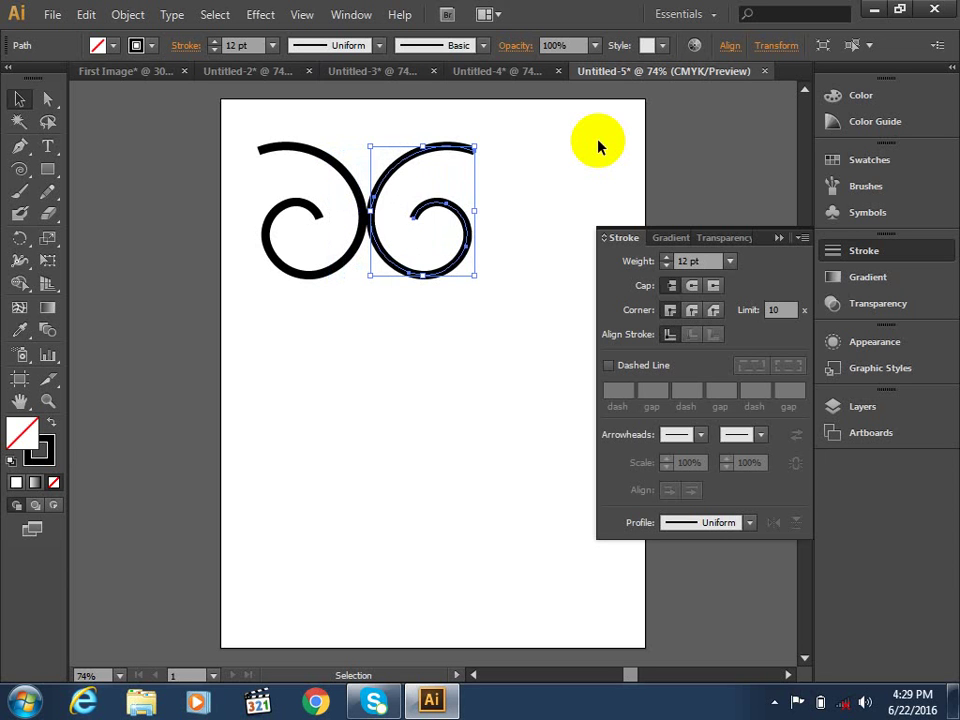
{"action": "left_click", "coordinate": [146, 155]}
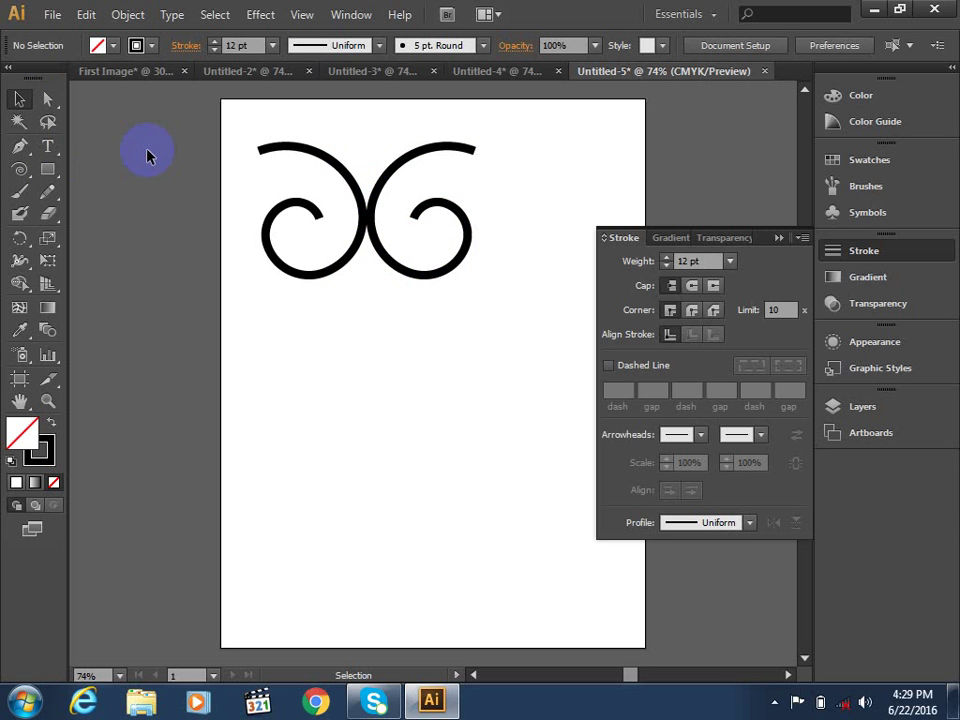
Group both spirals with Ctrl+G and shift the pair slightly down and right.
{"action": "mouse_move", "coordinate": [228, 112]}
{"action": "left_mouse_down"}
{"action": "mouse_move", "coordinate": [500, 343]}
{"action": "mouse_move", "coordinate": [508, 369]}
{"action": "left_mouse_up"}
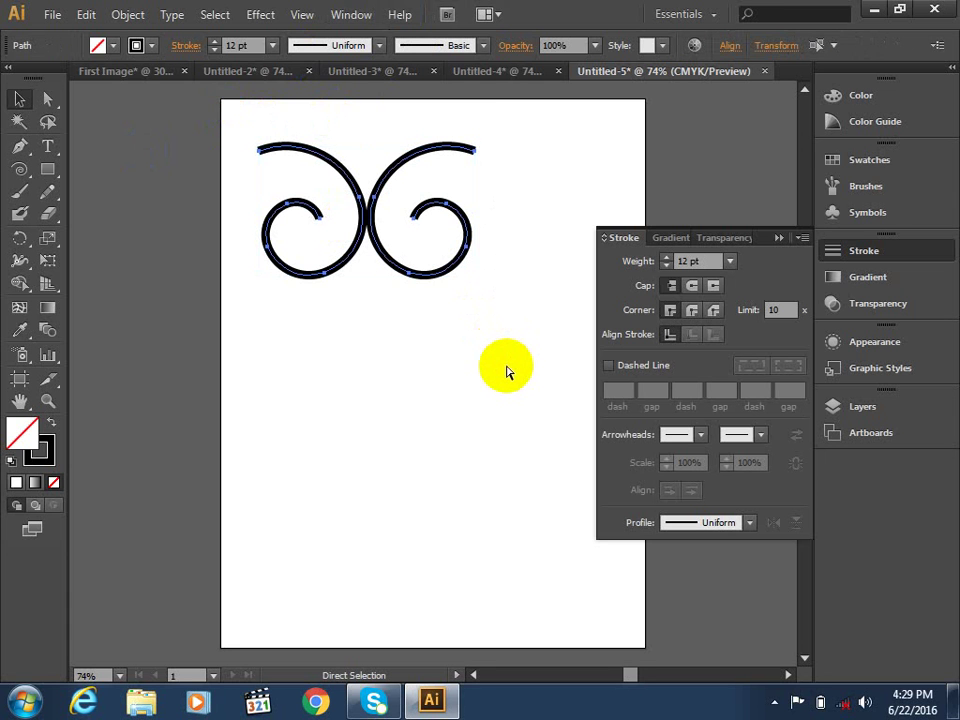
{"action": "key", "text": "ctrl+g"}
{"action": "key", "text": "v"}
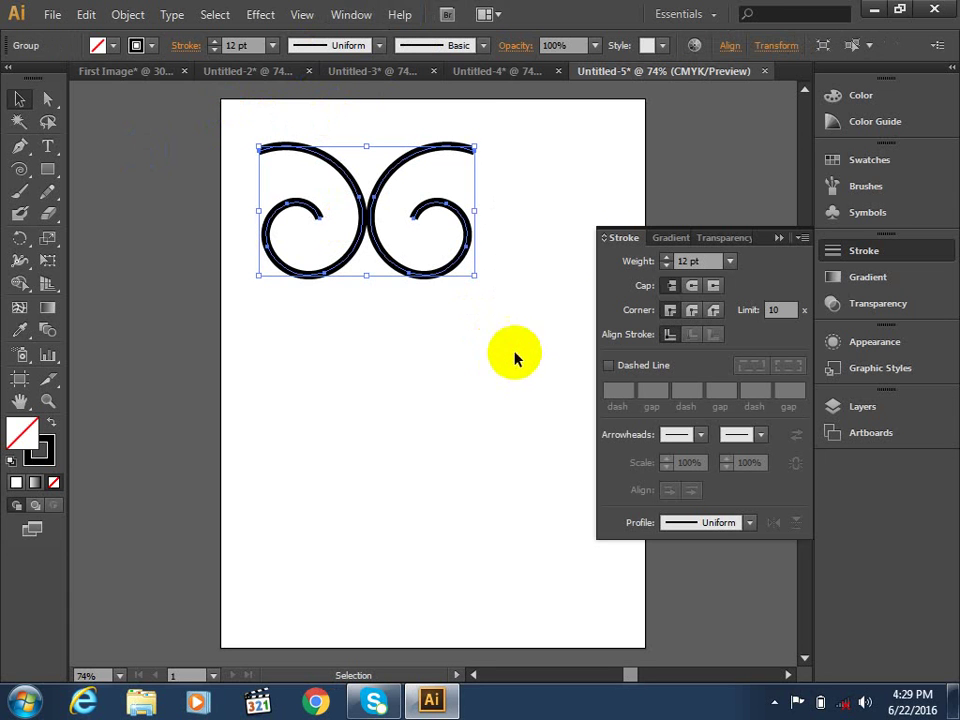
{"action": "left_click", "coordinate": [371, 339]}
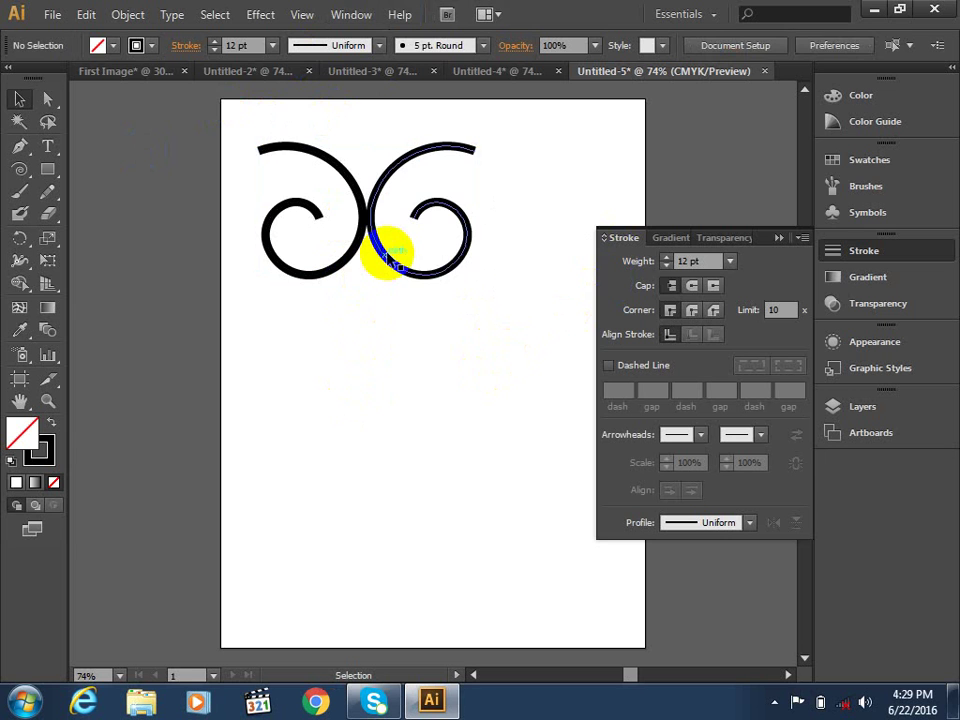
{"action": "left_click_drag", "start_coordinate": [386, 256], "coordinate": [390, 268]}
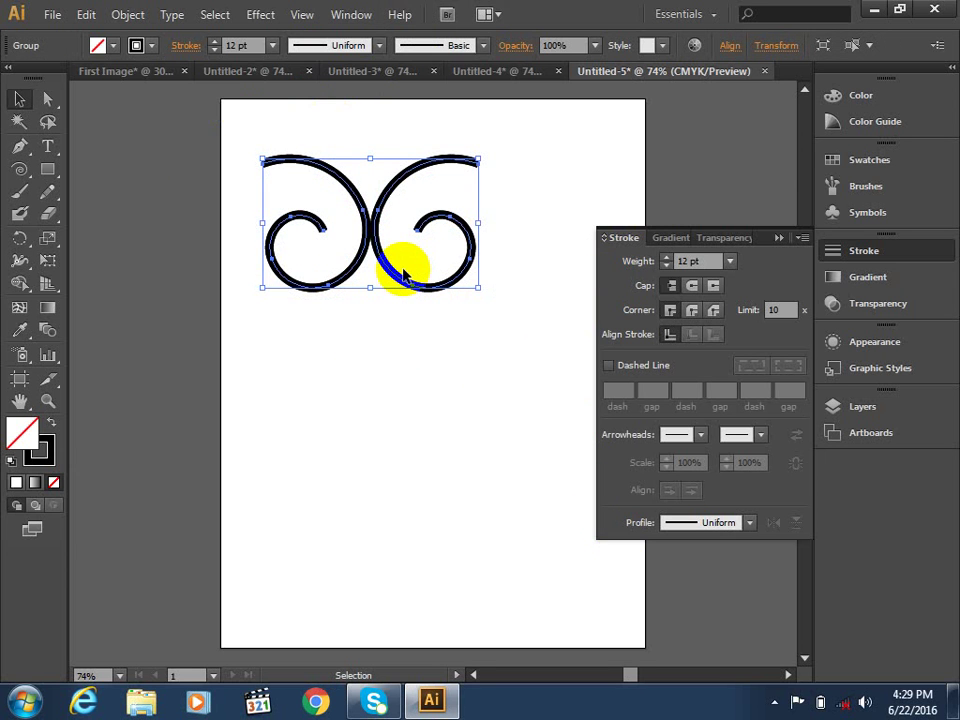
Alt-nudge a copy of the spiral pair and move it back up onto the original.
{"action": "key", "text": "alt+Down"}
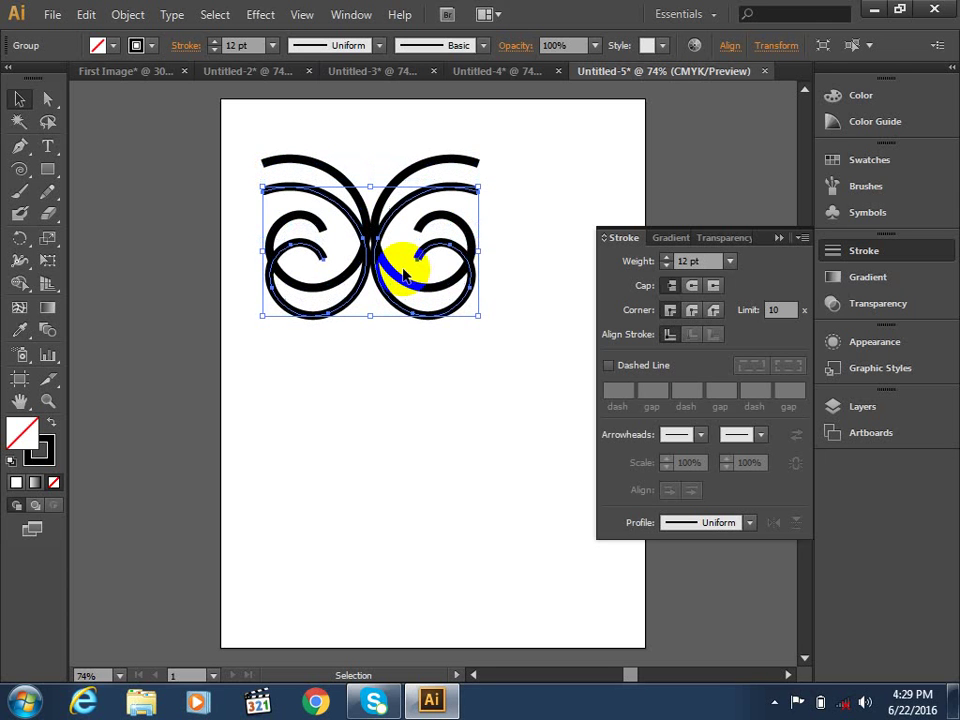
{"action": "key", "text": "alt+Down"}
{"action": "key", "text": "alt+Down"}
{"action": "key", "text": "alt+Down"}
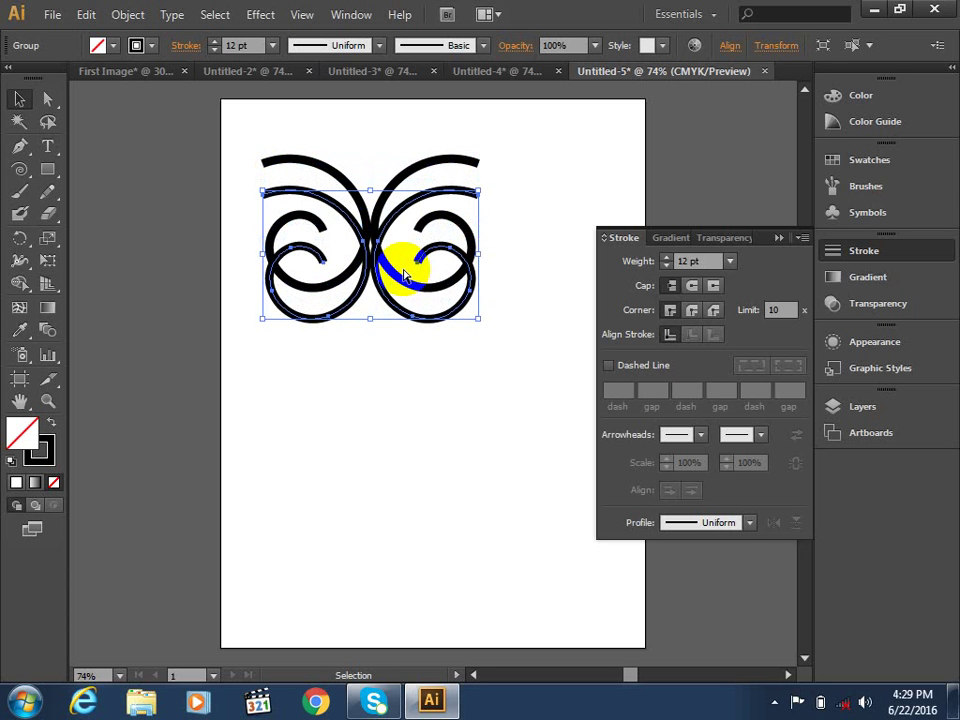
{"action": "key", "text": "Up"}
{"action": "key", "text": "a"}
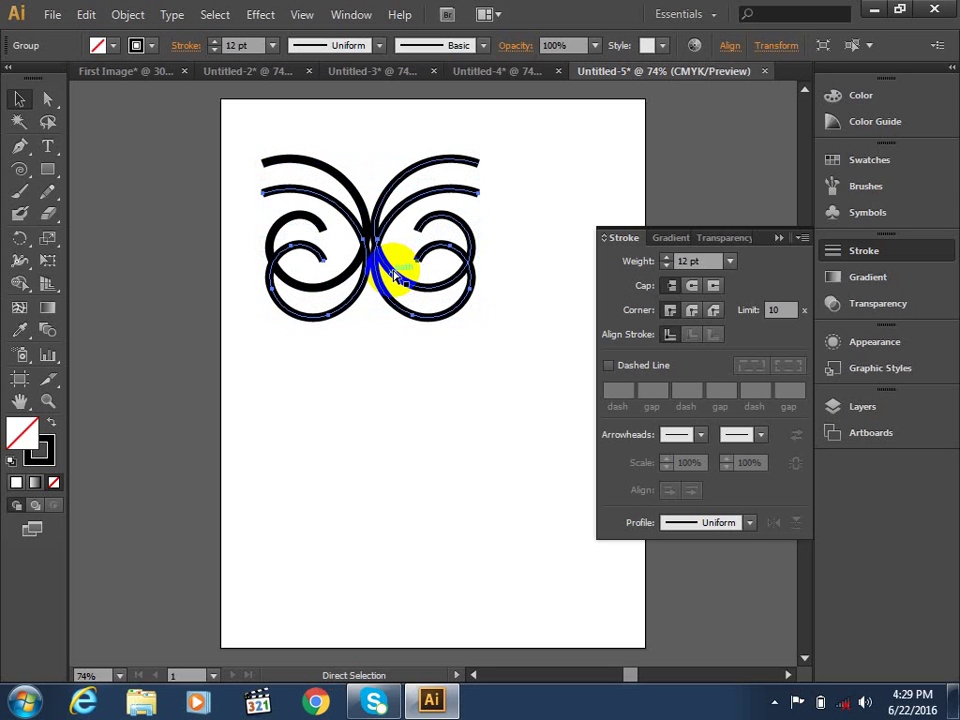
{"action": "key", "text": "Up"}
{"action": "key", "text": "Up"}
{"action": "key", "text": "Up"}
{"action": "key", "text": "Up"}
{"action": "key", "text": "Up"}
{"action": "key", "text": "Up"}
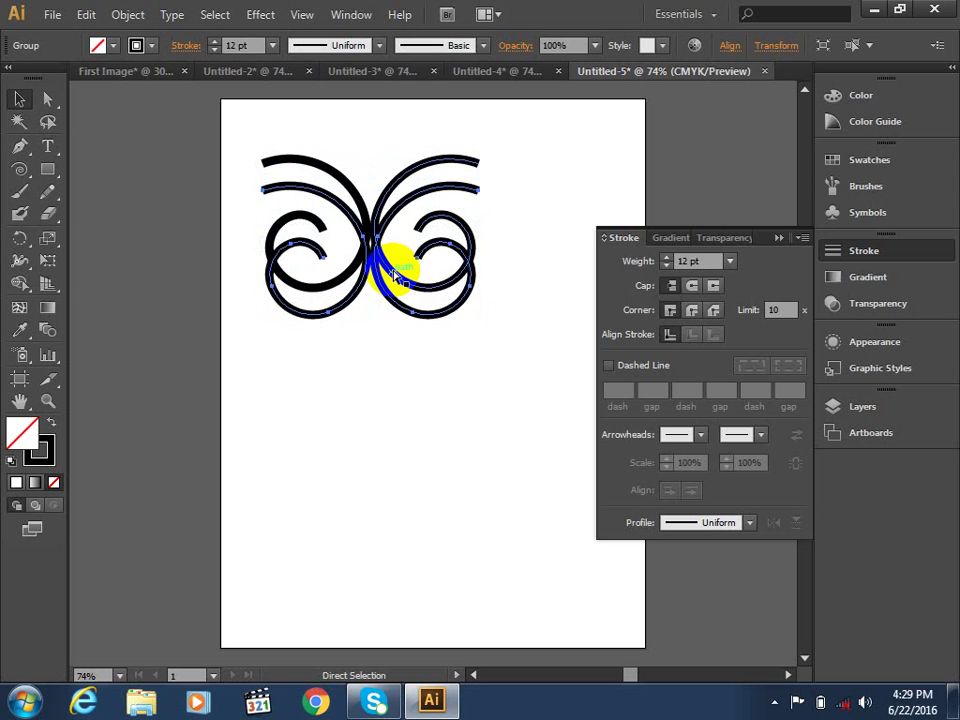
{"action": "key", "text": "Up"}
{"action": "key", "text": "Up"}
{"action": "key", "text": "Up"}
{"action": "key", "text": "Up"}
{"action": "key", "text": "Up"}
{"action": "key", "text": "Up"}
{"action": "key", "text": "Up"}
{"action": "key", "text": "Up"}
{"action": "key", "text": "Up"}
{"action": "key", "text": "Up"}
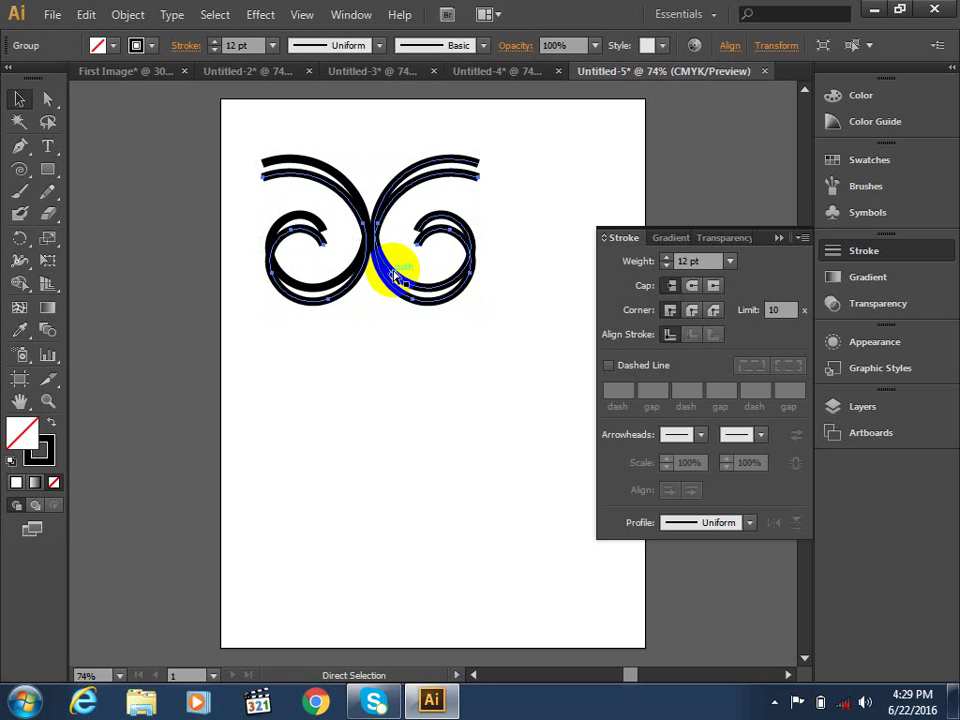
{"action": "key", "text": "Up"}
{"action": "key", "text": "Up"}
{"action": "key", "text": "Up"}
{"action": "key", "text": "Up"}
{"action": "key", "text": "Up"}
{"action": "key", "text": "Up"}
{"action": "key", "text": "Up"}
{"action": "key", "text": "Up"}
{"action": "key", "text": "Up"}
{"action": "key", "text": "Up"}
{"action": "key", "text": "Up"}
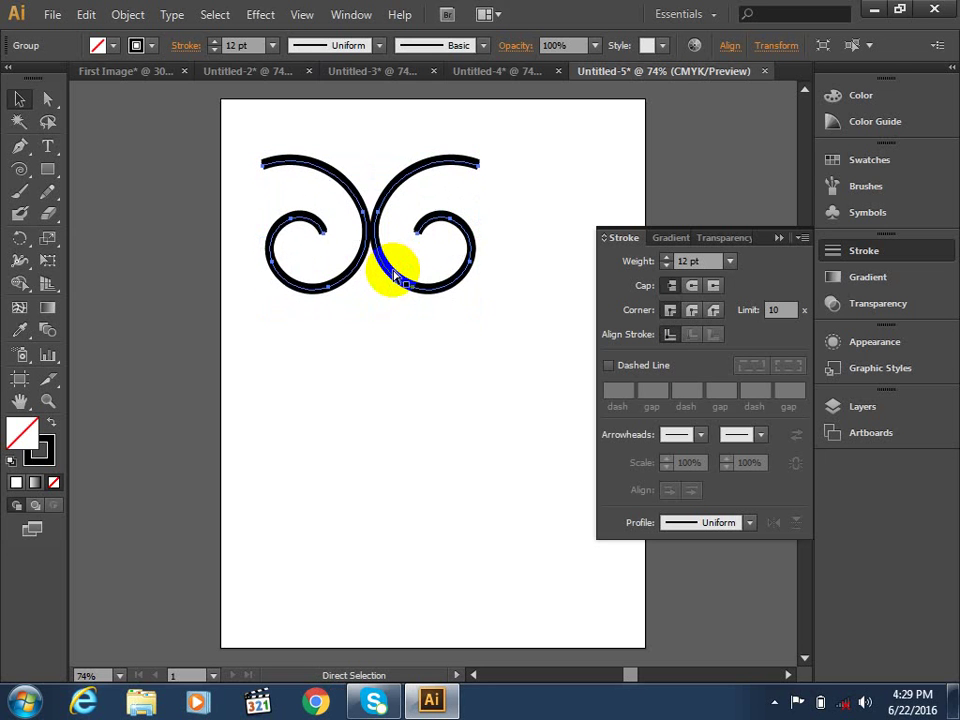
Reflect the spiral pair copy with a 180° angle.
{"action": "right_click", "coordinate": [370, 228]}
{"action": "mouse_move", "coordinate": [428, 360]}
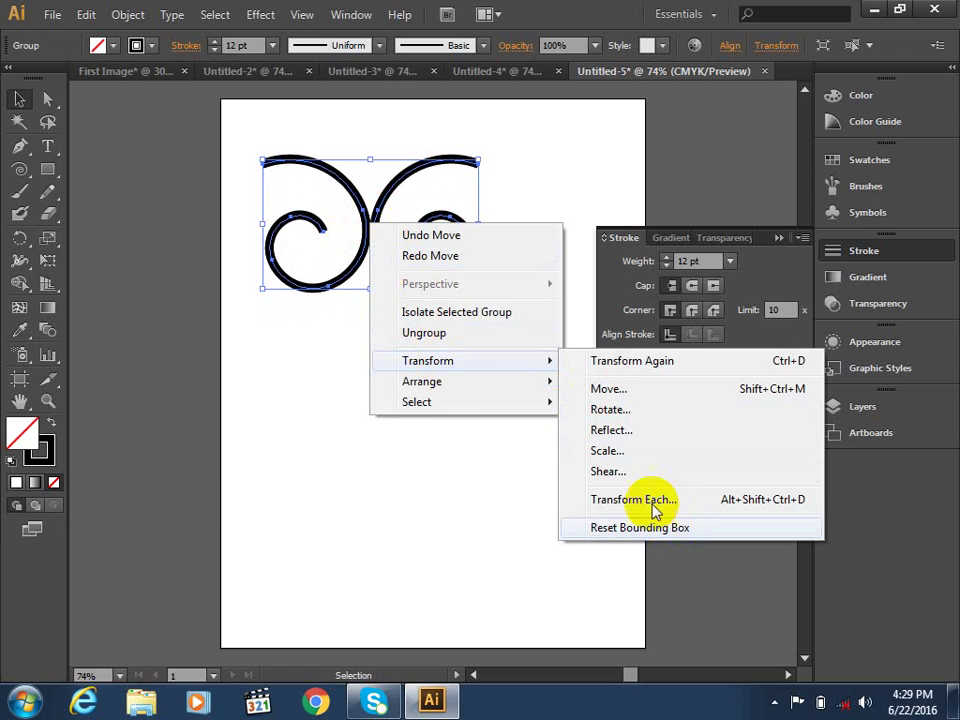
{"action": "left_click", "coordinate": [610, 430]}
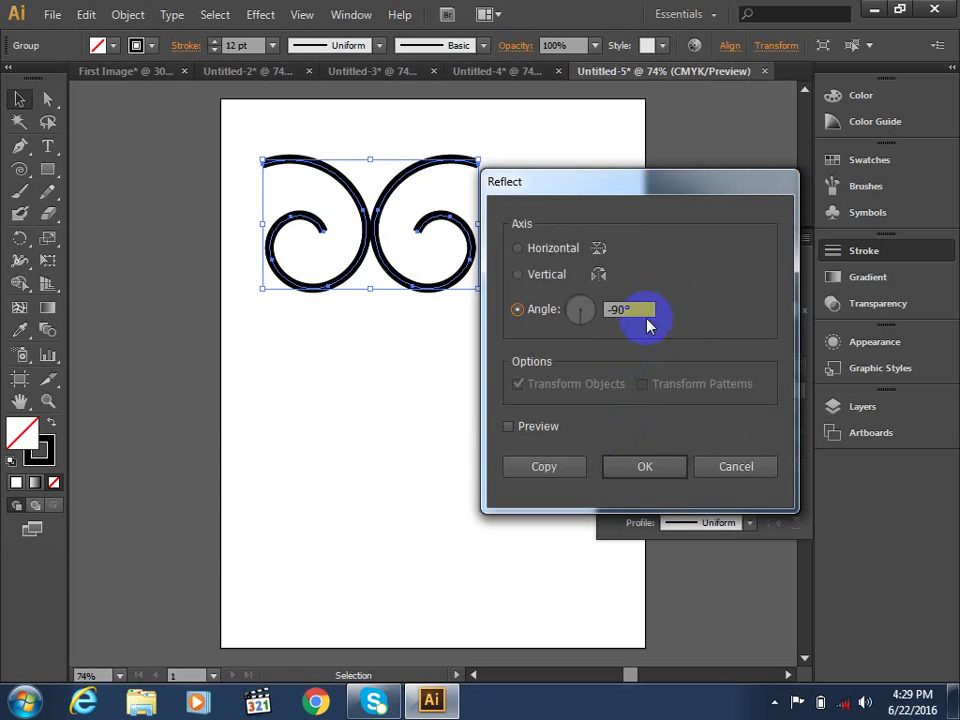
{"action": "type", "text": "1"}
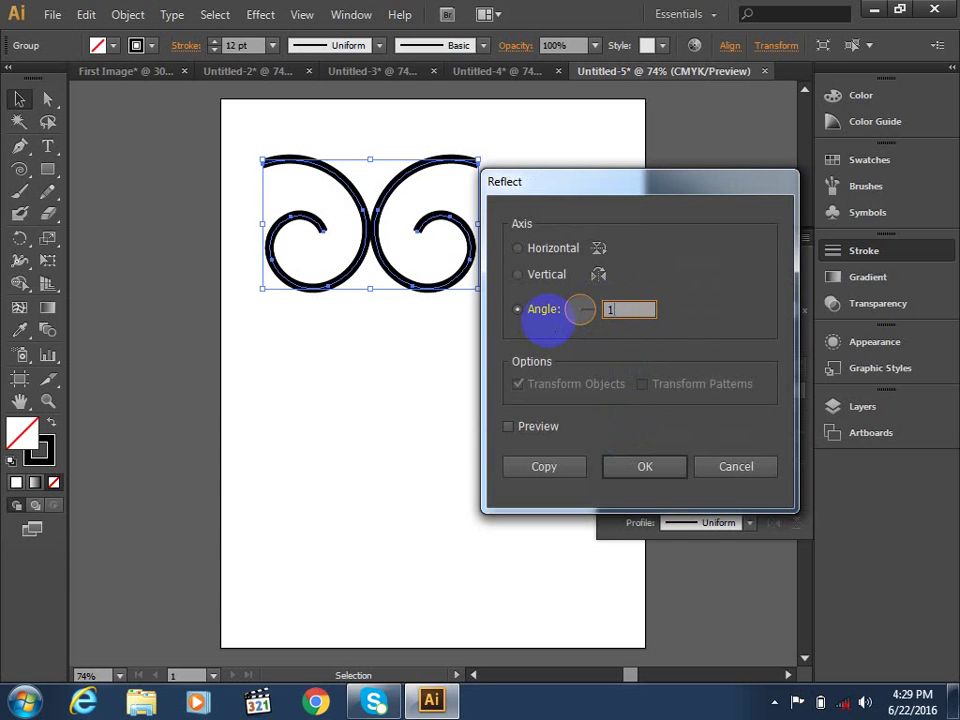
{"action": "type", "text": "80"}
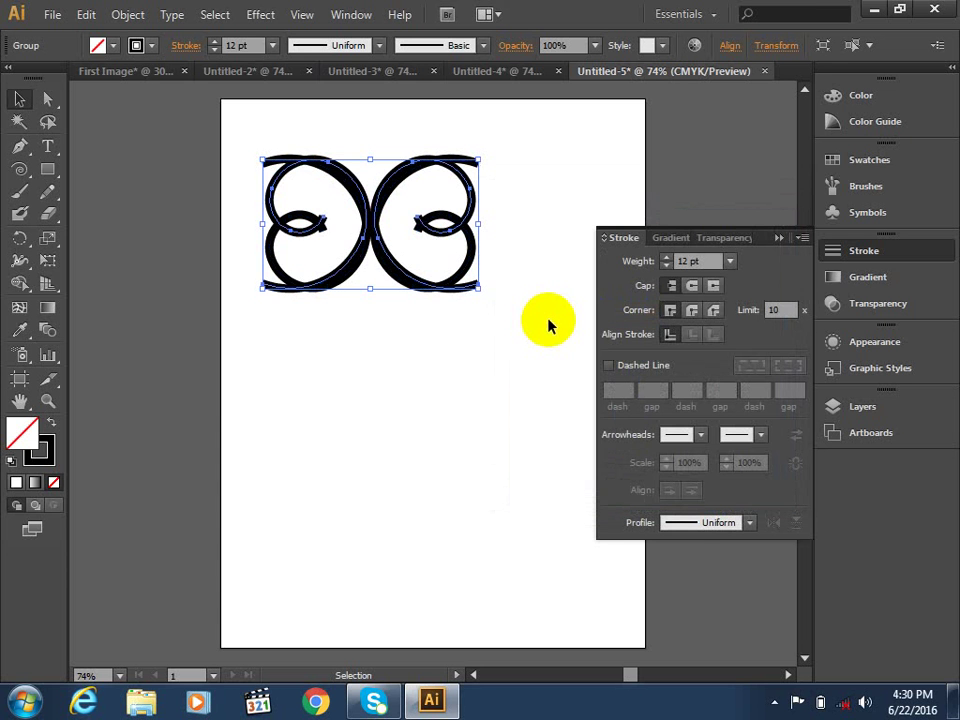
{"action": "left_click", "coordinate": [295, 410]}
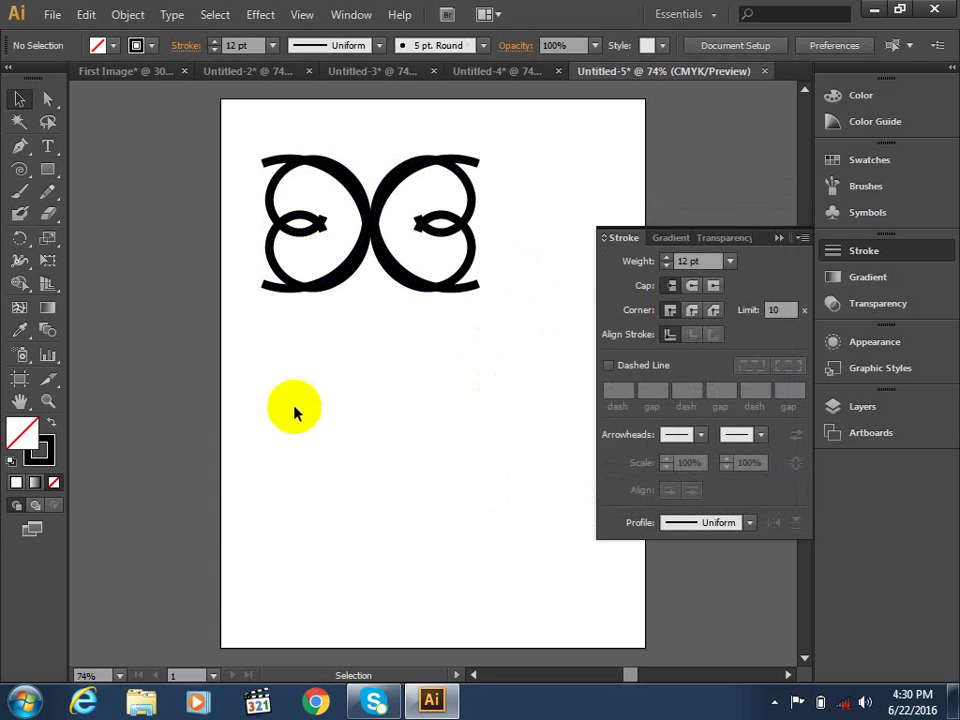
Place the flipped pair below the original to form the four-curl ornament.
{"action": "left_click", "coordinate": [350, 214]}
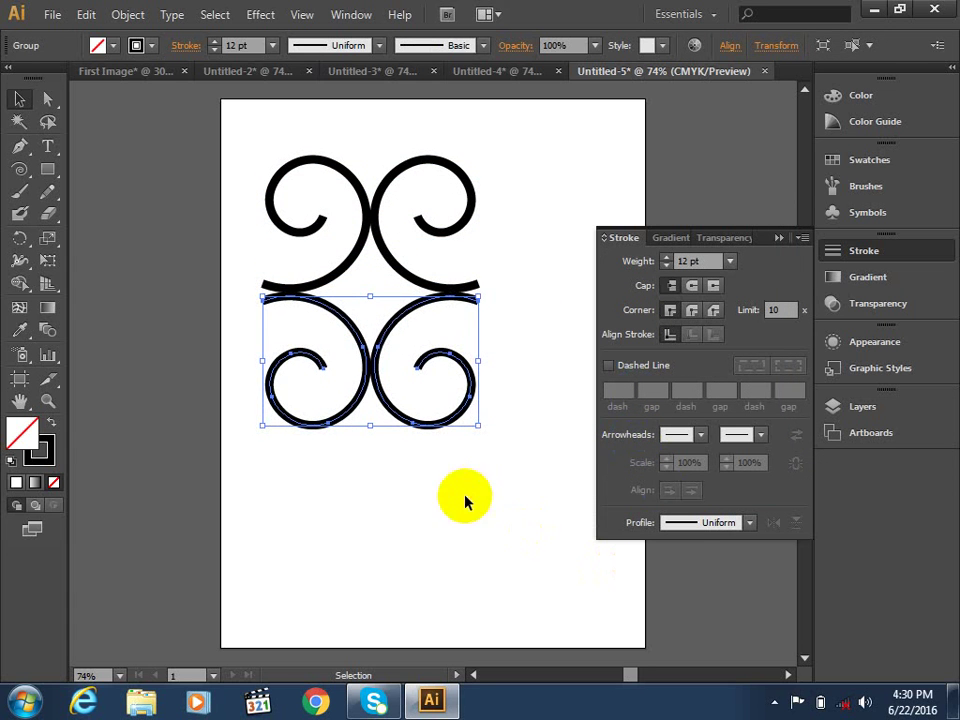
{"action": "left_click", "coordinate": [503, 553]}
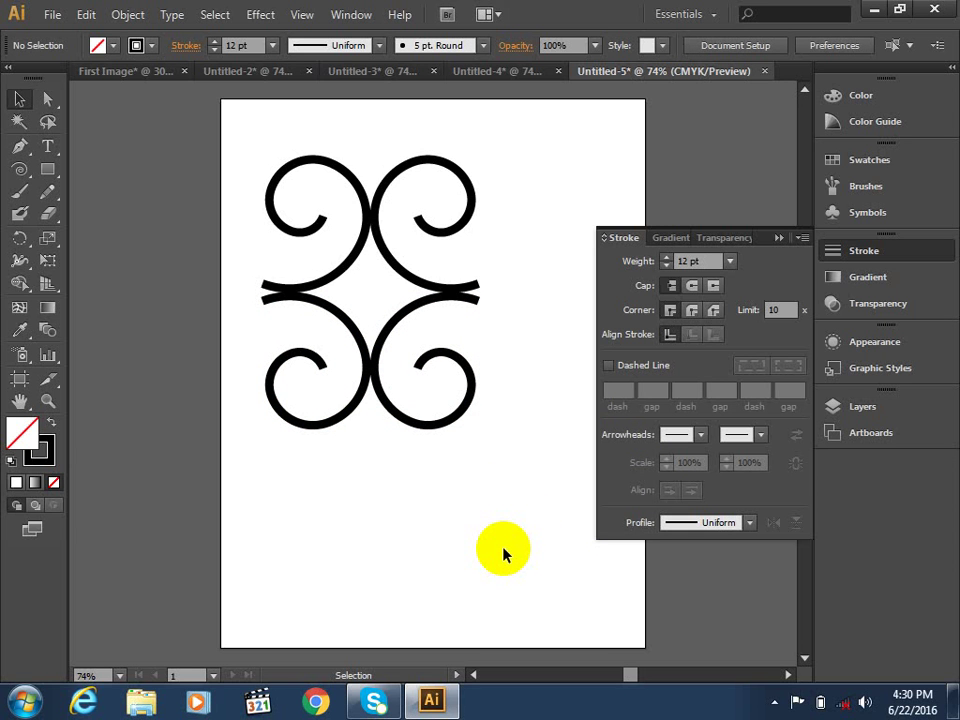
{"action": "left_click", "coordinate": [336, 165]}
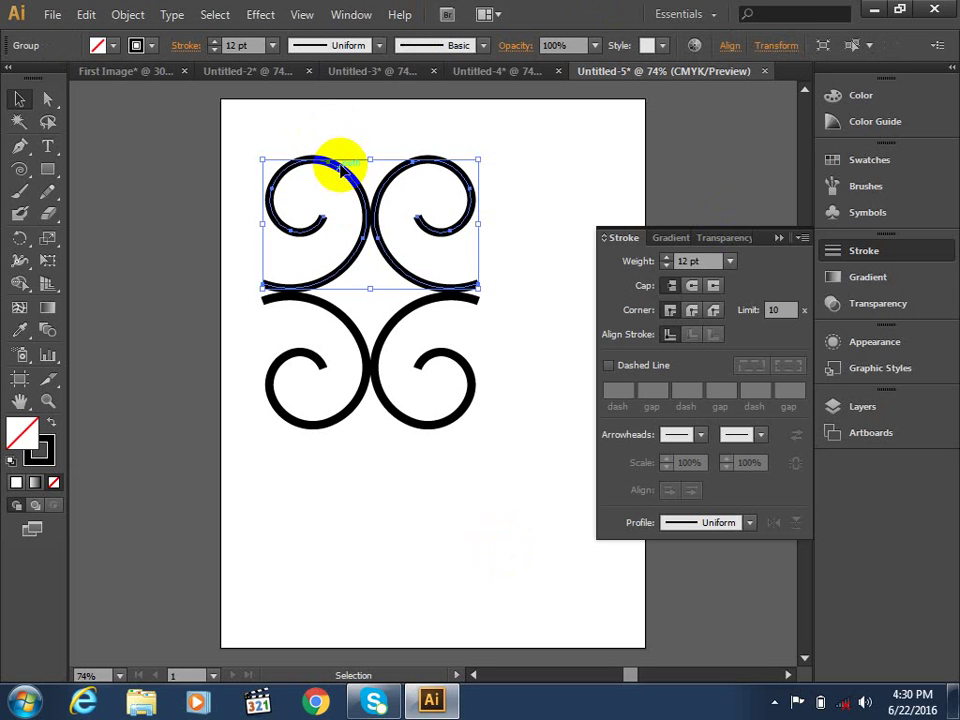
{"action": "left_click", "coordinate": [565, 155]}
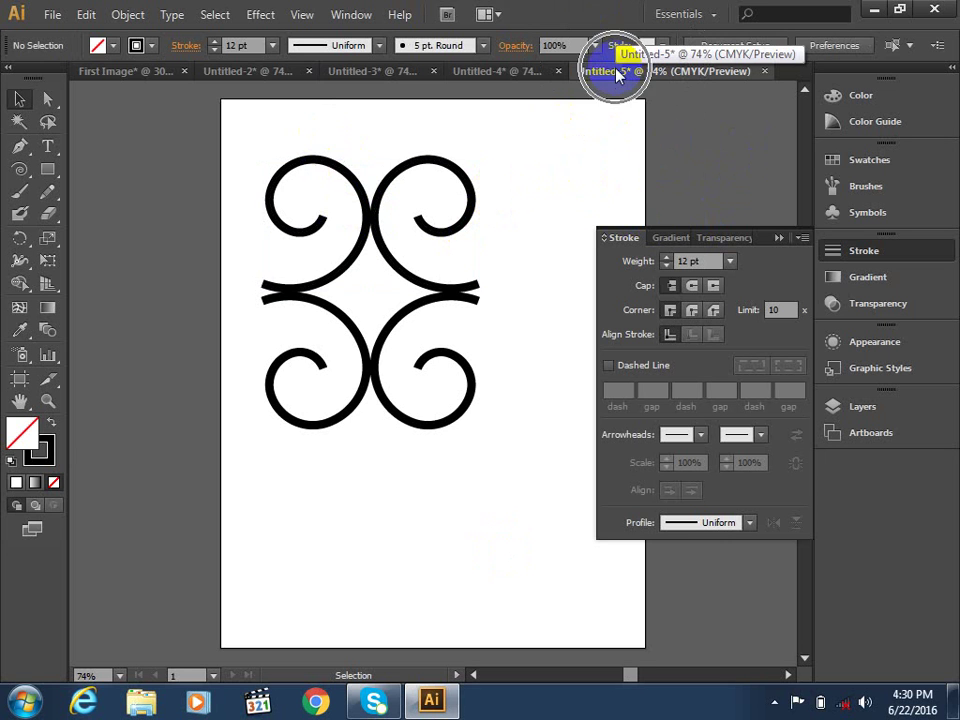
Show the Layers panel (F7) and expand Layer 1 to inspect both spiral groups.
{"action": "key", "text": "F7"}
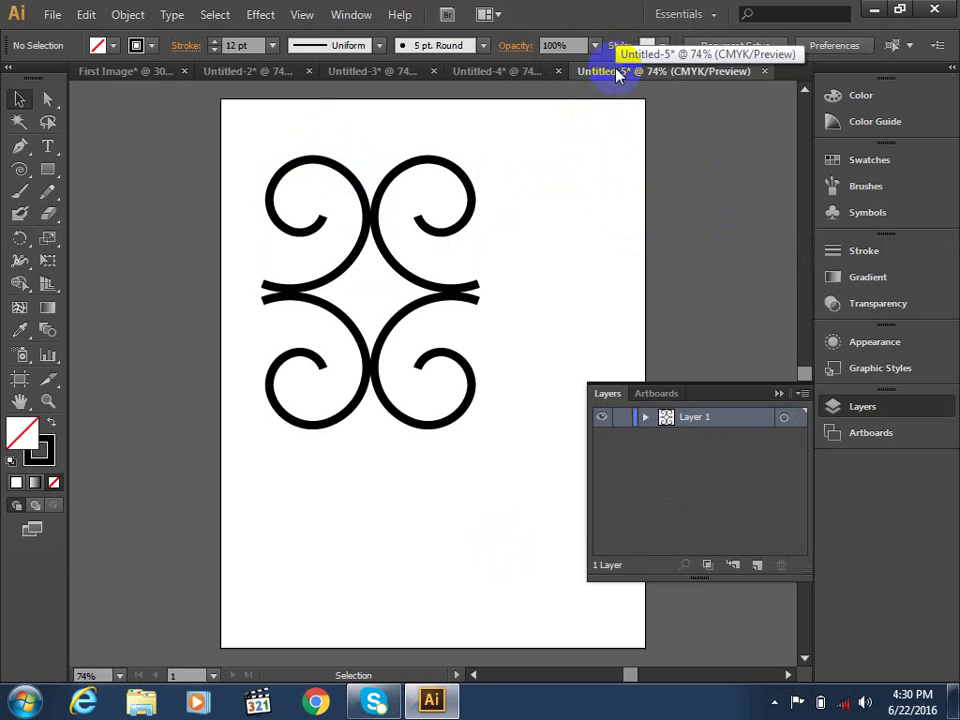
{"action": "left_click", "coordinate": [645, 417]}
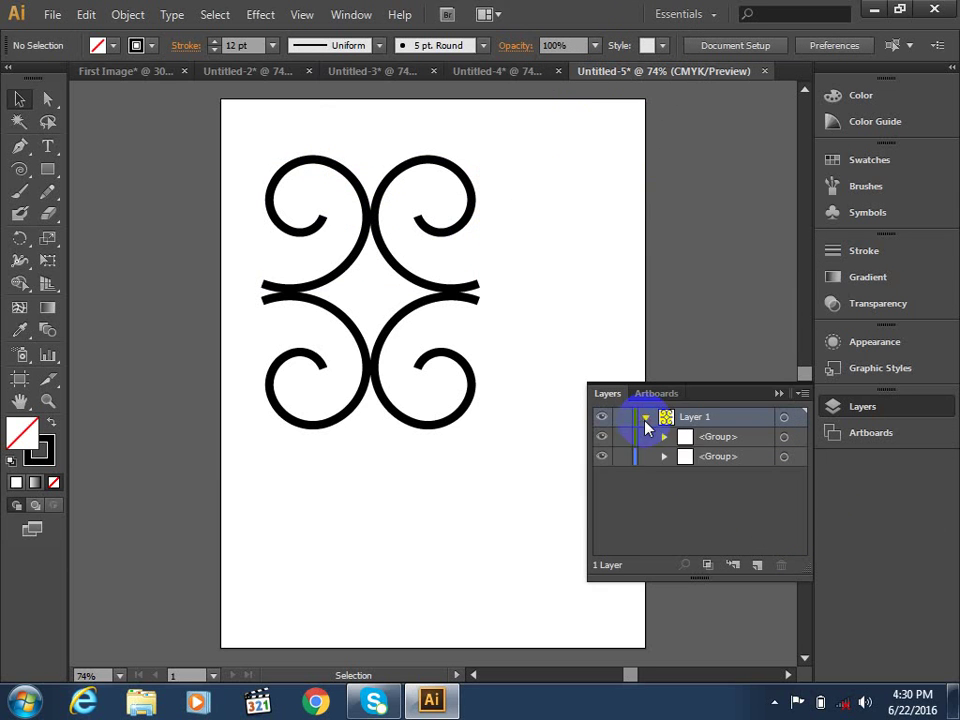
{"action": "left_click", "coordinate": [664, 437]}
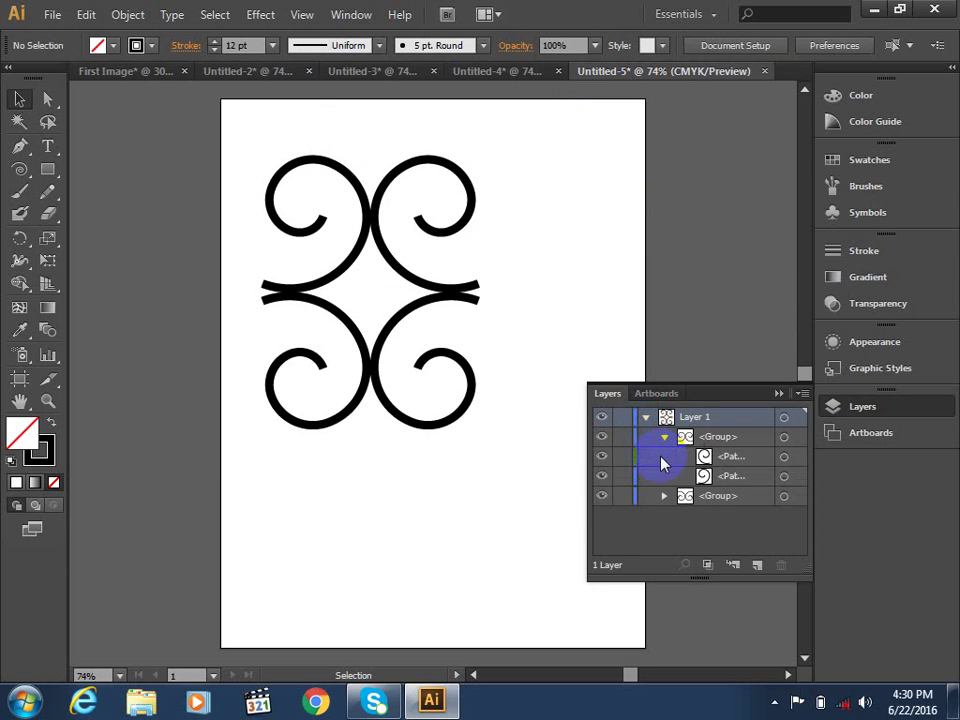
{"action": "left_click", "coordinate": [722, 476]}
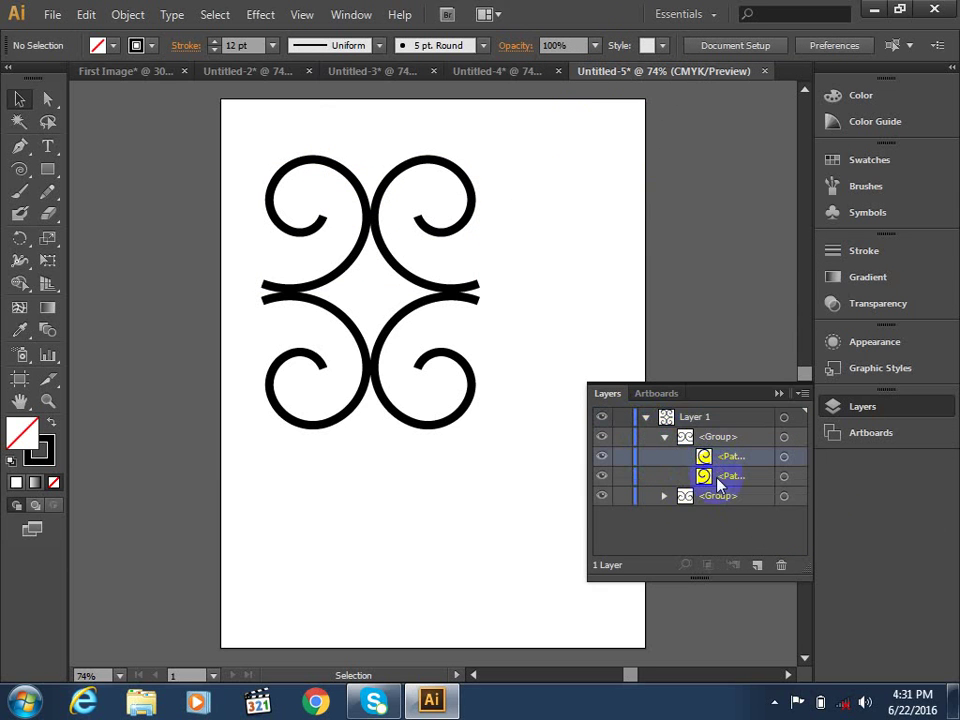
{"action": "left_click", "coordinate": [661, 497]}
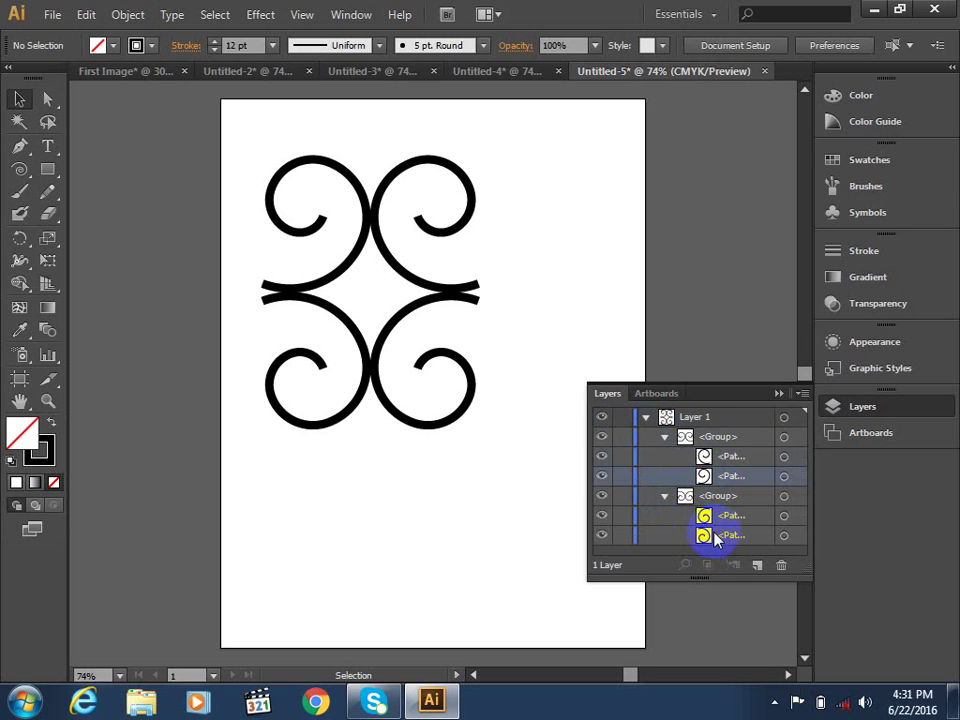
{"action": "left_click", "coordinate": [358, 214]}
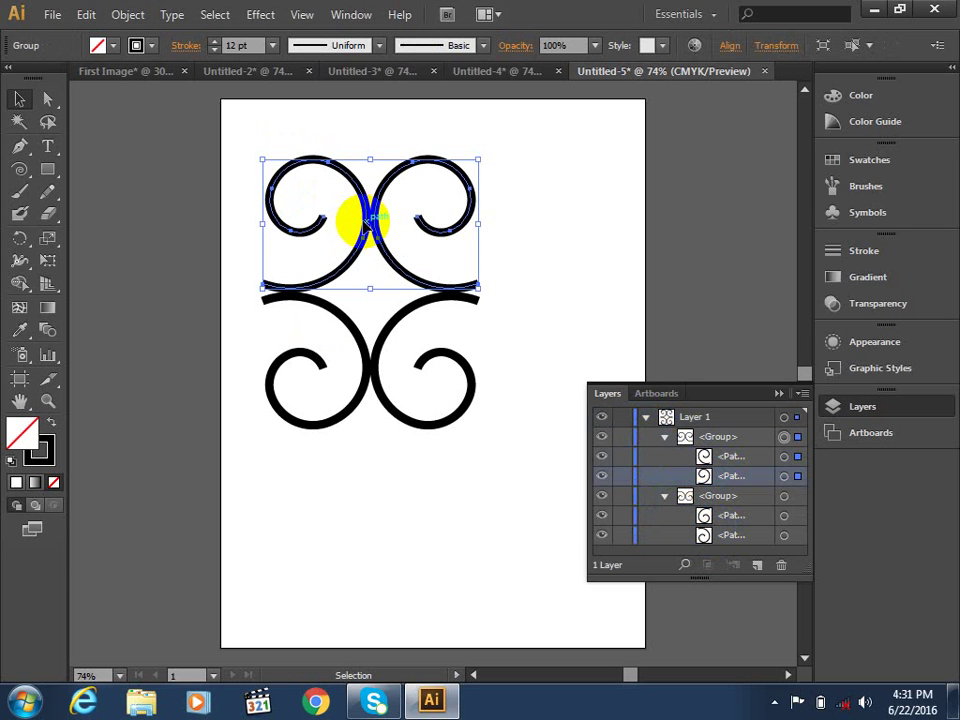
Group both spiral pairs with Ctrl+G, collapse the Layers panel, and select the ornament.
{"action": "left_click_drag", "start_coordinate": [536, 165], "coordinate": [252, 420]}
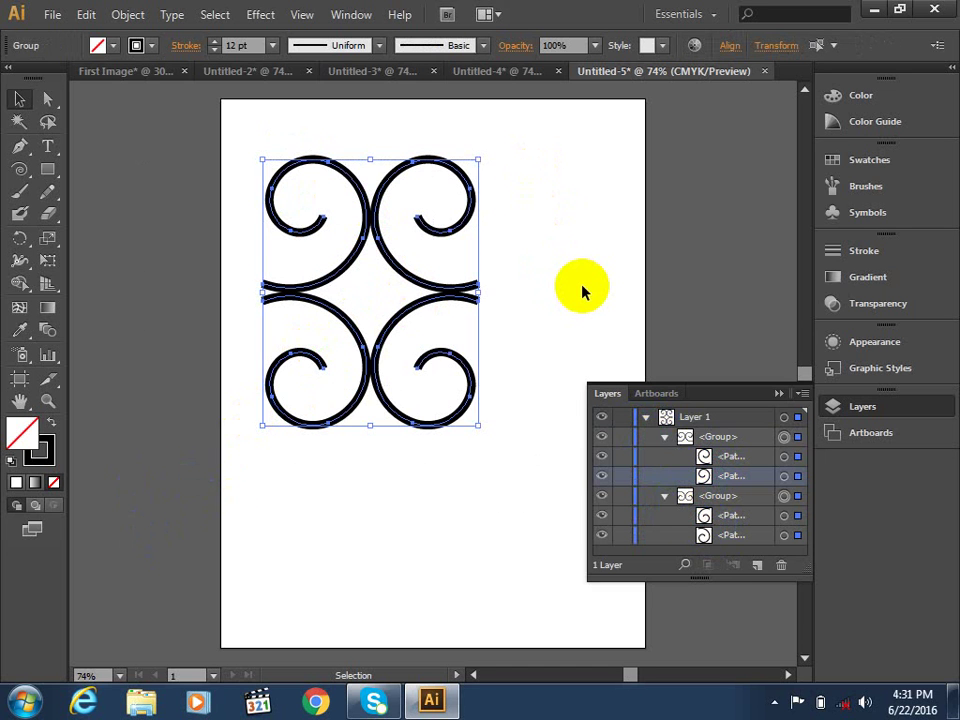
{"action": "key", "text": "ctrl+g"}
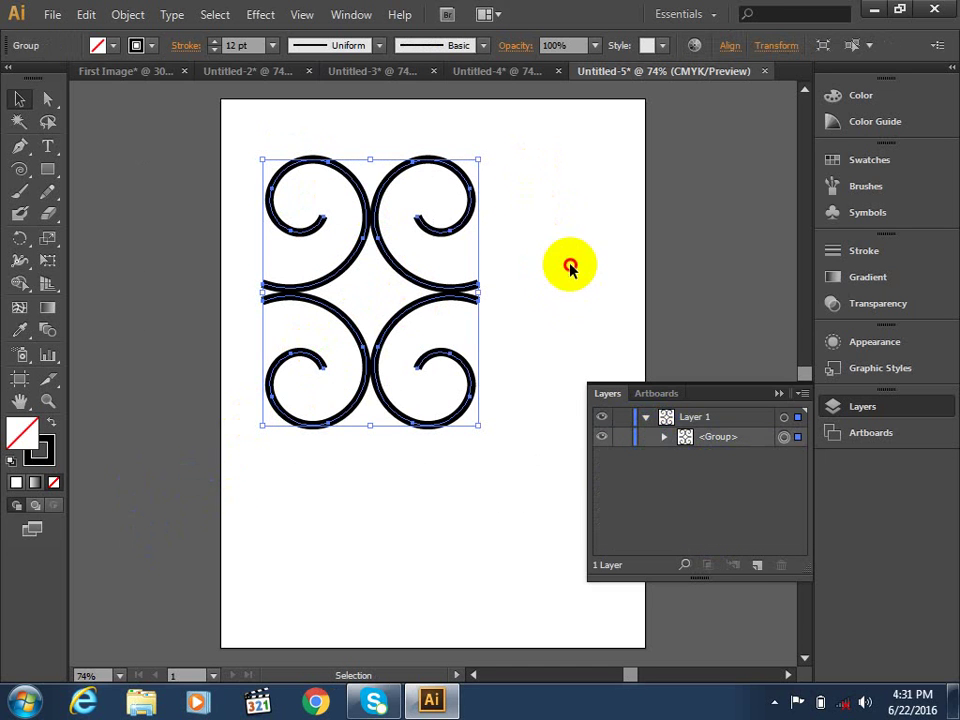
{"action": "left_click", "coordinate": [570, 268]}
{"action": "left_click", "coordinate": [666, 437], "text": "alt"}
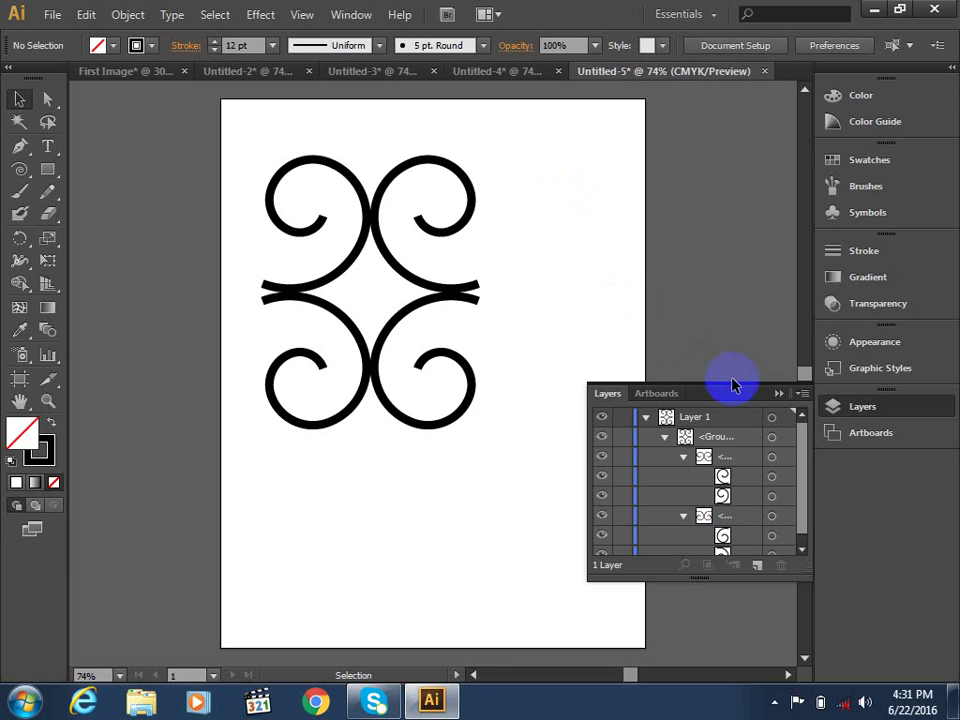
{"action": "left_click", "coordinate": [779, 394]}
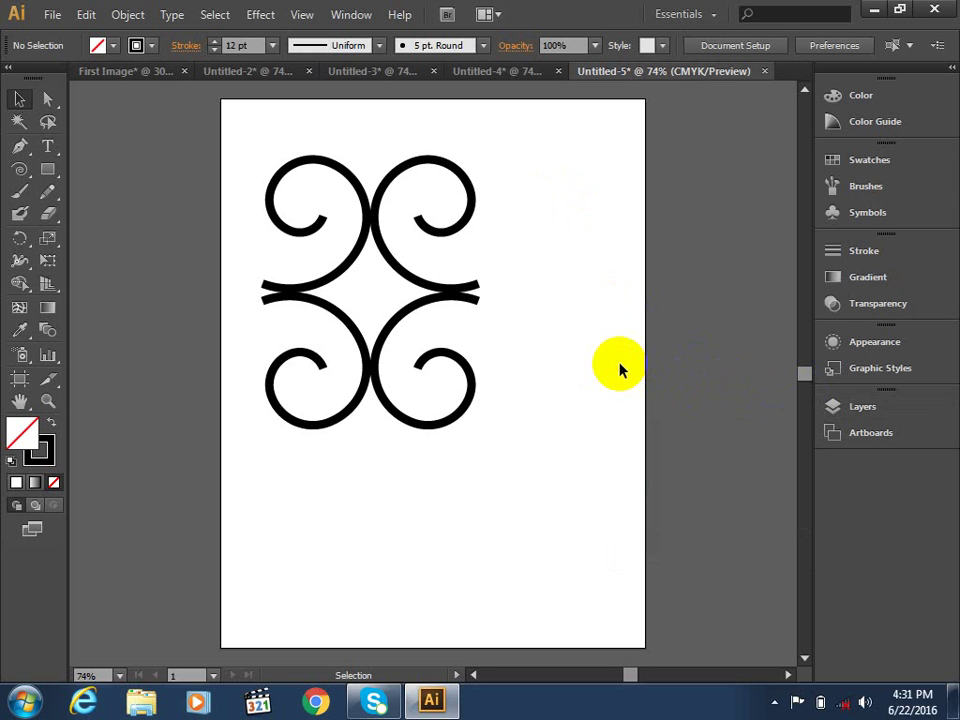
{"action": "left_click", "coordinate": [470, 297]}
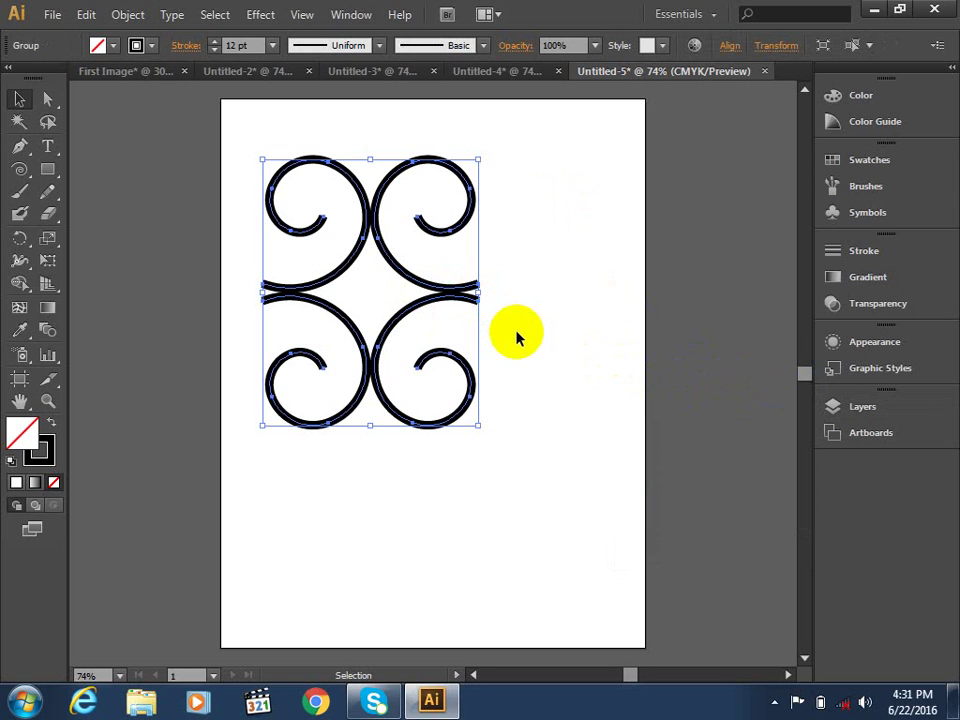
Delete the spiral ornament and switch to the Rectangular Grid Tool.
{"action": "key", "text": "Delete"}
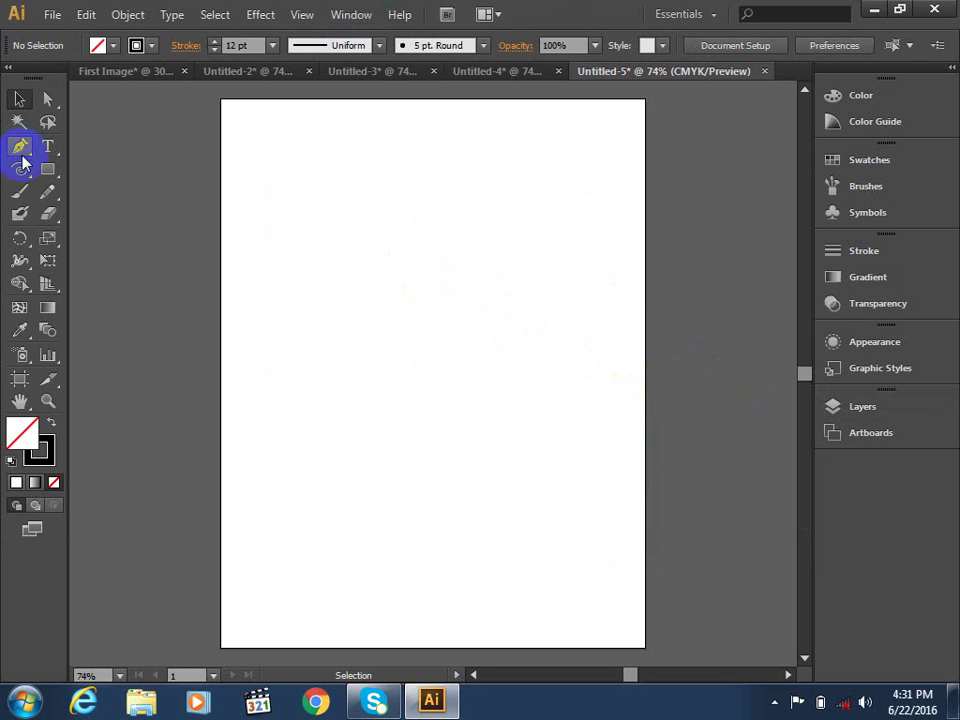
{"action": "left_click", "coordinate": [22, 169]}
{"action": "left_click_drag", "start_coordinate": [22, 169], "coordinate": [101, 210]}
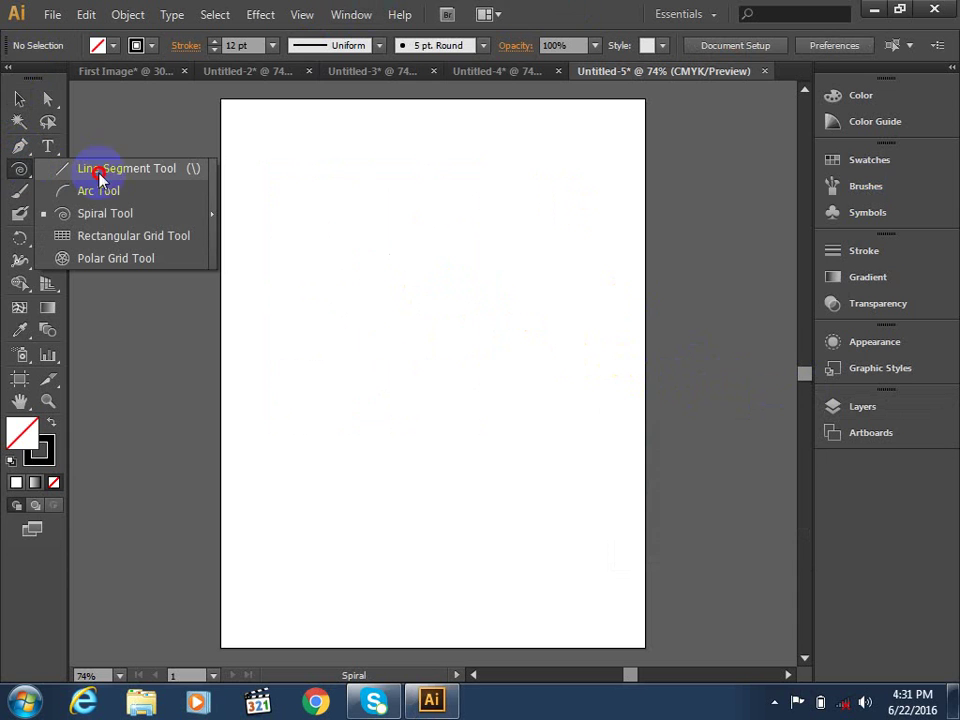
{"action": "left_click", "coordinate": [110, 240]}
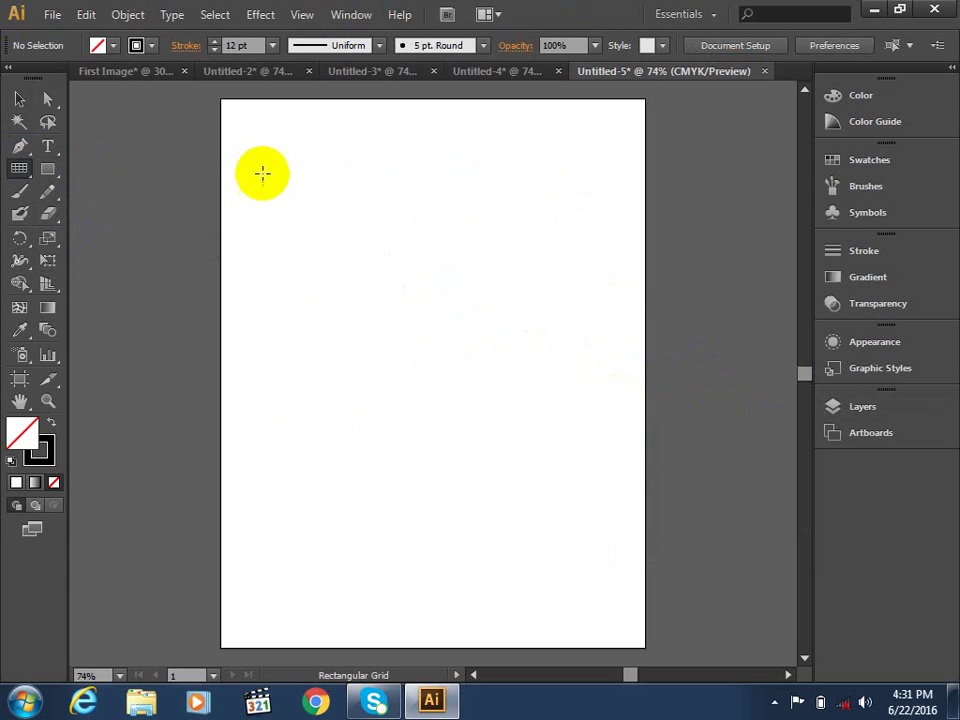
Drag out a rectangular grid about 445 pt across, adjusting rows and columns with arrow keys.
{"action": "left_click_drag", "start_coordinate": [274, 157], "coordinate": [553, 457]}
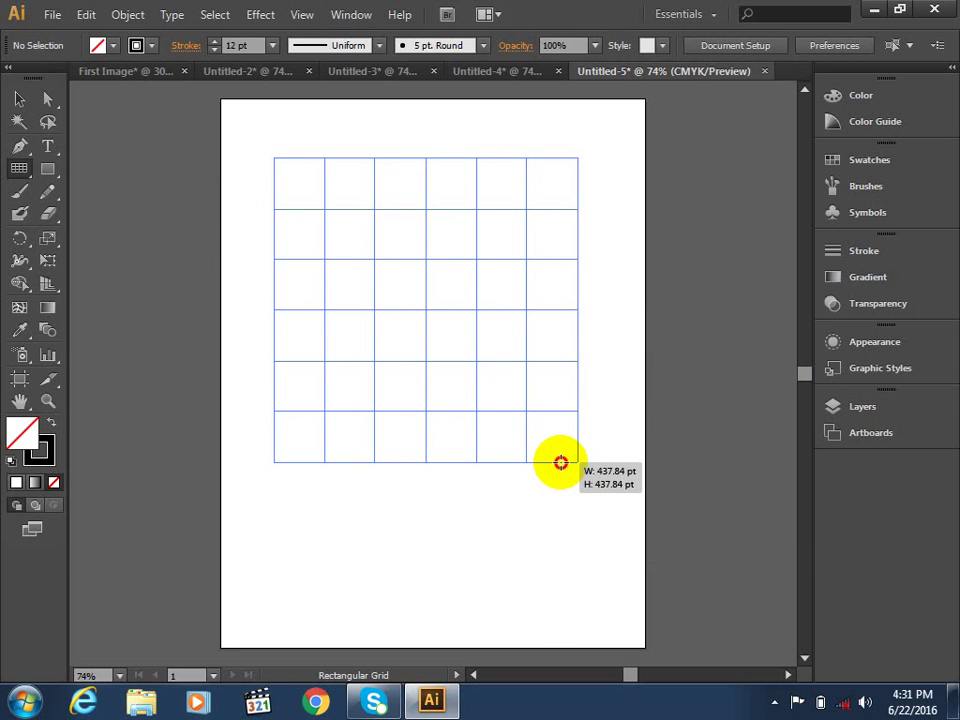
{"action": "left_click_drag", "start_coordinate": [553, 457], "coordinate": [581, 461]}
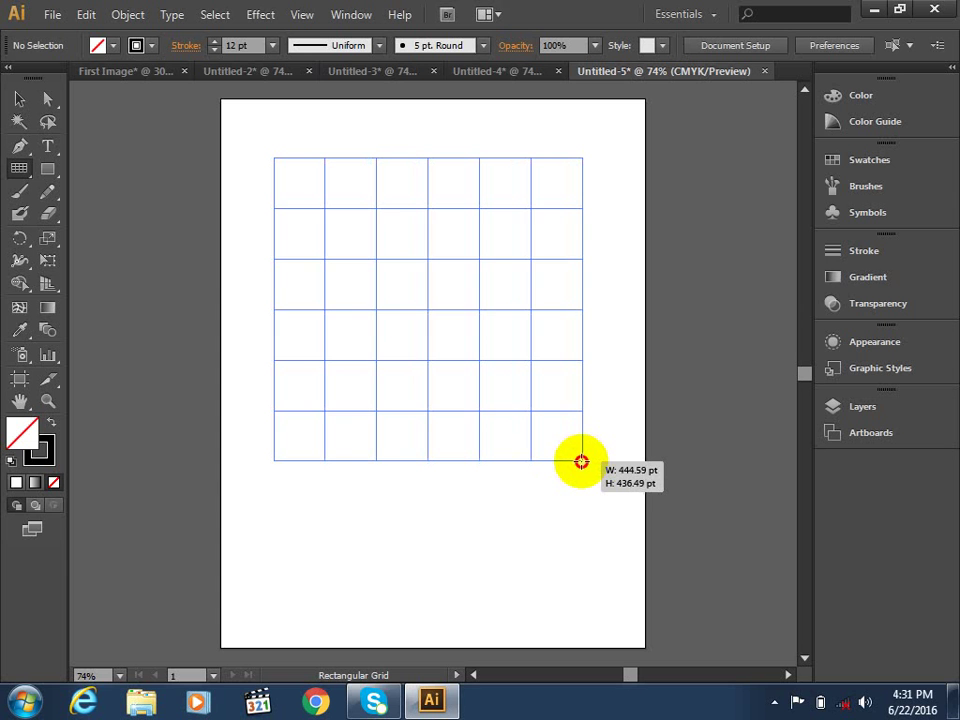
{"action": "key", "text": "Up"}
{"action": "key", "text": "Up"}
{"action": "key", "text": "Up"}
{"action": "key", "text": "Up"}
{"action": "key", "text": "Up"}
{"action": "key", "text": "Up"}
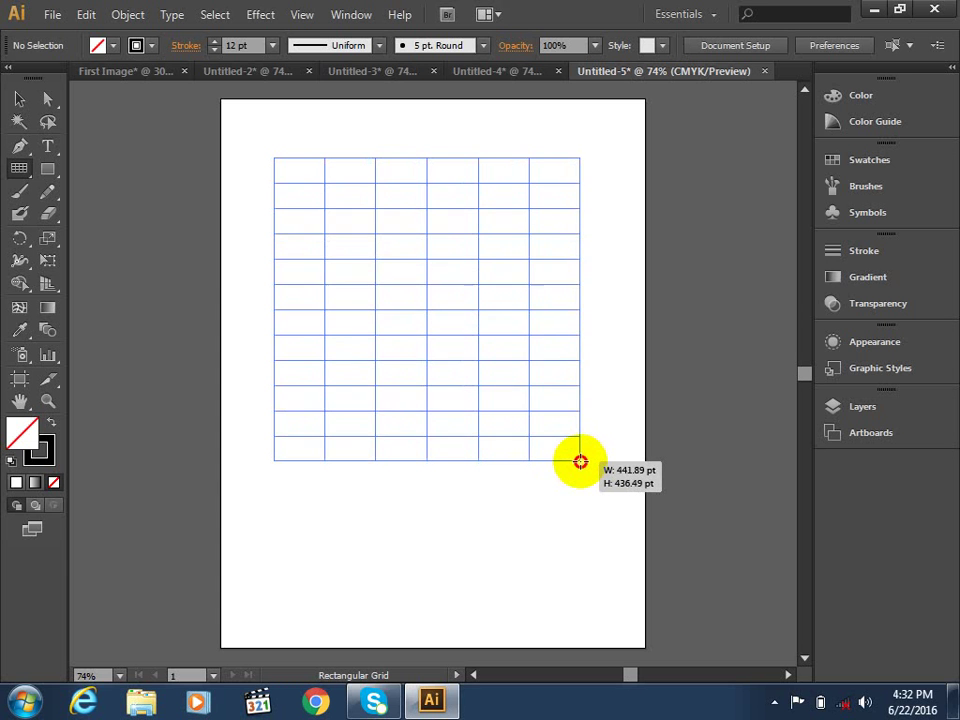
{"action": "key", "text": "Up"}
{"action": "key", "text": "Up"}
{"action": "key", "text": "Up"}
{"action": "key", "text": "Up"}
{"action": "key", "text": "Up"}
{"action": "key", "text": "Up"}
{"action": "left_click_drag", "start_coordinate": [581, 461], "coordinate": [578, 462]}
{"action": "key", "text": "Up"}
{"action": "key", "text": "Up"}
{"action": "key", "text": "Up"}
{"action": "key", "text": "Up"}
{"action": "key", "text": "Up"}
{"action": "key", "text": "Up"}
{"action": "key", "text": "Up"}
{"action": "key", "text": "Up"}
{"action": "key", "text": "Down"}
{"action": "key", "text": "Down"}
{"action": "key", "text": "Down"}
{"action": "key", "text": "Down"}
{"action": "key", "text": "Down"}
{"action": "key", "text": "Down"}
{"action": "key", "text": "Down"}
{"action": "key", "text": "Down"}
{"action": "key", "text": "Down"}
{"action": "key", "text": "Down"}
{"action": "key", "text": "Down"}
{"action": "key", "text": "Down"}
{"action": "key", "text": "Down"}
{"action": "key", "text": "Down"}
{"action": "key", "text": "Down"}
{"action": "key", "text": "Down"}
{"action": "key", "text": "Down"}
{"action": "key", "text": "Down"}
{"action": "key", "text": "Up"}
{"action": "key", "text": "Up"}
{"action": "key", "text": "Up"}
{"action": "key", "text": "Up"}
{"action": "key", "text": "Up"}
{"action": "key", "text": "Up"}
{"action": "key", "text": "Up"}
{"action": "key", "text": "Right"}
{"action": "key", "text": "Right"}
{"action": "key", "text": "Right"}
{"action": "key", "text": "Right"}
{"action": "key", "text": "Right"}
{"action": "key", "text": "Right"}
{"action": "key", "text": "Right"}
{"action": "key", "text": "Right"}
{"action": "key", "text": "Right"}
{"action": "key", "text": "Left"}
{"action": "key", "text": "Left"}
{"action": "key", "text": "Left"}
{"action": "key", "text": "Left"}
{"action": "key", "text": "Left"}
{"action": "key", "text": "Left"}
{"action": "key", "text": "Left"}
{"action": "key", "text": "Left"}
{"action": "key", "text": "Right"}
{"action": "key", "text": "Right"}
{"action": "key", "text": "Right"}
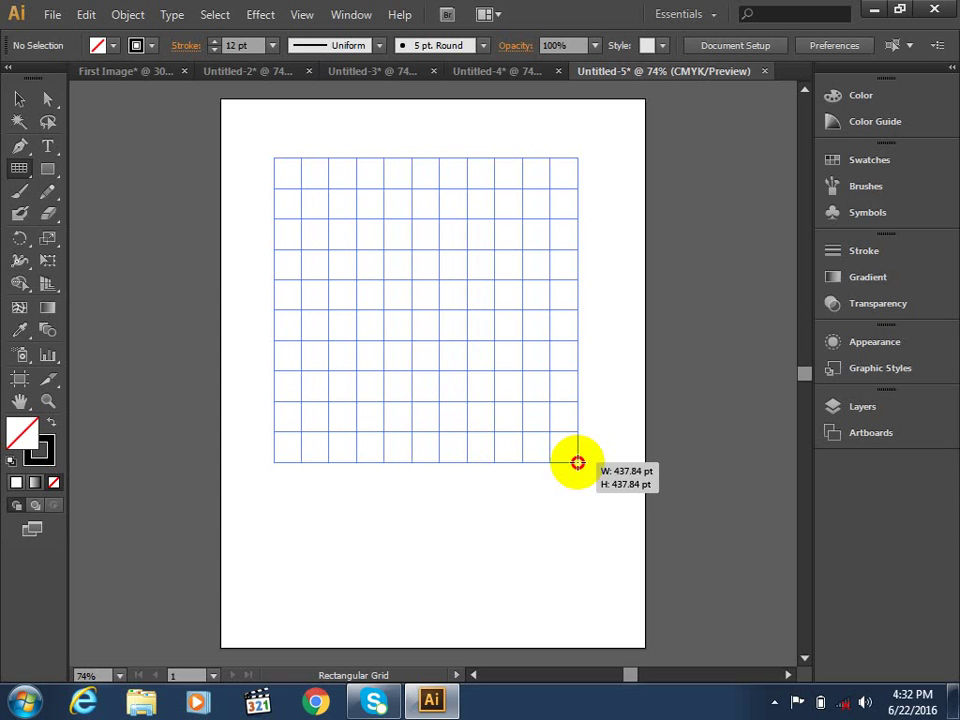
Resize the grid to about 416 by 435 pt with 13 rows, then delete it.
{"action": "left_click_drag", "start_coordinate": [578, 462], "coordinate": [560, 438]}
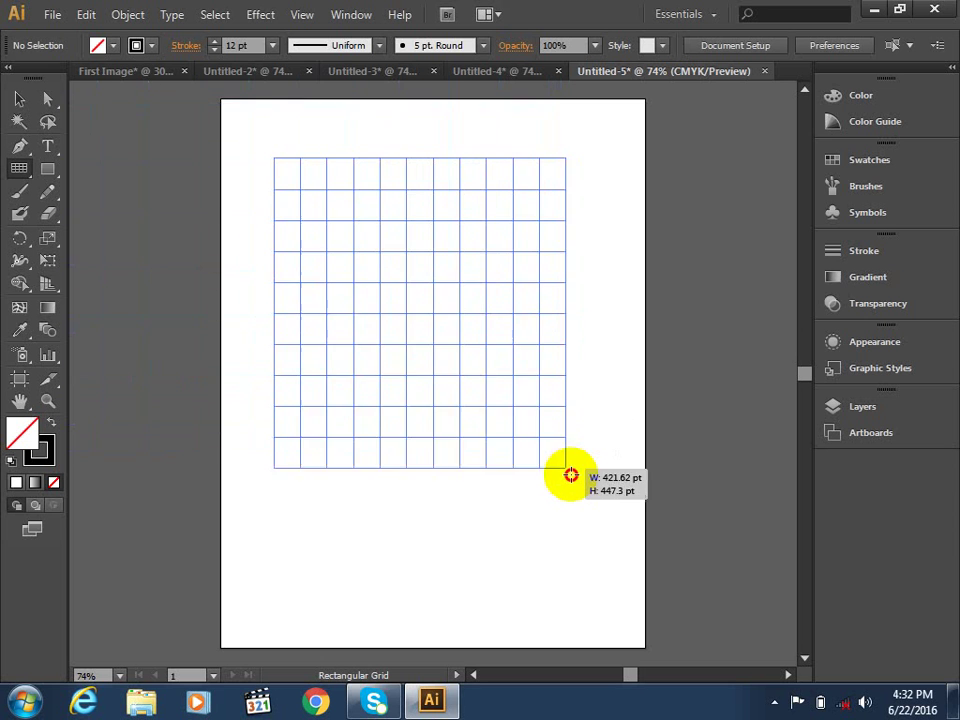
{"action": "left_click_drag", "start_coordinate": [560, 438], "coordinate": [563, 460]}
{"action": "key", "text": "Up"}
{"action": "key", "text": "Up"}
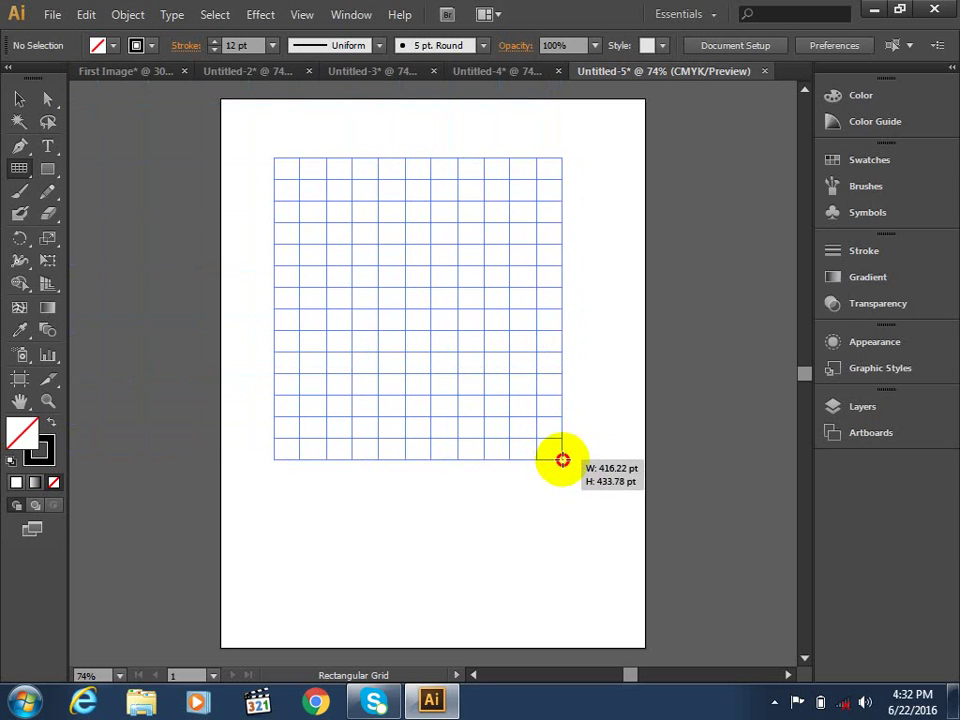
{"action": "key", "text": "Up"}
{"action": "left_click_drag", "start_coordinate": [563, 460], "coordinate": [564, 460]}
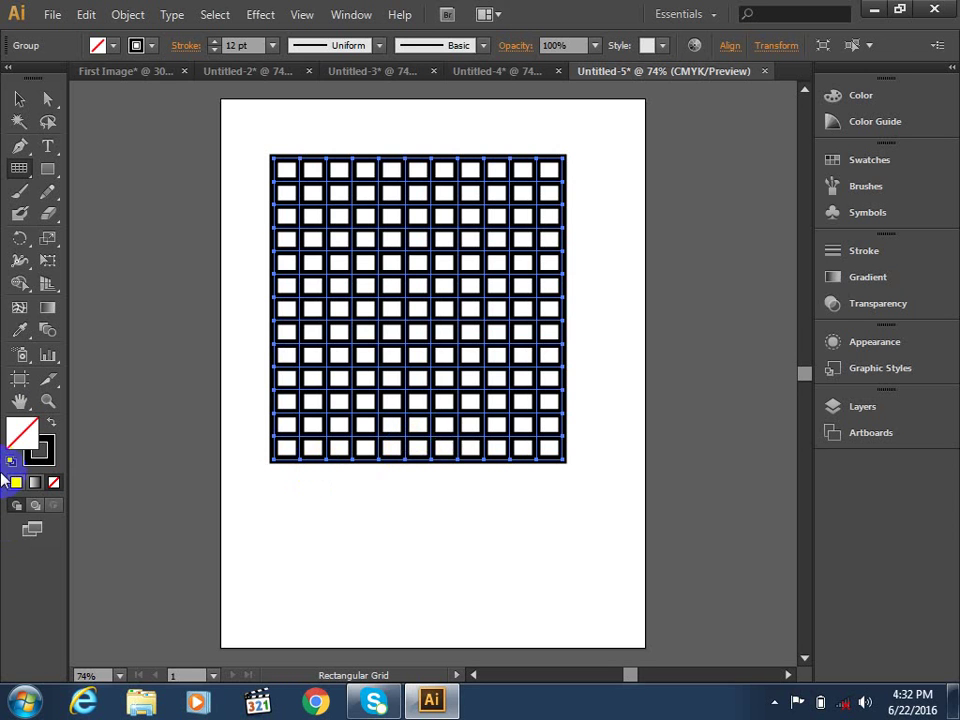
{"action": "left_click", "coordinate": [14, 432]}
{"action": "key", "text": "Delete"}
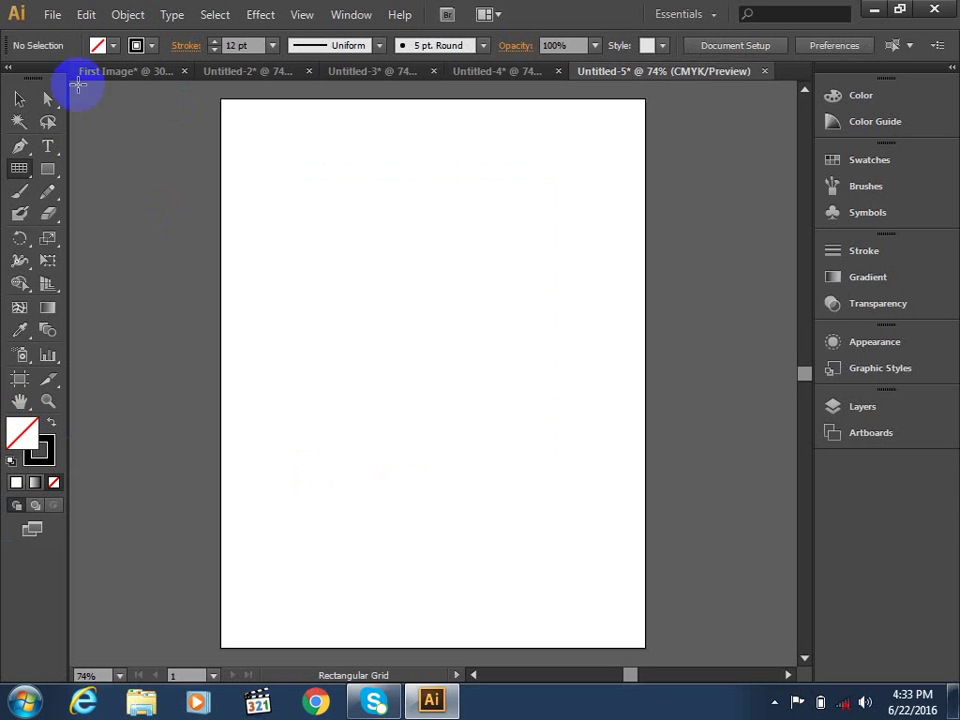
Draw a roughly 300 pt polar grid, adjusting concentric rings and adding many radial dividers.
{"action": "mouse_move", "coordinate": [19, 168]}
{"action": "left_mouse_down"}
{"action": "mouse_move", "coordinate": [143, 215]}
{"action": "mouse_move", "coordinate": [131, 259]}
{"action": "left_mouse_up"}
{"action": "left_click_drag", "start_coordinate": [346, 247], "coordinate": [526, 407]}
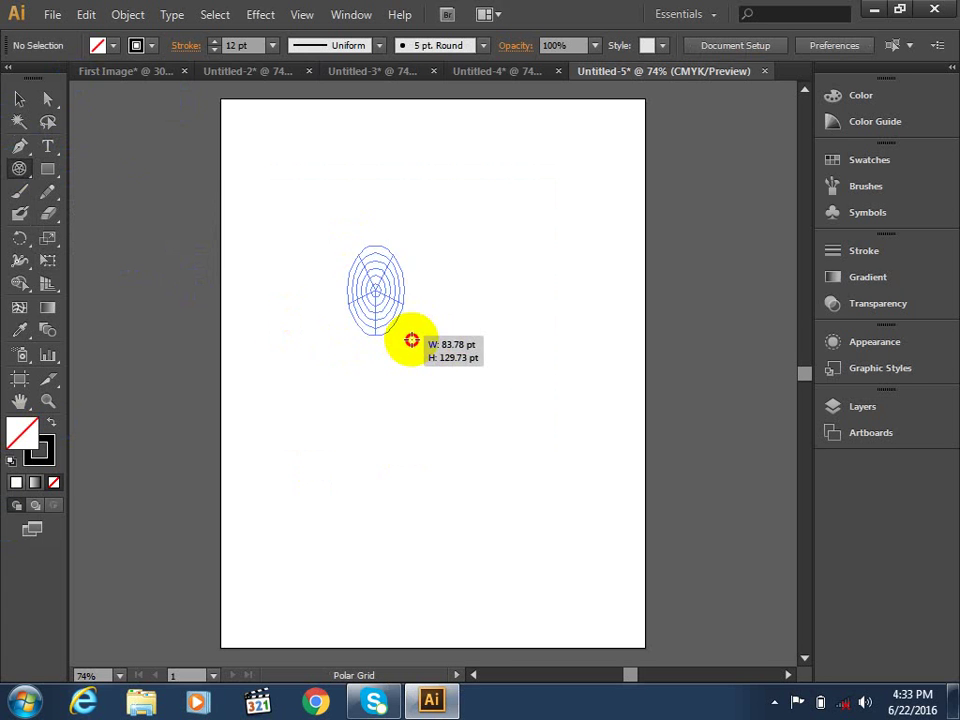
{"action": "key", "text": "Up"}
{"action": "key", "text": "Up"}
{"action": "key", "text": "Up"}
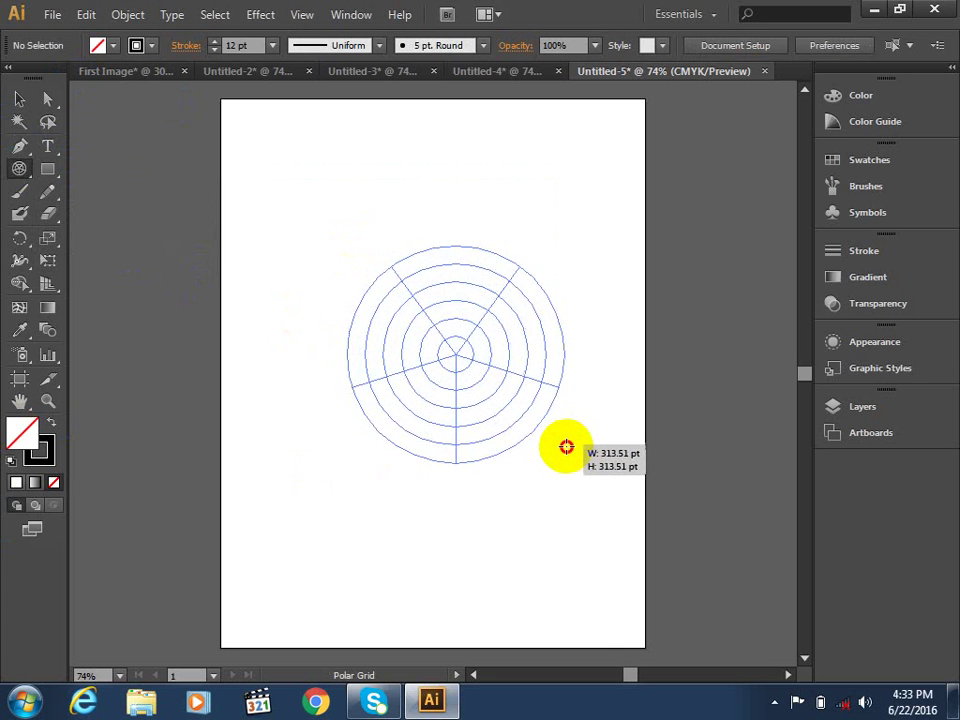
{"action": "left_click_drag", "start_coordinate": [526, 407], "coordinate": [554, 450]}
{"action": "key", "text": "Up"}
{"action": "key", "text": "Up"}
{"action": "key", "text": "Up"}
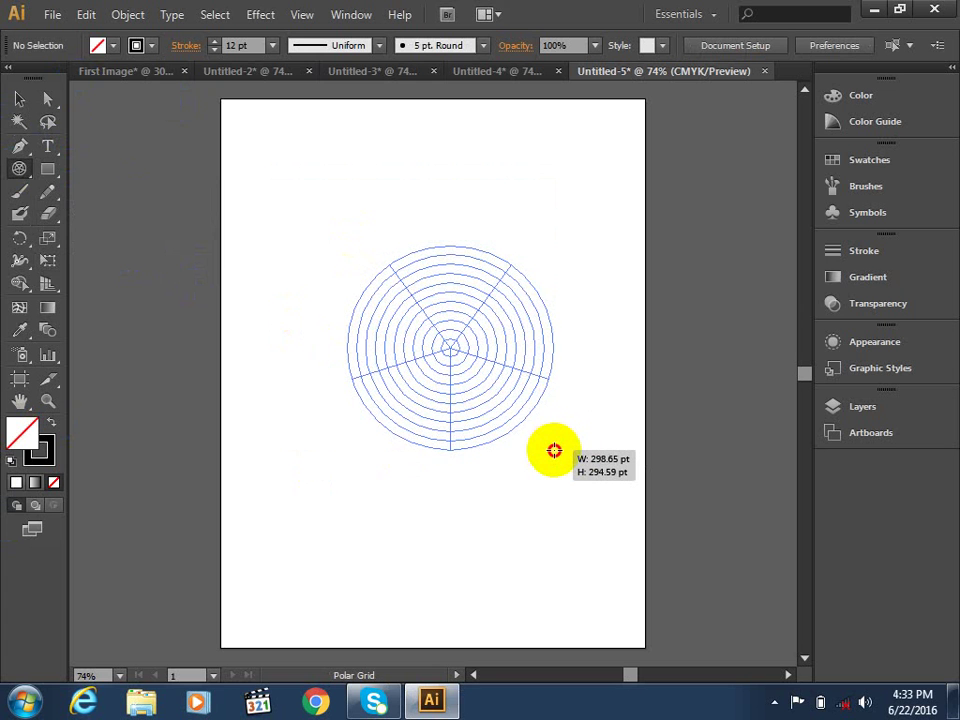
{"action": "key", "text": "Down"}
{"action": "key", "text": "Down"}
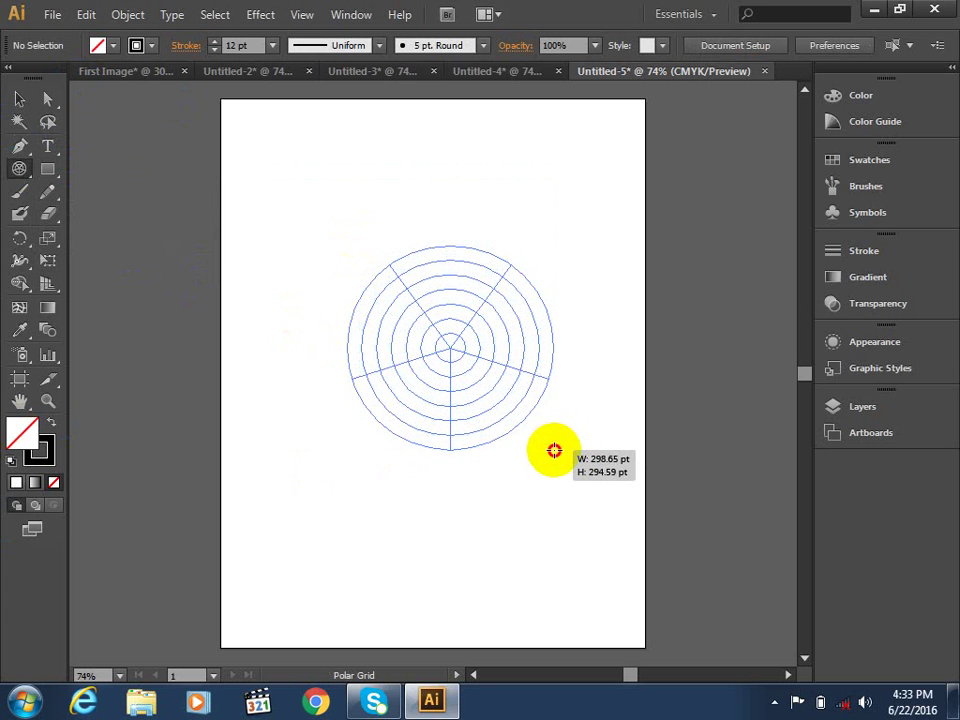
{"action": "key", "text": "Down"}
{"action": "key", "text": "Down"}
{"action": "key", "text": "Down"}
{"action": "key", "text": "Up"}
{"action": "key", "text": "Up"}
{"action": "key", "text": "Up"}
{"action": "key", "text": "Right"}
{"action": "key", "text": "Right"}
{"action": "key", "text": "Right"}
{"action": "key", "text": "Right"}
{"action": "key", "text": "Right"}
{"action": "key", "text": "Right"}
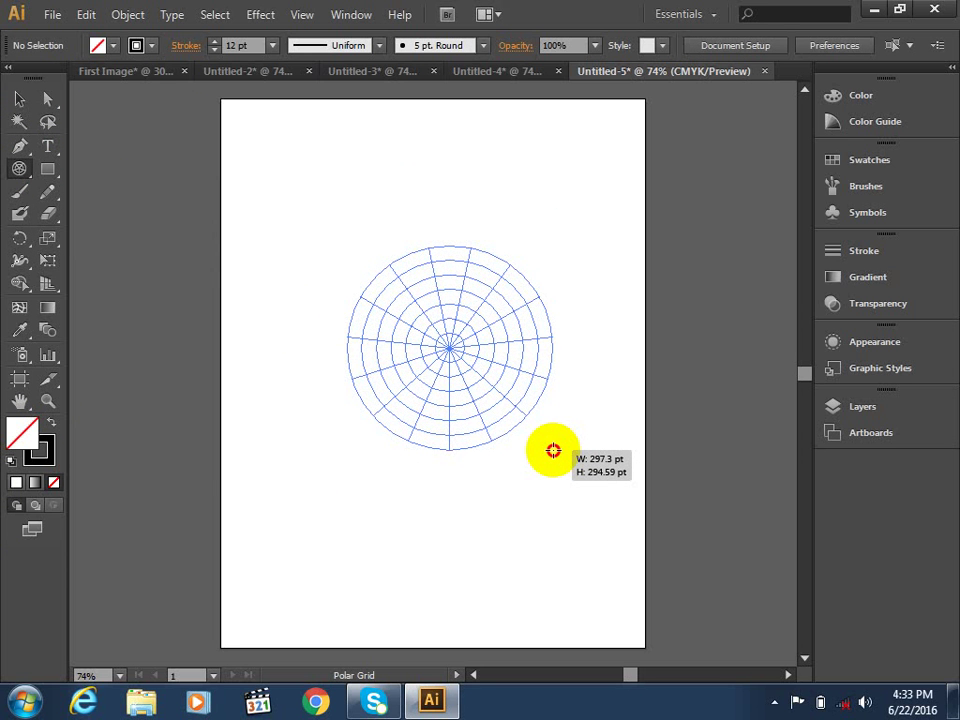
{"action": "key", "text": "Right"}
{"action": "key", "text": "Right"}
{"action": "key", "text": "Right"}
{"action": "key", "text": "Right"}
{"action": "key", "text": "Right"}
{"action": "key", "text": "Right"}
{"action": "key", "text": "Right"}
{"action": "key", "text": "Right"}
{"action": "key", "text": "Right"}
{"action": "key", "text": "Right"}
{"action": "key", "text": "Right"}
{"action": "key", "text": "Right"}
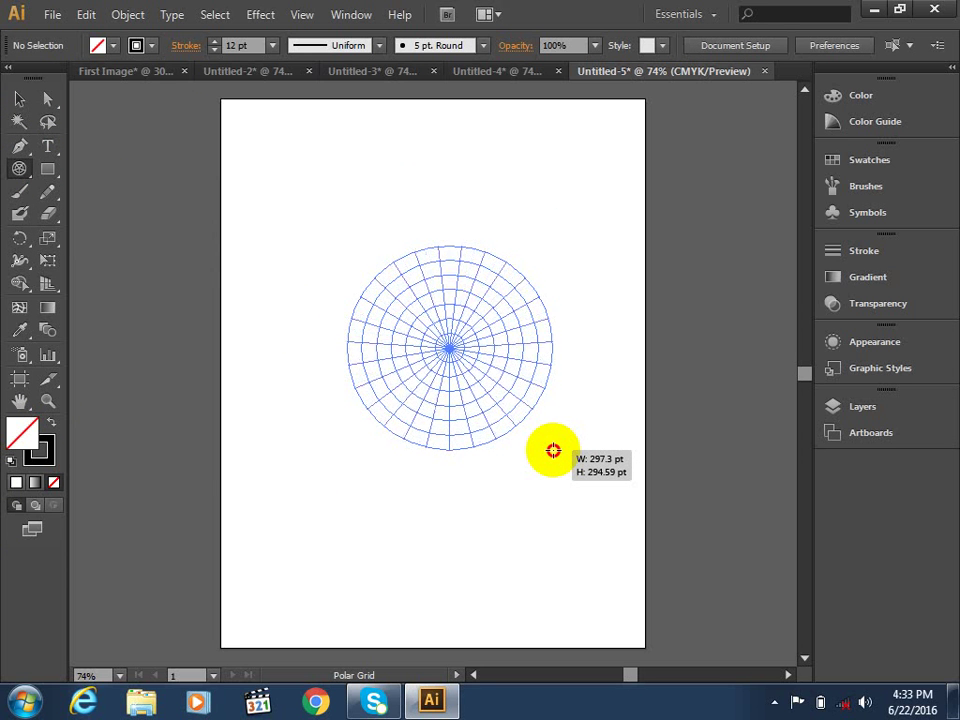
{"action": "key", "text": "Right"}
{"action": "key", "text": "Right"}
{"action": "key", "text": "Right"}
{"action": "key", "text": "Right"}
{"action": "key", "text": "Right"}
{"action": "key", "text": "Right"}
{"action": "key", "text": "Right"}
{"action": "key", "text": "Right"}
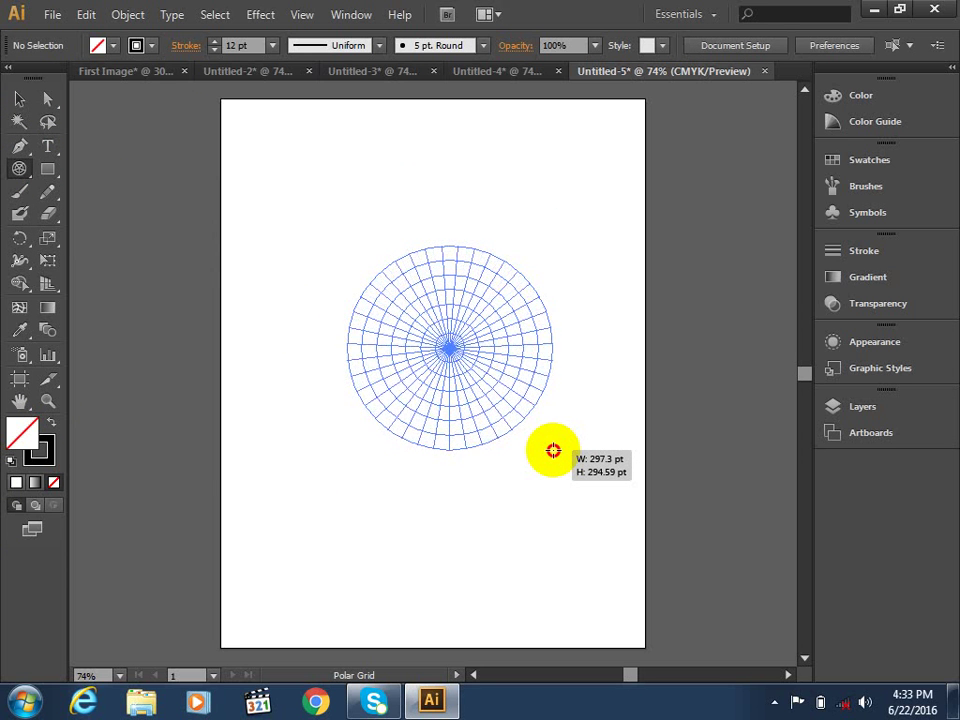
{"action": "left_click_drag", "start_coordinate": [553, 450], "coordinate": [552, 451]}
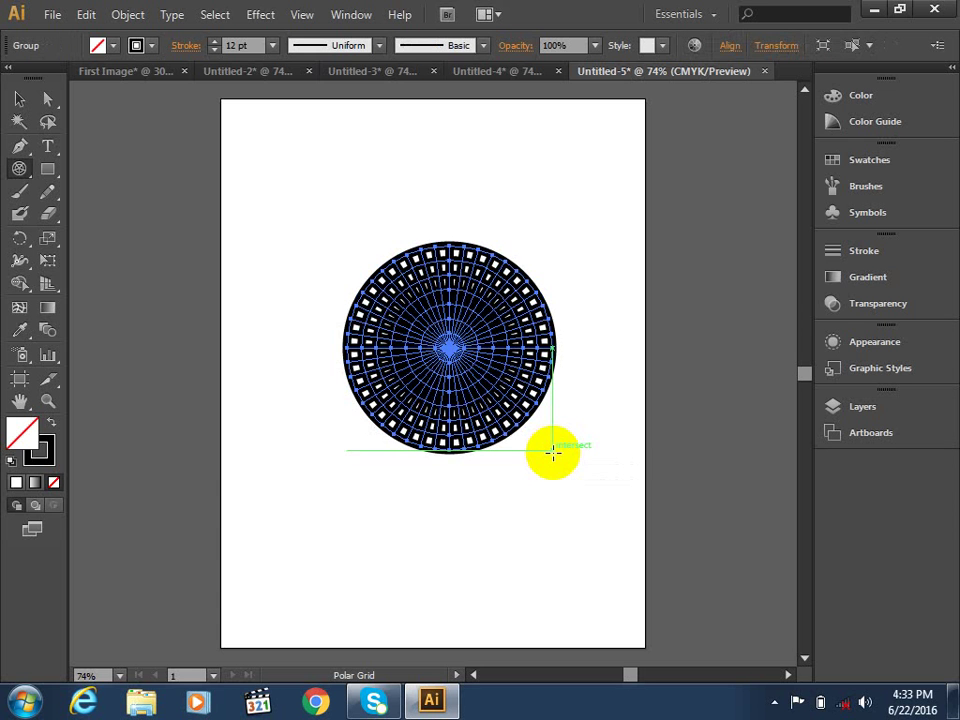
Select the polar grid and set its stroke weight to 5 pt.
{"action": "left_click", "coordinate": [19, 99]}
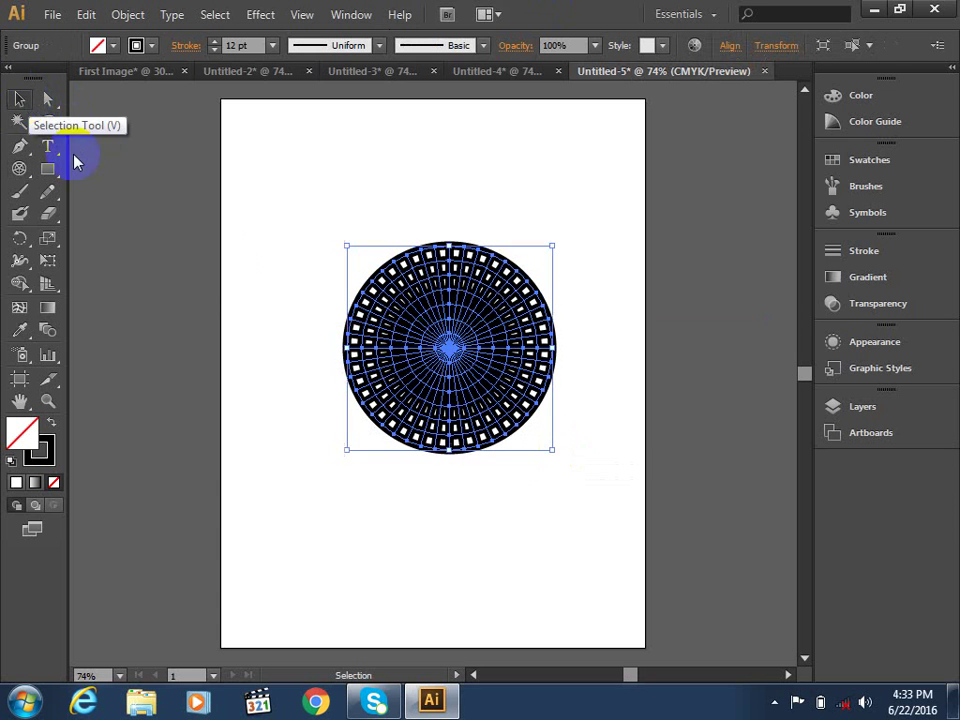
{"action": "left_click", "coordinate": [222, 283]}
{"action": "left_click", "coordinate": [489, 317]}
{"action": "left_click", "coordinate": [287, 385]}
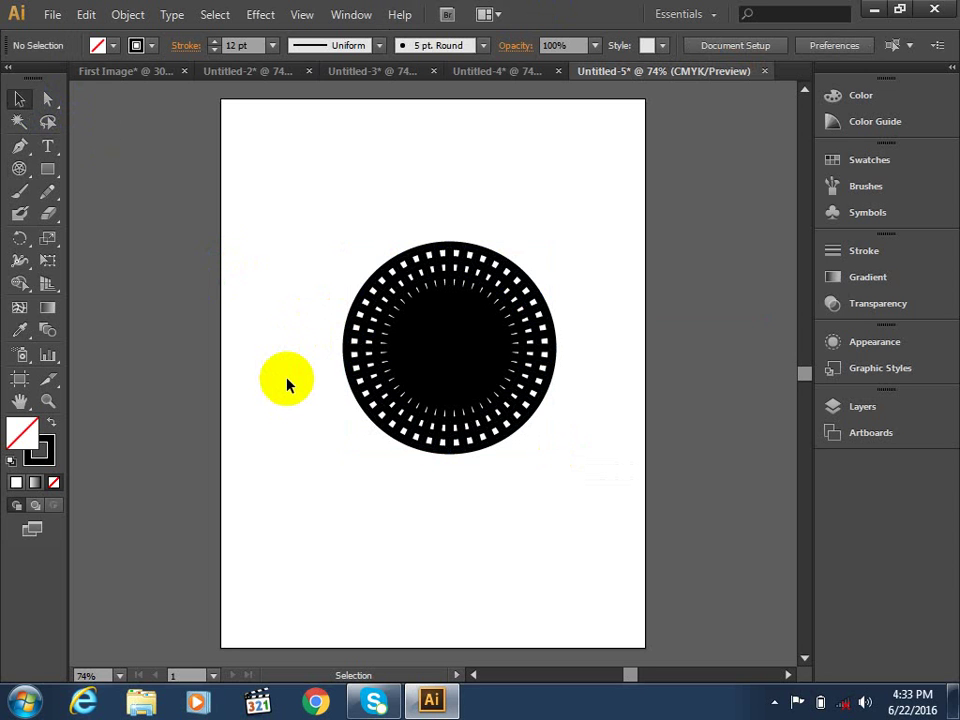
{"action": "left_click", "coordinate": [418, 414]}
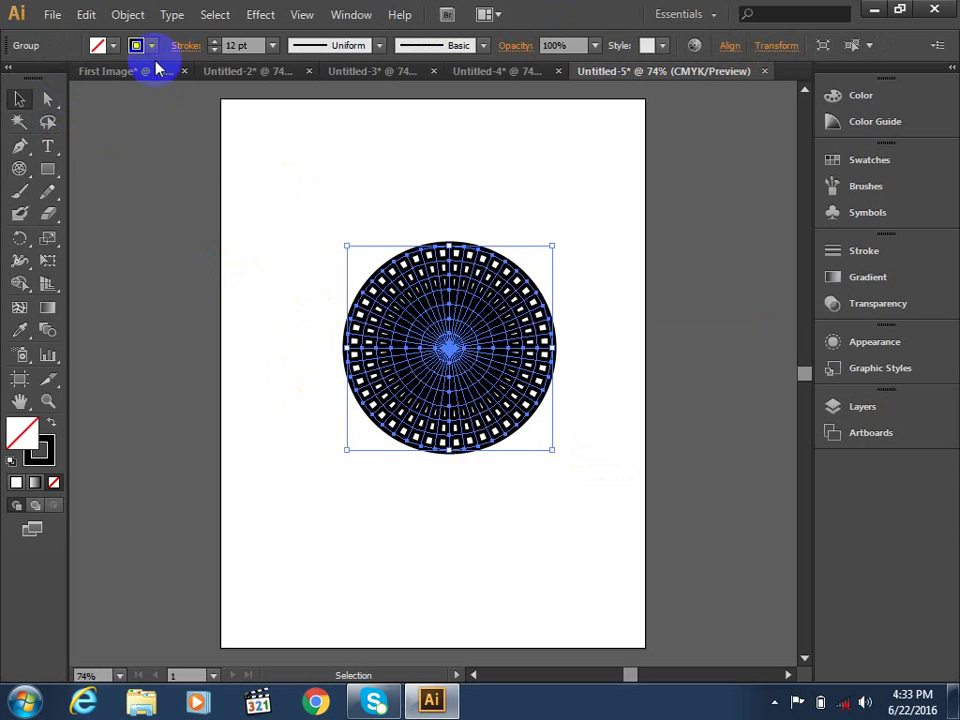
{"action": "left_click", "coordinate": [272, 45]}
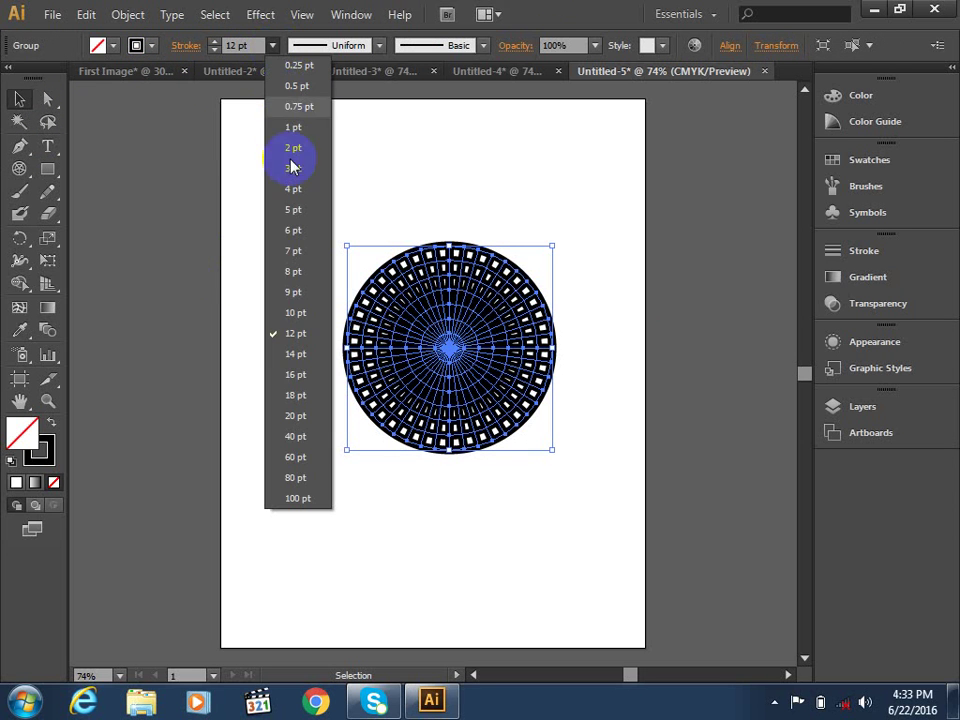
{"action": "left_click", "coordinate": [294, 209]}
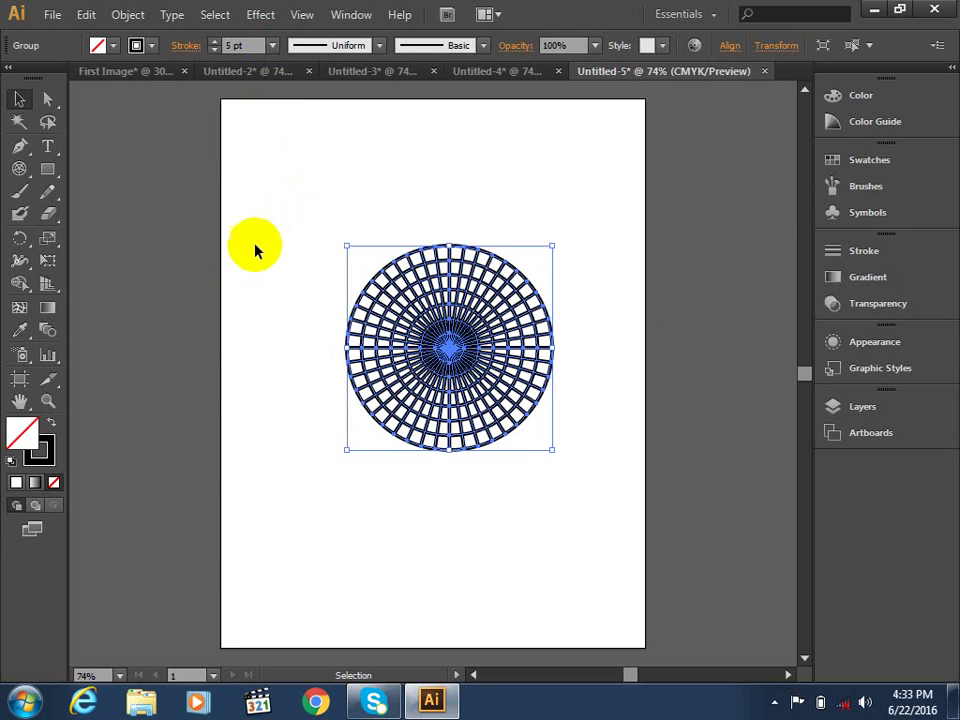
{"action": "left_click", "coordinate": [231, 385]}
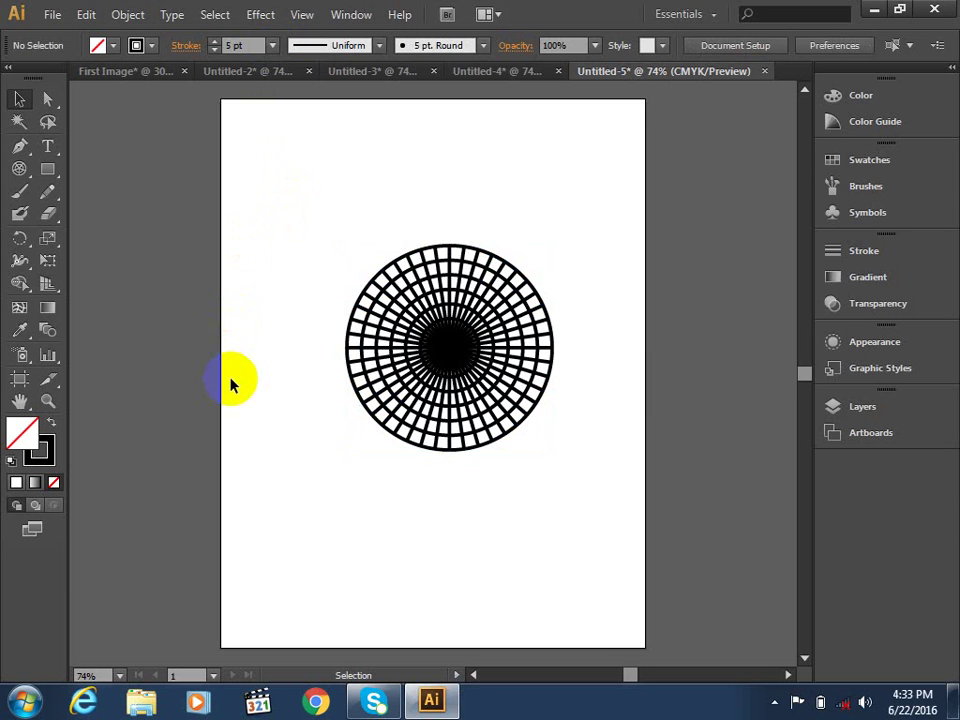
Delete the radial circle artwork and bring the whole artboard back into view.
{"action": "left_click_drag", "start_coordinate": [262, 157], "coordinate": [683, 408]}
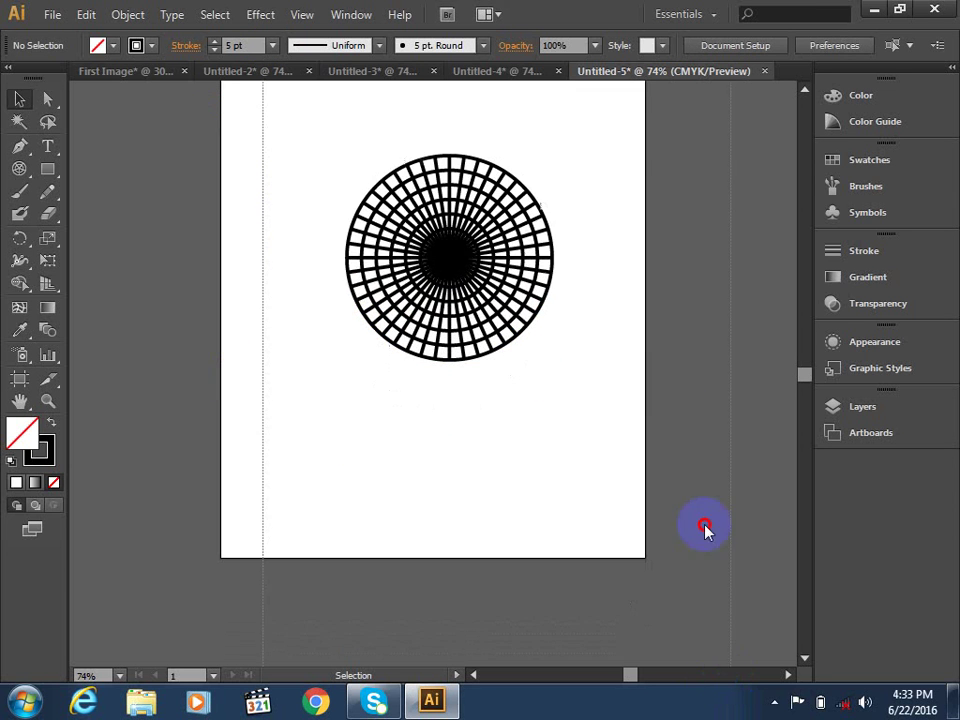
{"action": "key", "text": "Delete"}
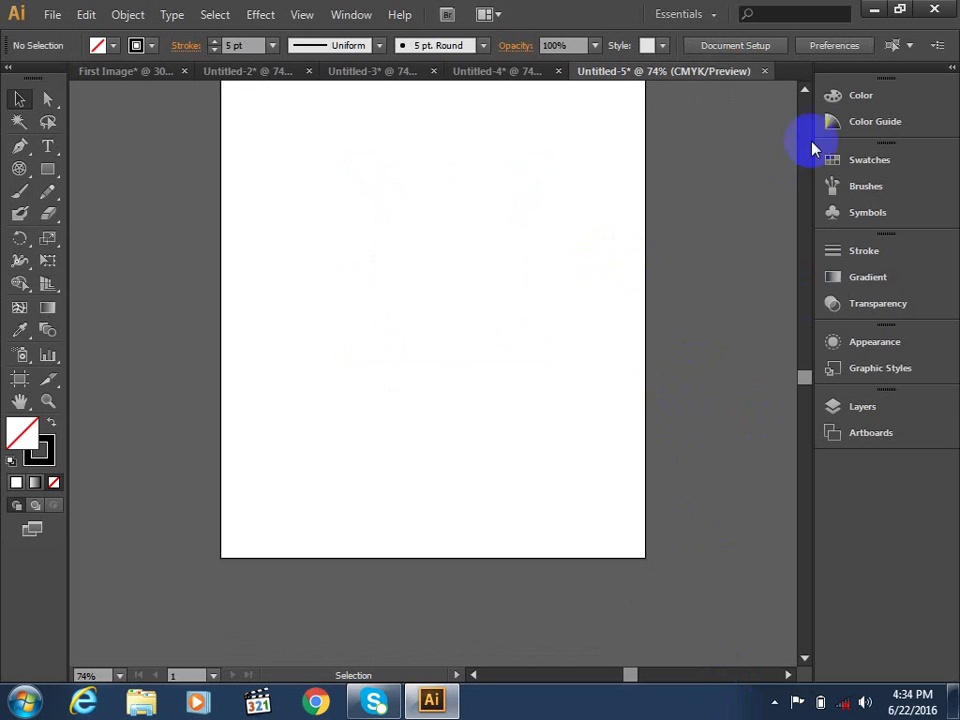
{"action": "left_click", "coordinate": [805, 91]}
{"action": "left_click", "coordinate": [805, 91]}
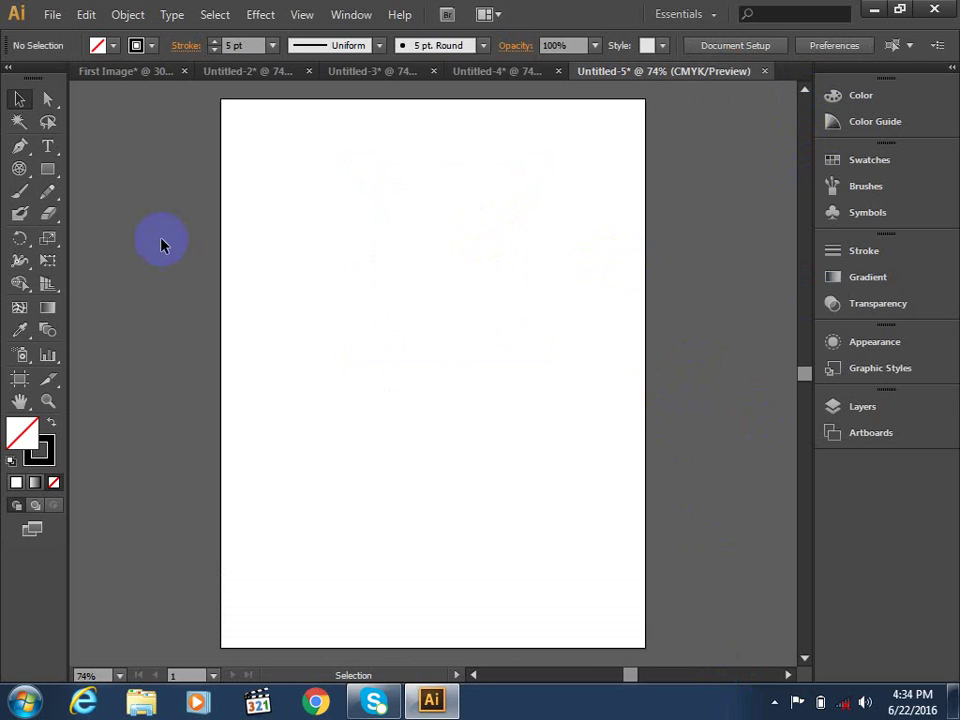
Draw an unfilled rectangle, about 316 × 245 pt, in the upper middle of the artboard.
{"action": "left_click_drag", "start_coordinate": [56, 175], "coordinate": [110, 175]}
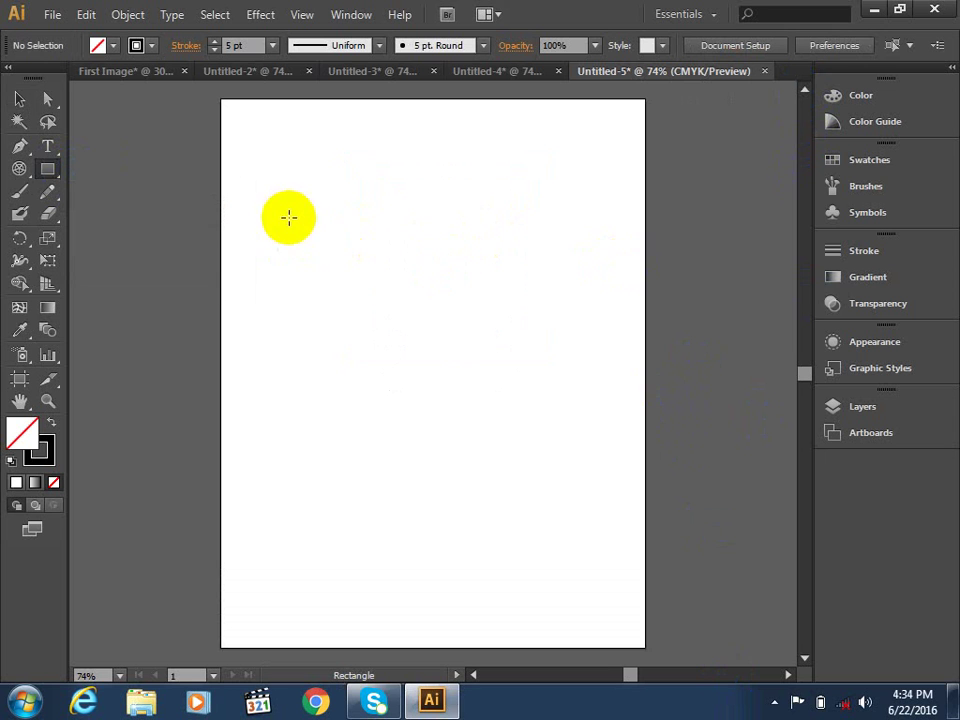
{"action": "mouse_move", "coordinate": [289, 216]}
{"action": "left_mouse_down"}
{"action": "mouse_move", "coordinate": [514, 407]}
{"action": "mouse_move", "coordinate": [549, 413]}
{"action": "left_mouse_up"}
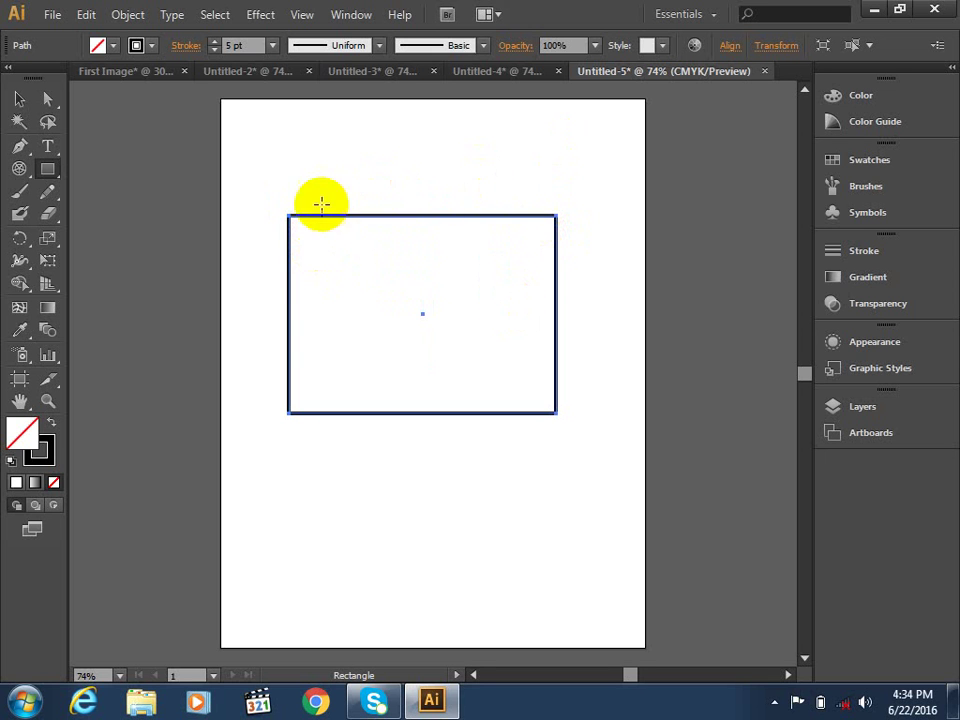
{"action": "key", "text": "Delete"}
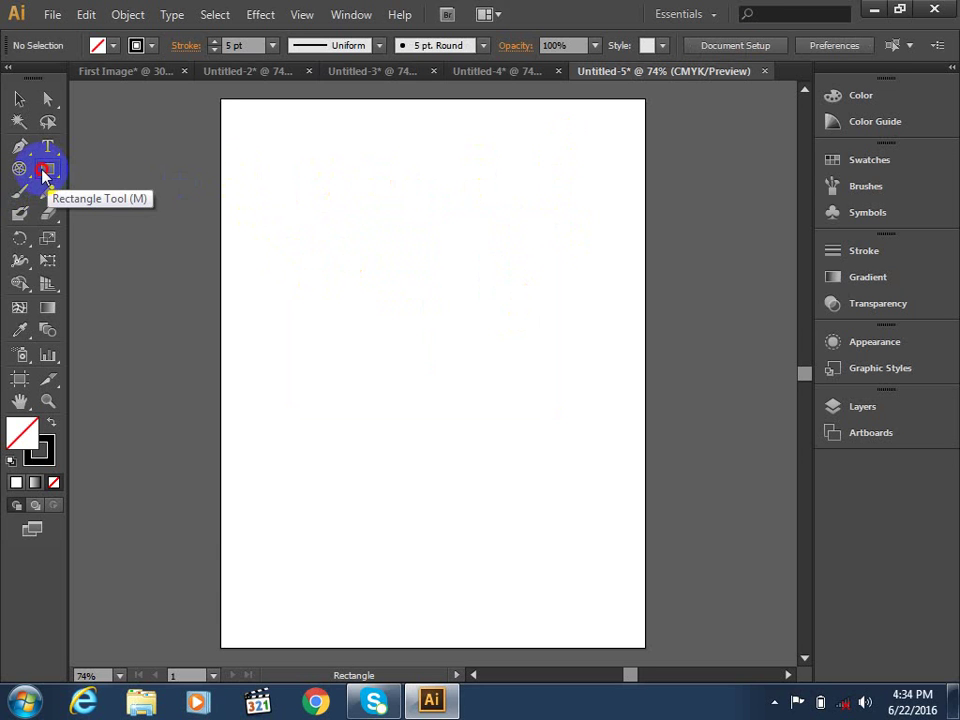
{"action": "left_click_drag", "start_coordinate": [341, 203], "coordinate": [560, 373]}
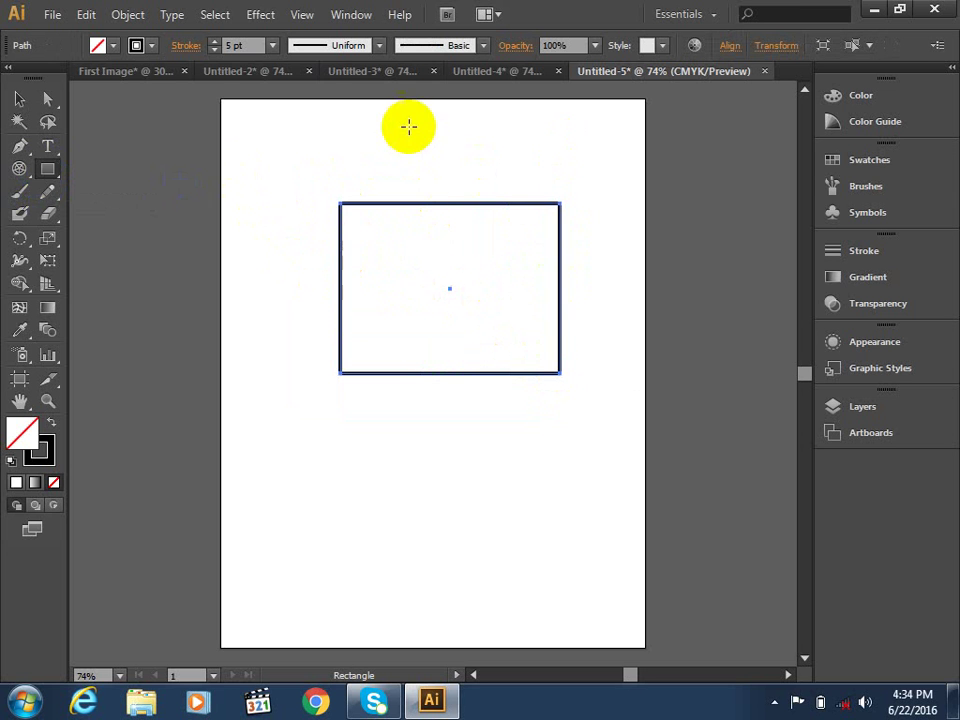
Give the rectangle a CMYK cyan fill and a red stroke.
{"action": "left_click", "coordinate": [115, 45]}
{"action": "left_click", "coordinate": [103, 79]}
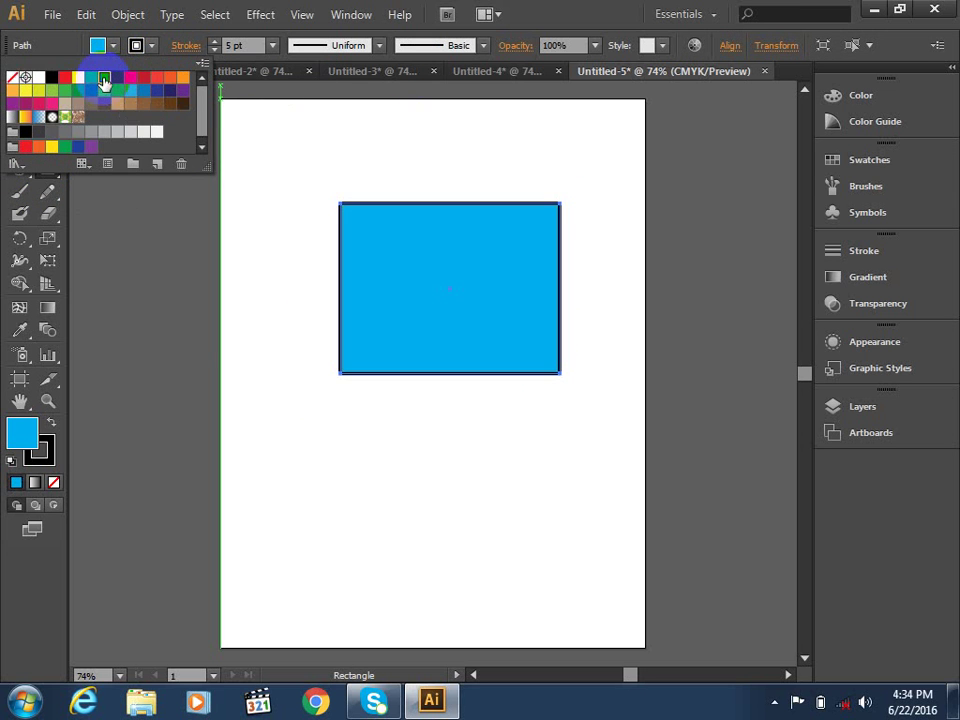
{"action": "left_click", "coordinate": [136, 47]}
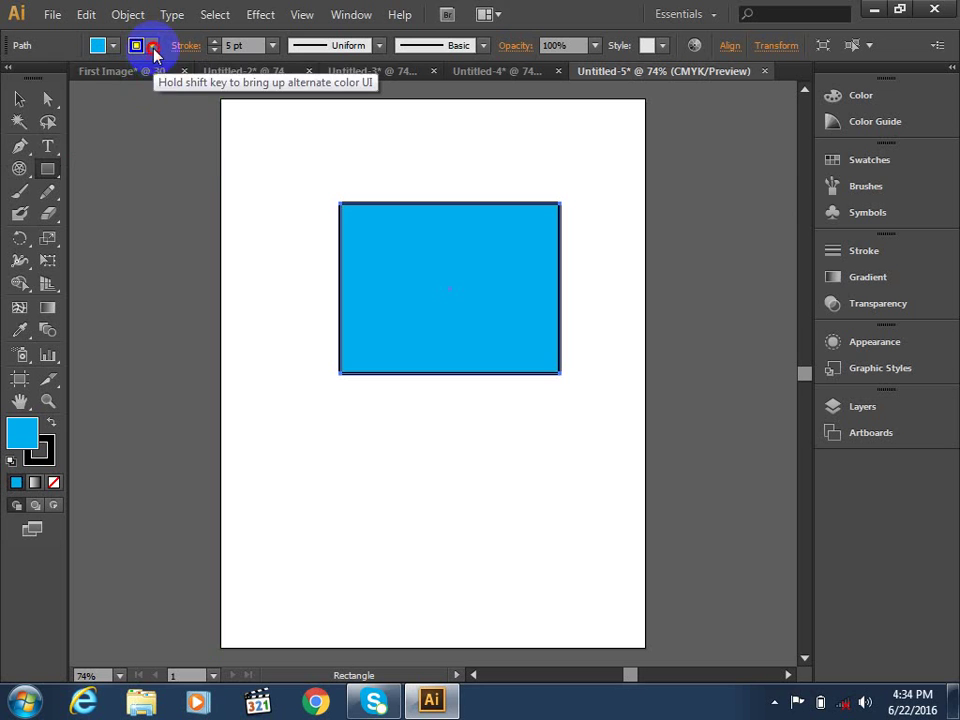
{"action": "left_click", "coordinate": [152, 47]}
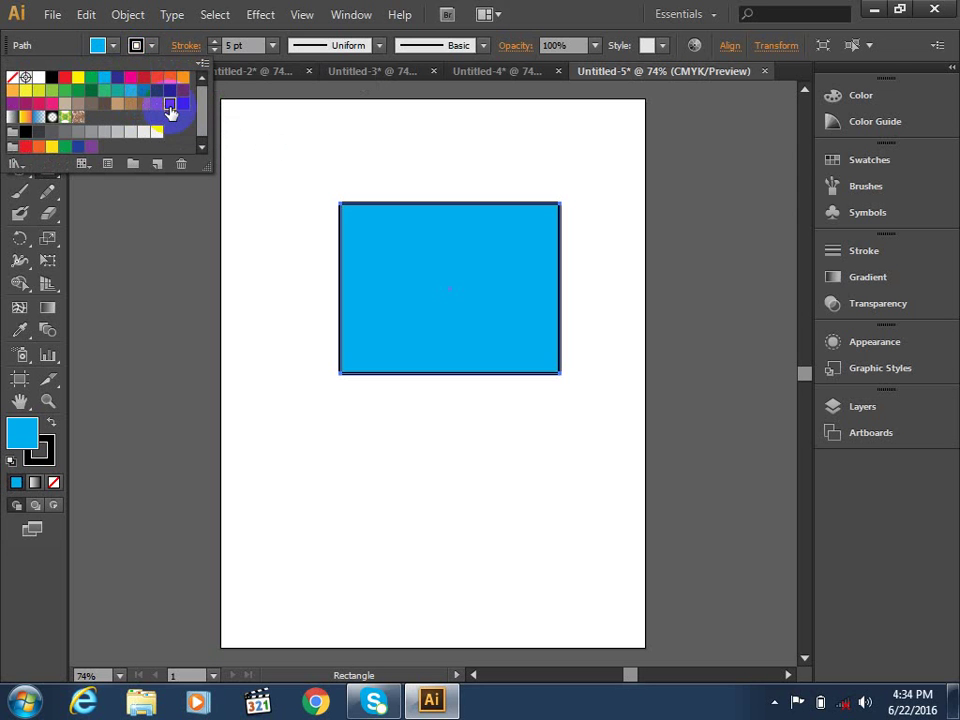
{"action": "left_click", "coordinate": [67, 78]}
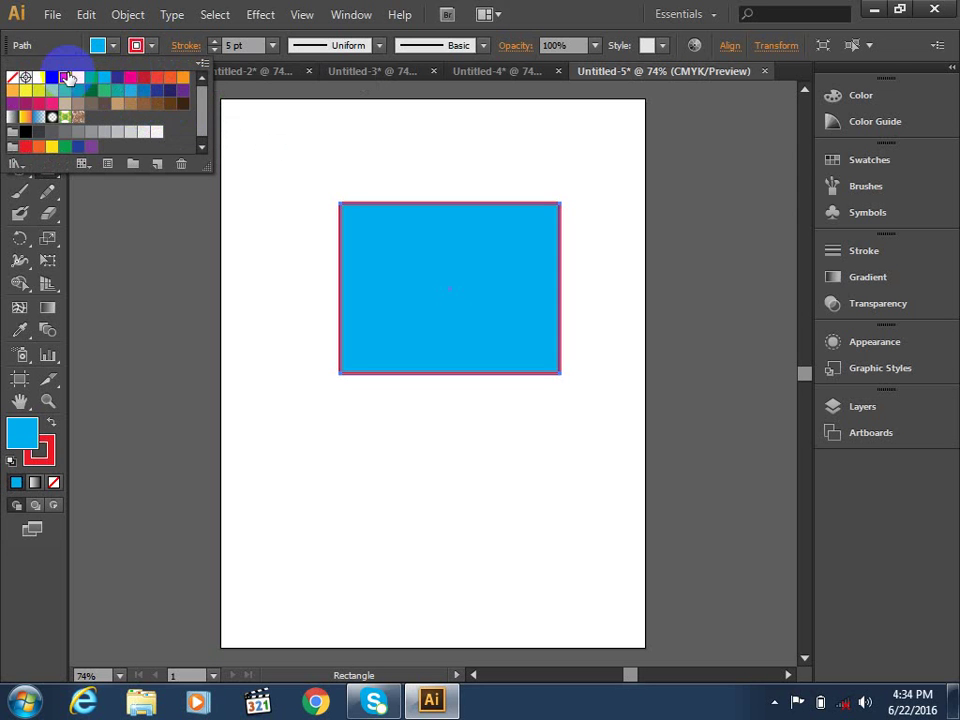
Set the stroke weight to 9 pt with Width Profile 1.
{"action": "left_click", "coordinate": [270, 47]}
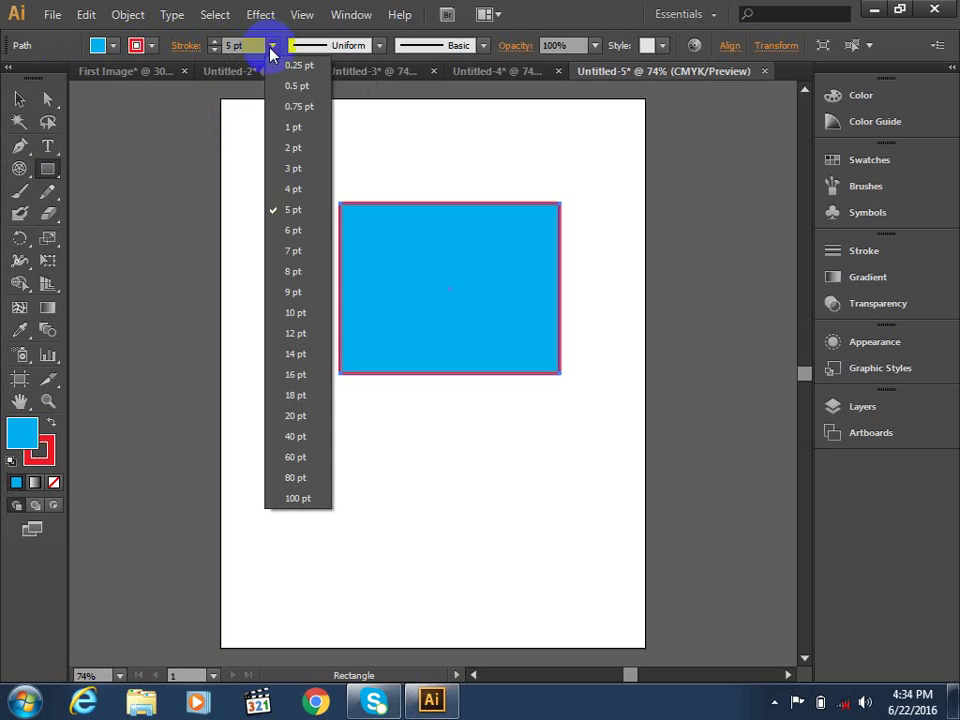
{"action": "left_click", "coordinate": [296, 292]}
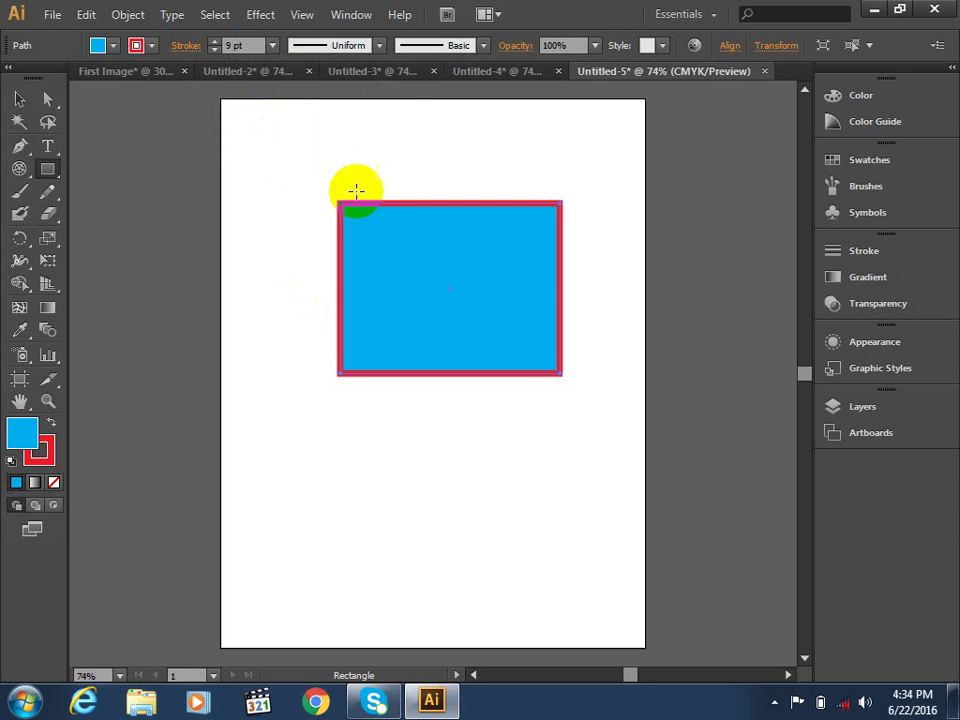
{"action": "left_click", "coordinate": [379, 45]}
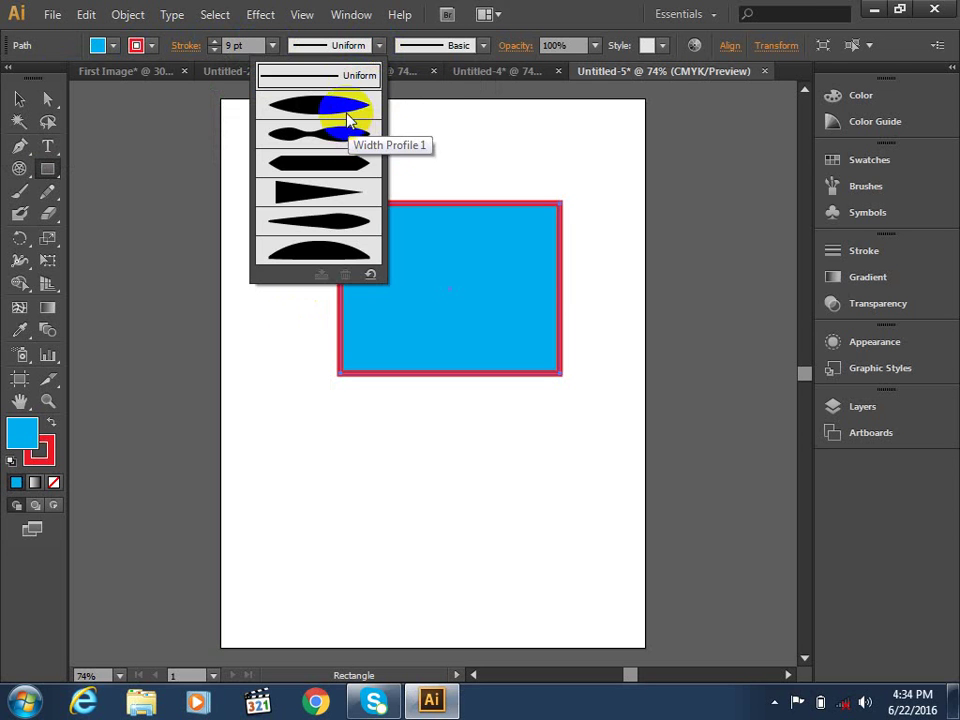
{"action": "left_click", "coordinate": [347, 118]}
Move the rectangle up and to the left with the Selection tool.
{"action": "left_click", "coordinate": [19, 98]}
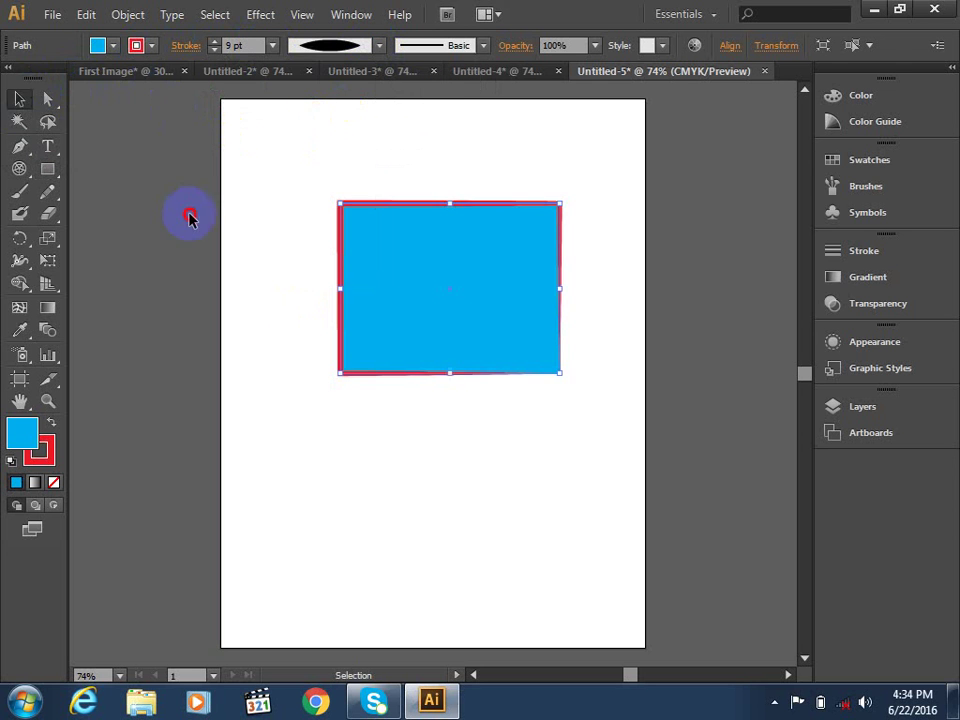
{"action": "left_click", "coordinate": [190, 218]}
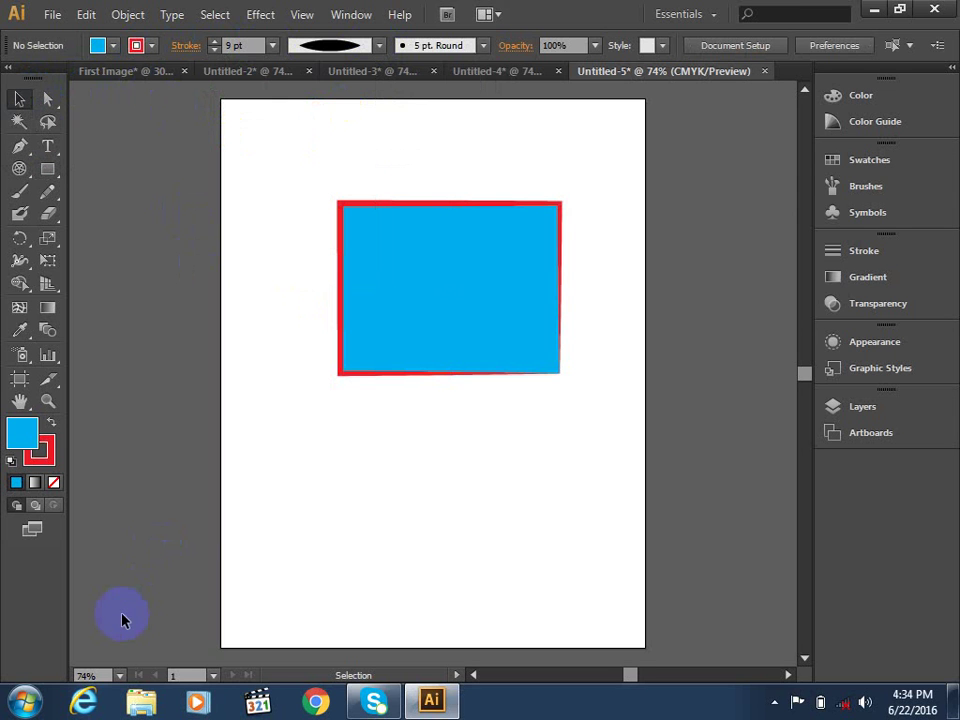
{"action": "left_click_drag", "start_coordinate": [372, 364], "coordinate": [274, 337]}
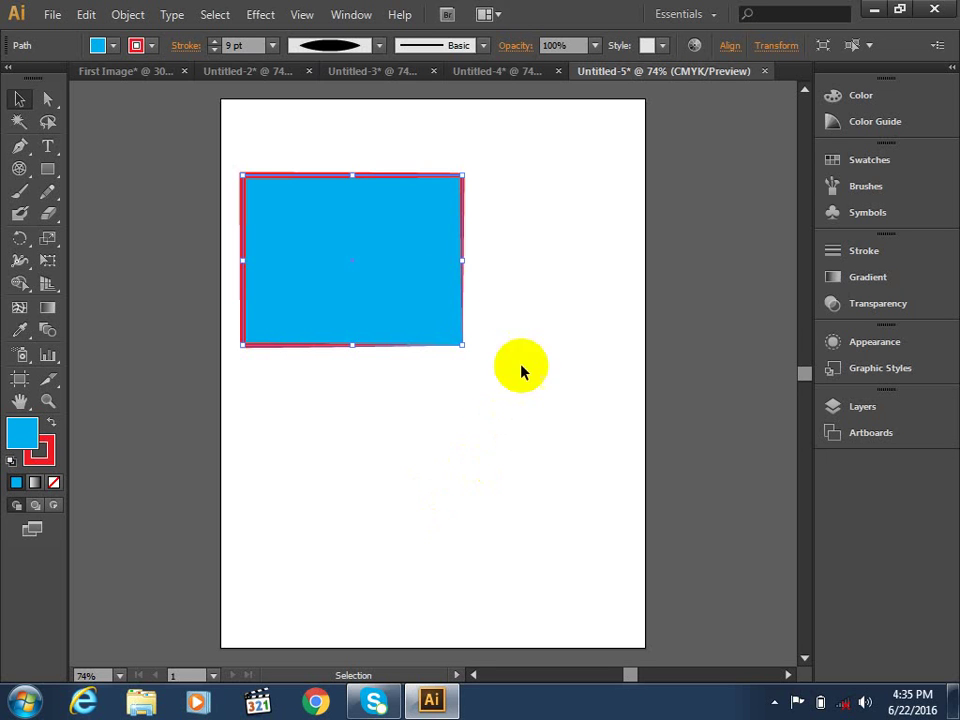
Try a tapered width profile on the outline, then reset it to Uniform.
{"action": "left_click_drag", "start_coordinate": [372, 281], "coordinate": [368, 281]}
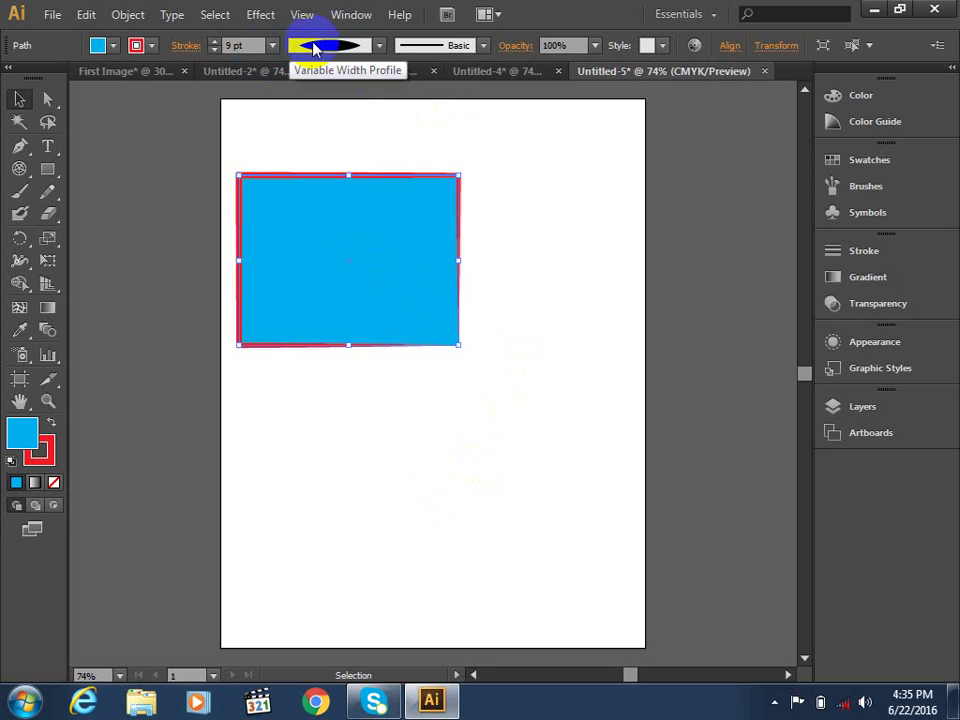
{"action": "left_click", "coordinate": [378, 46]}
{"action": "left_click", "coordinate": [321, 195]}
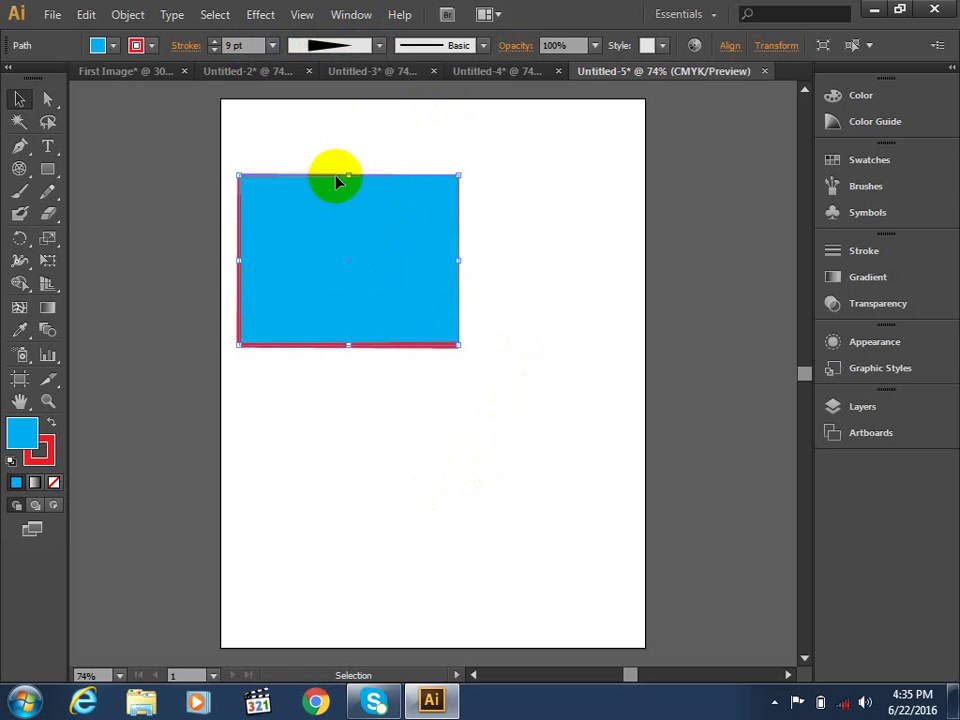
{"action": "left_click", "coordinate": [378, 46]}
{"action": "left_click", "coordinate": [332, 72]}
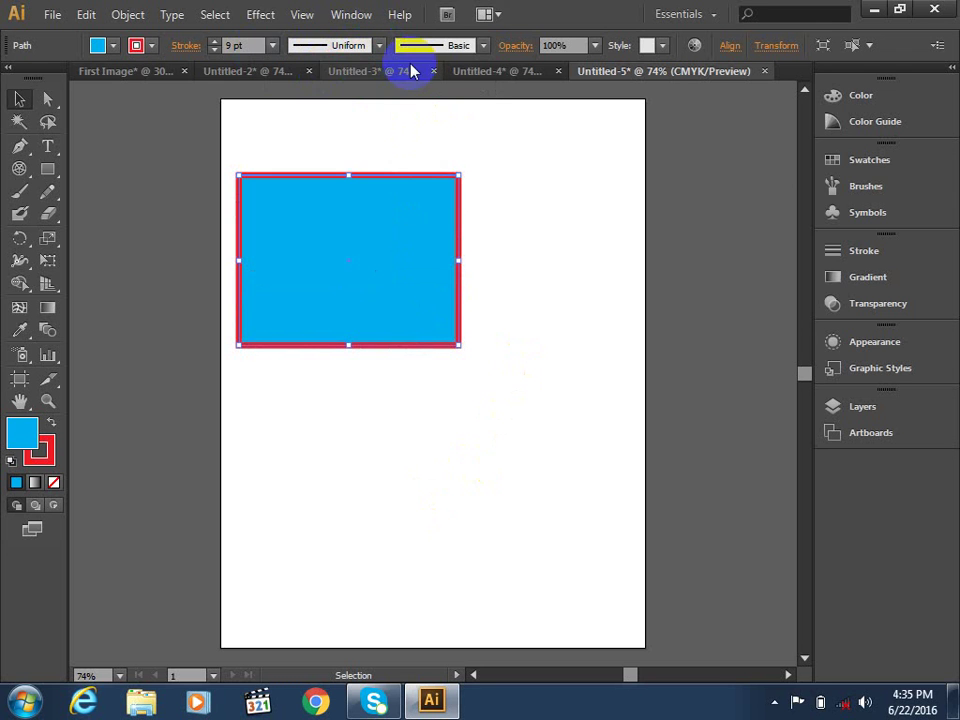
Try the charcoal brush on the outline and move the rectangle into the lower half of the page.
{"action": "left_click", "coordinate": [483, 45]}
{"action": "left_click", "coordinate": [405, 148]}
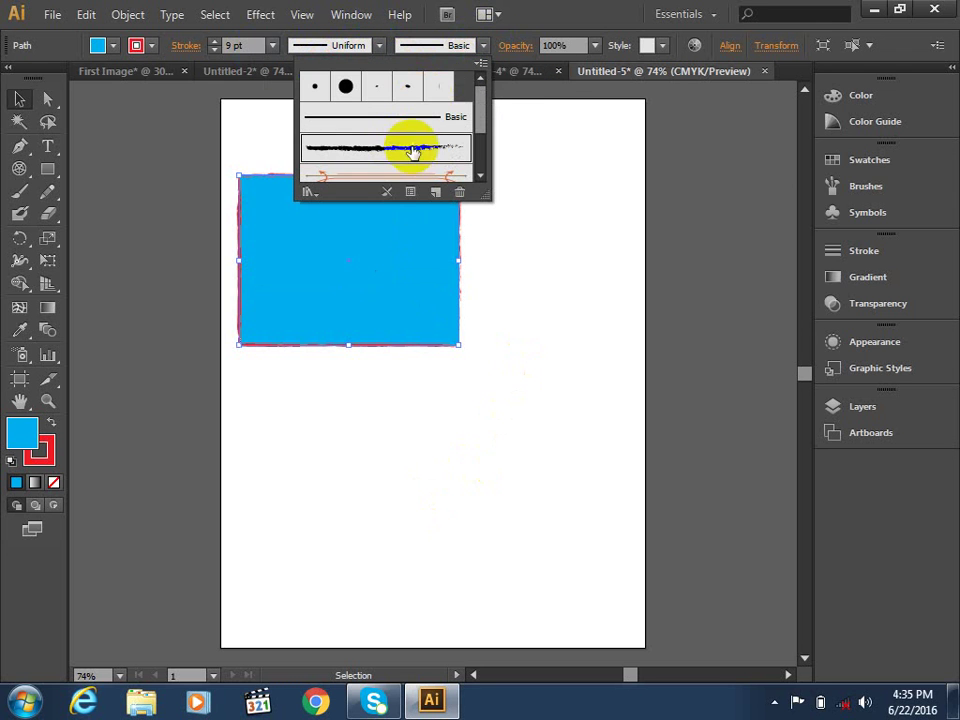
{"action": "left_click", "coordinate": [356, 316]}
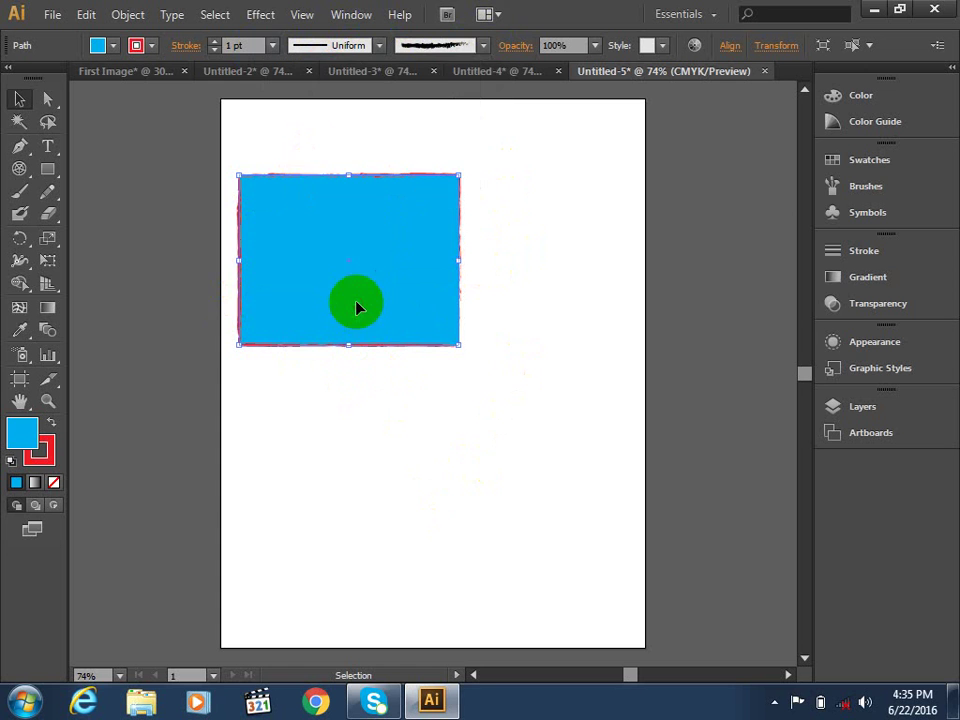
{"action": "mouse_move", "coordinate": [355, 300]}
{"action": "left_mouse_down"}
{"action": "mouse_move", "coordinate": [345, 487]}
{"action": "mouse_move", "coordinate": [345, 457]}
{"action": "left_mouse_up"}
Apply the soft grey 6.00 brush to the outline at 1 pt.
{"action": "left_click", "coordinate": [483, 48]}
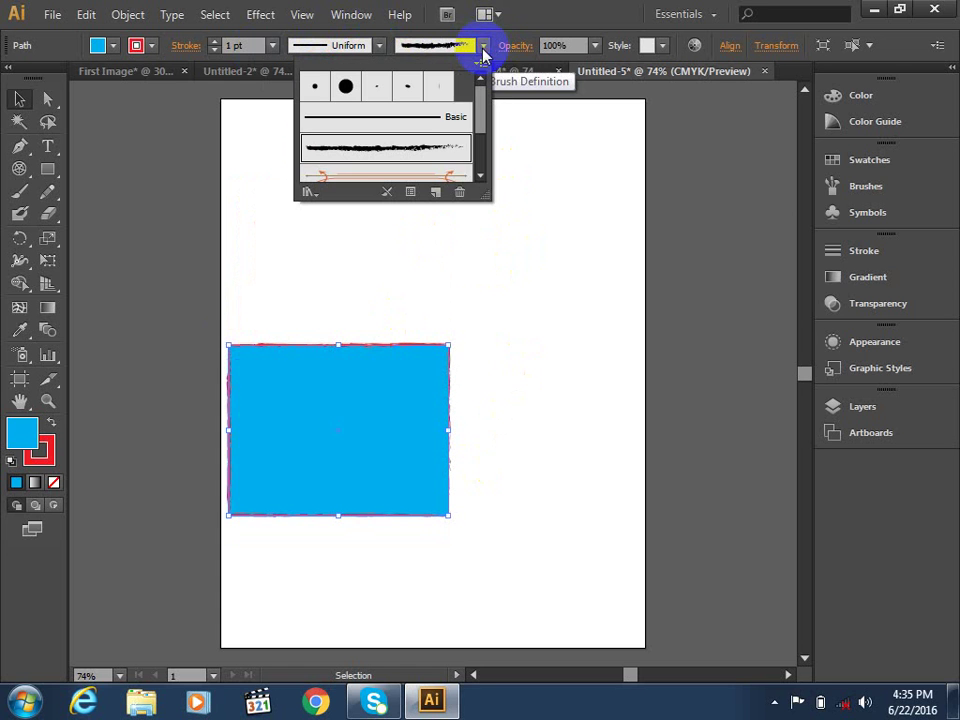
{"action": "left_click", "coordinate": [456, 174]}
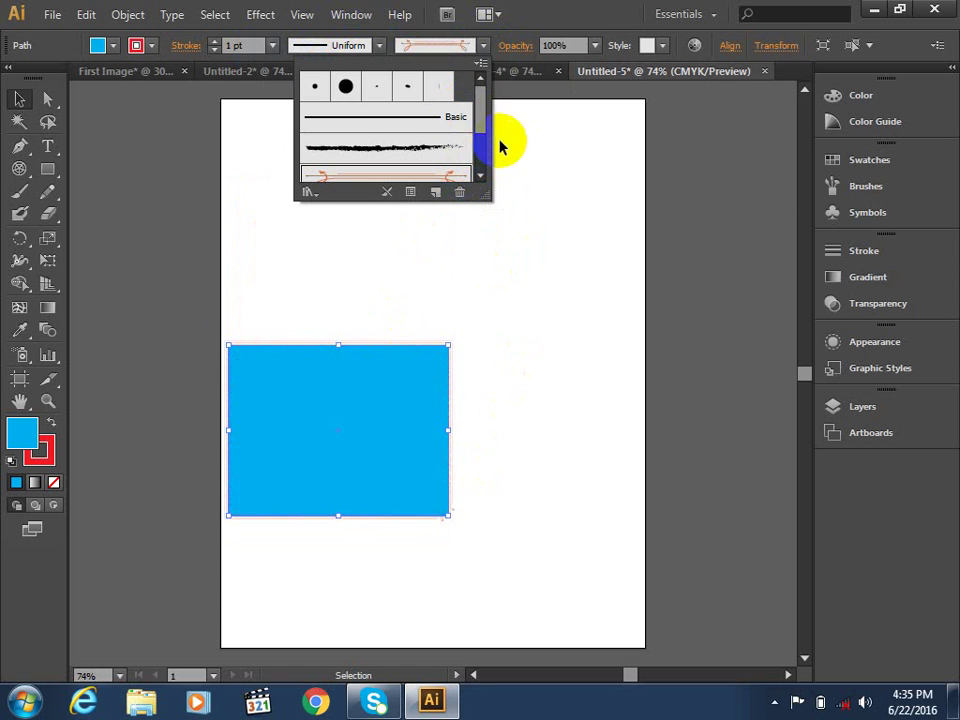
{"action": "left_click", "coordinate": [481, 176]}
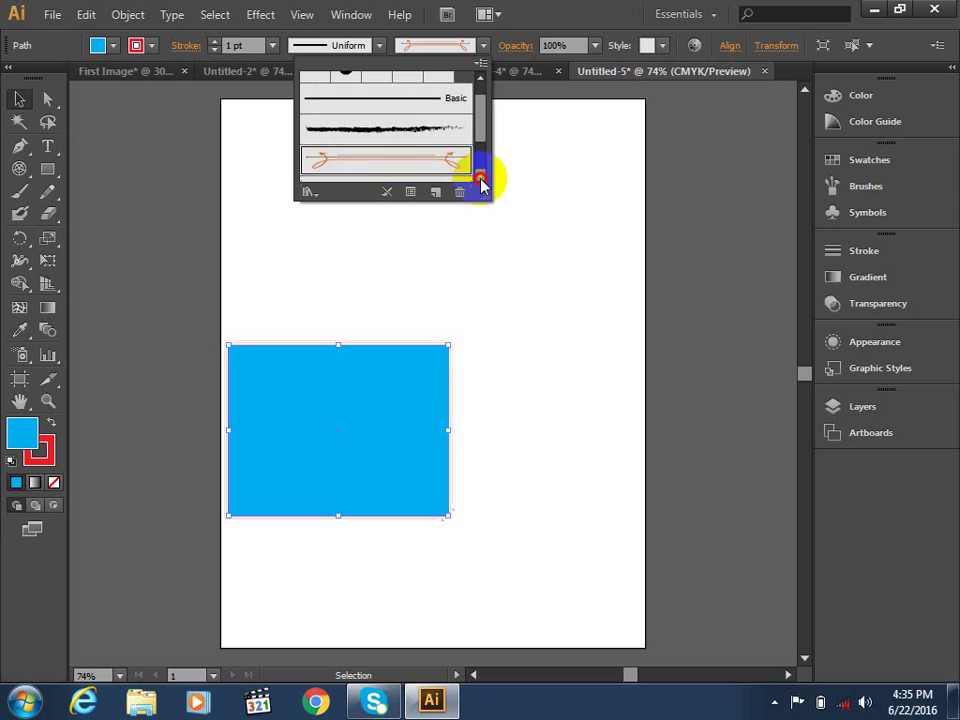
{"action": "left_click", "coordinate": [416, 138]}
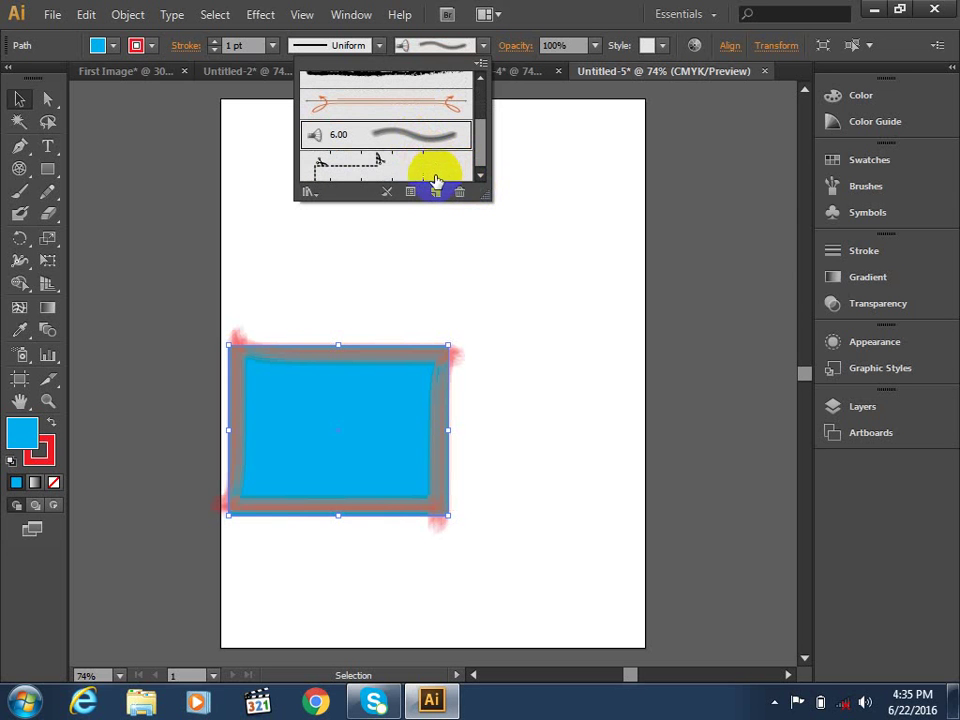
{"action": "left_click", "coordinate": [481, 64]}
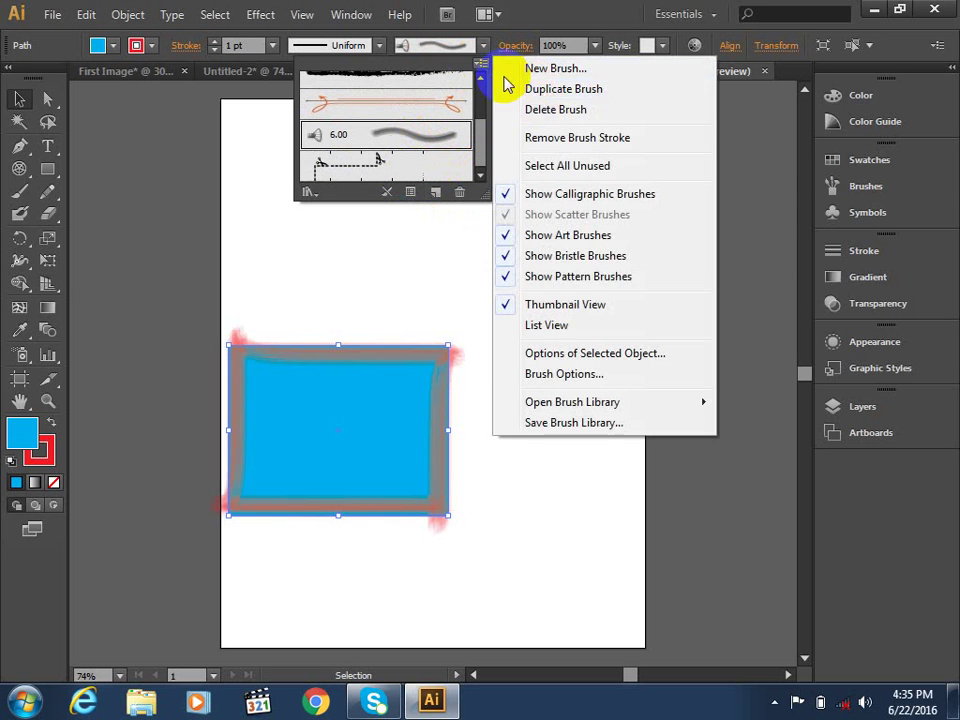
{"action": "mouse_move", "coordinate": [572, 402]}
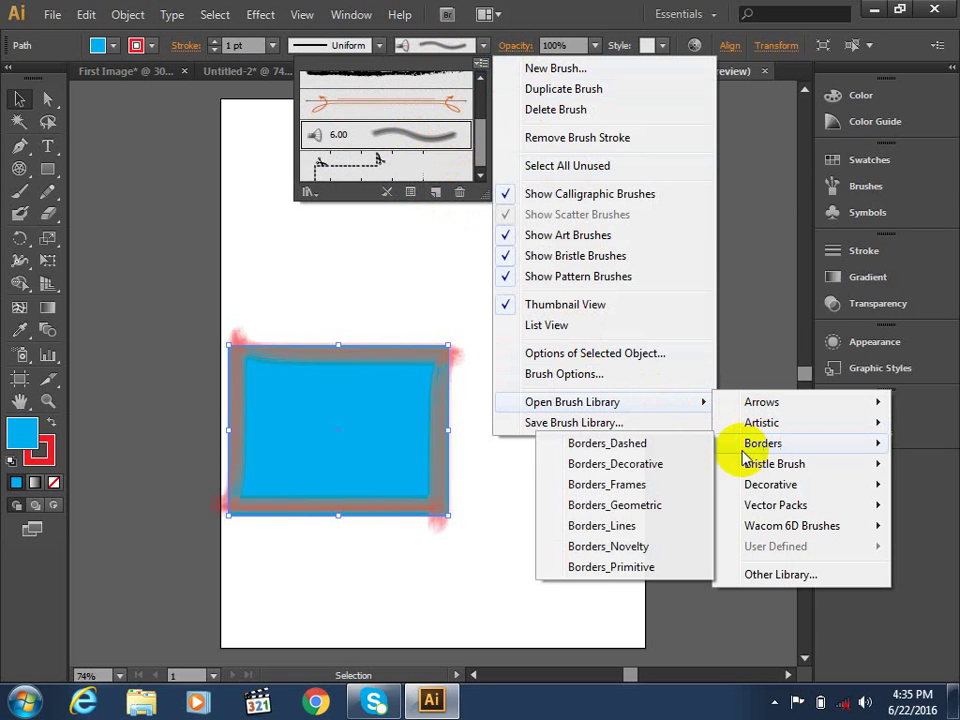
{"action": "mouse_move", "coordinate": [763, 443]}
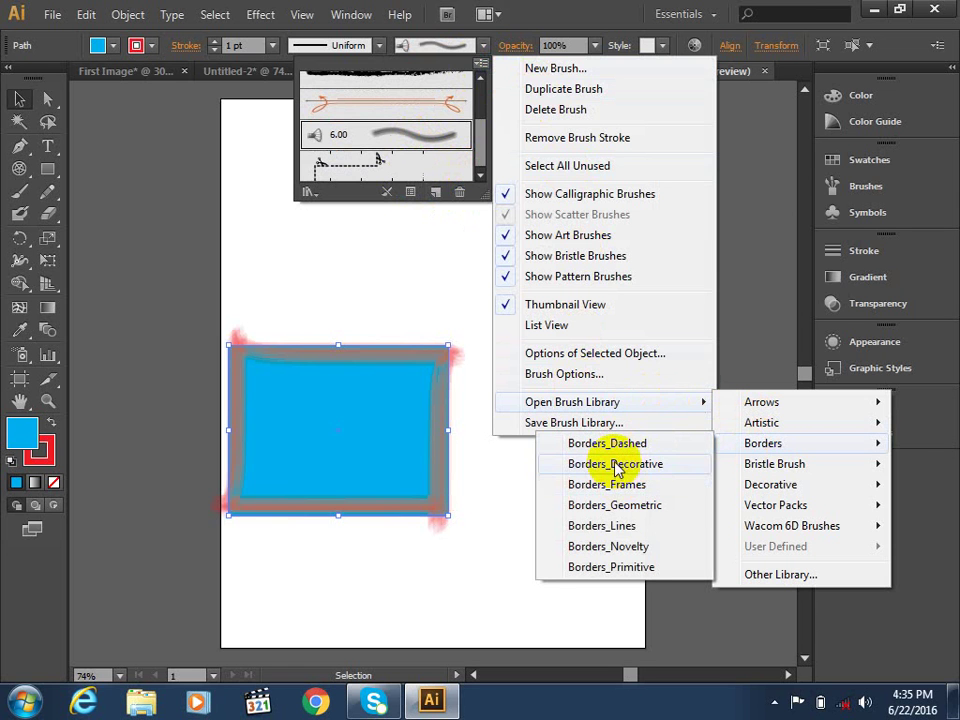
Try diamond and triangle border brushes from the Borders_Geometric library on the outline.
{"action": "left_click", "coordinate": [580, 505]}
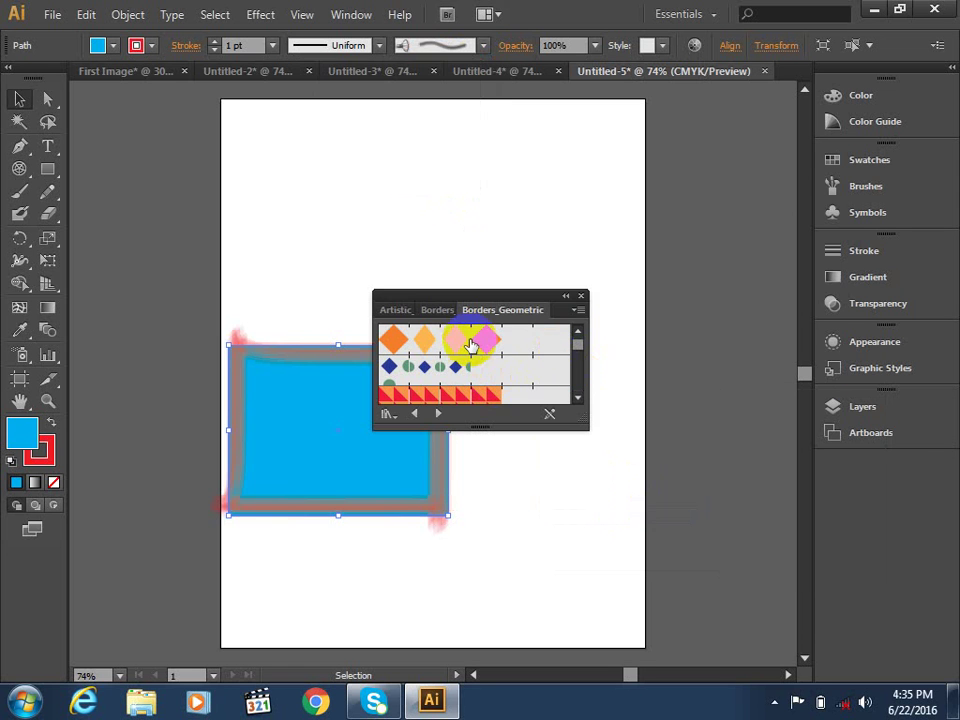
{"action": "left_click_drag", "start_coordinate": [482, 293], "coordinate": [651, 223]}
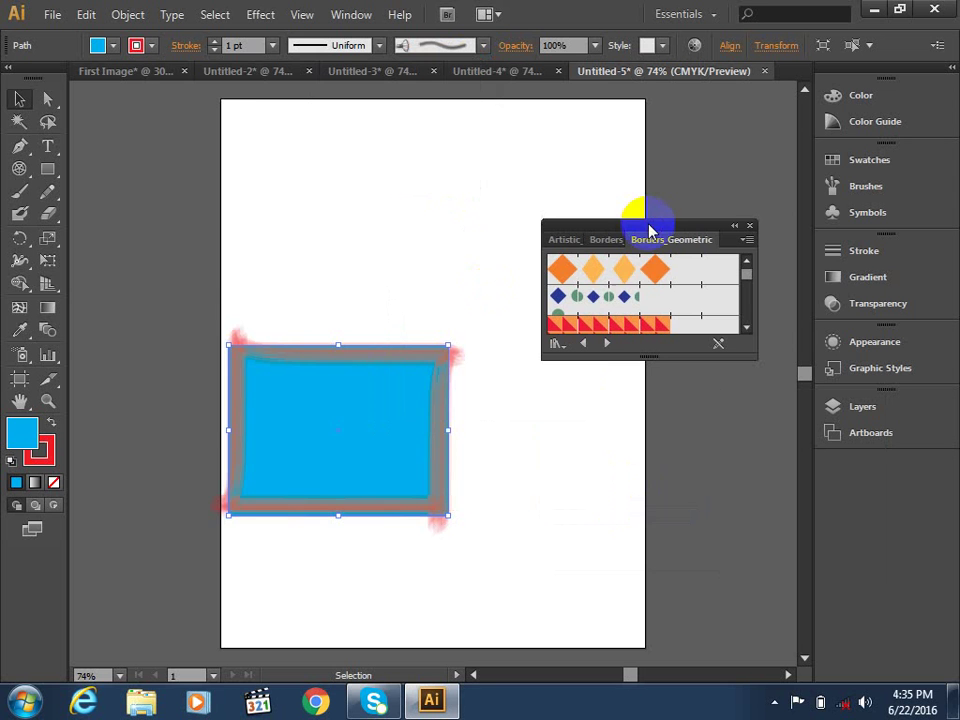
{"action": "left_click", "coordinate": [641, 272]}
{"action": "left_click", "coordinate": [626, 296]}
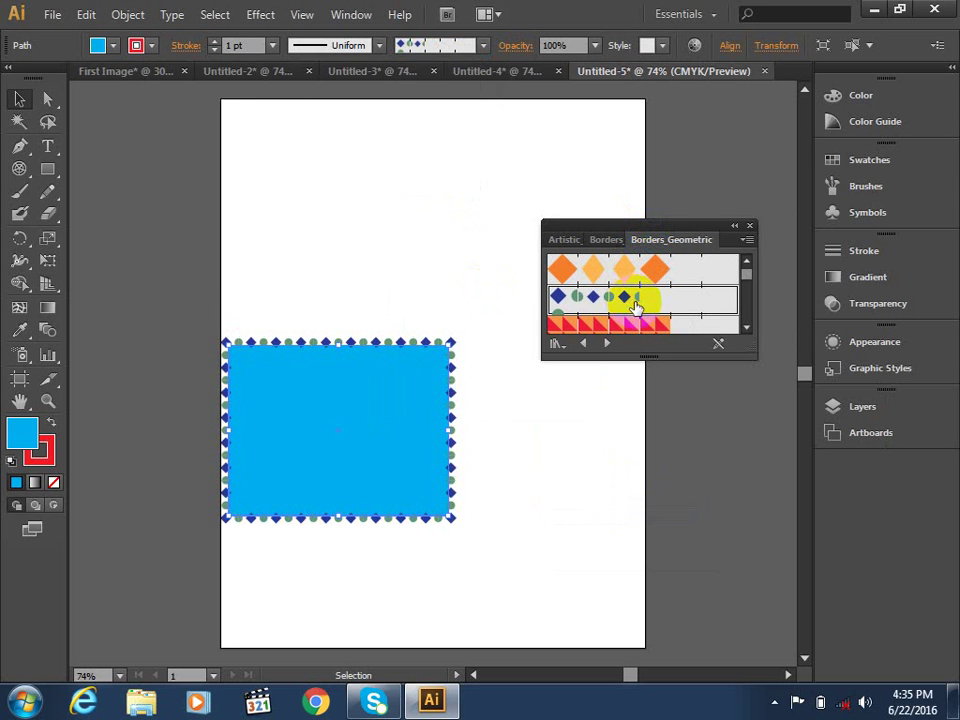
{"action": "left_click", "coordinate": [746, 328]}
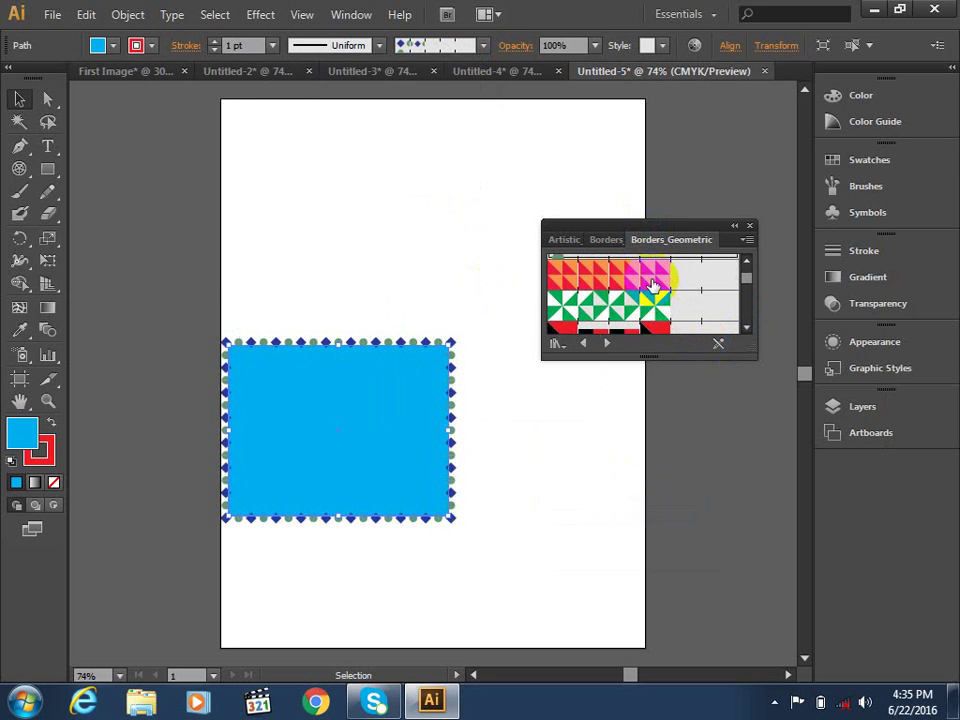
{"action": "left_click", "coordinate": [640, 272]}
{"action": "left_click", "coordinate": [650, 316]}
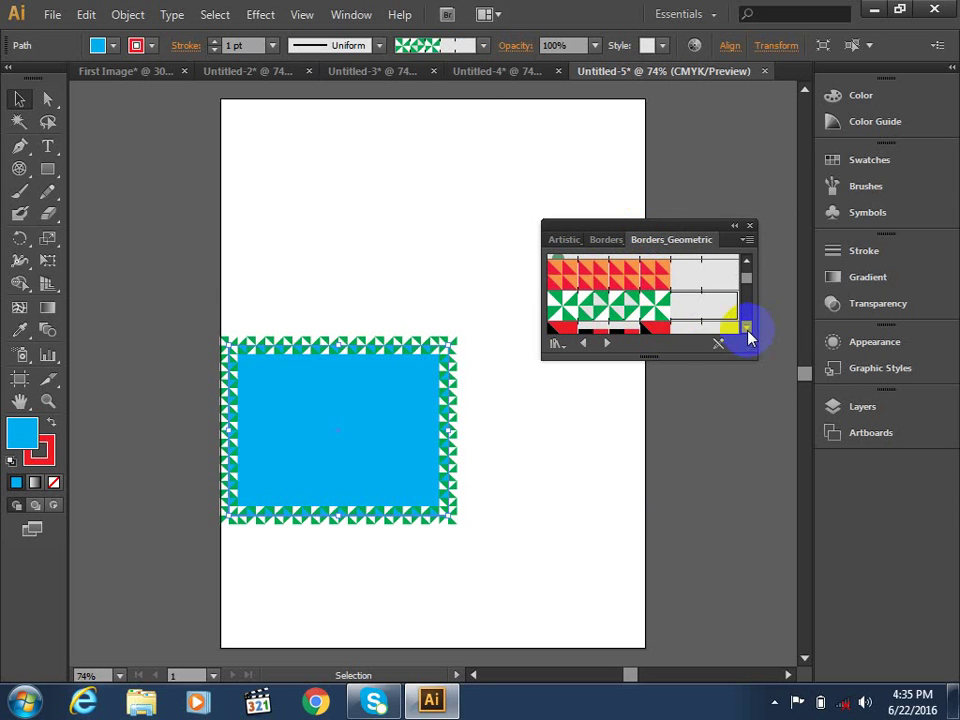
Settle the outline on the red zigzag Triangles border brush.
{"action": "left_click", "coordinate": [746, 328]}
{"action": "left_click", "coordinate": [746, 328]}
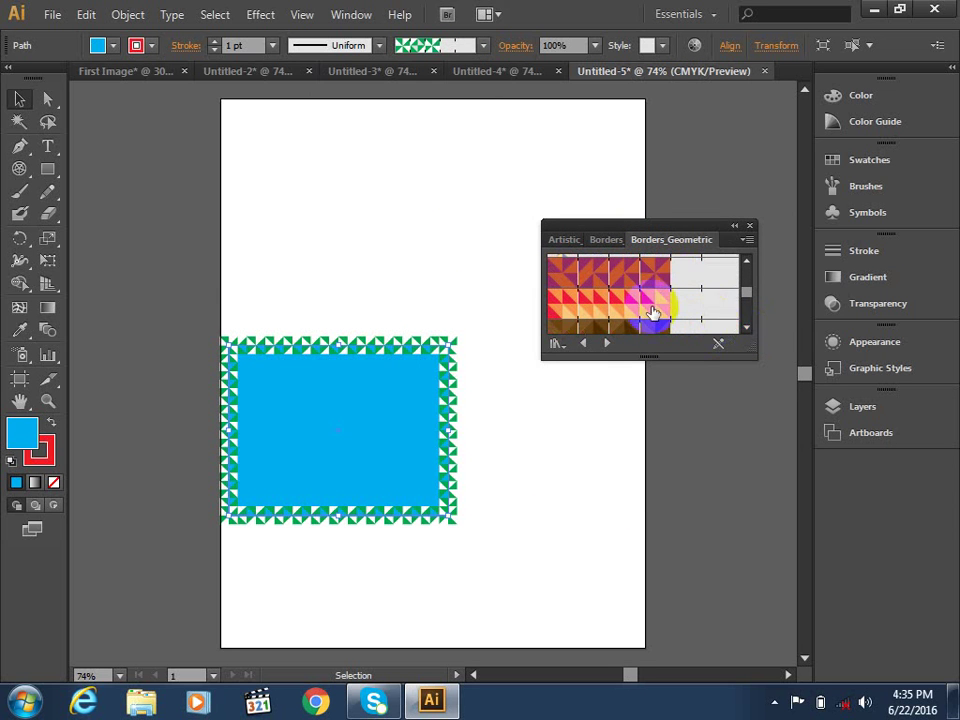
{"action": "left_click", "coordinate": [643, 272]}
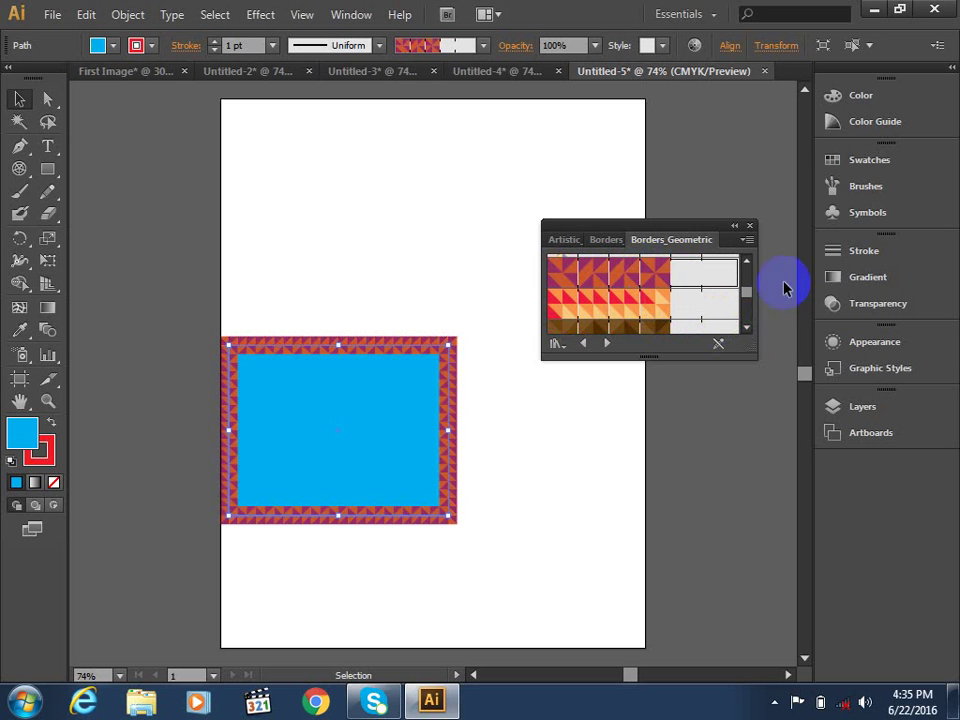
{"action": "left_click", "coordinate": [750, 324]}
{"action": "left_click", "coordinate": [750, 326]}
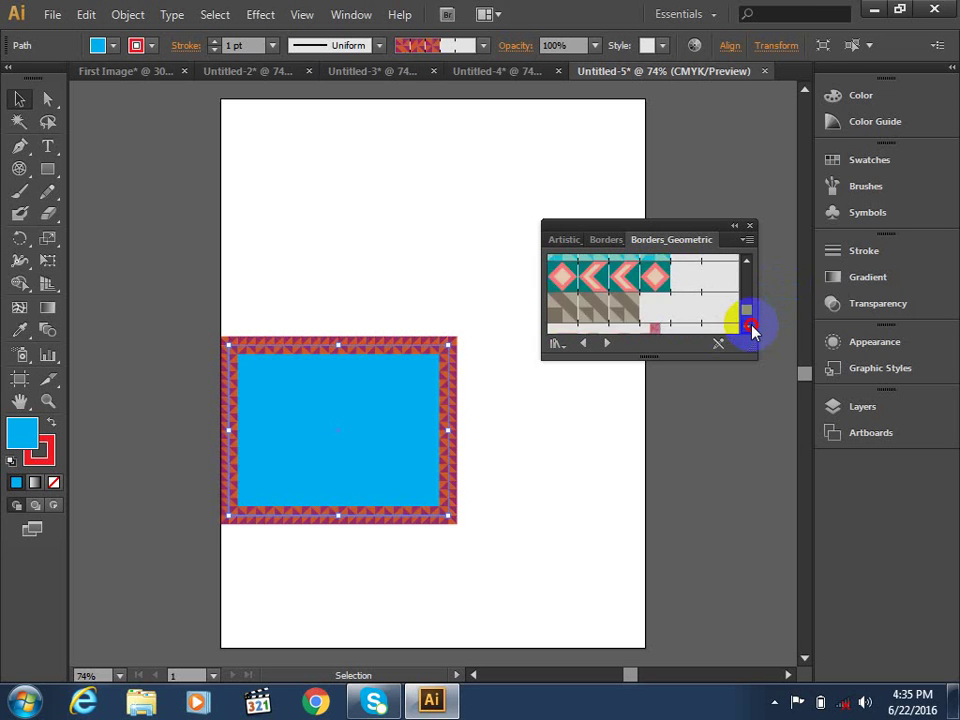
{"action": "left_click", "coordinate": [750, 326]}
{"action": "left_click", "coordinate": [683, 316]}
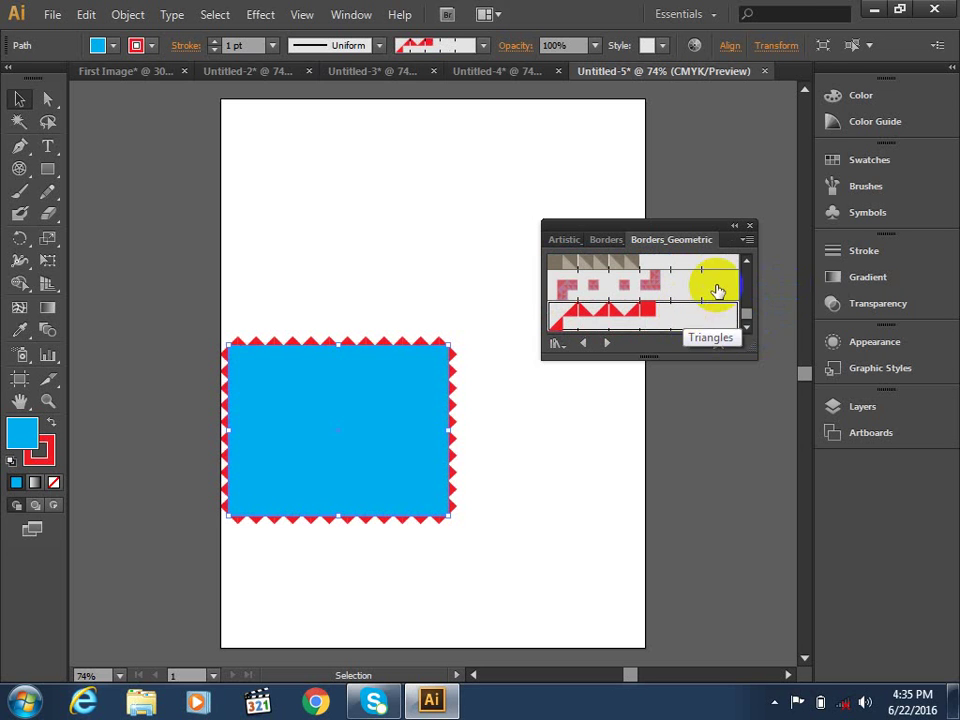
Check the brush list and brush options menu, then bring up the graphic styles list.
{"action": "left_click", "coordinate": [749, 232]}
{"action": "left_click", "coordinate": [483, 46]}
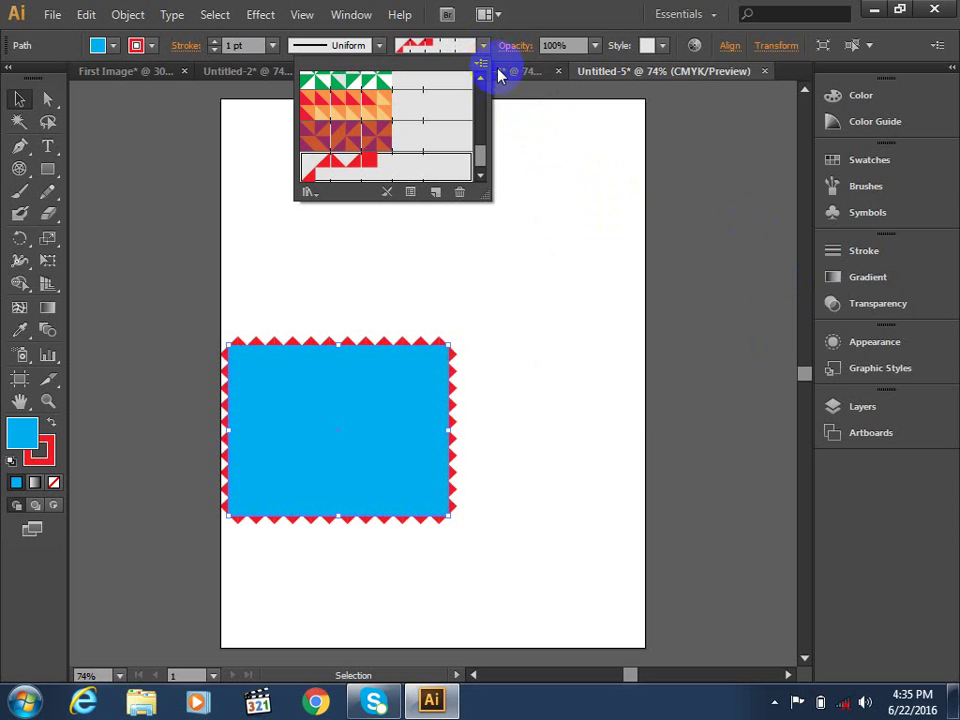
{"action": "left_click", "coordinate": [479, 66]}
{"action": "mouse_move", "coordinate": [540, 401]}
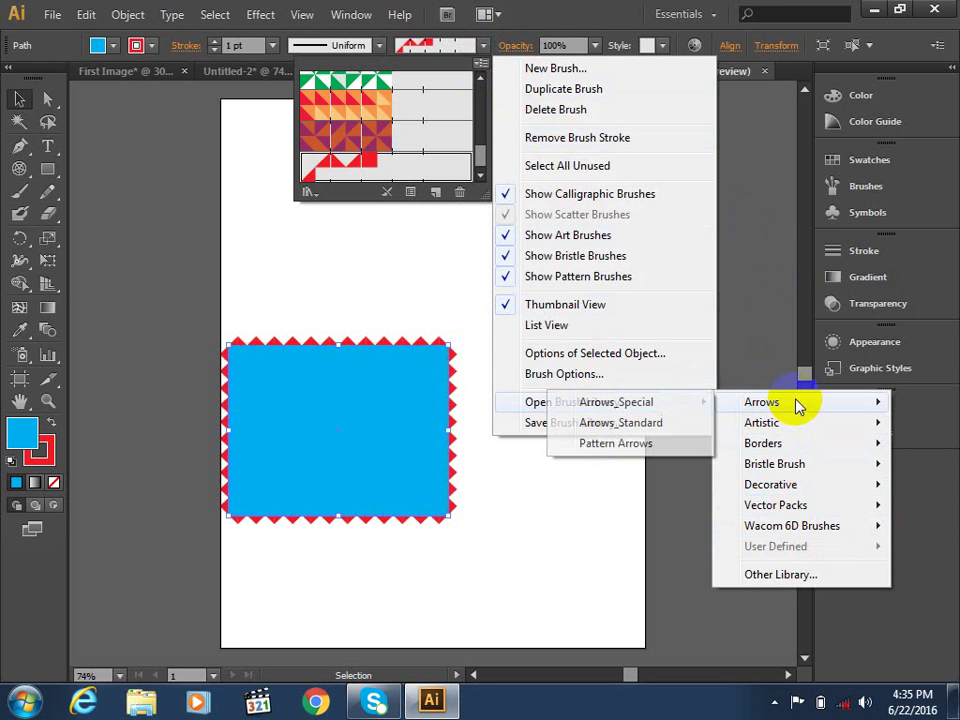
{"action": "mouse_move", "coordinate": [762, 402]}
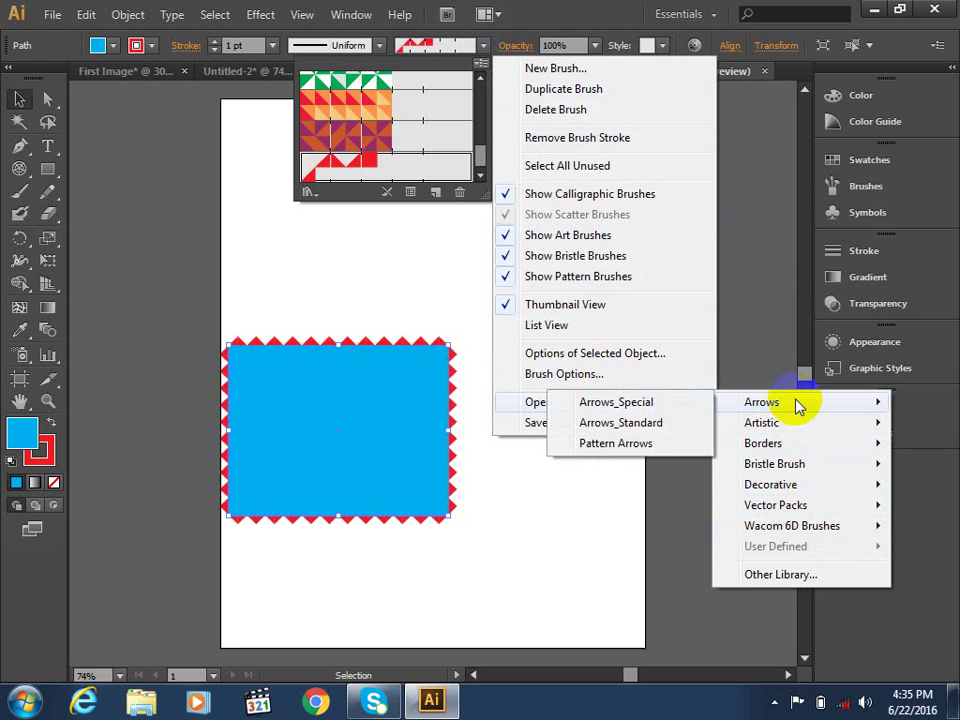
{"action": "left_click", "coordinate": [535, 20]}
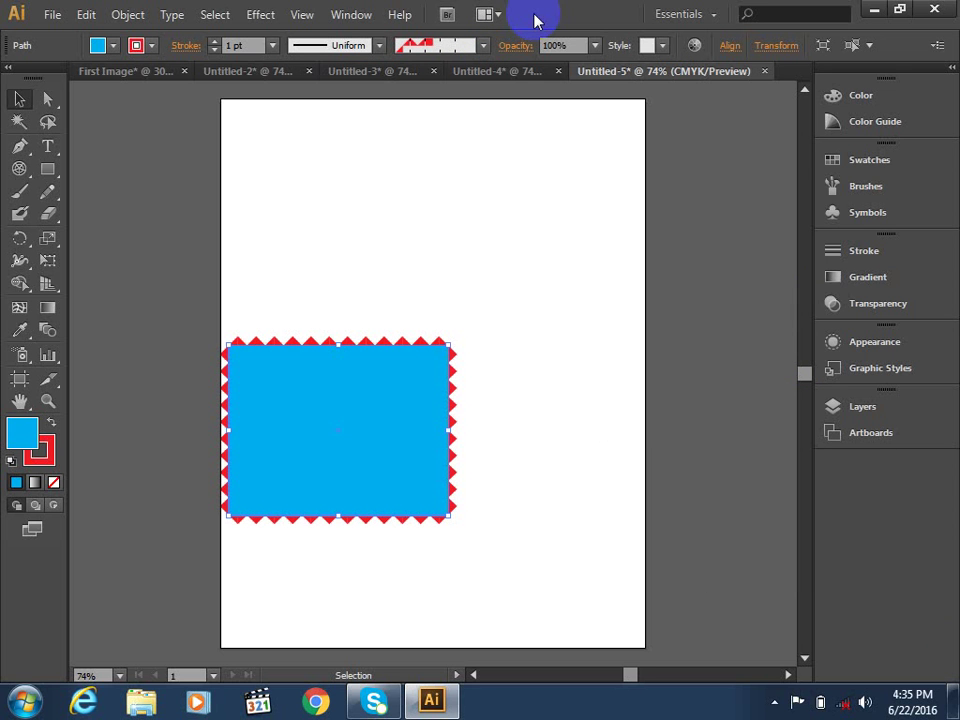
{"action": "left_click", "coordinate": [664, 47]}
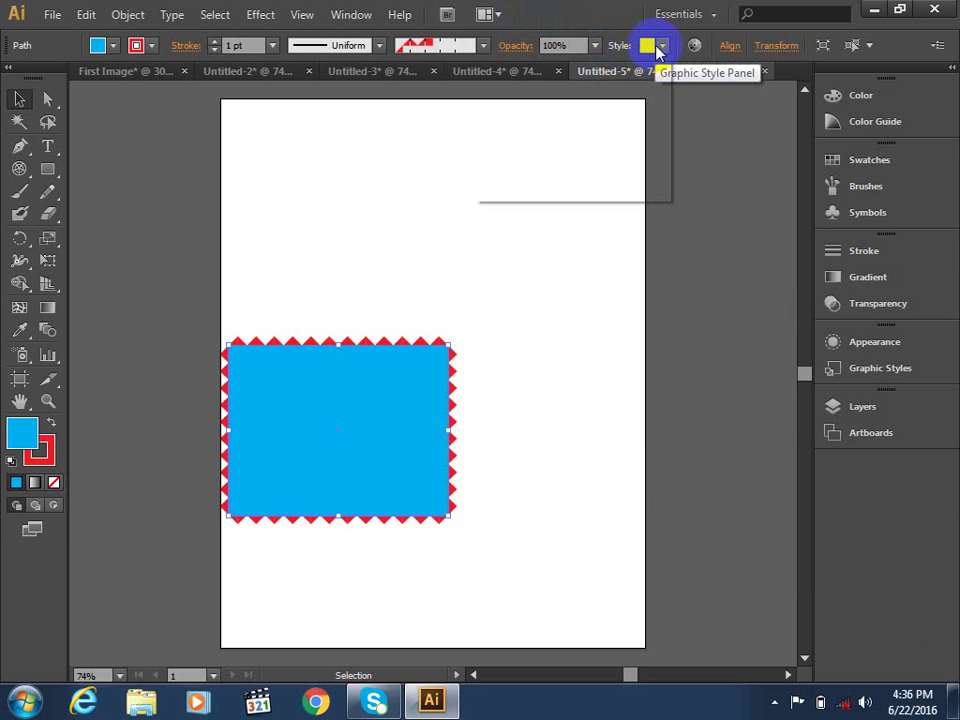
{"action": "left_click", "coordinate": [647, 48]}
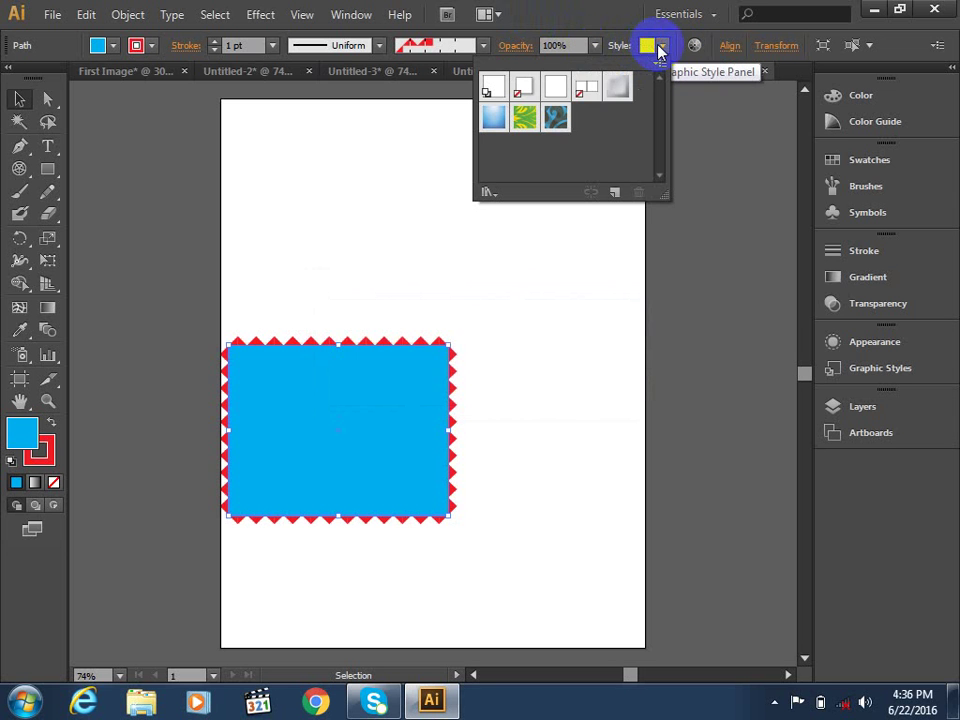
Try the Pompadour style, then apply the blue swirl pattern graphic style and open its options menu.
{"action": "left_click", "coordinate": [525, 117]}
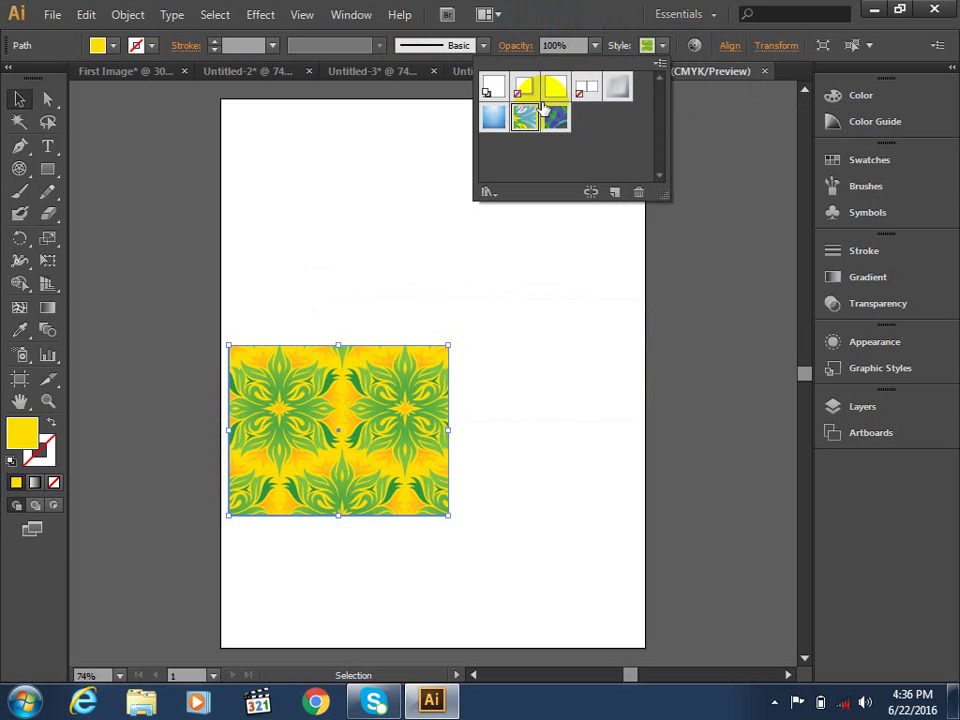
{"action": "left_click", "coordinate": [557, 117]}
{"action": "left_click", "coordinate": [660, 63]}
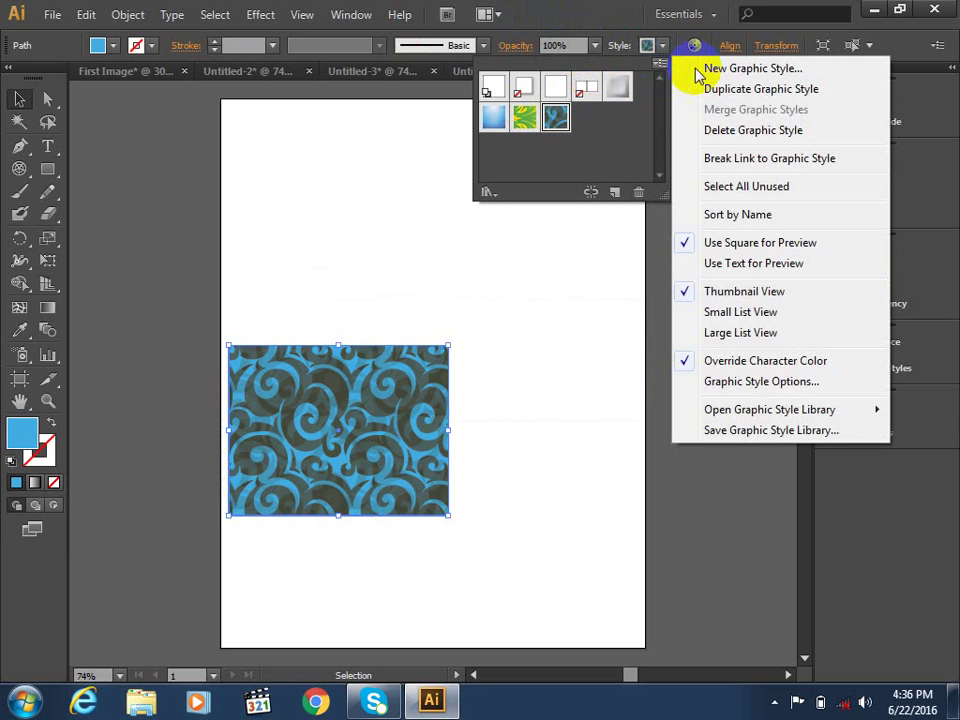
{"action": "mouse_move", "coordinate": [769, 409]}
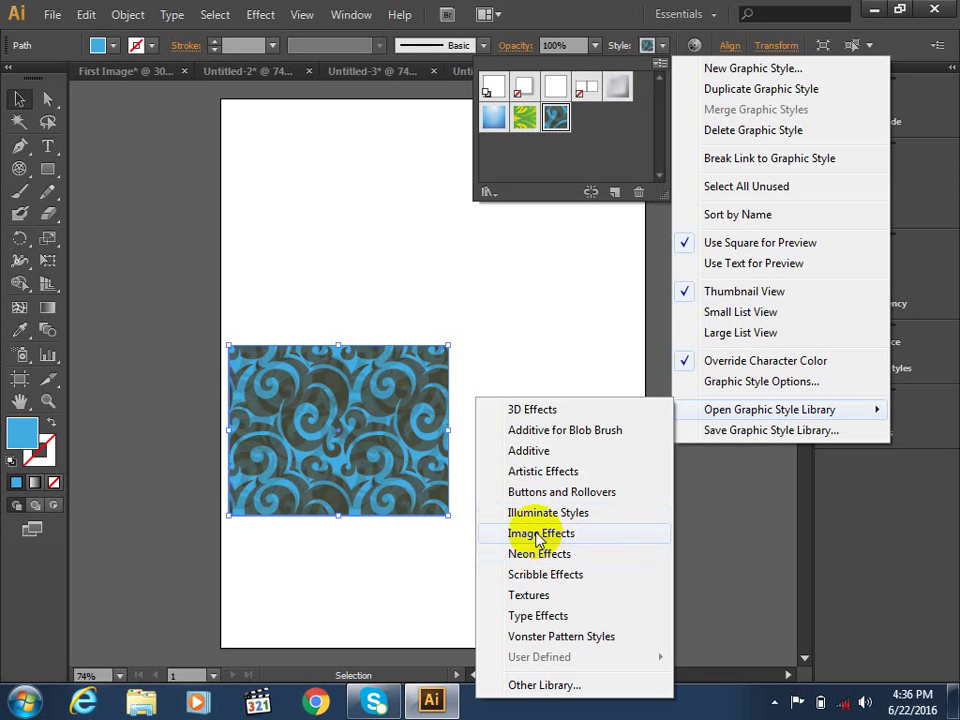
Try several Image Effects graphic styles on the rectangle, ending on the deep blue gradient.
{"action": "left_click", "coordinate": [540, 535]}
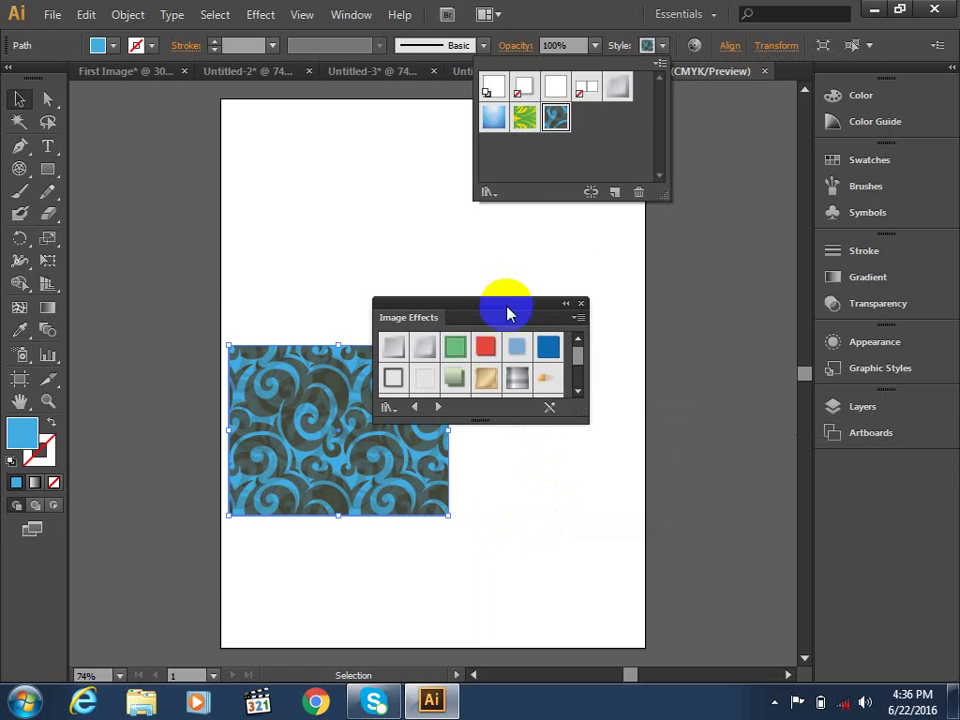
{"action": "left_click", "coordinate": [507, 314]}
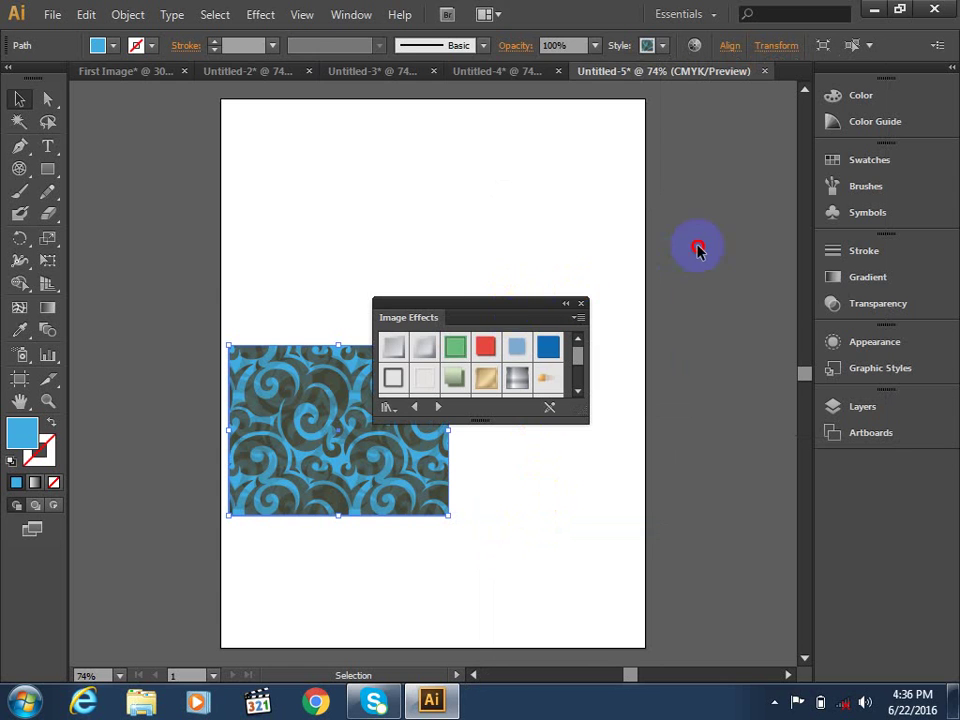
{"action": "left_click_drag", "start_coordinate": [515, 313], "coordinate": [600, 276]}
{"action": "left_click", "coordinate": [571, 314]}
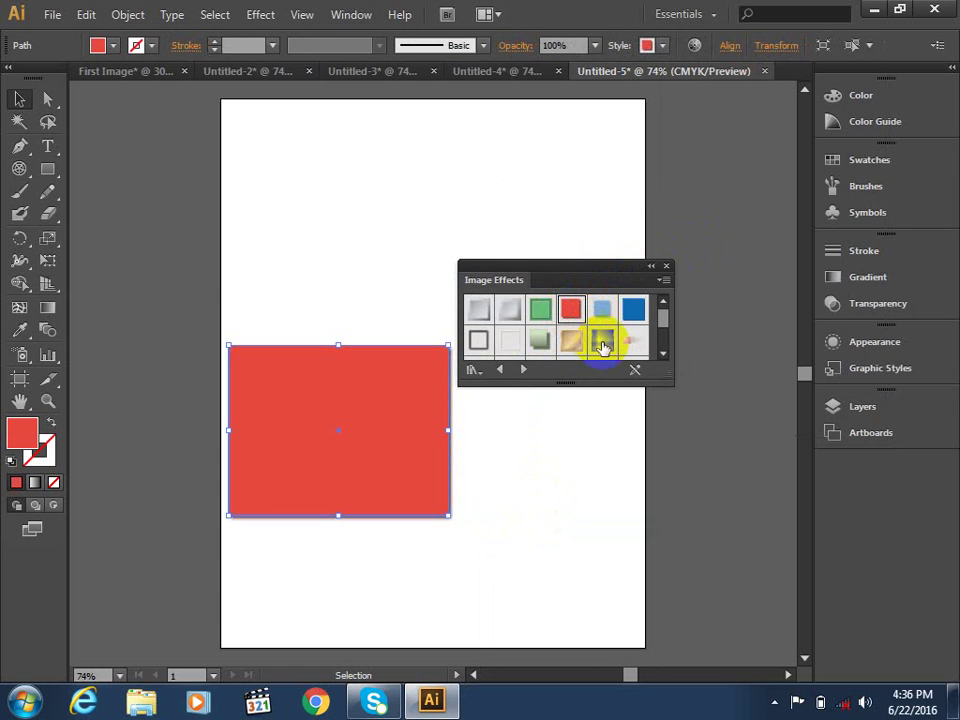
{"action": "left_click", "coordinate": [614, 344]}
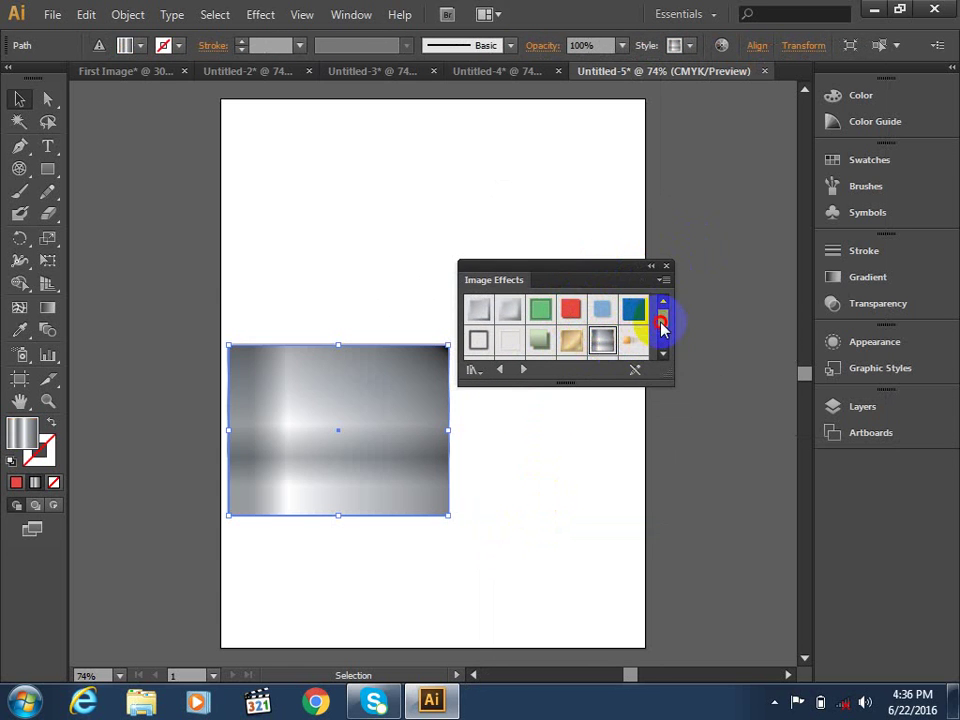
{"action": "left_click", "coordinate": [662, 325]}
{"action": "left_click", "coordinate": [607, 313]}
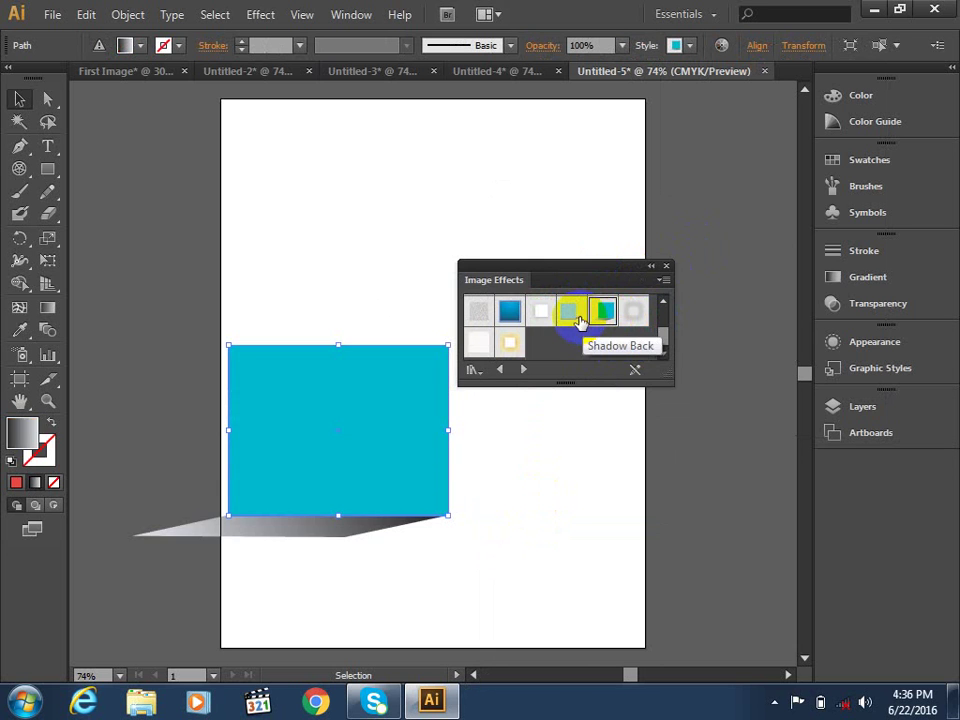
{"action": "left_click", "coordinate": [579, 320]}
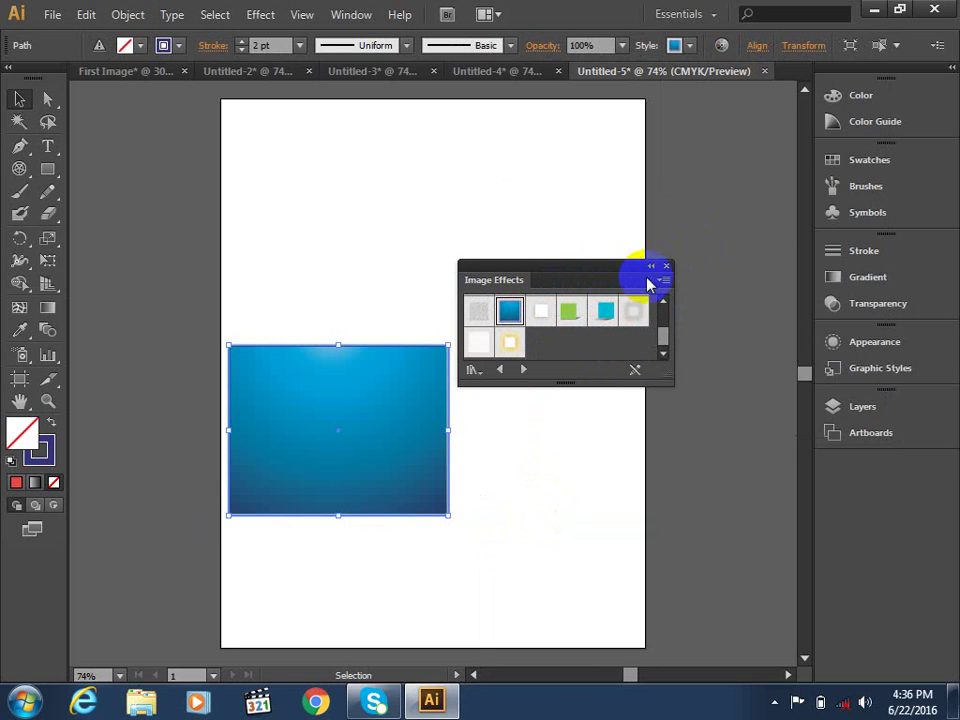
Open the Image Effects options menu and the Graphic Styles menu to reach the style libraries.
{"action": "left_click", "coordinate": [660, 280]}
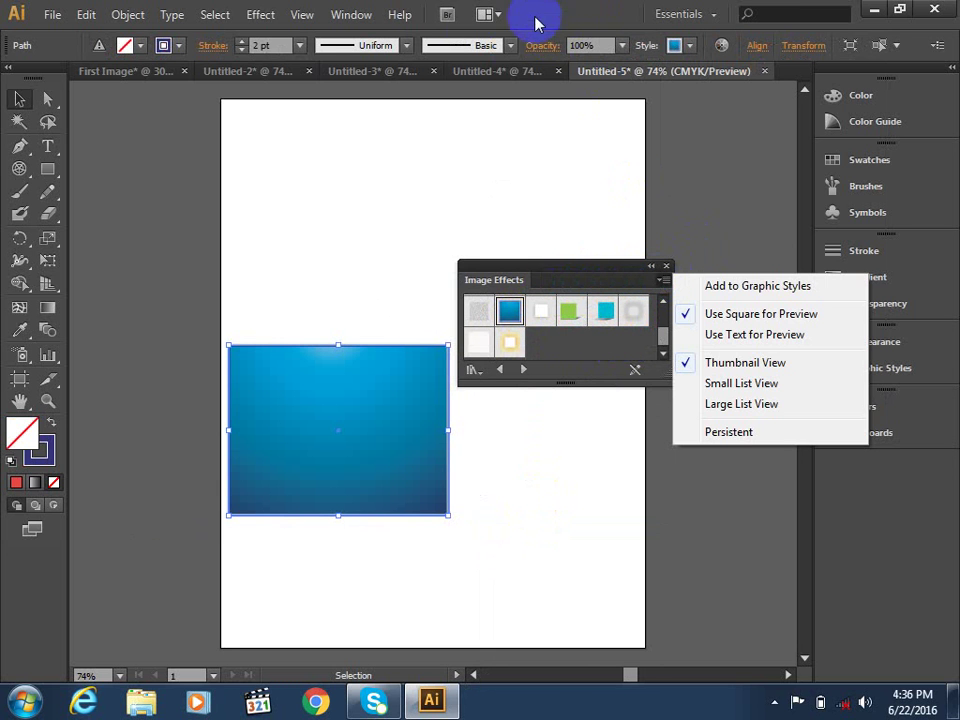
{"action": "left_click", "coordinate": [689, 46]}
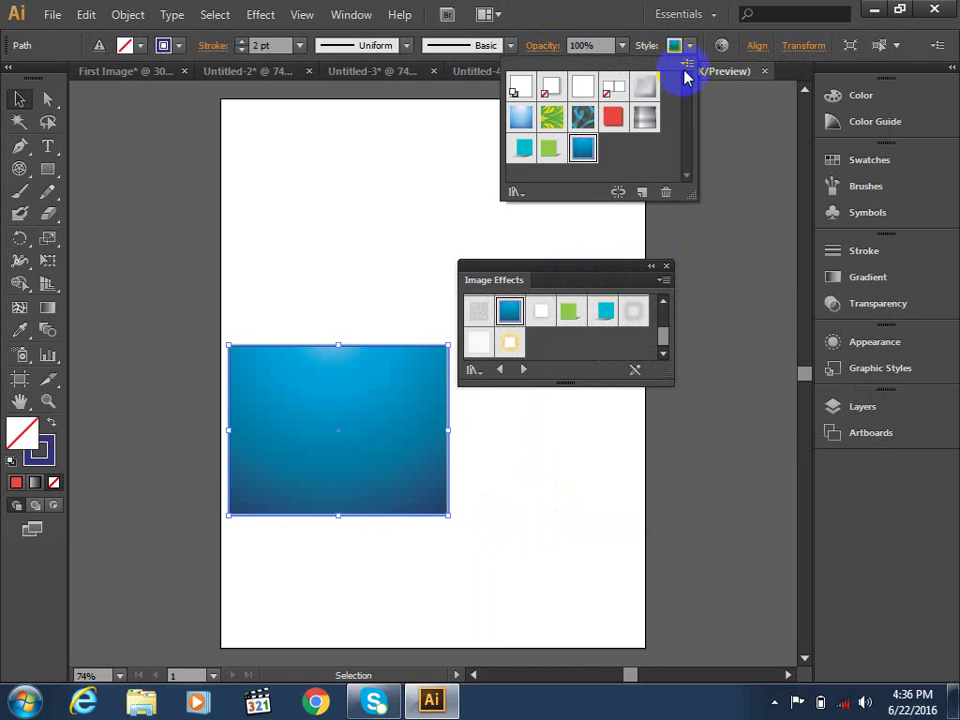
{"action": "left_click", "coordinate": [687, 64]}
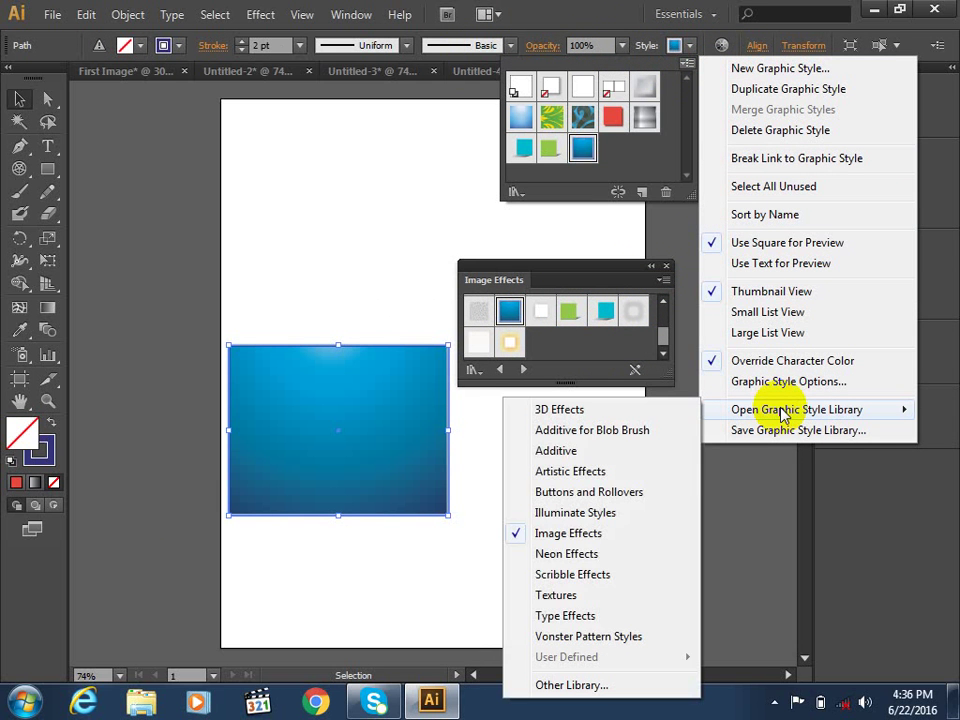
{"action": "mouse_move", "coordinate": [796, 409]}
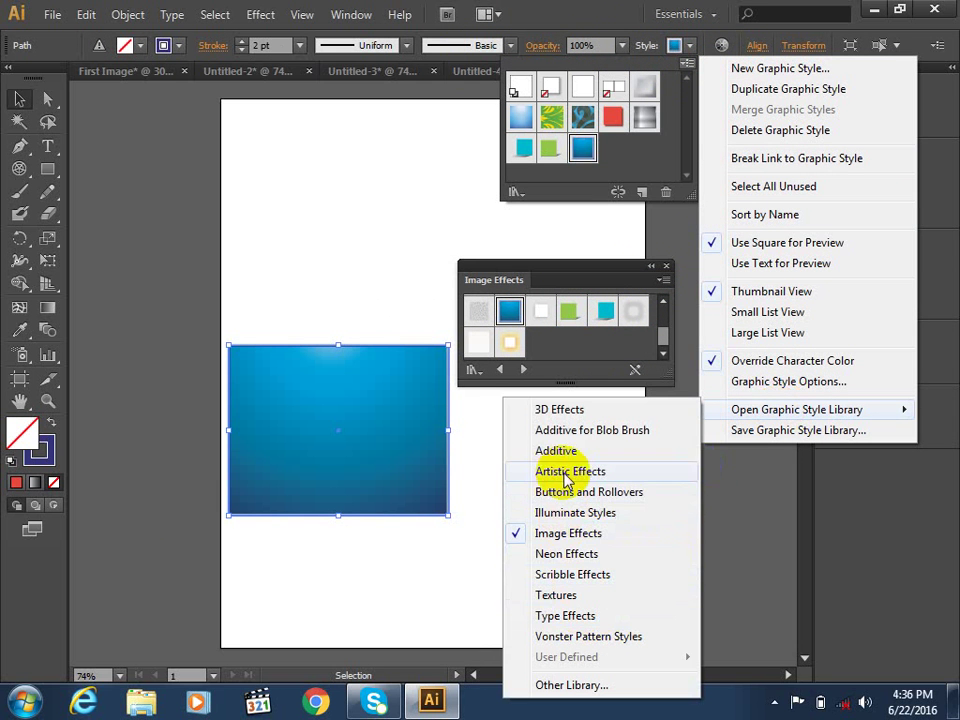
Try the bevel, radial and frame styles from the Buttons and Rollovers library.
{"action": "left_click", "coordinate": [562, 493]}
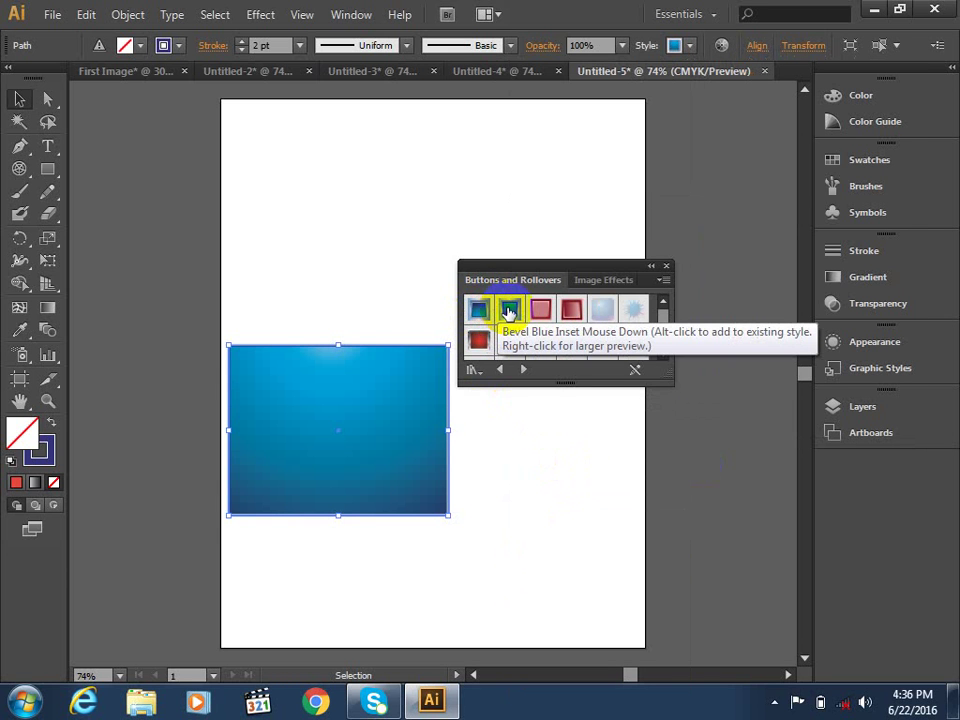
{"action": "left_click", "coordinate": [510, 311]}
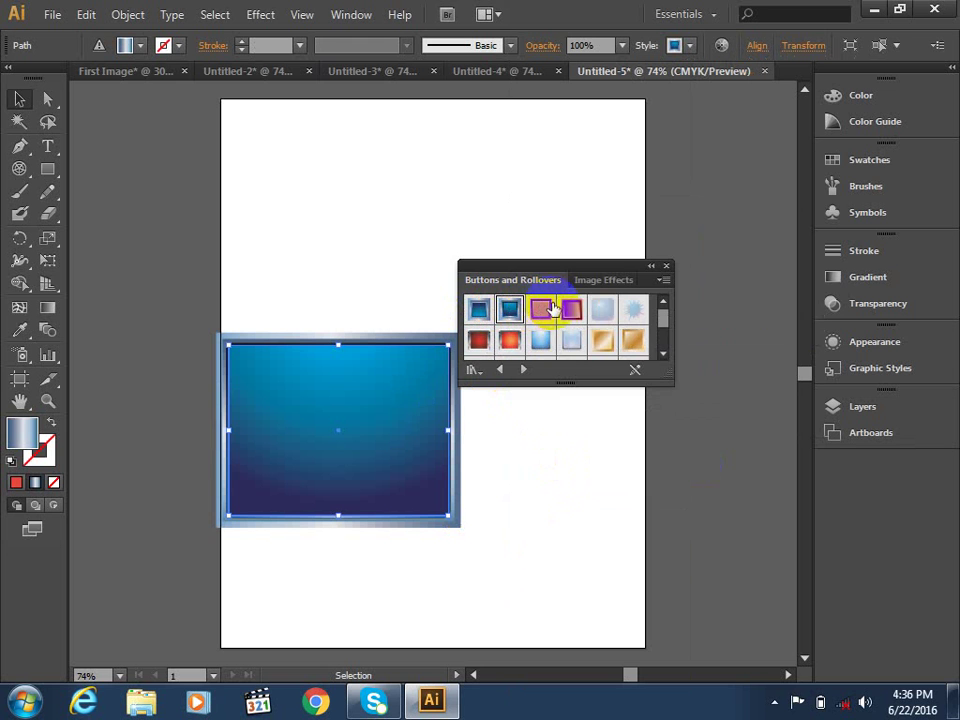
{"action": "left_click_drag", "start_coordinate": [563, 268], "coordinate": [608, 256]}
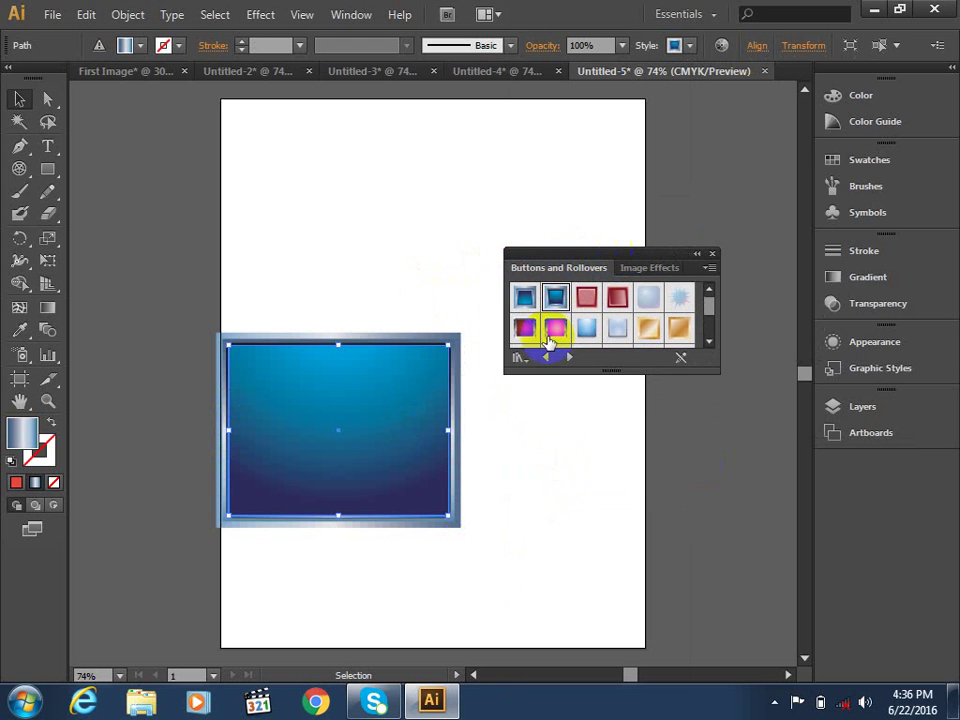
{"action": "left_click", "coordinate": [586, 297]}
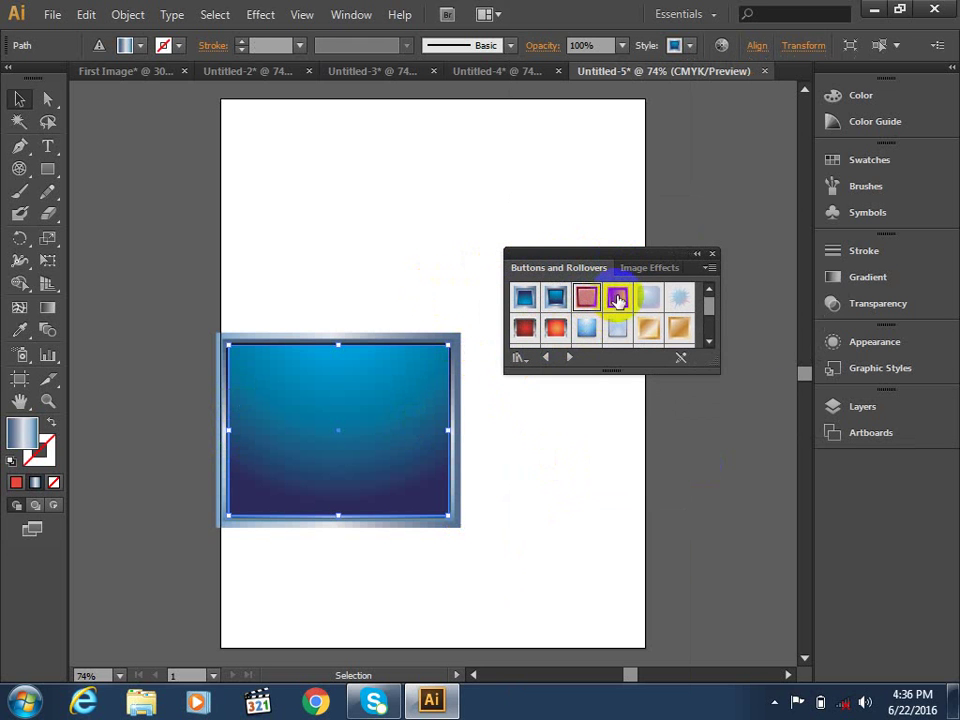
{"action": "left_click", "coordinate": [617, 298]}
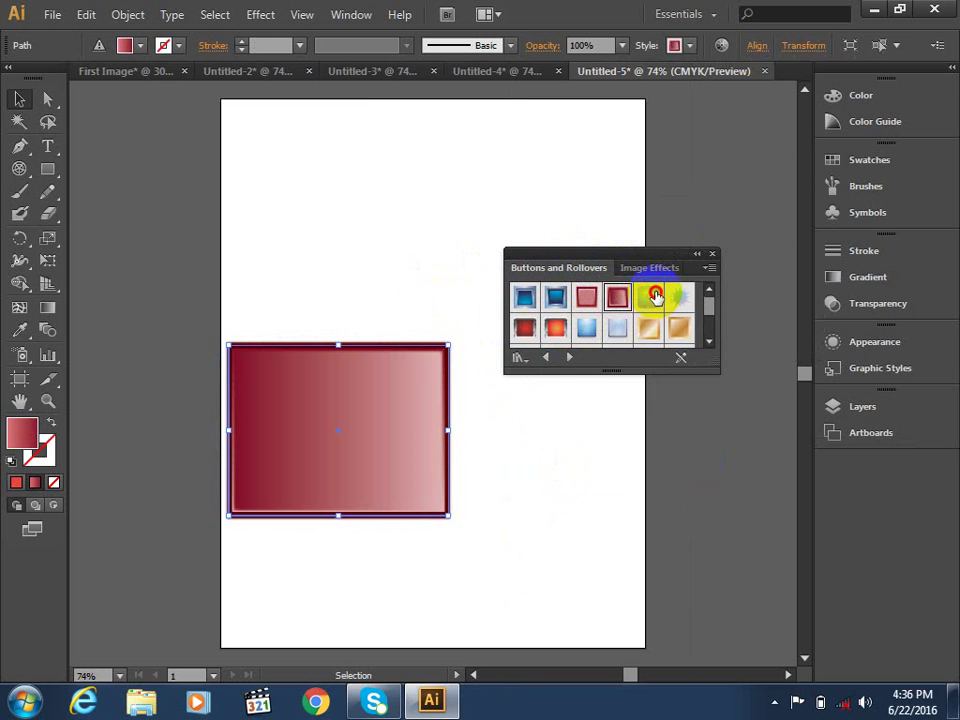
{"action": "left_click", "coordinate": [655, 296]}
{"action": "left_click", "coordinate": [706, 330]}
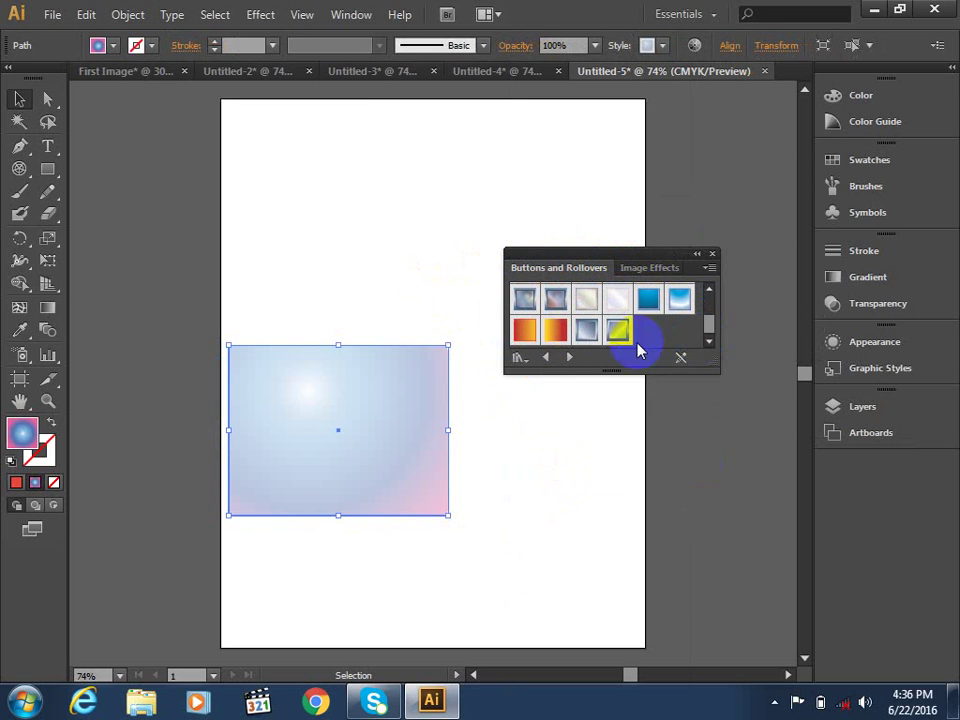
{"action": "left_click", "coordinate": [557, 330]}
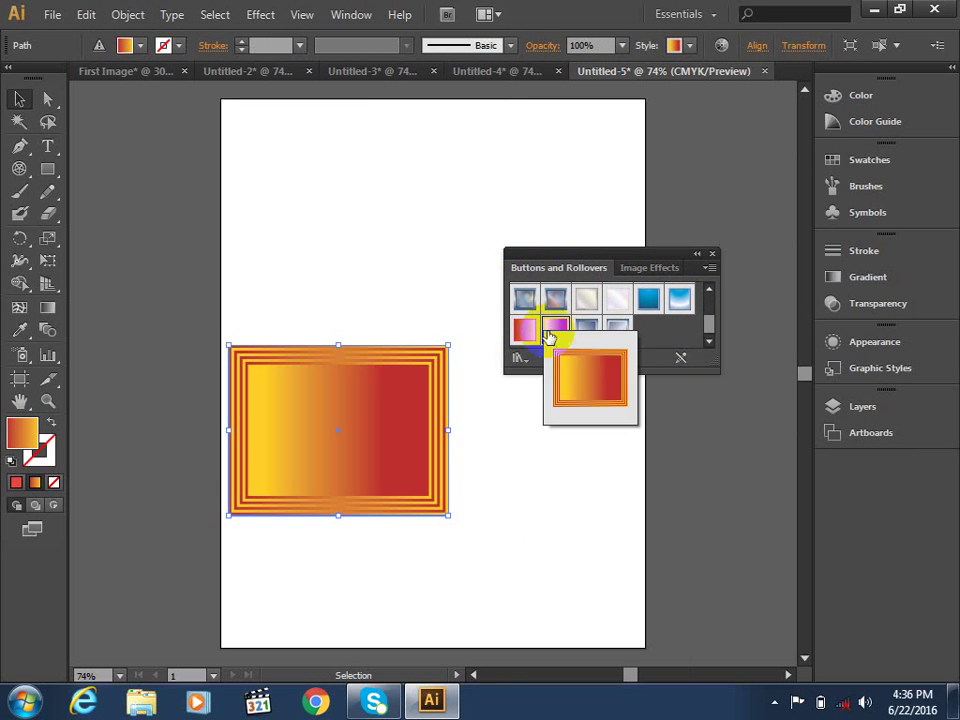
Settle on the hazy blue-yellow Buttons and Rollovers style and close the library.
{"action": "left_click", "coordinate": [527, 330]}
{"action": "left_click", "coordinate": [617, 328]}
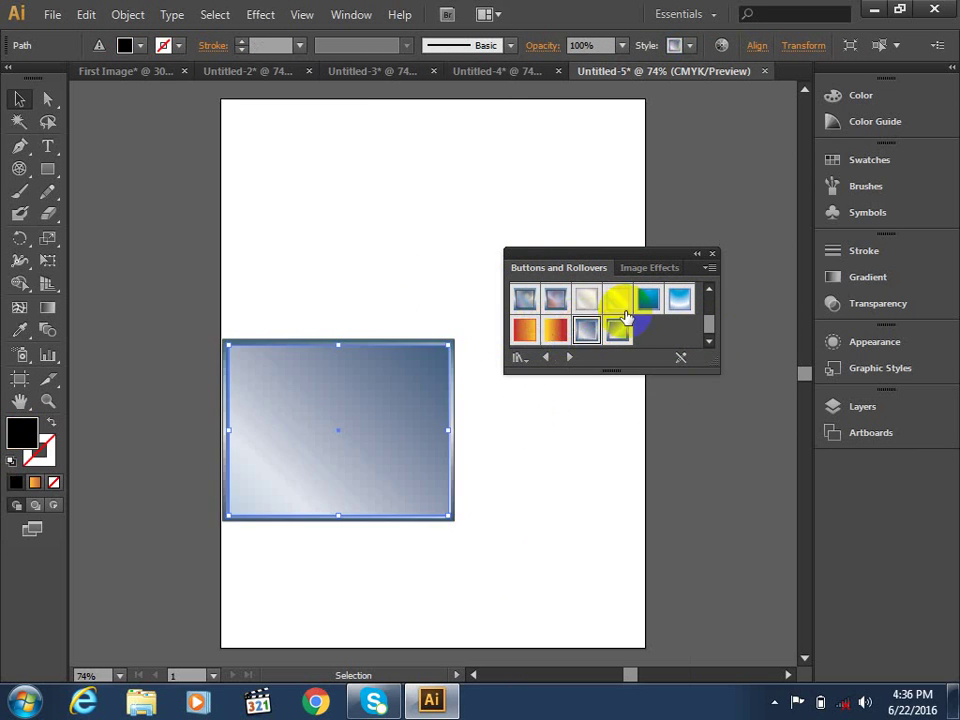
{"action": "left_click", "coordinate": [677, 299]}
{"action": "left_click", "coordinate": [647, 300]}
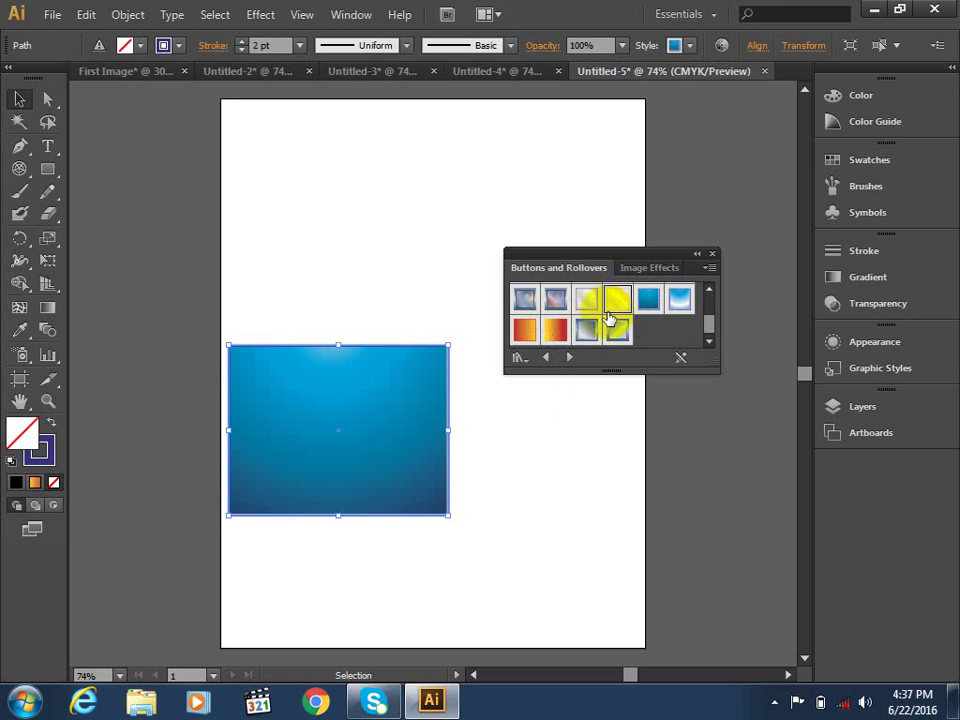
{"action": "left_click", "coordinate": [616, 300]}
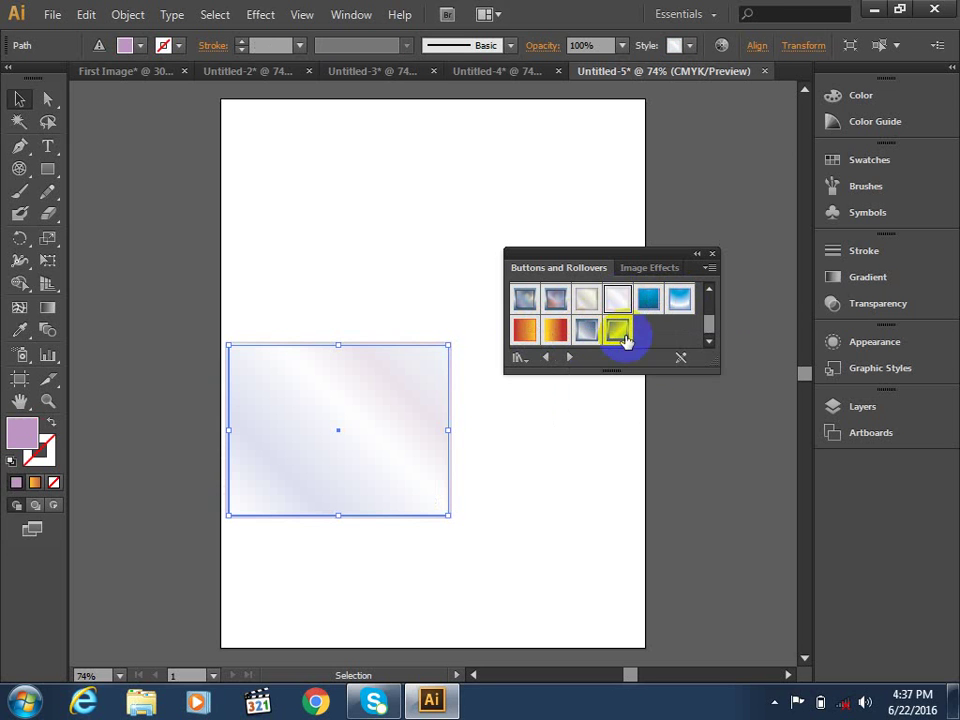
{"action": "left_click", "coordinate": [526, 300]}
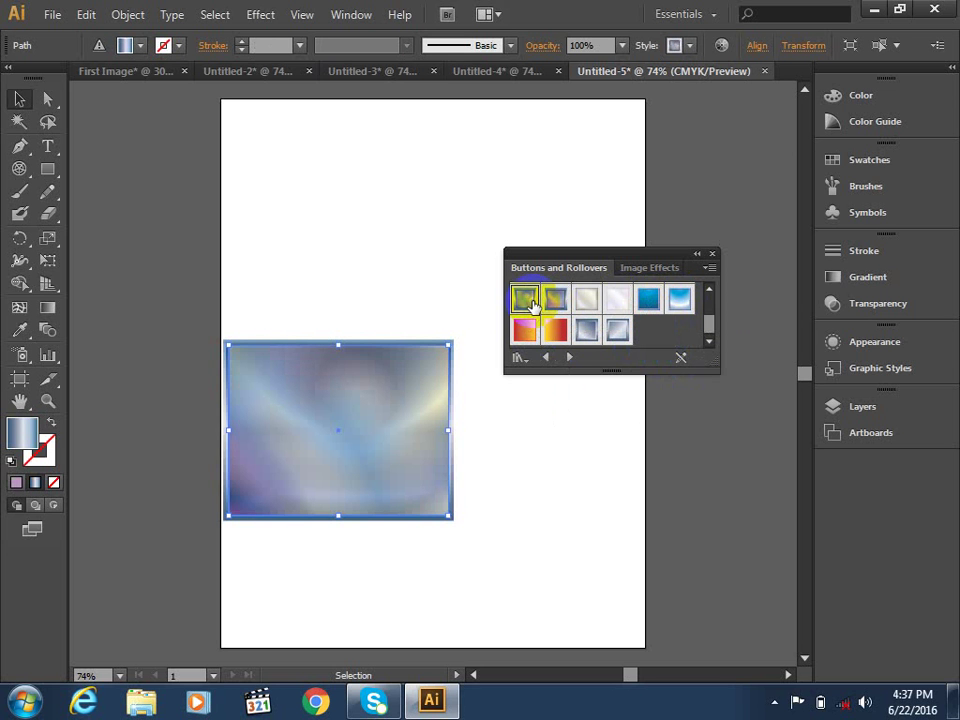
{"action": "left_click", "coordinate": [709, 290]}
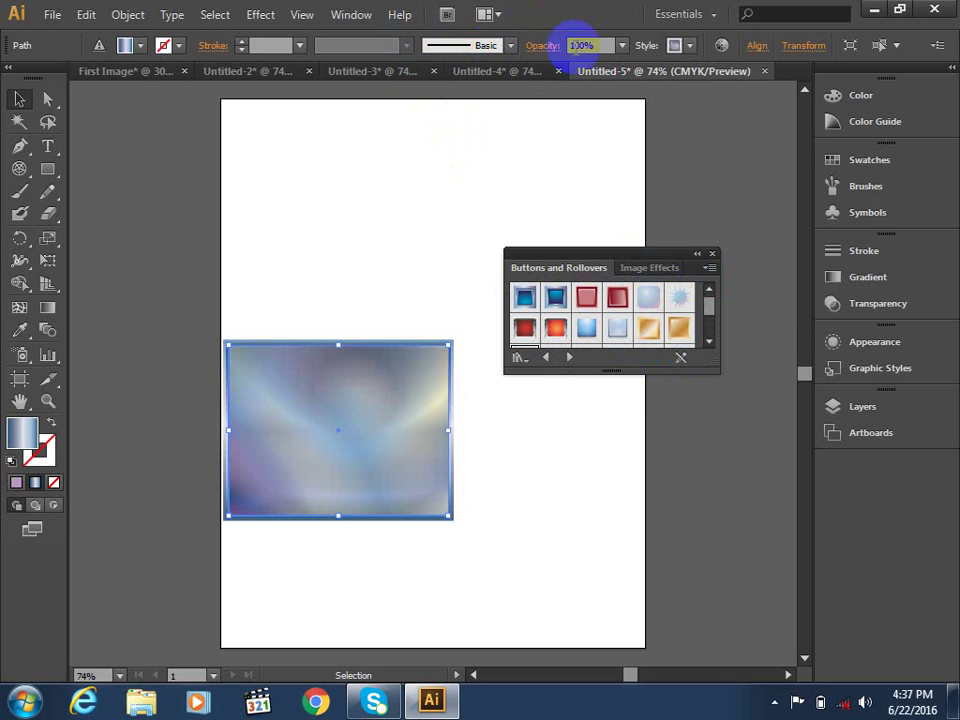
{"action": "left_click", "coordinate": [510, 46]}
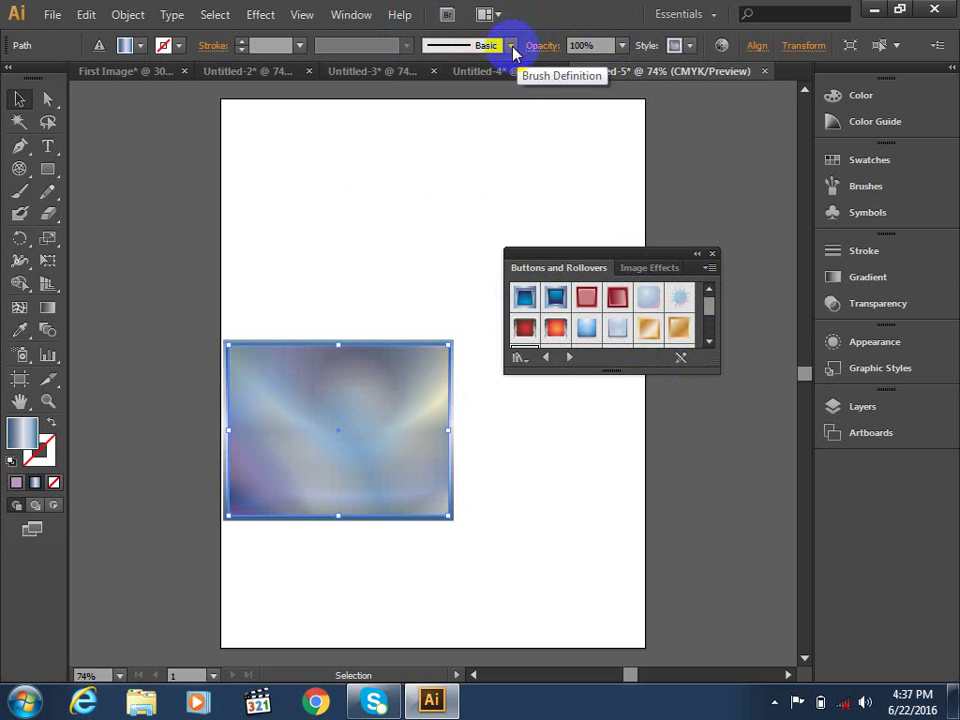
{"action": "left_click", "coordinate": [711, 256]}
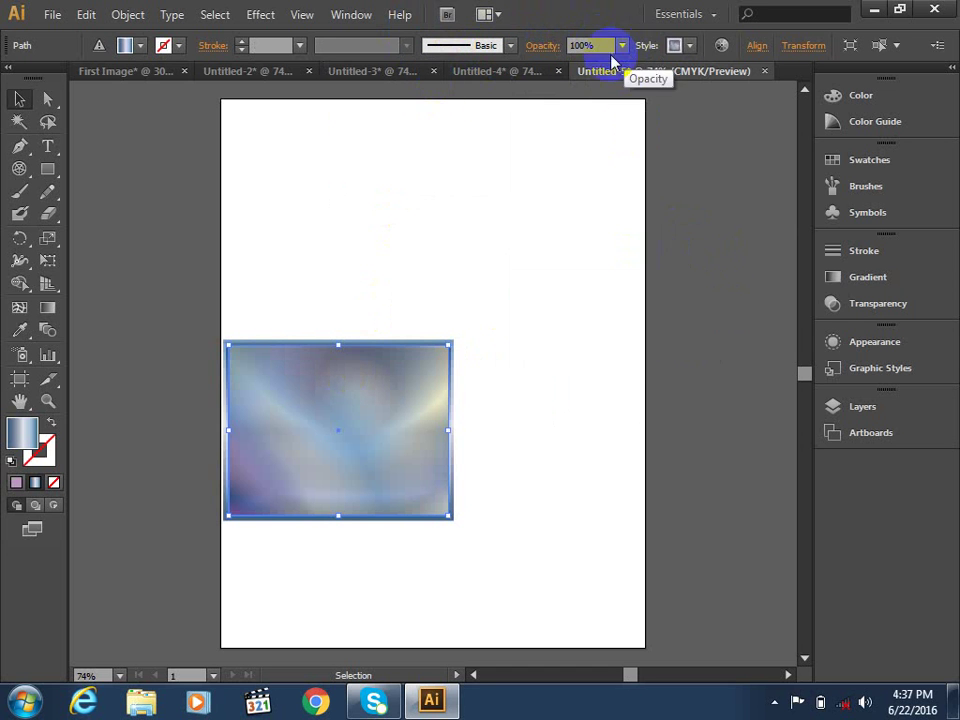
Check the graphic styles menu, then open Recolor Artwork showing the rectangle's 12 colours.
{"action": "left_click", "coordinate": [690, 45]}
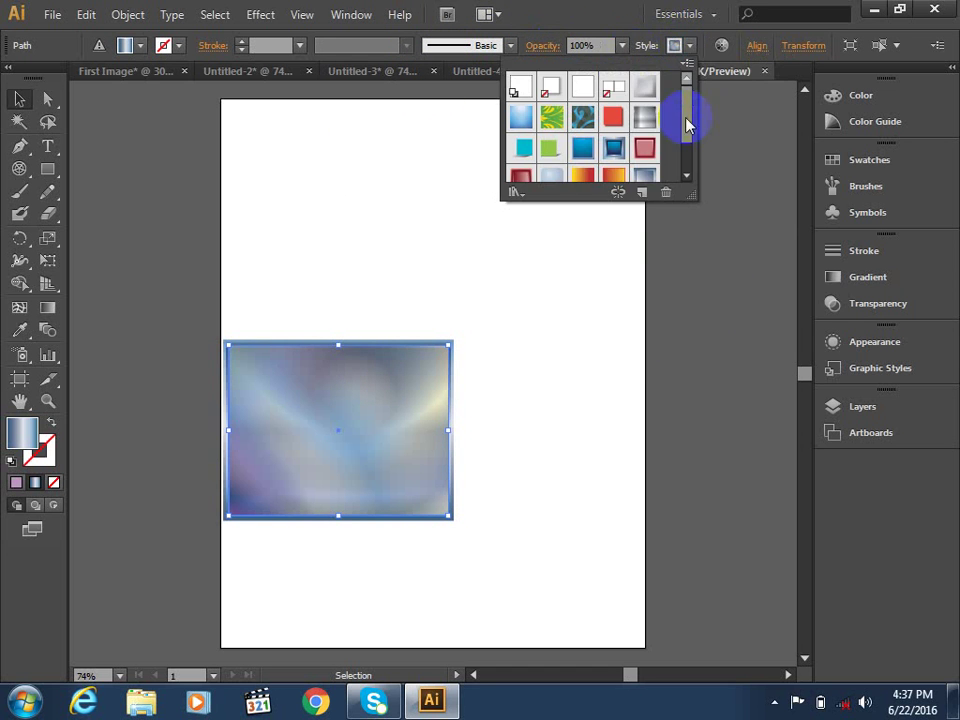
{"action": "left_click", "coordinate": [687, 65]}
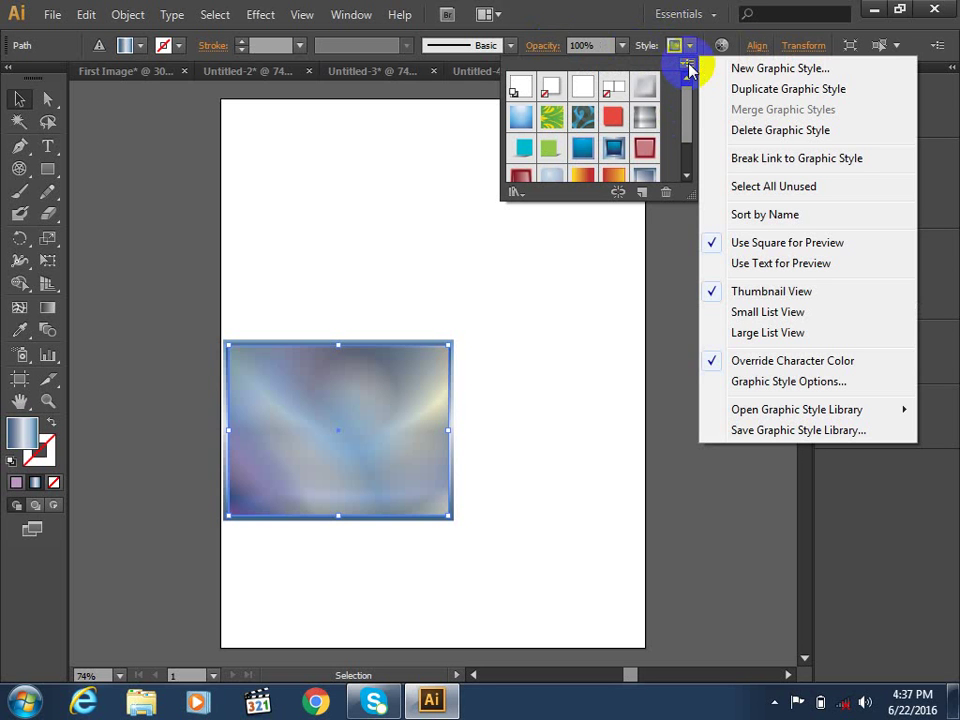
{"action": "left_click", "coordinate": [600, 17]}
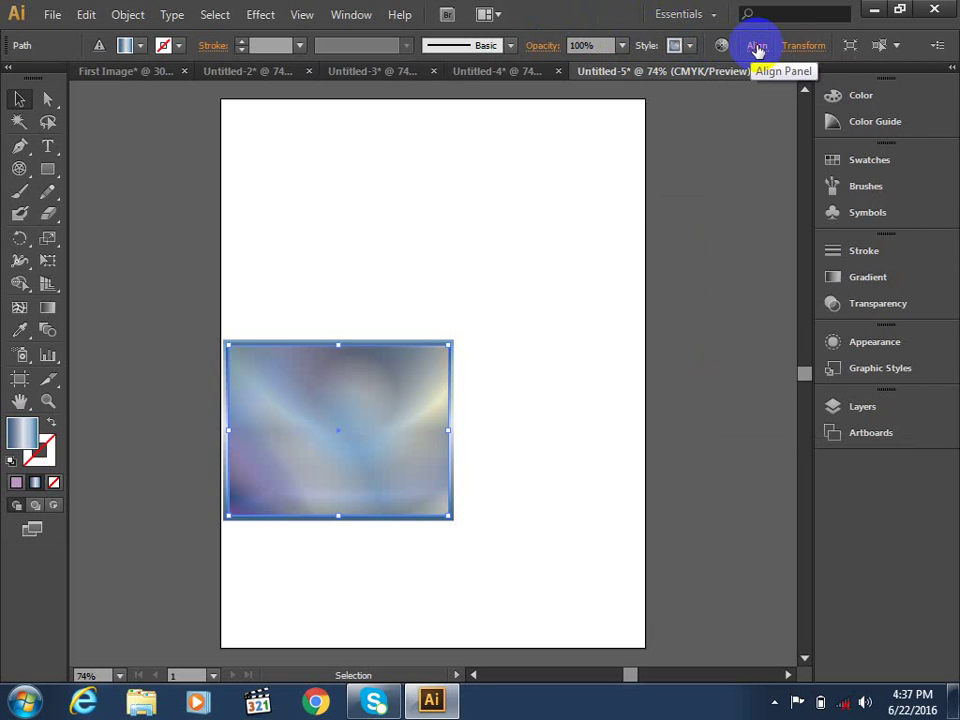
{"action": "left_click", "coordinate": [721, 46]}
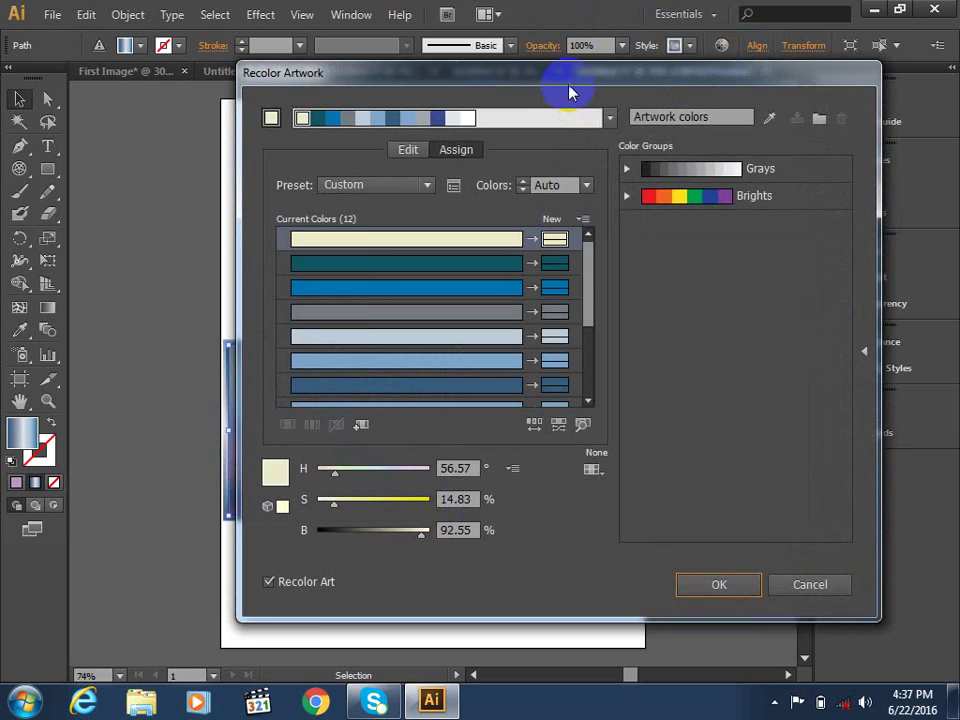
Reposition the Recolor Artwork dialog and accept it with OK.
{"action": "mouse_move", "coordinate": [569, 93]}
{"action": "left_mouse_down"}
{"action": "mouse_move", "coordinate": [704, 55]}
{"action": "mouse_move", "coordinate": [693, 15]}
{"action": "left_mouse_up"}
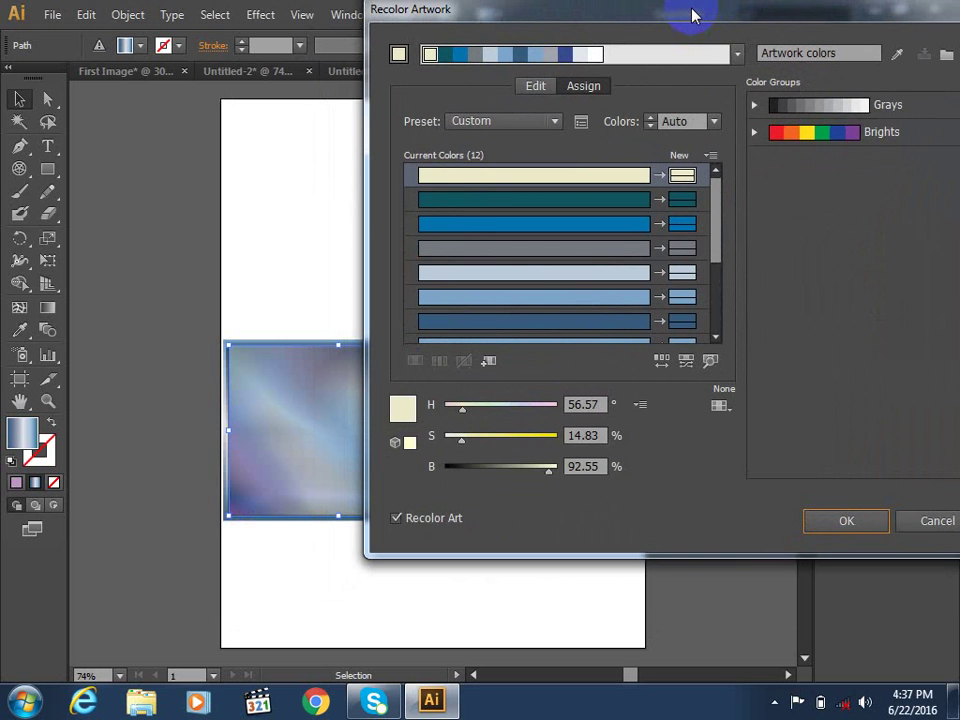
{"action": "left_click_drag", "start_coordinate": [617, 4], "coordinate": [280, 56]}
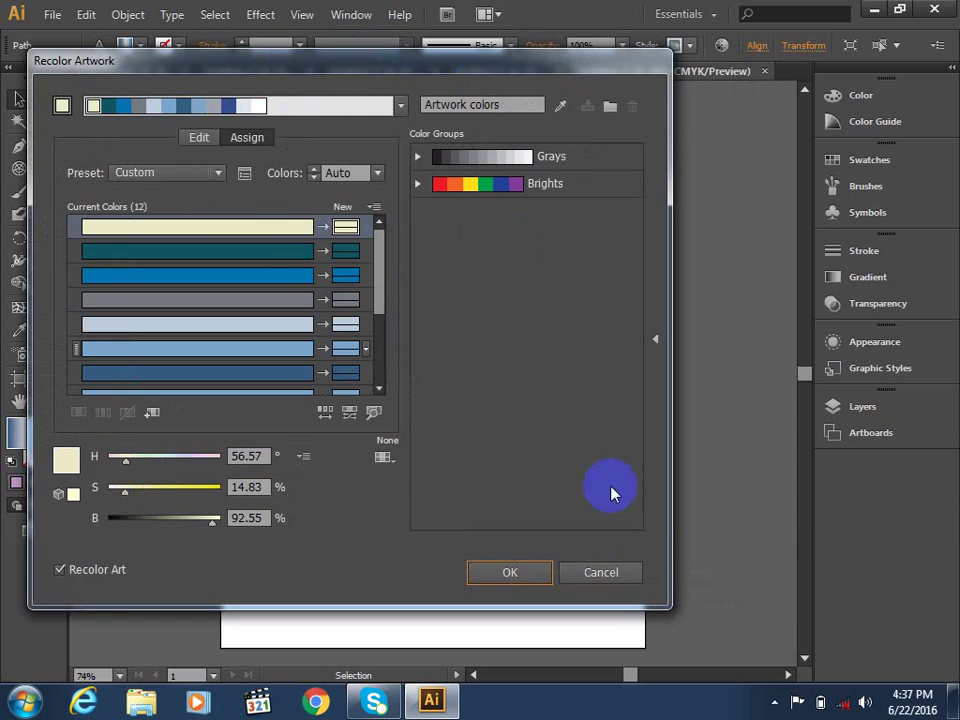
{"action": "left_click", "coordinate": [515, 570]}
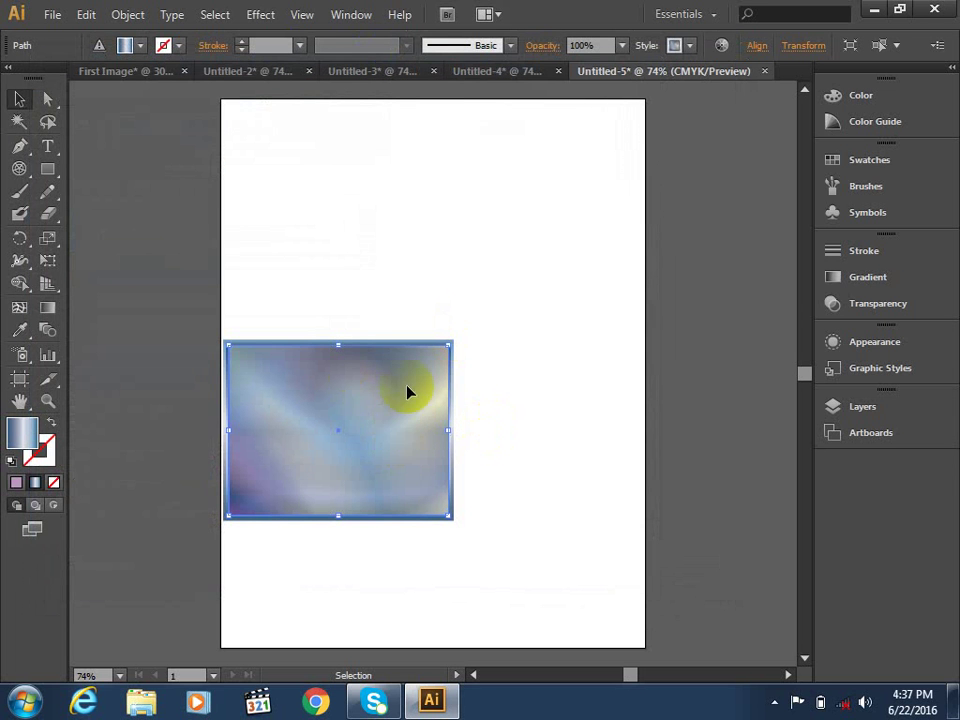
Reopen Recolor Artwork and swap the blue and teal New colours.
{"action": "left_click", "coordinate": [721, 45]}
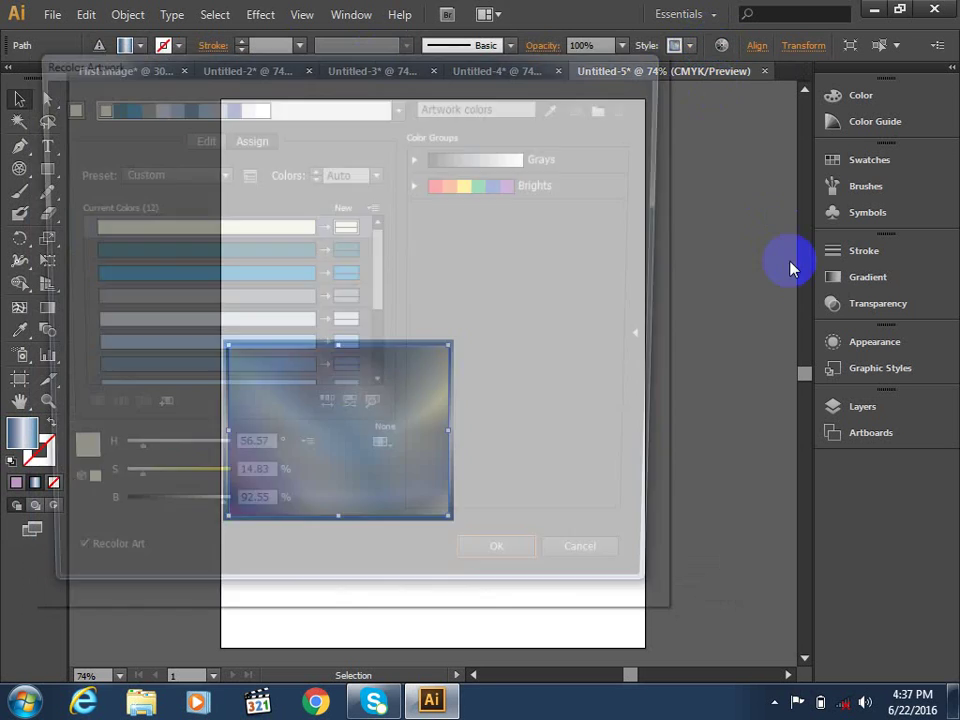
{"action": "left_click_drag", "start_coordinate": [336, 72], "coordinate": [715, 24]}
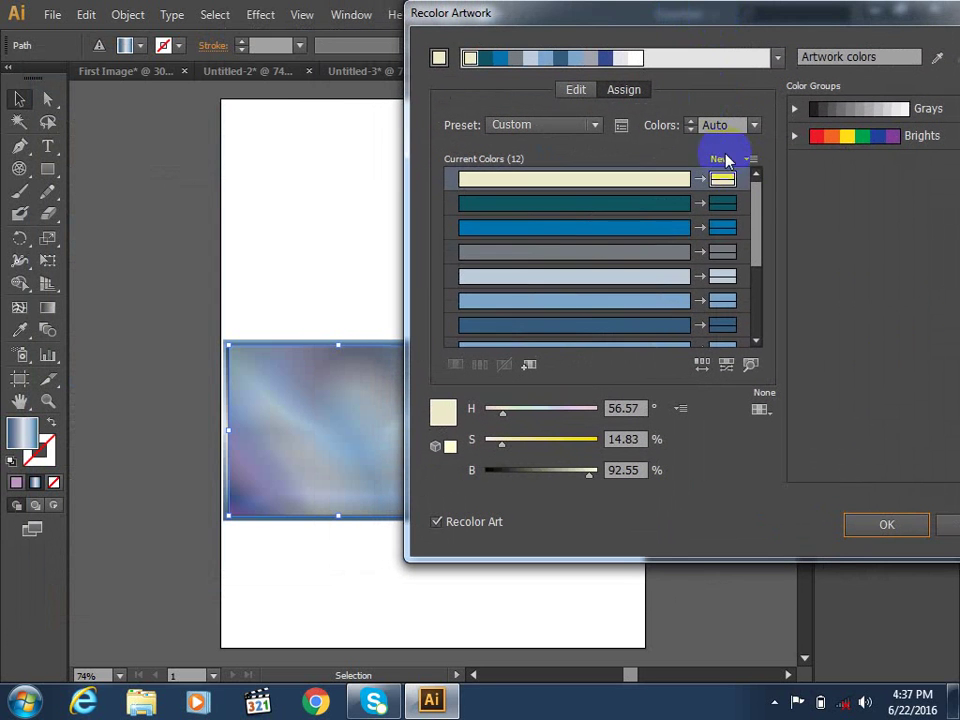
{"action": "mouse_move", "coordinate": [722, 227]}
{"action": "left_mouse_down"}
{"action": "mouse_move", "coordinate": [723, 208]}
{"action": "mouse_move", "coordinate": [643, 214]}
{"action": "left_mouse_up"}
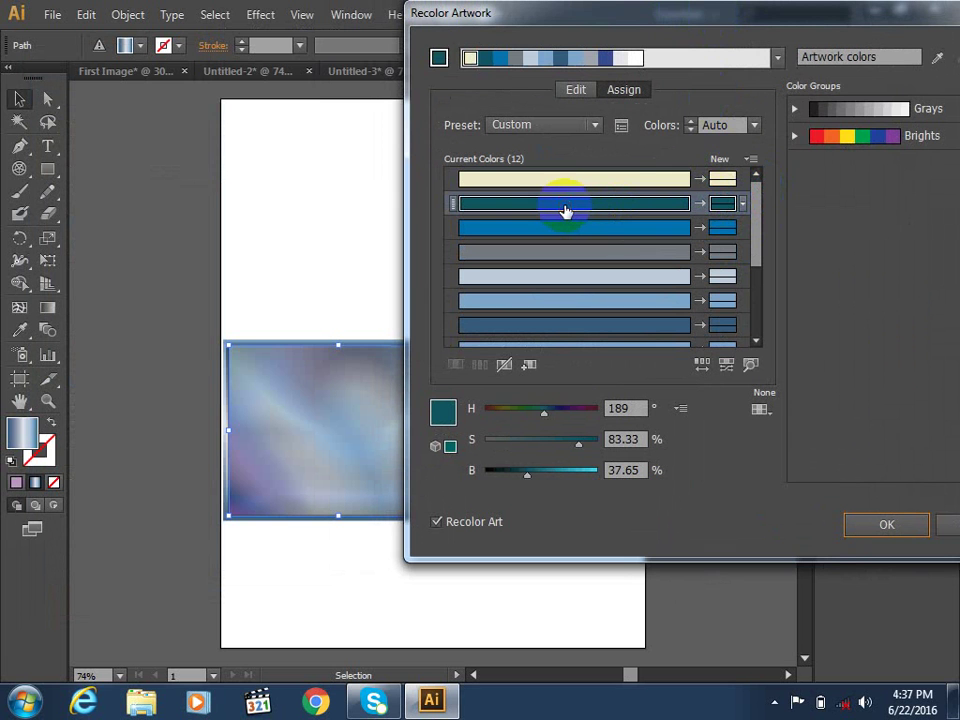
Recolour the teal swatch to green in the Color Picker and apply it.
{"action": "double_click", "coordinate": [443, 411]}
{"action": "left_click_drag", "start_coordinate": [541, 290], "coordinate": [541, 326]}
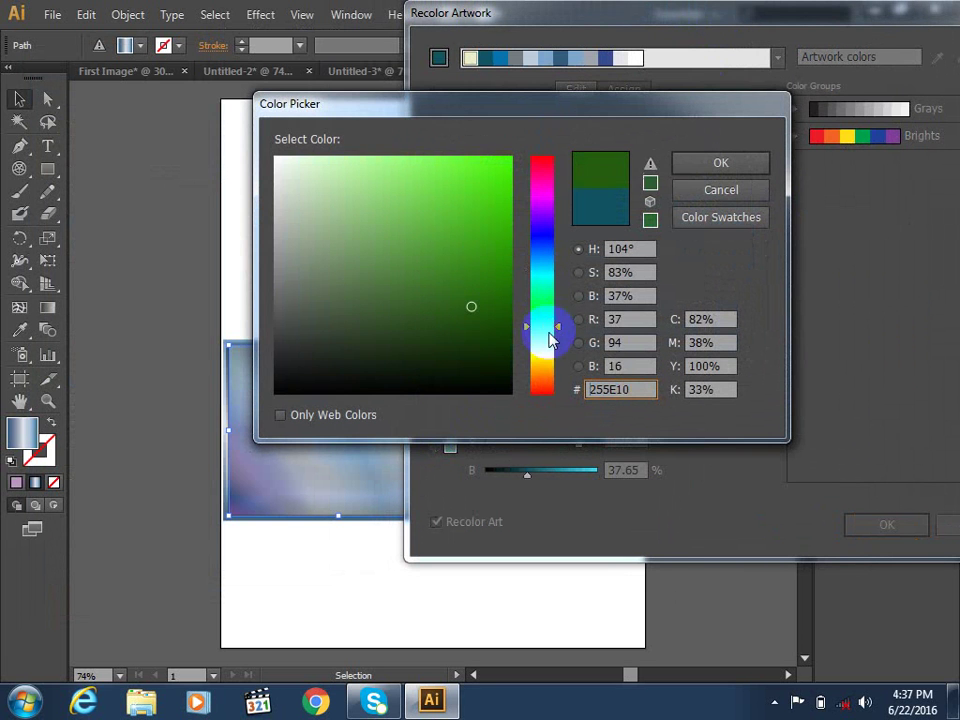
{"action": "left_click", "coordinate": [500, 217]}
{"action": "left_click", "coordinate": [720, 162]}
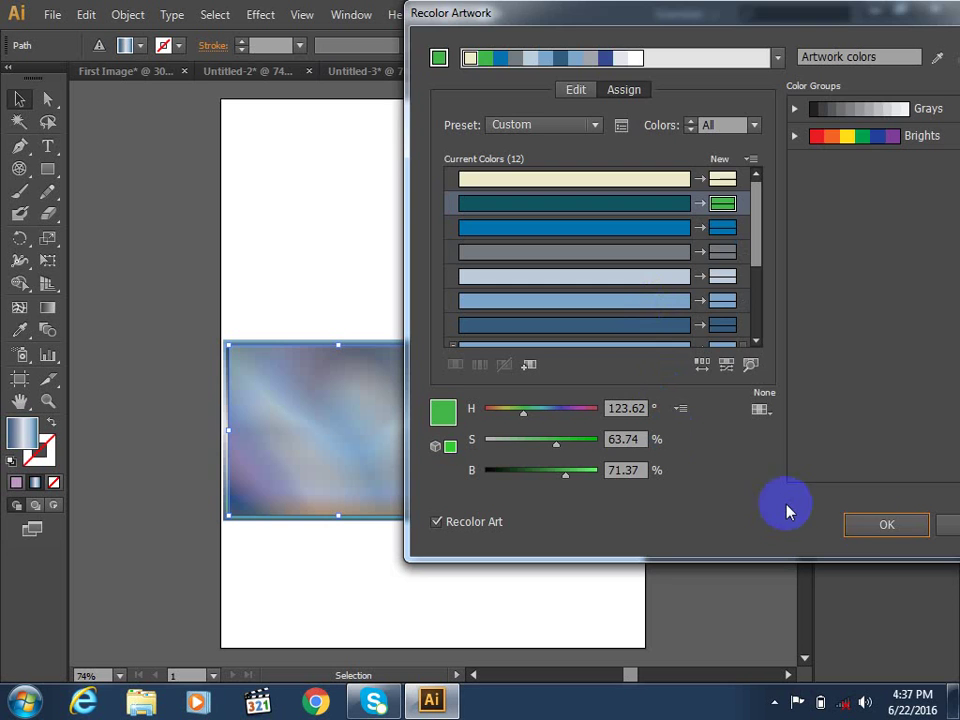
{"action": "left_click", "coordinate": [857, 525]}
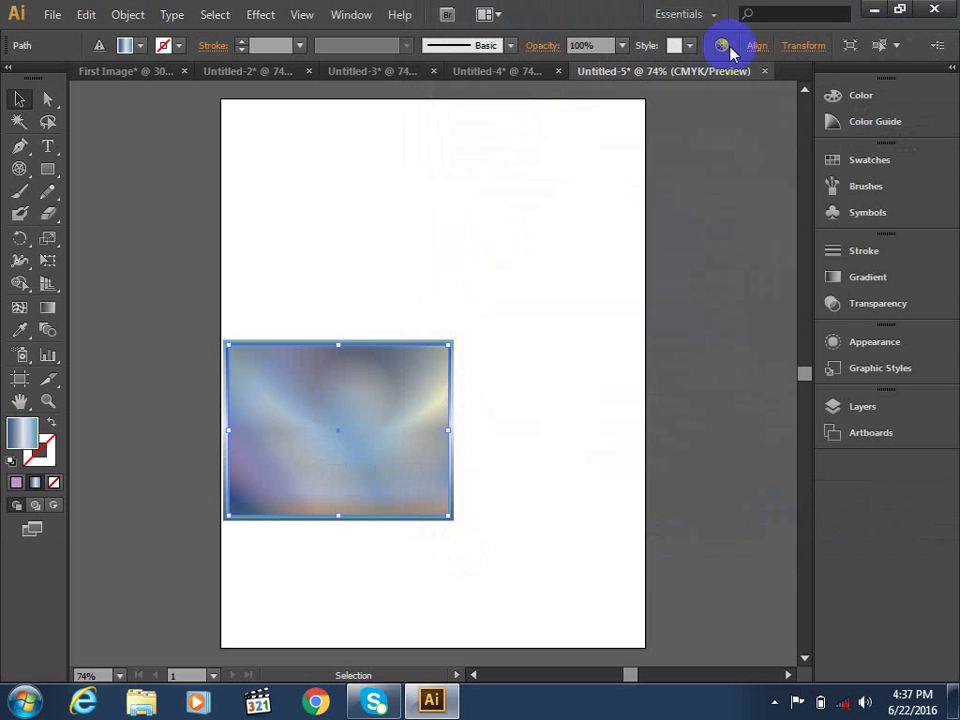
Reopen Recolor Artwork and bring up the Harmony Rules list.
{"action": "left_click", "coordinate": [722, 45]}
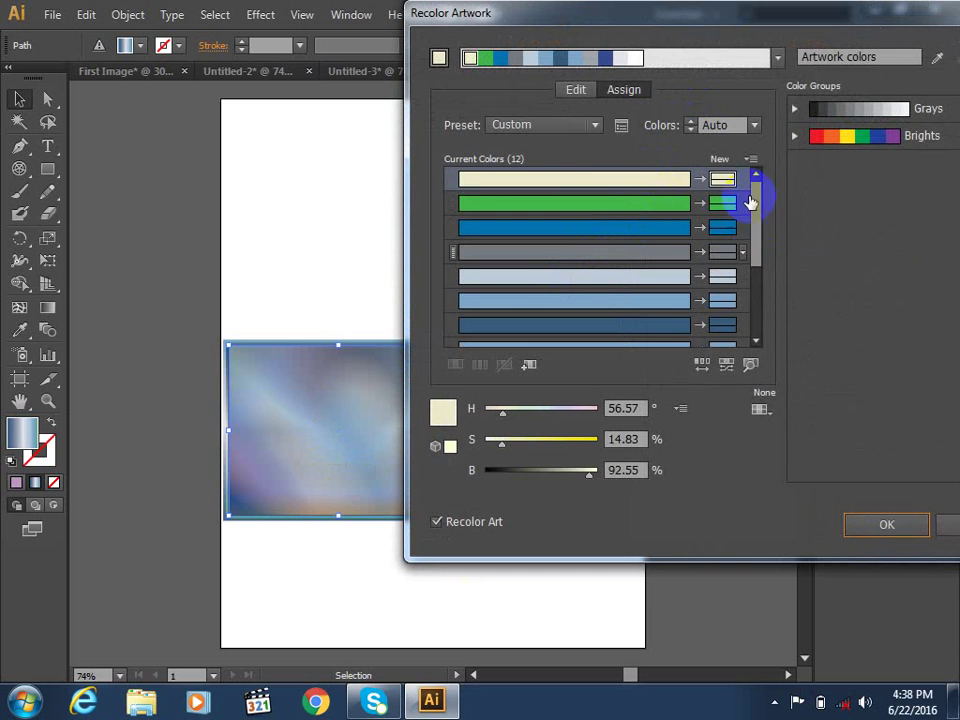
{"action": "left_click_drag", "start_coordinate": [760, 236], "coordinate": [765, 317]}
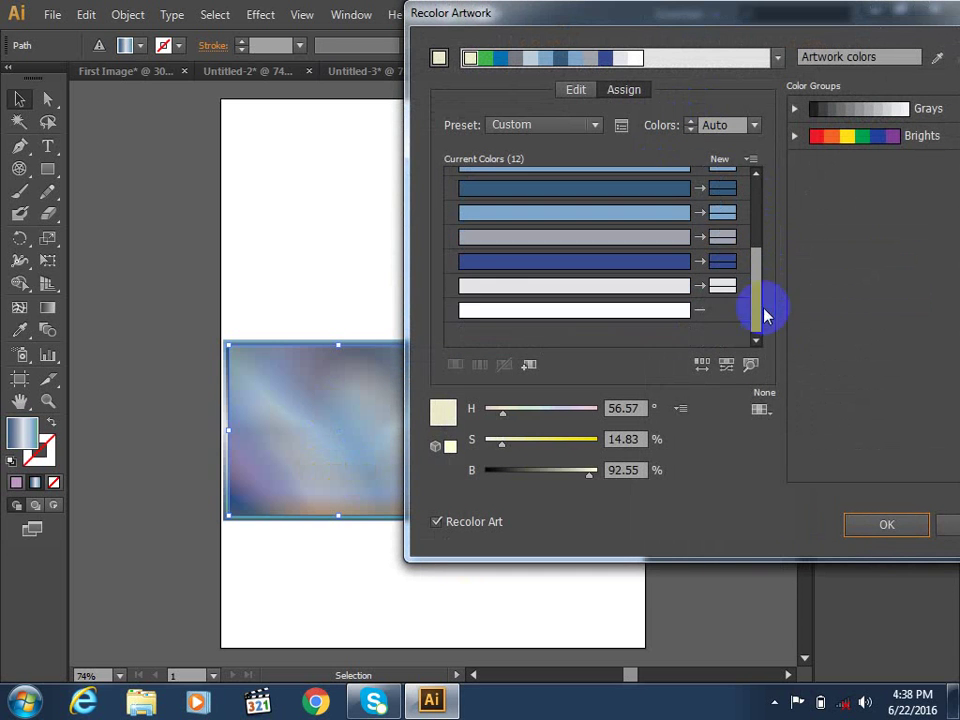
{"action": "left_click", "coordinate": [777, 57]}
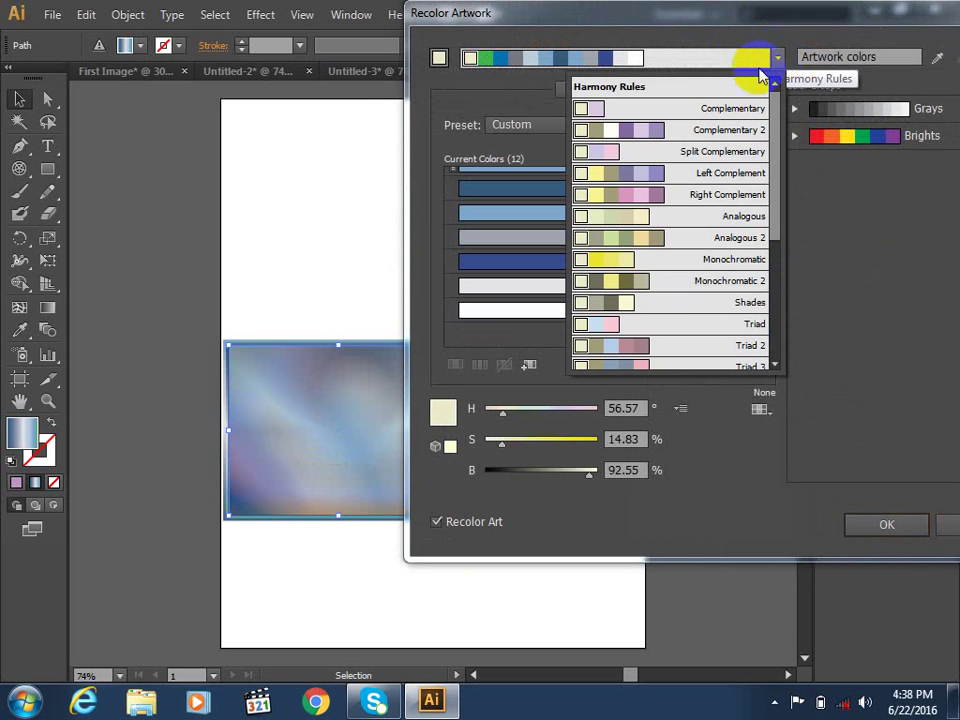
Try the Left Complement harmony rule and then another harmony rule on the rectangle.
{"action": "left_click", "coordinate": [654, 178]}
{"action": "left_click", "coordinate": [649, 215]}
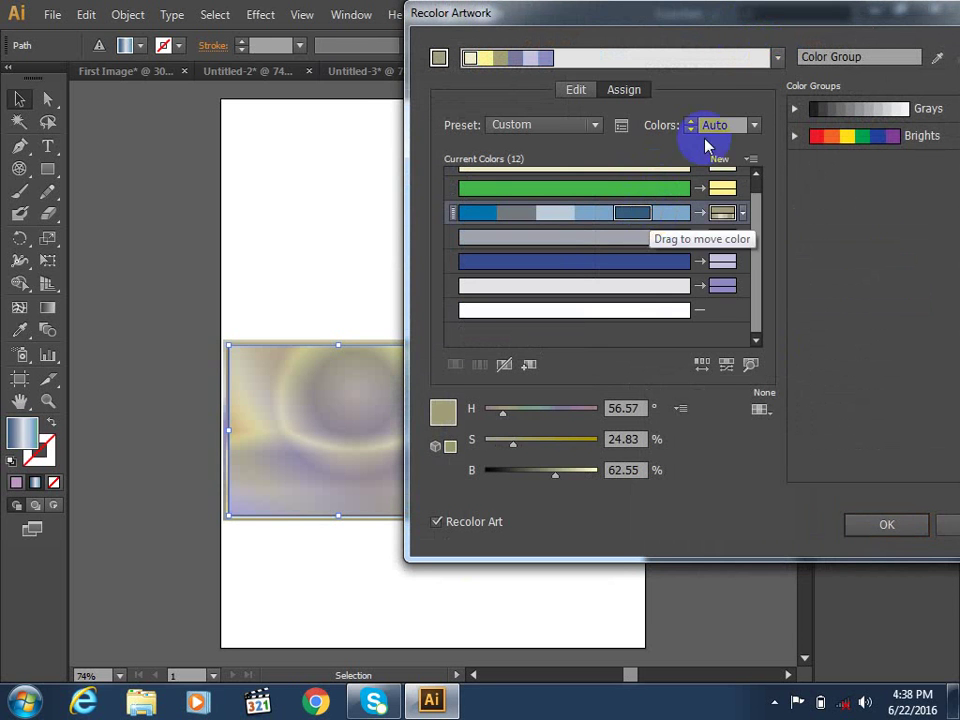
{"action": "left_click", "coordinate": [777, 57]}
{"action": "left_click", "coordinate": [626, 258]}
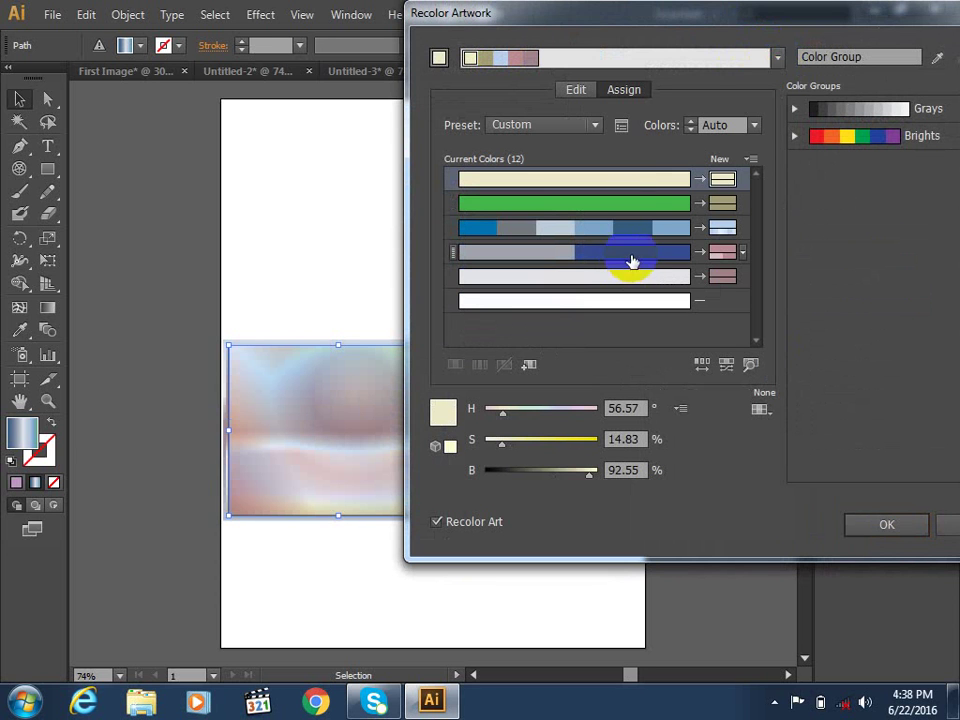
Cancel the Recolor Artwork dialog, discarding the harmony colours.
{"action": "left_click_drag", "start_coordinate": [563, 21], "coordinate": [301, 17]}
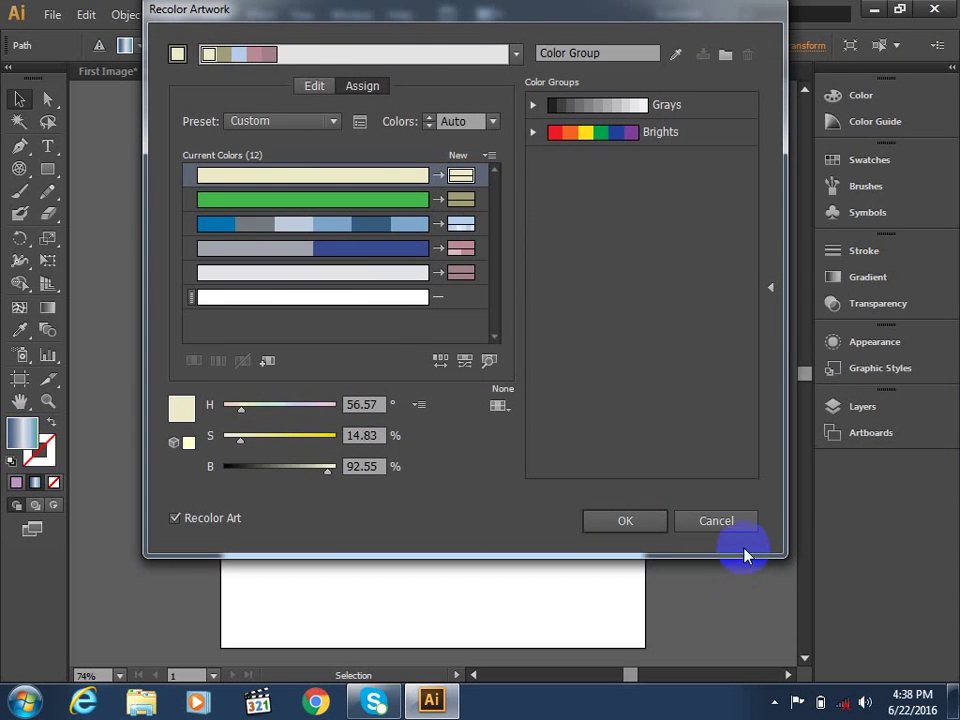
{"action": "left_click", "coordinate": [594, 562]}
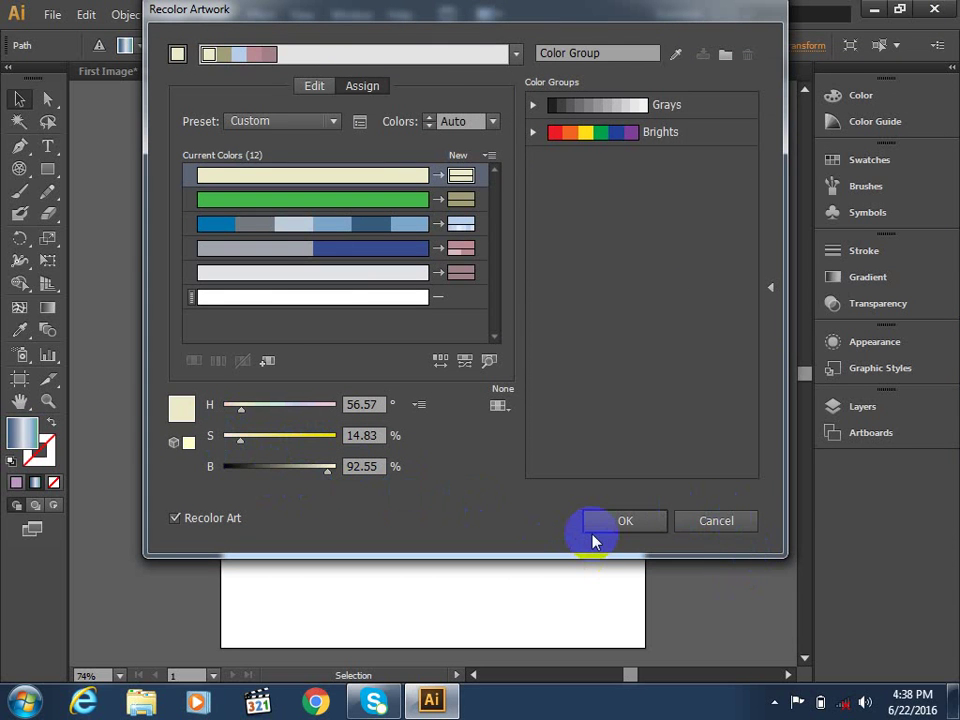
{"action": "left_click", "coordinate": [707, 516]}
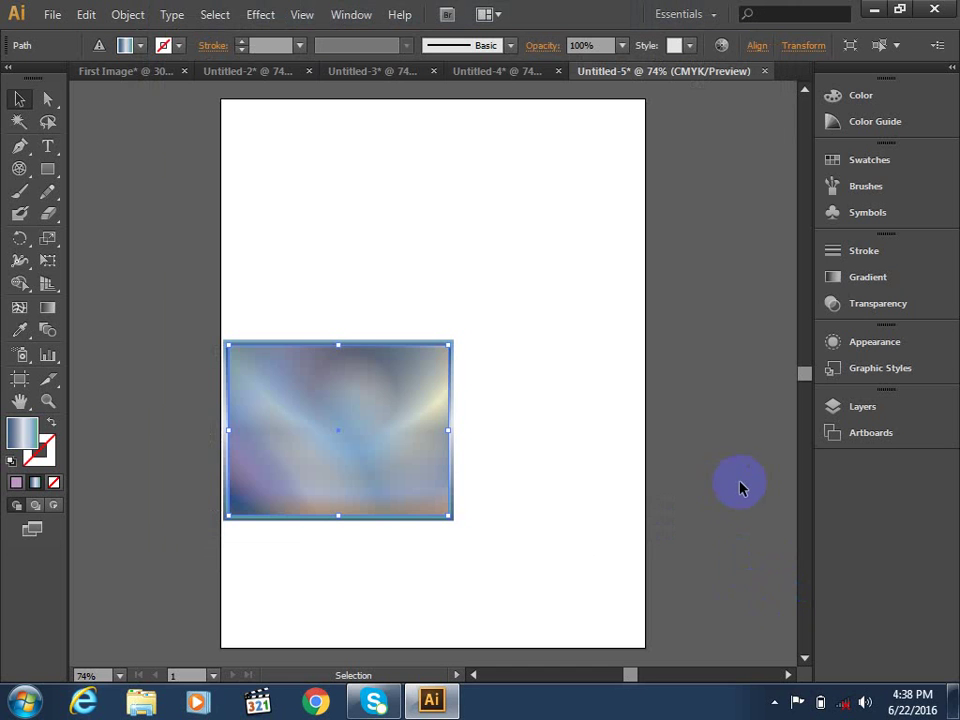
Delete the gradient image and draw a new rectangle in the upper middle of the page.
{"action": "key", "text": "Delete"}
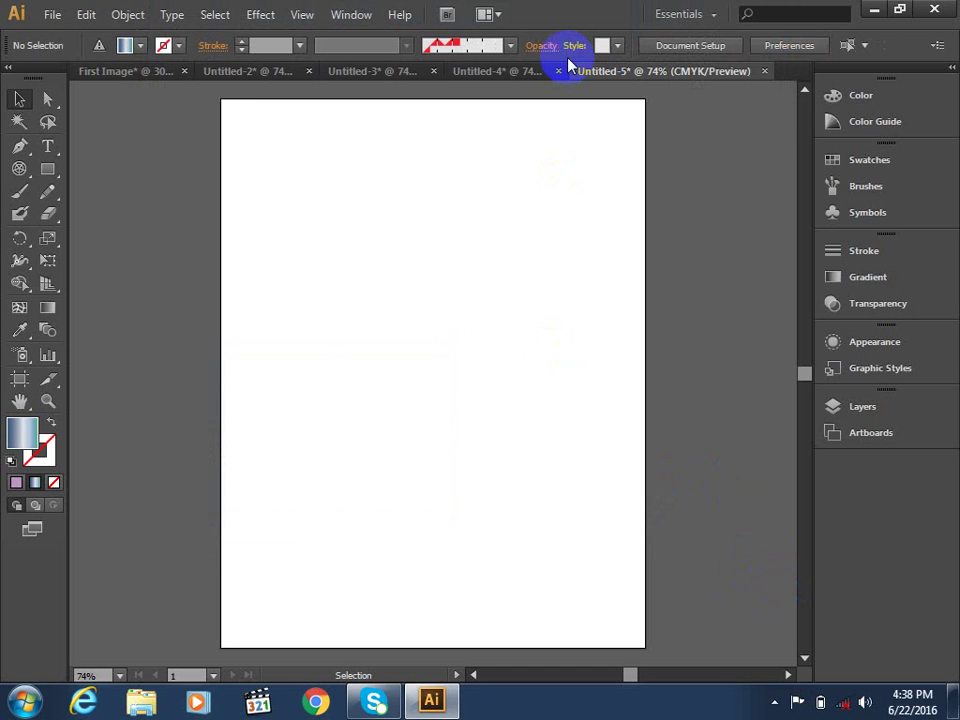
{"action": "left_click", "coordinate": [47, 169]}
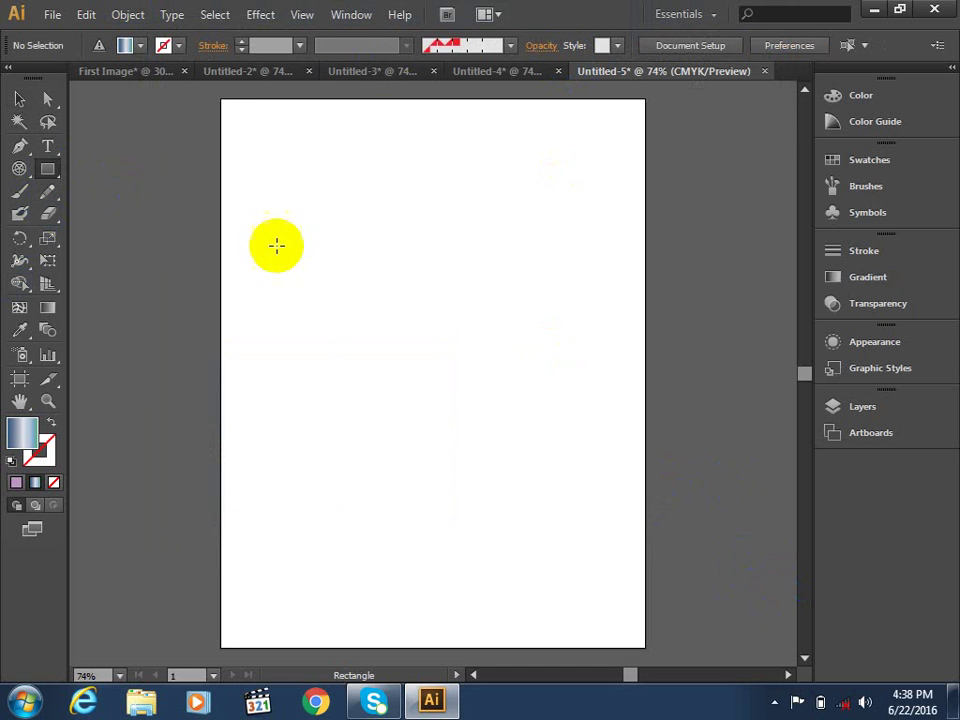
{"action": "left_click_drag", "start_coordinate": [295, 211], "coordinate": [517, 435]}
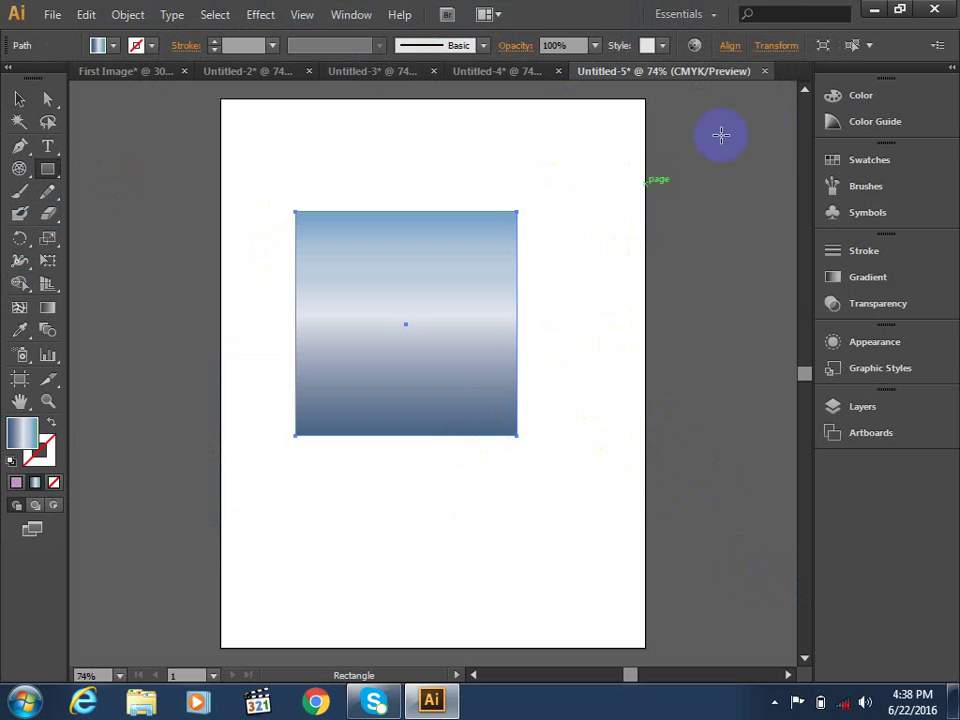
{"action": "left_click", "coordinate": [776, 47]}
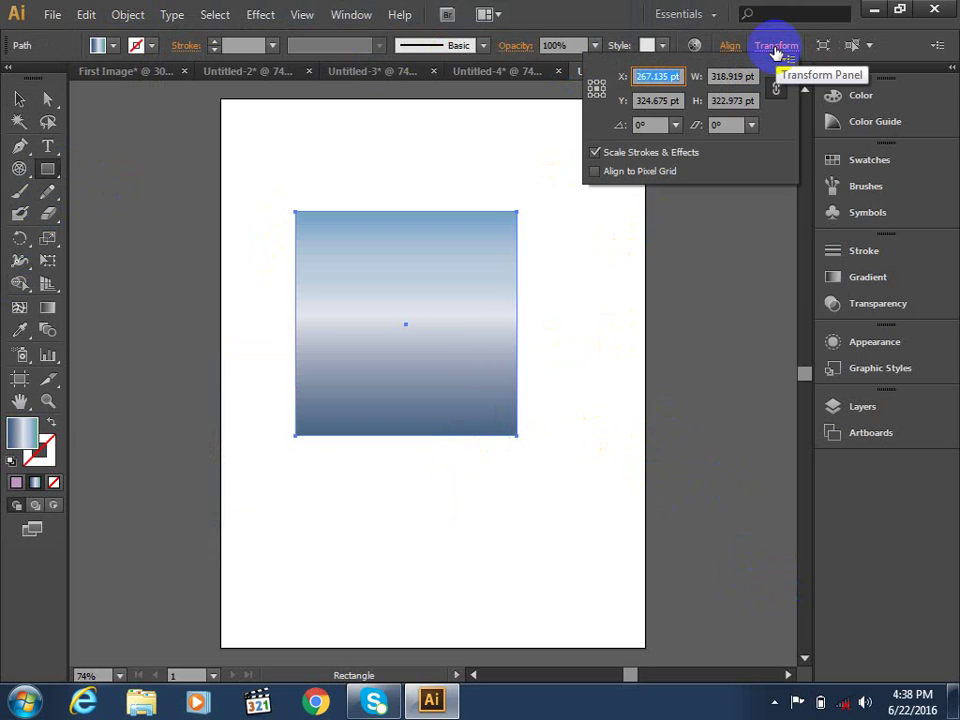
{"action": "left_click", "coordinate": [457, 286]}
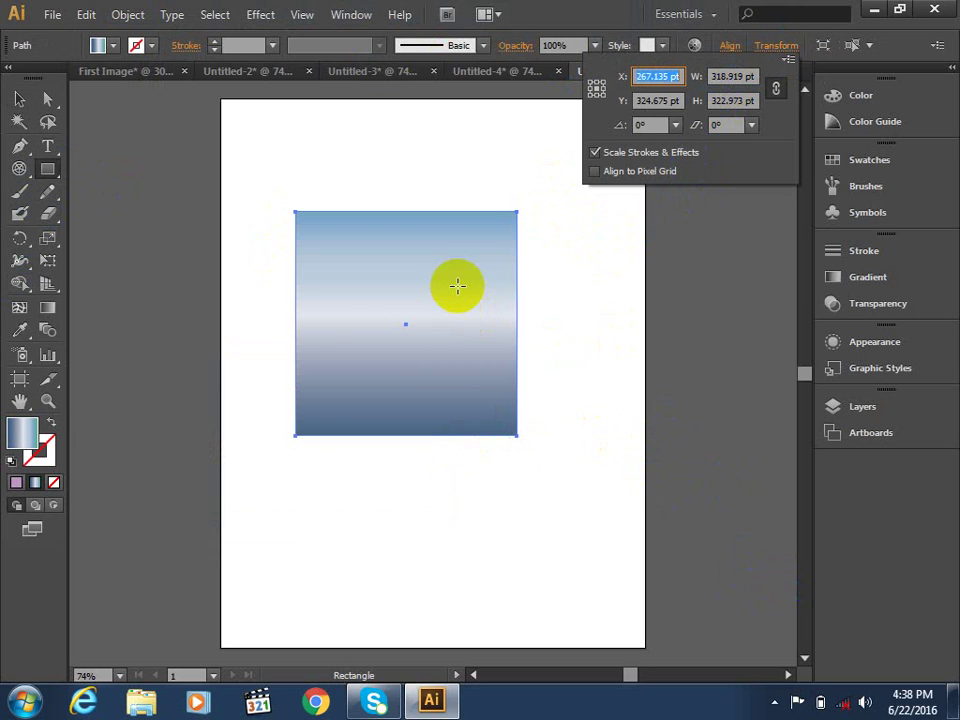
Rotate the rectangle by a preset angle, then shear it twice, the second time by 45°.
{"action": "left_click", "coordinate": [676, 126]}
{"action": "left_click", "coordinate": [707, 350]}
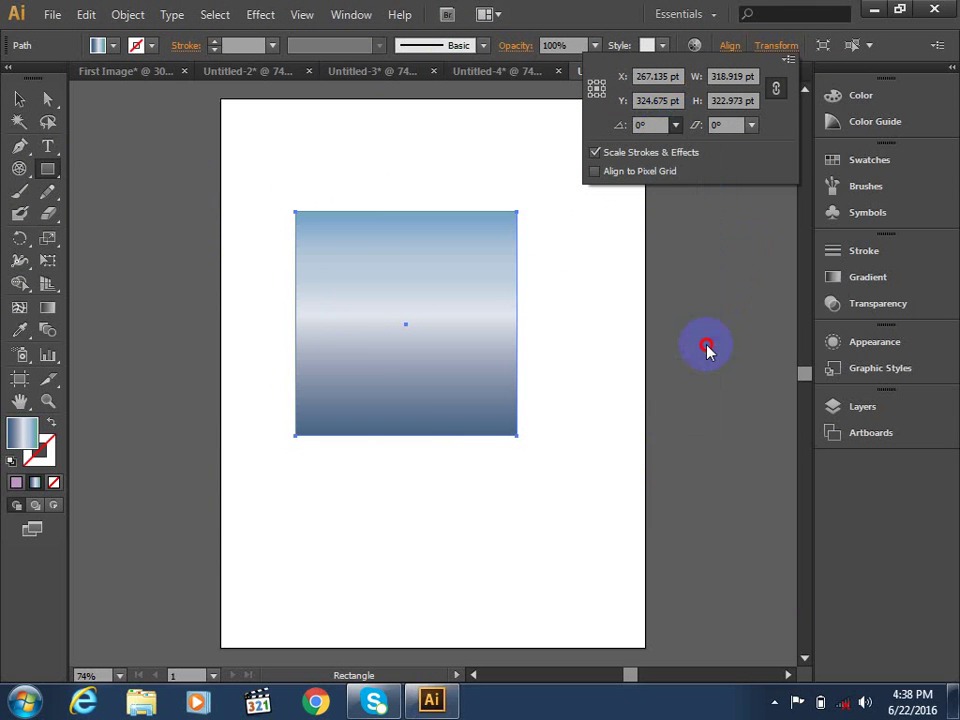
{"action": "left_click", "coordinate": [751, 125]}
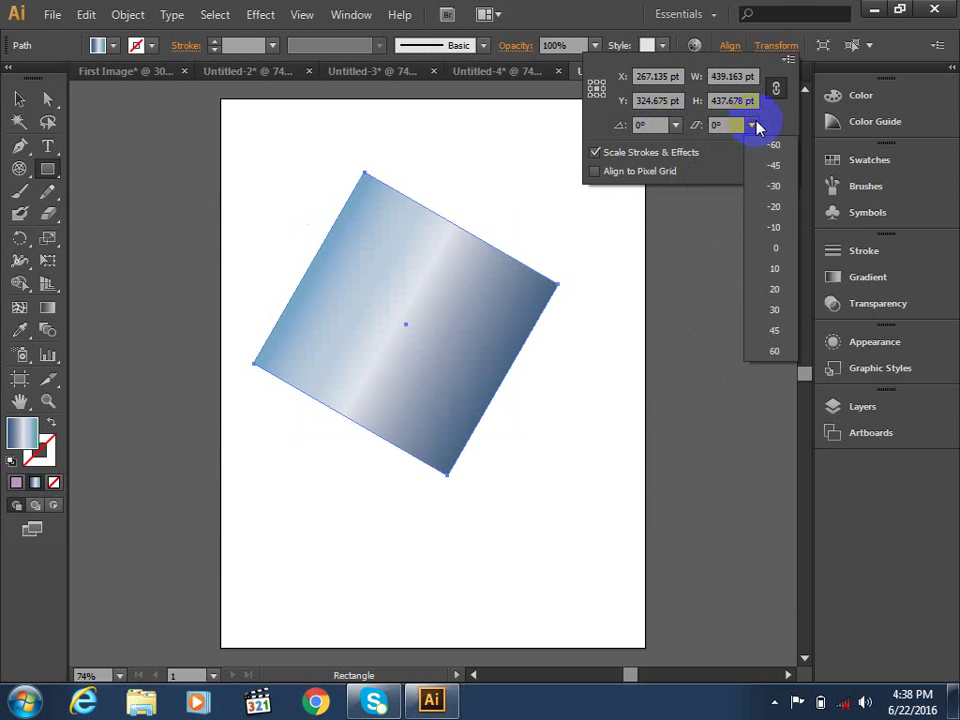
{"action": "left_click", "coordinate": [776, 269]}
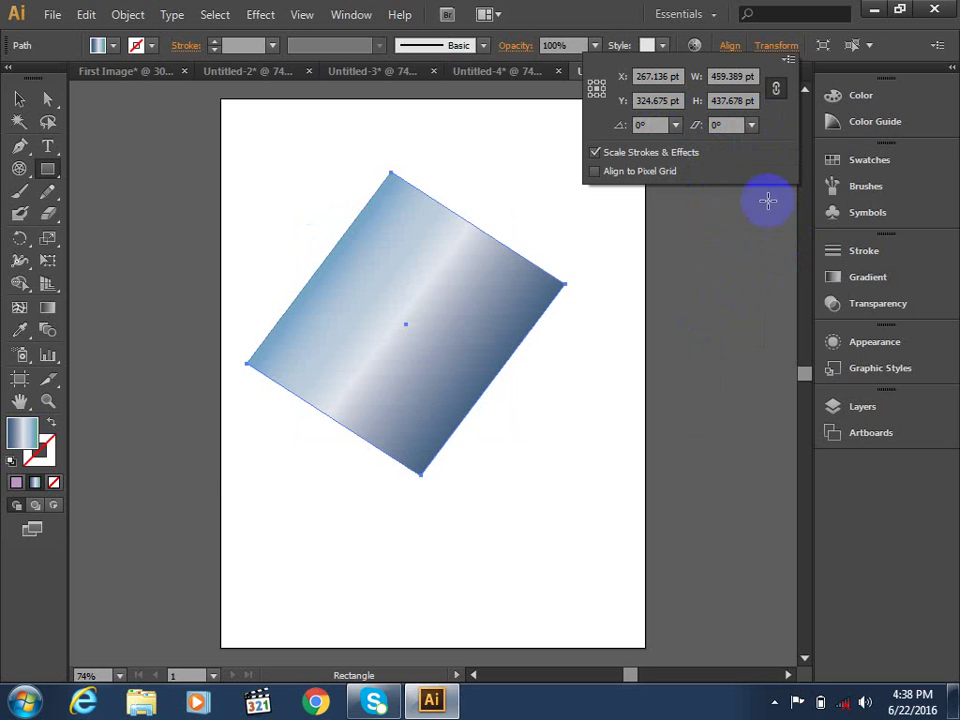
{"action": "left_click", "coordinate": [751, 125]}
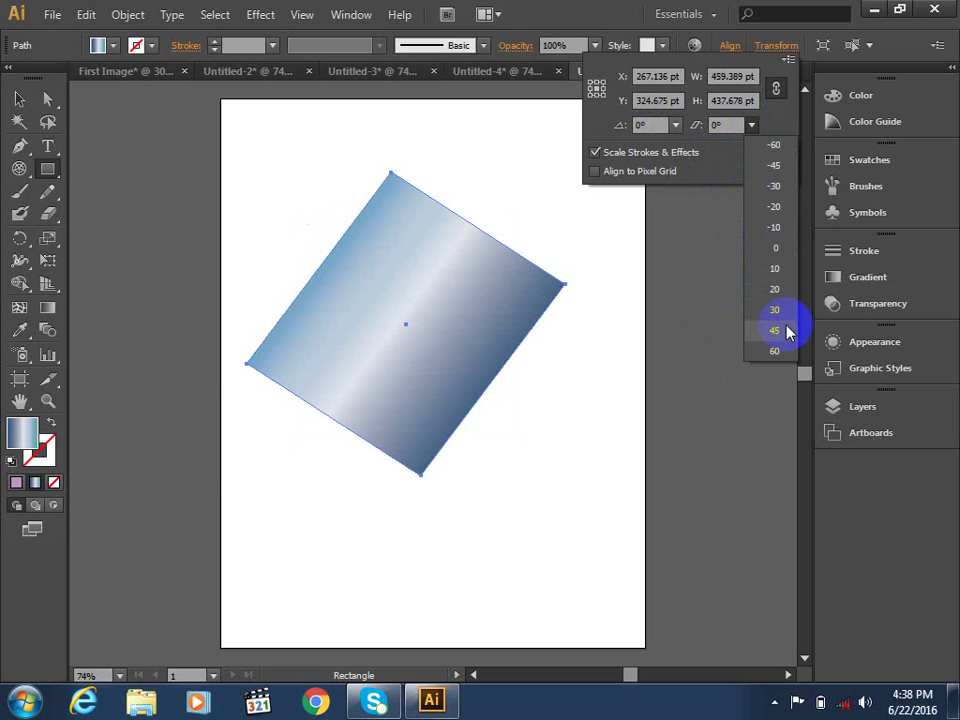
{"action": "left_click", "coordinate": [776, 330]}
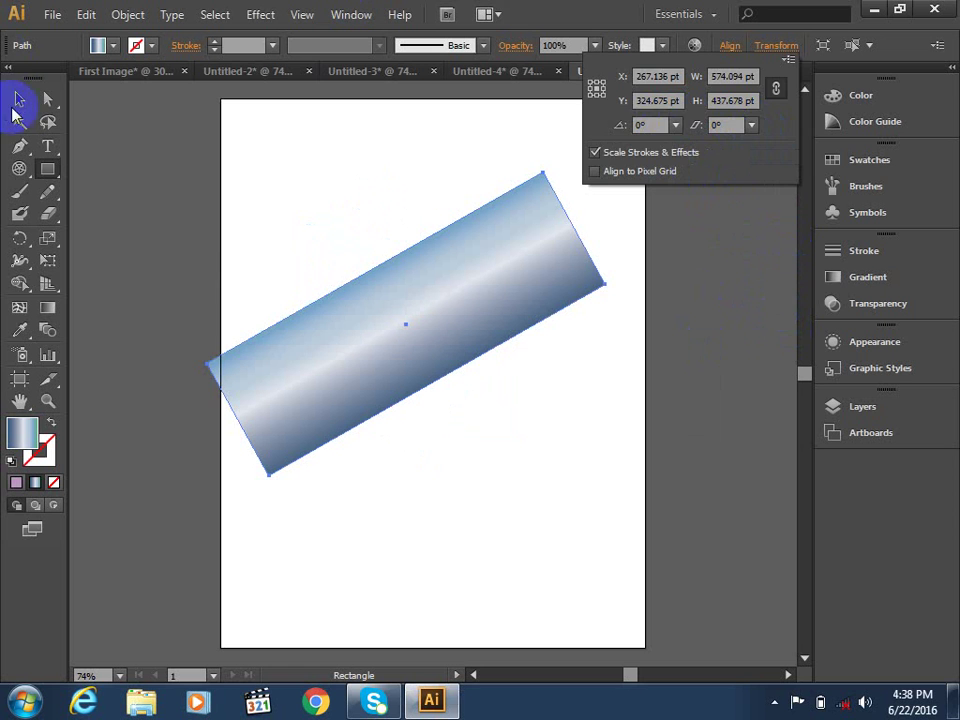
Dismiss the transform and size settings and delete the rotated gradient rectangle.
{"action": "left_click", "coordinate": [313, 350]}
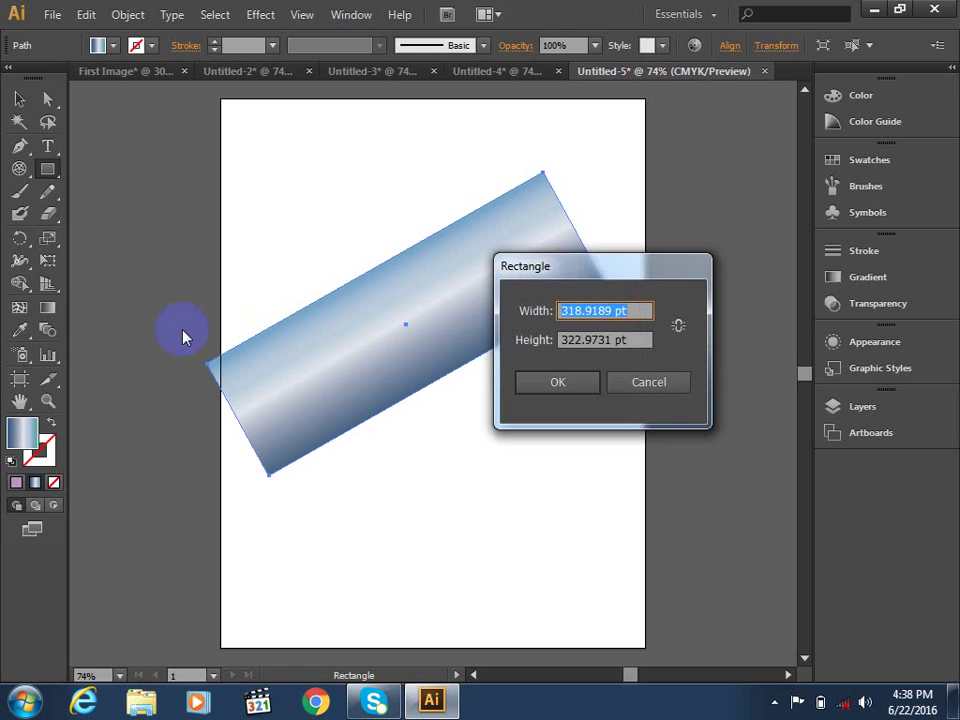
{"action": "key", "text": "Escape"}
{"action": "left_click", "coordinate": [19, 98]}
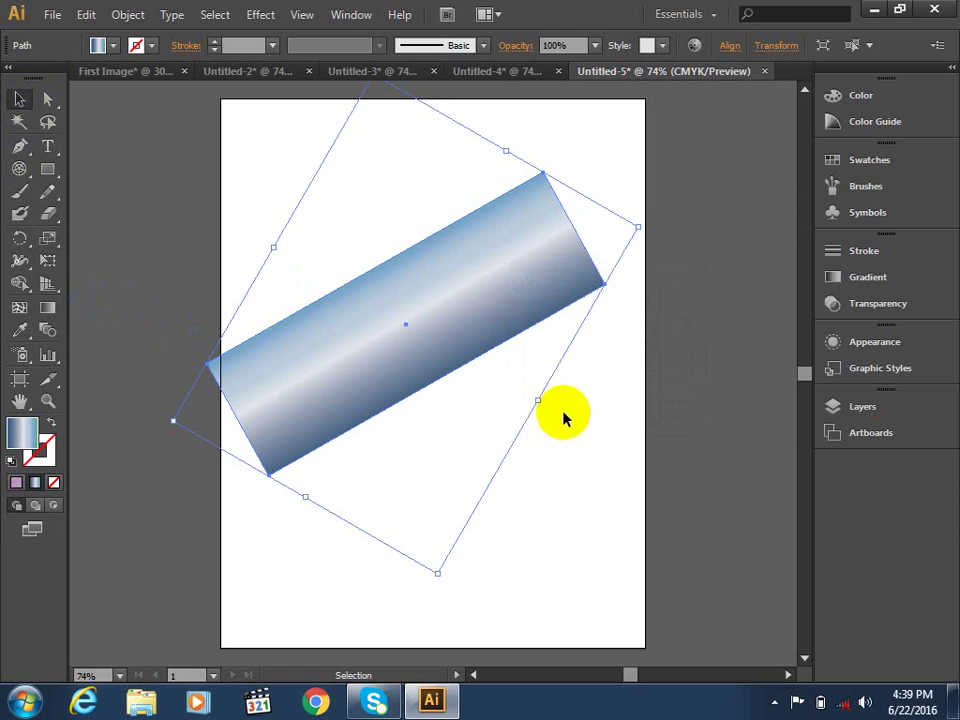
{"action": "key", "text": "Delete"}
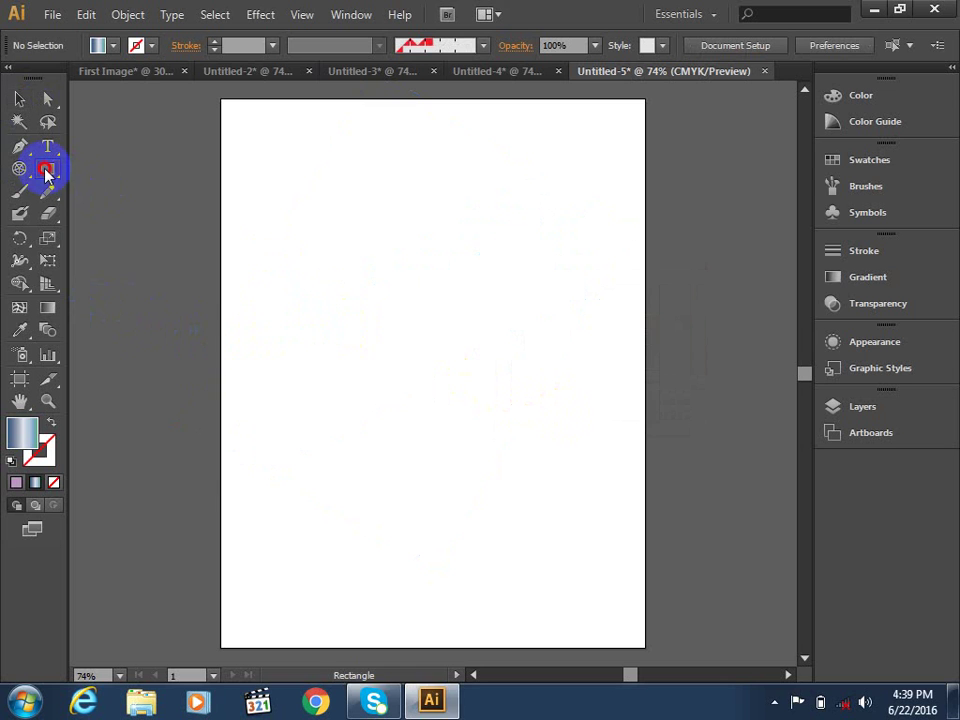
{"action": "left_click_drag", "start_coordinate": [45, 172], "coordinate": [146, 195]}
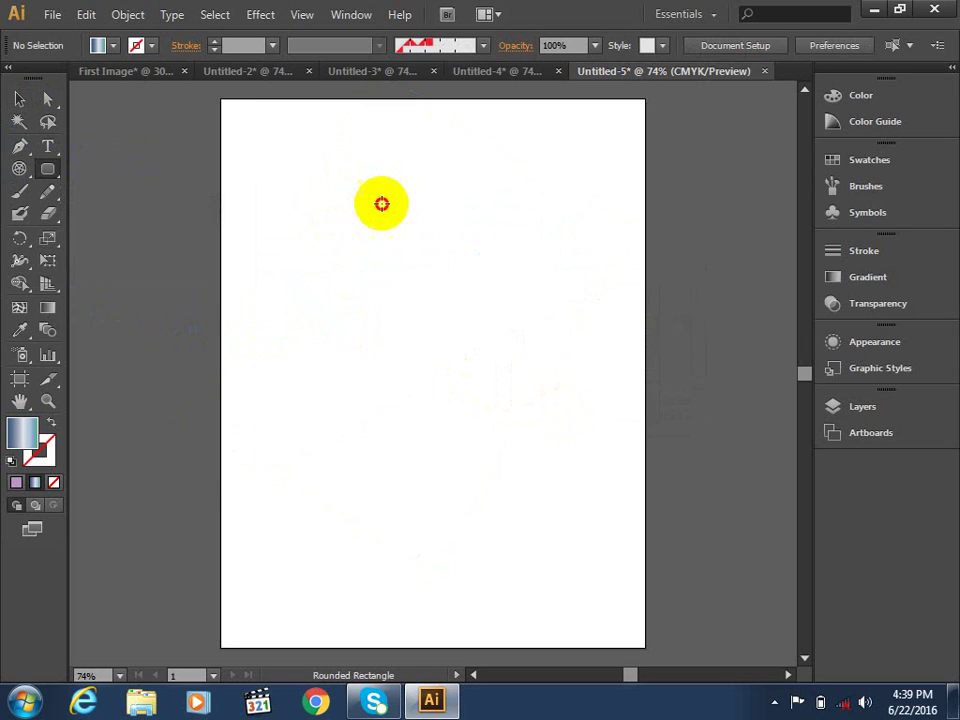
{"action": "left_click_drag", "start_coordinate": [349, 176], "coordinate": [584, 340]}
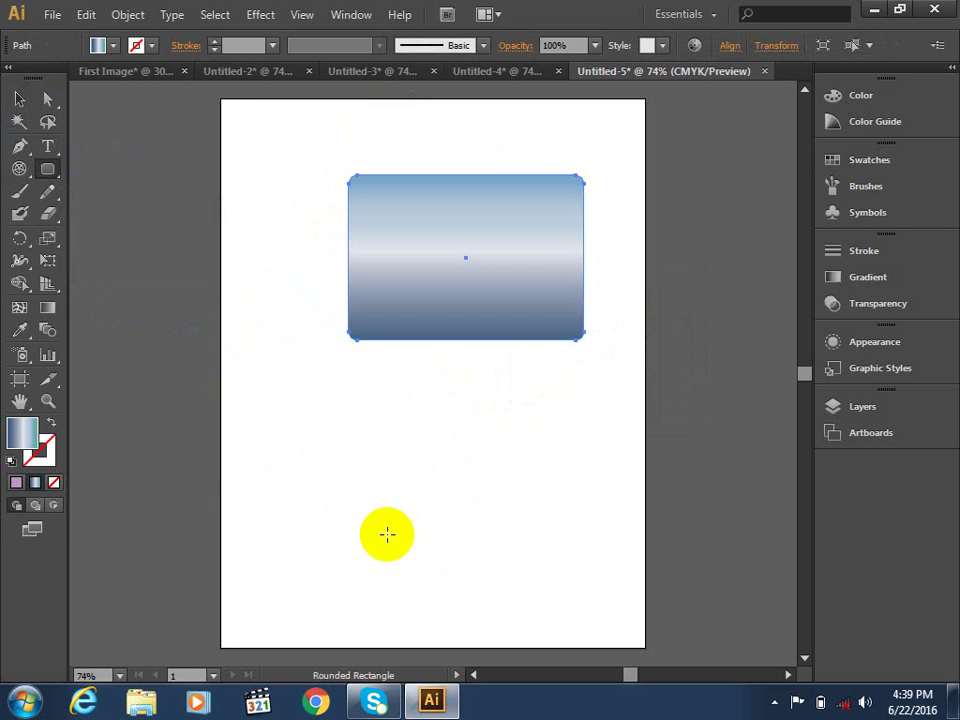
{"action": "key", "text": "Delete"}
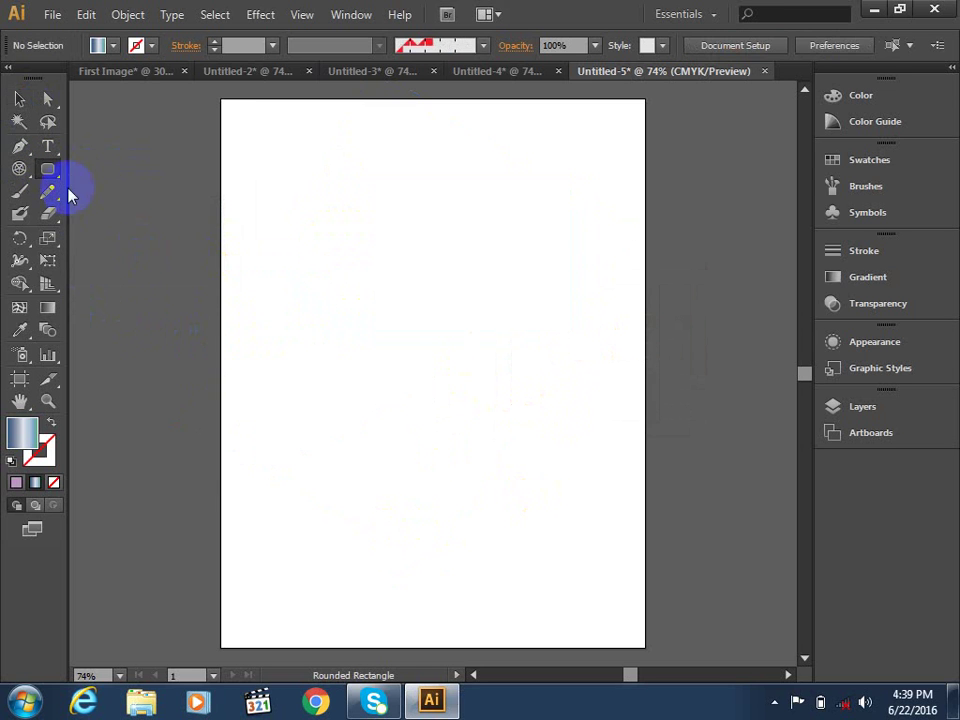
{"action": "left_click_drag", "start_coordinate": [53, 176], "coordinate": [129, 176]}
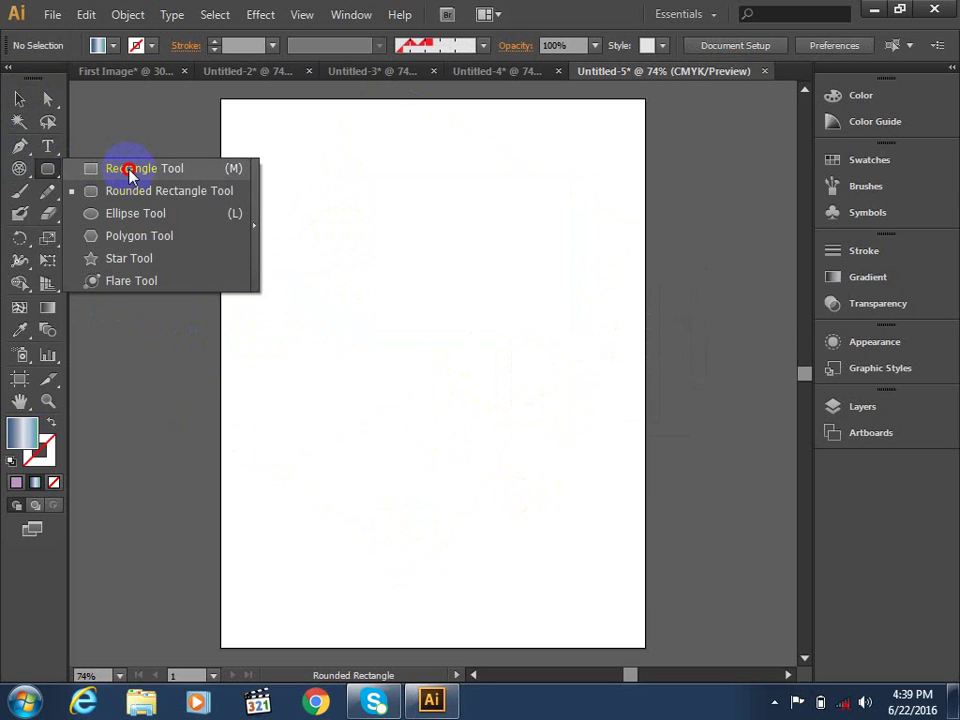
{"action": "mouse_move", "coordinate": [129, 171]}
{"action": "left_mouse_down"}
{"action": "mouse_move", "coordinate": [133, 218]}
{"action": "mouse_move", "coordinate": [124, 171]}
{"action": "left_mouse_up"}
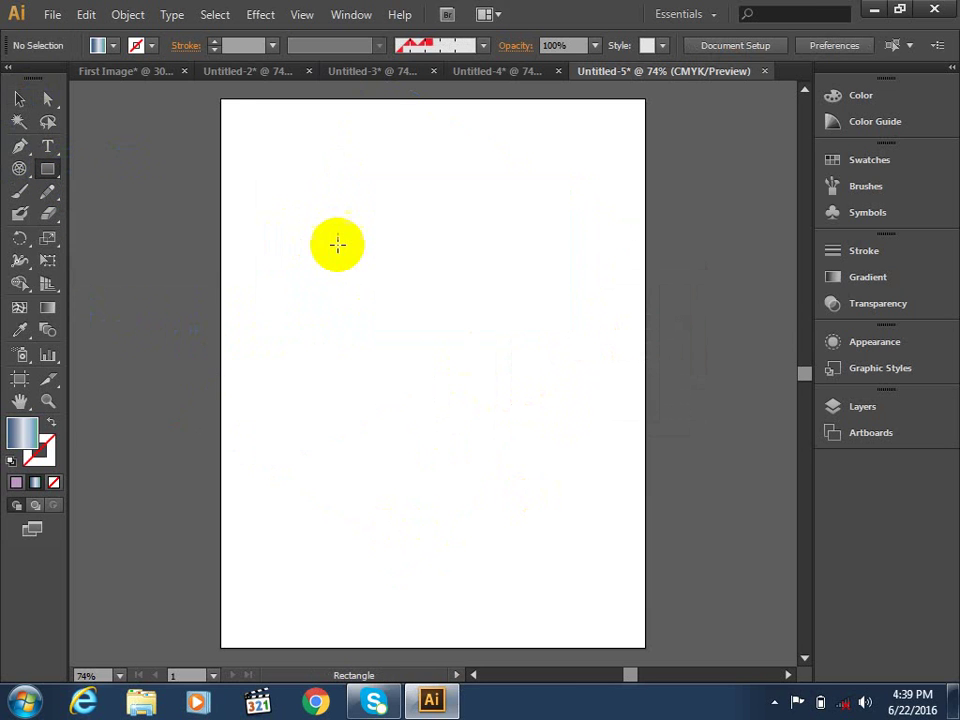
{"action": "mouse_move", "coordinate": [333, 228]}
{"action": "left_mouse_down"}
{"action": "mouse_move", "coordinate": [529, 407]}
{"action": "mouse_move", "coordinate": [471, 422]}
{"action": "left_mouse_up"}
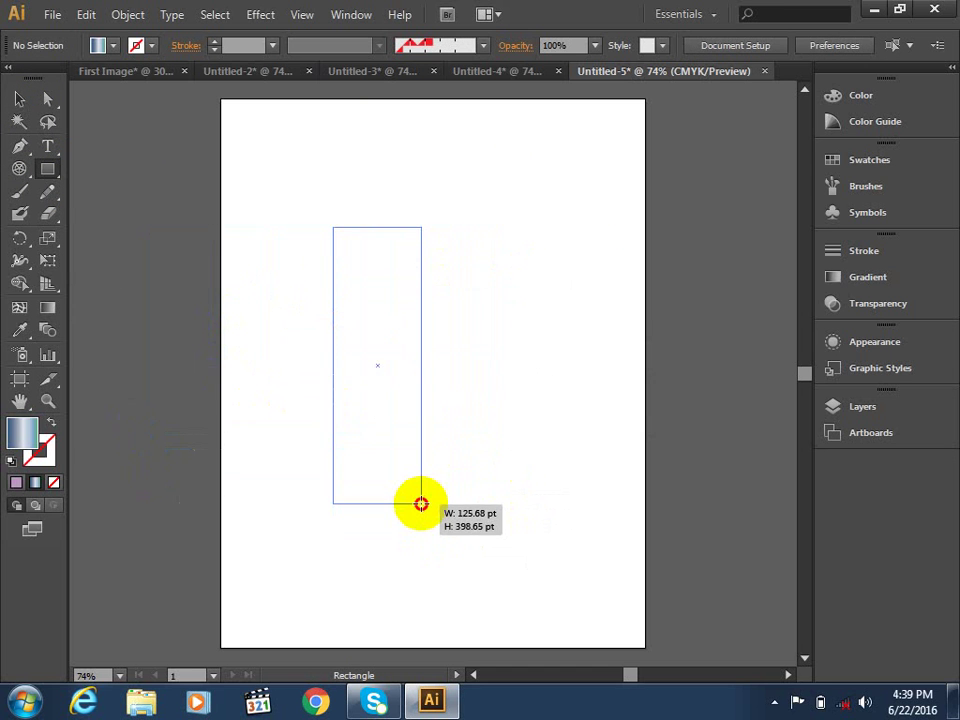
{"action": "left_click_drag", "start_coordinate": [471, 422], "coordinate": [420, 501]}
{"action": "key", "text": "Delete"}
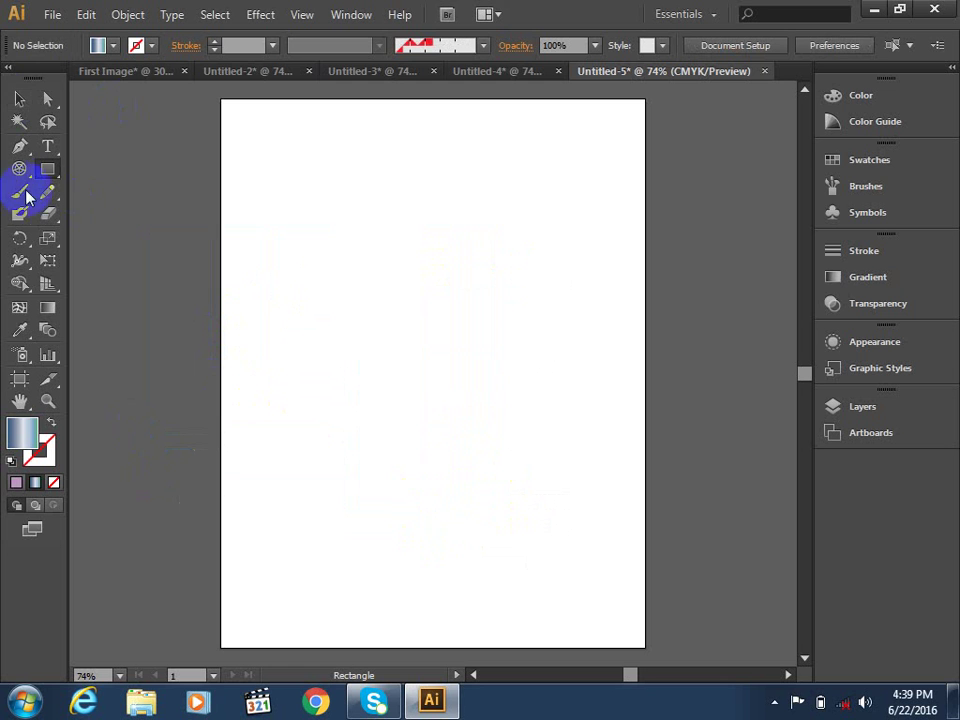
Switch to the Ellipse Tool, draw a test gradient ellipse, and delete it.
{"action": "left_click_drag", "start_coordinate": [47, 168], "coordinate": [143, 243]}
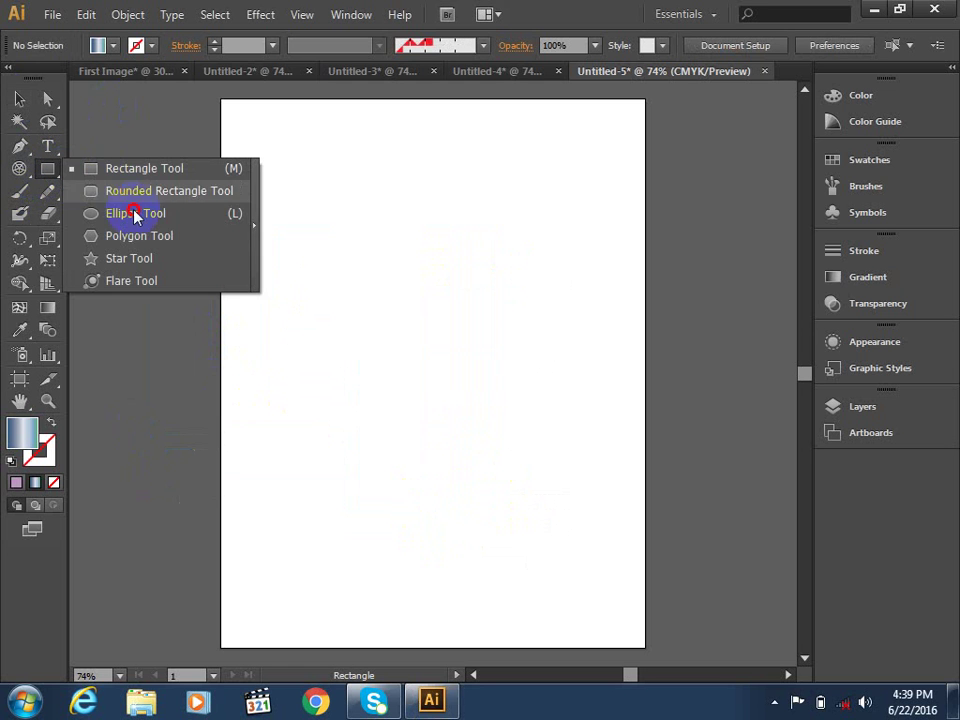
{"action": "left_click_drag", "start_coordinate": [143, 243], "coordinate": [135, 213]}
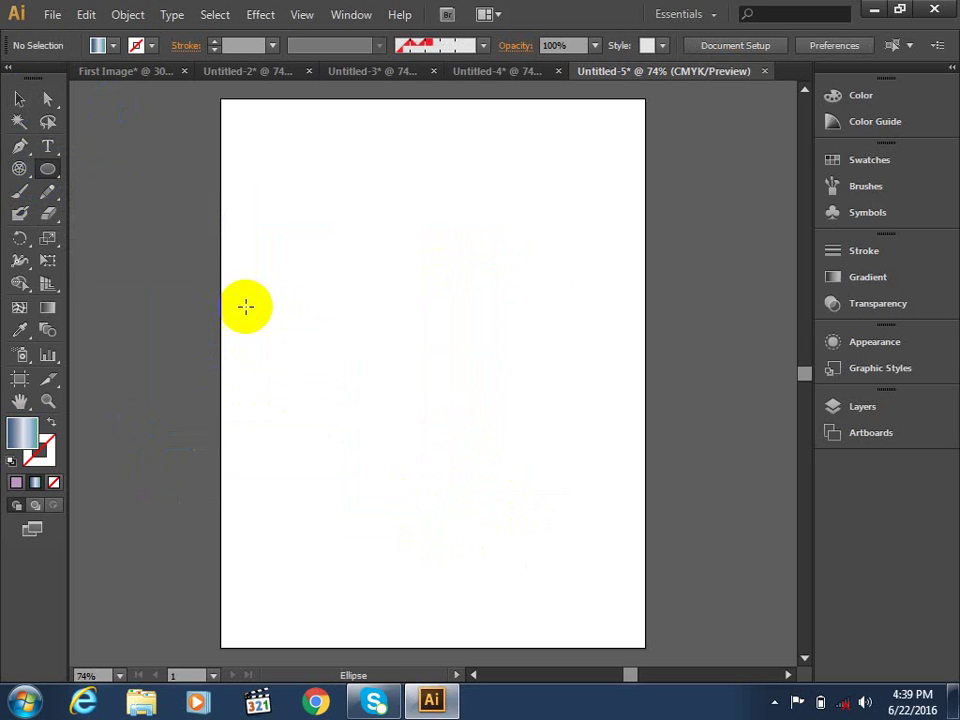
{"action": "mouse_move", "coordinate": [269, 185]}
{"action": "left_mouse_down"}
{"action": "mouse_move", "coordinate": [499, 423]}
{"action": "mouse_move", "coordinate": [508, 300]}
{"action": "mouse_move", "coordinate": [555, 255]}
{"action": "mouse_move", "coordinate": [531, 274]}
{"action": "mouse_move", "coordinate": [501, 422]}
{"action": "mouse_move", "coordinate": [478, 438]}
{"action": "left_mouse_up"}
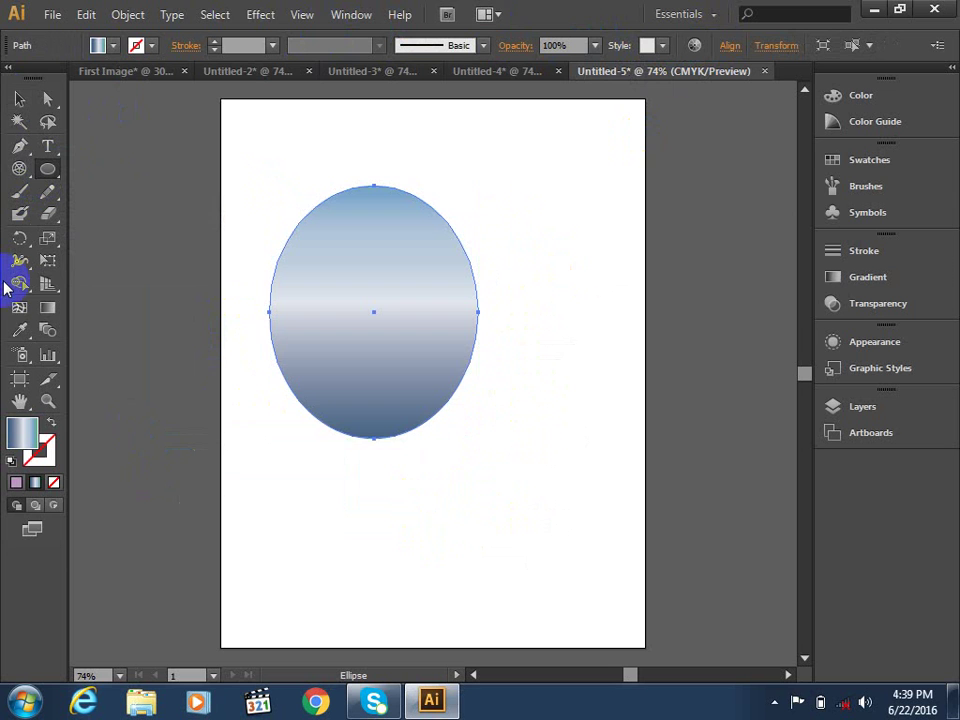
{"action": "key", "text": "Delete"}
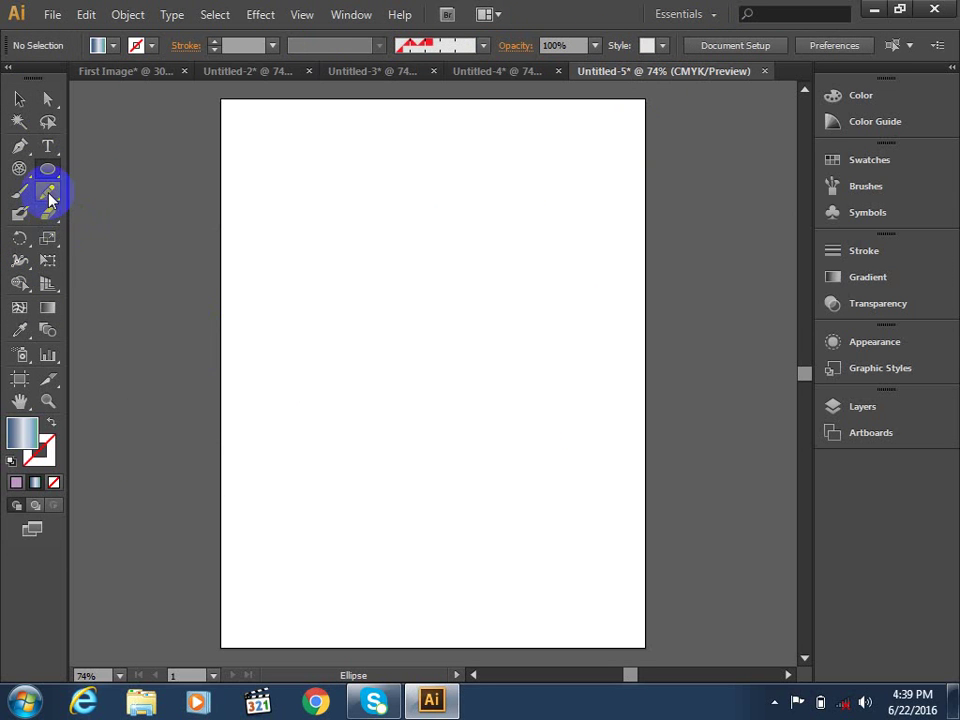
Draw a hexagon with the Polygon Tool, undo it, and start a polygon with fewer sides.
{"action": "mouse_move", "coordinate": [50, 174]}
{"action": "left_mouse_down"}
{"action": "mouse_move", "coordinate": [135, 262]}
{"action": "mouse_move", "coordinate": [135, 240]}
{"action": "left_mouse_up"}
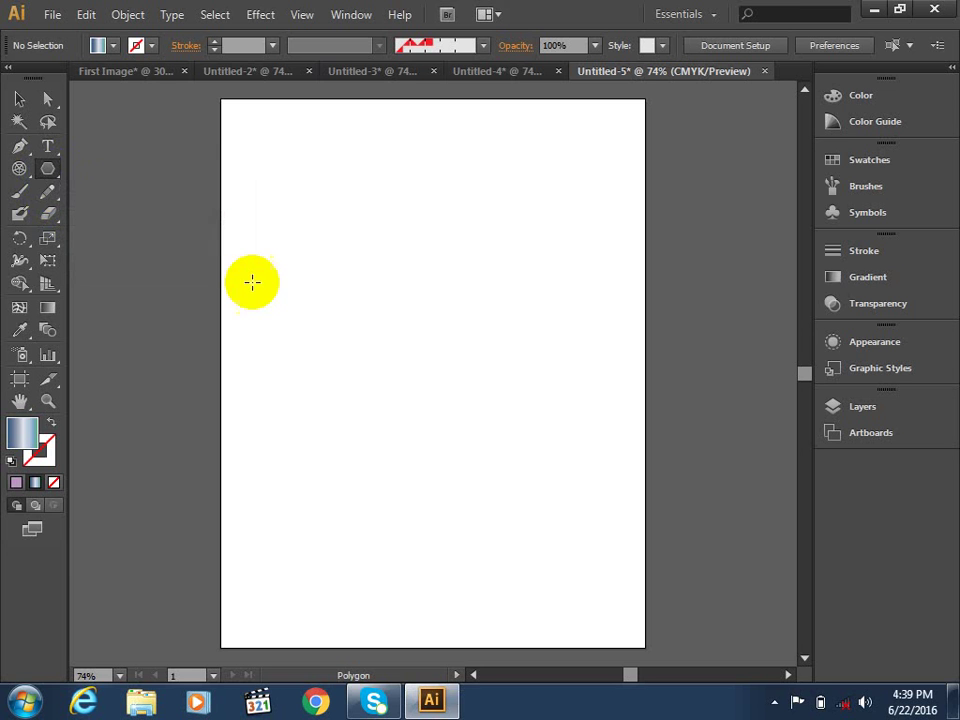
{"action": "mouse_move", "coordinate": [289, 226]}
{"action": "left_mouse_down"}
{"action": "mouse_move", "coordinate": [347, 211]}
{"action": "mouse_move", "coordinate": [327, 245]}
{"action": "left_mouse_up"}
{"action": "key", "text": "ctrl+z"}
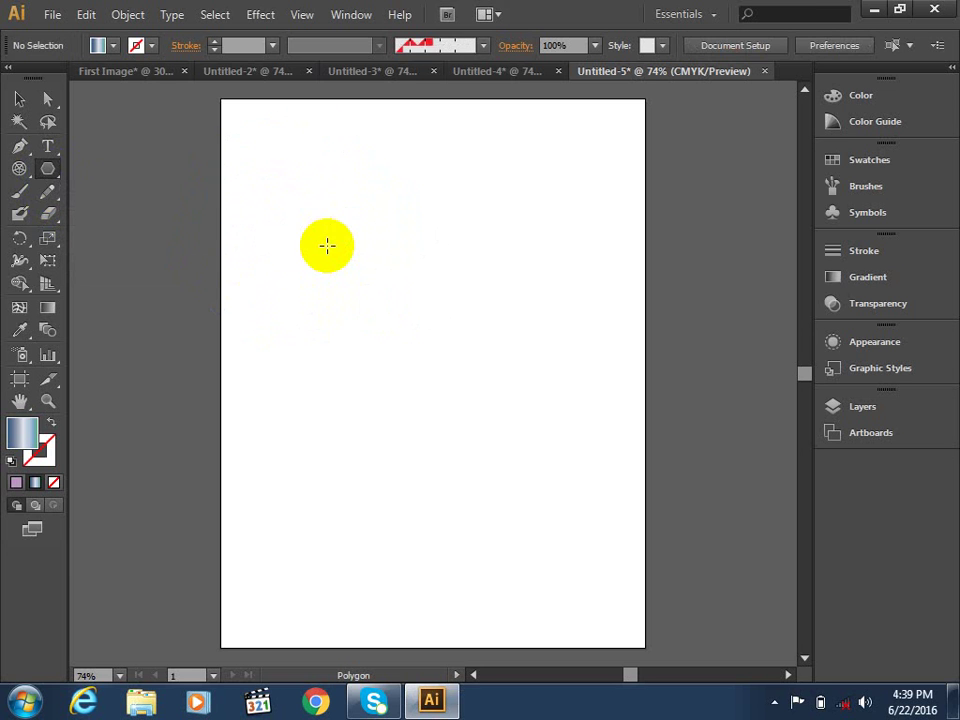
{"action": "mouse_move", "coordinate": [397, 322]}
{"action": "left_mouse_down"}
{"action": "mouse_move", "coordinate": [451, 383]}
{"action": "mouse_move", "coordinate": [426, 397]}
{"action": "mouse_move", "coordinate": [449, 380]}
{"action": "left_mouse_up"}
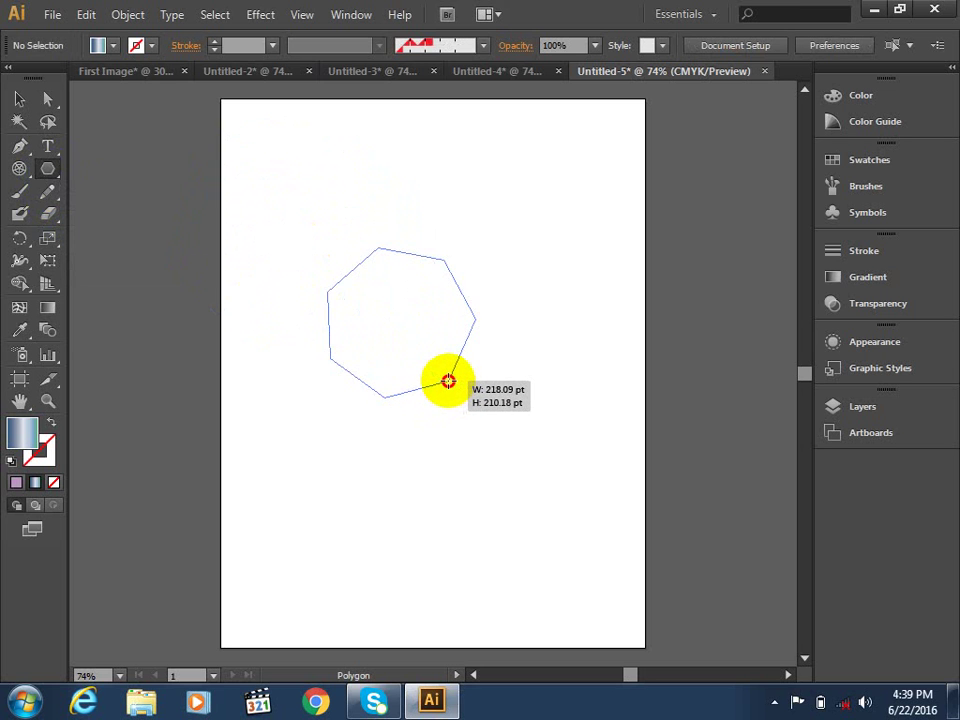
{"action": "key", "text": "Down"}
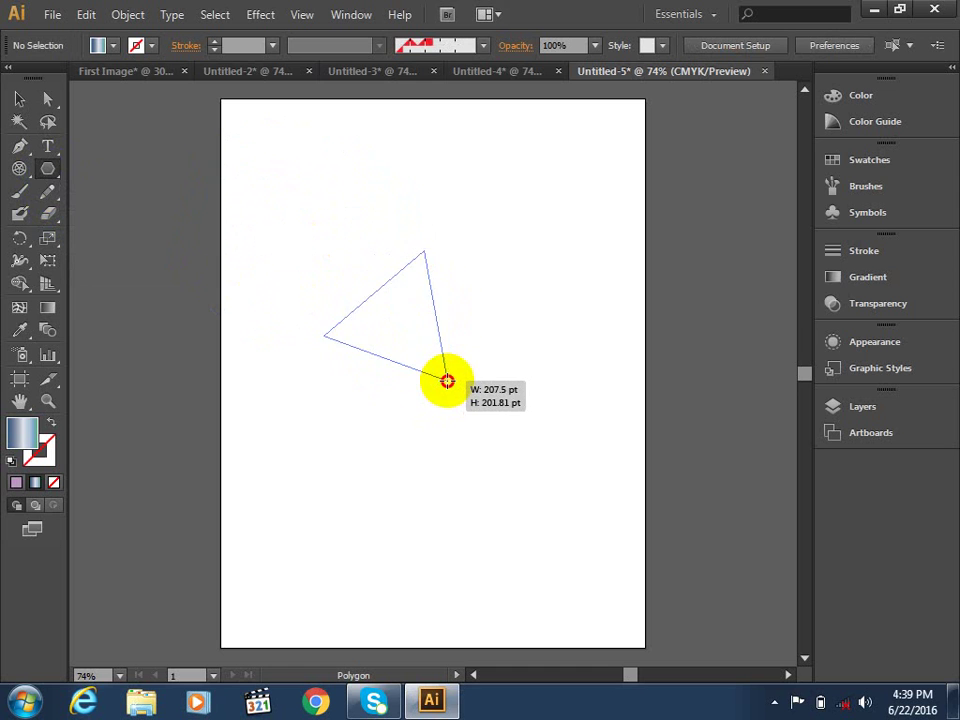
{"action": "left_click_drag", "start_coordinate": [447, 381], "coordinate": [454, 353]}
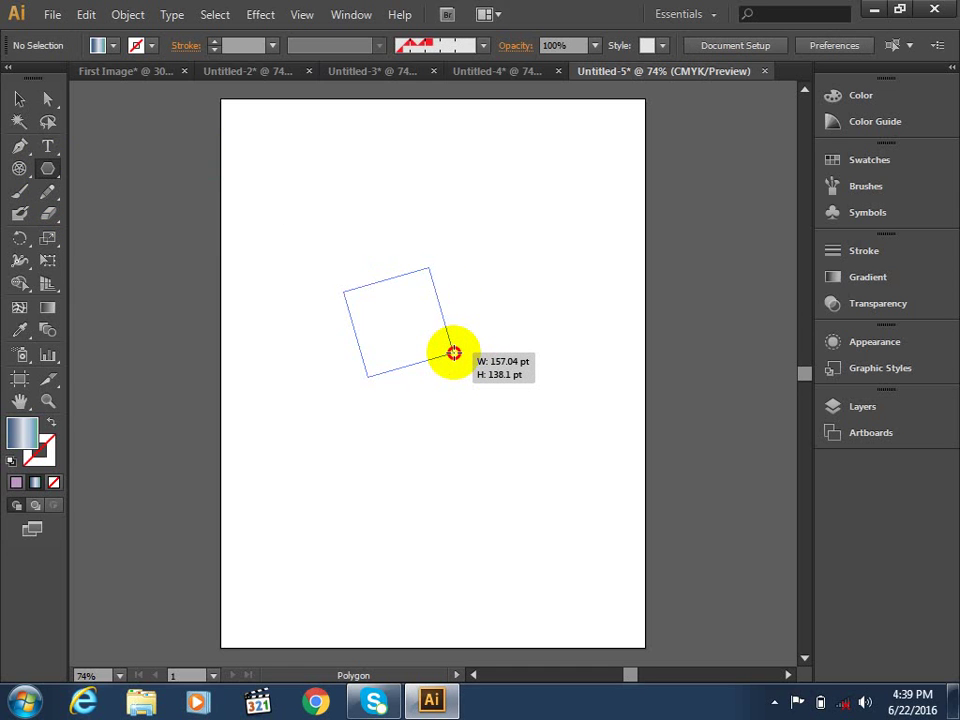
{"action": "left_click_drag", "start_coordinate": [453, 354], "coordinate": [446, 367]}
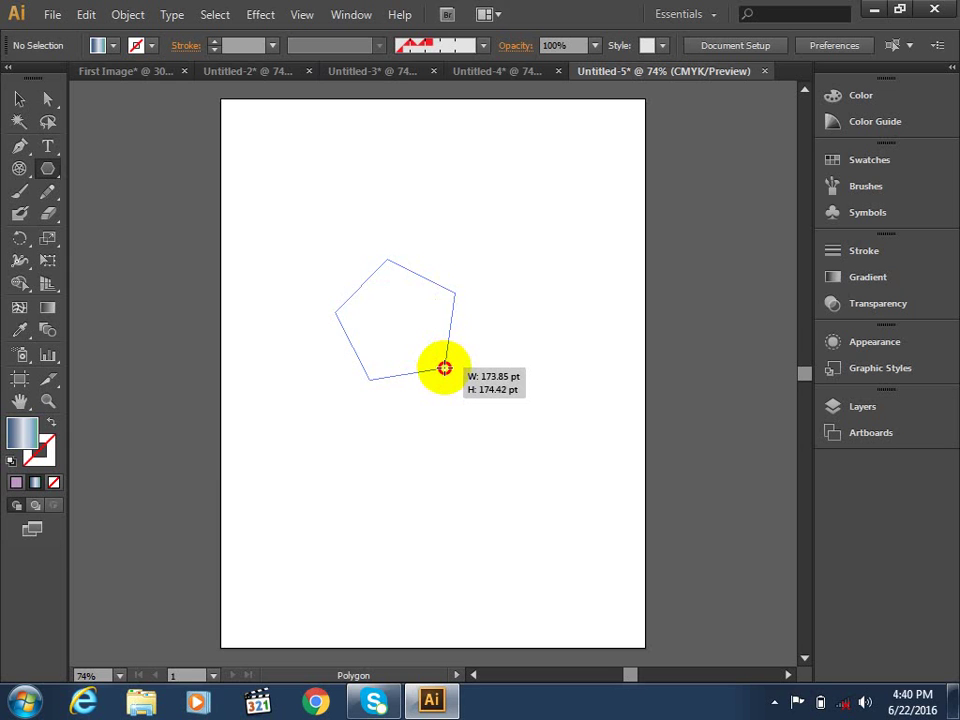
{"action": "left_click_drag", "start_coordinate": [442, 369], "coordinate": [438, 374]}
Adjust the polygon to five sides, delete the pentagon, and switch to the Star Tool.
{"action": "key", "text": "Up"}
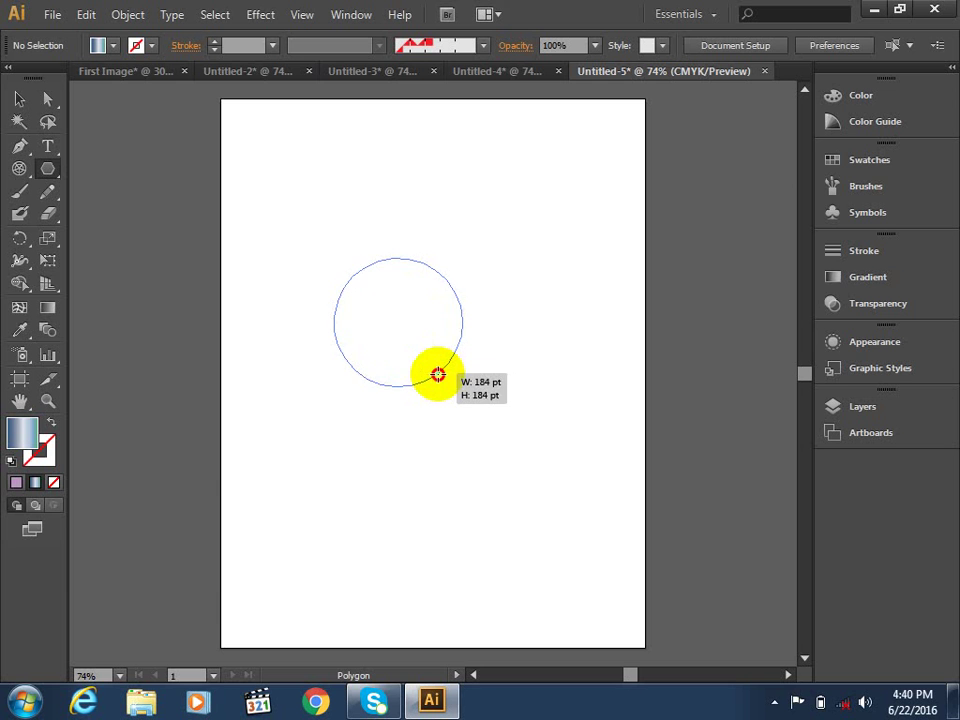
{"action": "key", "text": "Down"}
{"action": "key", "text": "Down"}
{"action": "key", "text": "Down"}
{"action": "mouse_move", "coordinate": [448, 363]}
{"action": "left_mouse_down"}
{"action": "mouse_move", "coordinate": [459, 381]}
{"action": "mouse_move", "coordinate": [473, 347]}
{"action": "mouse_move", "coordinate": [463, 373]}
{"action": "mouse_move", "coordinate": [443, 355]}
{"action": "mouse_move", "coordinate": [433, 394]}
{"action": "mouse_move", "coordinate": [434, 380]}
{"action": "left_mouse_up"}
{"action": "key", "text": "Down"}
{"action": "key", "text": "Down"}
{"action": "key", "text": "Down"}
{"action": "key", "text": "Up"}
{"action": "key", "text": "Up"}
{"action": "key", "text": "Down"}
{"action": "key", "text": "Down"}
{"action": "key", "text": "Up"}
{"action": "key", "text": "Up"}
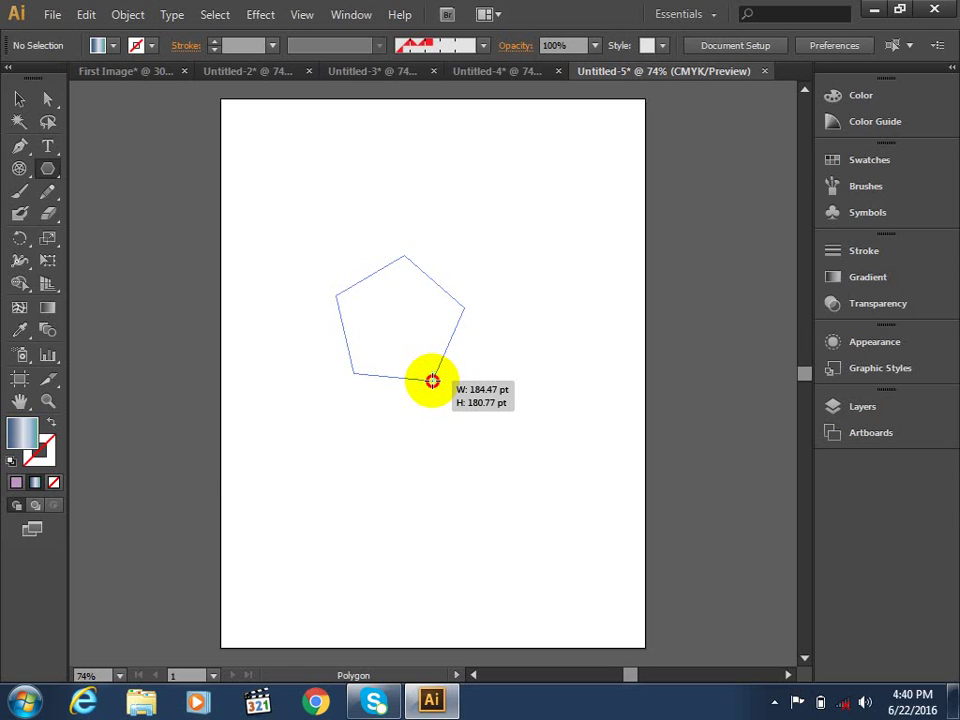
{"action": "mouse_move", "coordinate": [432, 381]}
{"action": "left_mouse_down"}
{"action": "mouse_move", "coordinate": [392, 332]}
{"action": "mouse_move", "coordinate": [416, 366]}
{"action": "mouse_move", "coordinate": [405, 329]}
{"action": "mouse_move", "coordinate": [422, 371]}
{"action": "mouse_move", "coordinate": [423, 355]}
{"action": "left_mouse_up"}
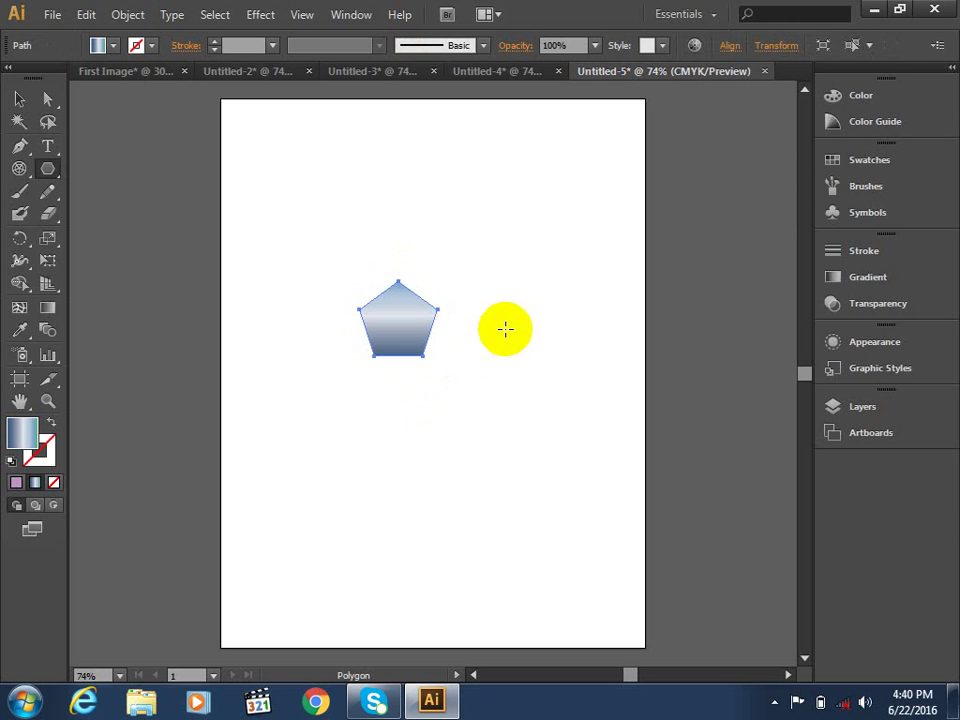
{"action": "key", "text": "Delete"}
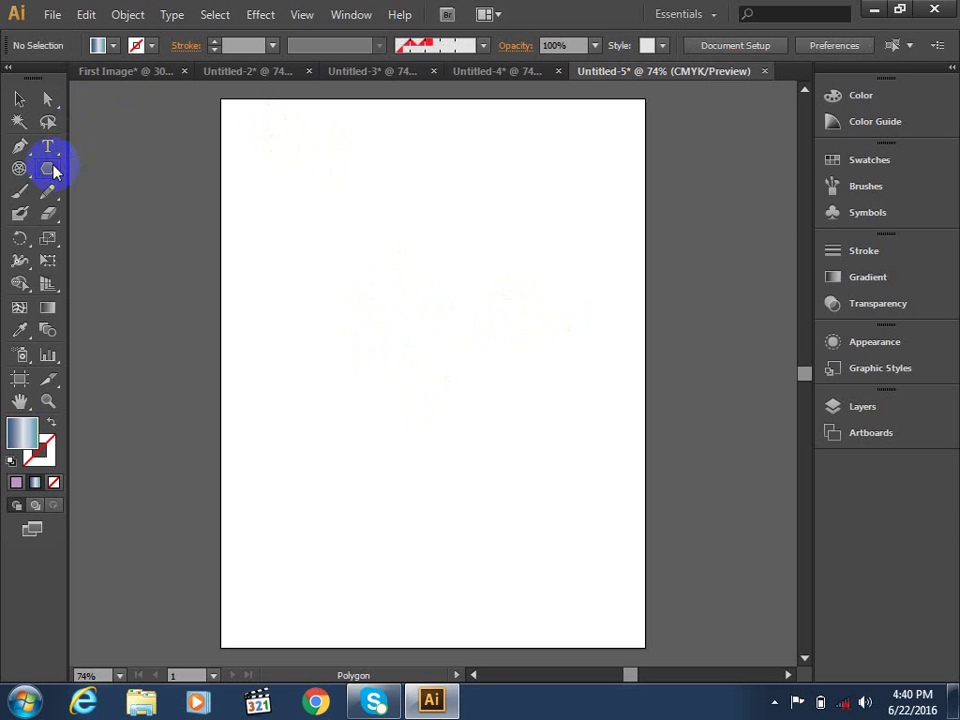
{"action": "mouse_move", "coordinate": [50, 173]}
{"action": "left_mouse_down"}
{"action": "mouse_move", "coordinate": [128, 180]}
{"action": "mouse_move", "coordinate": [140, 262]}
{"action": "left_mouse_up"}
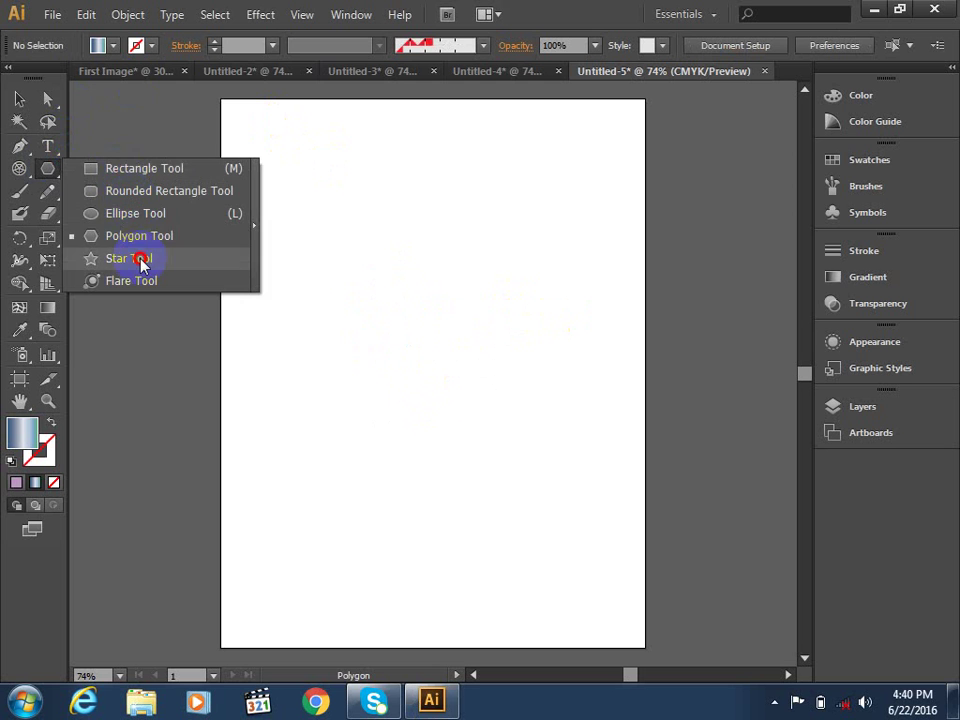
{"action": "left_click_drag", "start_coordinate": [319, 250], "coordinate": [446, 217]}
{"action": "key", "text": "Up"}
{"action": "key", "text": "Up"}
{"action": "key", "text": "Up"}
{"action": "key", "text": "Up"}
{"action": "key", "text": "Up"}
{"action": "key", "text": "Up"}
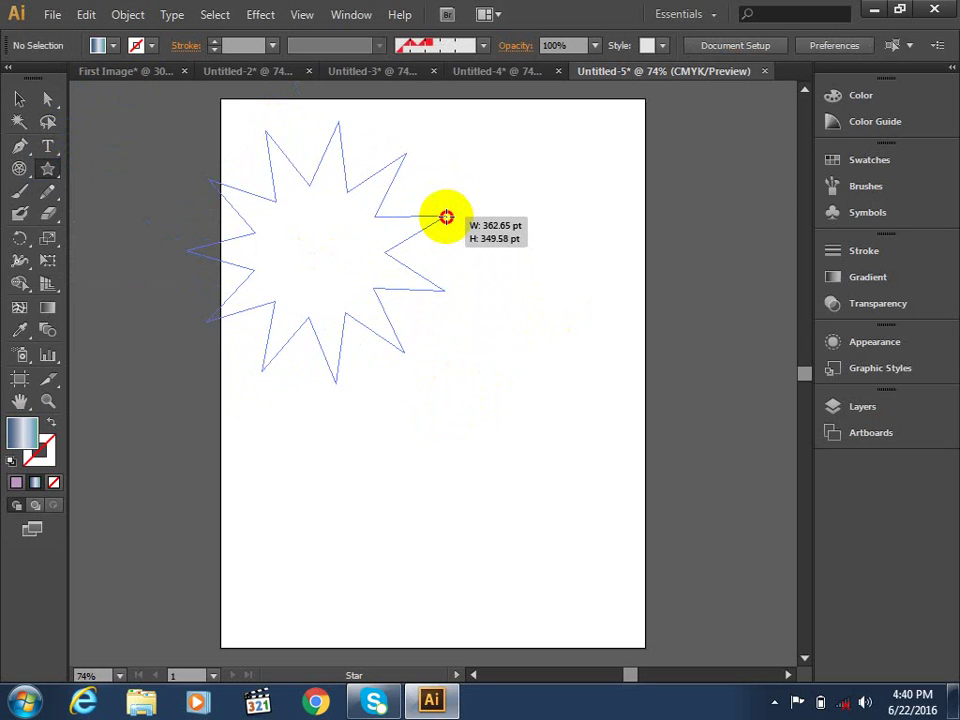
{"action": "key", "text": "Up"}
{"action": "key", "text": "Up"}
{"action": "key", "text": "Up"}
{"action": "key", "text": "Up"}
{"action": "key", "text": "Up"}
{"action": "key", "text": "Up"}
{"action": "key", "text": "Up"}
{"action": "key", "text": "Up"}
{"action": "key", "text": "Up"}
{"action": "key", "text": "Up"}
{"action": "key", "text": "Up"}
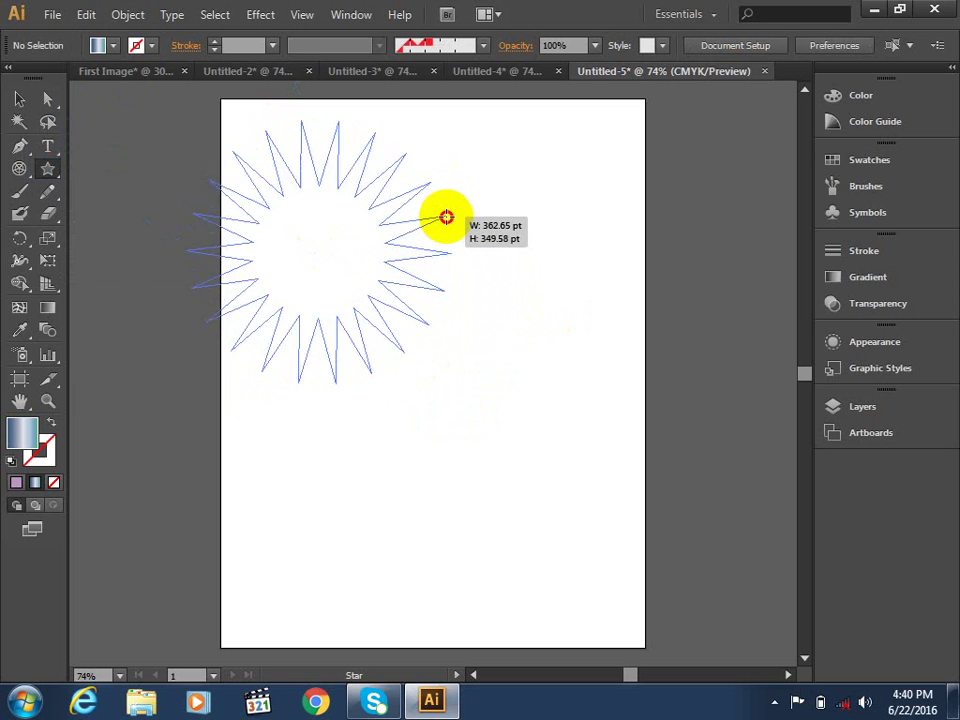
{"action": "key", "text": "Up"}
{"action": "key", "text": "Up"}
{"action": "key", "text": "Up"}
{"action": "key", "text": "Up"}
{"action": "key", "text": "Up"}
{"action": "key", "text": "Up"}
{"action": "key", "text": "Up"}
{"action": "key", "text": "Up"}
{"action": "key", "text": "Up"}
{"action": "key", "text": "Up"}
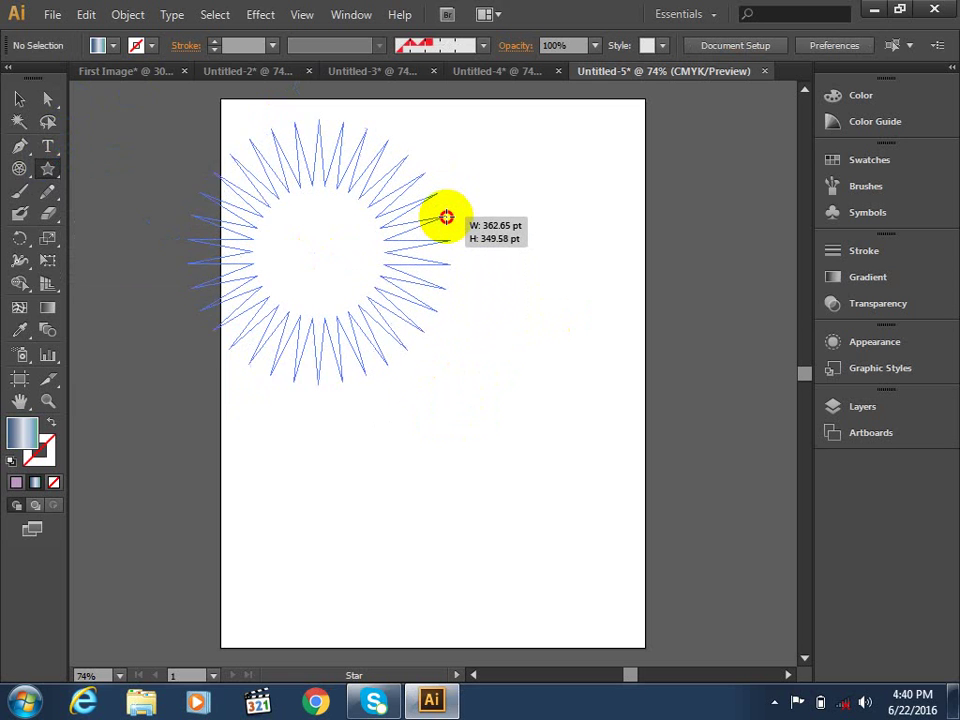
{"action": "key", "text": "Up"}
{"action": "key", "text": "Up"}
{"action": "key", "text": "Up"}
{"action": "key", "text": "Up"}
{"action": "key", "text": "Up"}
{"action": "key", "text": "Down"}
{"action": "key", "text": "Down"}
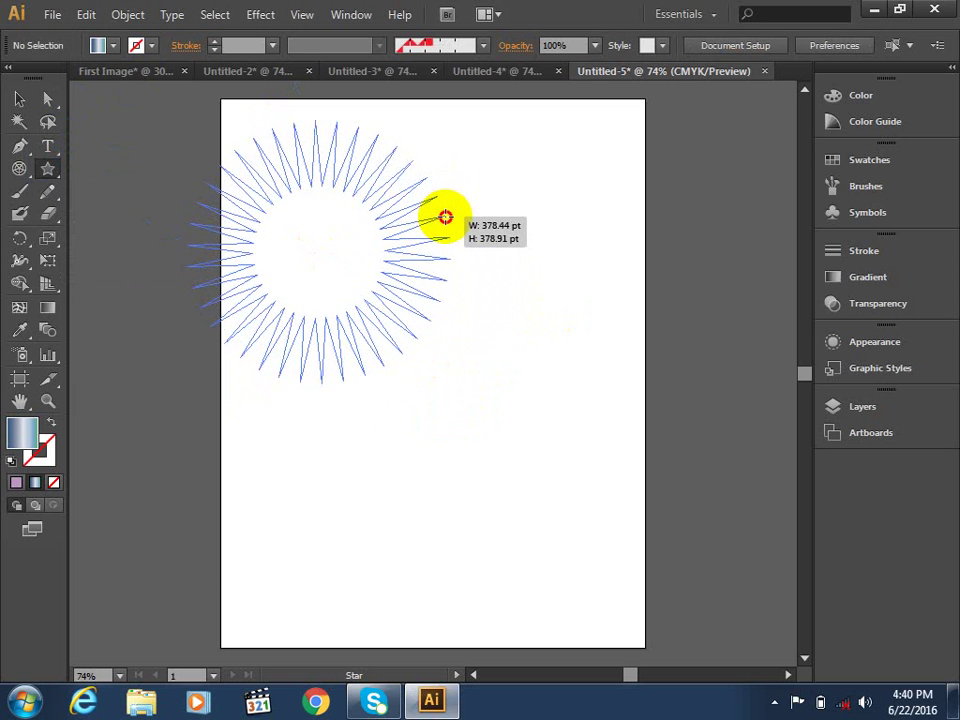
{"action": "key", "text": "Down"}
{"action": "key", "text": "Down"}
{"action": "key", "text": "Down"}
{"action": "key", "text": "Down"}
{"action": "key", "text": "Down"}
{"action": "key", "text": "Down"}
{"action": "key", "text": "Down"}
{"action": "key", "text": "Down"}
{"action": "key", "text": "Down"}
{"action": "key", "text": "Up"}
{"action": "key", "text": "Up"}
{"action": "key", "text": "Up"}
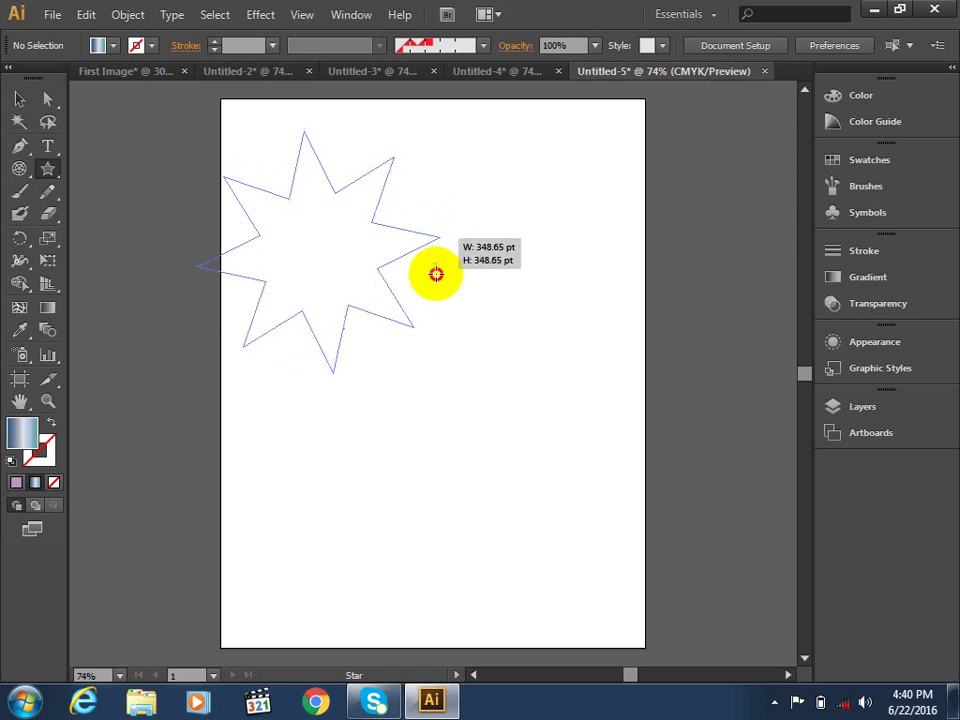
{"action": "key", "text": "Up"}
{"action": "key", "text": "Up"}
{"action": "key", "text": "Up"}
{"action": "key", "text": "Up"}
{"action": "key", "text": "Up"}
{"action": "key", "text": "Up"}
{"action": "key", "text": "Up"}
{"action": "key", "text": "Up"}
{"action": "key", "text": "Up"}
{"action": "key", "text": "Down"}
{"action": "key", "text": "Down"}
{"action": "key", "text": "Down"}
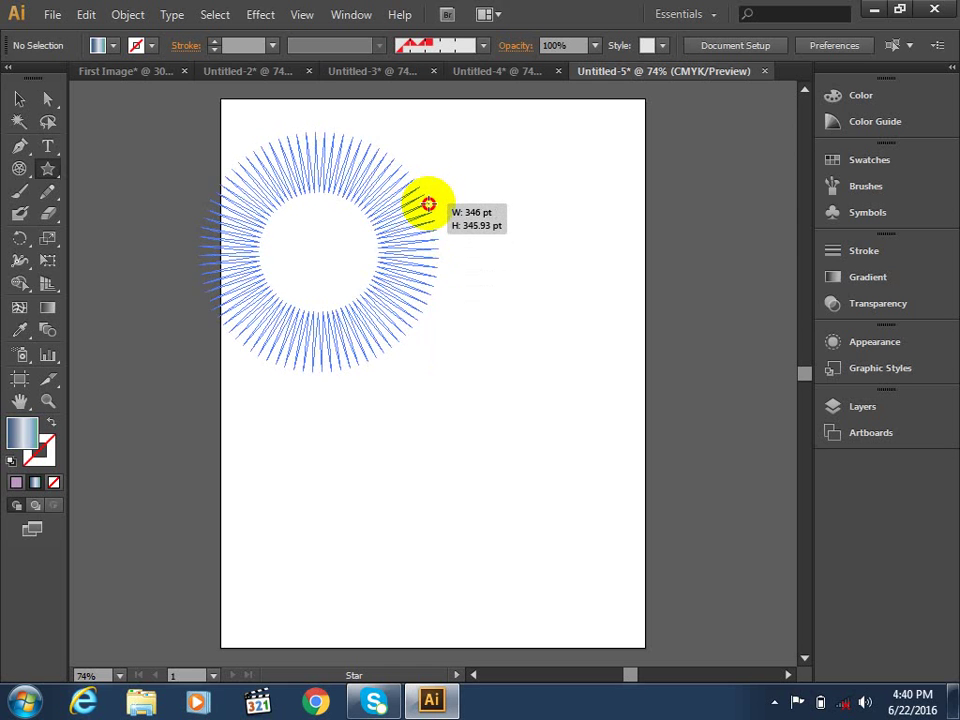
{"action": "key", "text": "Down"}
{"action": "key", "text": "Down"}
{"action": "key", "text": "Down"}
{"action": "left_click_drag", "start_coordinate": [431, 210], "coordinate": [408, 253]}
{"action": "key", "text": "Down"}
{"action": "key", "text": "Down"}
{"action": "key", "text": "Down"}
{"action": "key", "text": "Down"}
{"action": "key", "text": "Down"}
{"action": "key", "text": "Down"}
{"action": "key", "text": "Down"}
{"action": "key", "text": "Down"}
{"action": "key", "text": "Down"}
{"action": "key", "text": "Down"}
{"action": "key", "text": "Down"}
{"action": "key", "text": "Down"}
{"action": "key", "text": "Up"}
{"action": "key", "text": "Up"}
{"action": "key", "text": "Up"}
{"action": "key", "text": "Up"}
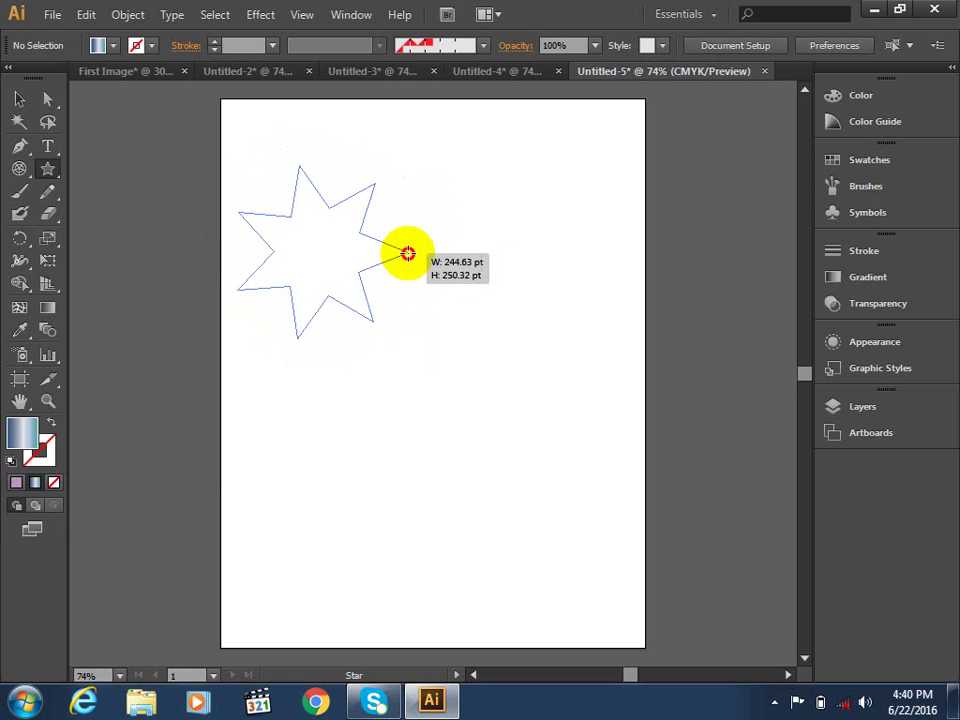
{"action": "key", "text": "shift"}
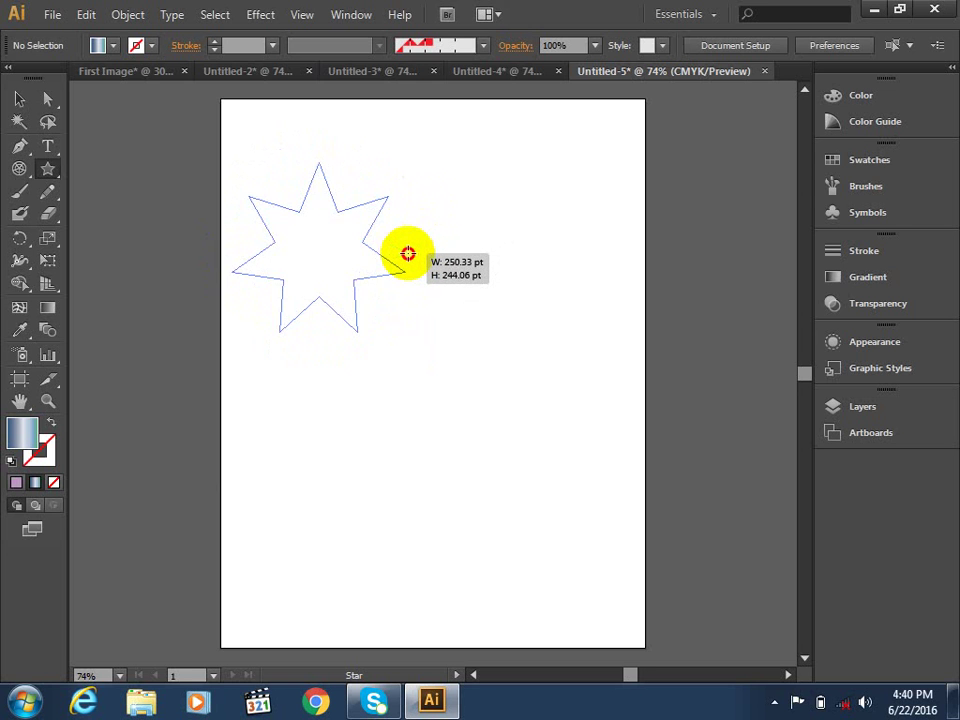
{"action": "key", "text": "shift"}
{"action": "key", "text": "shift"}
{"action": "key", "text": "shift"}
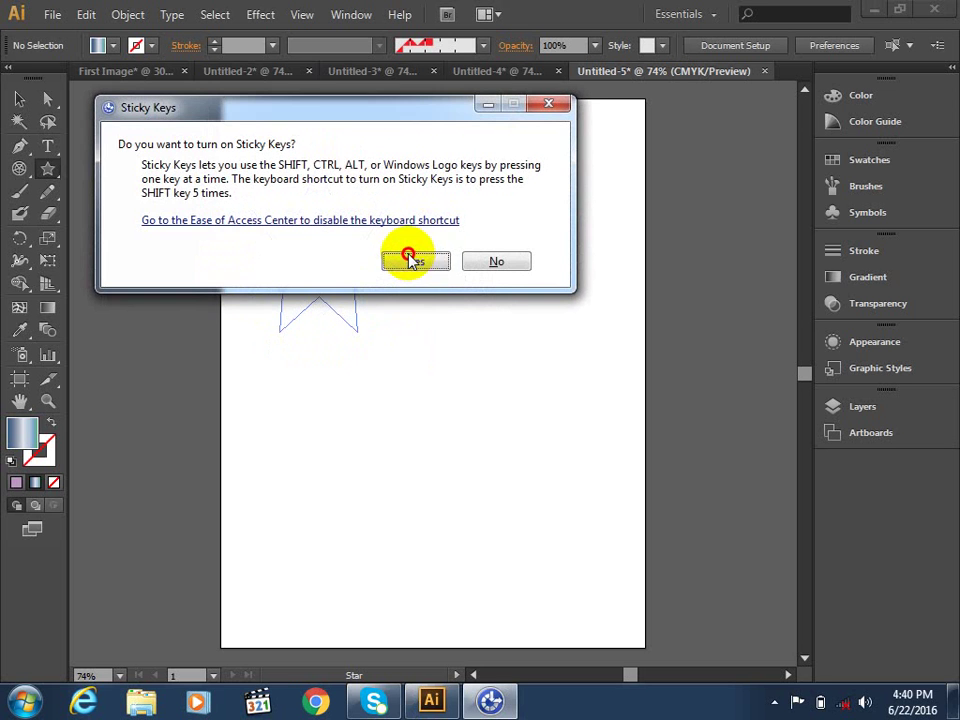
{"action": "left_click", "coordinate": [416, 262]}
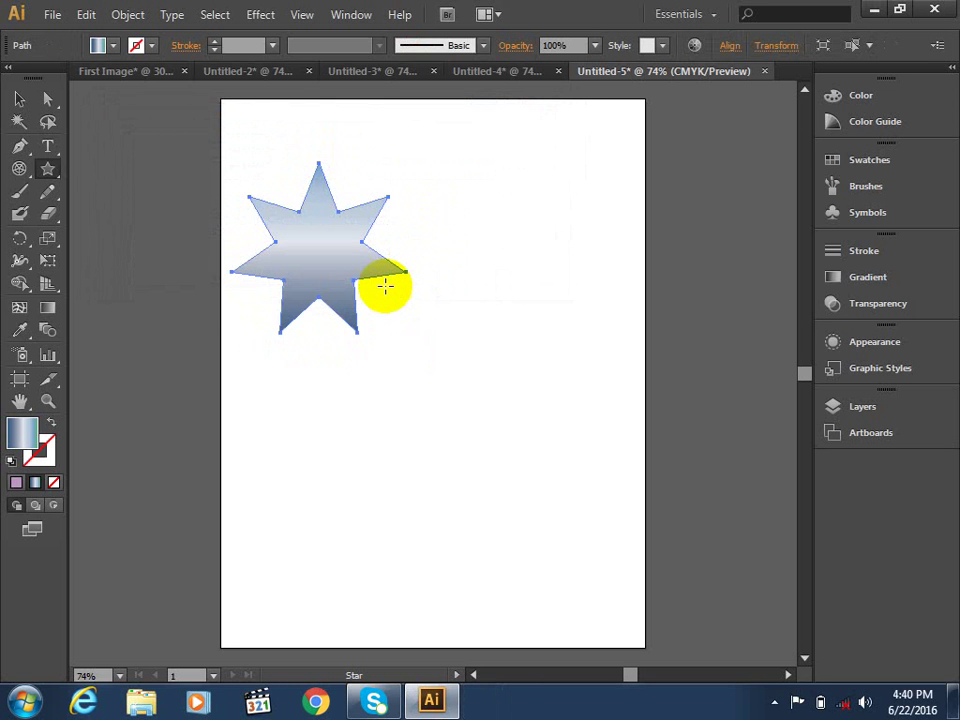
{"action": "key", "text": "Delete"}
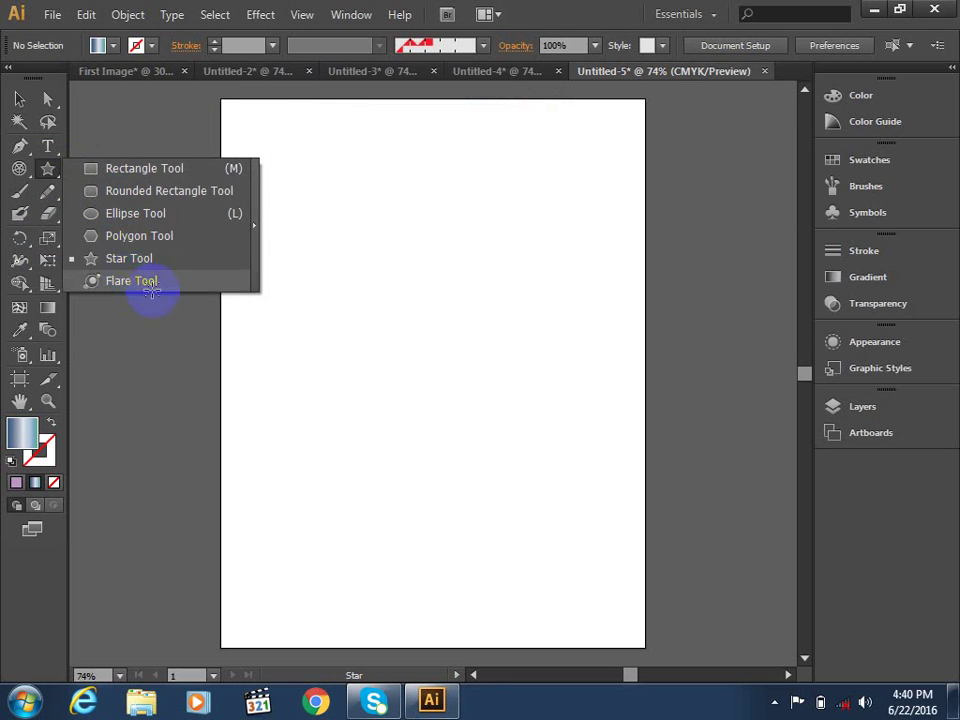
{"action": "left_click_drag", "start_coordinate": [50, 175], "coordinate": [140, 280]}
{"action": "mouse_move", "coordinate": [404, 376]}
{"action": "left_mouse_down"}
{"action": "mouse_move", "coordinate": [427, 367]}
{"action": "mouse_move", "coordinate": [332, 450]}
{"action": "left_mouse_up"}
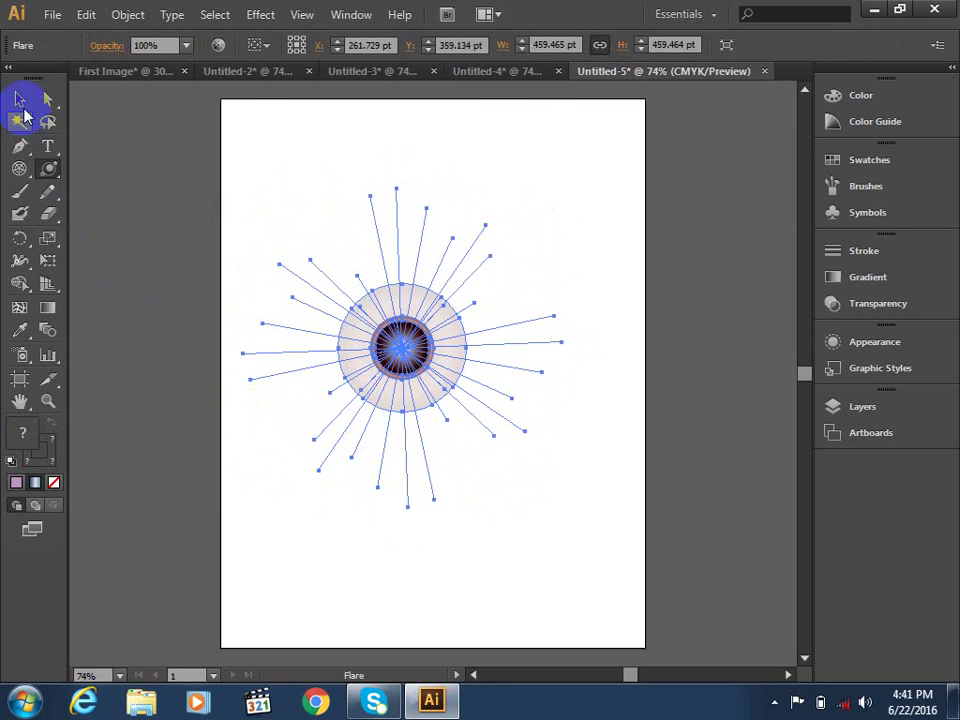
{"action": "left_click", "coordinate": [19, 98]}
{"action": "left_click", "coordinate": [288, 568]}
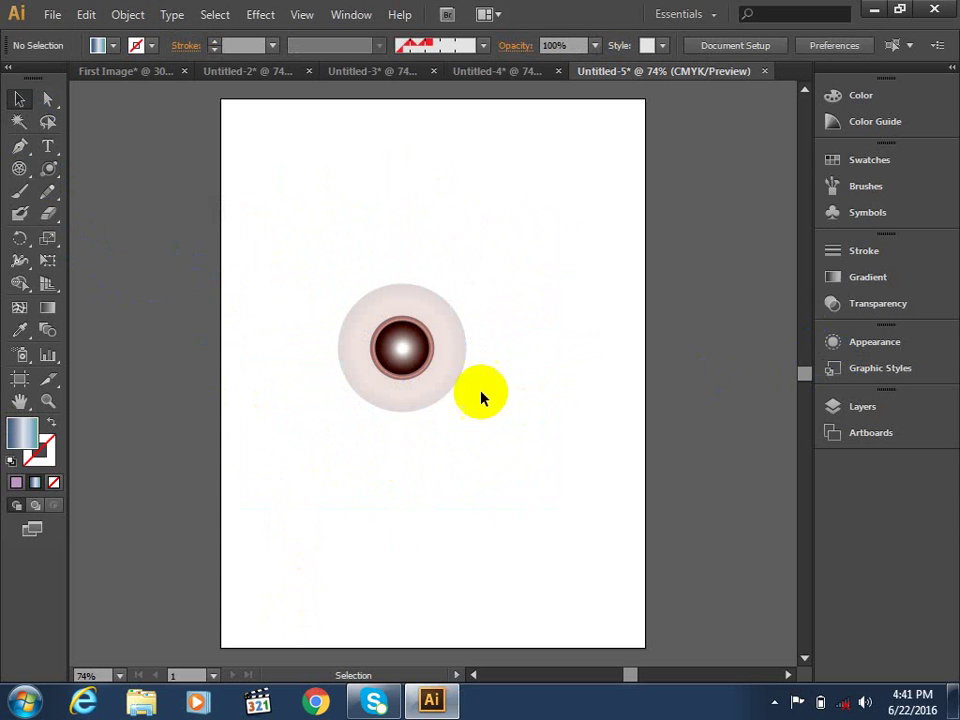
{"action": "left_click", "coordinate": [447, 380]}
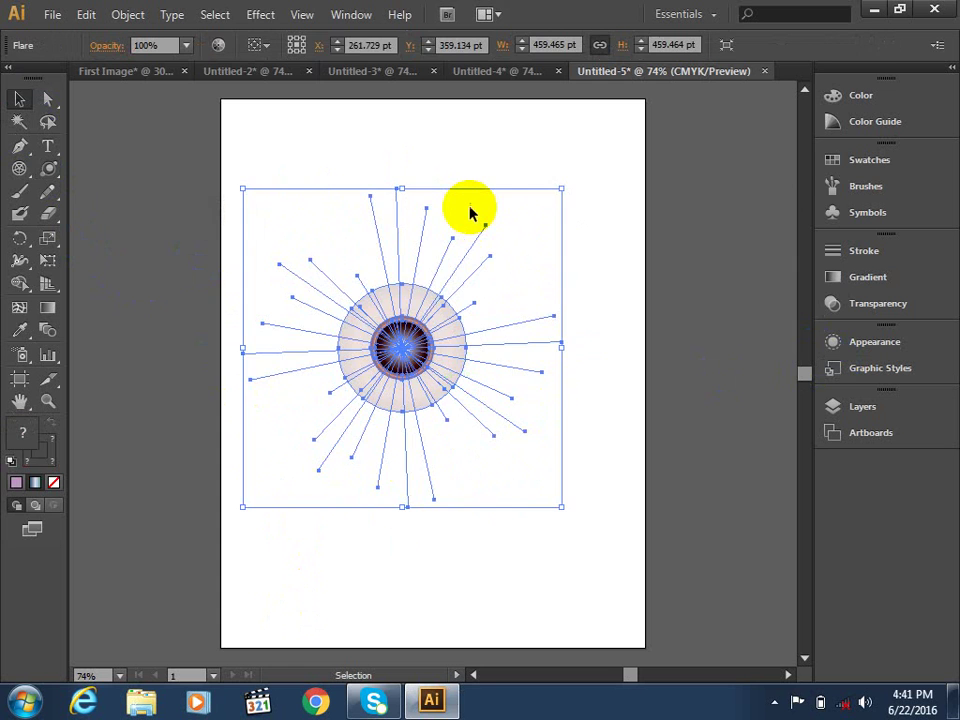
{"action": "key", "text": "Delete"}
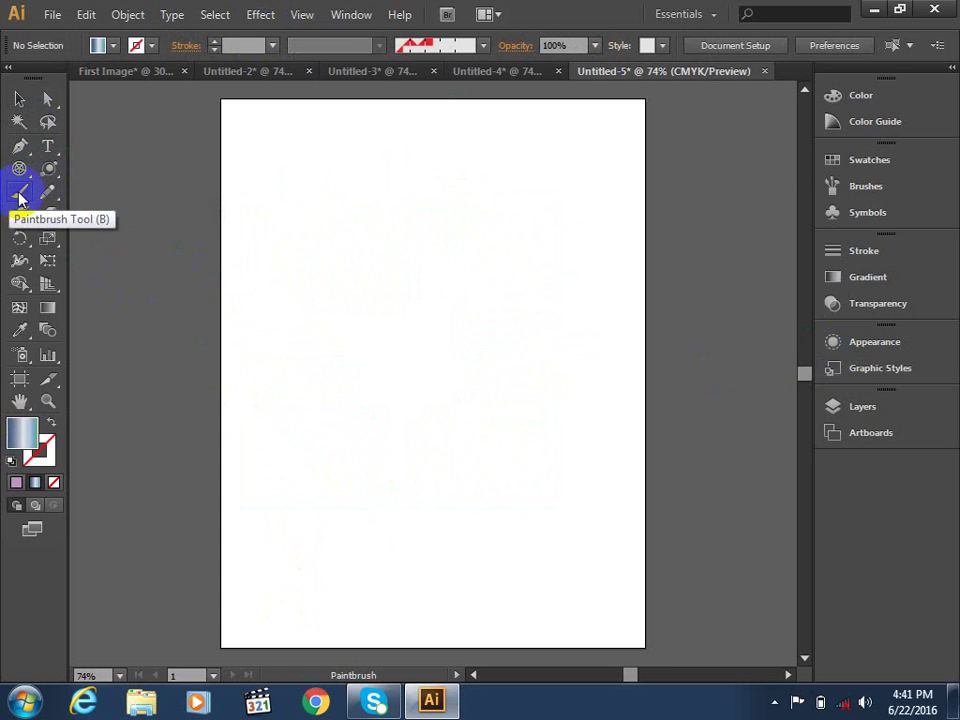
{"action": "left_click", "coordinate": [19, 193]}
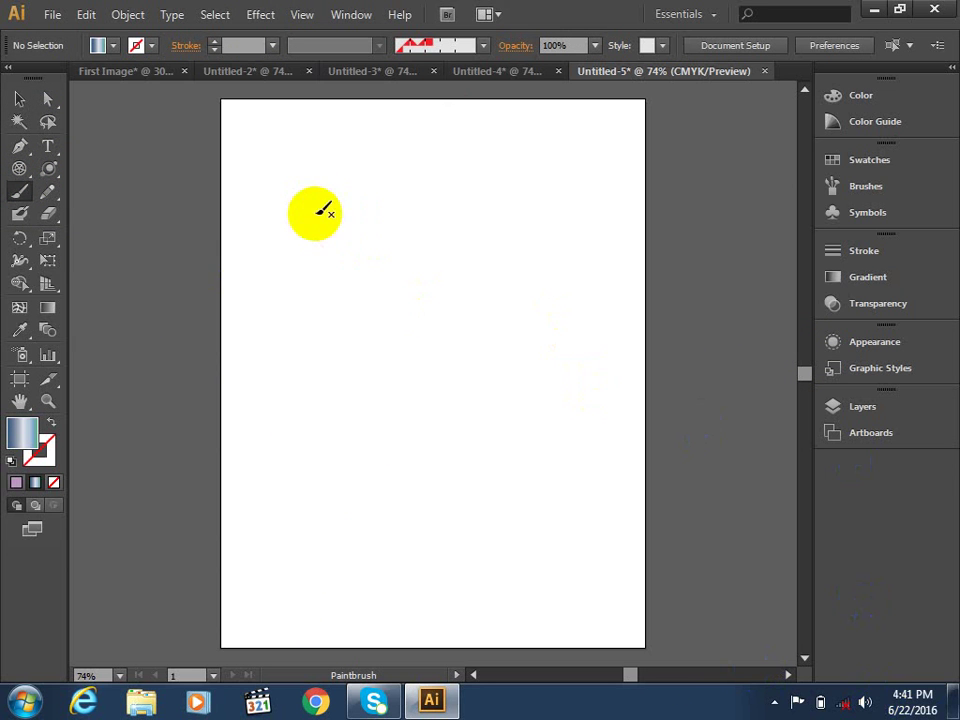
{"action": "mouse_move", "coordinate": [305, 208]}
{"action": "left_mouse_down"}
{"action": "mouse_move", "coordinate": [508, 316]}
{"action": "mouse_move", "coordinate": [500, 560]}
{"action": "left_mouse_up"}
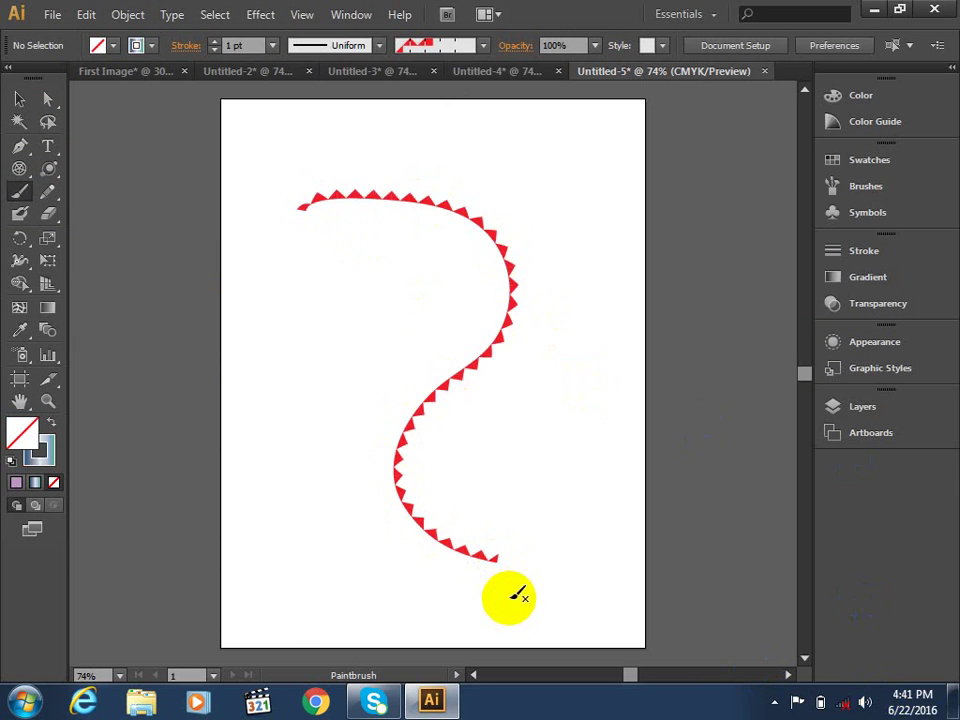
{"action": "left_click", "coordinate": [450, 47]}
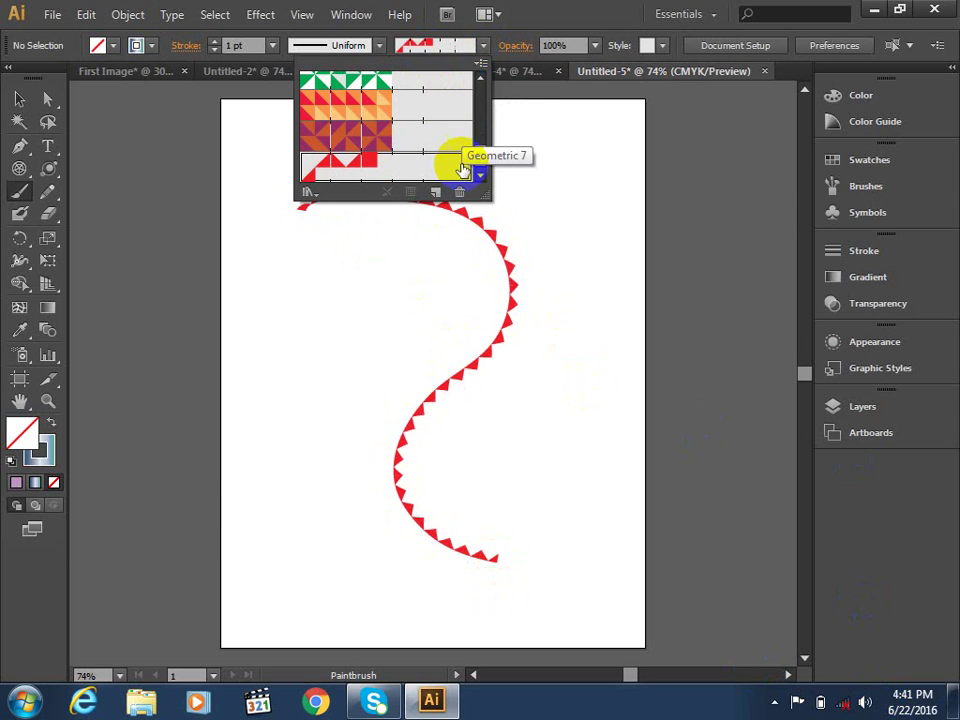
{"action": "left_click_drag", "start_coordinate": [479, 165], "coordinate": [476, 86]}
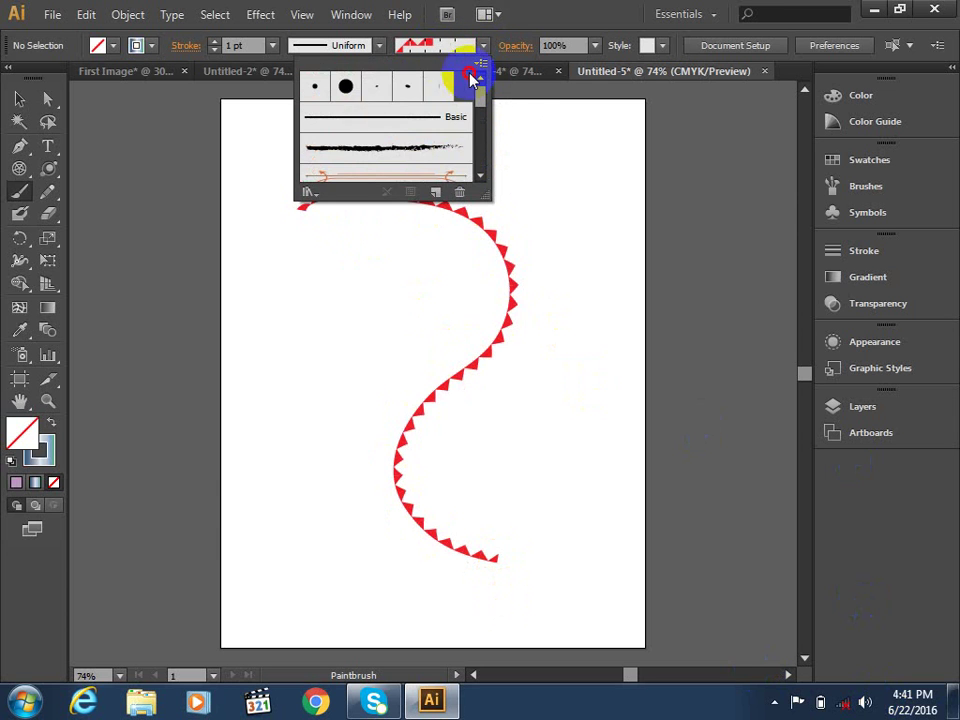
{"action": "left_click", "coordinate": [380, 112]}
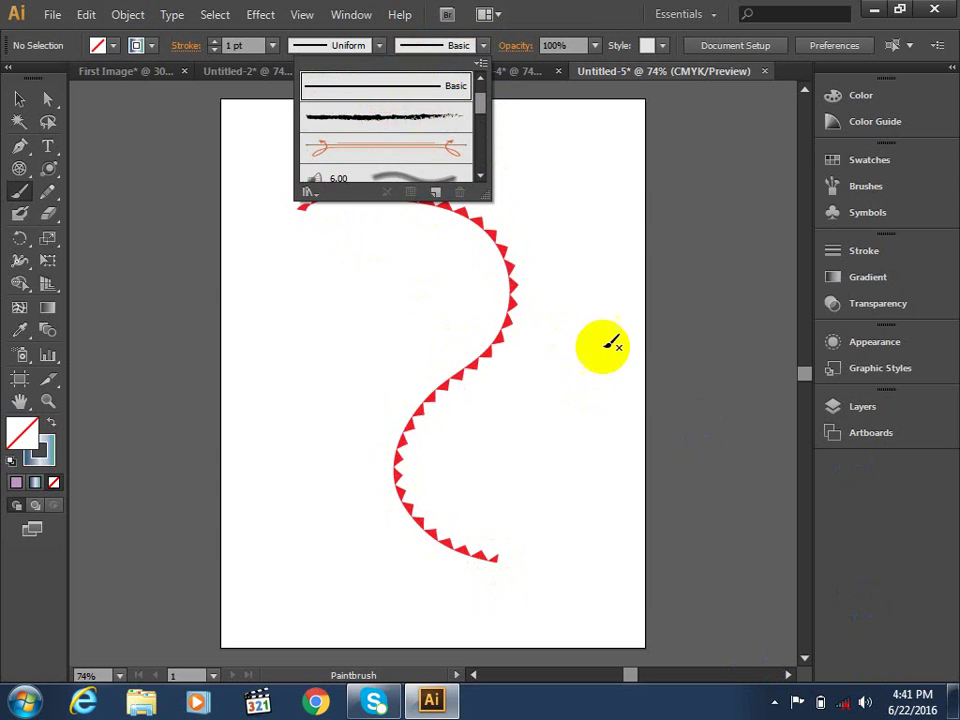
{"action": "left_click", "coordinate": [388, 251]}
{"action": "mouse_move", "coordinate": [316, 291]}
{"action": "left_mouse_down"}
{"action": "mouse_move", "coordinate": [393, 340]}
{"action": "mouse_move", "coordinate": [474, 448]}
{"action": "left_mouse_up"}
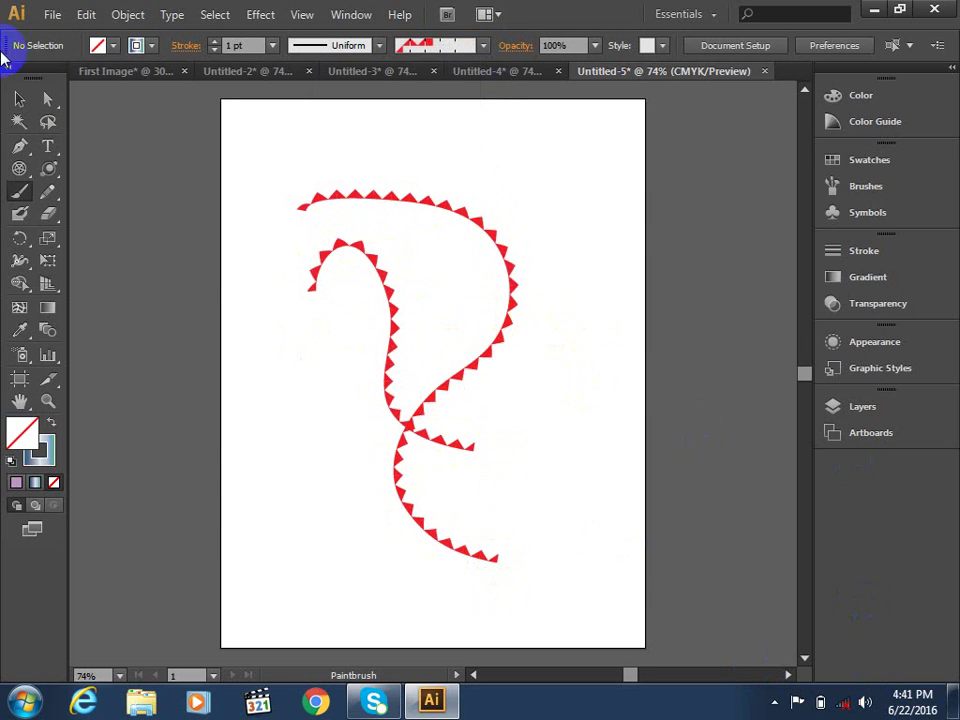
{"action": "left_click", "coordinate": [19, 98]}
{"action": "left_click_drag", "start_coordinate": [276, 174], "coordinate": [673, 665]}
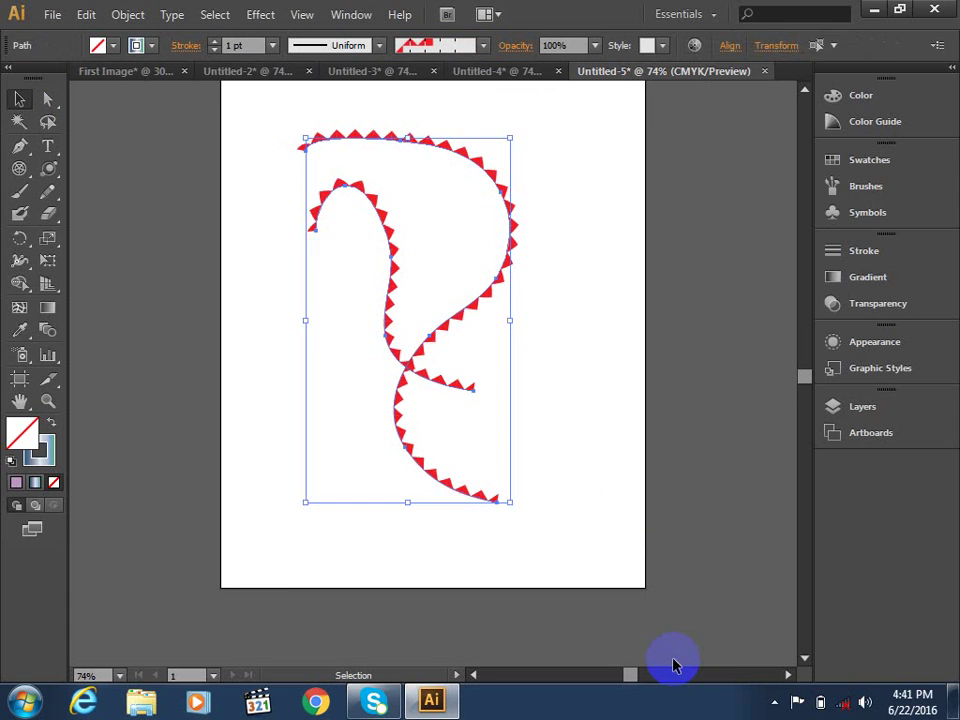
{"action": "key", "text": "Delete"}
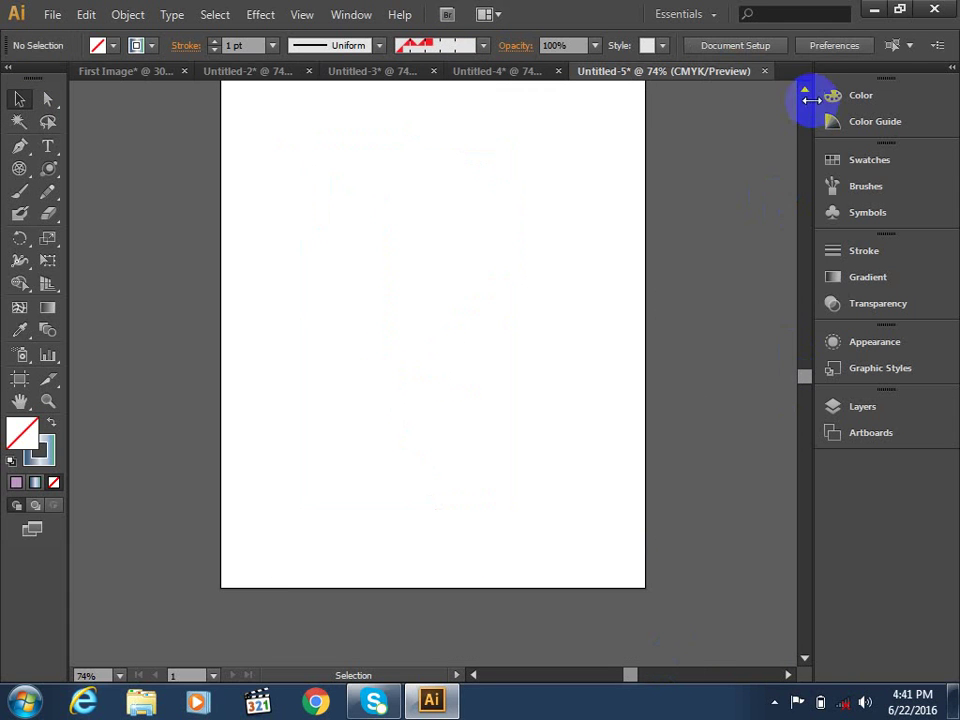
Choose the Basic brush and paint a short stroke.
{"action": "left_click", "coordinate": [483, 45]}
{"action": "left_click_drag", "start_coordinate": [480, 154], "coordinate": [480, 75]}
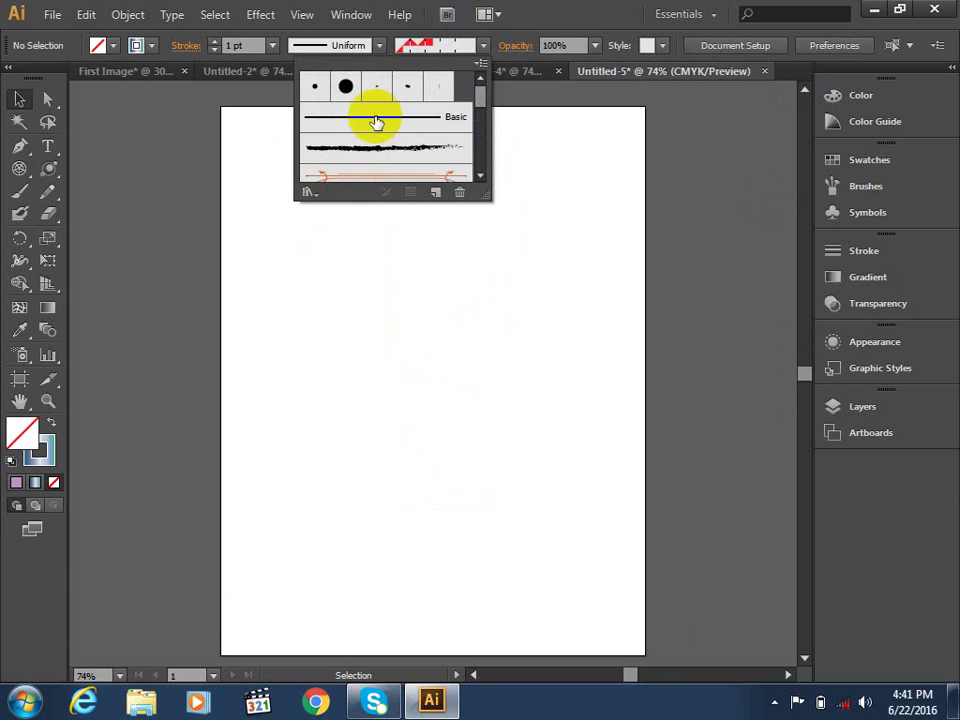
{"action": "left_click", "coordinate": [21, 192]}
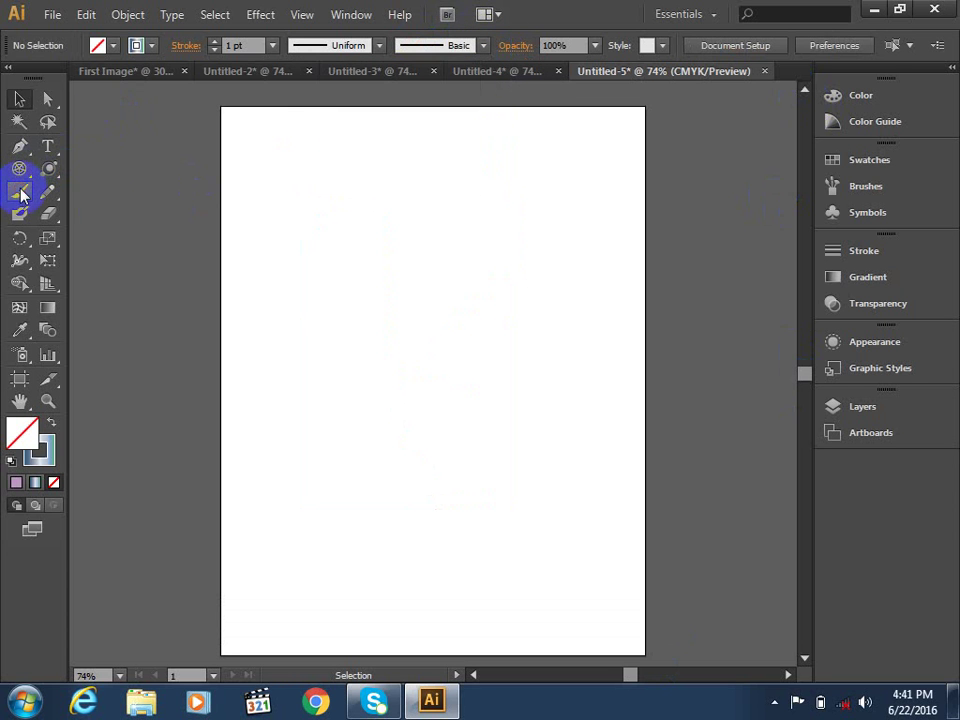
{"action": "left_click_drag", "start_coordinate": [298, 265], "coordinate": [377, 268]}
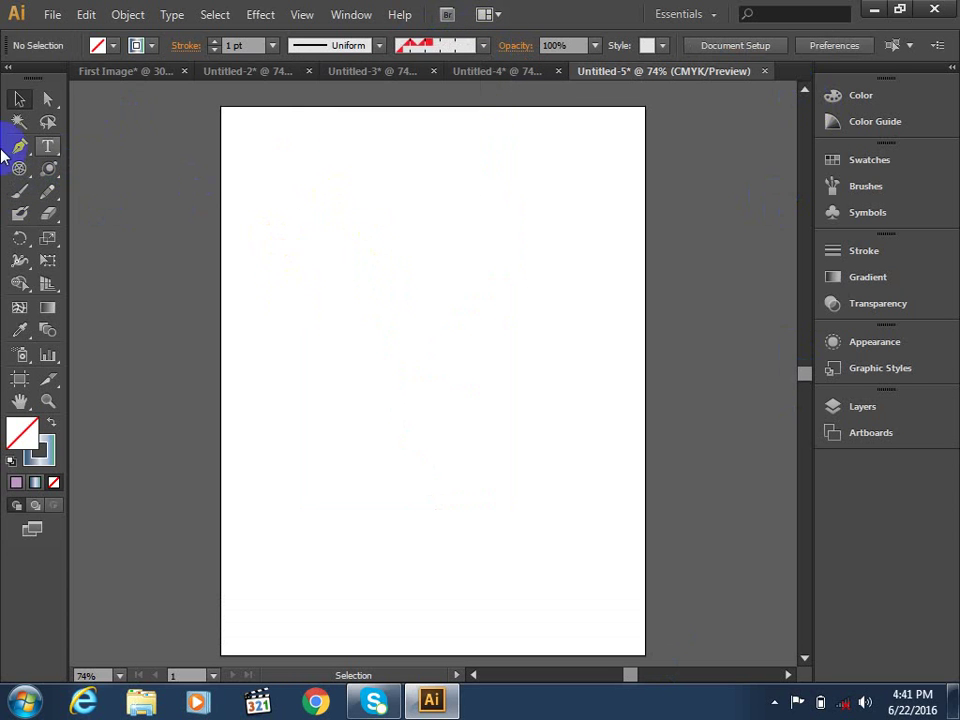
Paint a red zigzag curve down the artboard and a second curving stroke on the left.
{"action": "left_click", "coordinate": [483, 45]}
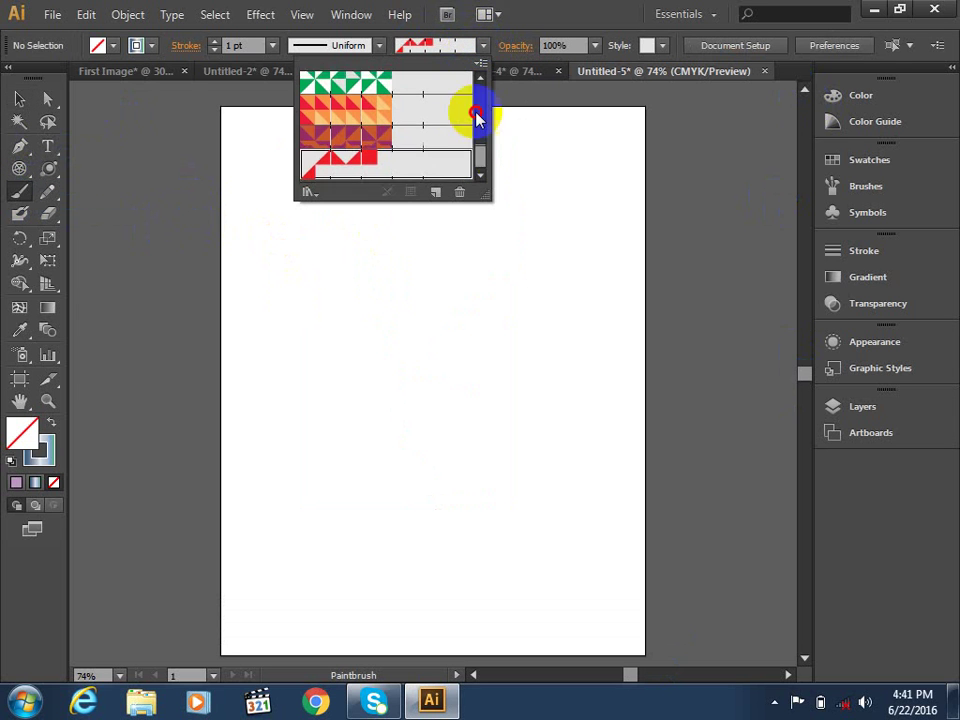
{"action": "left_click_drag", "start_coordinate": [483, 152], "coordinate": [484, 76]}
{"action": "double_click", "coordinate": [370, 122]}
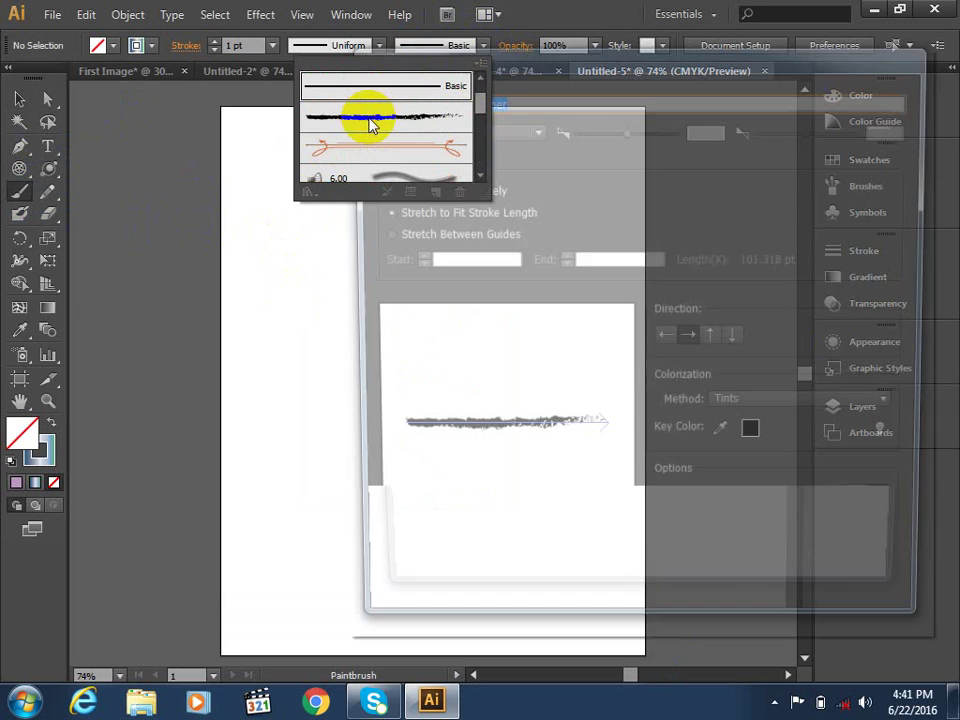
{"action": "key", "text": "Escape"}
{"action": "left_click_drag", "start_coordinate": [328, 222], "coordinate": [522, 446]}
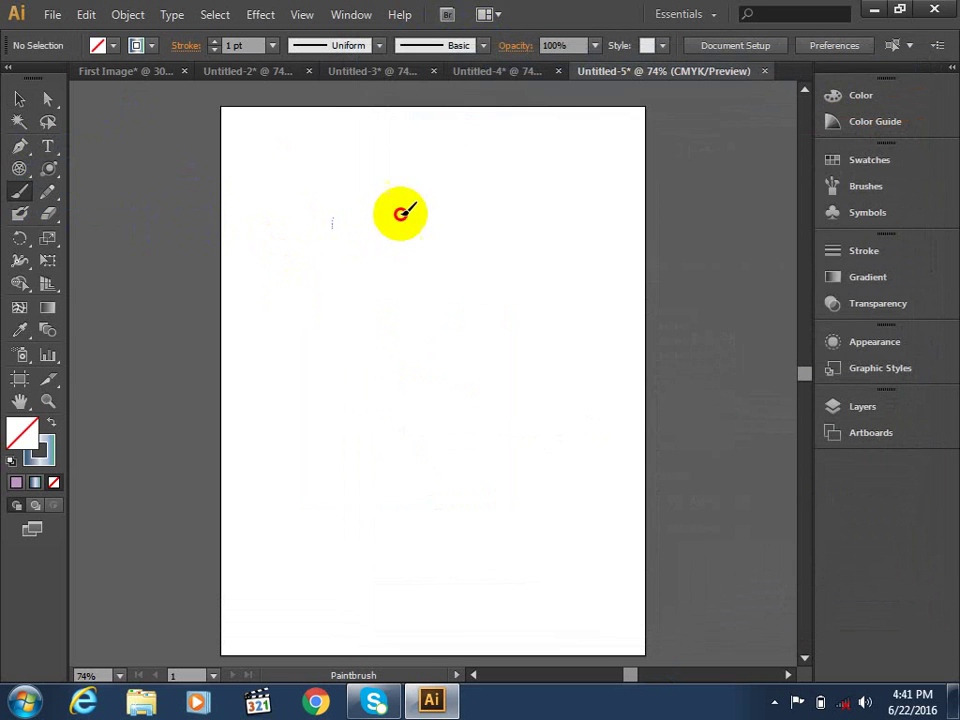
{"action": "left_click", "coordinate": [483, 45]}
{"action": "left_click", "coordinate": [418, 236]}
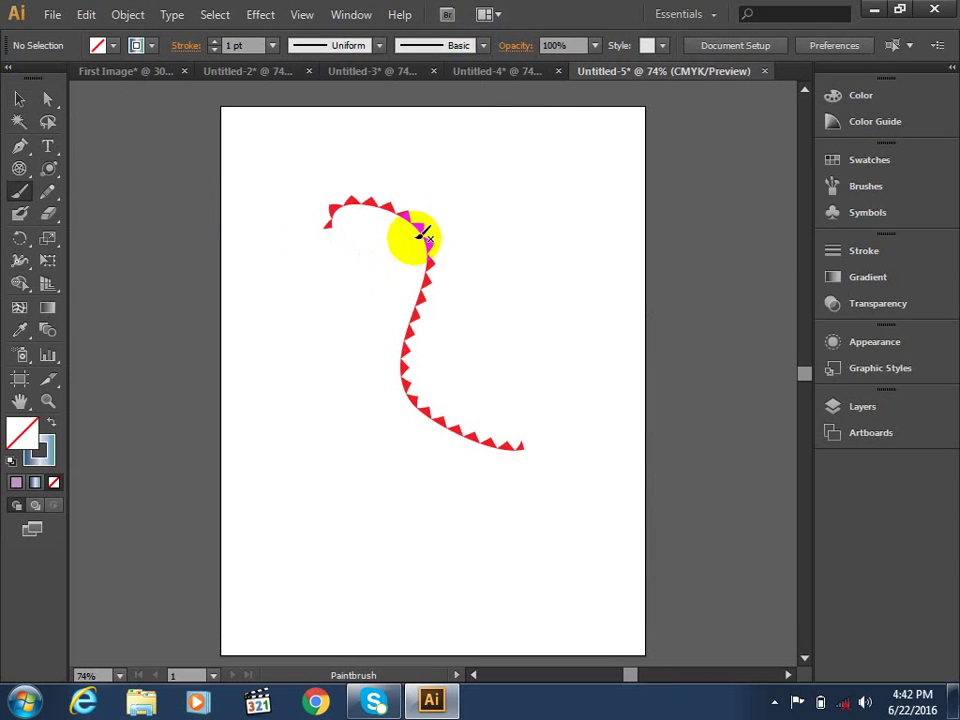
{"action": "mouse_move", "coordinate": [246, 392]}
{"action": "left_mouse_down"}
{"action": "mouse_move", "coordinate": [358, 452]}
{"action": "mouse_move", "coordinate": [519, 567]}
{"action": "left_mouse_up"}
Paint an orange stroke on the right with the Geometric 8 brush.
{"action": "left_click", "coordinate": [482, 46]}
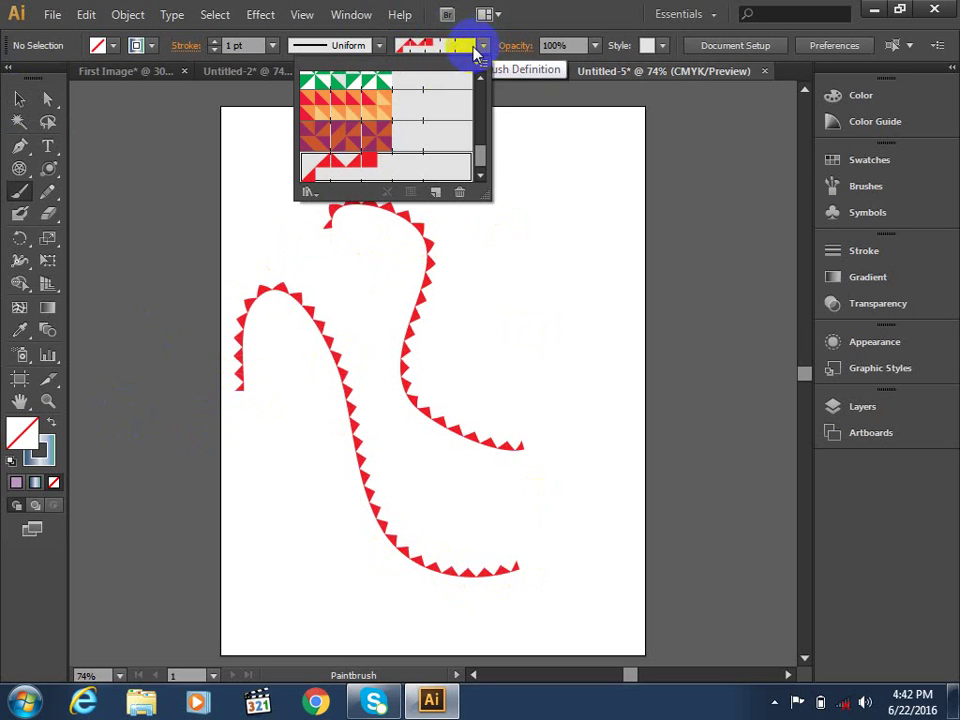
{"action": "left_click", "coordinate": [365, 112]}
{"action": "left_click", "coordinate": [475, 322]}
{"action": "left_click_drag", "start_coordinate": [520, 266], "coordinate": [637, 411]}
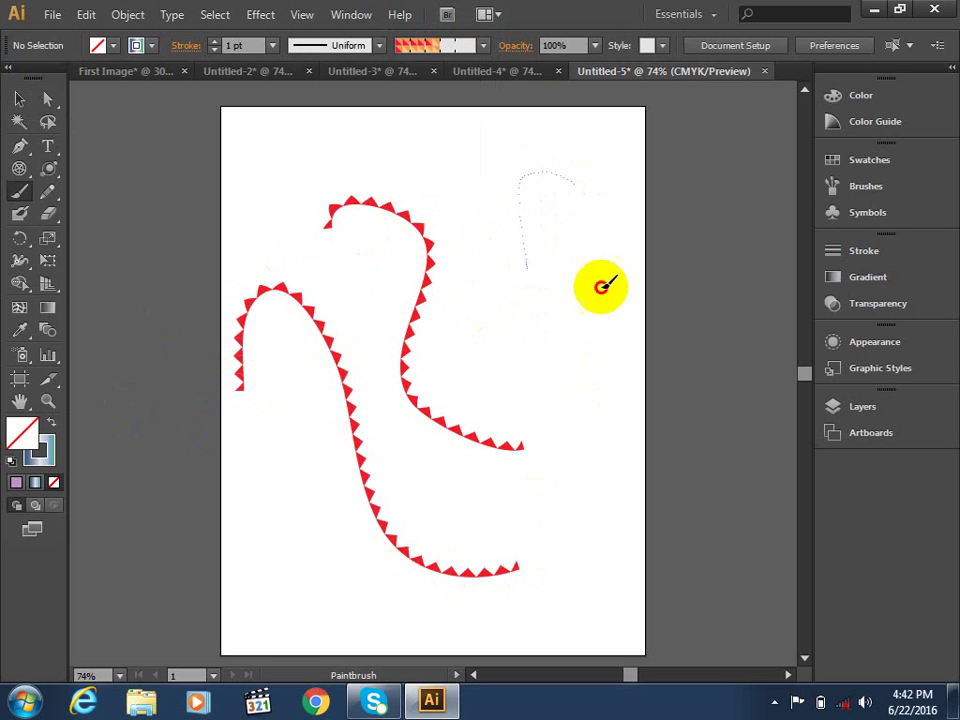
Paint a charcoal-brush stroke curving across the bottom of the page.
{"action": "left_click", "coordinate": [482, 46]}
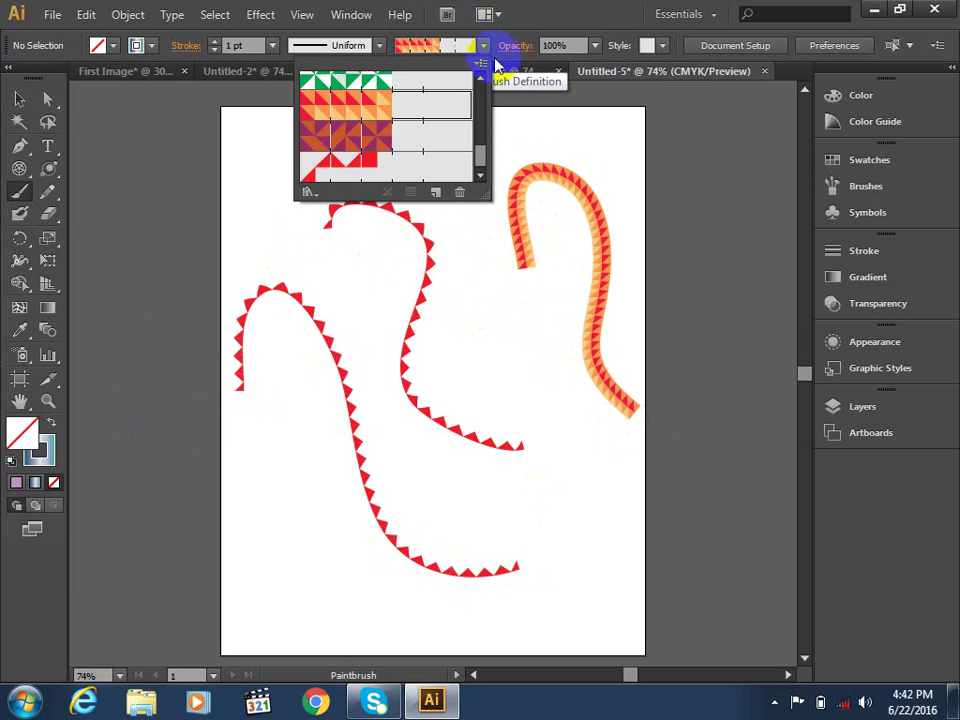
{"action": "scroll", "coordinate": [480, 80], "scroll_direction": "up", "scroll_amount": 3}
{"action": "scroll", "coordinate": [480, 80], "scroll_direction": "up", "scroll_amount": 3}
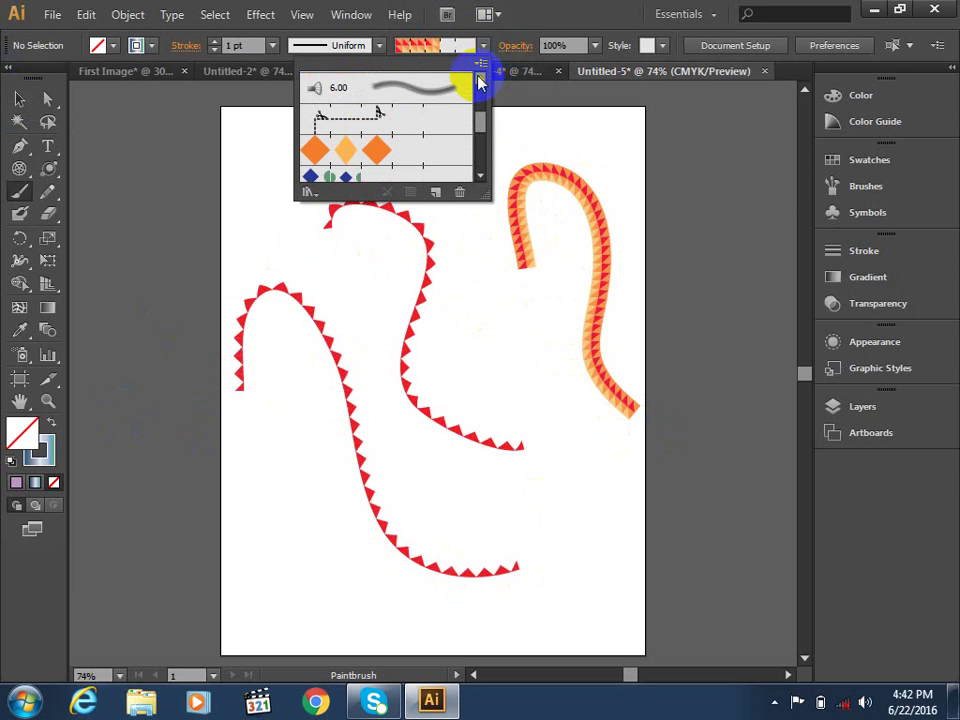
{"action": "left_click", "coordinate": [421, 90]}
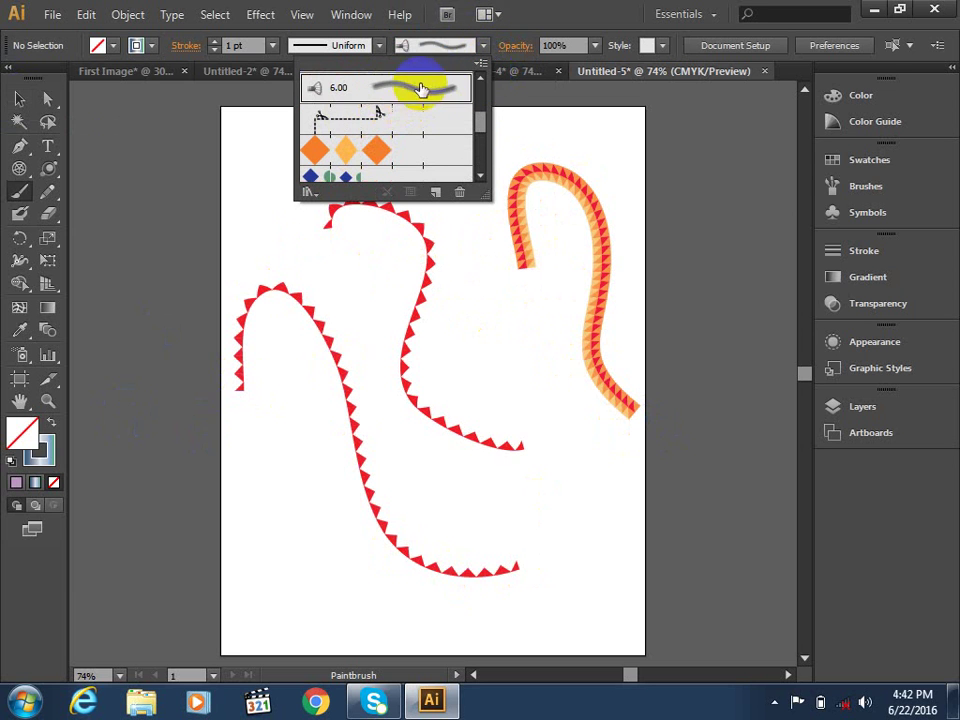
{"action": "left_click", "coordinate": [481, 84]}
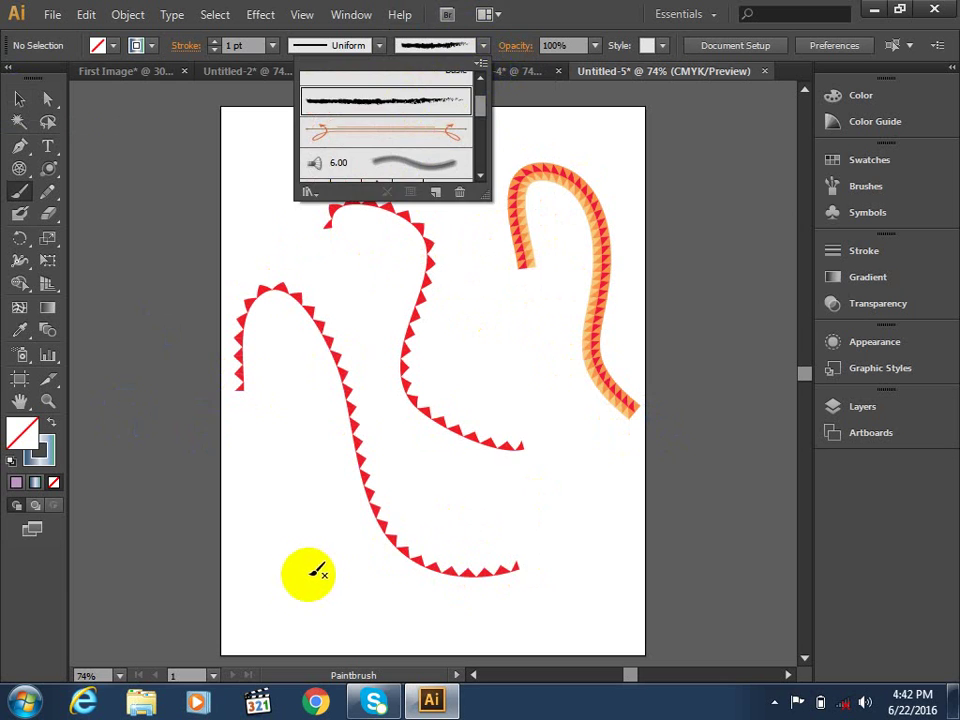
{"action": "left_click", "coordinate": [400, 525]}
{"action": "left_click_drag", "start_coordinate": [572, 508], "coordinate": [350, 583]}
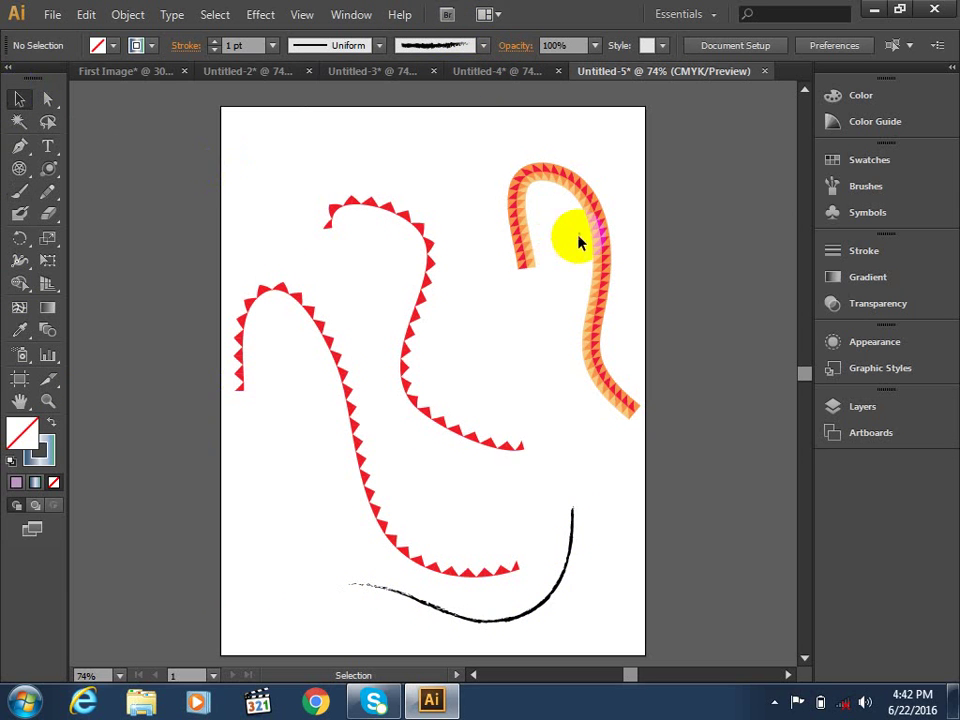
Switch the orange pattern stroke to the Basic brush.
{"action": "left_click", "coordinate": [592, 205]}
{"action": "left_click", "coordinate": [483, 45]}
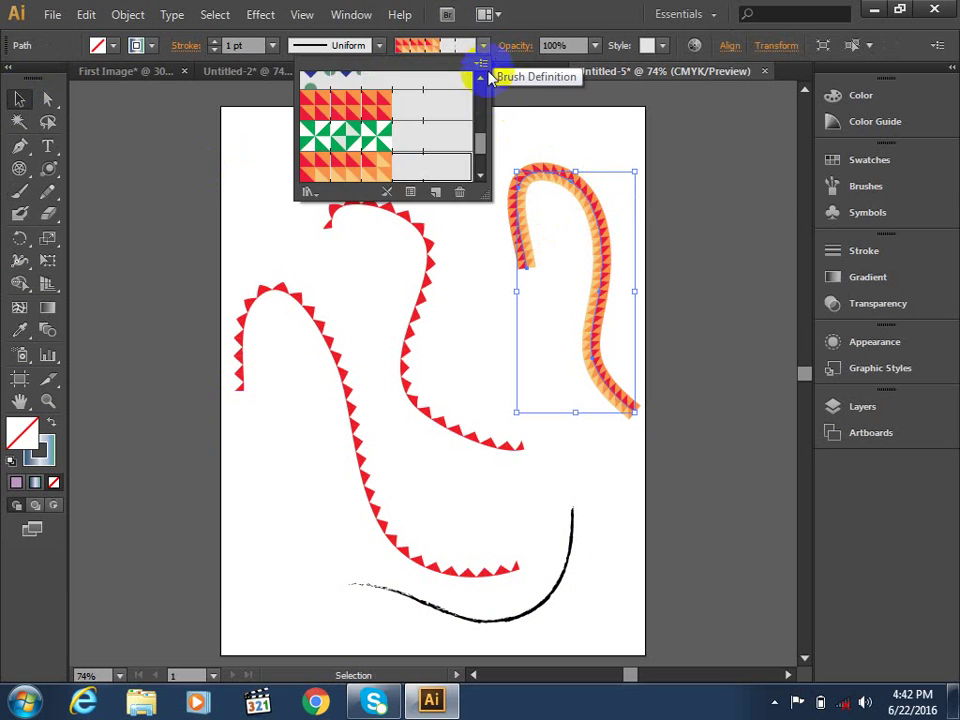
{"action": "mouse_move", "coordinate": [486, 82]}
{"action": "left_mouse_down"}
{"action": "mouse_move", "coordinate": [488, 150]}
{"action": "mouse_move", "coordinate": [480, 81]}
{"action": "left_mouse_up"}
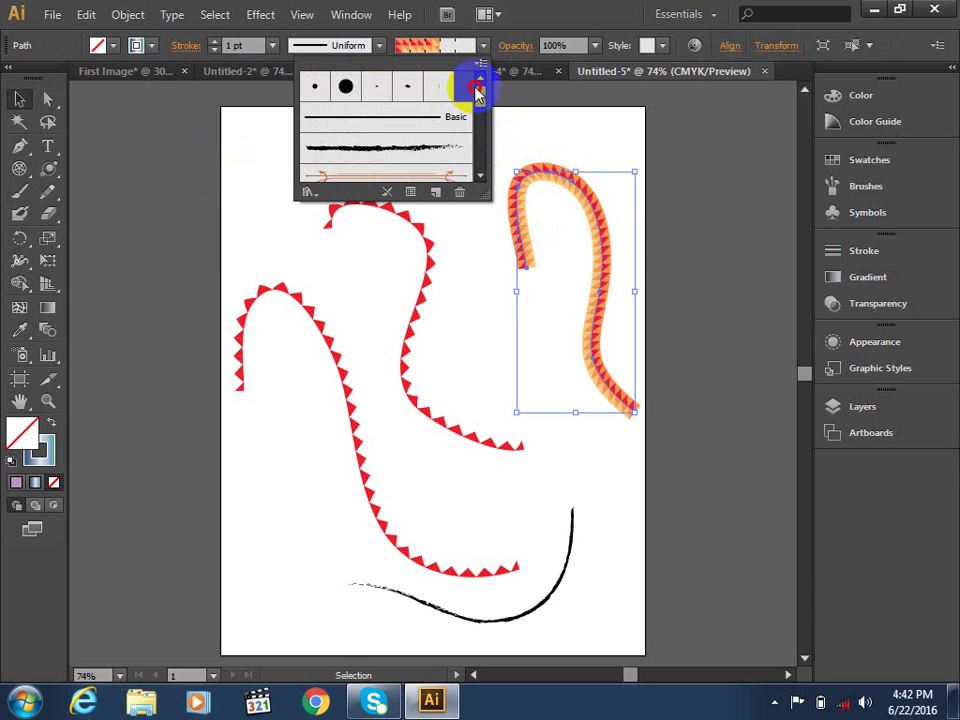
{"action": "left_click", "coordinate": [377, 128]}
{"action": "left_click", "coordinate": [433, 262]}
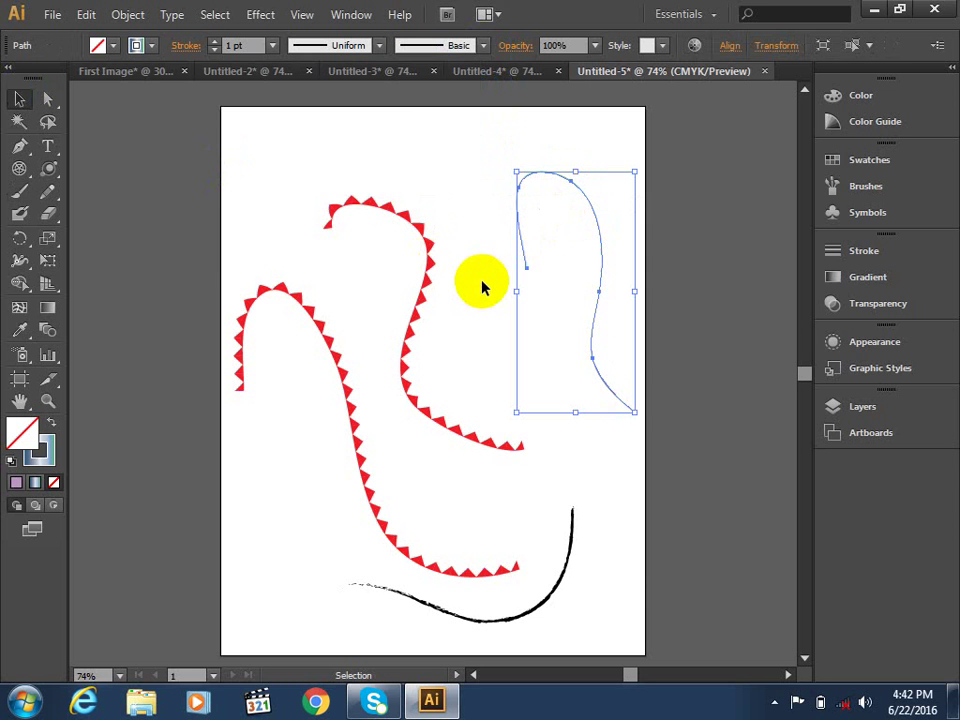
Create a new blank document, Untitled-6.
{"action": "key", "text": "a"}
{"action": "key", "text": "ctrl+n"}
{"action": "key", "text": "Return"}
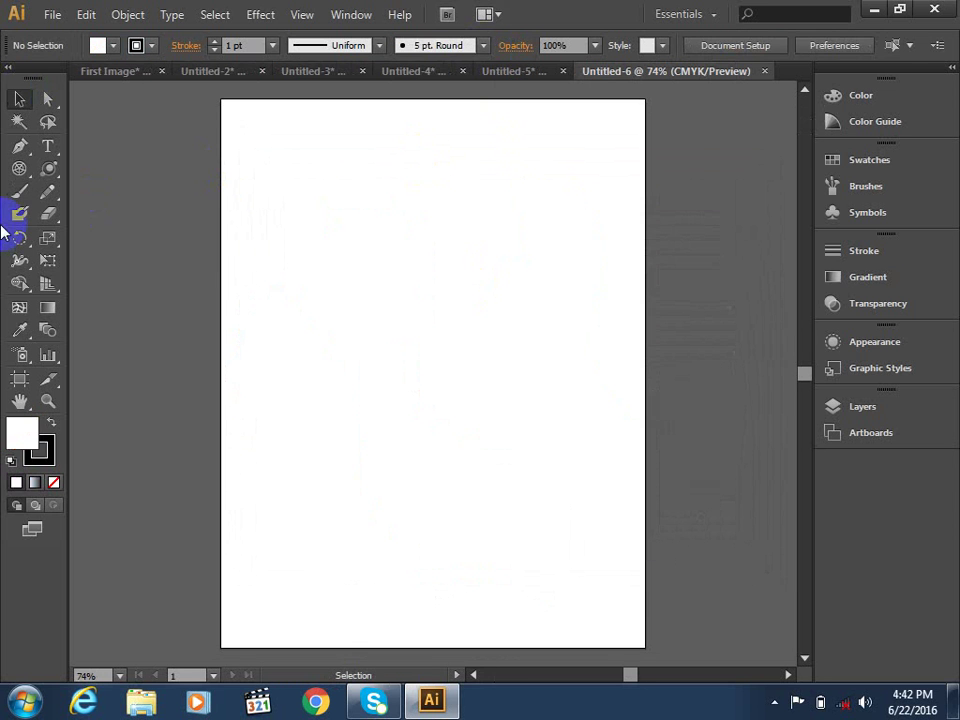
{"action": "left_click", "coordinate": [19, 191]}
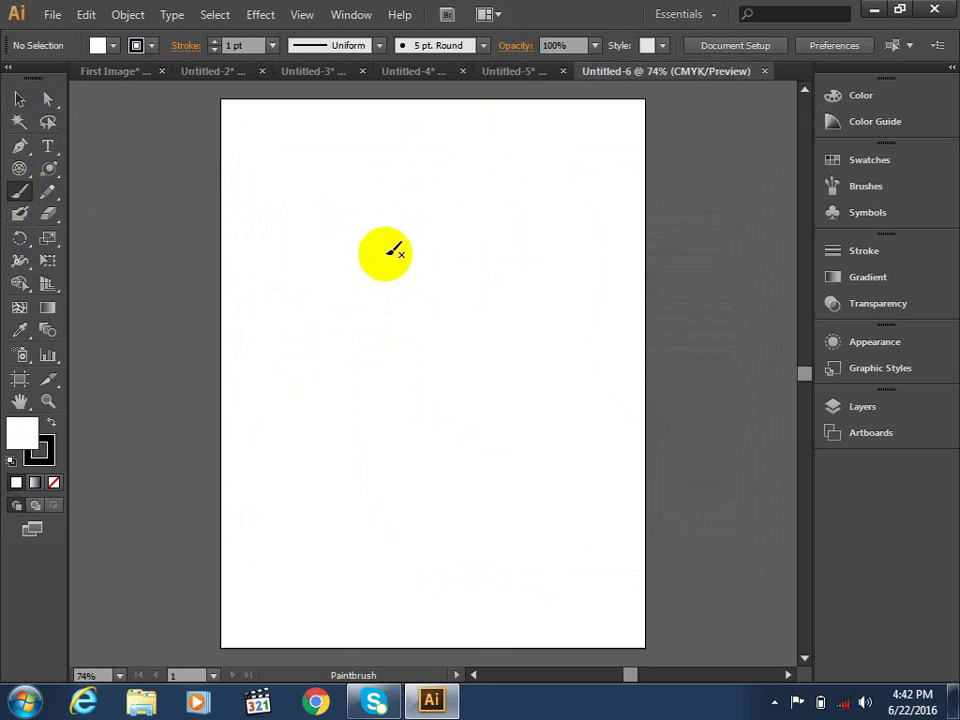
Paint an S-curve, delete it, then paint a closed tree-trunk outline.
{"action": "left_click_drag", "start_coordinate": [298, 215], "coordinate": [394, 203]}
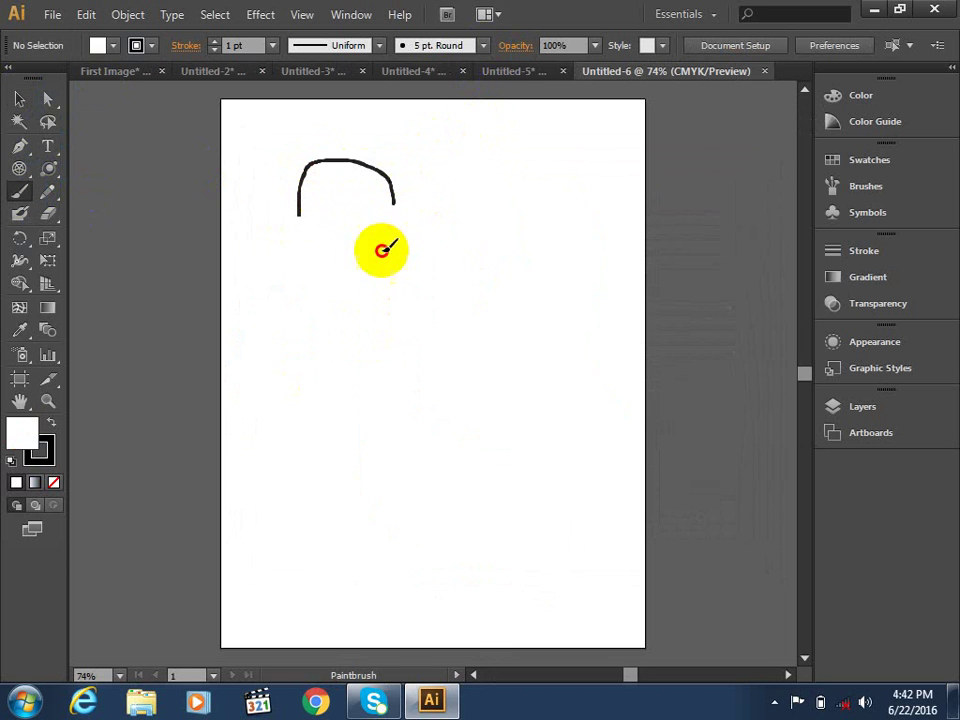
{"action": "left_click_drag", "start_coordinate": [381, 250], "coordinate": [569, 351]}
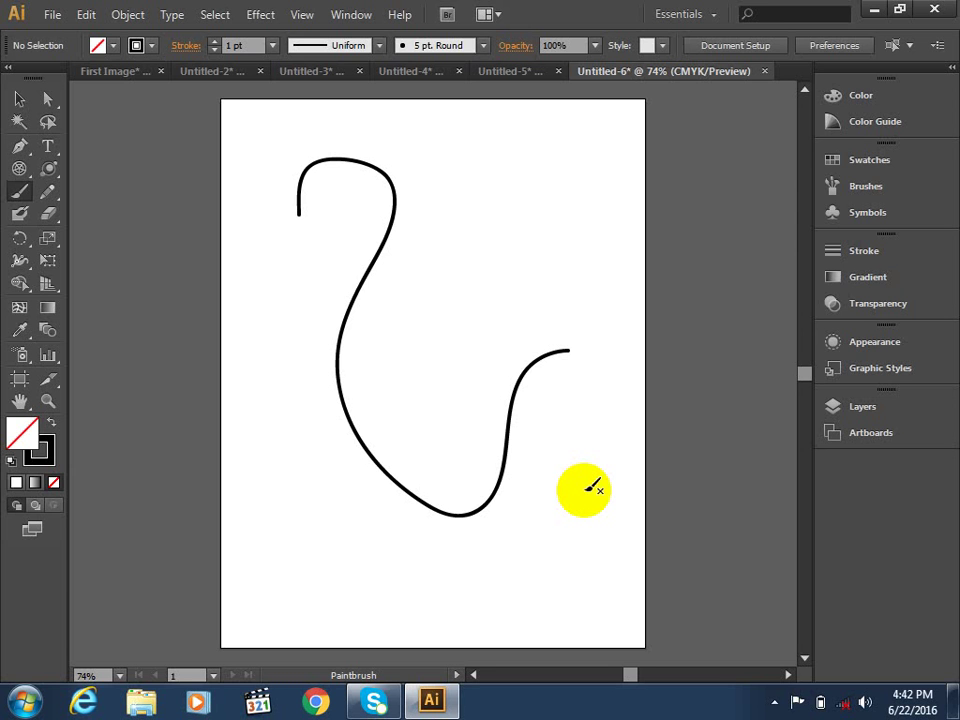
{"action": "key", "text": "ctrl+a"}
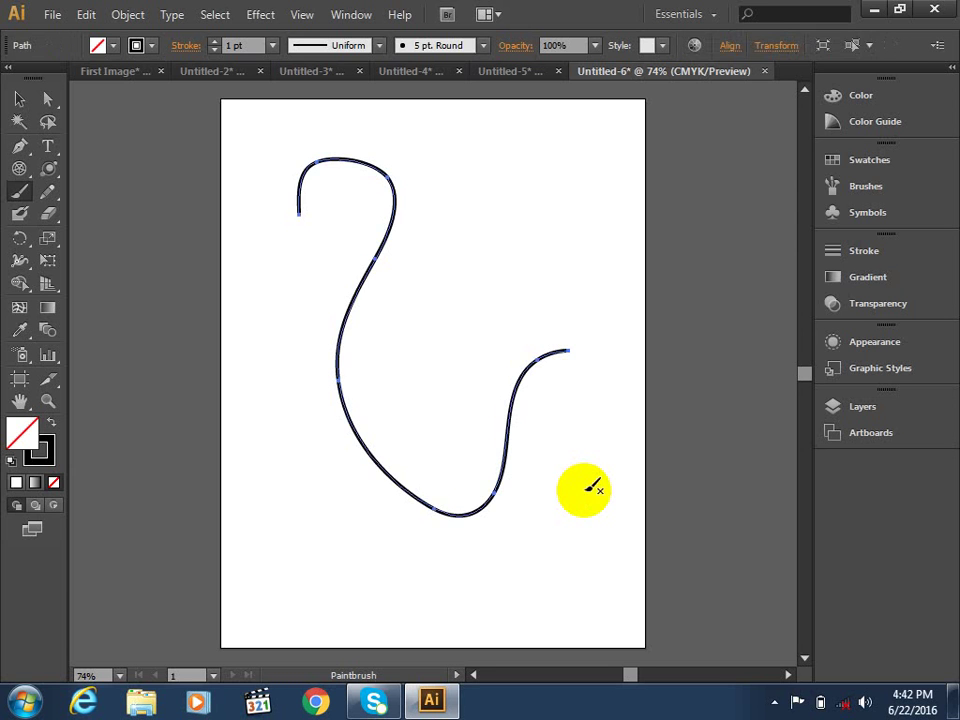
{"action": "key", "text": "Delete"}
{"action": "mouse_move", "coordinate": [289, 248]}
{"action": "left_mouse_down"}
{"action": "mouse_move", "coordinate": [357, 386]}
{"action": "mouse_move", "coordinate": [379, 372]}
{"action": "mouse_move", "coordinate": [399, 386]}
{"action": "mouse_move", "coordinate": [422, 349]}
{"action": "mouse_move", "coordinate": [437, 220]}
{"action": "mouse_move", "coordinate": [411, 241]}
{"action": "mouse_move", "coordinate": [369, 208]}
{"action": "mouse_move", "coordinate": [356, 244]}
{"action": "mouse_move", "coordinate": [326, 210]}
{"action": "mouse_move", "coordinate": [294, 221]}
{"action": "mouse_move", "coordinate": [302, 231]}
{"action": "mouse_move", "coordinate": [278, 244]}
{"action": "mouse_move", "coordinate": [288, 248]}
{"action": "left_mouse_up"}
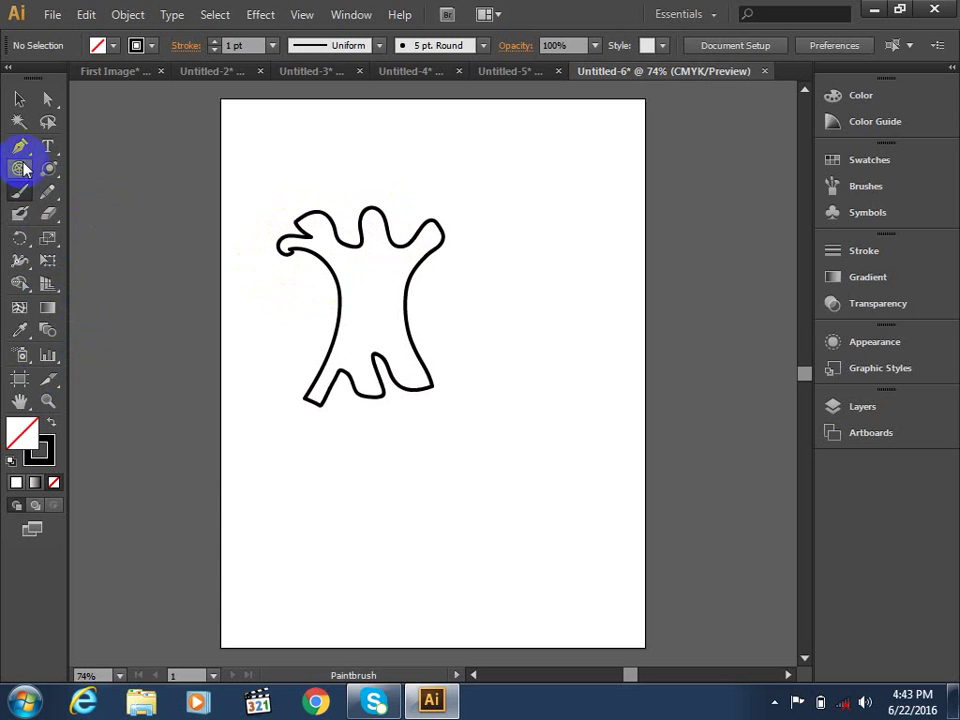
Fill the trunk outline with a brown swatch.
{"action": "left_click", "coordinate": [19, 98]}
{"action": "left_click", "coordinate": [330, 264]}
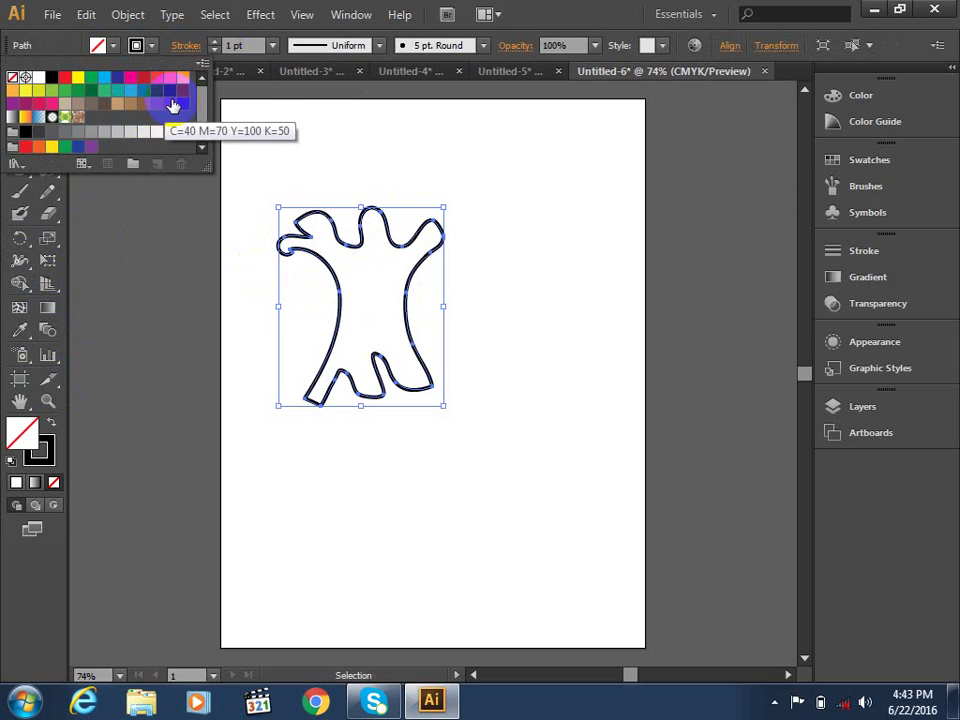
{"action": "left_click", "coordinate": [170, 104]}
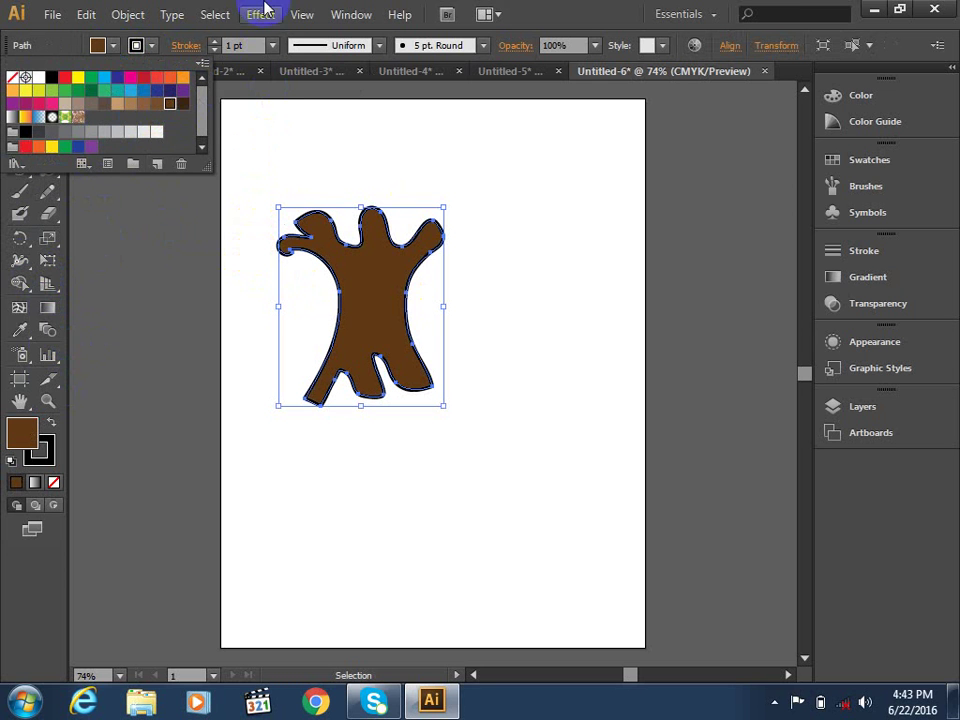
{"action": "key", "text": "Escape"}
Paint a cloud outline in the lower right, undoing a first attempt above the trunk.
{"action": "left_click", "coordinate": [21, 192]}
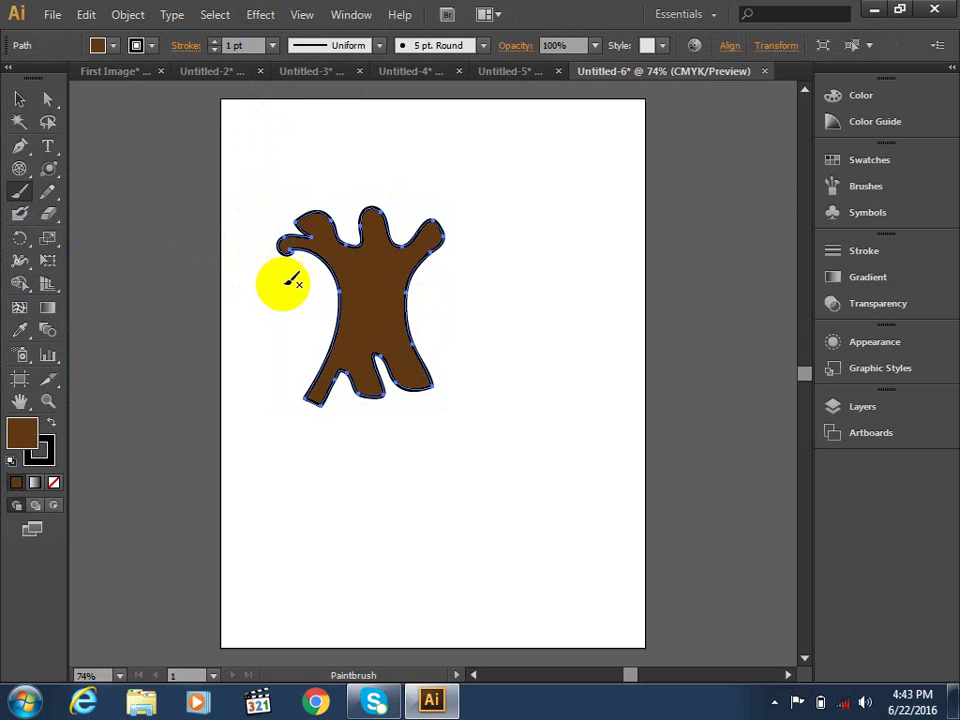
{"action": "mouse_move", "coordinate": [316, 288]}
{"action": "left_mouse_down"}
{"action": "mouse_move", "coordinate": [253, 207]}
{"action": "mouse_move", "coordinate": [317, 274]}
{"action": "left_mouse_up"}
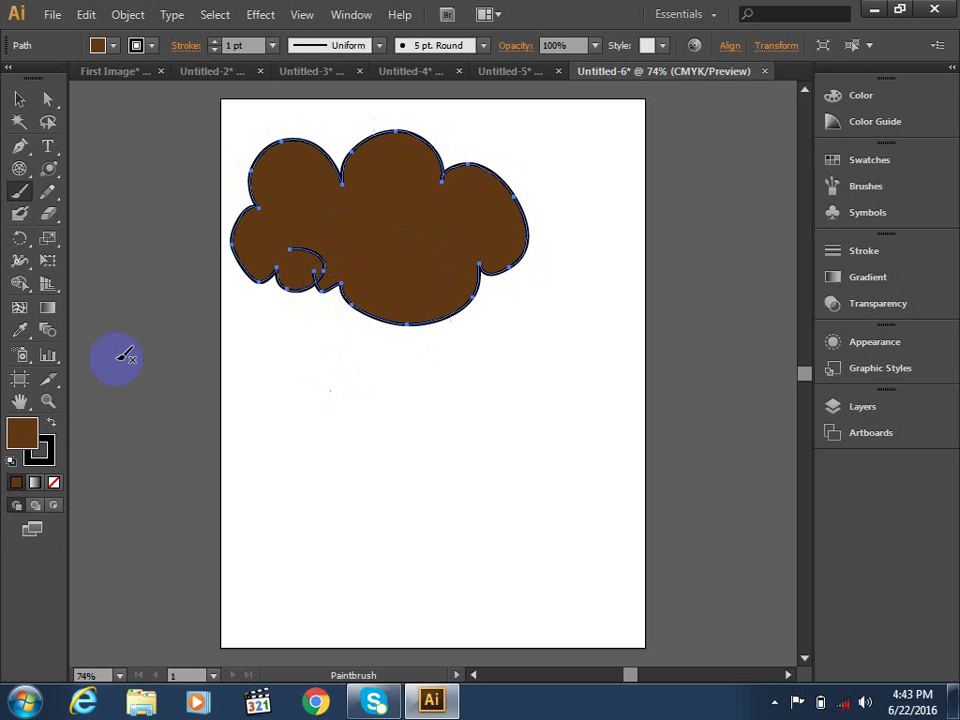
{"action": "key", "text": "ctrl+z"}
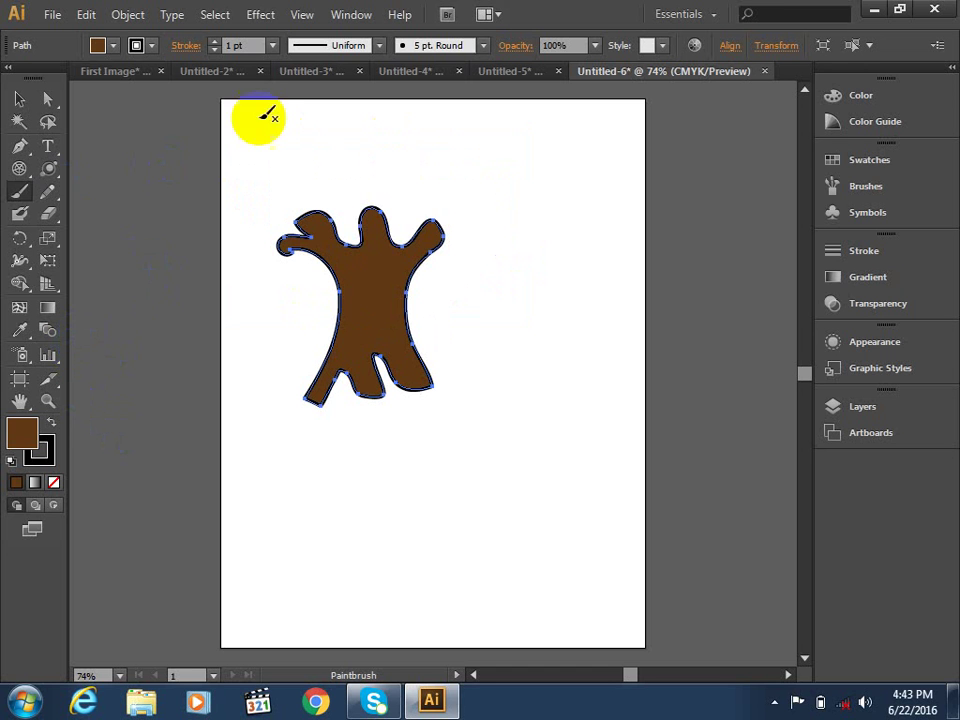
{"action": "mouse_move", "coordinate": [495, 588]}
{"action": "left_mouse_down"}
{"action": "mouse_move", "coordinate": [564, 481]}
{"action": "mouse_move", "coordinate": [591, 600]}
{"action": "mouse_move", "coordinate": [493, 600]}
{"action": "left_mouse_up"}
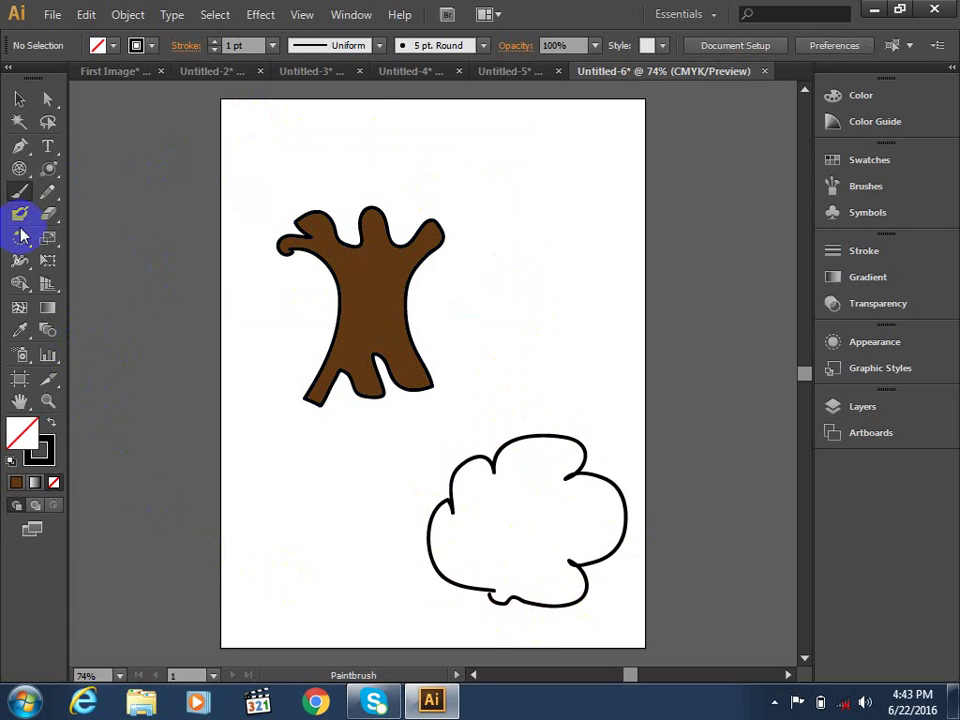
Fill the cloud outline with dark green.
{"action": "left_click", "coordinate": [19, 98]}
{"action": "left_click", "coordinate": [375, 503]}
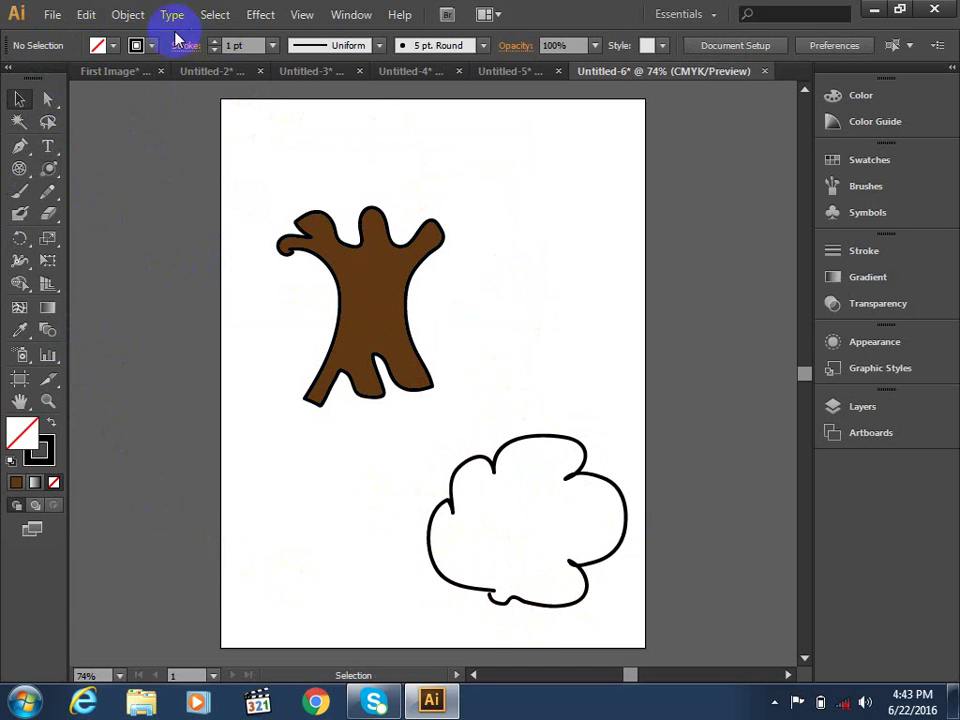
{"action": "left_click", "coordinate": [97, 45]}
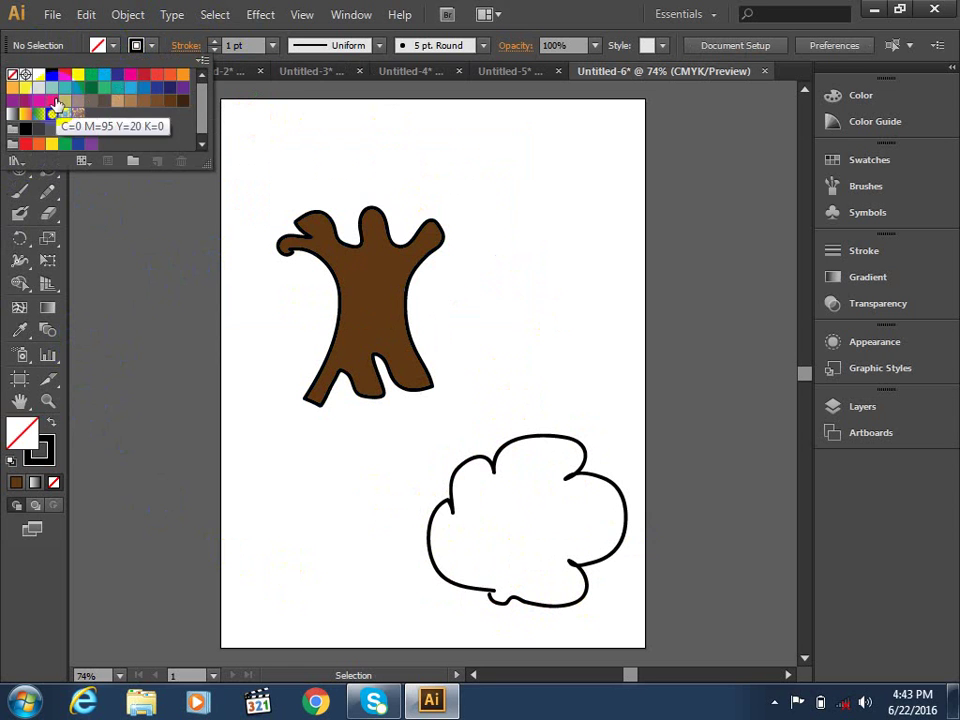
{"action": "left_click", "coordinate": [91, 88]}
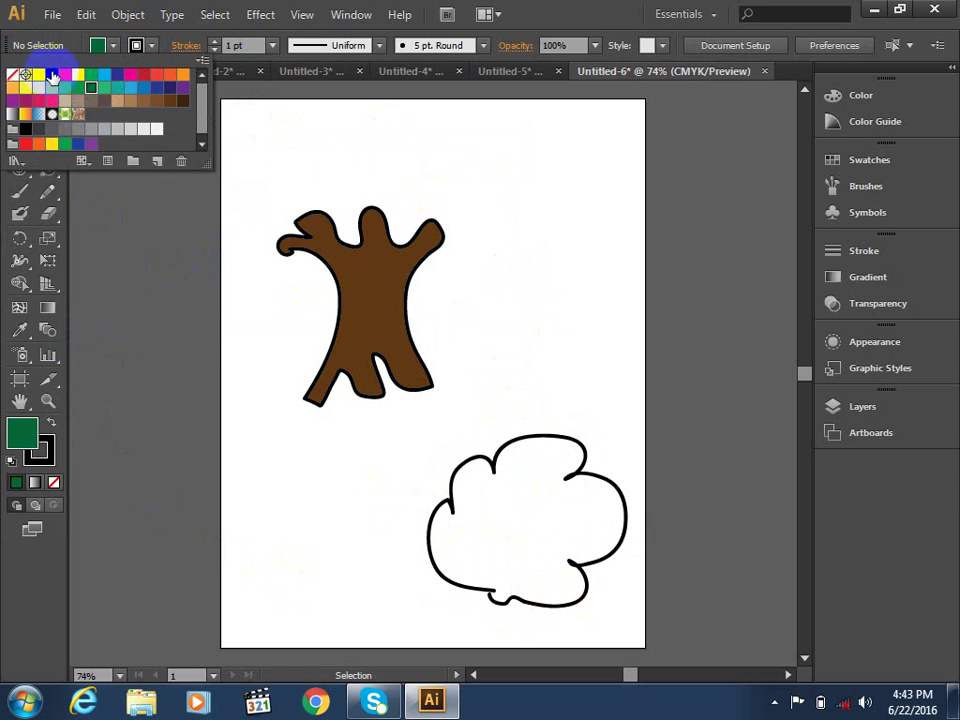
{"action": "left_click", "coordinate": [432, 460]}
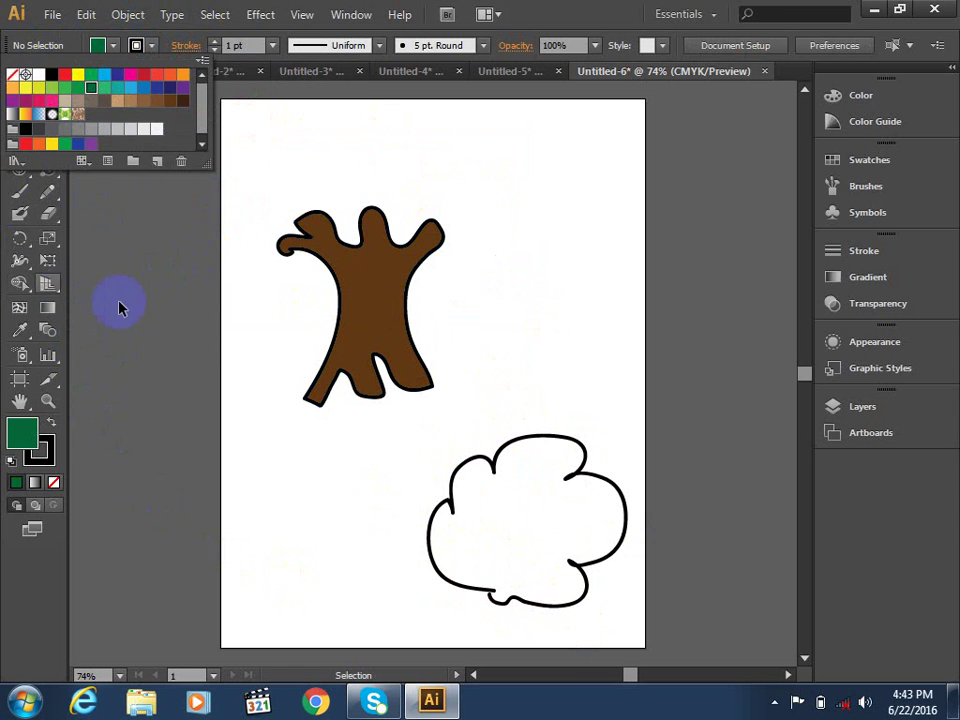
{"action": "left_click", "coordinate": [450, 468]}
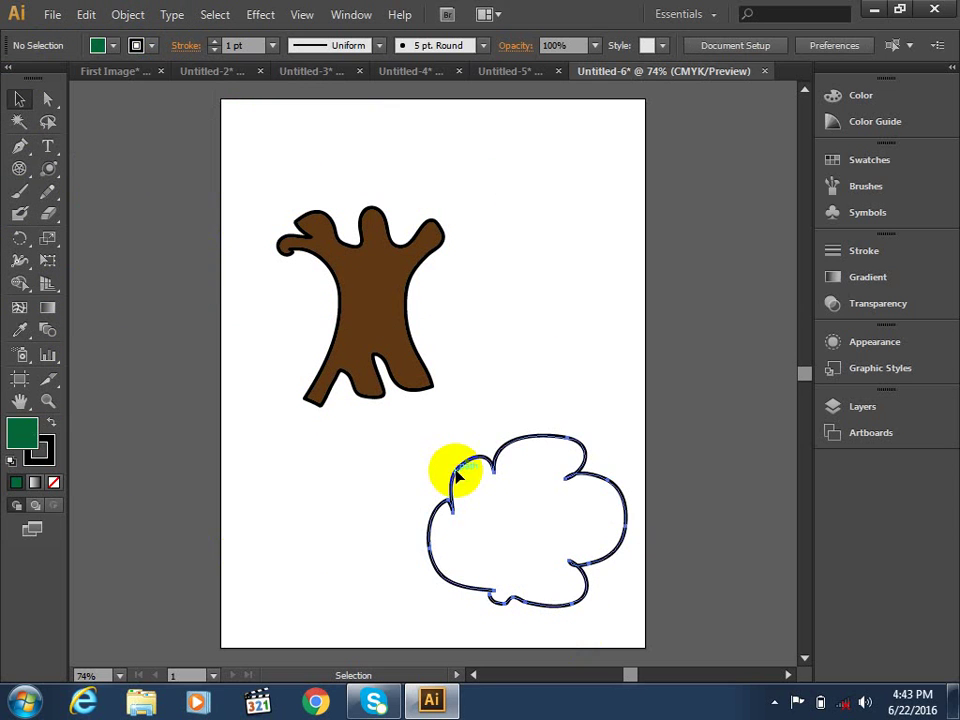
{"action": "left_click", "coordinate": [151, 45]}
{"action": "left_click", "coordinate": [114, 46]}
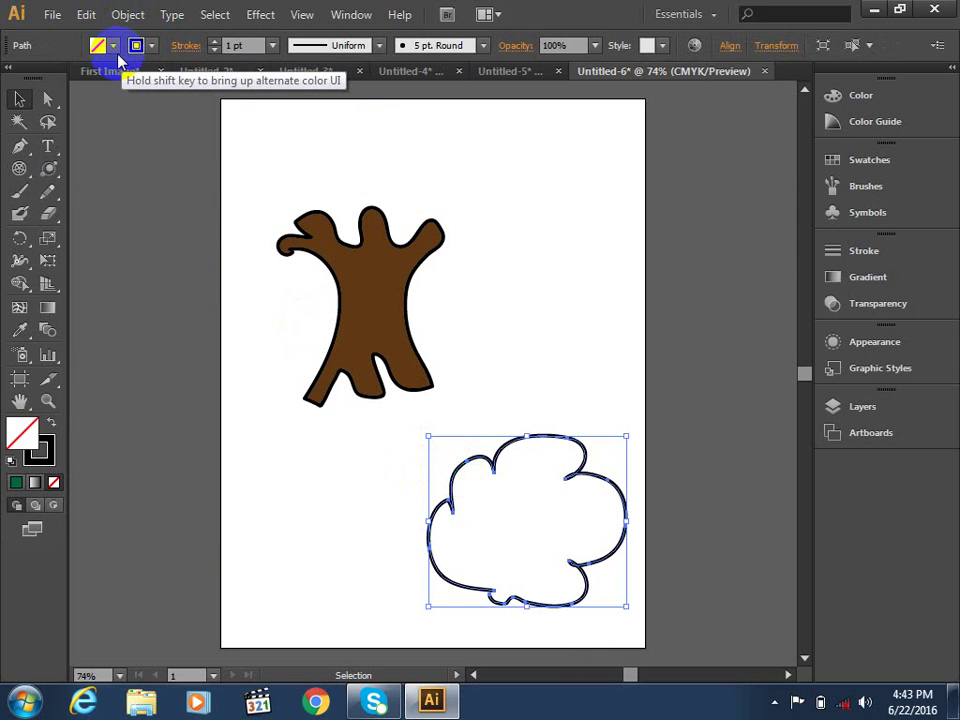
{"action": "left_click", "coordinate": [91, 95]}
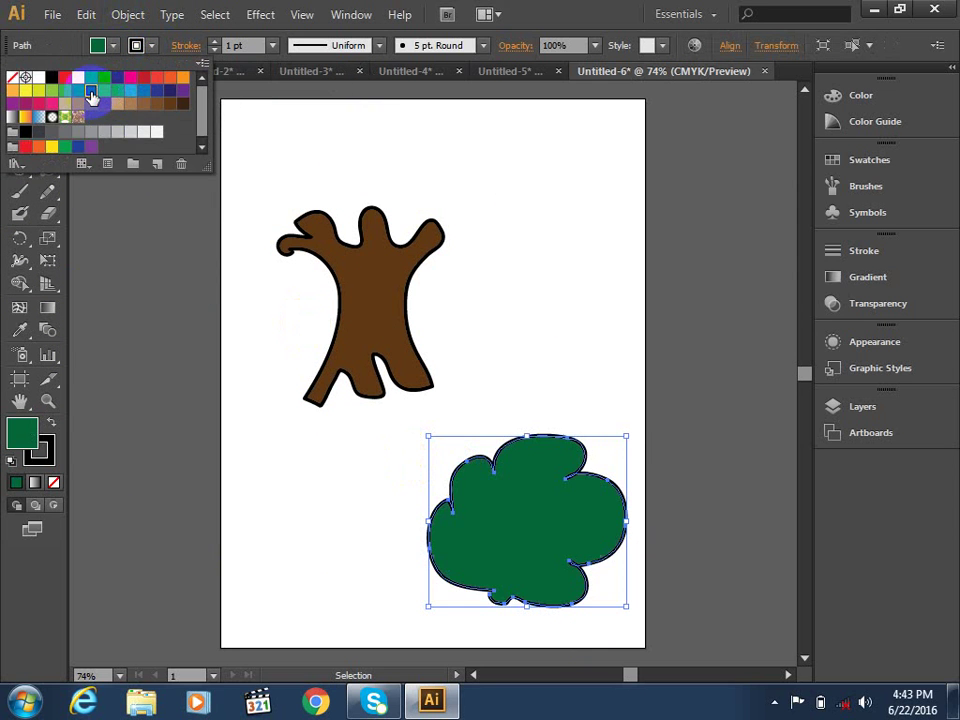
Move the green cloud onto the trunk and enlarge it into a crown.
{"action": "left_click_drag", "start_coordinate": [540, 489], "coordinate": [368, 177]}
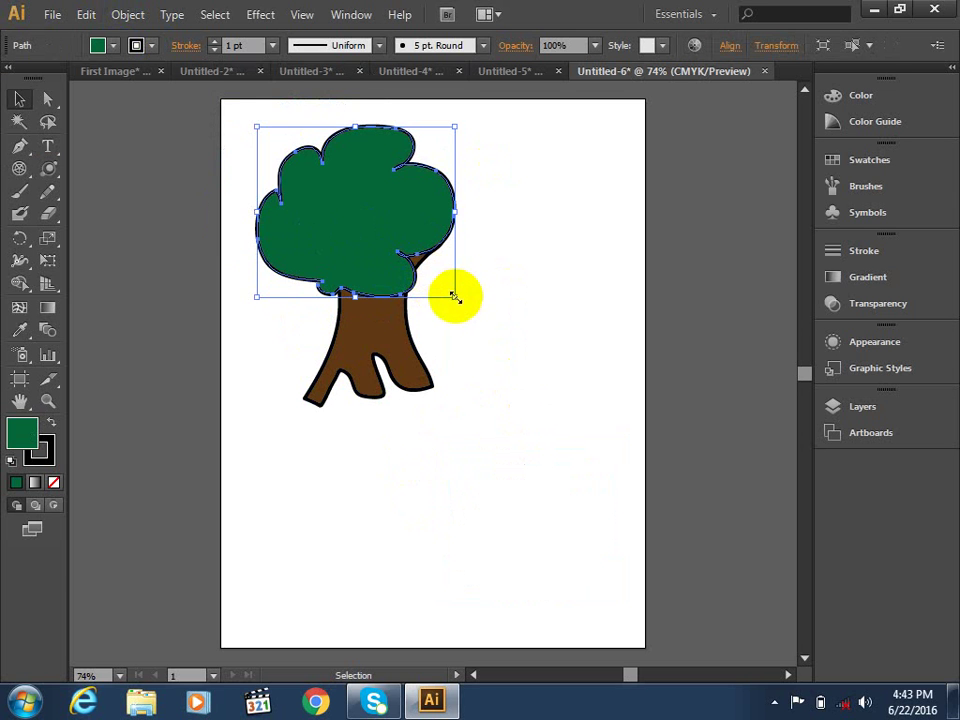
{"action": "mouse_move", "coordinate": [454, 296]}
{"action": "left_mouse_down"}
{"action": "mouse_move", "coordinate": [504, 338]}
{"action": "mouse_move", "coordinate": [406, 224]}
{"action": "mouse_move", "coordinate": [392, 225]}
{"action": "mouse_move", "coordinate": [392, 247]}
{"action": "left_mouse_up"}
{"action": "left_click", "coordinate": [577, 243]}
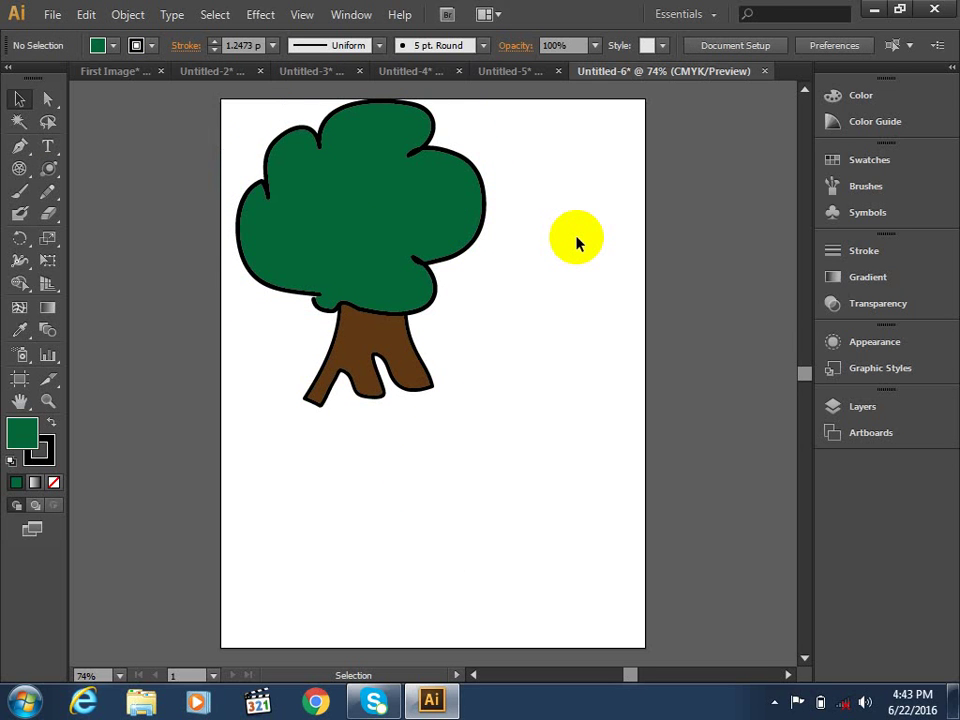
Delete the tree and paint a smooth curved stroke across the page.
{"action": "left_click_drag", "start_coordinate": [185, 342], "coordinate": [122, 210]}
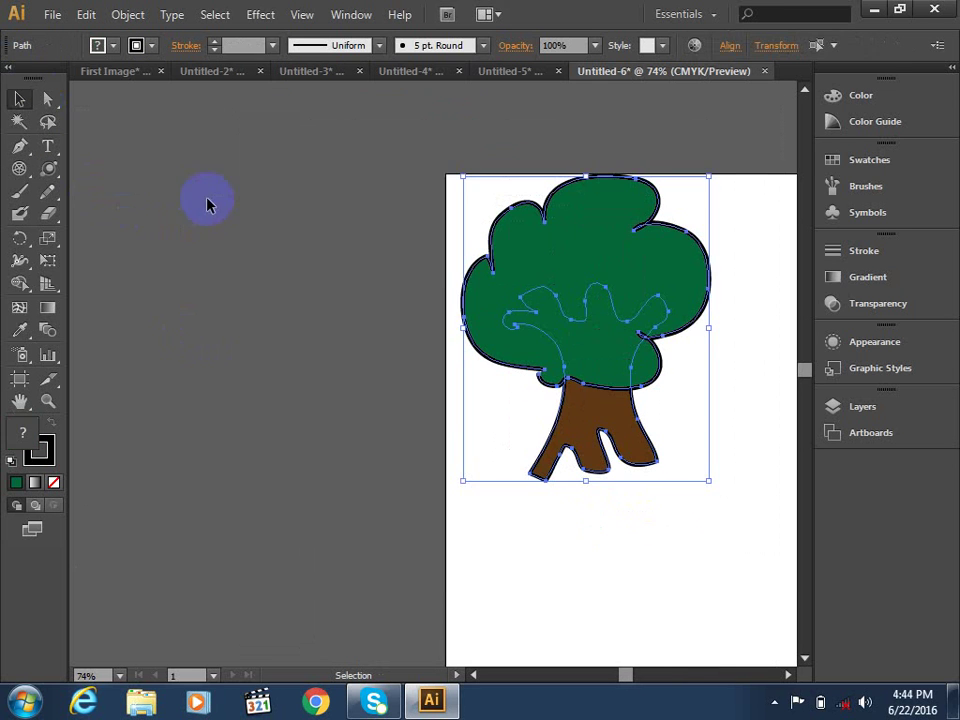
{"action": "key", "text": "Delete"}
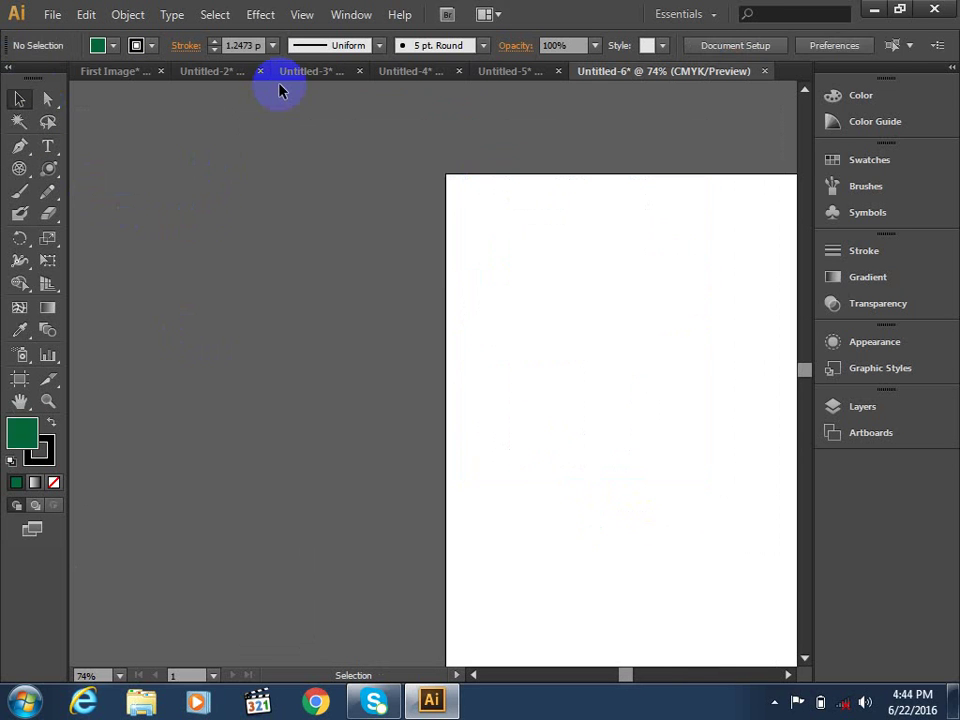
{"action": "left_click", "coordinate": [790, 676]}
{"action": "left_click", "coordinate": [805, 657]}
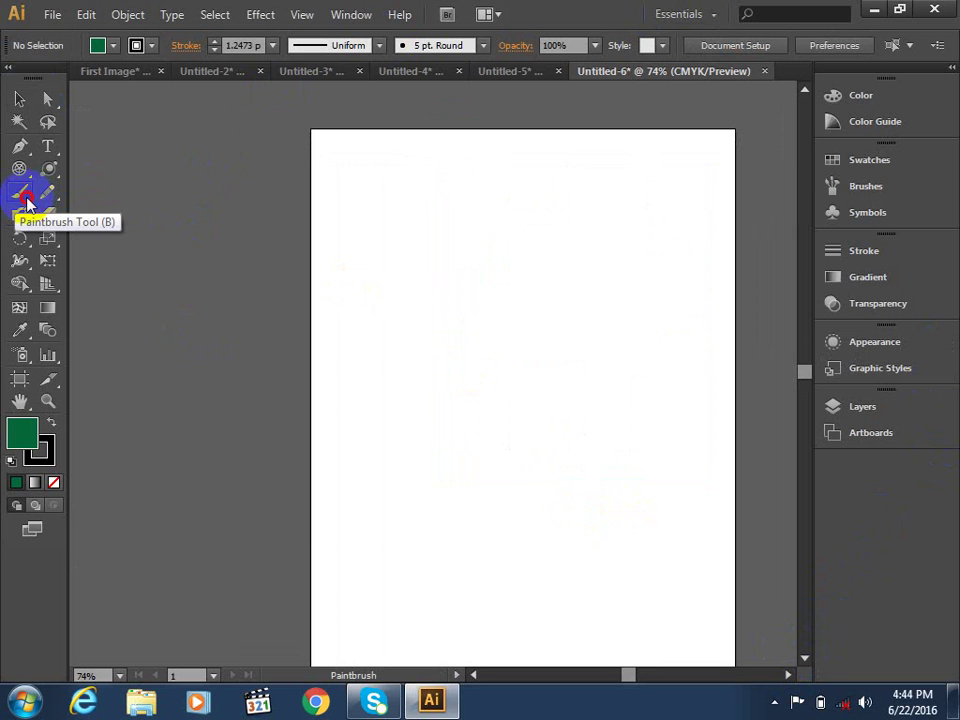
{"action": "left_click_drag", "start_coordinate": [435, 446], "coordinate": [614, 220]}
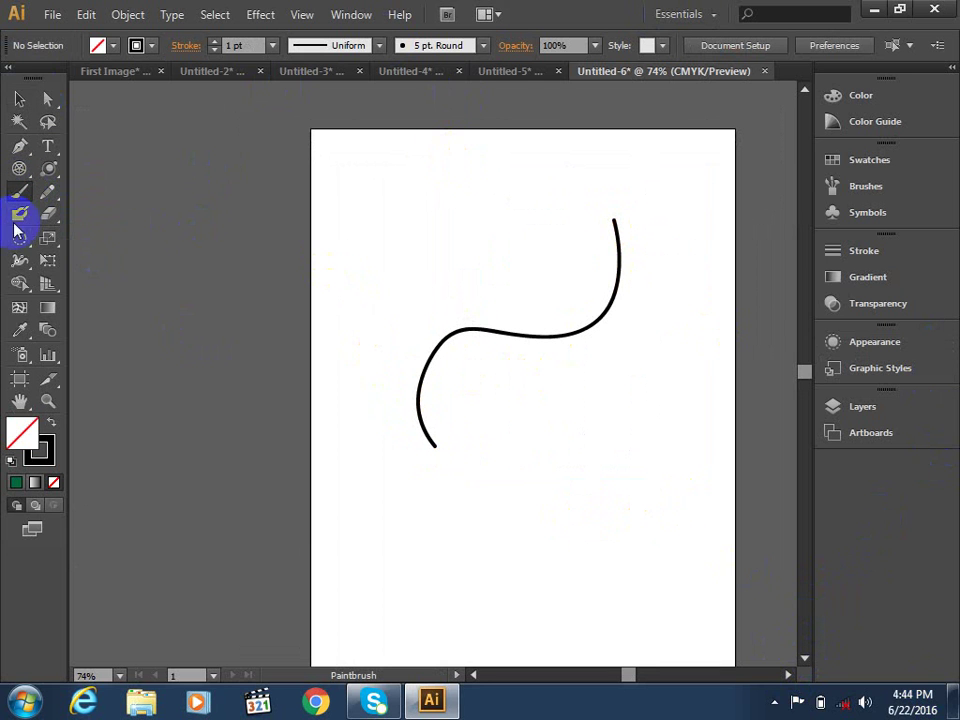
Paint an S-shaped stroke below the curve with the Charcoal - Feather brush.
{"action": "left_click", "coordinate": [482, 45]}
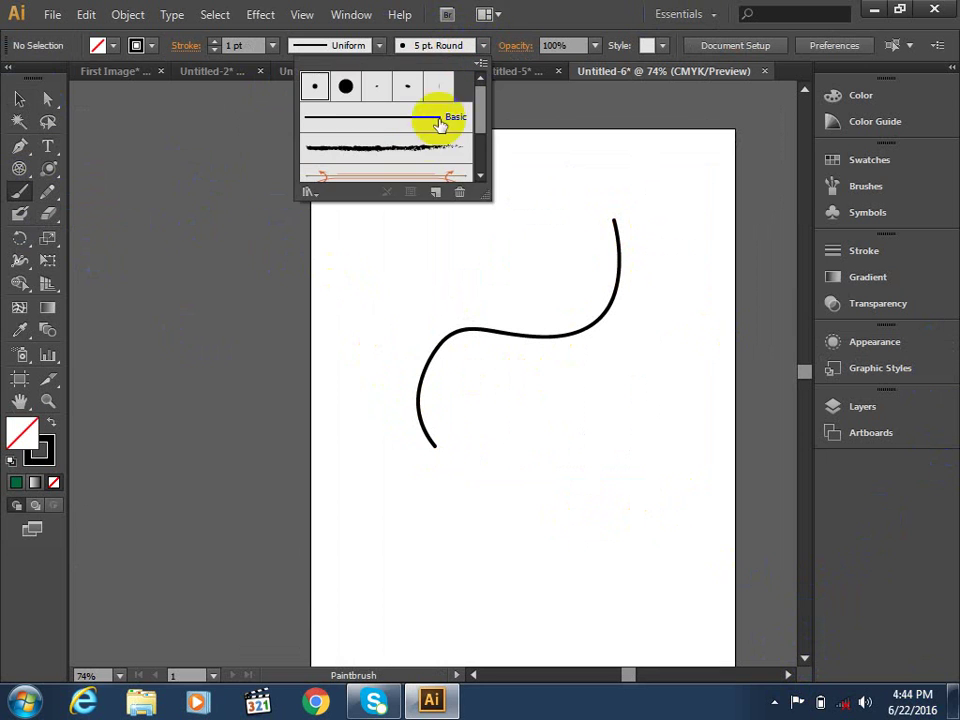
{"action": "left_click", "coordinate": [416, 152]}
{"action": "left_click", "coordinate": [467, 628]}
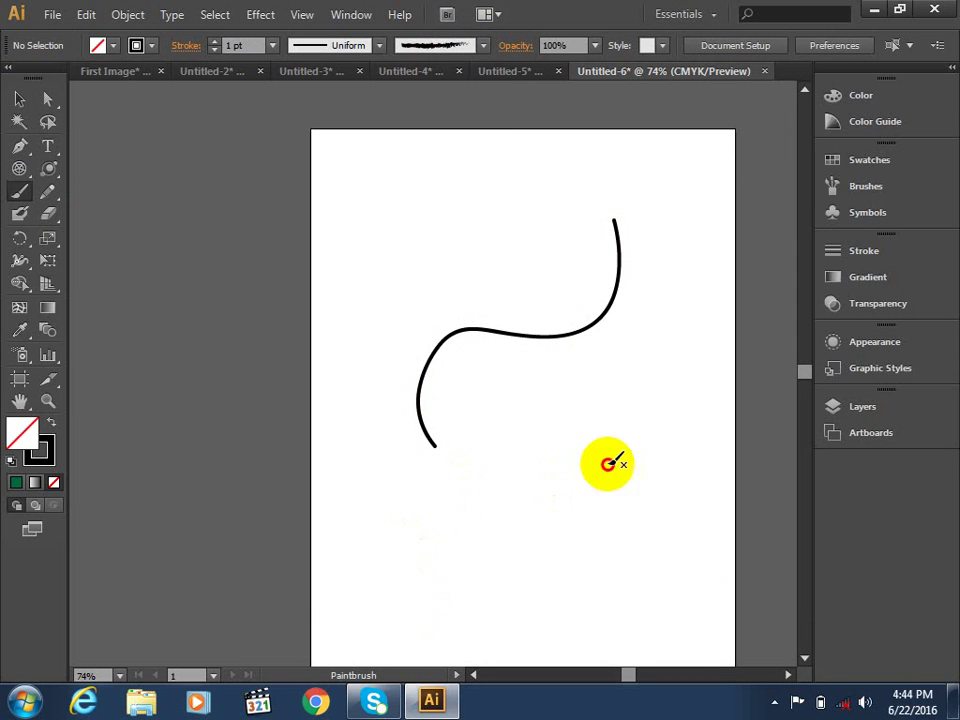
{"action": "mouse_move", "coordinate": [557, 584]}
{"action": "left_mouse_down"}
{"action": "mouse_move", "coordinate": [568, 430]}
{"action": "mouse_move", "coordinate": [650, 350]}
{"action": "left_mouse_up"}
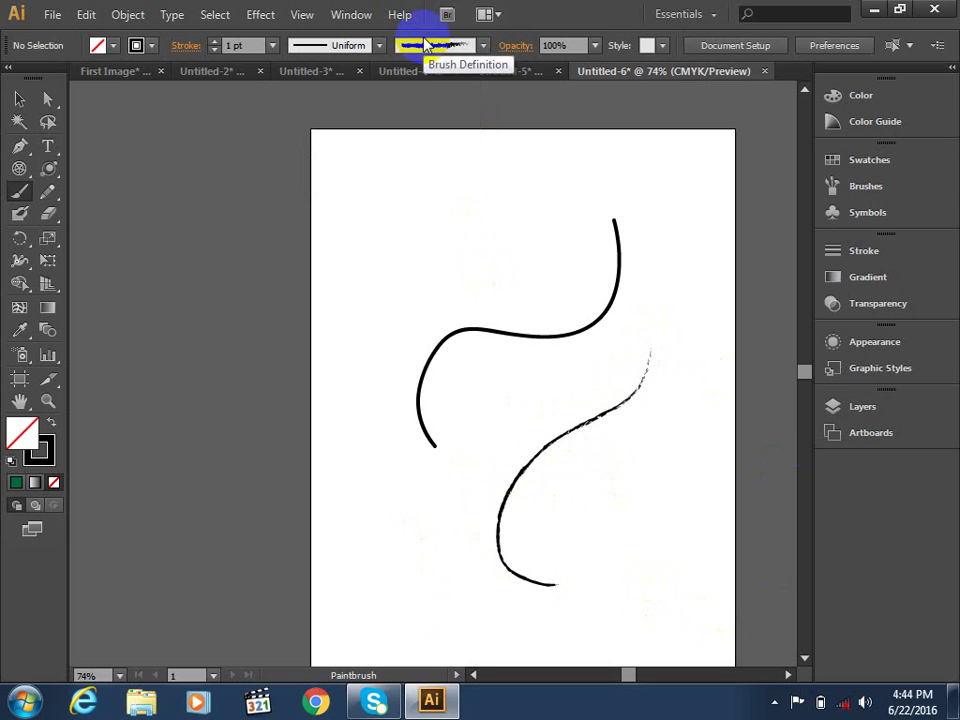
{"action": "left_click", "coordinate": [482, 45]}
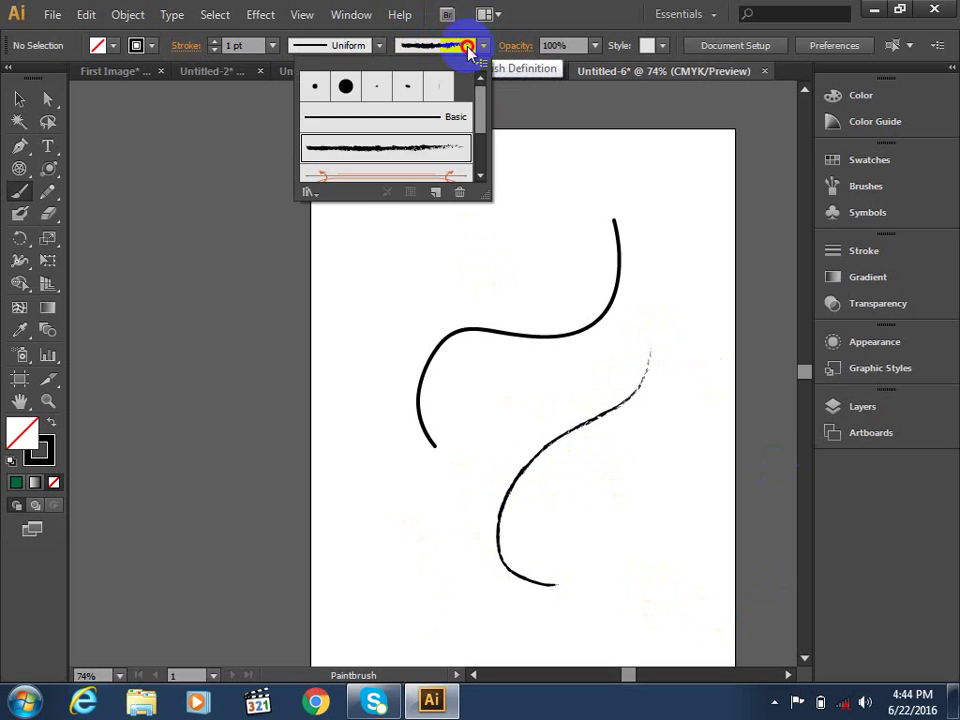
Set the Charcoal - Feather brush width to 205% and apply it to existing strokes.
{"action": "double_click", "coordinate": [416, 163]}
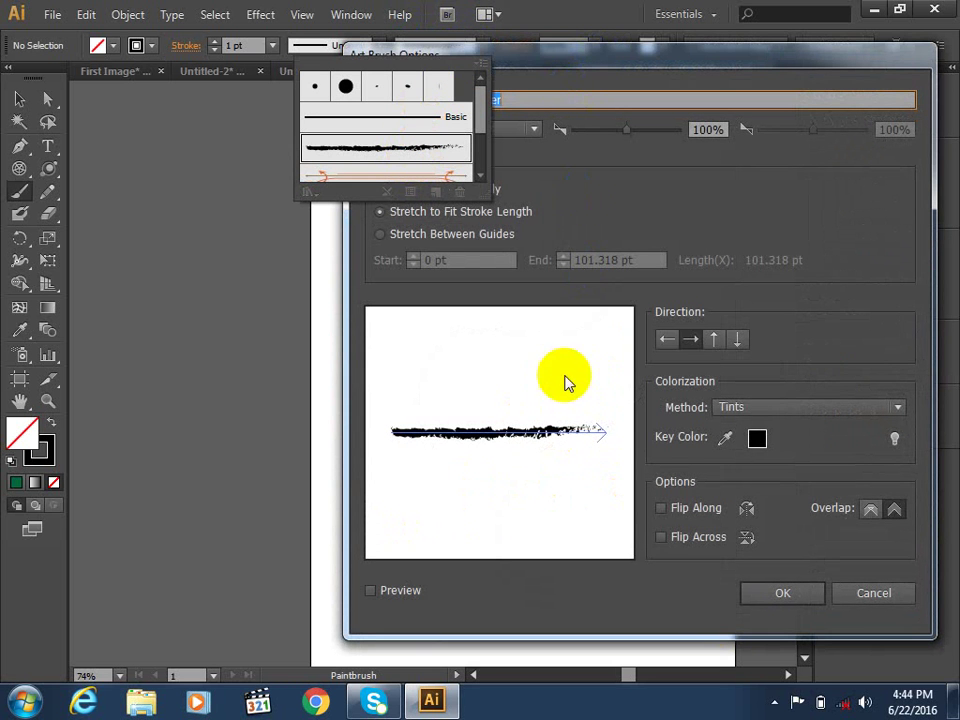
{"action": "mouse_move", "coordinate": [658, 66]}
{"action": "left_mouse_down"}
{"action": "mouse_move", "coordinate": [797, 50]}
{"action": "mouse_move", "coordinate": [623, 112]}
{"action": "left_mouse_up"}
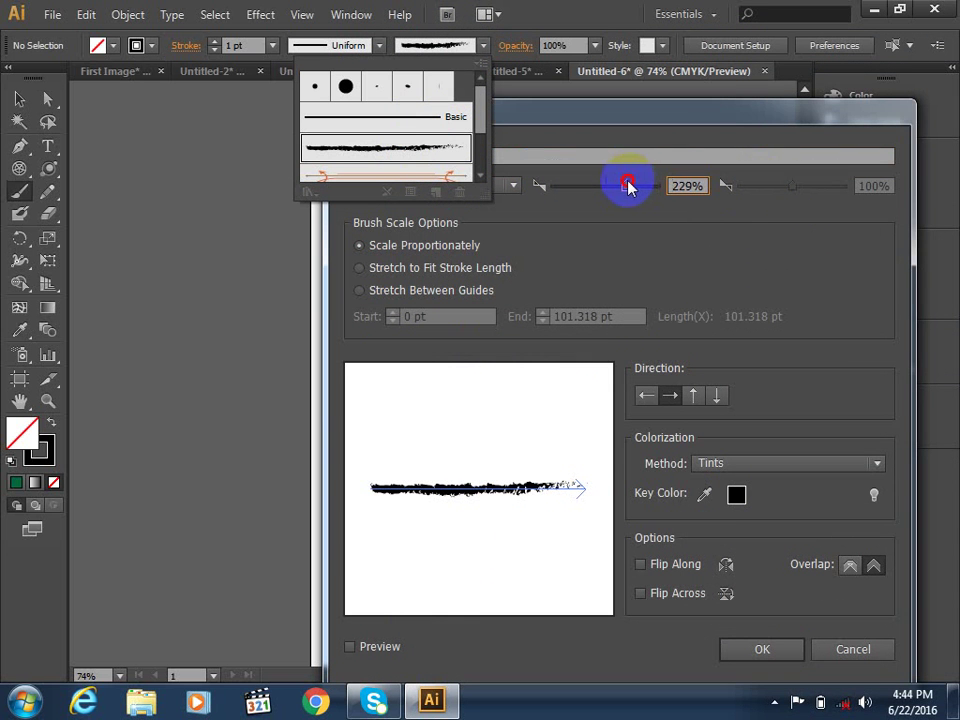
{"action": "left_click_drag", "start_coordinate": [627, 186], "coordinate": [625, 186]}
{"action": "left_click", "coordinate": [765, 640]}
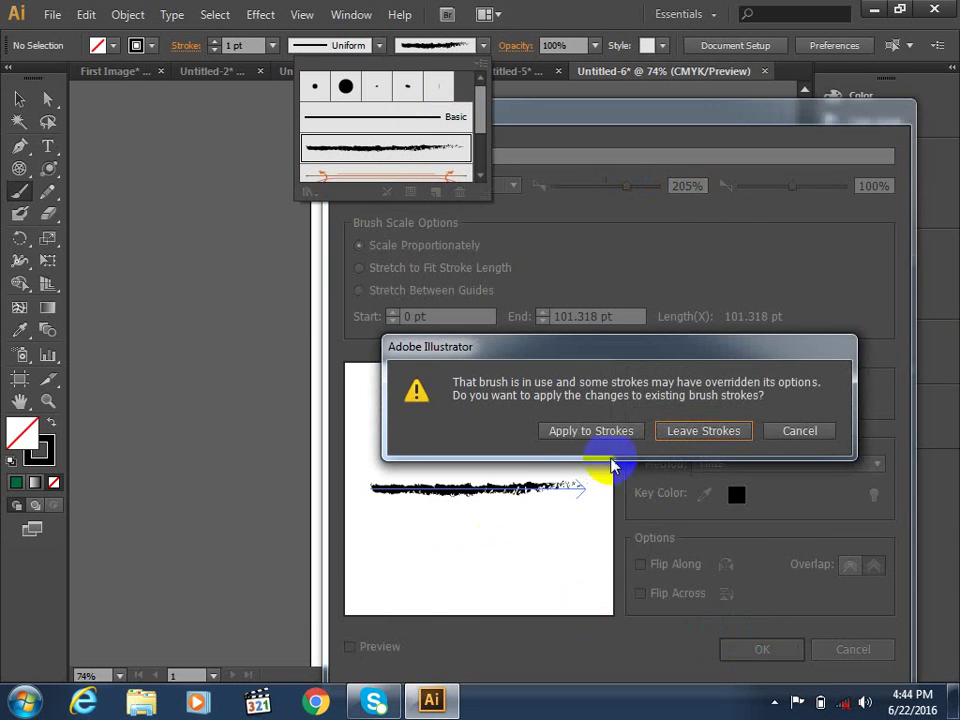
{"action": "left_click", "coordinate": [591, 431]}
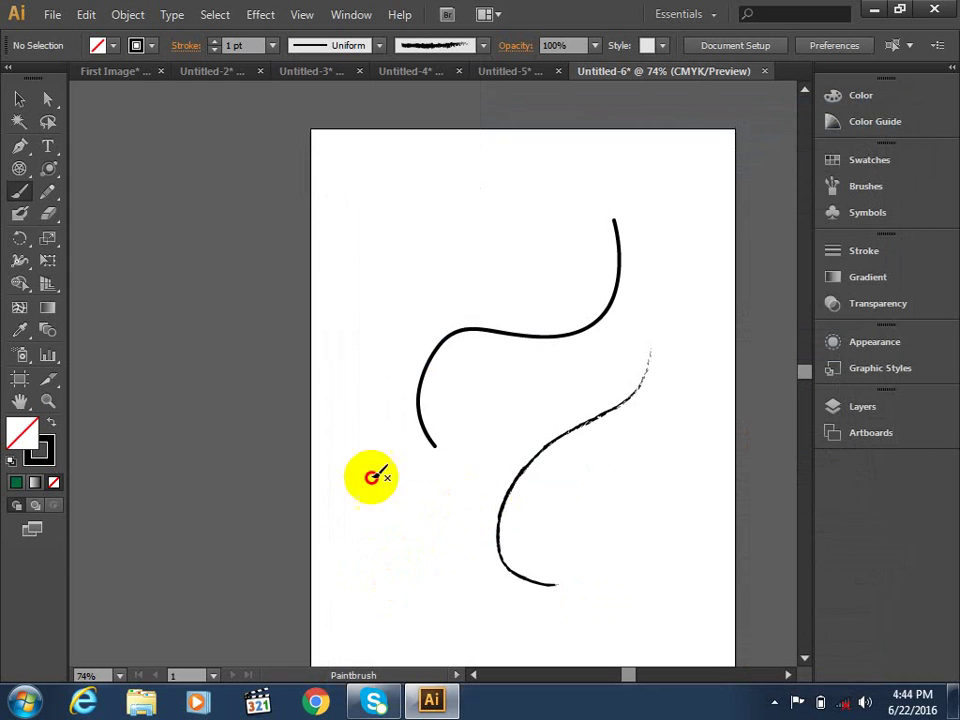
Paint three more rough charcoal strokes: diagonal, short vertical, and wavy across the upper page.
{"action": "left_click_drag", "start_coordinate": [395, 502], "coordinate": [399, 505]}
{"action": "left_click_drag", "start_coordinate": [332, 370], "coordinate": [341, 265]}
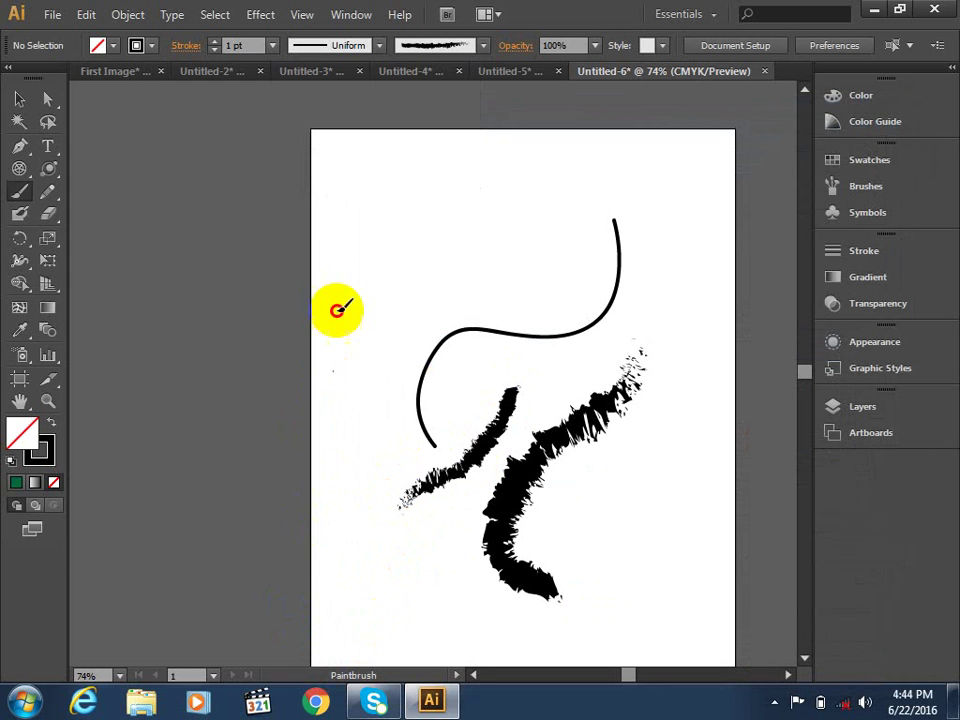
{"action": "mouse_move", "coordinate": [481, 194]}
{"action": "left_mouse_down"}
{"action": "mouse_move", "coordinate": [423, 290]}
{"action": "mouse_move", "coordinate": [385, 440]}
{"action": "left_mouse_up"}
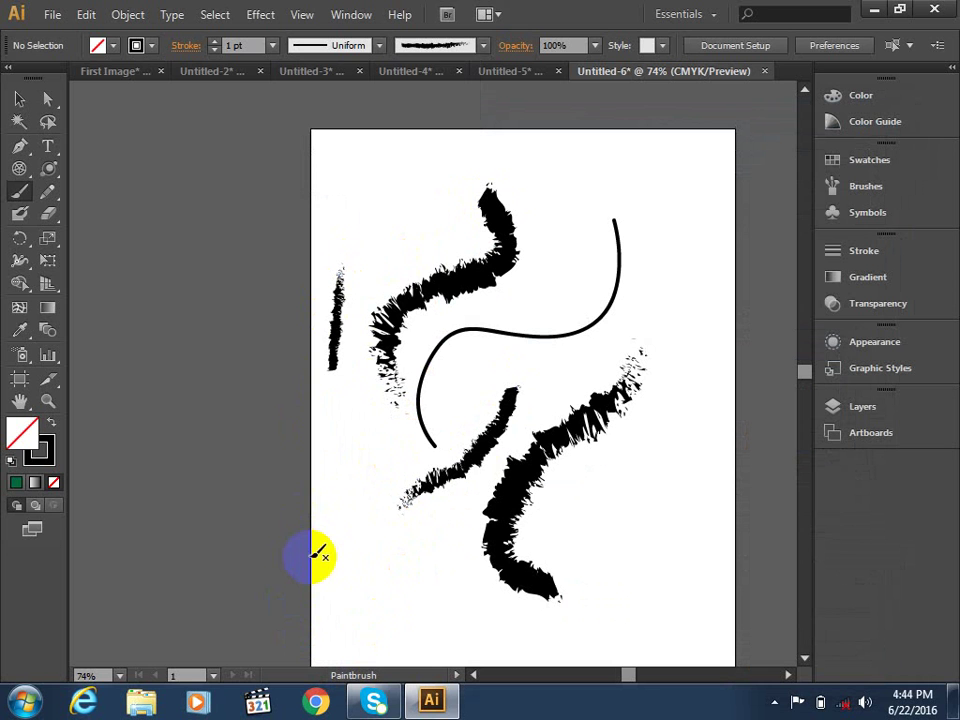
Switch to the orange arrow brush and draw a large looping stroke on the page's right.
{"action": "left_click", "coordinate": [484, 45]}
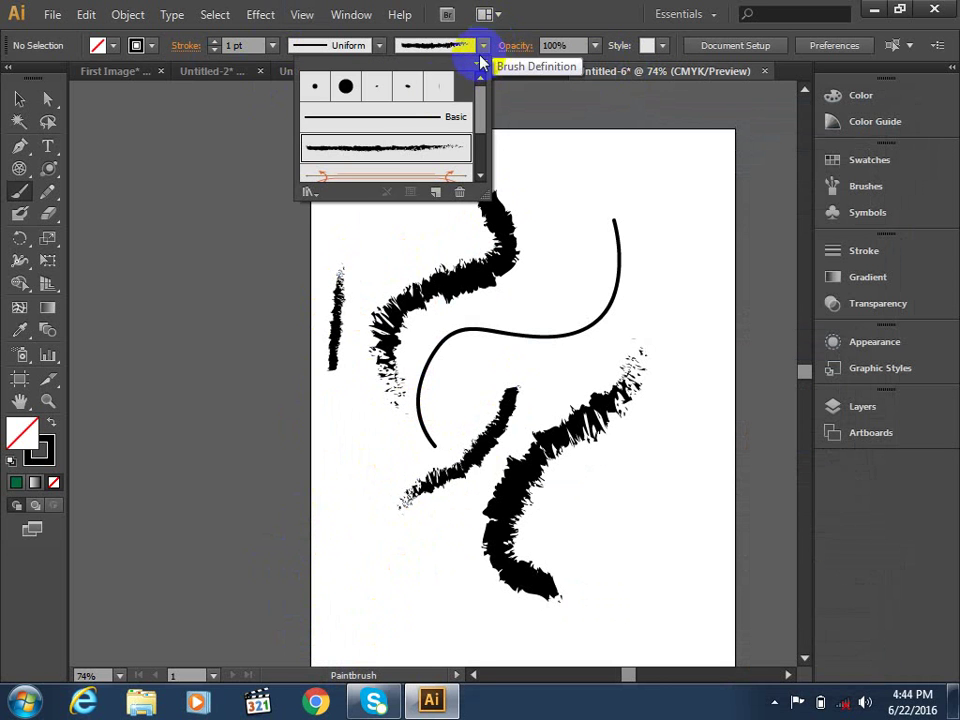
{"action": "left_click", "coordinate": [381, 176]}
{"action": "left_click_drag", "start_coordinate": [477, 132], "coordinate": [480, 154]}
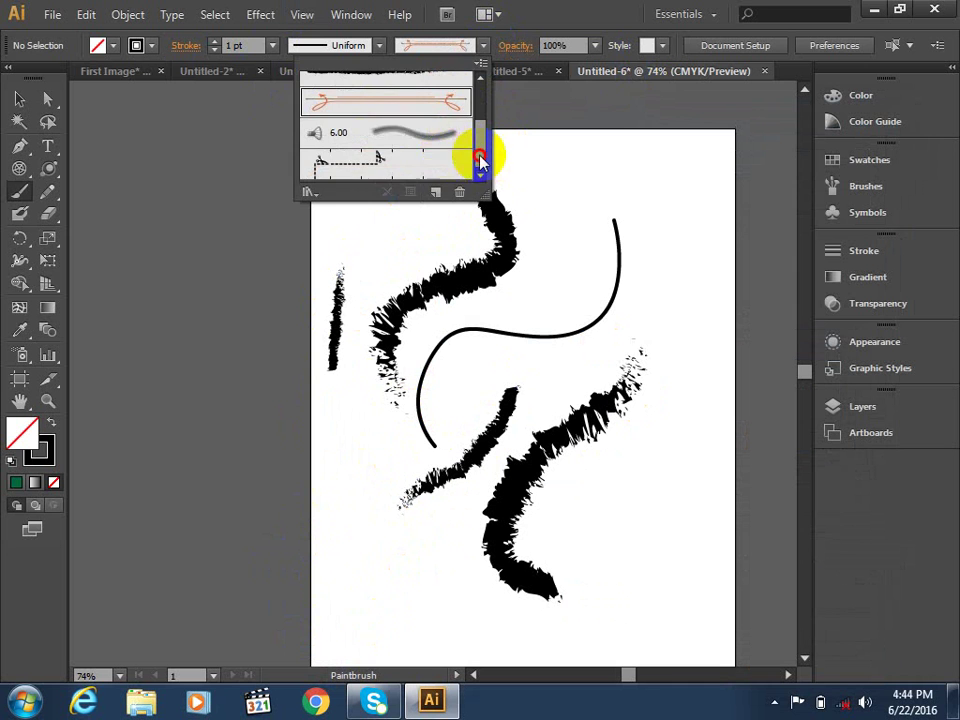
{"action": "left_click", "coordinate": [696, 578]}
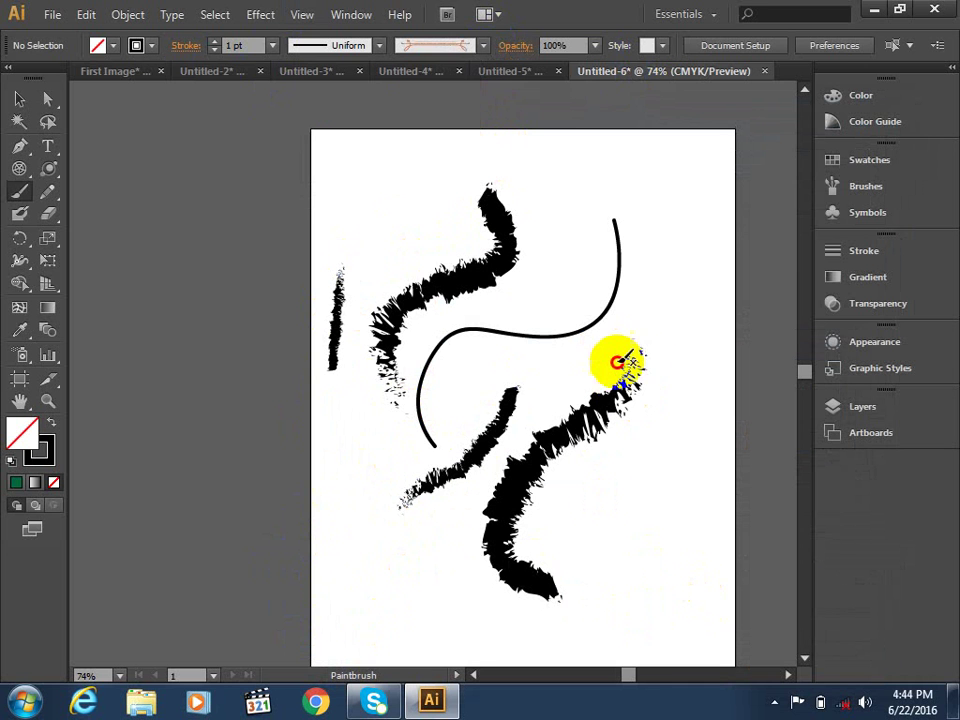
{"action": "left_click_drag", "start_coordinate": [684, 330], "coordinate": [560, 237]}
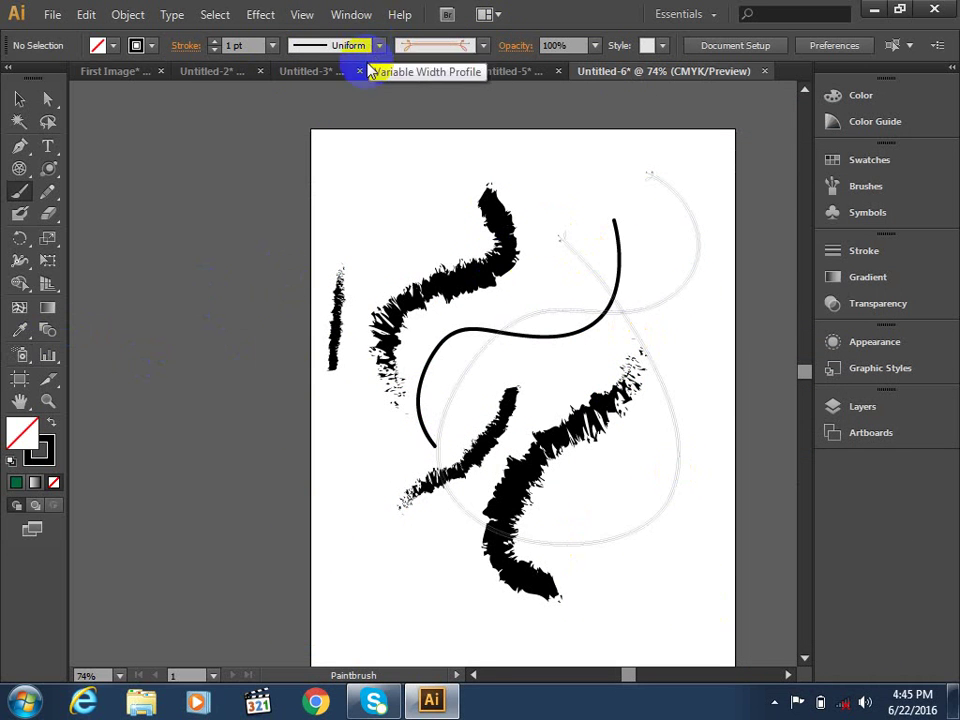
Create a new document with default settings and load the Artistic_Paintbrush brush library.
{"action": "key", "text": "ctrl+n"}
{"action": "key", "text": "Return"}
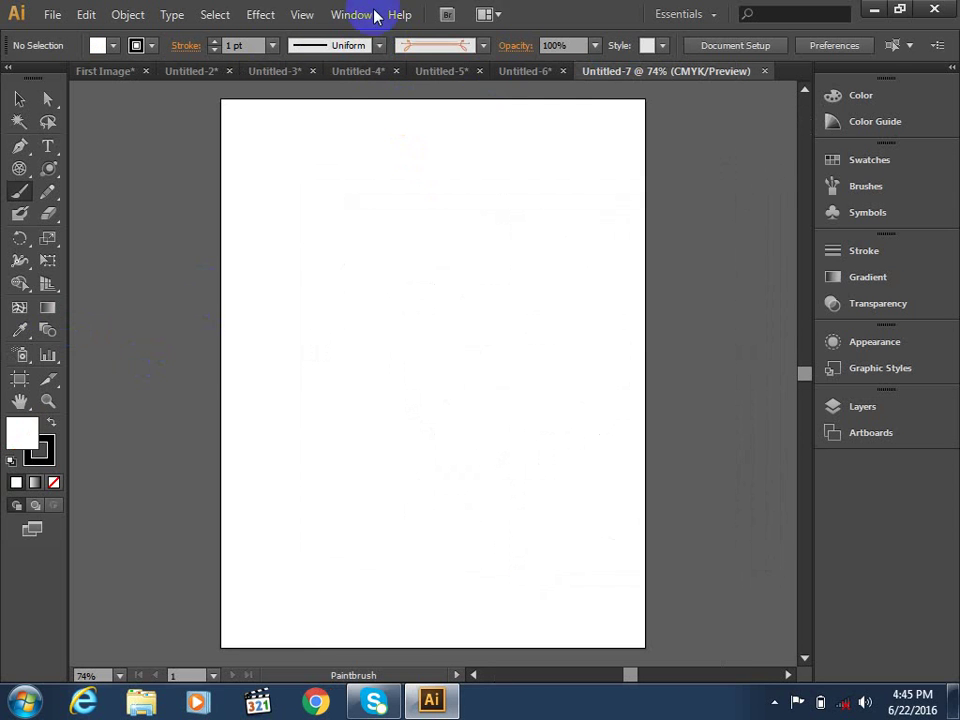
{"action": "left_click", "coordinate": [483, 45]}
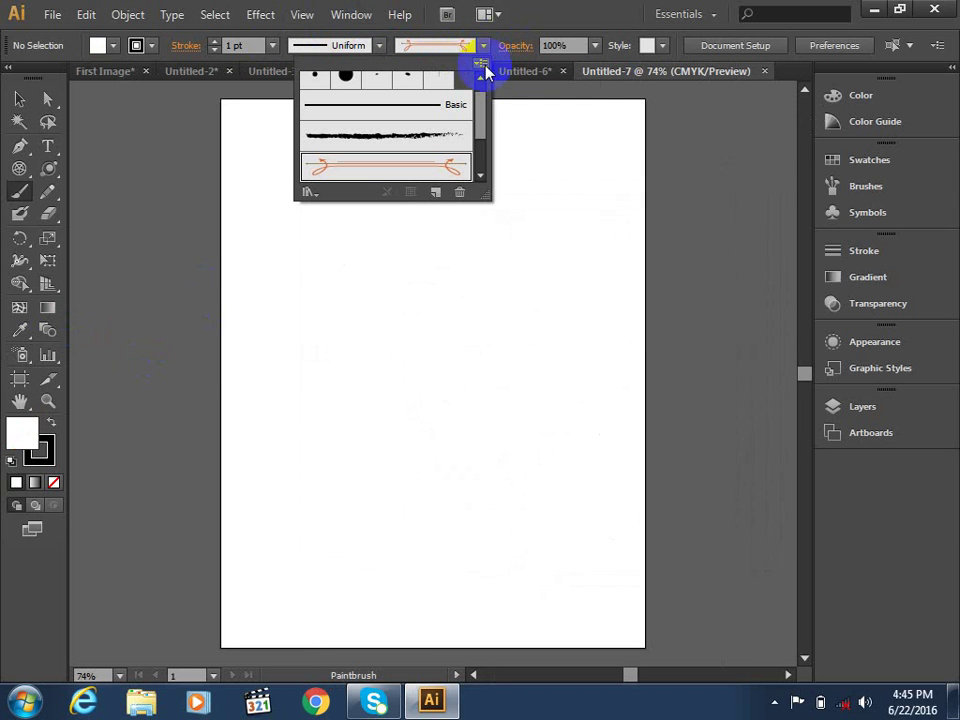
{"action": "left_click", "coordinate": [482, 63]}
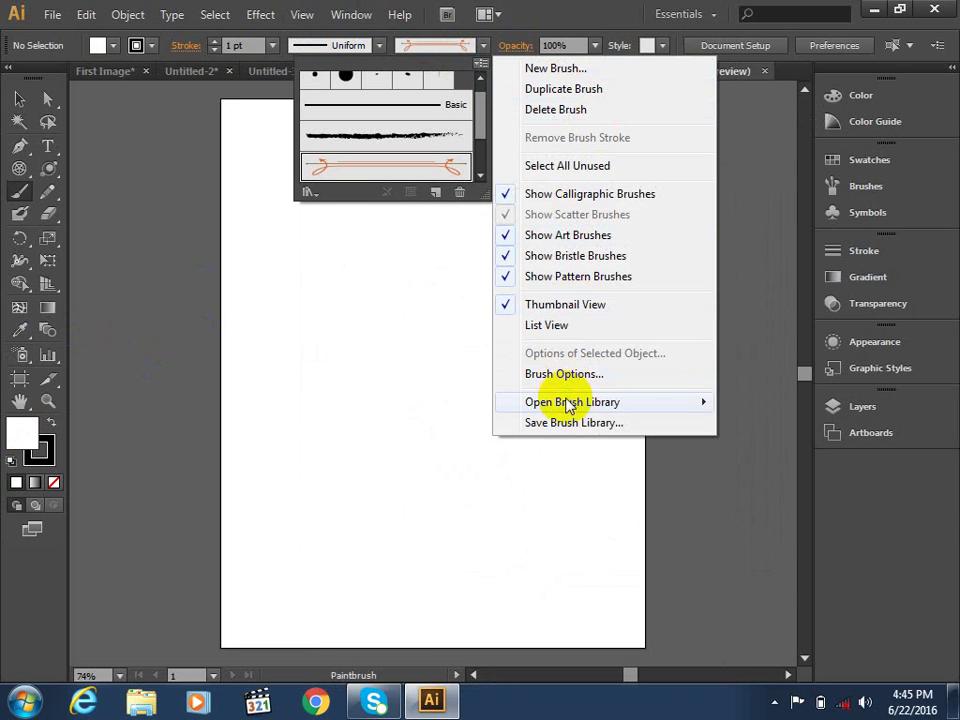
{"action": "mouse_move", "coordinate": [572, 401]}
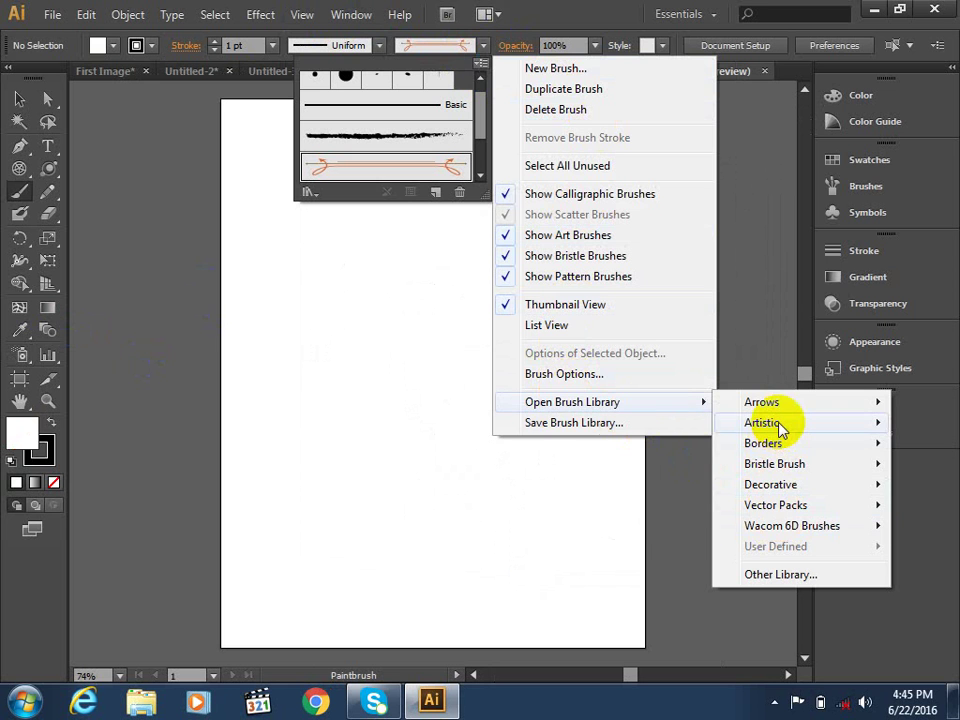
{"action": "mouse_move", "coordinate": [762, 422]}
{"action": "left_click", "coordinate": [604, 486]}
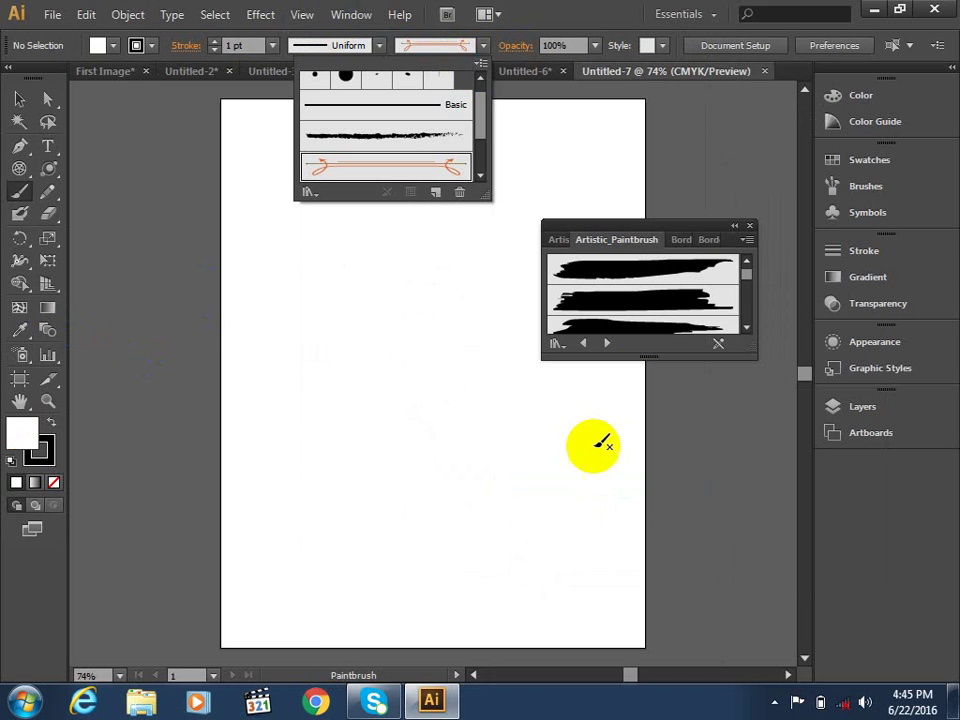
{"action": "left_click", "coordinate": [672, 201]}
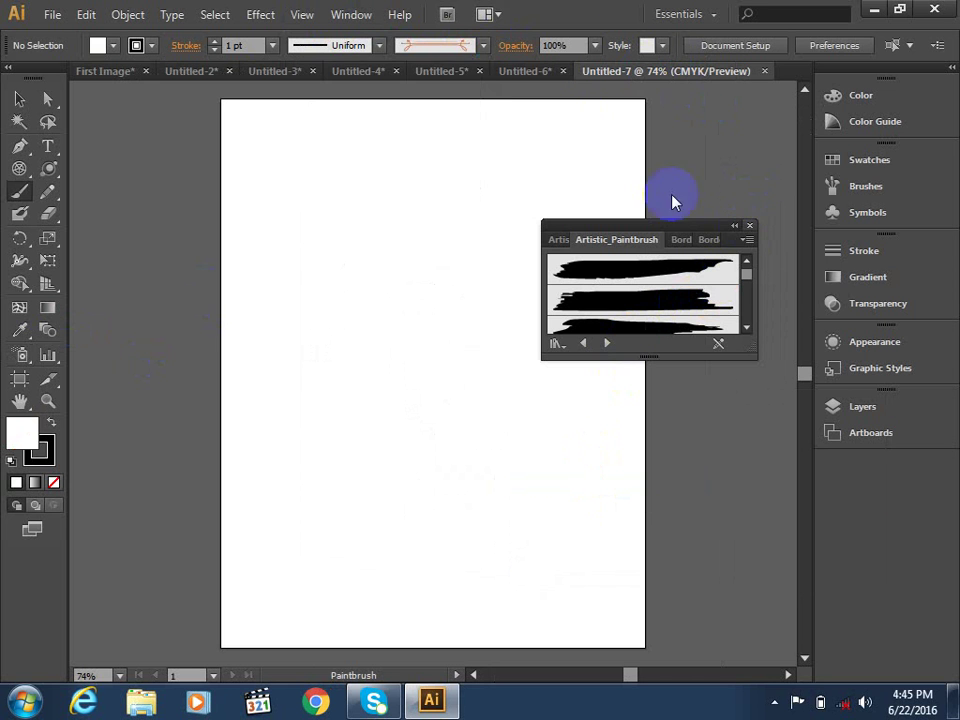
Paint two thick curves with the second Artistic_ChalkCharcoalPencil brush, then start another new document.
{"action": "left_click", "coordinate": [483, 45]}
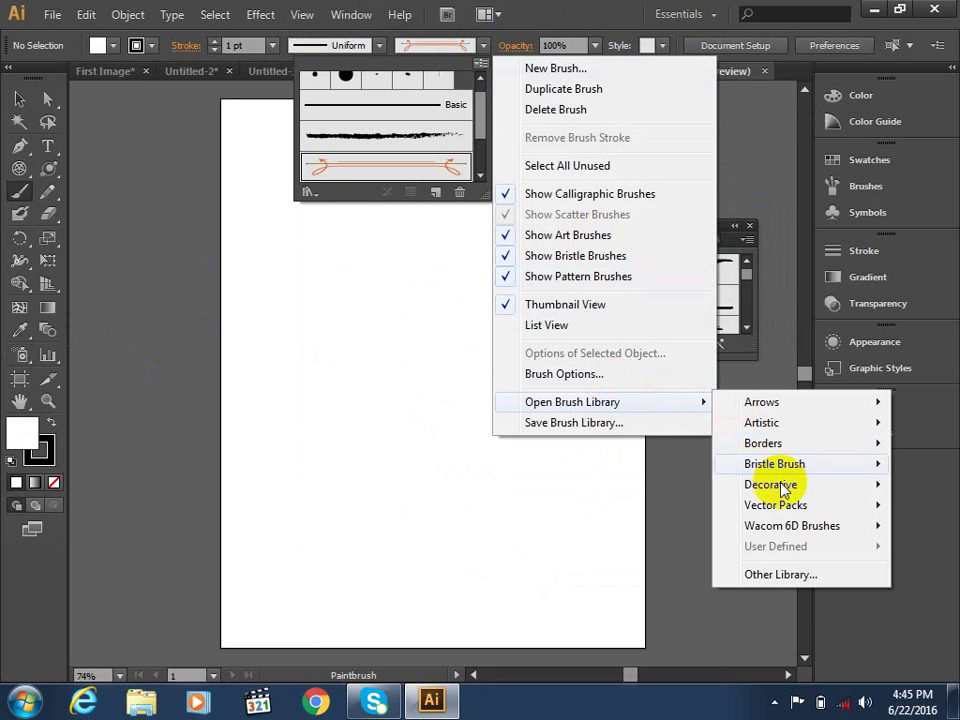
{"action": "mouse_move", "coordinate": [572, 401]}
{"action": "mouse_move", "coordinate": [761, 422]}
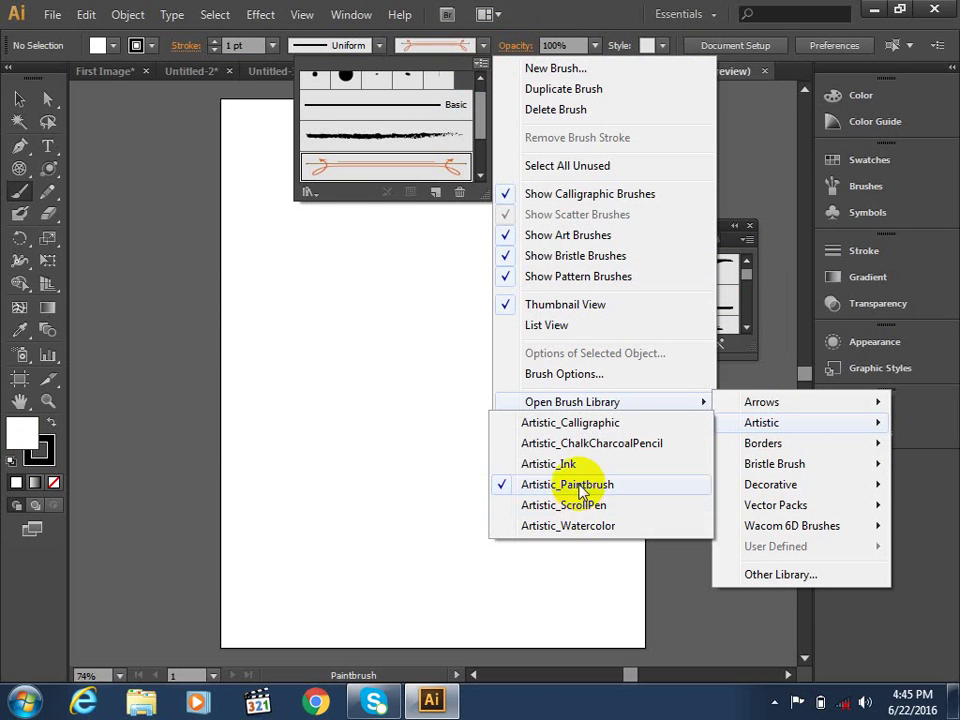
{"action": "left_click", "coordinate": [580, 452]}
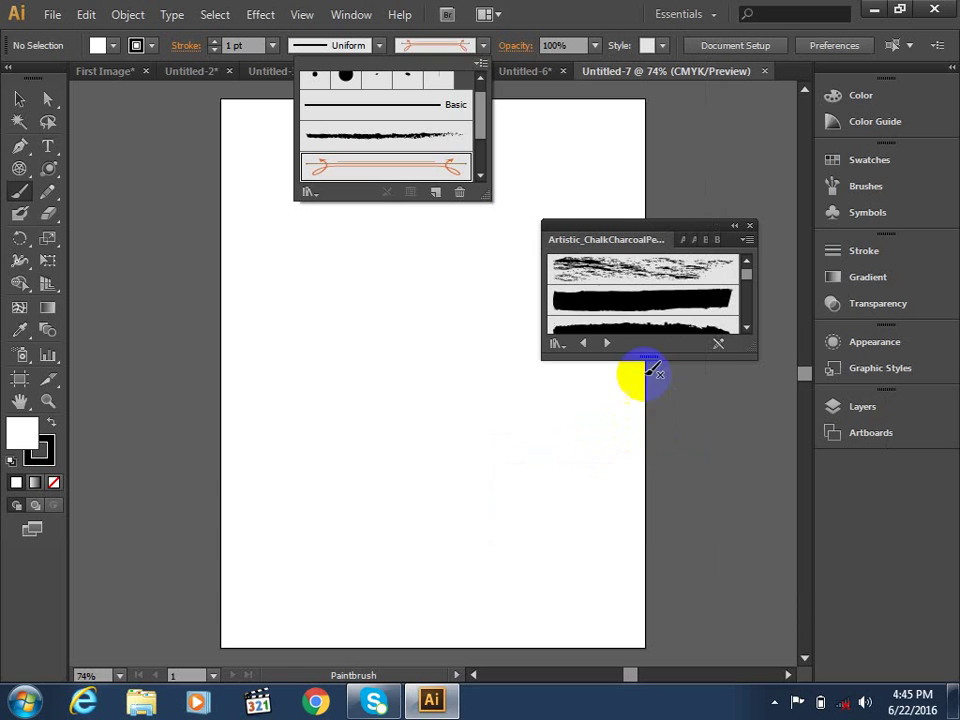
{"action": "left_click", "coordinate": [580, 300]}
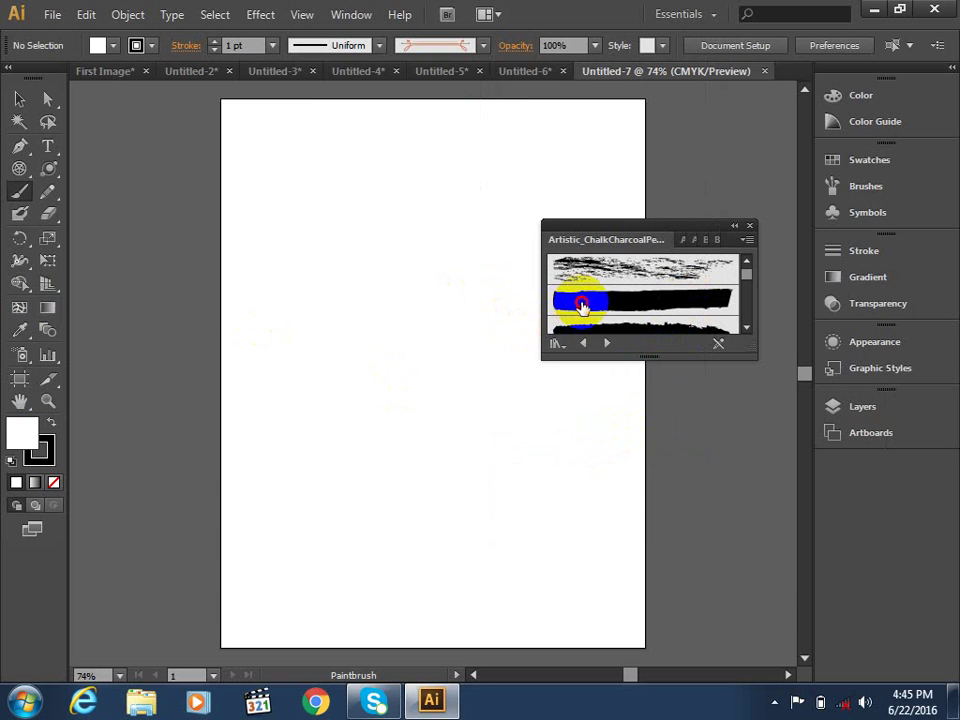
{"action": "mouse_move", "coordinate": [278, 262]}
{"action": "left_mouse_down"}
{"action": "mouse_move", "coordinate": [340, 460]}
{"action": "mouse_move", "coordinate": [440, 512]}
{"action": "left_mouse_up"}
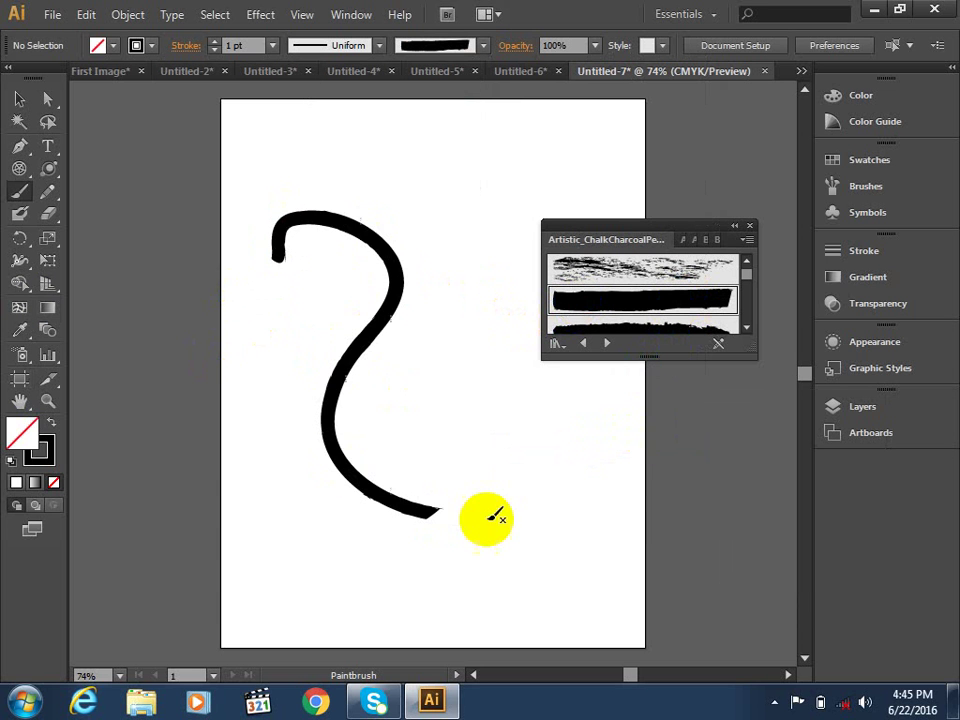
{"action": "left_click_drag", "start_coordinate": [537, 158], "coordinate": [443, 545]}
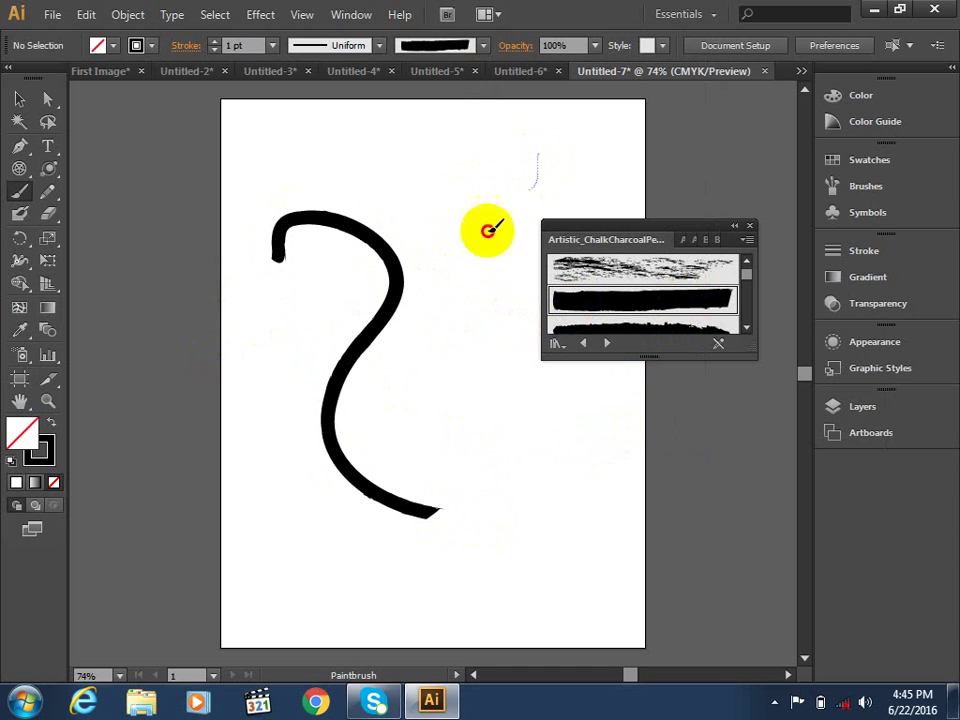
{"action": "mouse_move", "coordinate": [374, 701]}
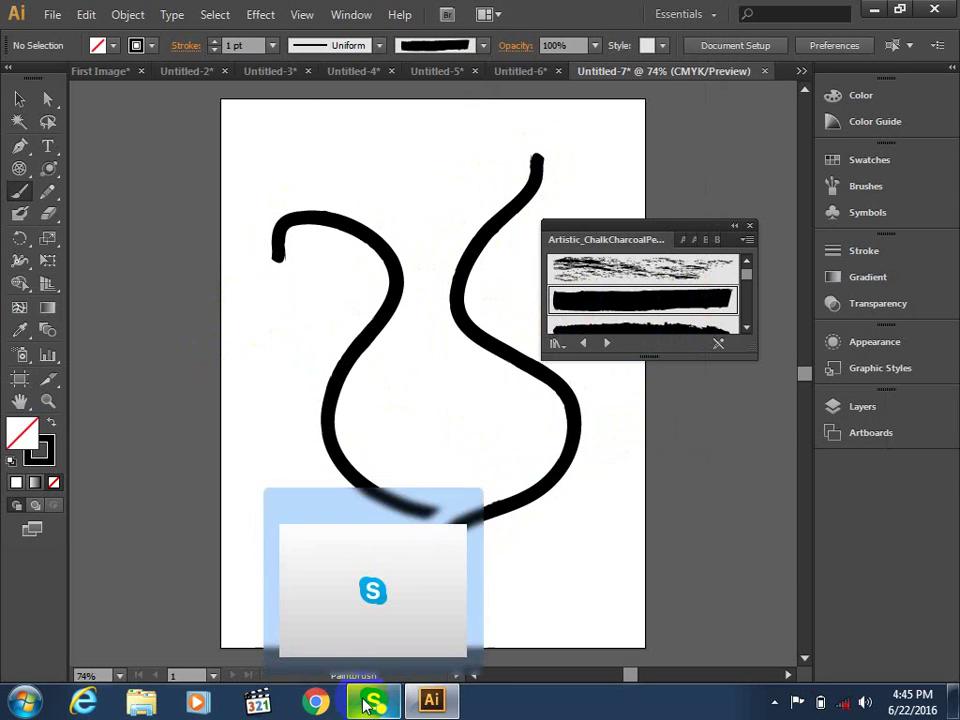
{"action": "key", "text": "ctrl+n"}
{"action": "key", "text": "Return"}
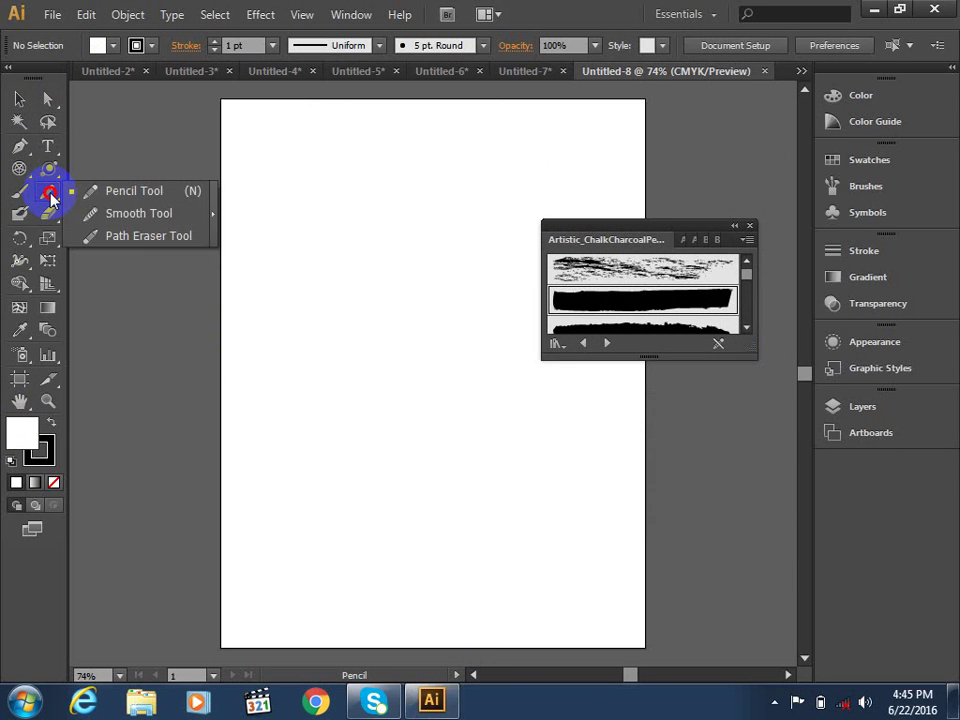
Draw a curved pencil path down the page with the Pencil Tool.
{"action": "left_click_drag", "start_coordinate": [52, 200], "coordinate": [107, 193]}
{"action": "mouse_move", "coordinate": [304, 429]}
{"action": "left_mouse_down"}
{"action": "mouse_move", "coordinate": [340, 236]}
{"action": "mouse_move", "coordinate": [403, 142]}
{"action": "left_mouse_up"}
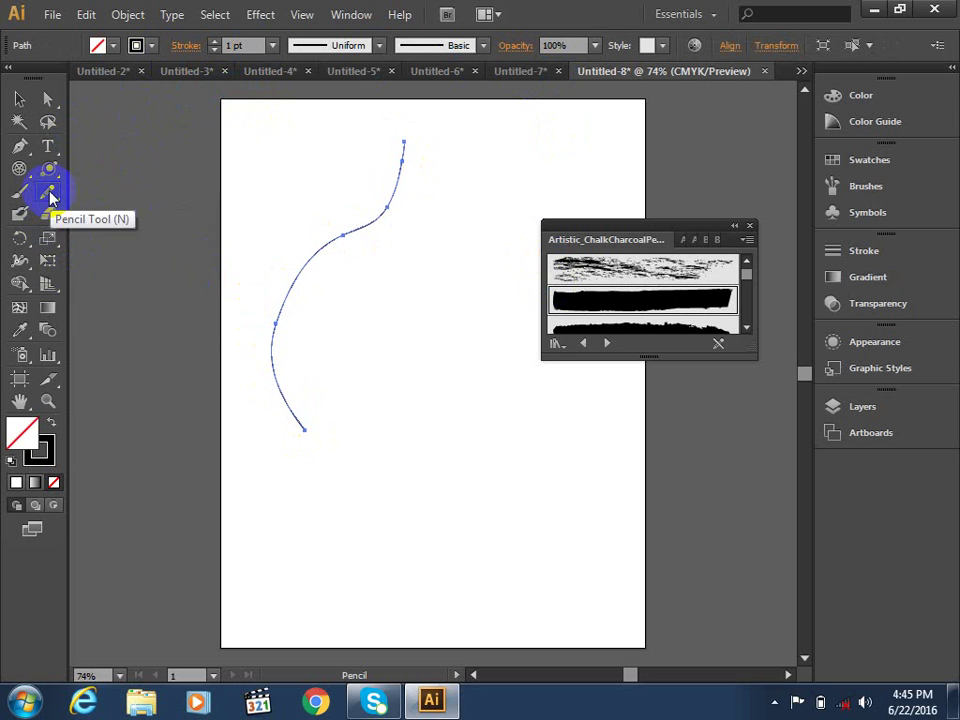
{"action": "mouse_move", "coordinate": [50, 197]}
{"action": "left_mouse_down"}
{"action": "mouse_move", "coordinate": [107, 212]}
{"action": "mouse_move", "coordinate": [105, 190]}
{"action": "left_mouse_up"}
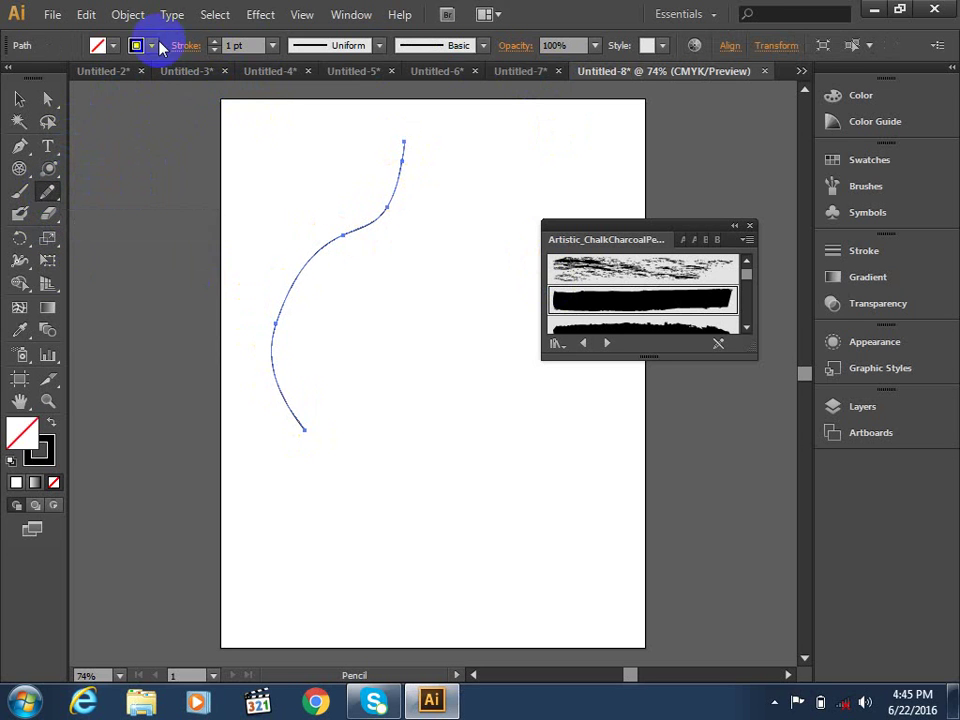
Set the curve's stroke weight to 16 pt.
{"action": "left_click", "coordinate": [276, 45]}
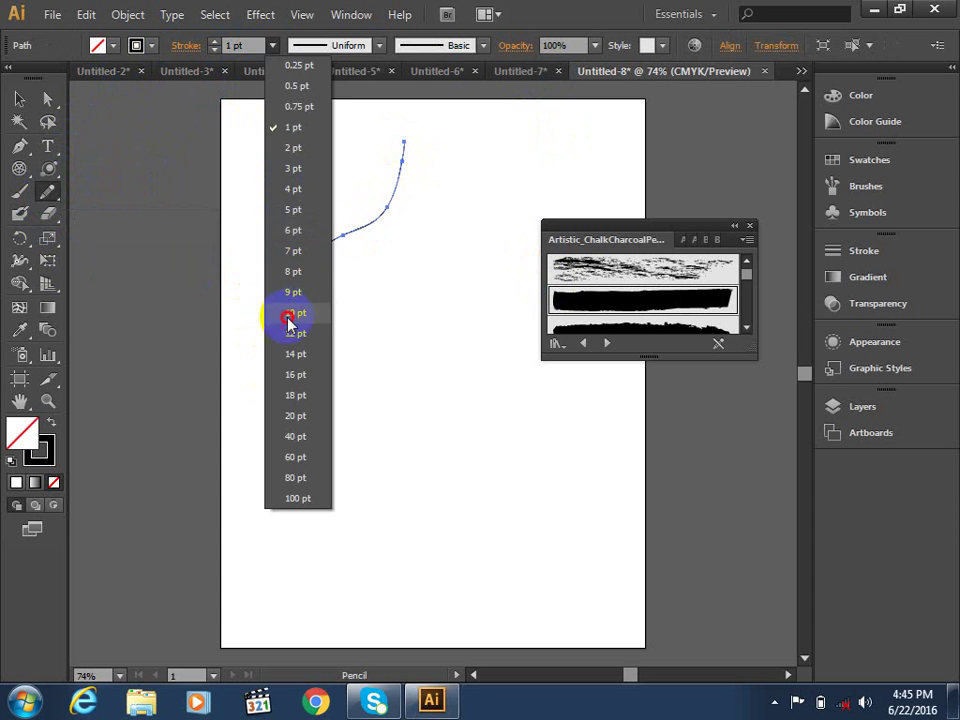
{"action": "left_click", "coordinate": [292, 312]}
{"action": "left_click", "coordinate": [272, 45]}
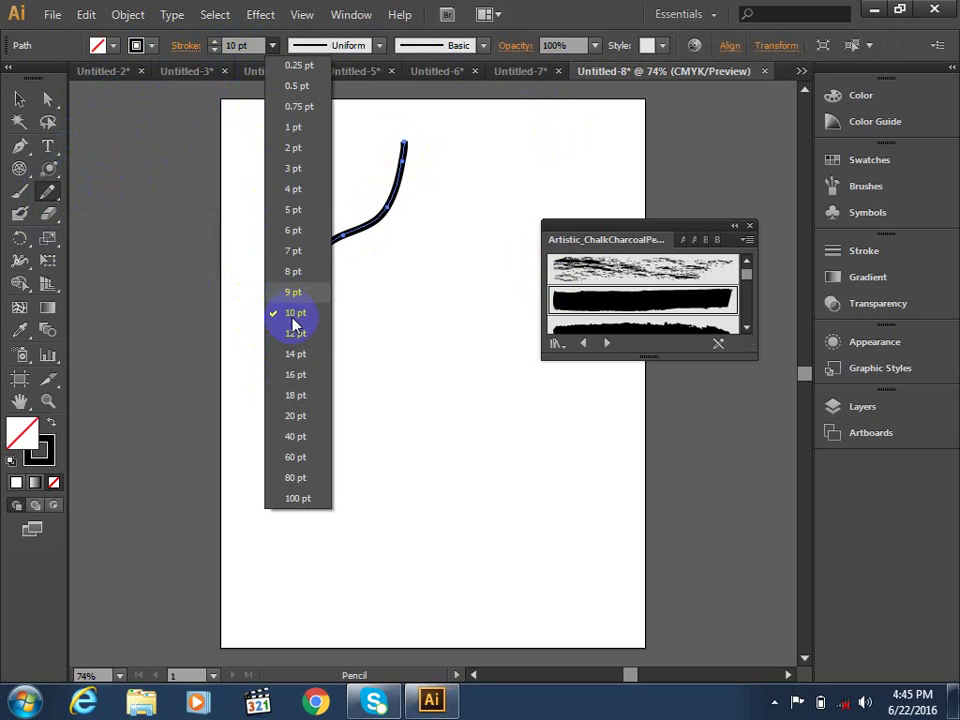
{"action": "left_click", "coordinate": [290, 374]}
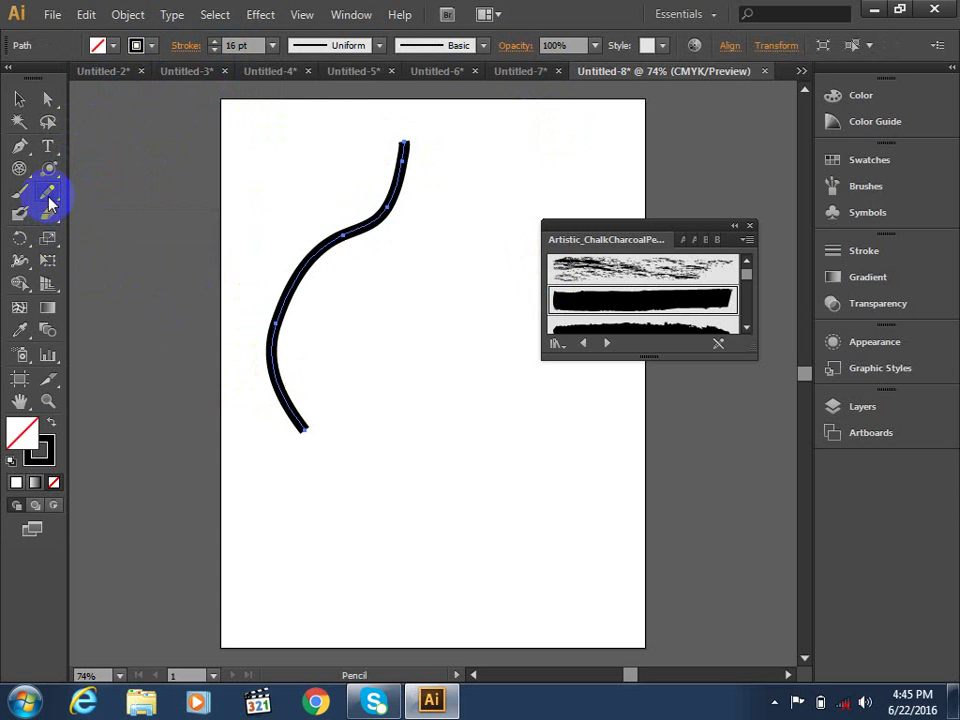
Smooth the curve's bends with the Smooth Tool.
{"action": "left_click_drag", "start_coordinate": [50, 203], "coordinate": [90, 212]}
{"action": "mouse_move", "coordinate": [381, 204]}
{"action": "left_mouse_down"}
{"action": "mouse_move", "coordinate": [377, 230]}
{"action": "mouse_move", "coordinate": [392, 204]}
{"action": "mouse_move", "coordinate": [294, 268]}
{"action": "mouse_move", "coordinate": [290, 300]}
{"action": "mouse_move", "coordinate": [254, 344]}
{"action": "left_mouse_up"}
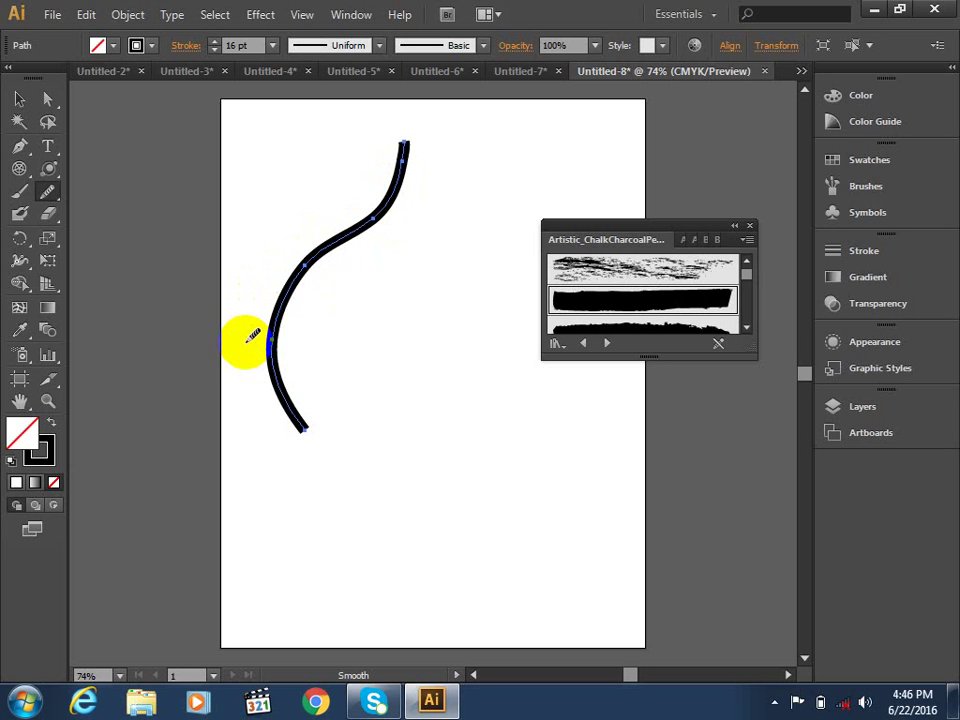
{"action": "mouse_move", "coordinate": [252, 335]}
{"action": "left_mouse_down"}
{"action": "mouse_move", "coordinate": [313, 252]}
{"action": "mouse_move", "coordinate": [378, 210]}
{"action": "mouse_move", "coordinate": [285, 285]}
{"action": "mouse_move", "coordinate": [253, 354]}
{"action": "mouse_move", "coordinate": [280, 334]}
{"action": "mouse_move", "coordinate": [278, 360]}
{"action": "left_mouse_up"}
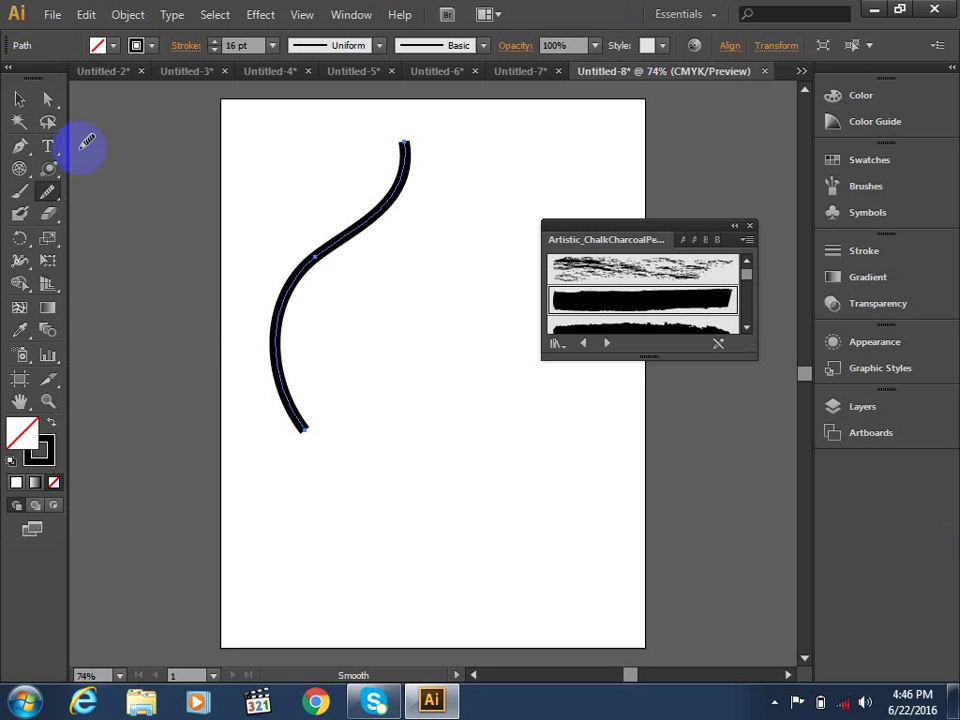
Pull the curve into a new shape with Direct Selection, undoing a swooping-tail edit.
{"action": "left_click", "coordinate": [50, 99]}
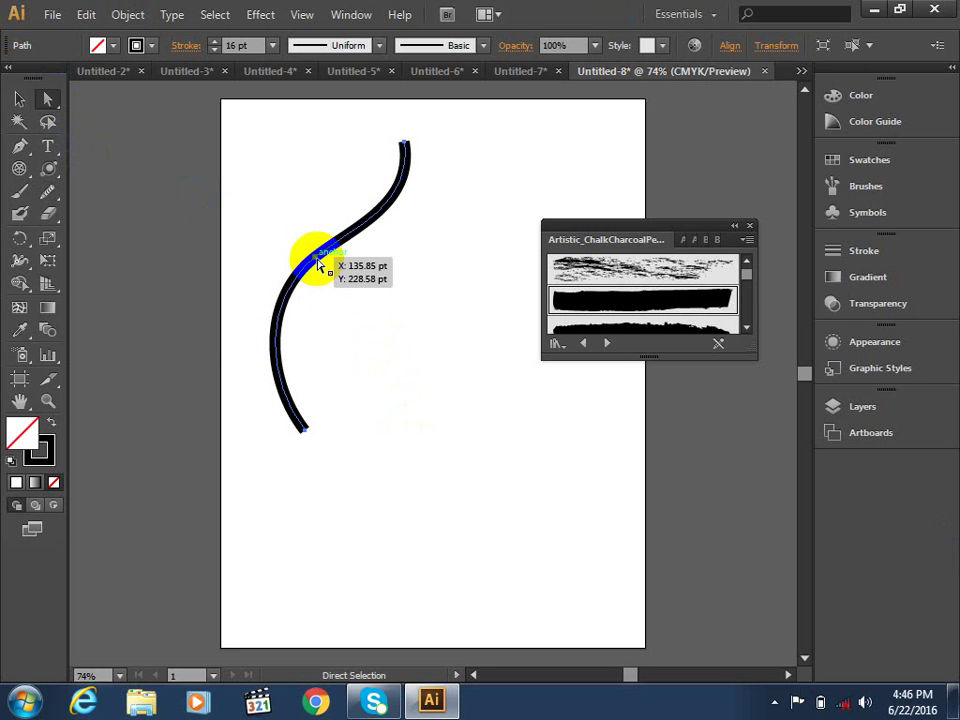
{"action": "left_click", "coordinate": [377, 306]}
{"action": "mouse_move", "coordinate": [318, 263]}
{"action": "left_mouse_down"}
{"action": "mouse_move", "coordinate": [346, 285]}
{"action": "mouse_move", "coordinate": [281, 190]}
{"action": "mouse_move", "coordinate": [500, 430]}
{"action": "left_mouse_up"}
{"action": "left_click", "coordinate": [354, 274]}
{"action": "left_click", "coordinate": [281, 190]}
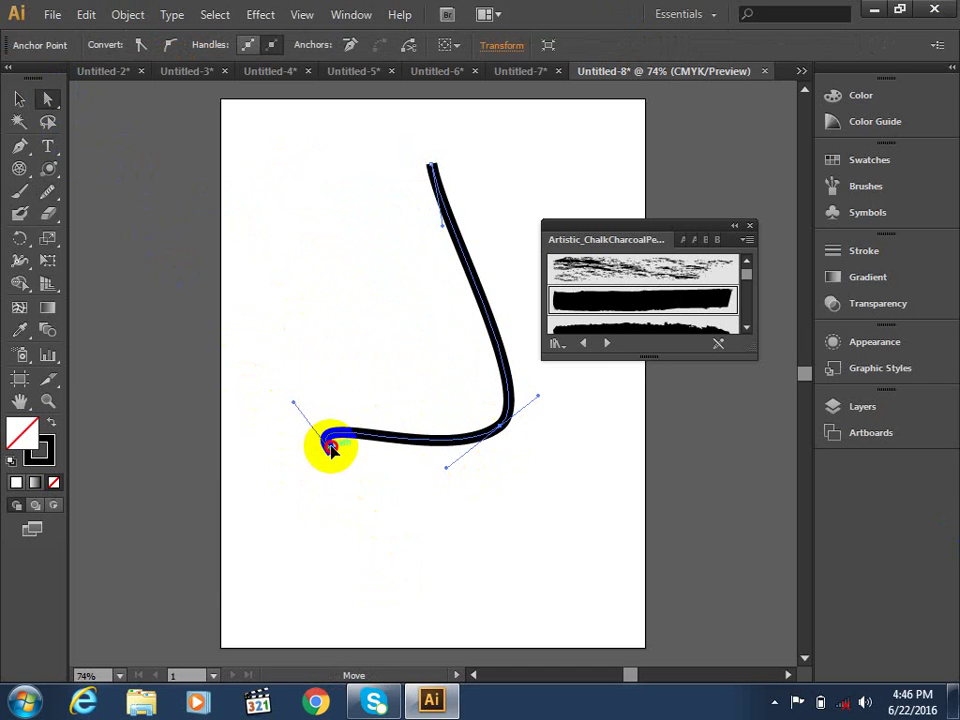
{"action": "left_click_drag", "start_coordinate": [330, 447], "coordinate": [311, 493]}
{"action": "key", "text": "ctrl+z"}
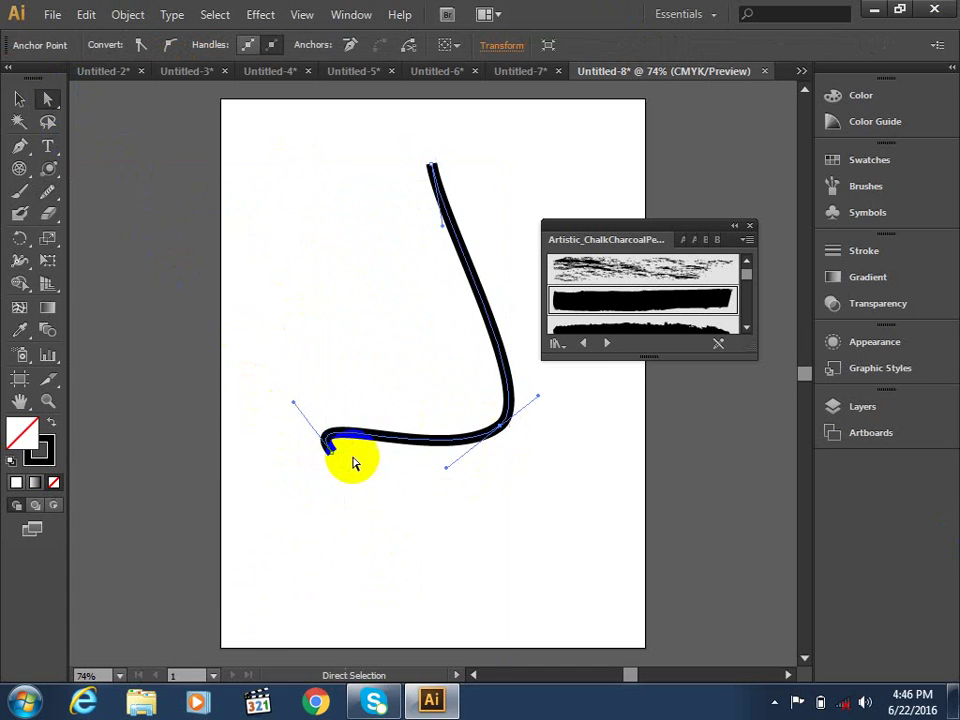
Move the curve's left end down-left and its top end further left.
{"action": "left_click", "coordinate": [336, 521]}
{"action": "left_click", "coordinate": [333, 452]}
{"action": "left_click_drag", "start_coordinate": [333, 452], "coordinate": [271, 523]}
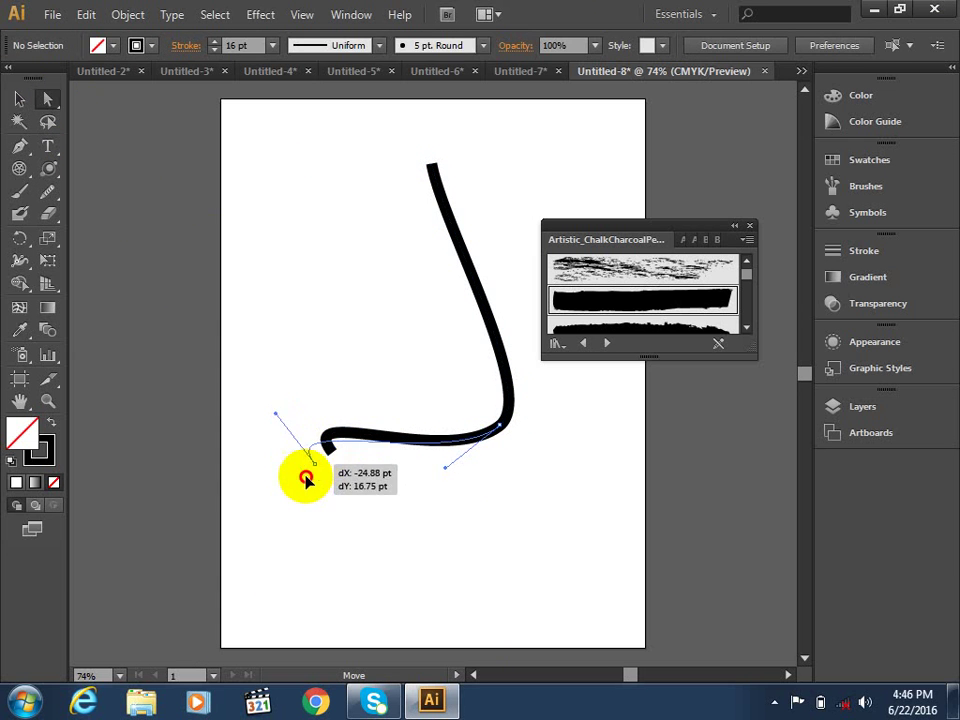
{"action": "left_click", "coordinate": [434, 172]}
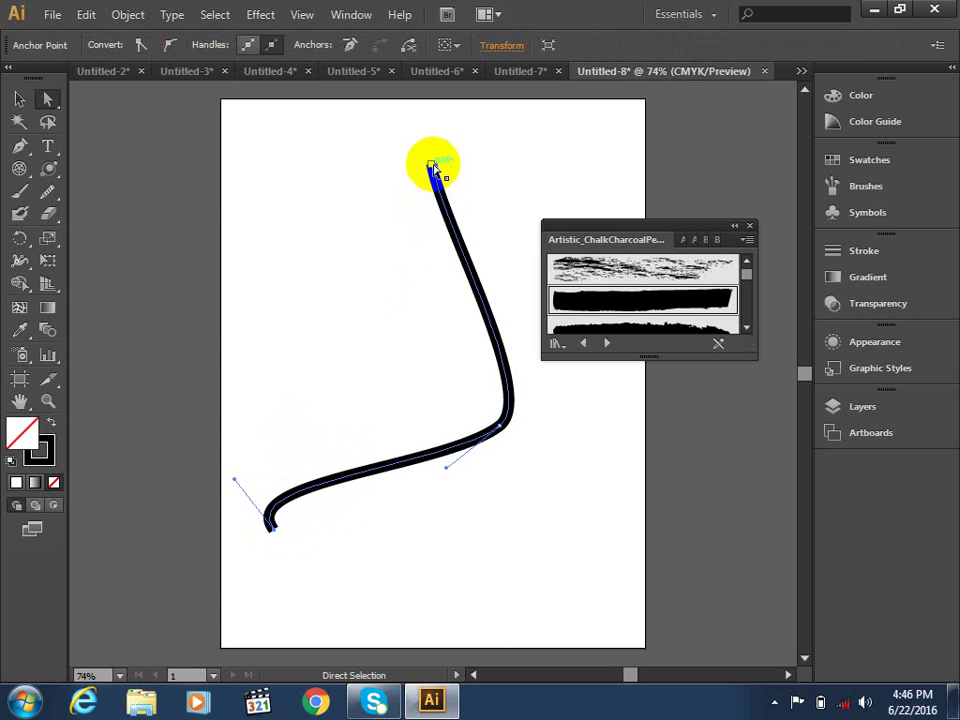
{"action": "left_click_drag", "start_coordinate": [437, 176], "coordinate": [368, 175]}
Raise the lower corner point up and right, then select the whole curve.
{"action": "left_click", "coordinate": [423, 372]}
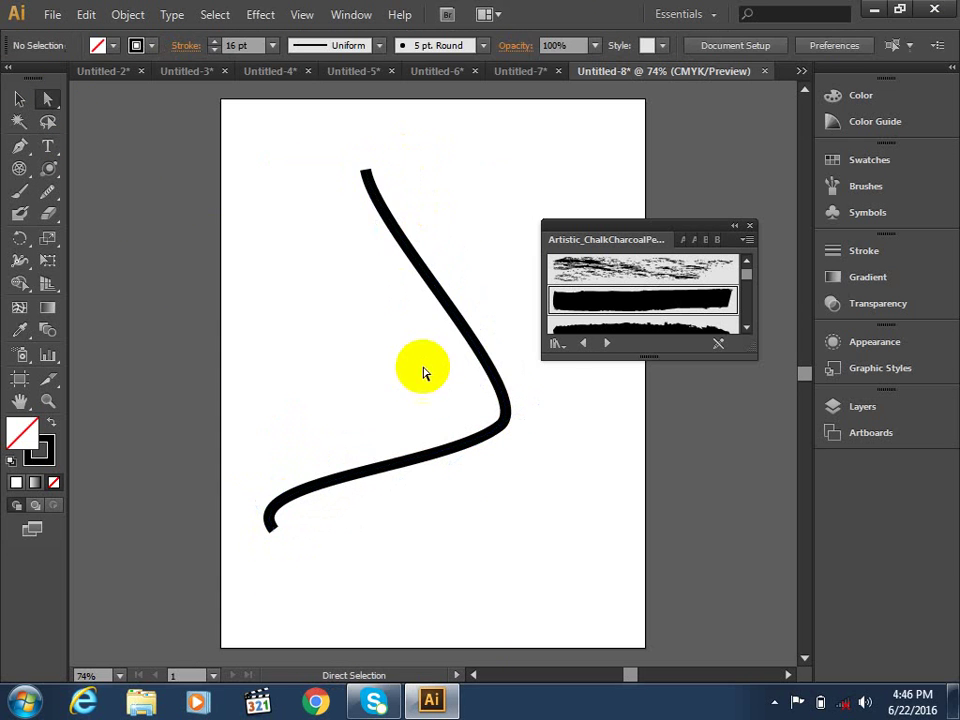
{"action": "left_click", "coordinate": [482, 390]}
{"action": "left_click", "coordinate": [500, 426]}
{"action": "left_click_drag", "start_coordinate": [500, 430], "coordinate": [527, 385]}
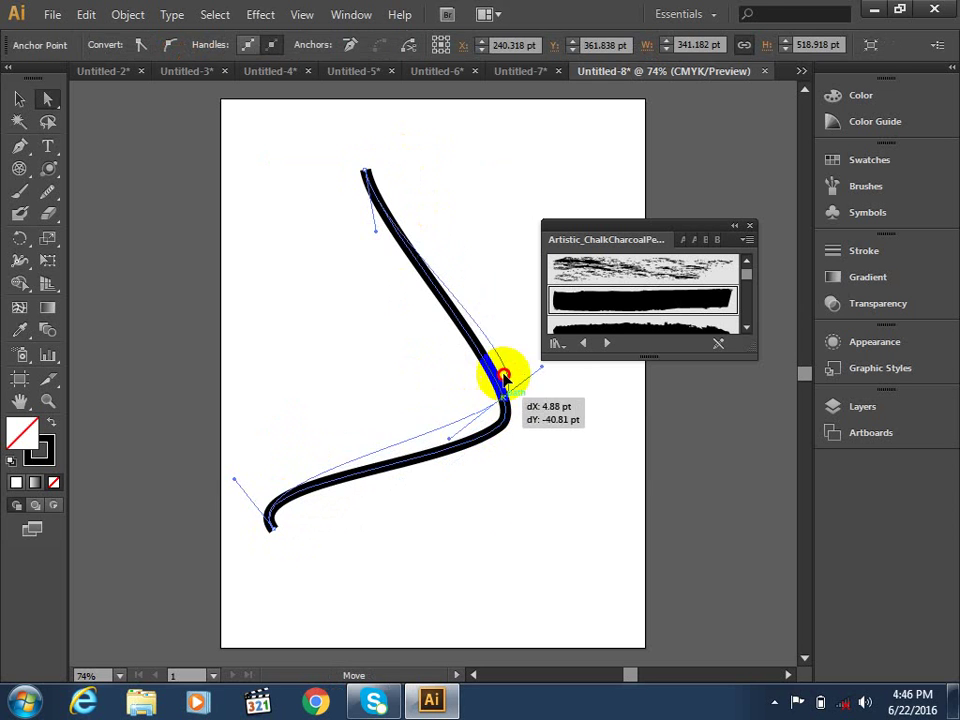
{"action": "left_click", "coordinate": [563, 506]}
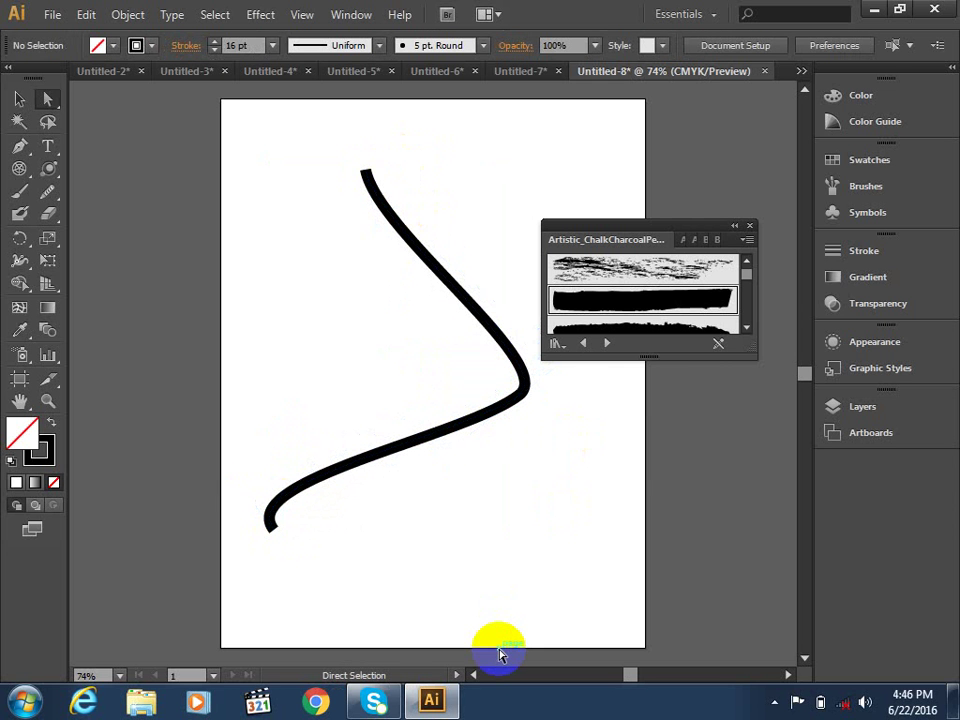
{"action": "key", "text": "ctrl+a"}
Delete the reshaped curve and draw a new wavy pencil curve down the page.
{"action": "key", "text": "Delete"}
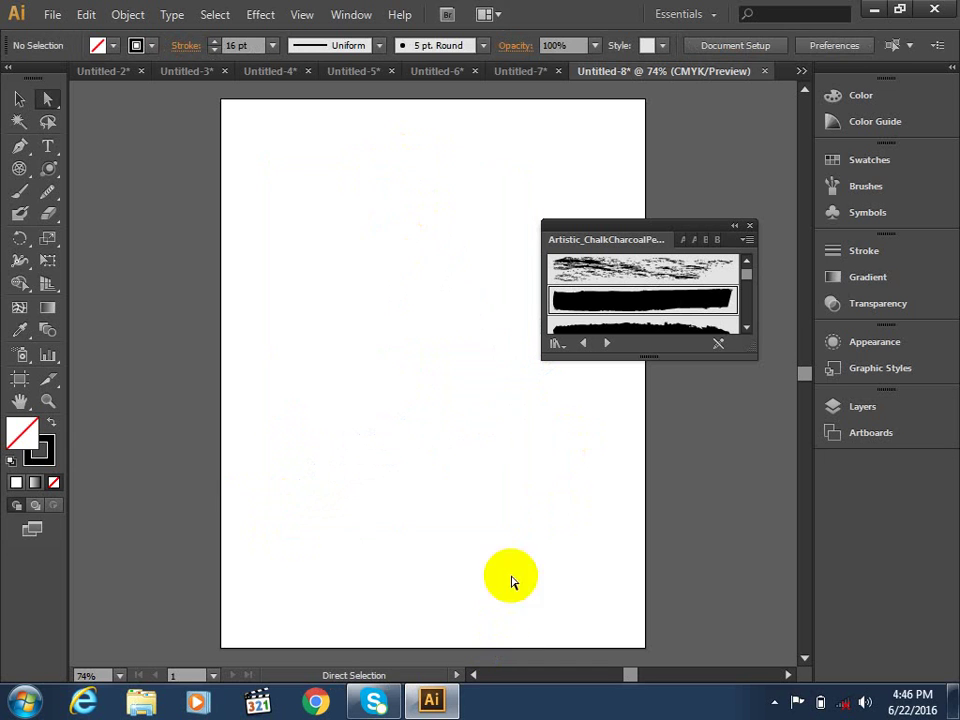
{"action": "left_click", "coordinate": [43, 195]}
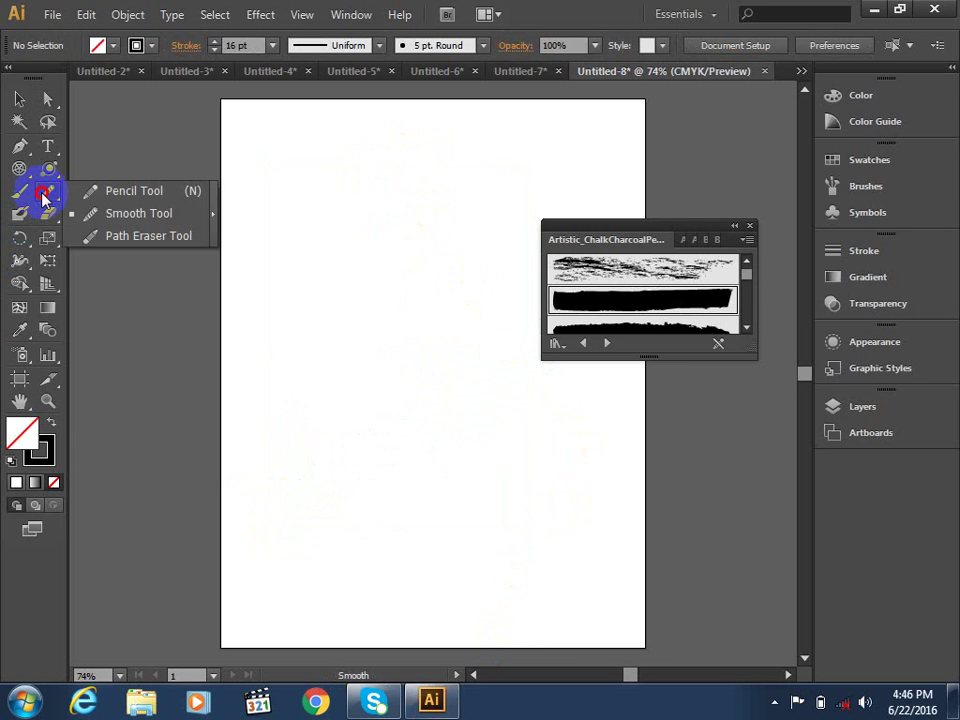
{"action": "left_click", "coordinate": [115, 191]}
{"action": "left_click_drag", "start_coordinate": [340, 352], "coordinate": [440, 518]}
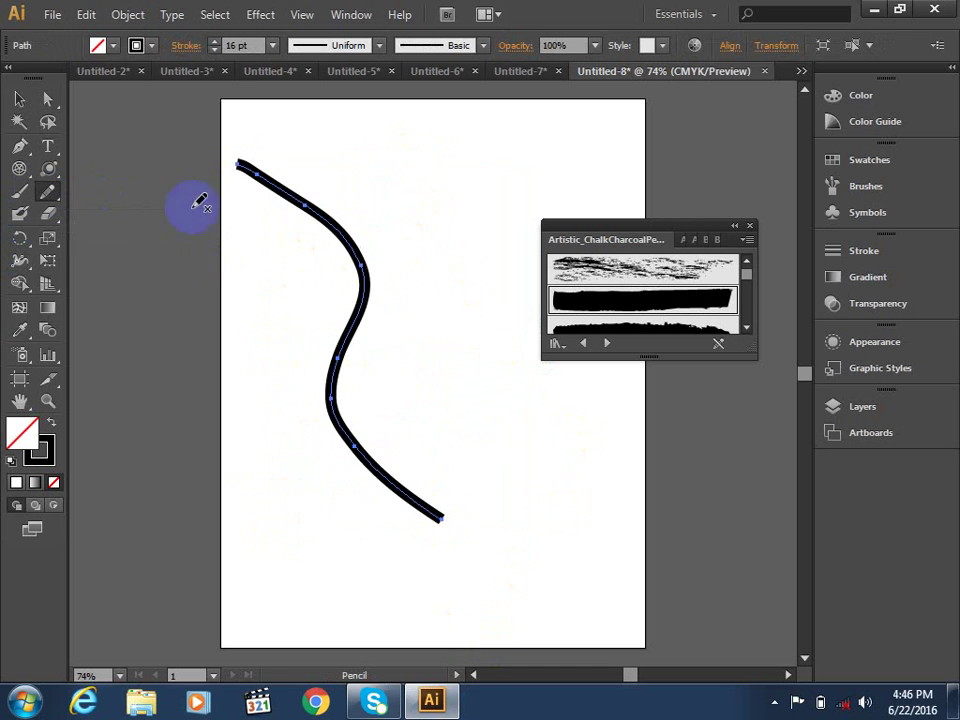
Erase a gap in the curve's middle, pull the two pieces apart, then delete both.
{"action": "left_click_drag", "start_coordinate": [50, 195], "coordinate": [138, 242]}
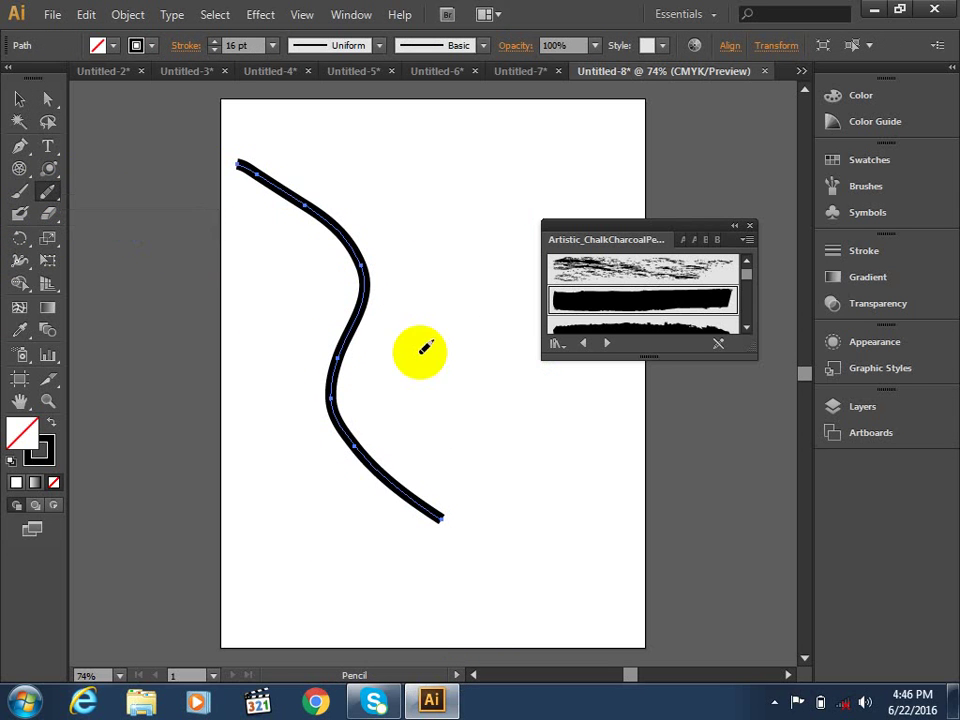
{"action": "left_click_drag", "start_coordinate": [356, 322], "coordinate": [352, 342]}
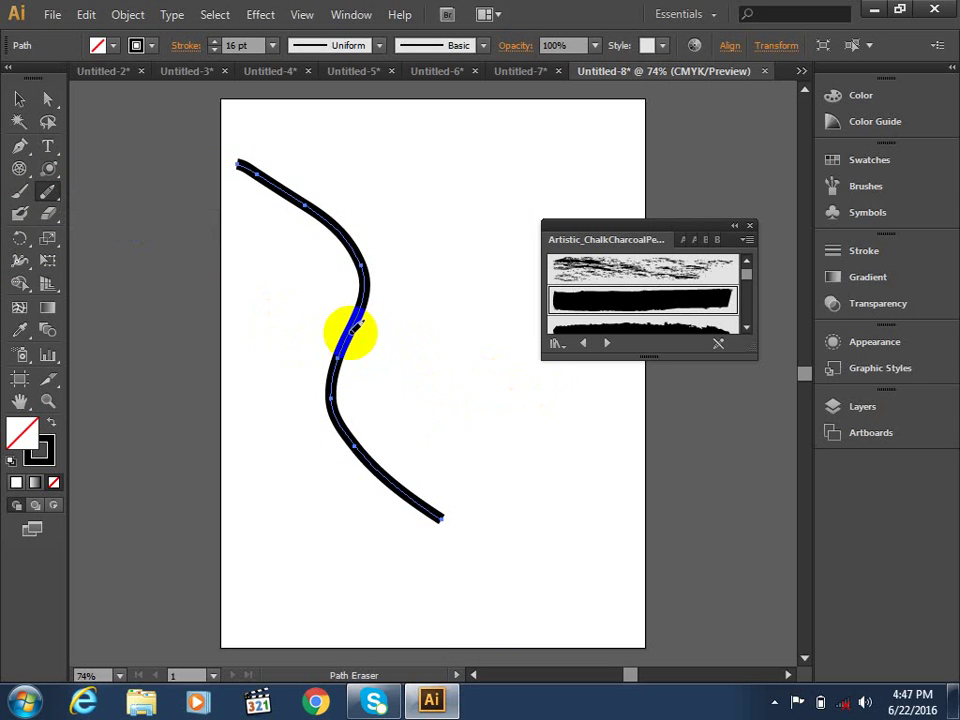
{"action": "left_click", "coordinate": [17, 97]}
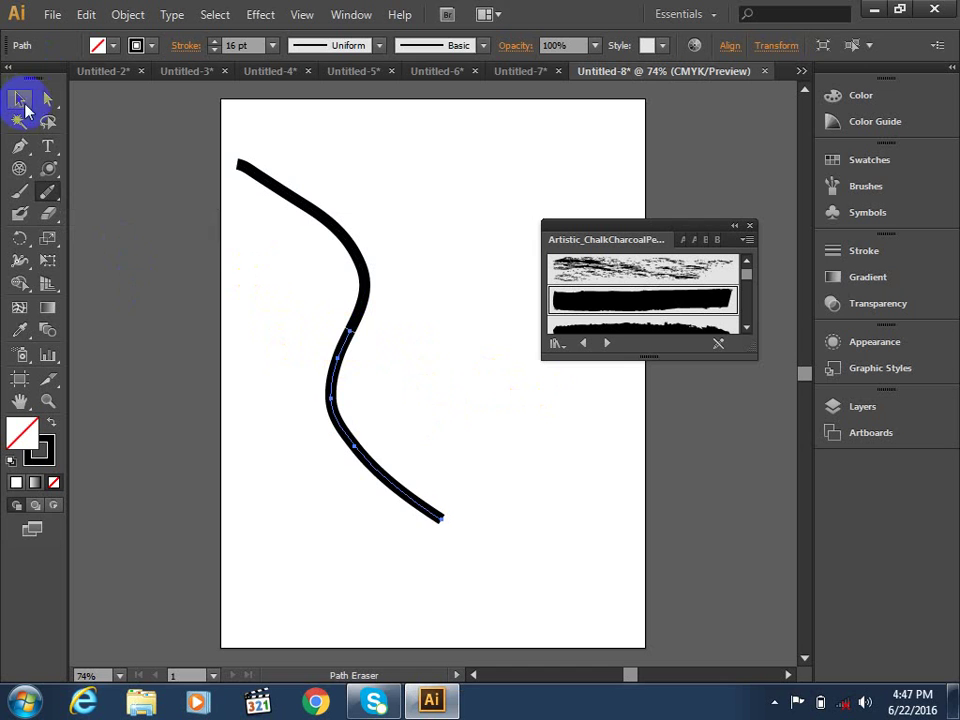
{"action": "left_click", "coordinate": [330, 378]}
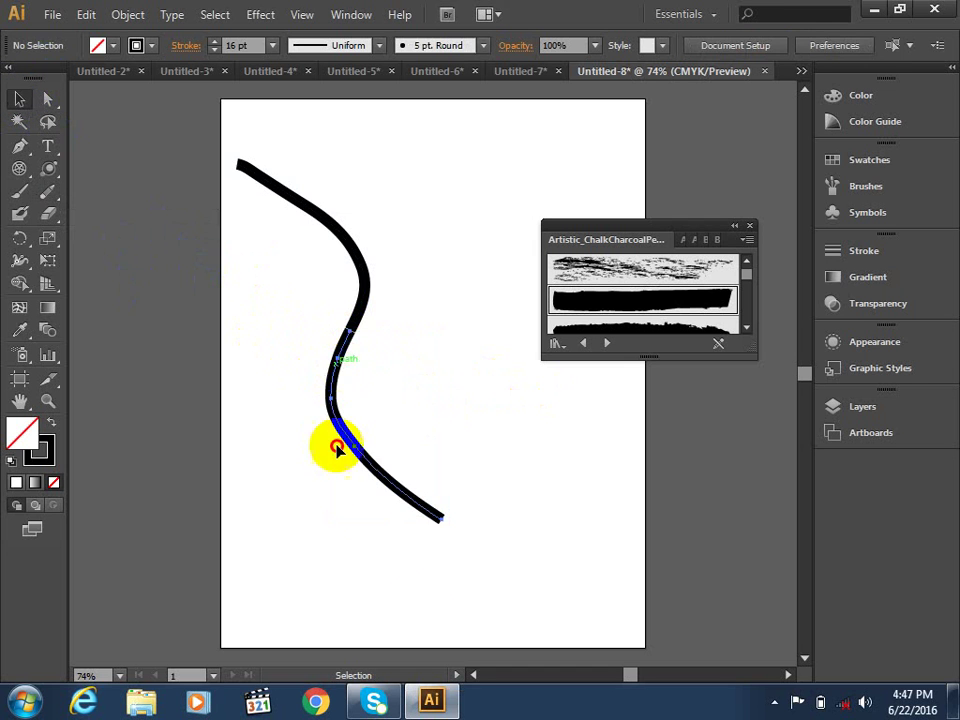
{"action": "left_click_drag", "start_coordinate": [334, 446], "coordinate": [334, 533]}
{"action": "left_click_drag", "start_coordinate": [363, 277], "coordinate": [396, 224]}
{"action": "left_click", "coordinate": [490, 430]}
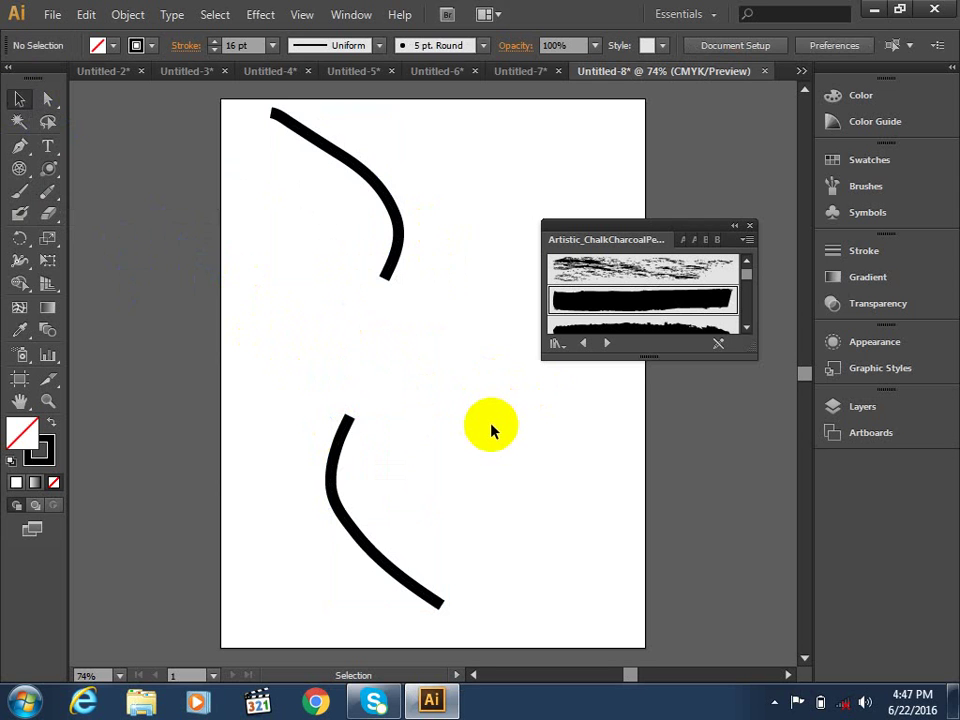
{"action": "key", "text": "ctrl+a"}
{"action": "key", "text": "Delete"}
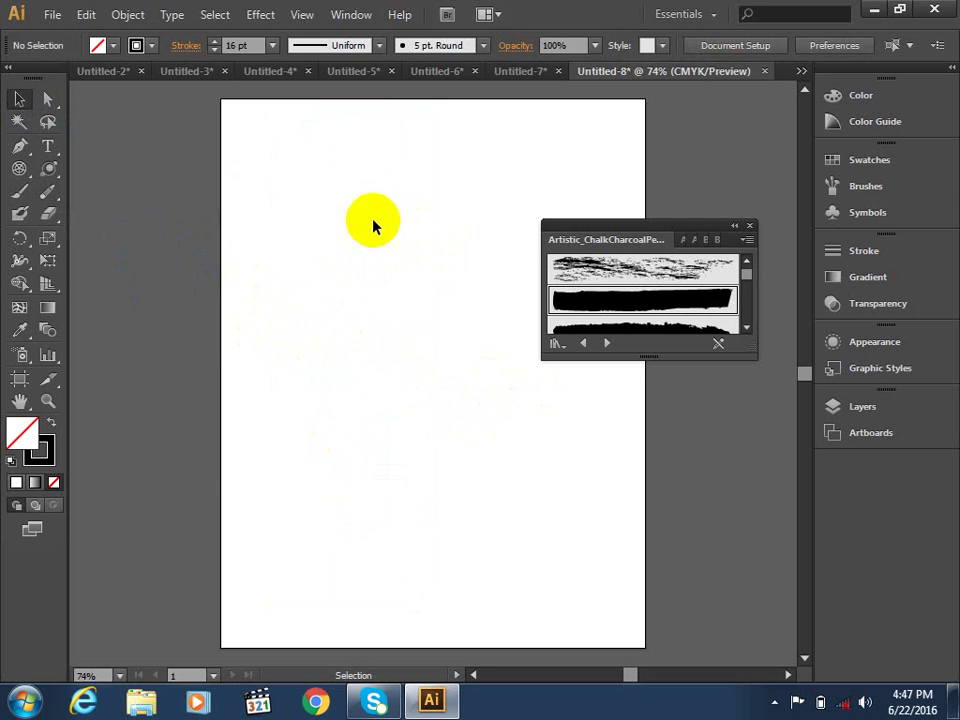
Close the chalk-and-charcoal library and drag a large 16 pt circle across the page centre.
{"action": "left_click", "coordinate": [48, 210]}
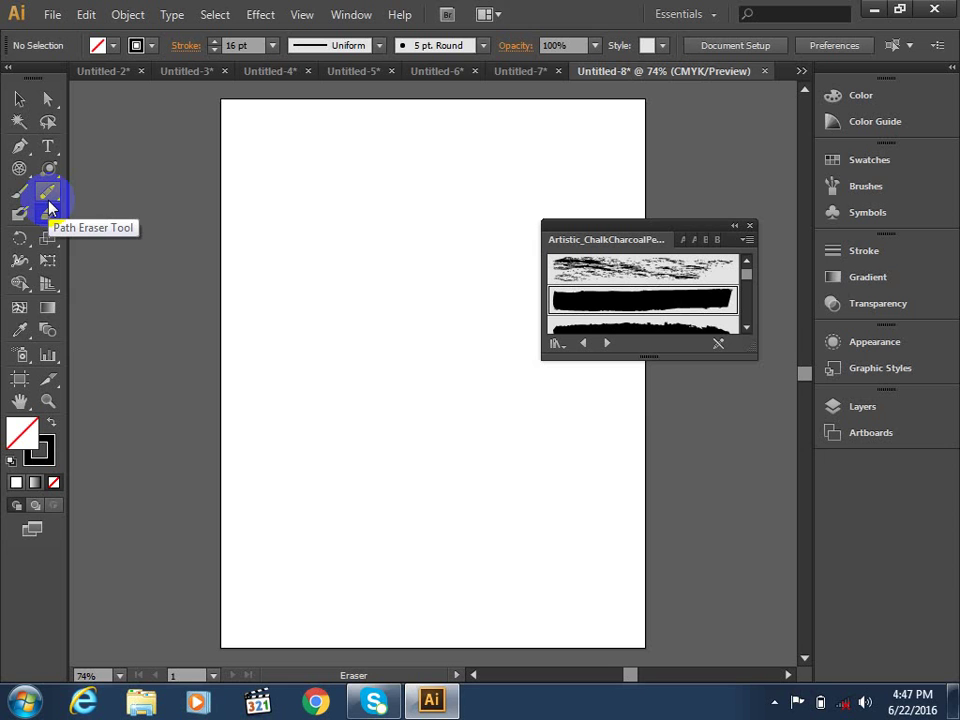
{"action": "left_click", "coordinate": [752, 225]}
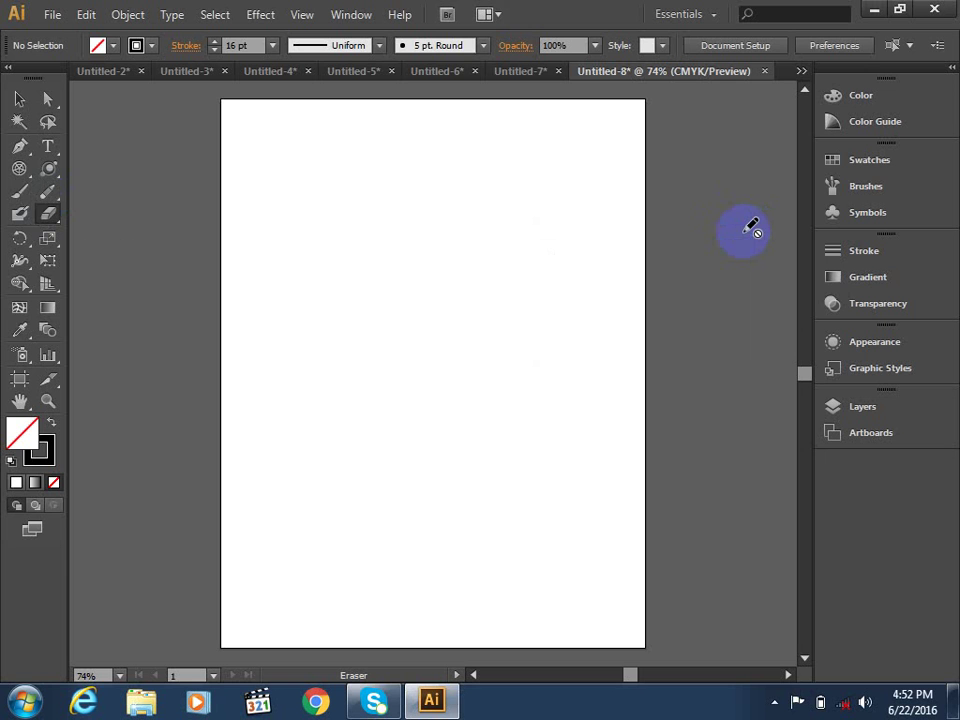
{"action": "left_click", "coordinate": [531, 144]}
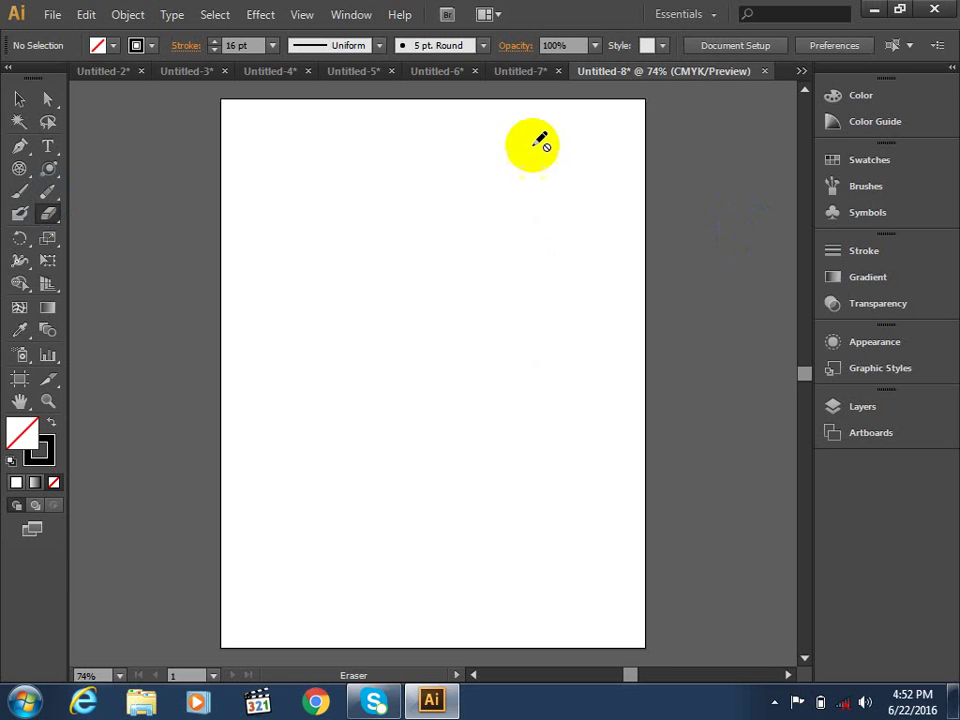
{"action": "left_click", "coordinate": [20, 168]}
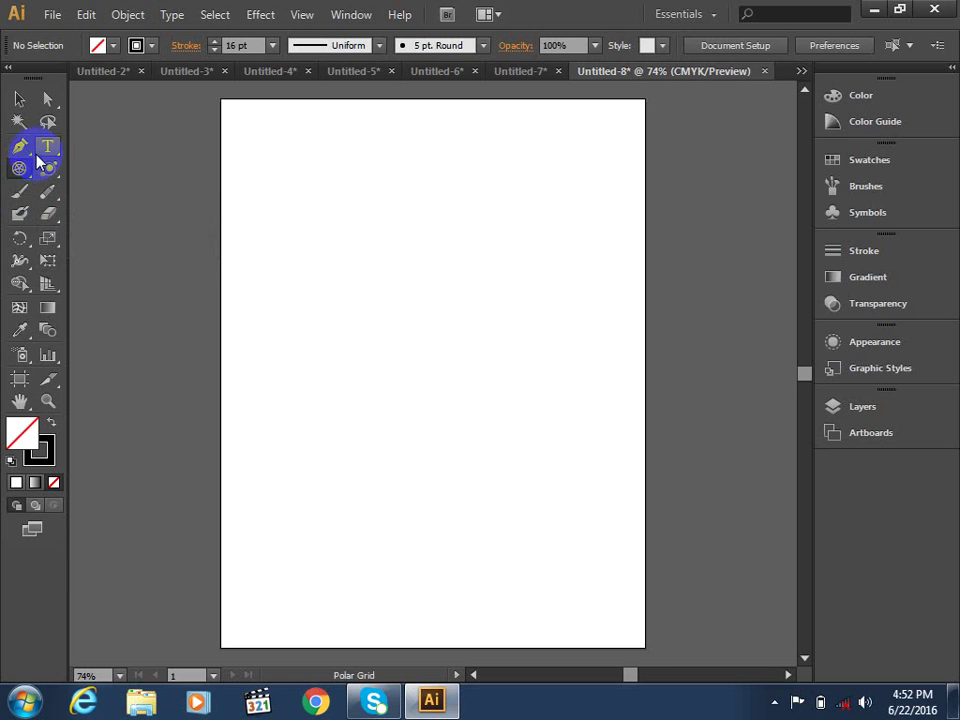
{"action": "left_click", "coordinate": [49, 163]}
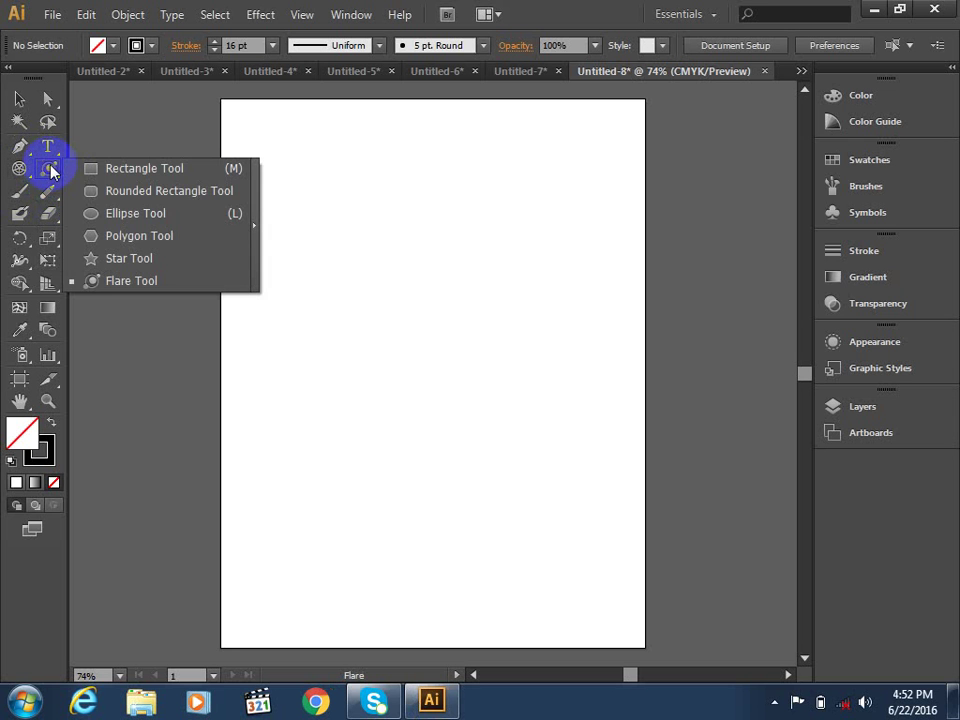
{"action": "left_click_drag", "start_coordinate": [49, 163], "coordinate": [108, 213]}
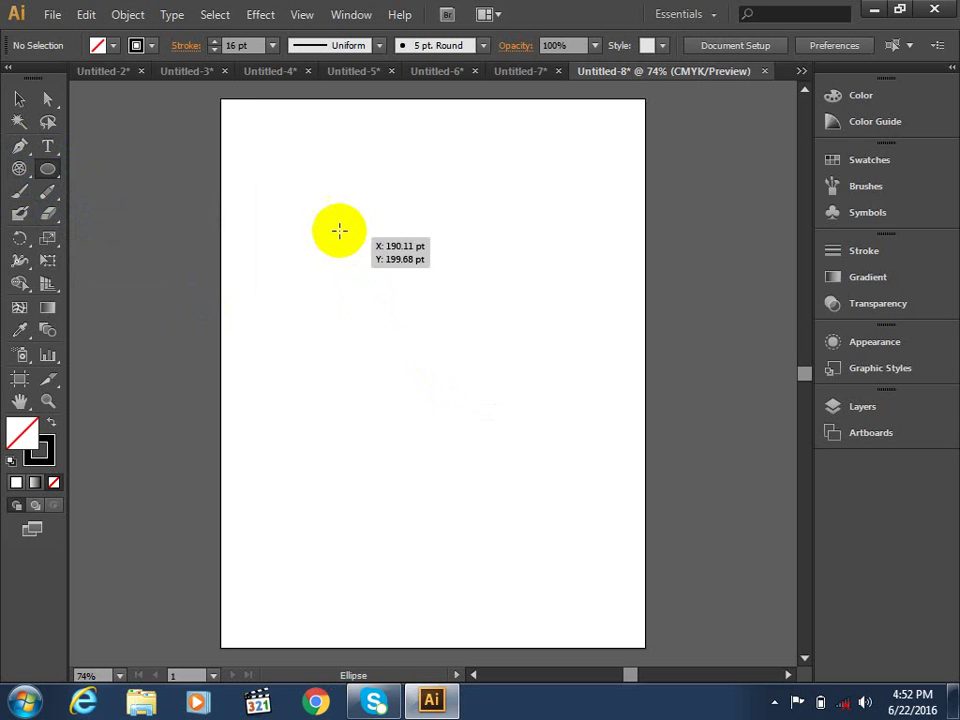
{"action": "mouse_move", "coordinate": [309, 214]}
{"action": "left_mouse_down"}
{"action": "mouse_move", "coordinate": [424, 316]}
{"action": "mouse_move", "coordinate": [564, 490]}
{"action": "left_mouse_up"}
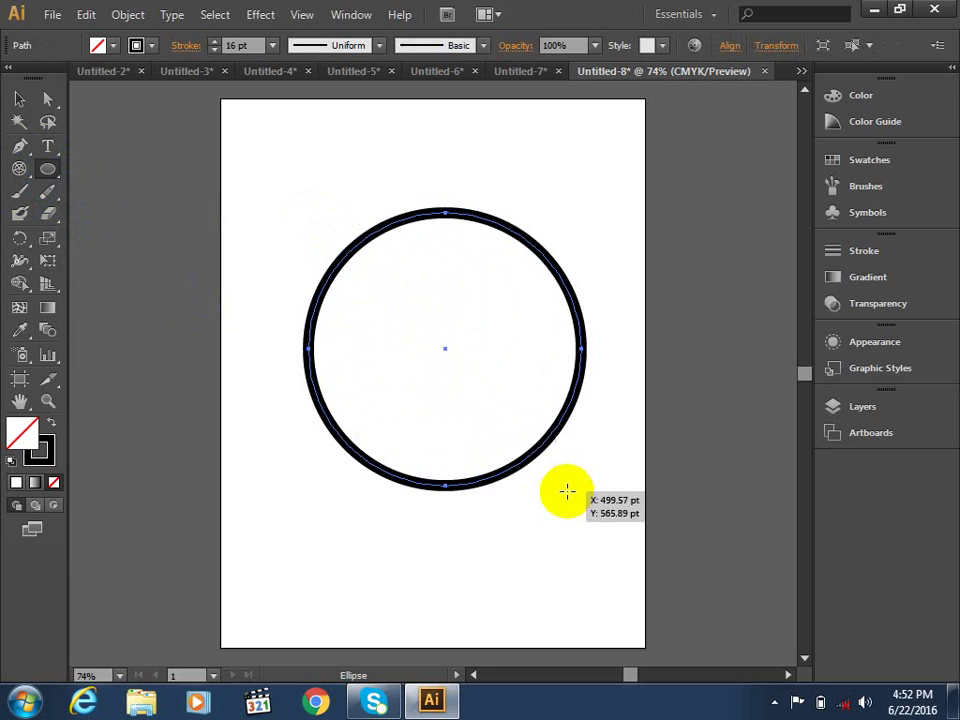
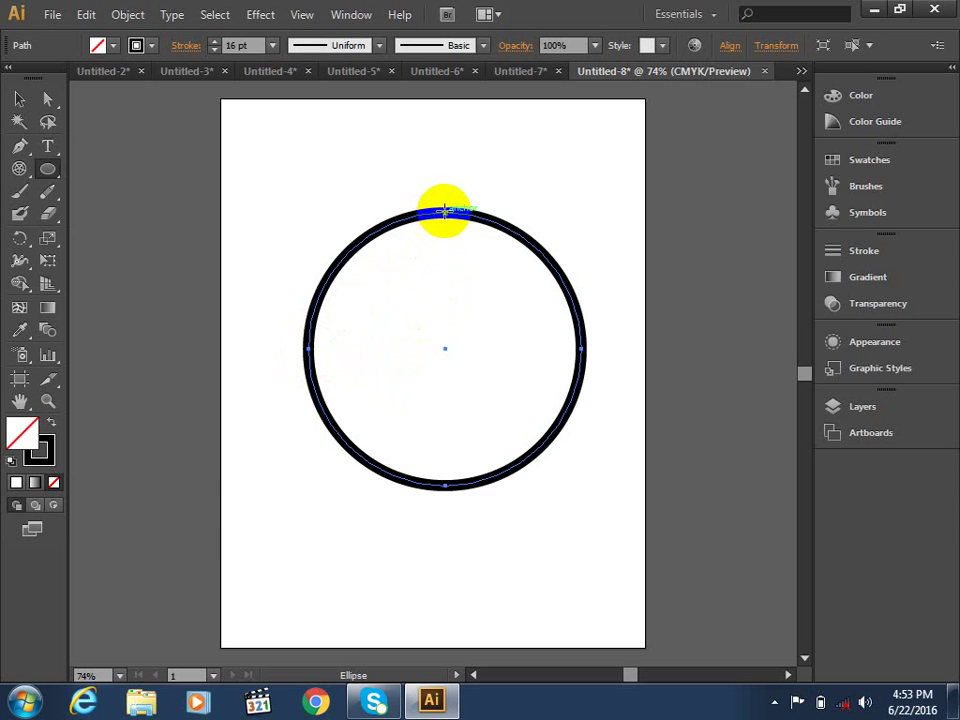
Draw two ~186 pt circles inside the large circle, one upper left and one lower right.
{"action": "left_click_drag", "start_coordinate": [445, 210], "coordinate": [380, 274]}
{"action": "key", "text": "ctrl+z"}
{"action": "left_click_drag", "start_coordinate": [445, 211], "coordinate": [323, 352]}
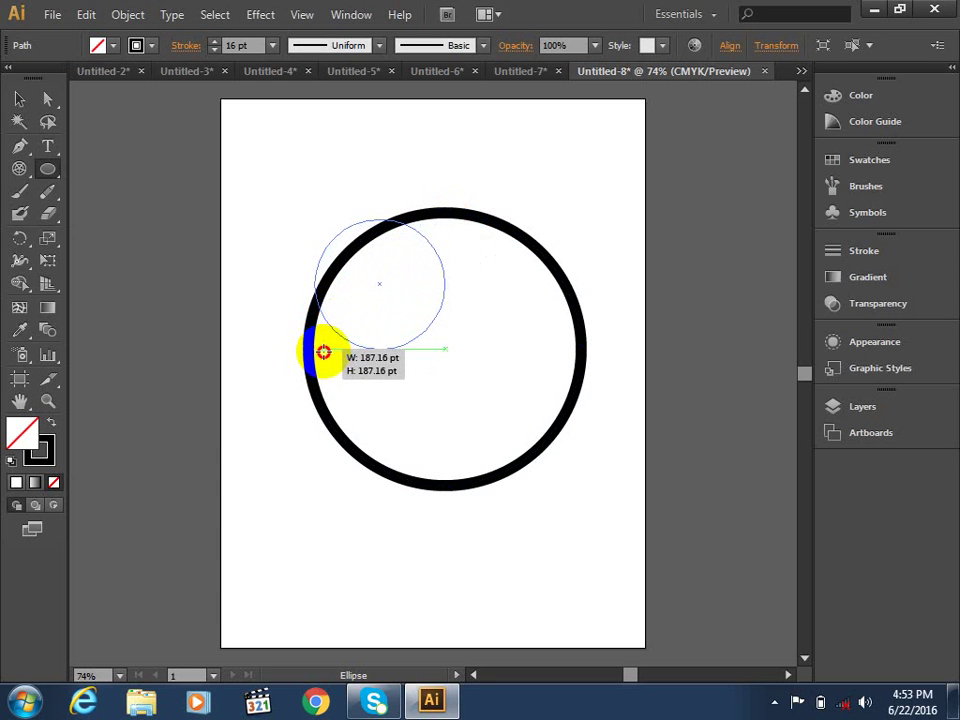
{"action": "left_click_drag", "start_coordinate": [323, 352], "coordinate": [327, 349]}
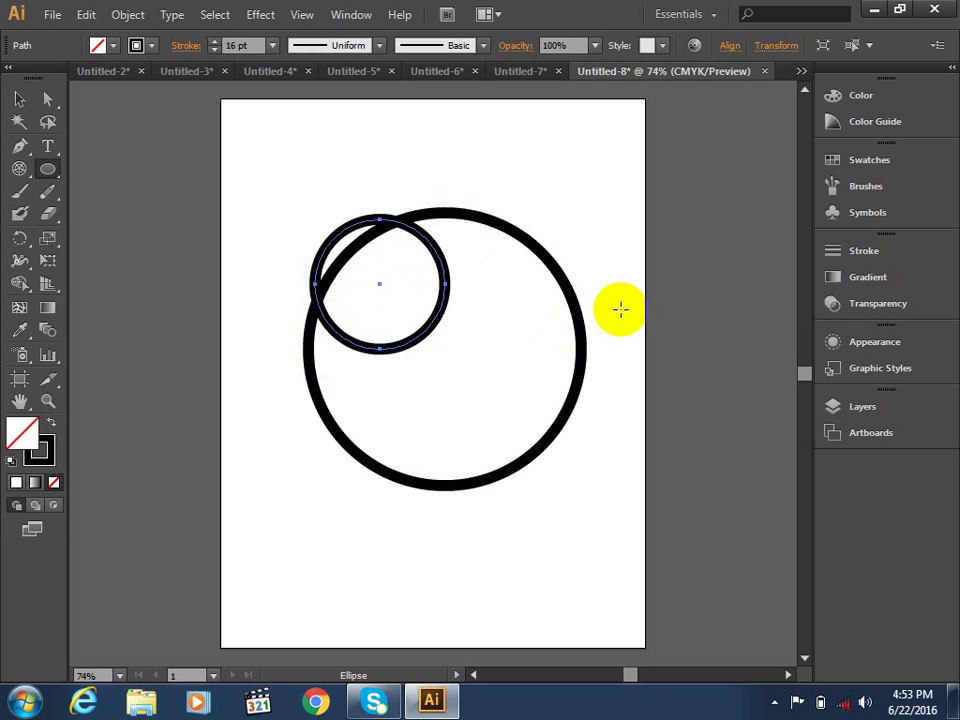
{"action": "left_click", "coordinate": [447, 484], "text": "shift"}
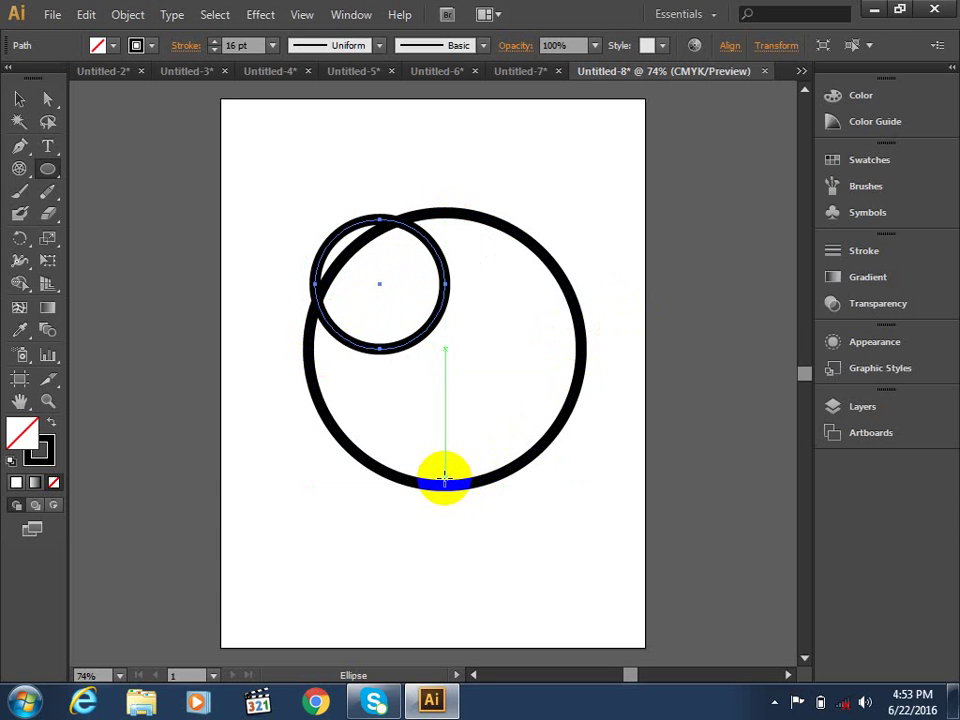
{"action": "mouse_move", "coordinate": [445, 478]}
{"action": "left_mouse_down"}
{"action": "mouse_move", "coordinate": [542, 352]}
{"action": "mouse_move", "coordinate": [554, 350]}
{"action": "left_mouse_up"}
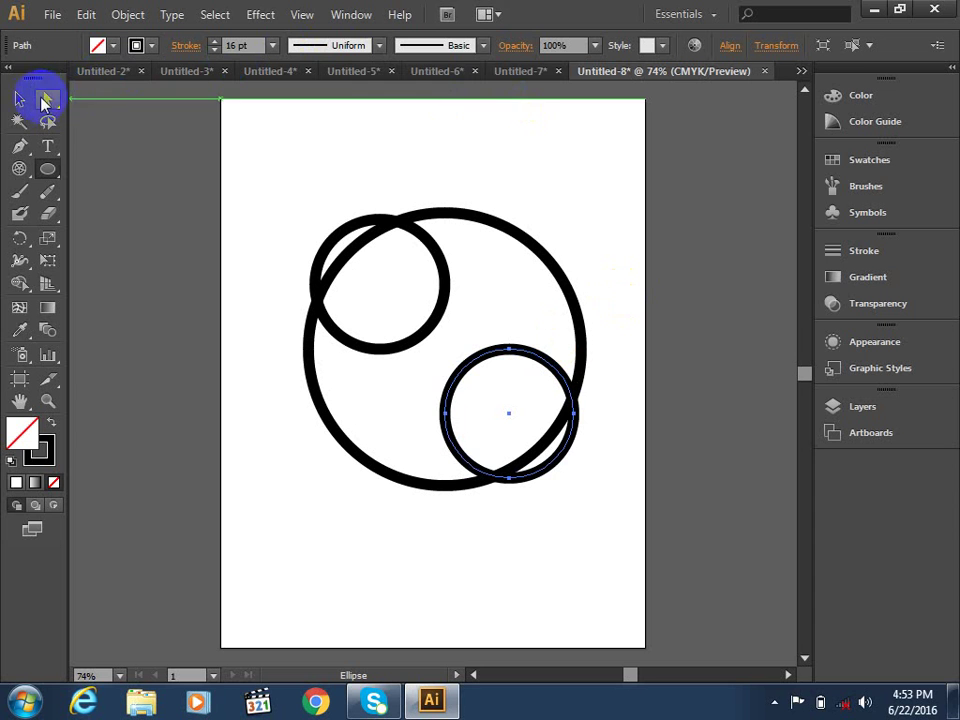
{"action": "left_click", "coordinate": [20, 99]}
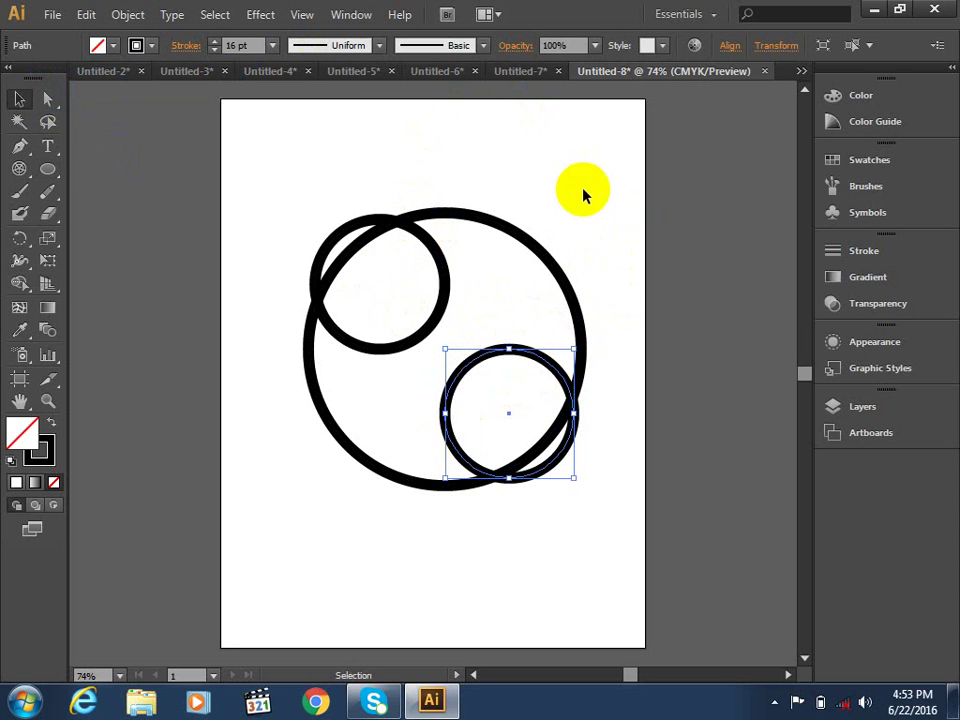
Horizontal-align-center all three circles so the two inner circles stack vertically.
{"action": "mouse_move", "coordinate": [259, 128]}
{"action": "left_mouse_down"}
{"action": "mouse_move", "coordinate": [632, 481]}
{"action": "mouse_move", "coordinate": [650, 525]}
{"action": "left_mouse_up"}
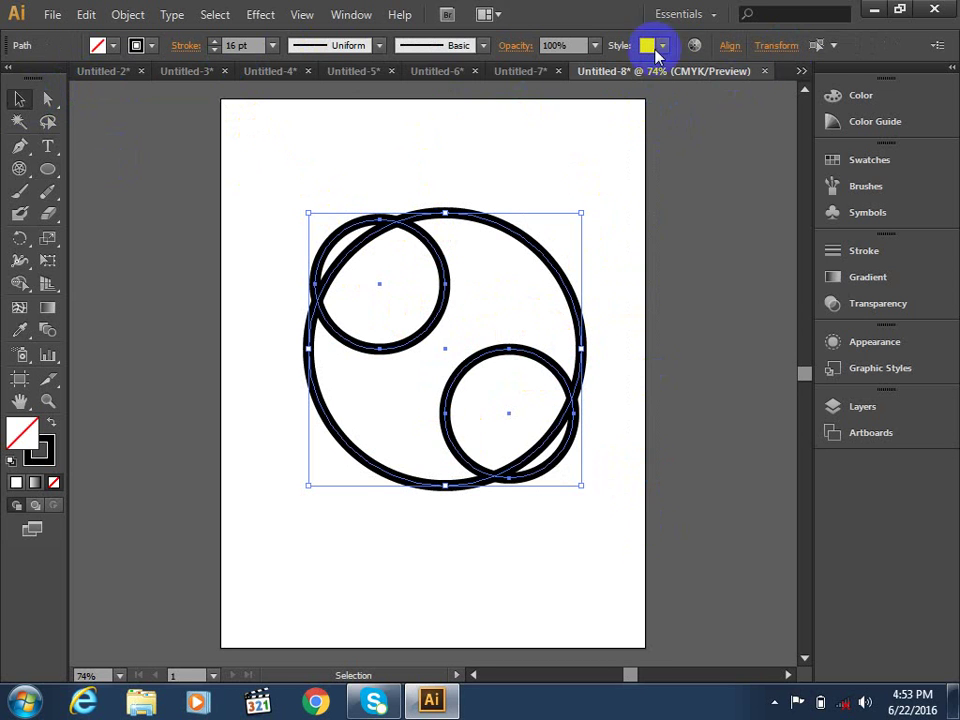
{"action": "left_click", "coordinate": [729, 47]}
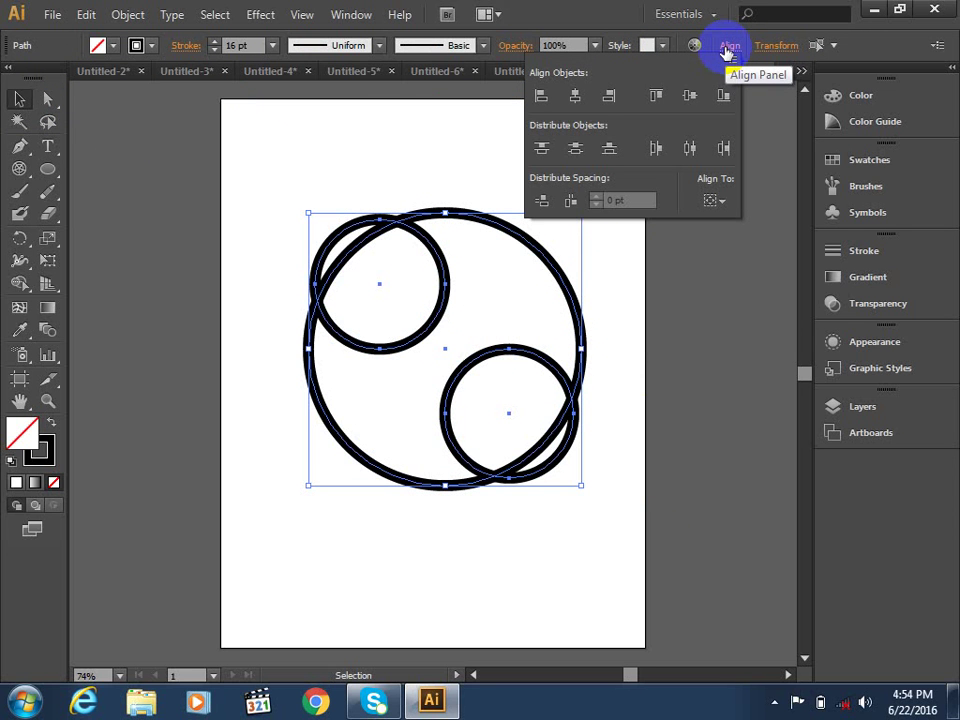
{"action": "left_click", "coordinate": [540, 96]}
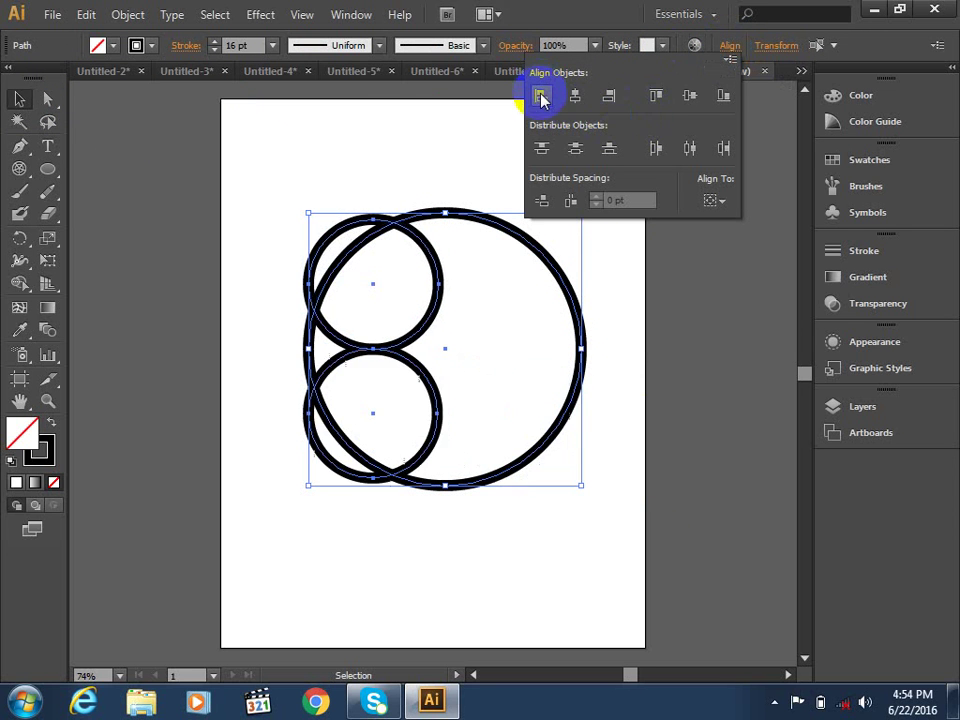
{"action": "left_click", "coordinate": [608, 96]}
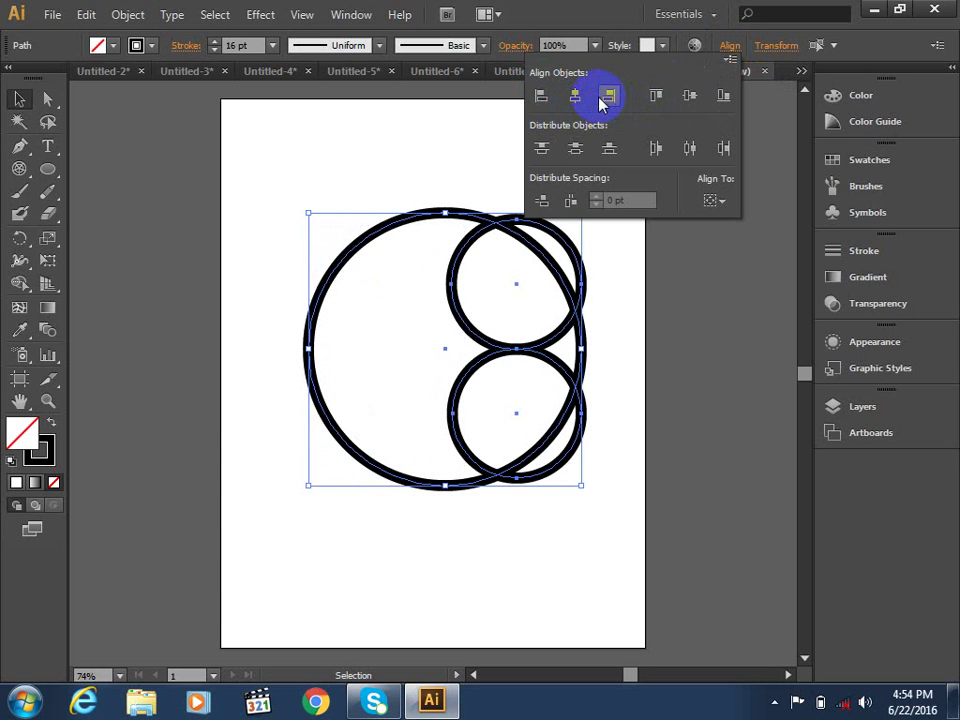
{"action": "key", "text": "ctrl+z"}
{"action": "key", "text": "ctrl+z"}
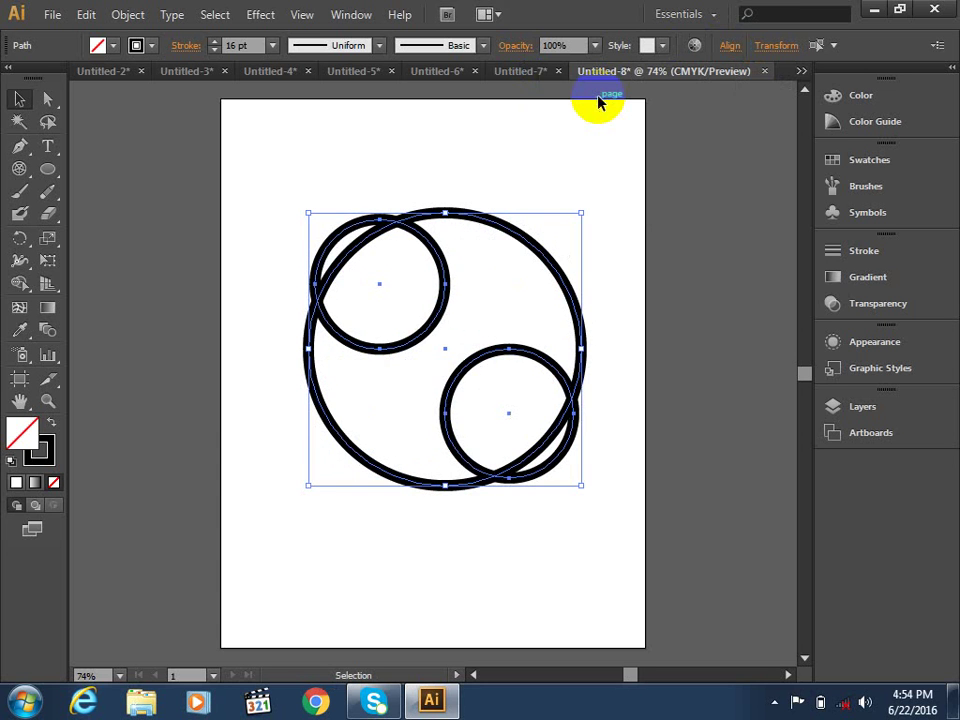
{"action": "left_click", "coordinate": [727, 46]}
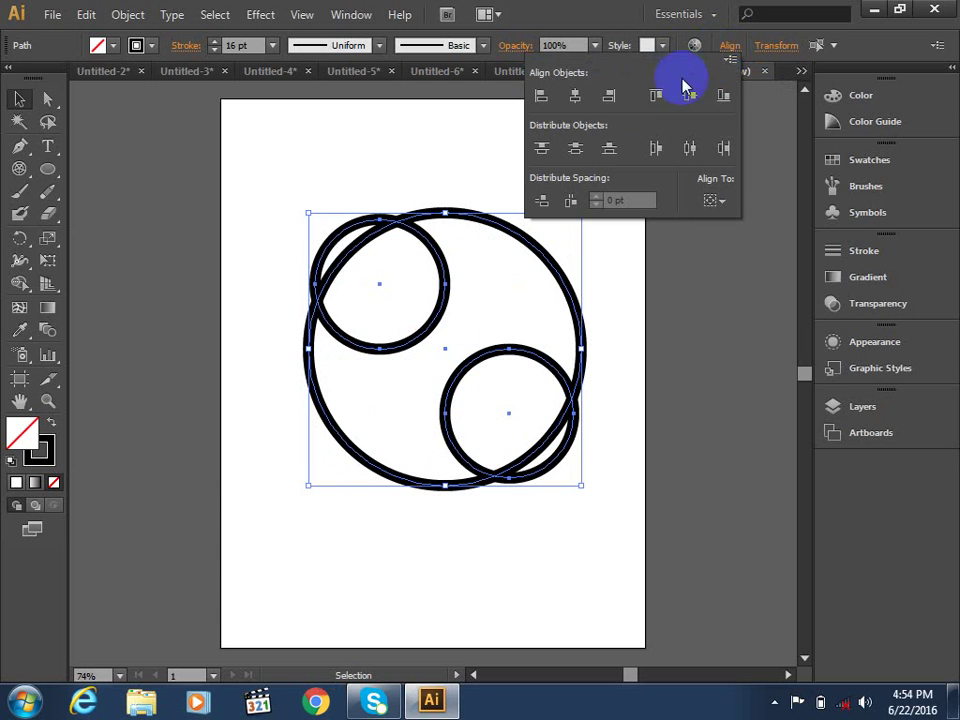
{"action": "left_click", "coordinate": [575, 95]}
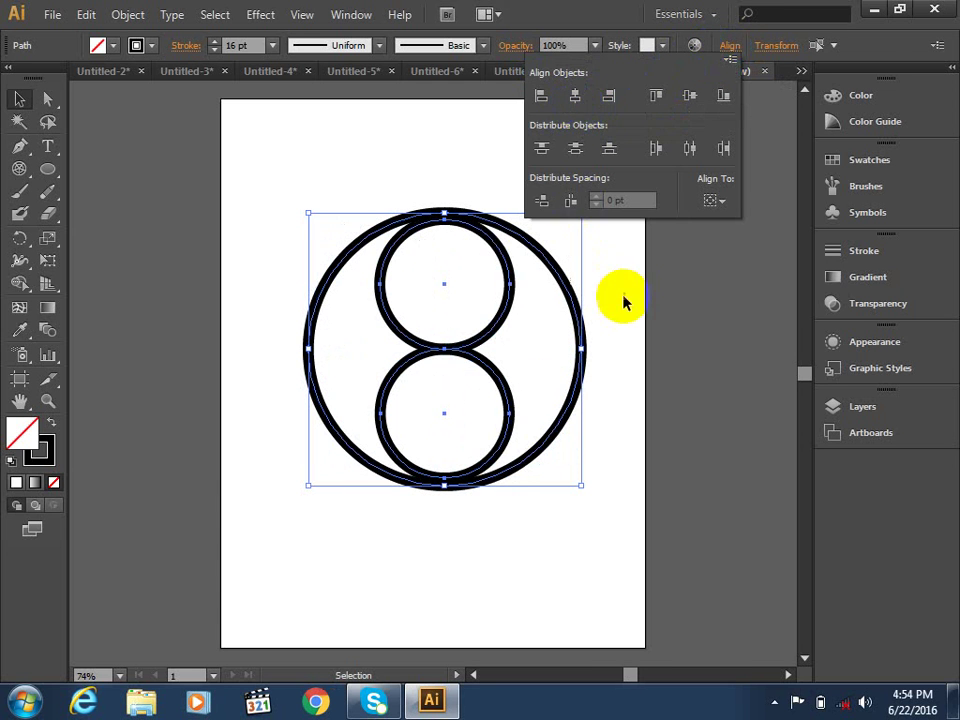
{"action": "left_click", "coordinate": [686, 318]}
{"action": "left_click", "coordinate": [714, 348]}
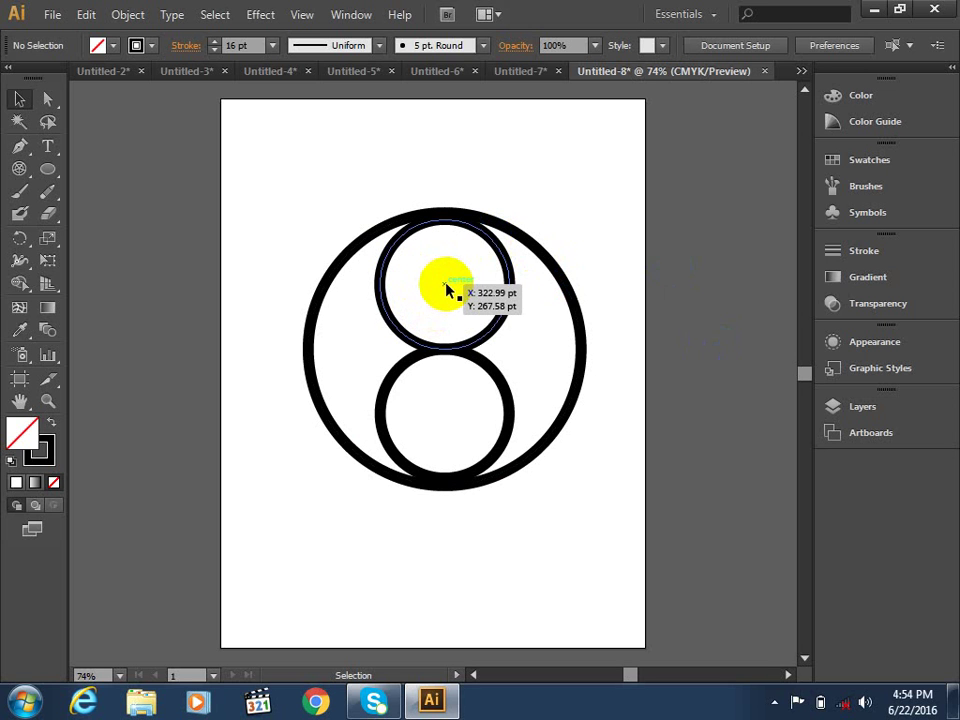
Draw a small ring centred inside the upper inner circle.
{"action": "left_click", "coordinate": [51, 173]}
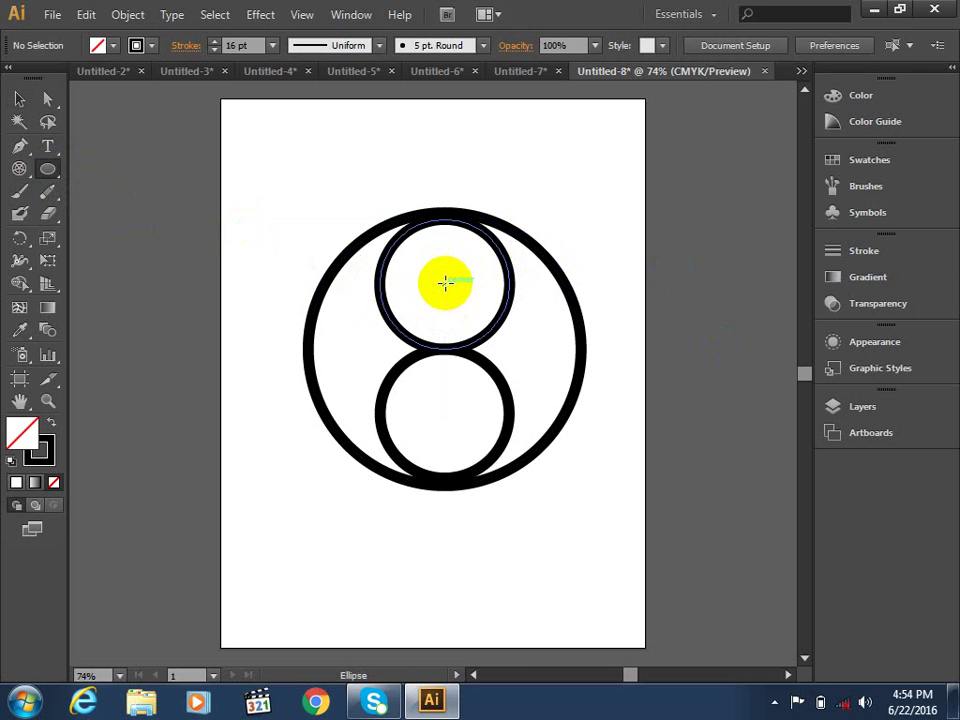
{"action": "left_click_drag", "start_coordinate": [445, 281], "coordinate": [472, 263]}
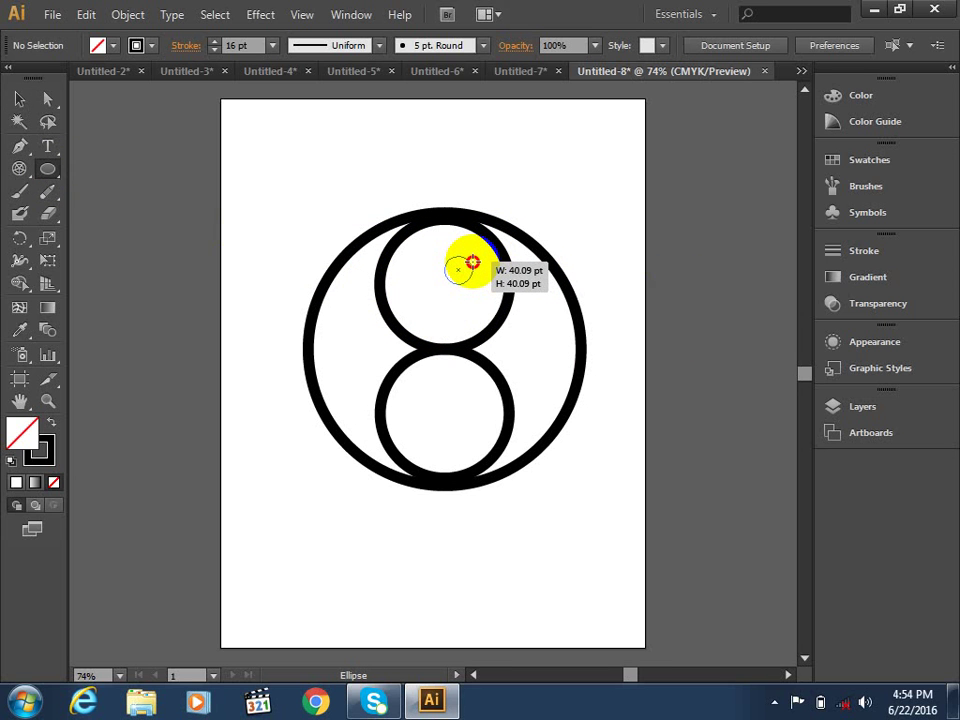
{"action": "left_click_drag", "start_coordinate": [473, 258], "coordinate": [473, 253]}
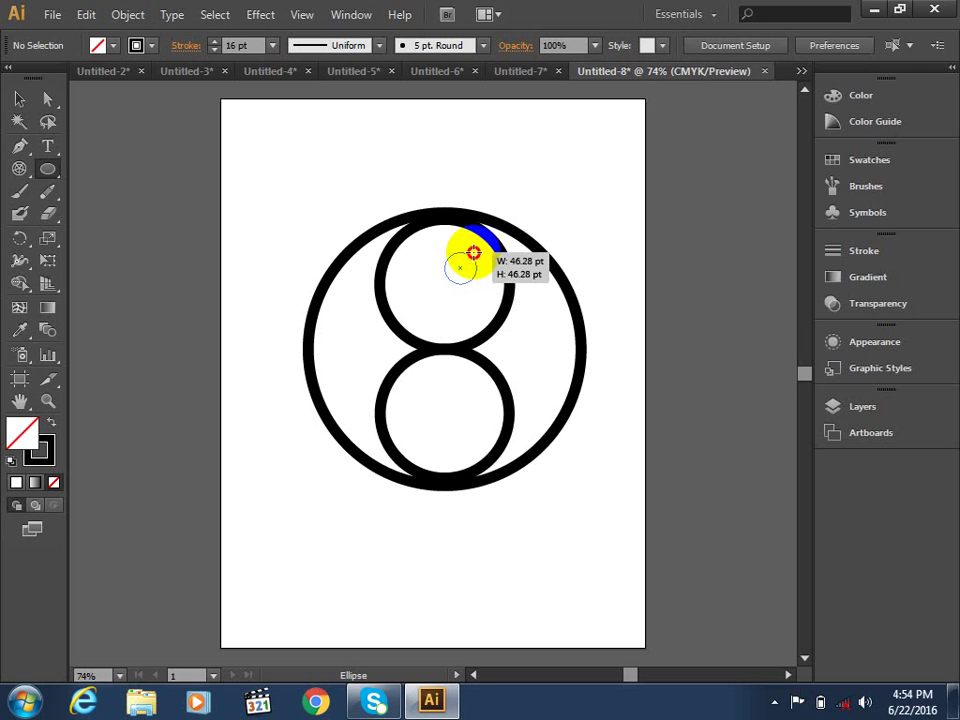
{"action": "mouse_move", "coordinate": [473, 253]}
{"action": "left_mouse_down"}
{"action": "mouse_move", "coordinate": [459, 261]}
{"action": "mouse_move", "coordinate": [472, 257]}
{"action": "left_mouse_up"}
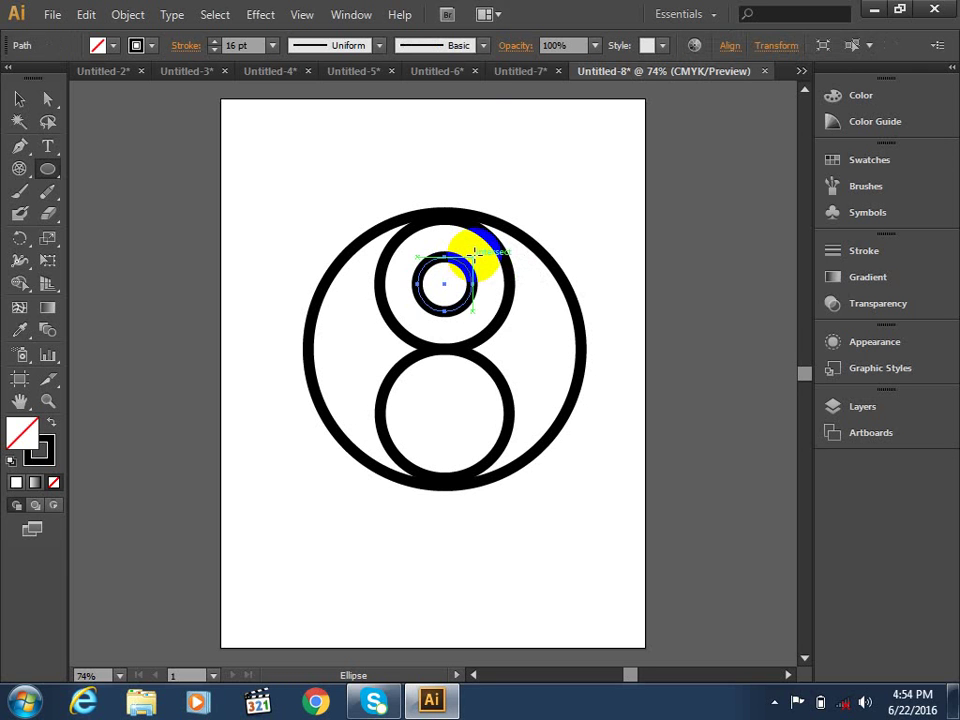
{"action": "key", "text": "ctrl+z"}
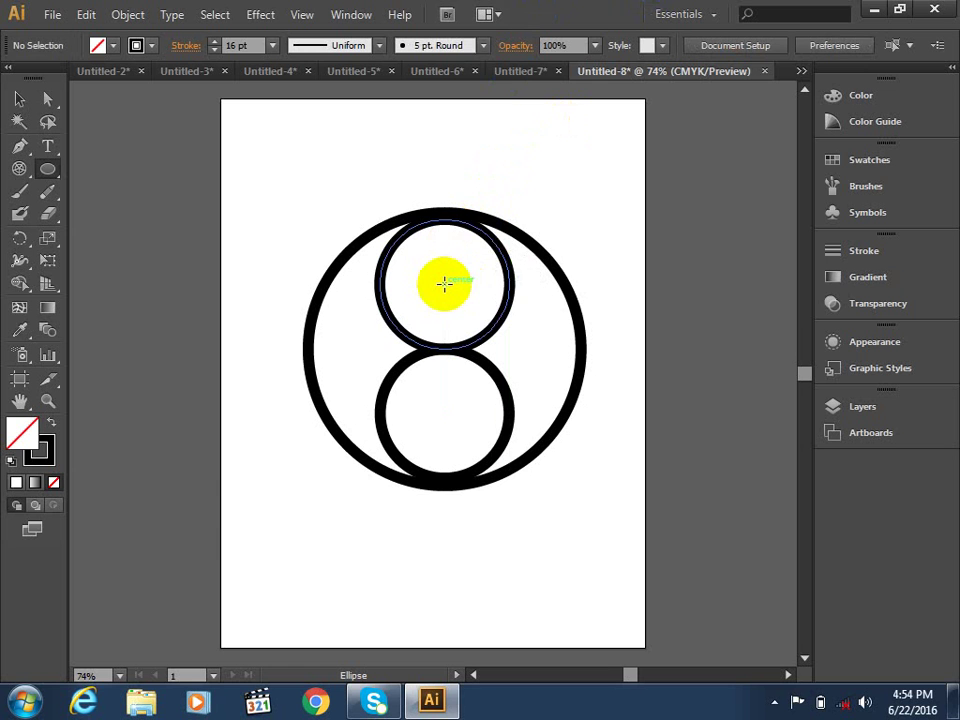
{"action": "mouse_move", "coordinate": [448, 284]}
{"action": "left_mouse_down"}
{"action": "mouse_move", "coordinate": [493, 230]}
{"action": "mouse_move", "coordinate": [483, 238]}
{"action": "left_mouse_up"}
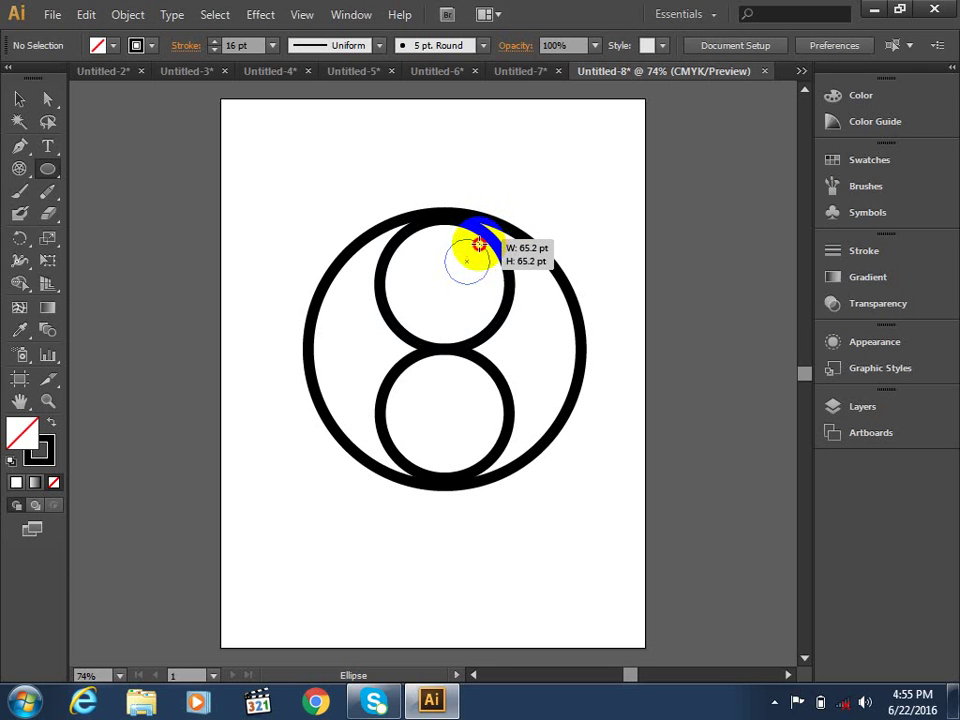
{"action": "left_click_drag", "start_coordinate": [479, 244], "coordinate": [468, 261]}
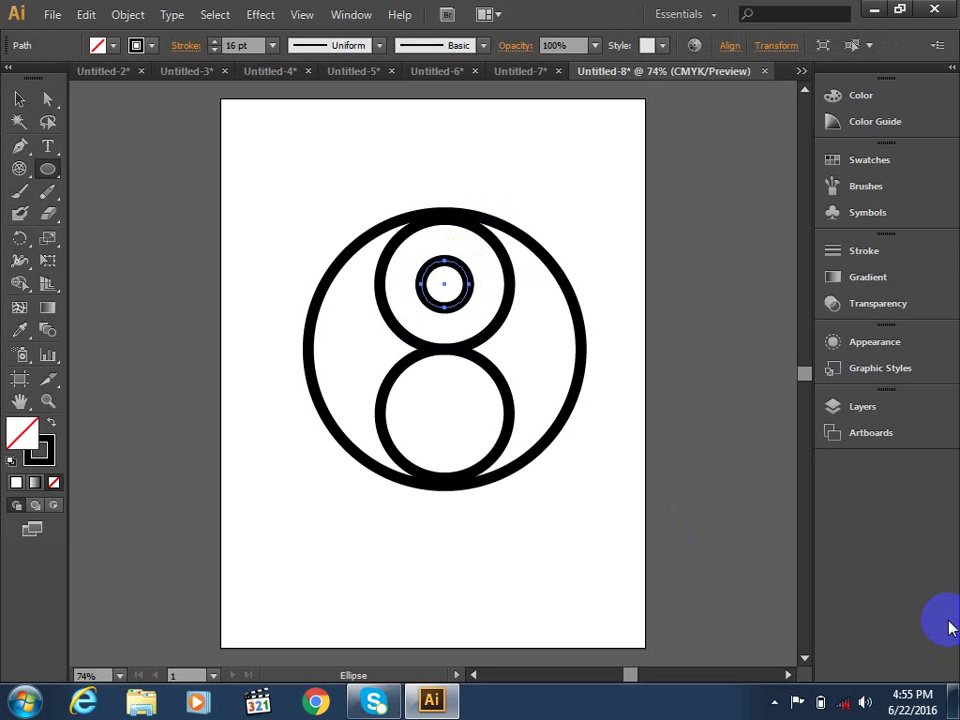
Duplicate the small ring downward into the lower inner circle.
{"action": "key", "text": "Down"}
{"action": "key", "text": "Down"}
{"action": "key", "text": "Down"}
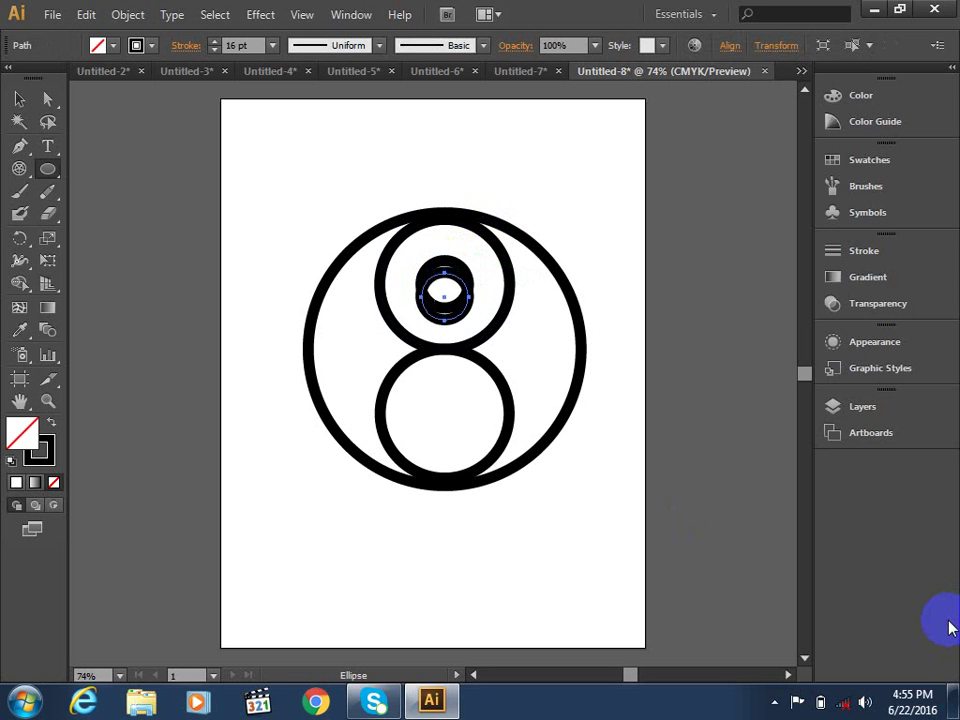
{"action": "key", "text": "Down"}
{"action": "key", "text": "Down"}
{"action": "key", "text": "Down"}
{"action": "key", "text": "Down"}
{"action": "key", "text": "Down"}
{"action": "key", "text": "Down"}
{"action": "key", "text": "Down"}
{"action": "key", "text": "Down"}
{"action": "key", "text": "Down"}
{"action": "key", "text": "Down"}
{"action": "key", "text": "Down"}
{"action": "key", "text": "Down"}
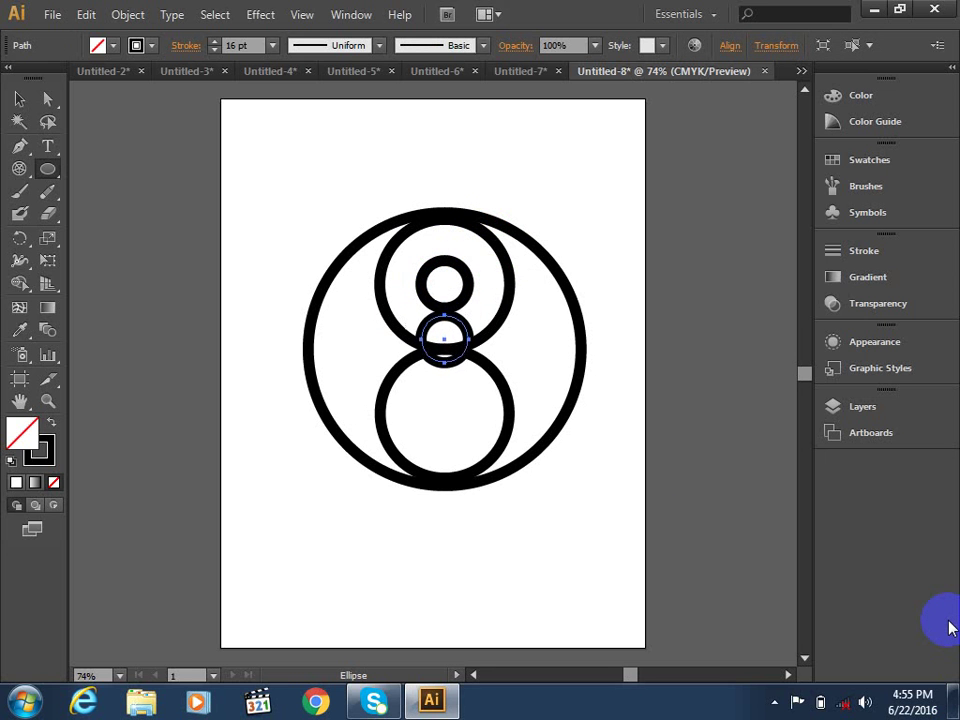
{"action": "key", "text": "Down"}
{"action": "key", "text": "Down"}
{"action": "key", "text": "Down"}
{"action": "key", "text": "Down"}
{"action": "key", "text": "Down"}
{"action": "key", "text": "Down"}
{"action": "key", "text": "Down"}
{"action": "key", "text": "Down"}
{"action": "key", "text": "Down"}
{"action": "key", "text": "Down"}
{"action": "key", "text": "Down"}
{"action": "key", "text": "Down"}
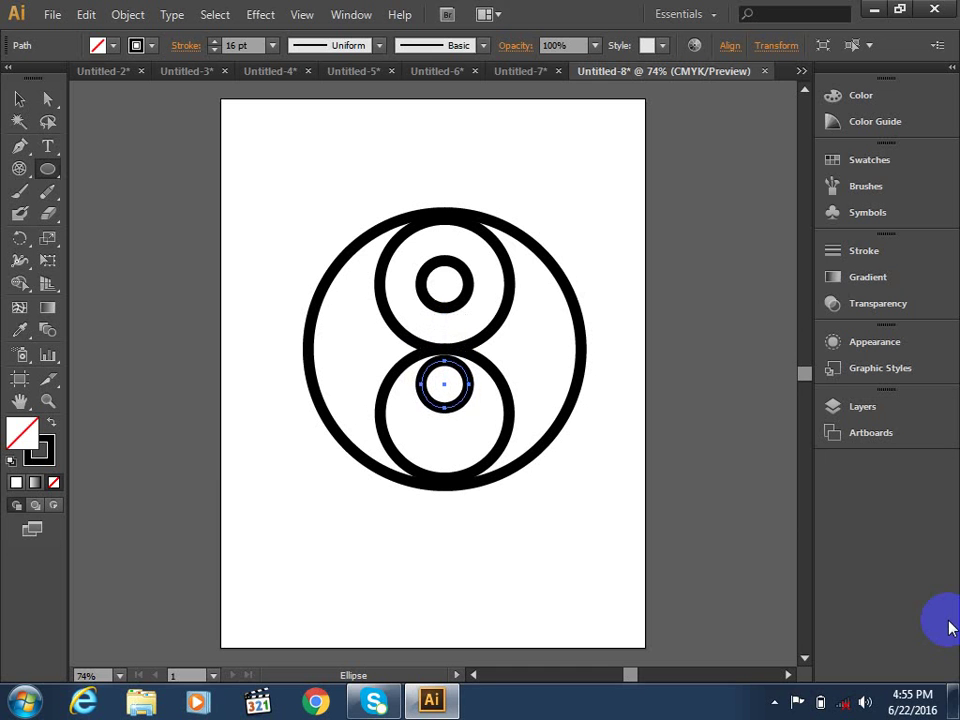
{"action": "key", "text": "Down"}
{"action": "key", "text": "Down"}
{"action": "key", "text": "Down"}
{"action": "key", "text": "Down"}
{"action": "key", "text": "Down"}
{"action": "key", "text": "Down"}
{"action": "key", "text": "Down"}
{"action": "key", "text": "Down"}
{"action": "key", "text": "Down"}
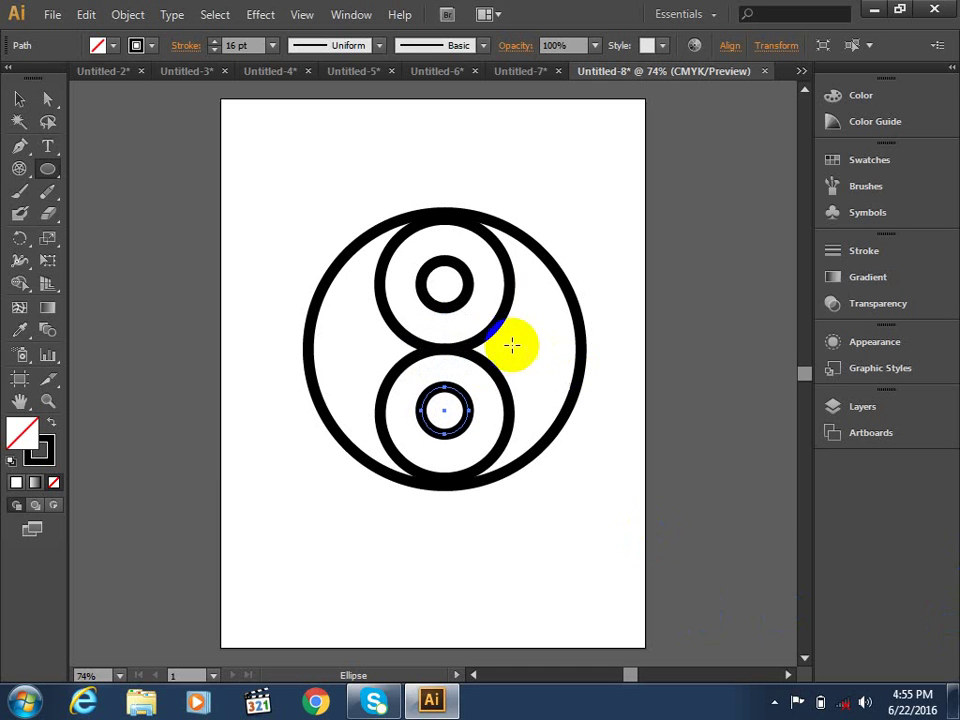
{"action": "left_click", "coordinate": [19, 98]}
{"action": "left_click_drag", "start_coordinate": [459, 408], "coordinate": [468, 420]}
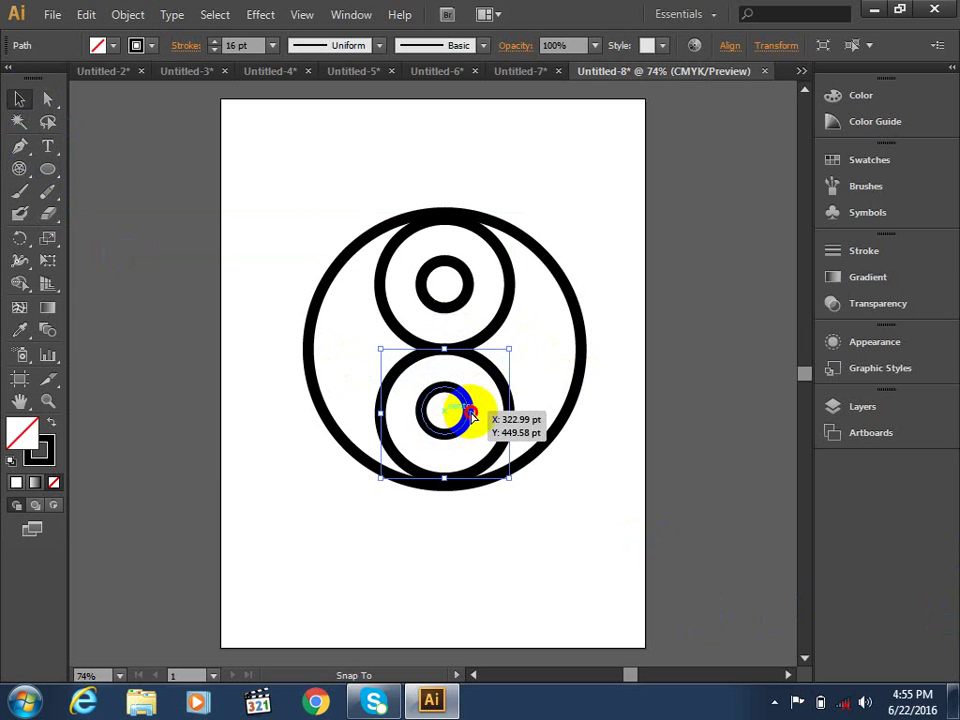
Centre the lower small ring in the bottom inner circle, mirroring the upper ring.
{"action": "left_click_drag", "start_coordinate": [468, 420], "coordinate": [462, 420]}
{"action": "left_click", "coordinate": [638, 430]}
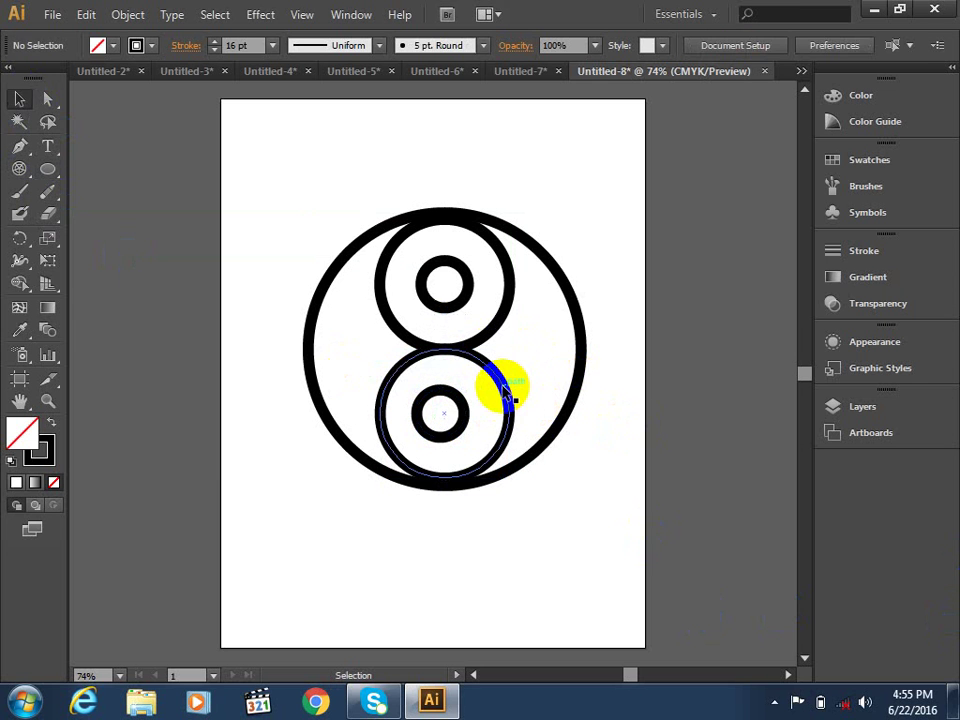
{"action": "left_click", "coordinate": [505, 390]}
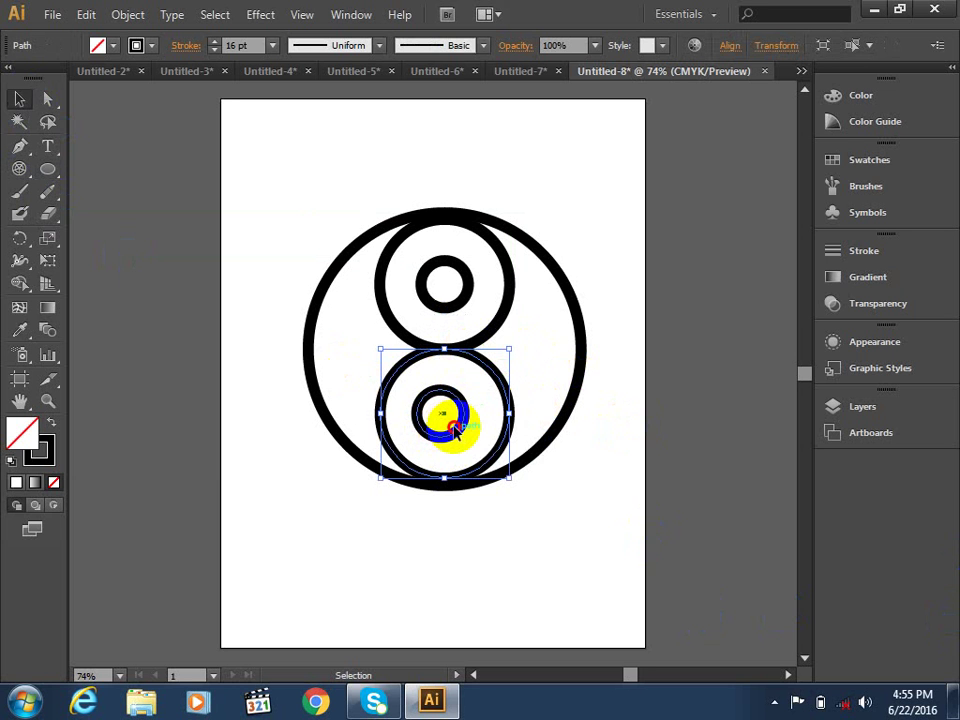
{"action": "left_click_drag", "start_coordinate": [455, 428], "coordinate": [462, 432]}
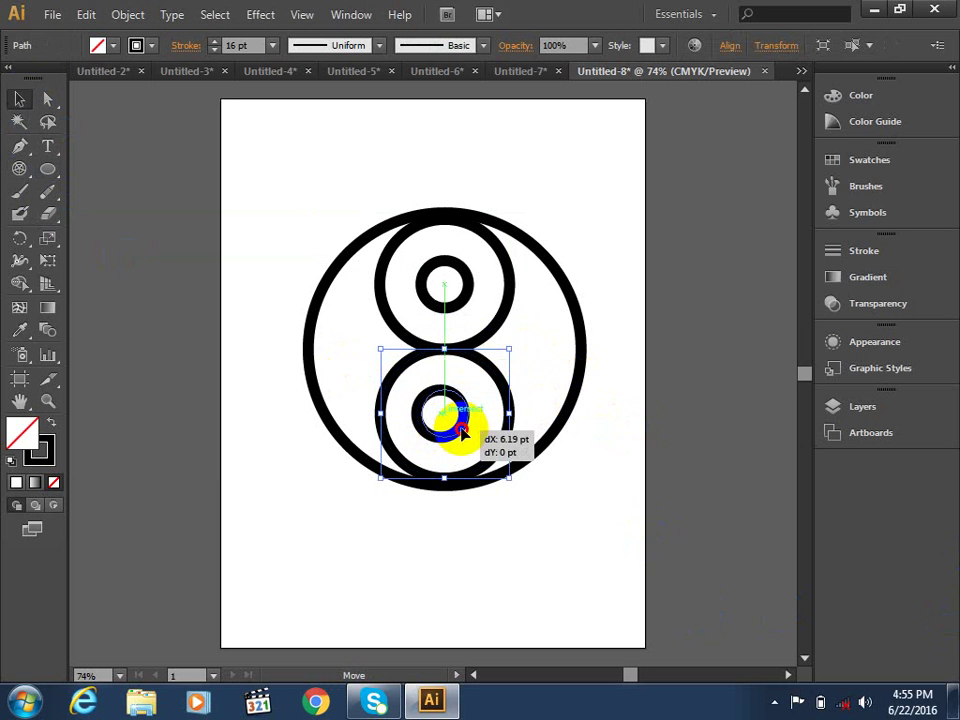
{"action": "mouse_move", "coordinate": [453, 428]}
{"action": "left_mouse_down"}
{"action": "mouse_move", "coordinate": [462, 432]}
{"action": "mouse_move", "coordinate": [454, 428]}
{"action": "left_mouse_up"}
{"action": "left_click", "coordinate": [437, 410]}
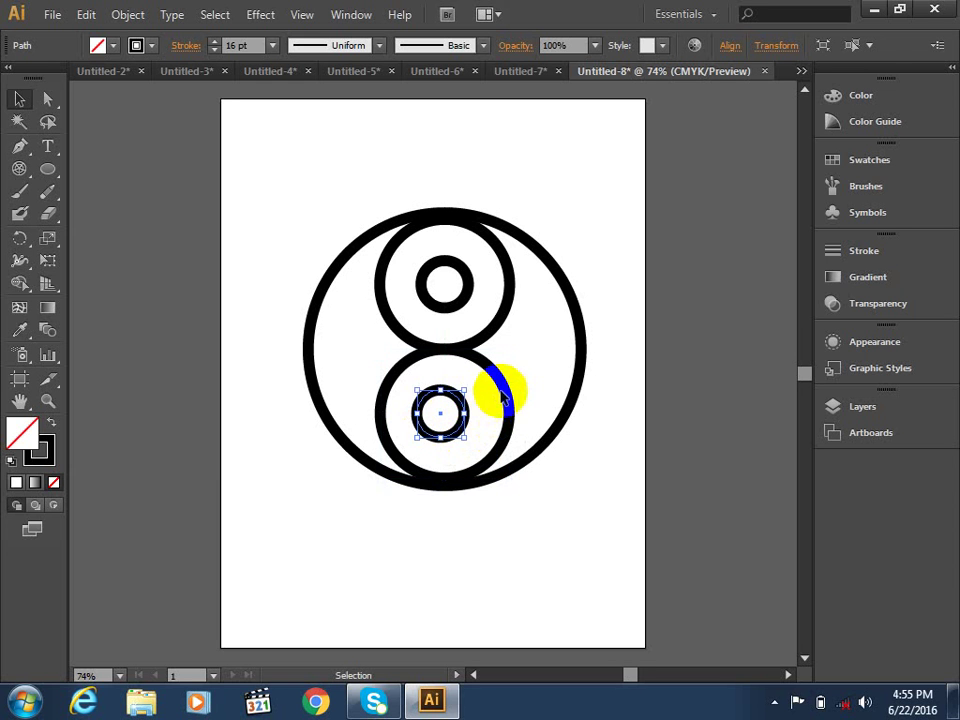
{"action": "left_click", "coordinate": [605, 391]}
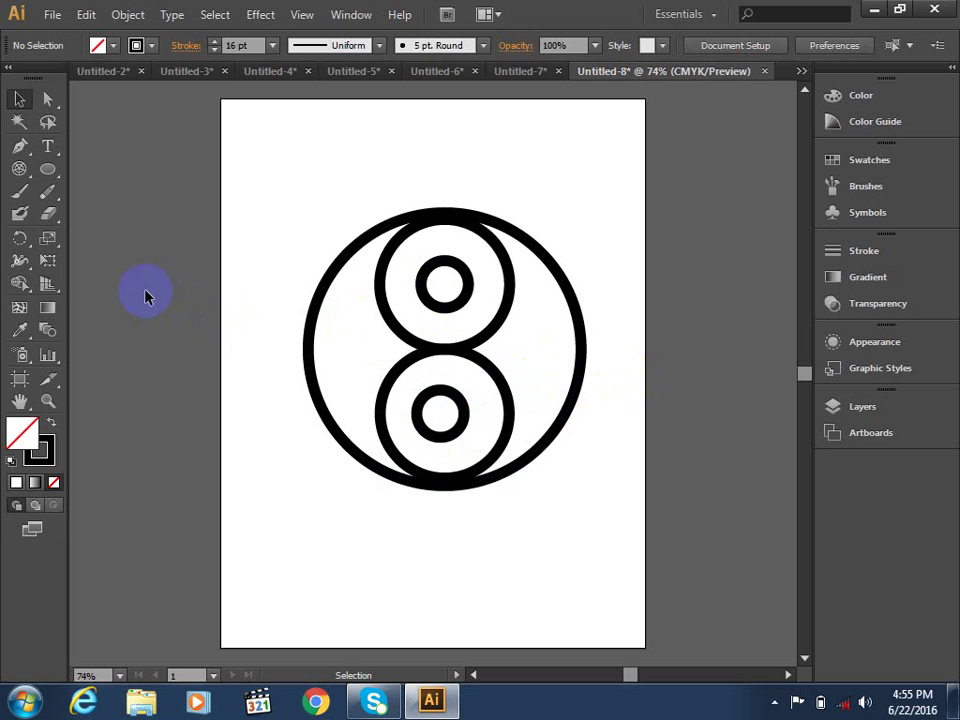
Select all the circle paths with the Shape Builder tool ready.
{"action": "left_click", "coordinate": [21, 285]}
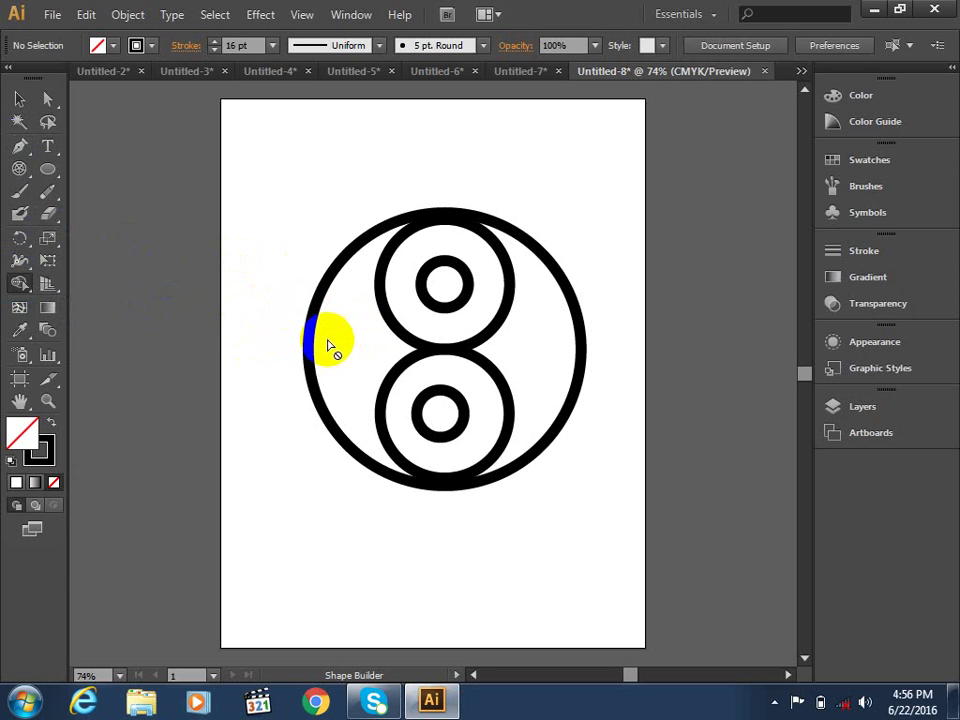
{"action": "left_click", "coordinate": [22, 288]}
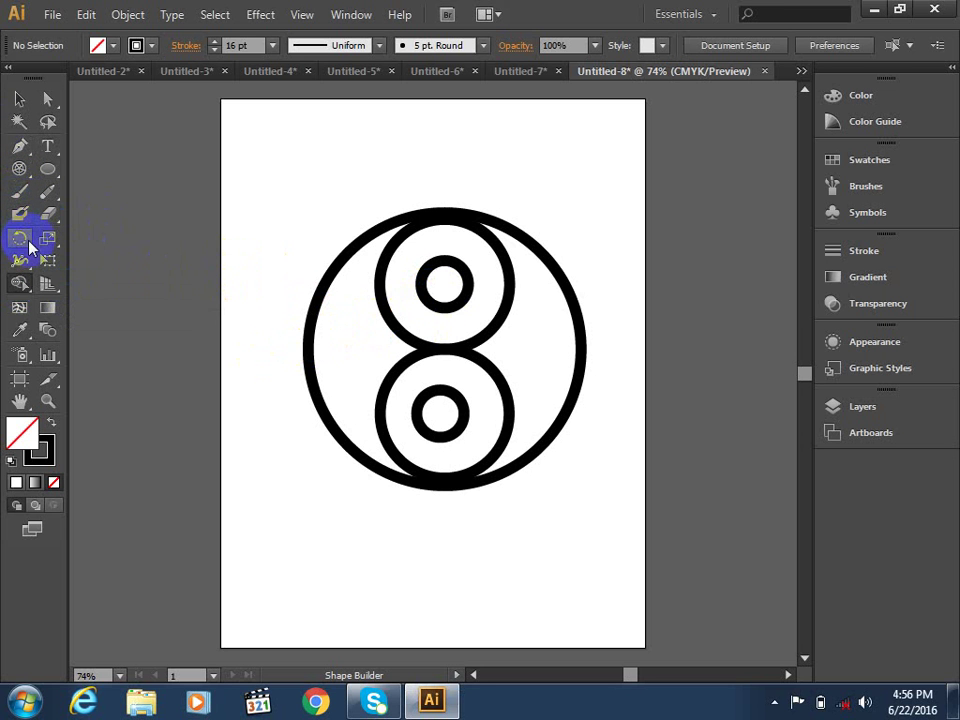
{"action": "left_click", "coordinate": [19, 260]}
{"action": "left_click", "coordinate": [347, 343]}
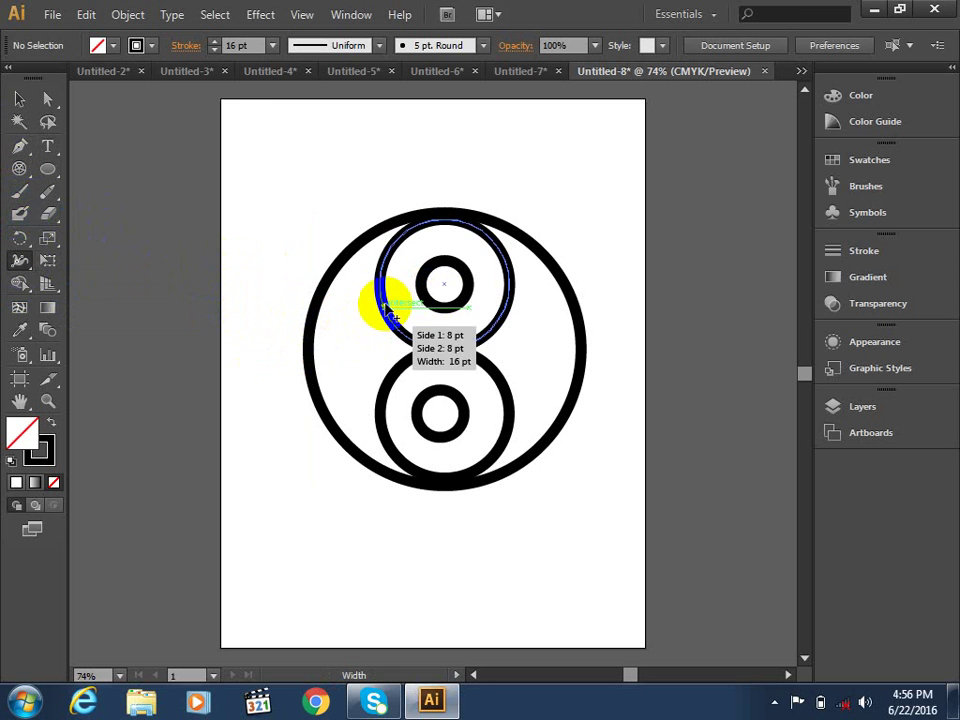
{"action": "left_click", "coordinate": [19, 283]}
{"action": "left_click", "coordinate": [19, 98]}
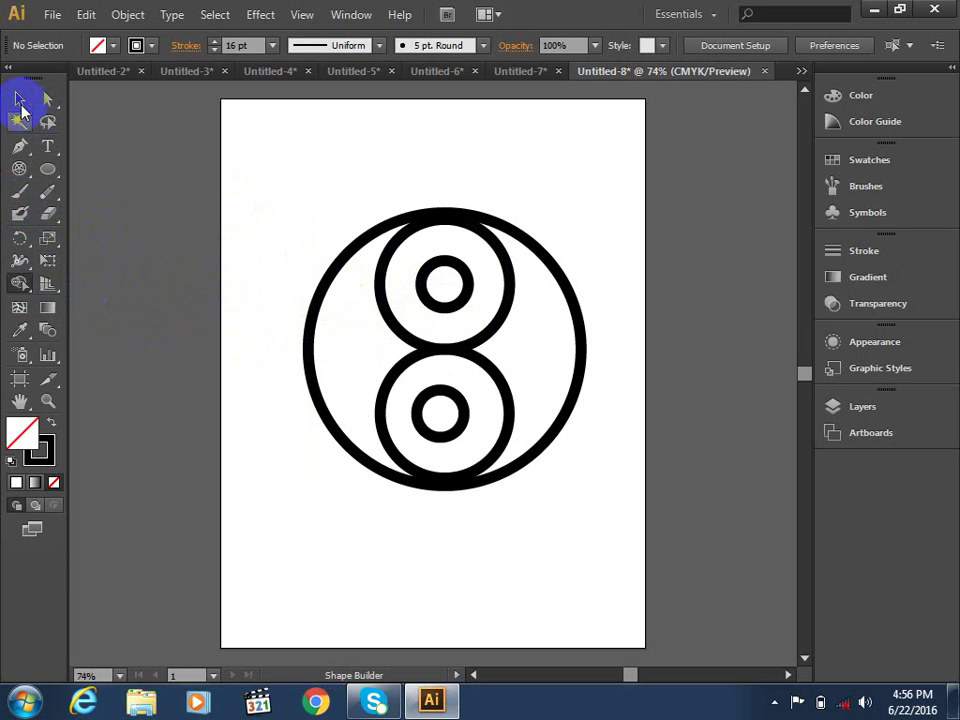
{"action": "left_click_drag", "start_coordinate": [231, 184], "coordinate": [645, 499]}
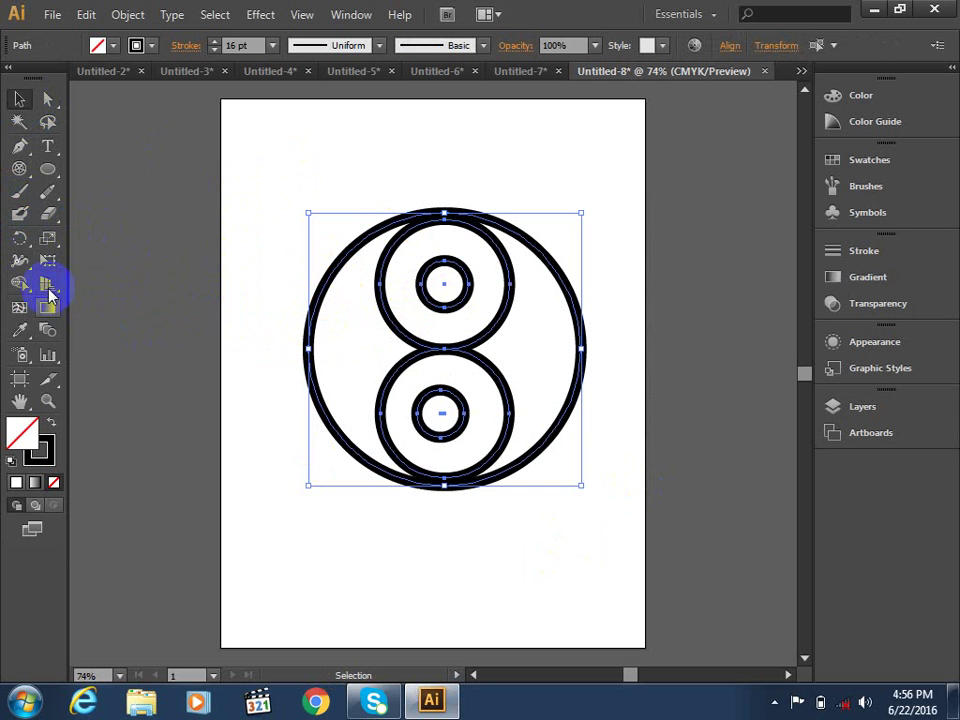
{"action": "left_click", "coordinate": [19, 283]}
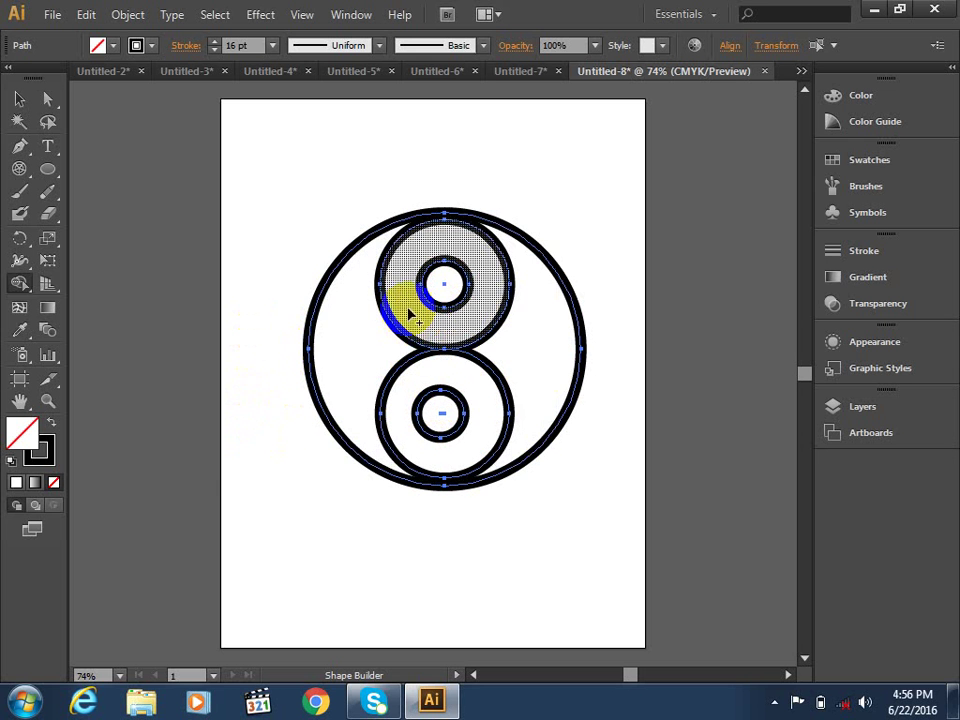
Try merging the upper and lower ring areas into the outer region, undoing both.
{"action": "left_click", "coordinate": [397, 306]}
{"action": "left_click_drag", "start_coordinate": [398, 312], "coordinate": [364, 338]}
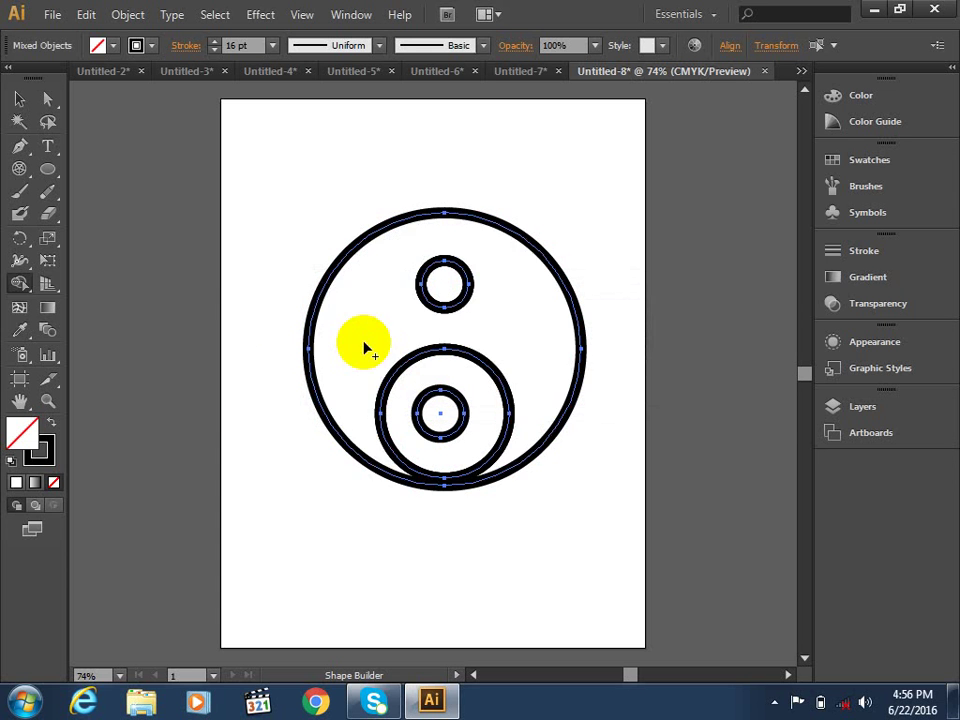
{"action": "key", "text": "ctrl+z"}
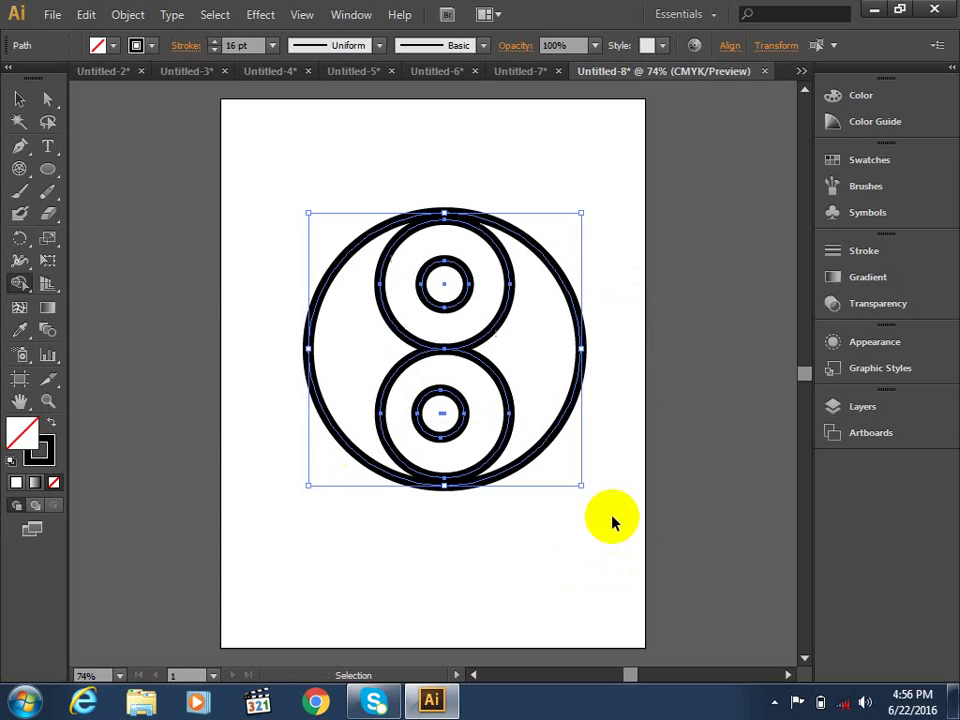
{"action": "left_click_drag", "start_coordinate": [489, 403], "coordinate": [518, 380]}
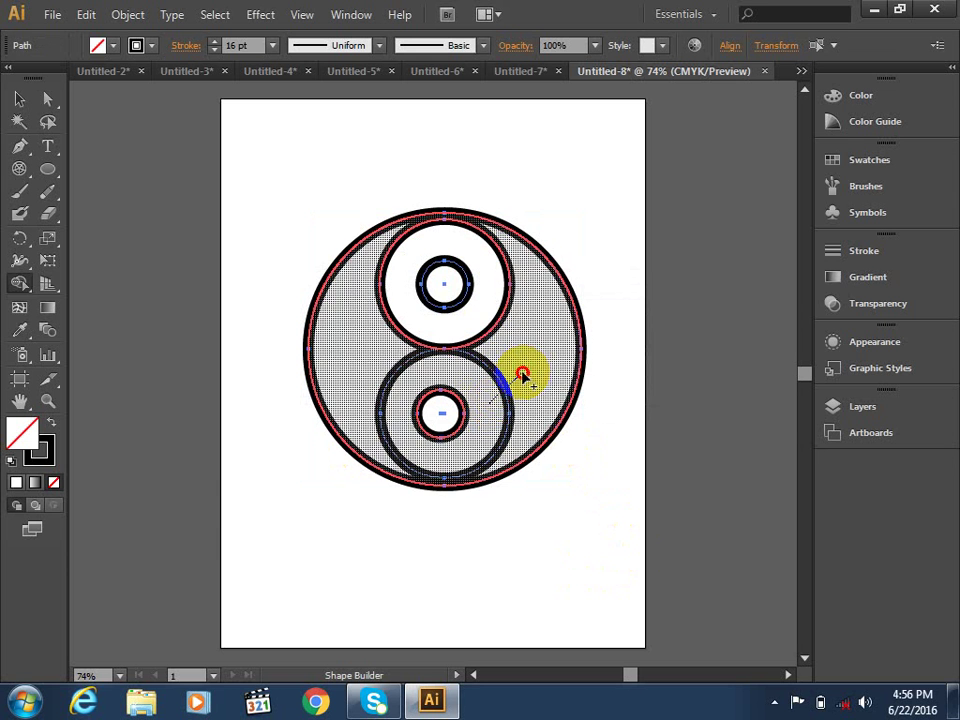
{"action": "key", "text": "ctrl+z"}
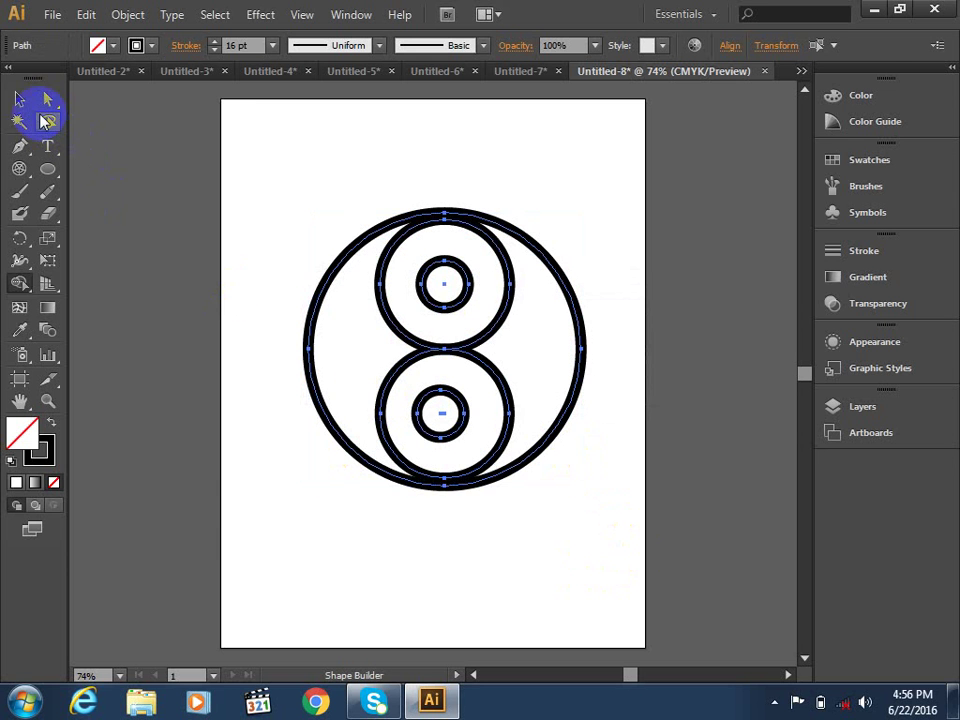
Reselect the whole ring artwork for another Shape Builder attempt.
{"action": "left_click", "coordinate": [19, 99]}
{"action": "left_click", "coordinate": [252, 388]}
{"action": "left_click", "coordinate": [20, 243]}
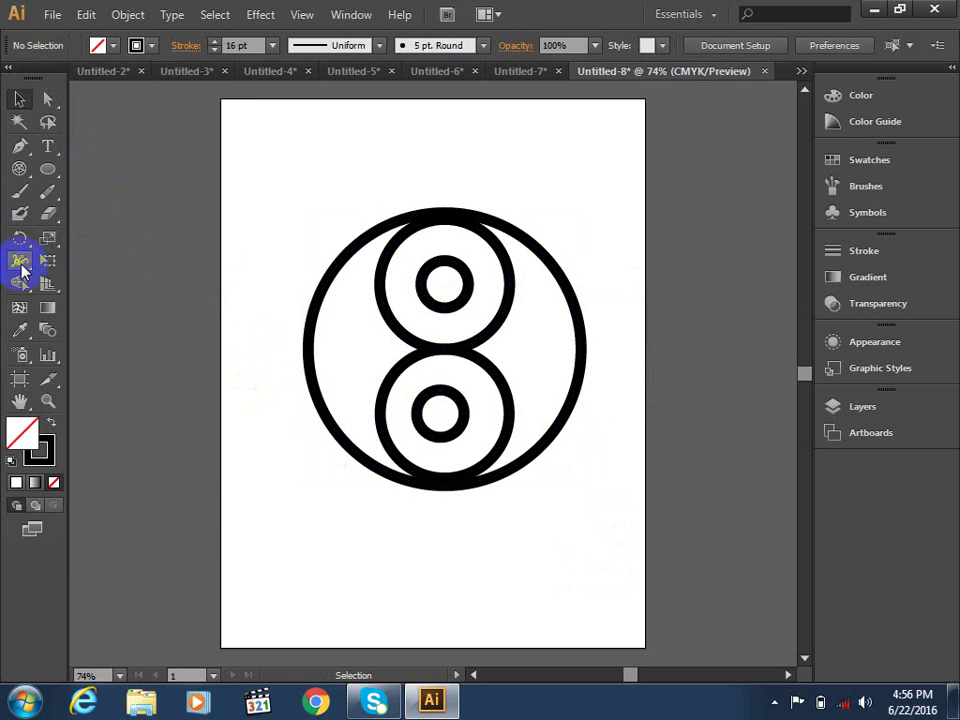
{"action": "left_click", "coordinate": [20, 262]}
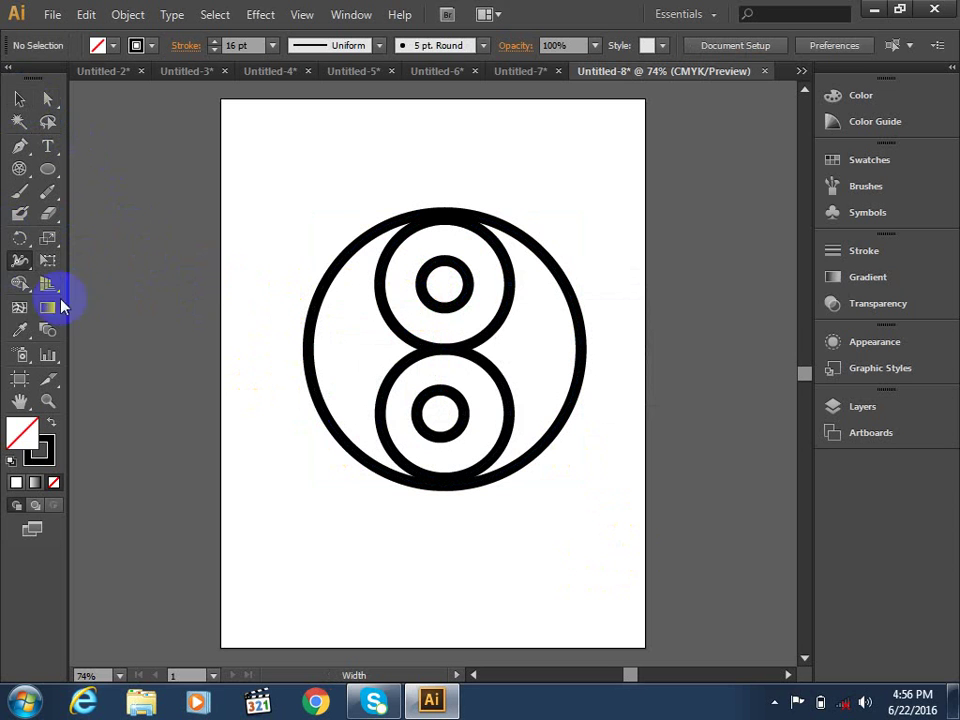
{"action": "left_click", "coordinate": [19, 283]}
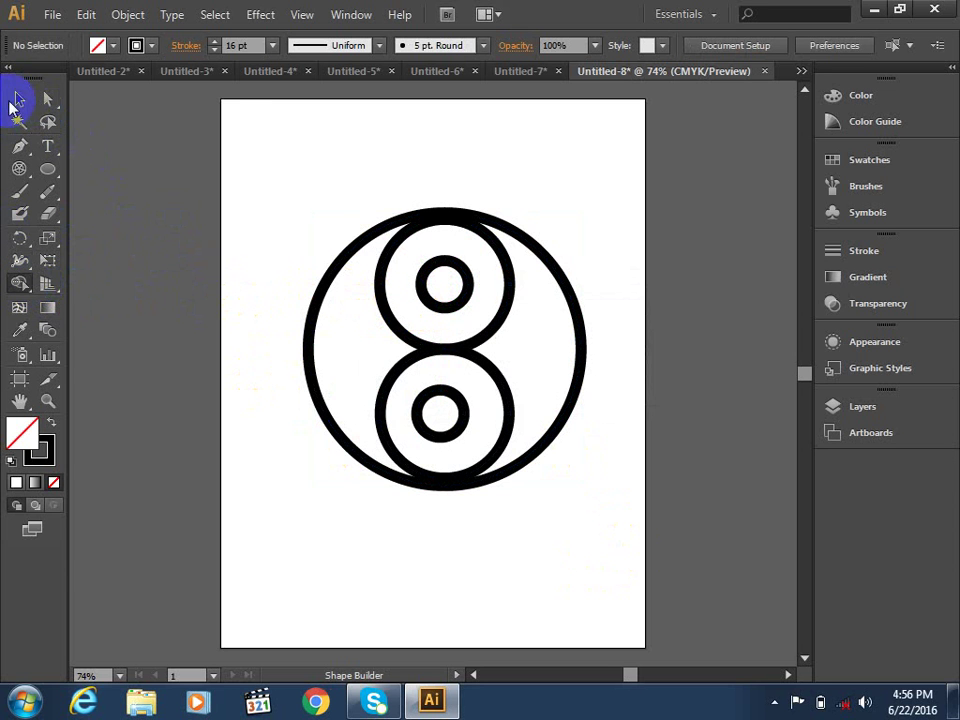
{"action": "left_click", "coordinate": [19, 99]}
{"action": "left_click_drag", "start_coordinate": [240, 147], "coordinate": [565, 532]}
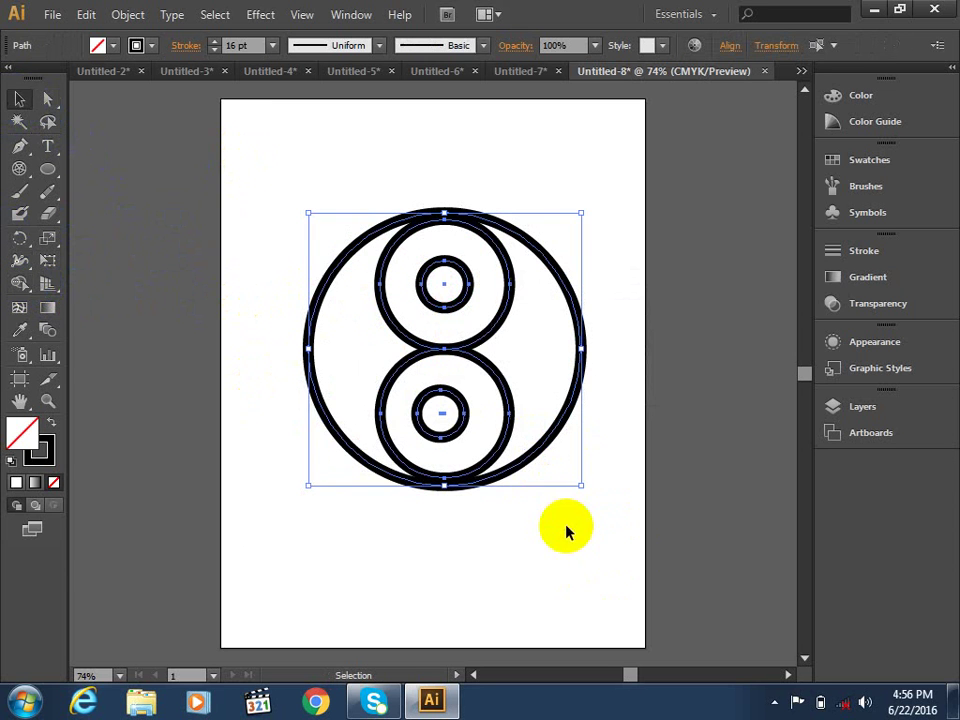
{"action": "left_click", "coordinate": [19, 283]}
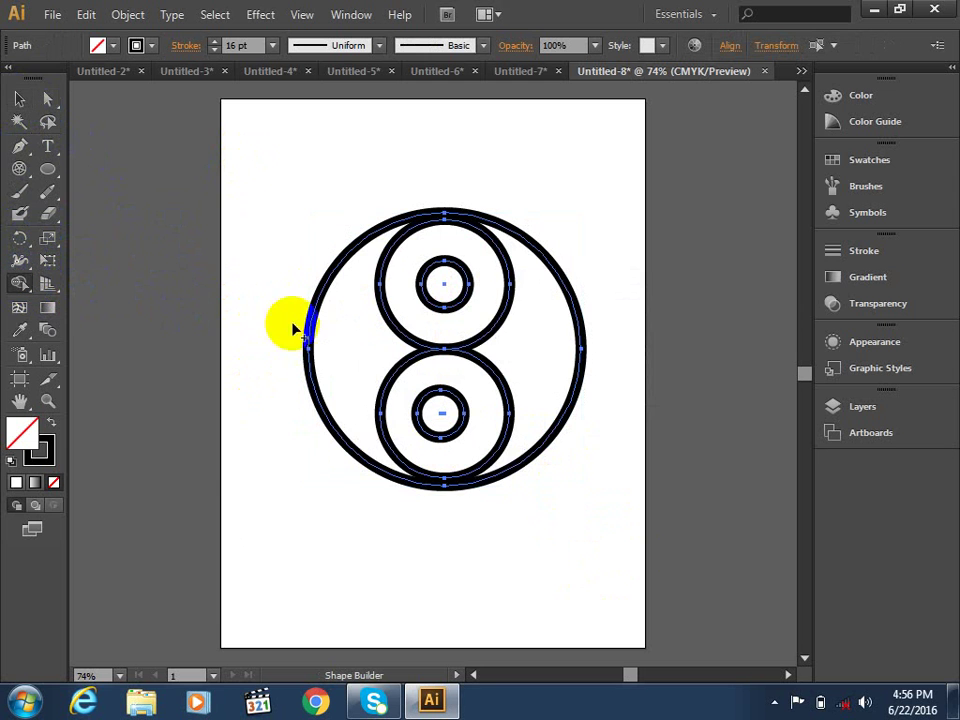
Try three more Shape Builder merges on the upper and outer regions, undoing each.
{"action": "left_click_drag", "start_coordinate": [380, 332], "coordinate": [390, 320]}
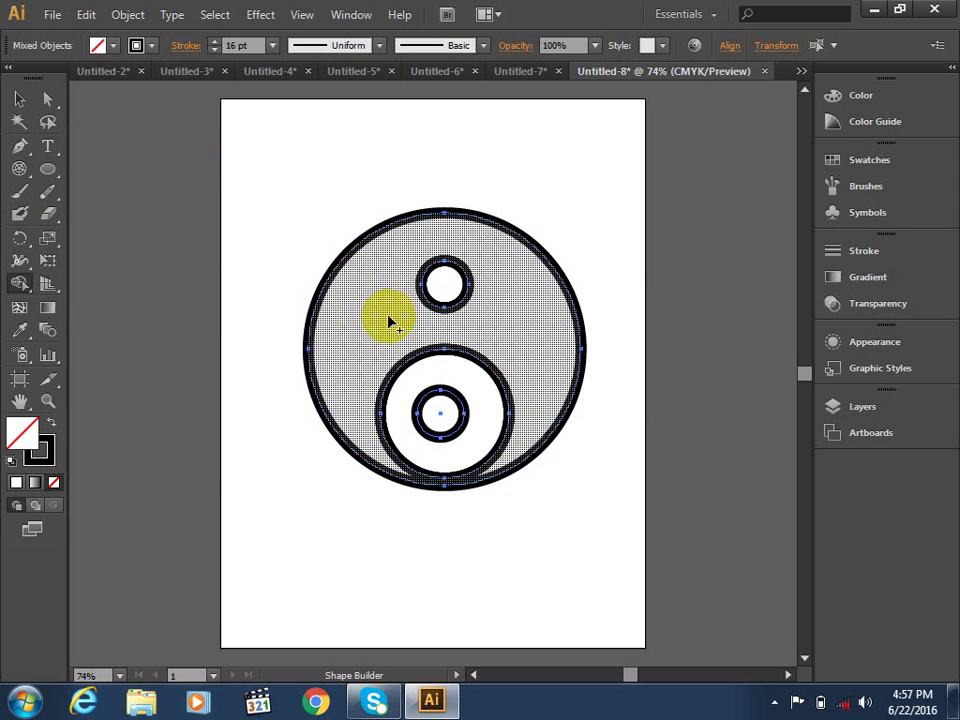
{"action": "key", "text": "ctrl+z"}
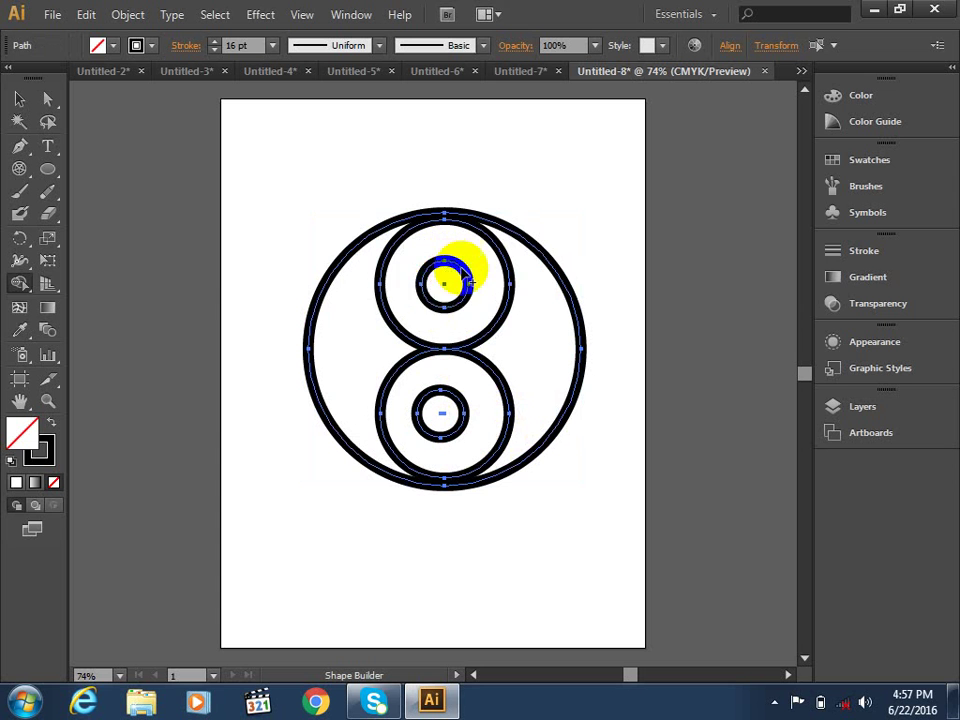
{"action": "left_click_drag", "start_coordinate": [443, 280], "coordinate": [477, 340]}
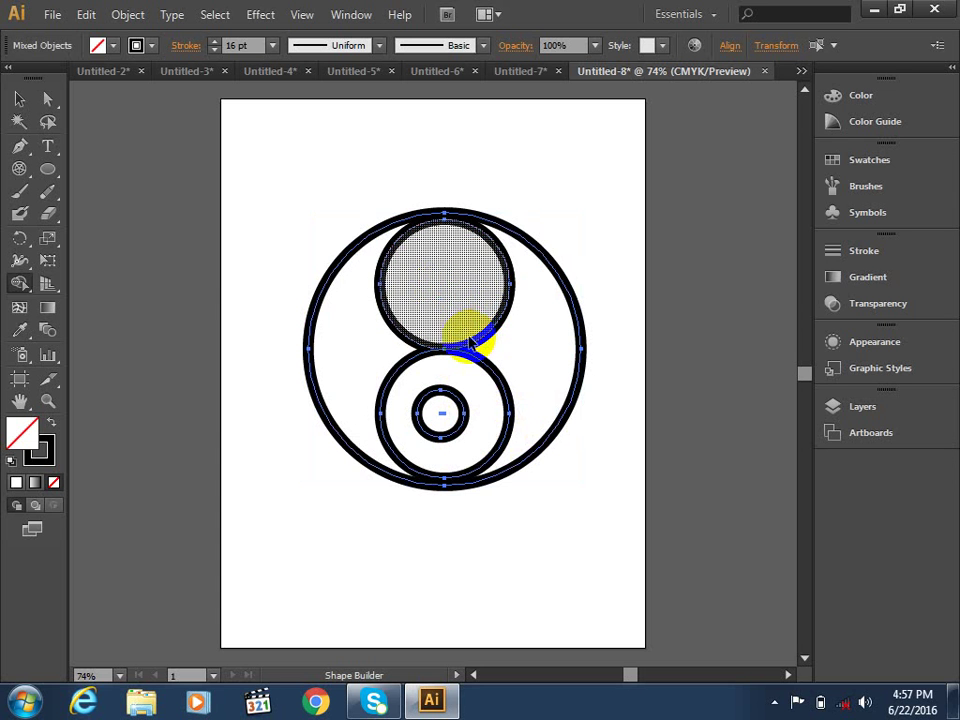
{"action": "key", "text": "ctrl+z"}
{"action": "left_click_drag", "start_coordinate": [488, 306], "coordinate": [521, 333]}
{"action": "key", "text": "ctrl+z"}
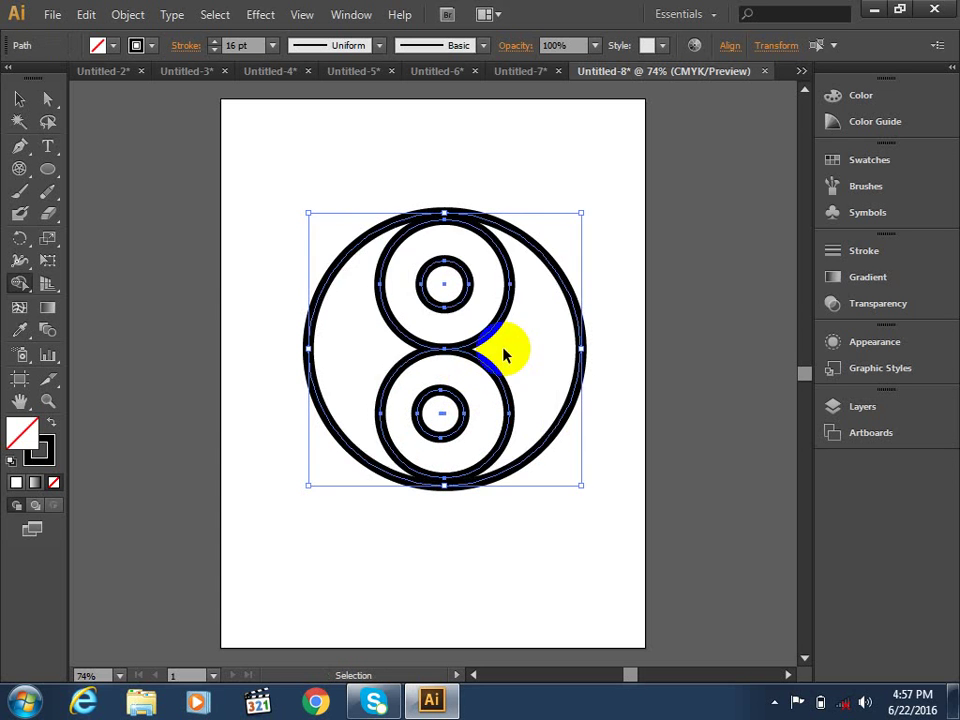
Reselect all circles and merge the upper circle's ring area into the outer region.
{"action": "left_click", "coordinate": [15, 98]}
{"action": "left_click", "coordinate": [382, 325]}
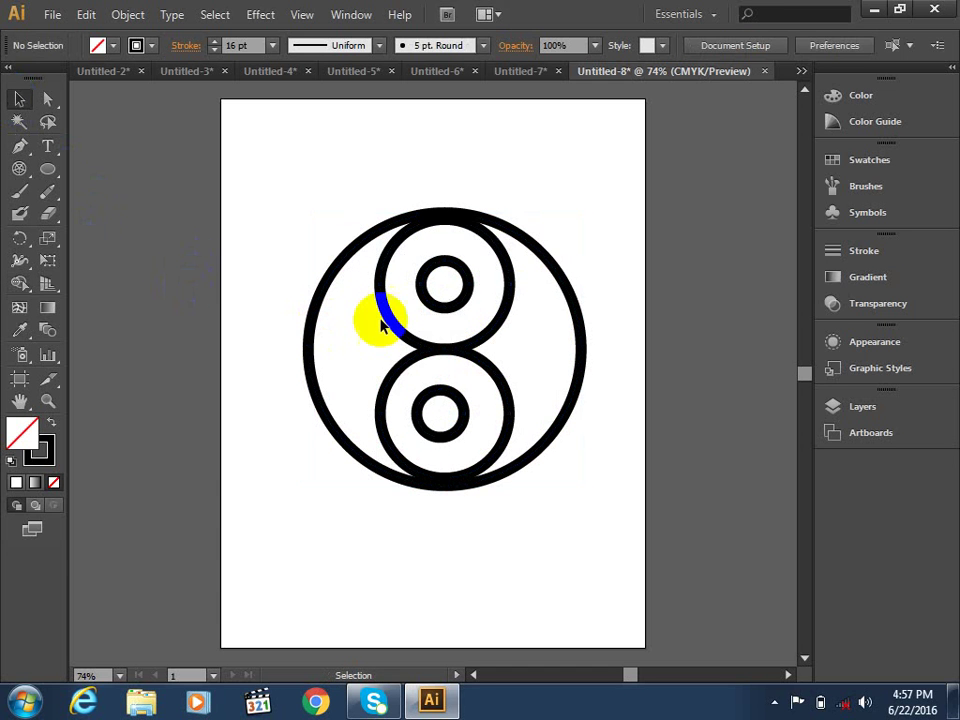
{"action": "left_click", "coordinate": [418, 372]}
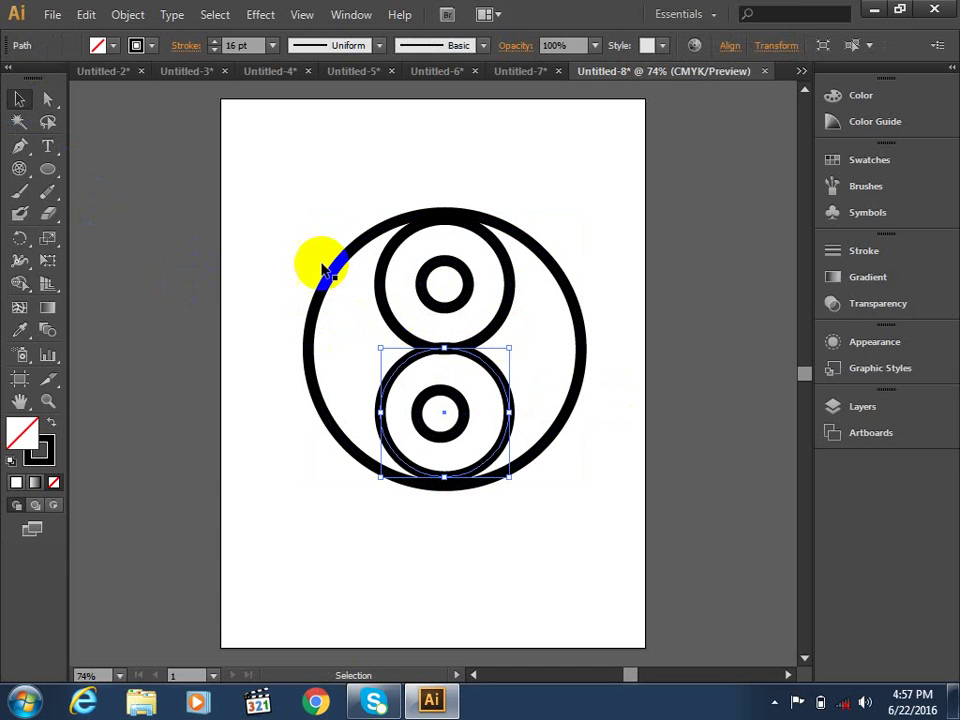
{"action": "left_click_drag", "start_coordinate": [264, 150], "coordinate": [621, 534]}
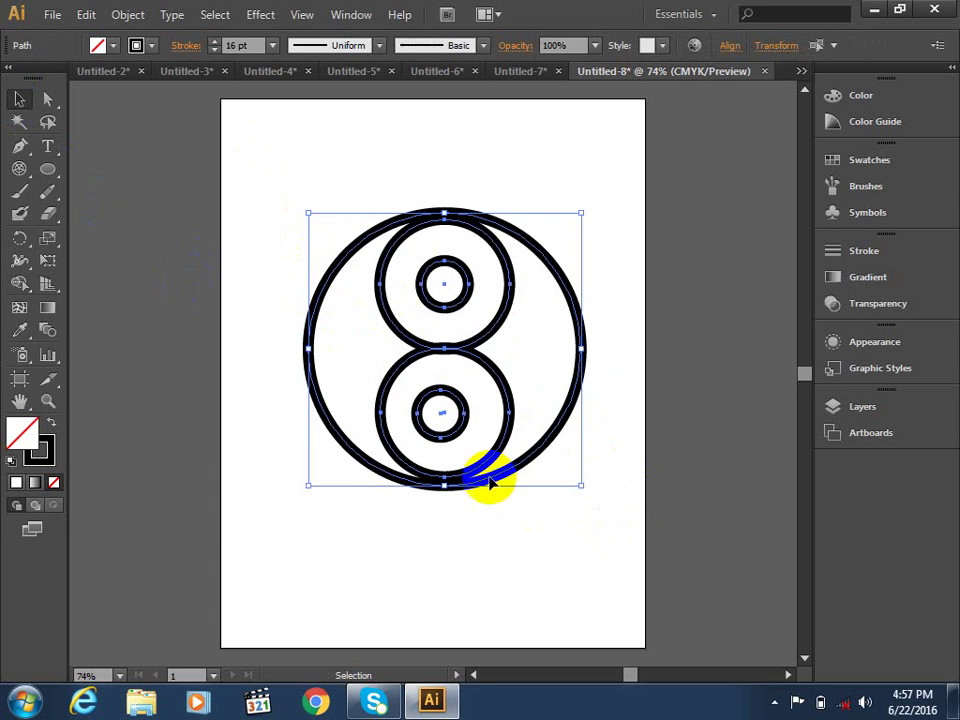
{"action": "left_click", "coordinate": [19, 283]}
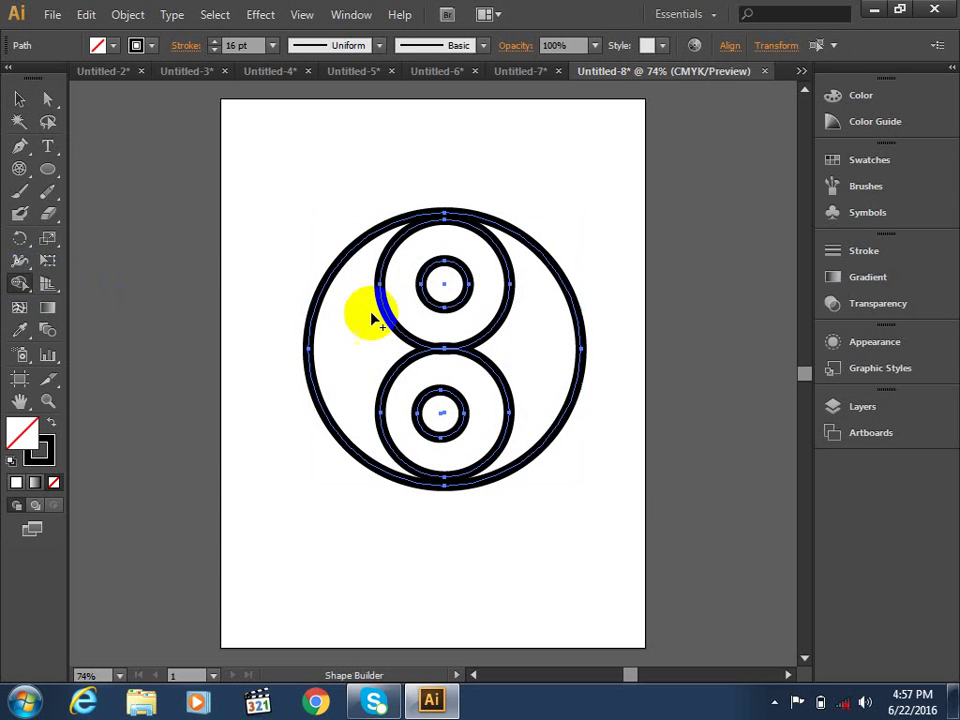
{"action": "left_click_drag", "start_coordinate": [463, 324], "coordinate": [525, 360]}
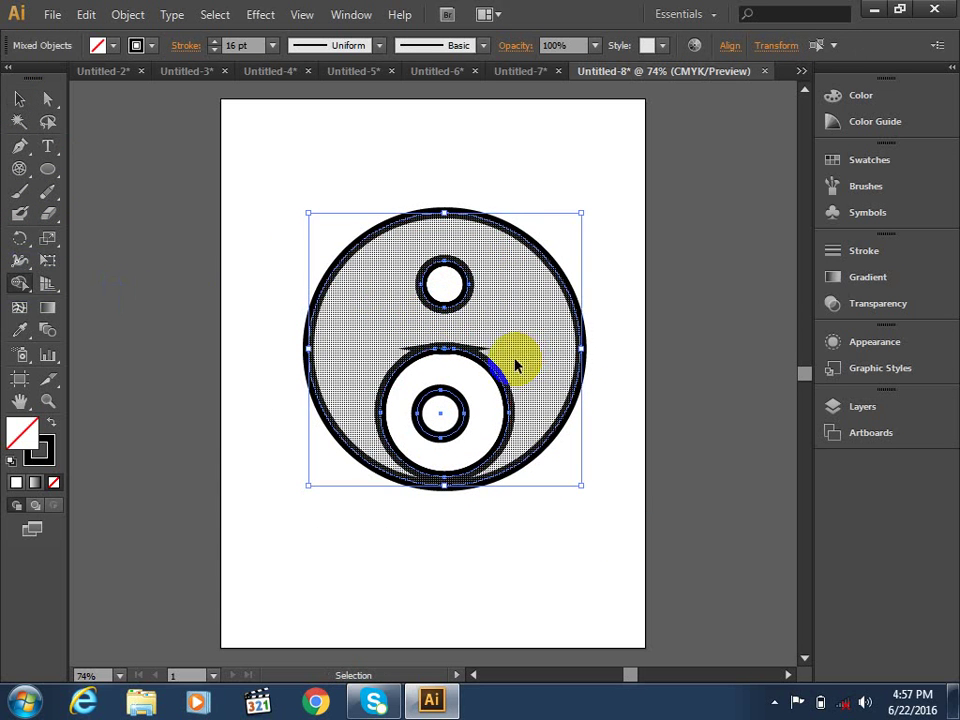
Nudge the lower inner circle down against the large circle's bottom edge.
{"action": "left_click", "coordinate": [19, 98]}
{"action": "left_click", "coordinate": [365, 382]}
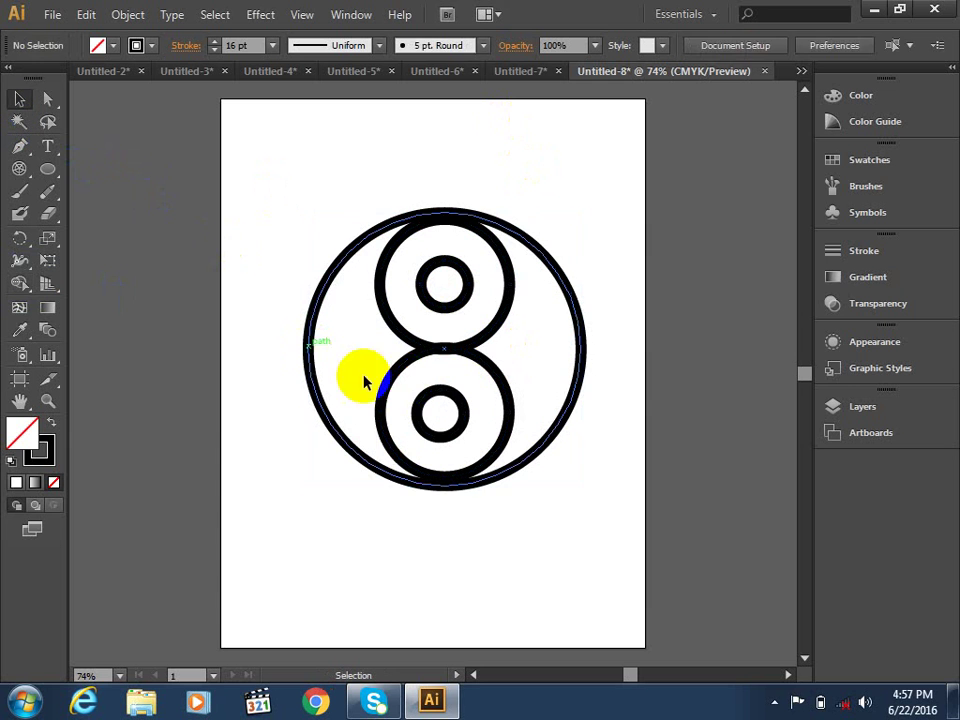
{"action": "left_click", "coordinate": [398, 378]}
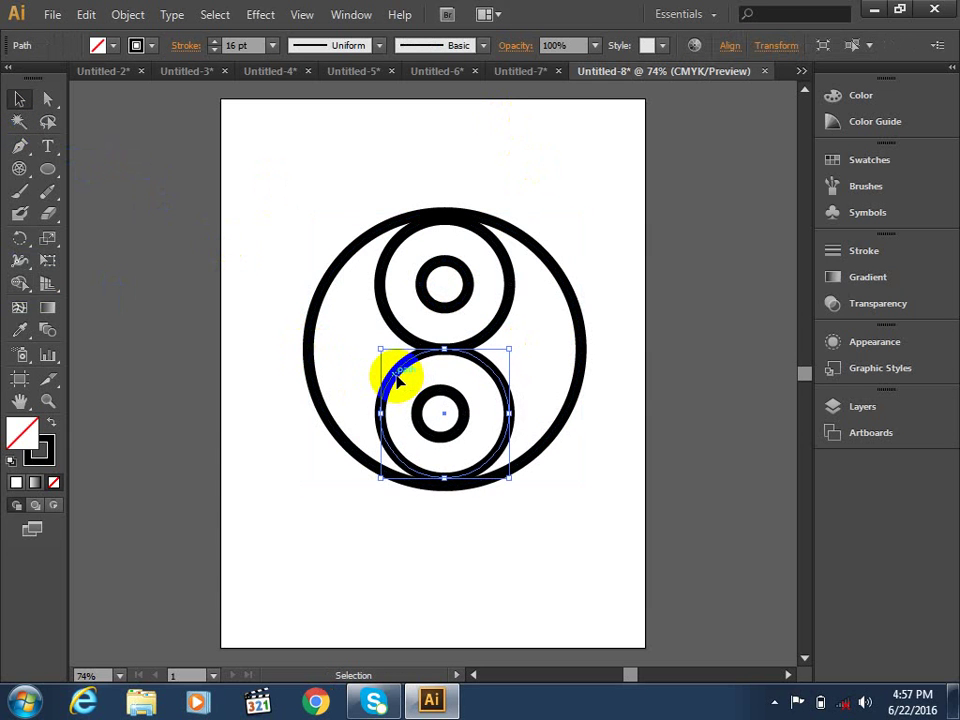
{"action": "key", "text": "Down"}
{"action": "key", "text": "Down"}
{"action": "key", "text": "Down"}
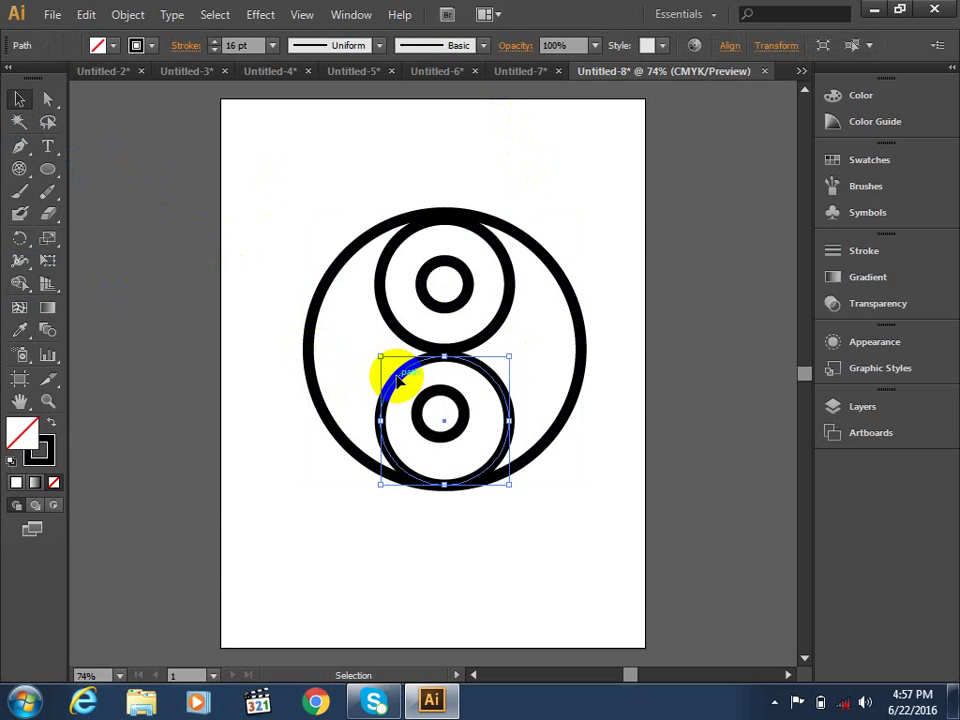
{"action": "key", "text": "ctrl+shift+a"}
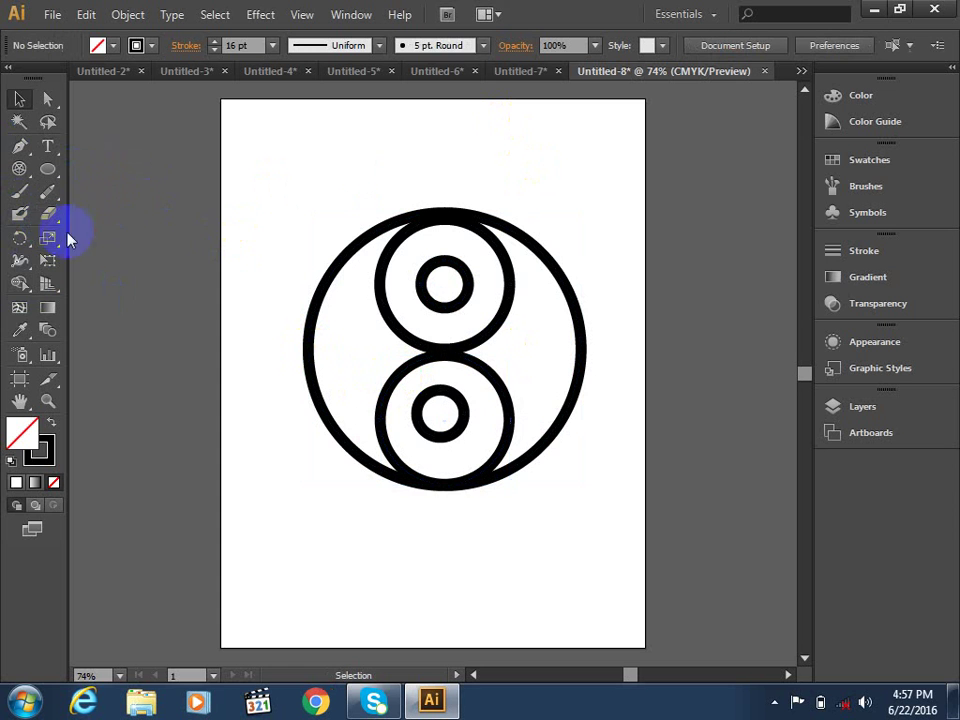
Merge the upper-left regions and the upper ring pieces with Shape Builder.
{"action": "left_click", "coordinate": [19, 283]}
{"action": "left_click_drag", "start_coordinate": [332, 322], "coordinate": [410, 313]}
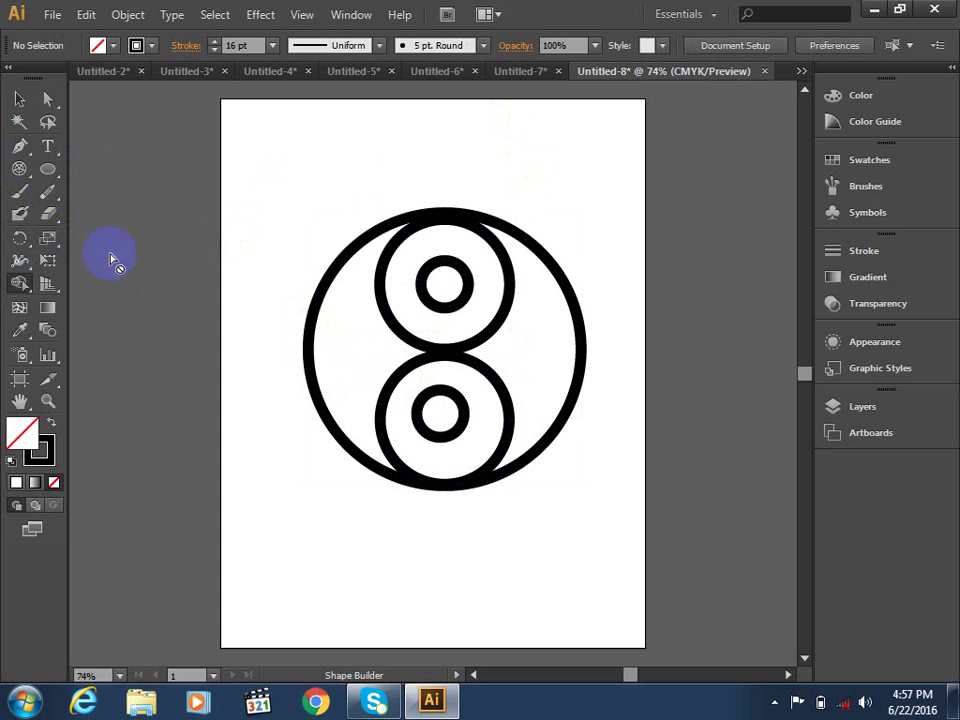
{"action": "left_click", "coordinate": [19, 98]}
{"action": "left_click_drag", "start_coordinate": [274, 175], "coordinate": [681, 569]}
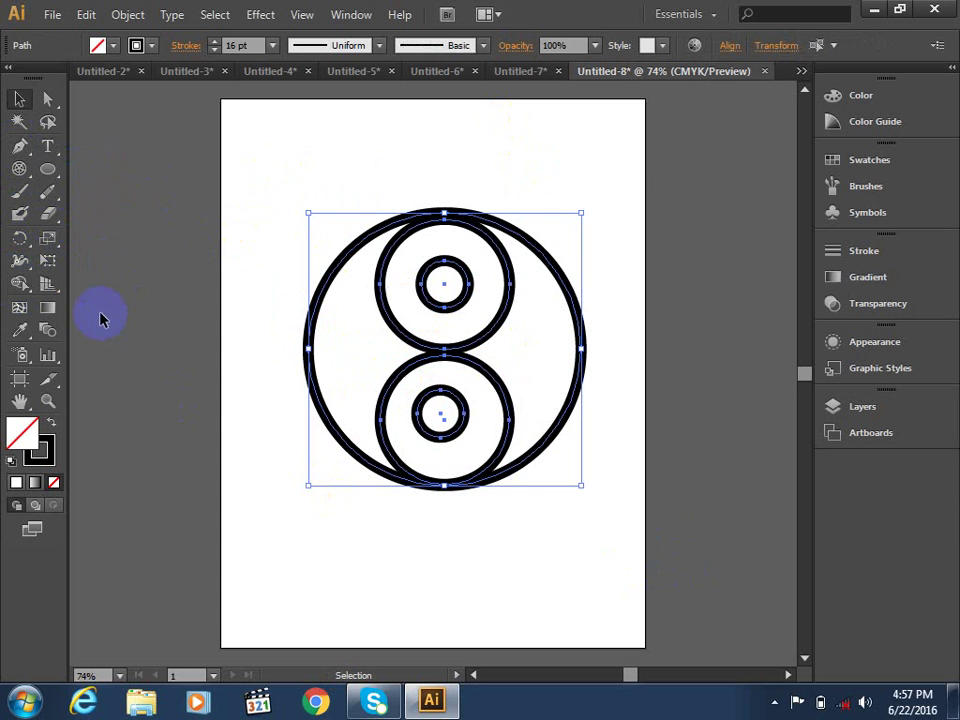
{"action": "left_click", "coordinate": [19, 283]}
{"action": "mouse_move", "coordinate": [385, 295]}
{"action": "left_mouse_down"}
{"action": "mouse_move", "coordinate": [403, 302]}
{"action": "mouse_move", "coordinate": [366, 350]}
{"action": "mouse_move", "coordinate": [381, 289]}
{"action": "left_mouse_up"}
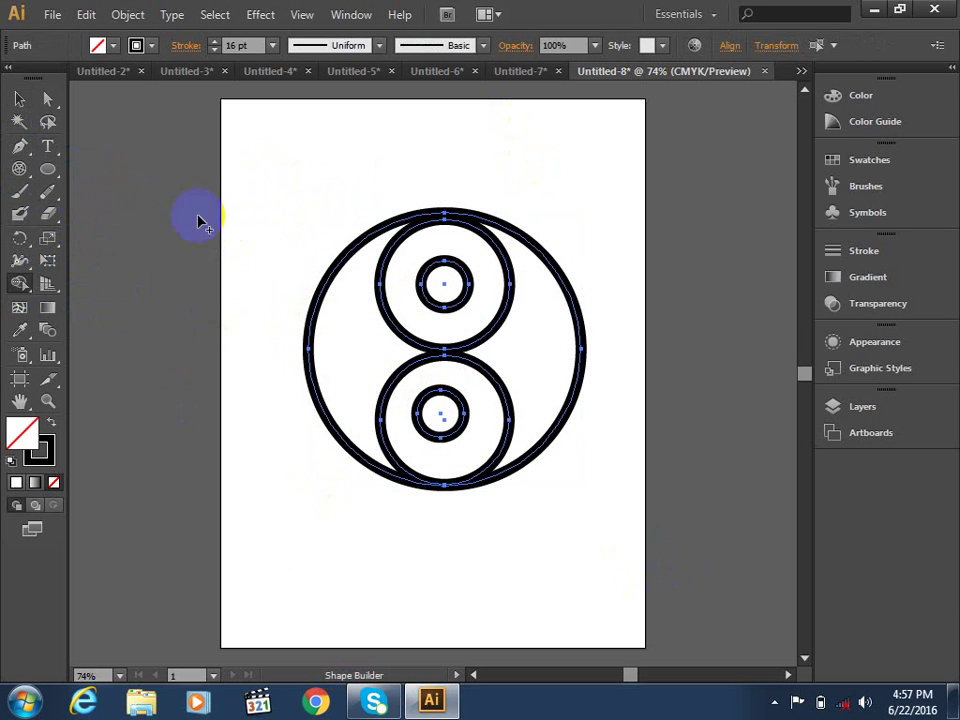
{"action": "left_click", "coordinate": [20, 100]}
Rotate the ring design 90° so the eyes sit side by side, and move it up-left.
{"action": "left_click", "coordinate": [133, 229]}
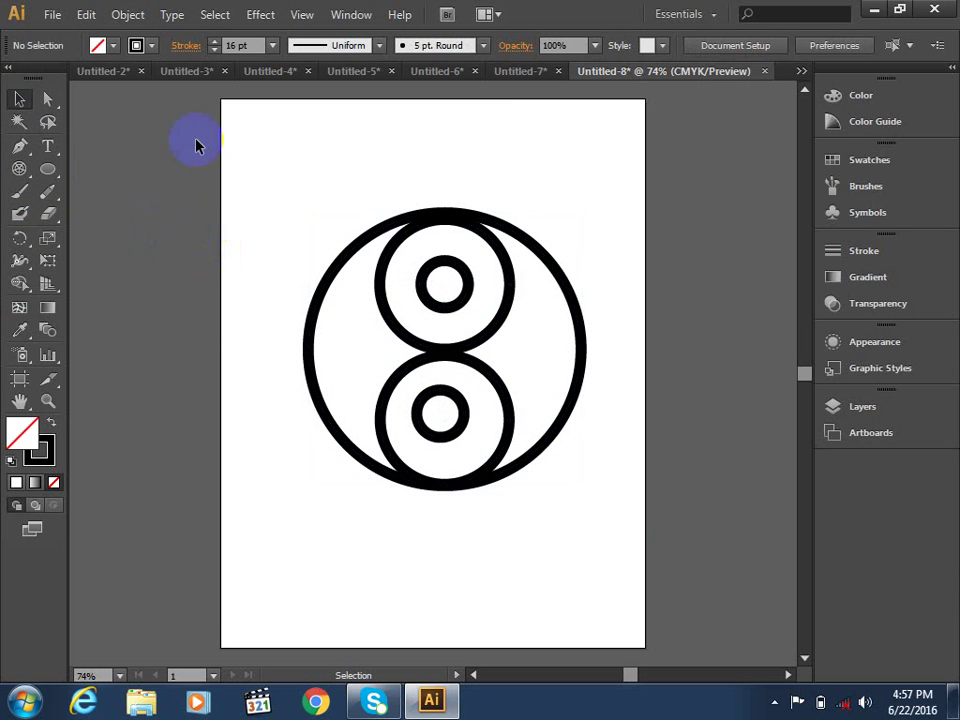
{"action": "left_click_drag", "start_coordinate": [202, 136], "coordinate": [671, 598]}
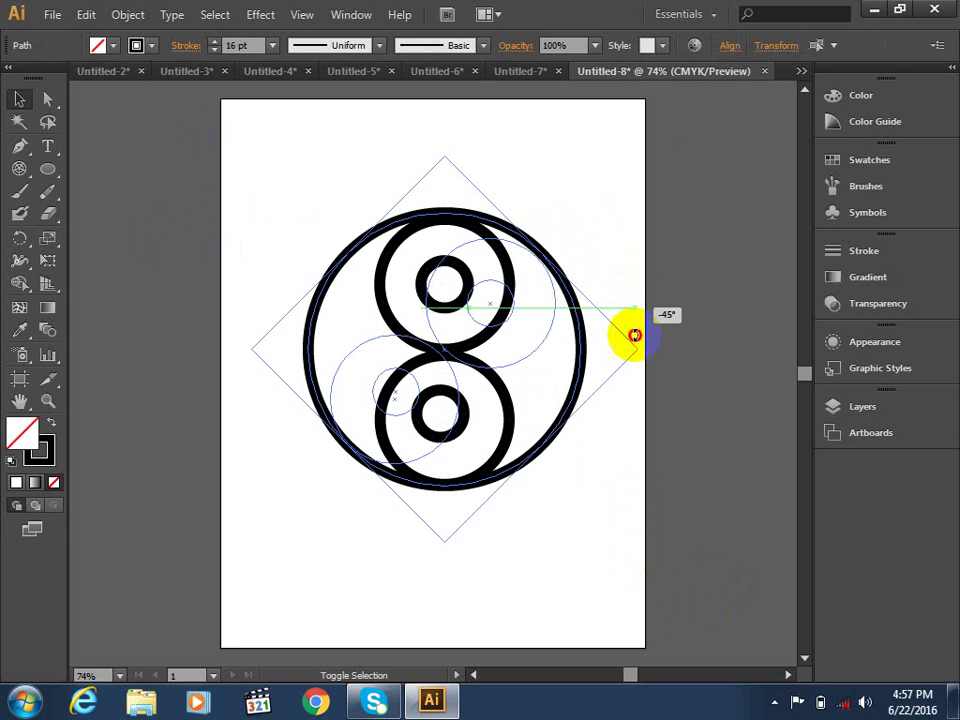
{"action": "left_click_drag", "start_coordinate": [589, 208], "coordinate": [591, 493]}
{"action": "left_click", "coordinate": [487, 537]}
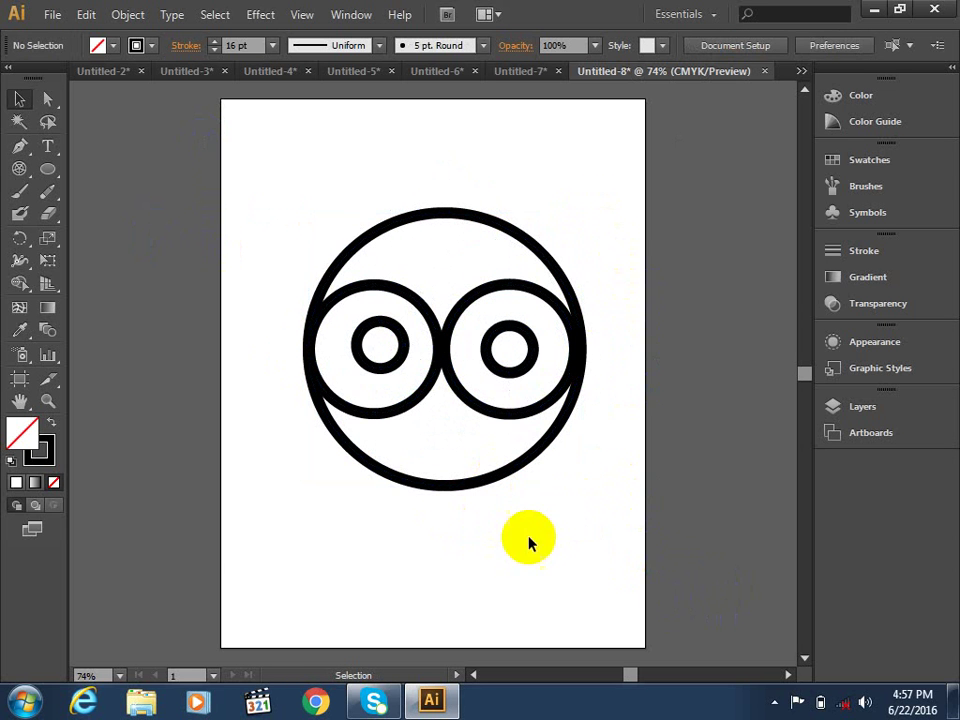
{"action": "left_click_drag", "start_coordinate": [578, 552], "coordinate": [237, 148]}
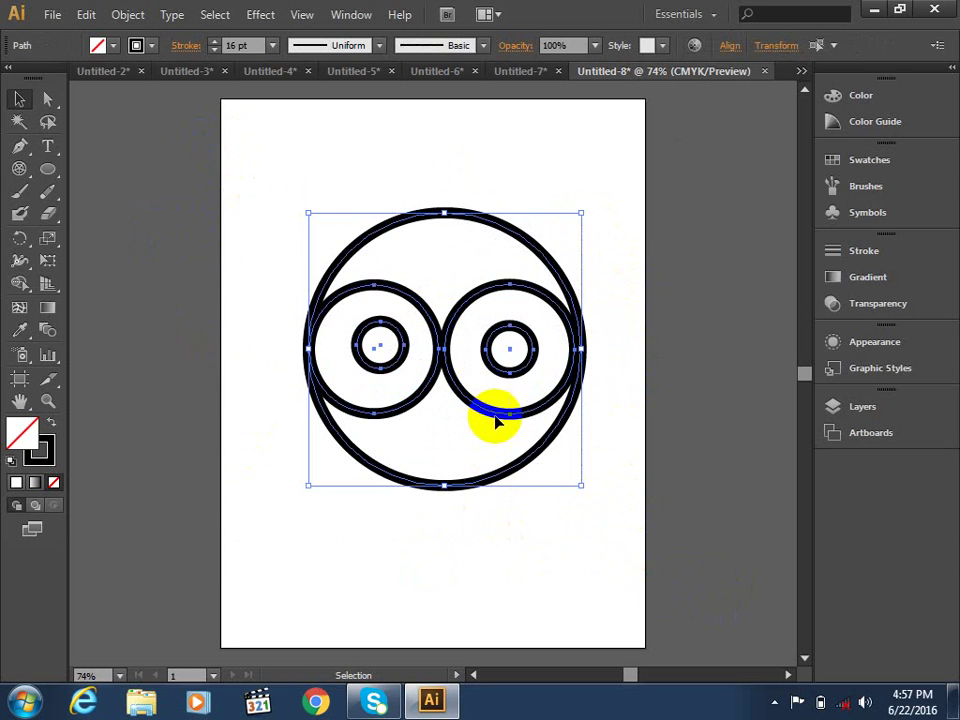
{"action": "mouse_move", "coordinate": [468, 383]}
{"action": "left_mouse_down"}
{"action": "mouse_move", "coordinate": [456, 362]}
{"action": "mouse_move", "coordinate": [502, 427]}
{"action": "left_mouse_up"}
{"action": "key", "text": "a"}
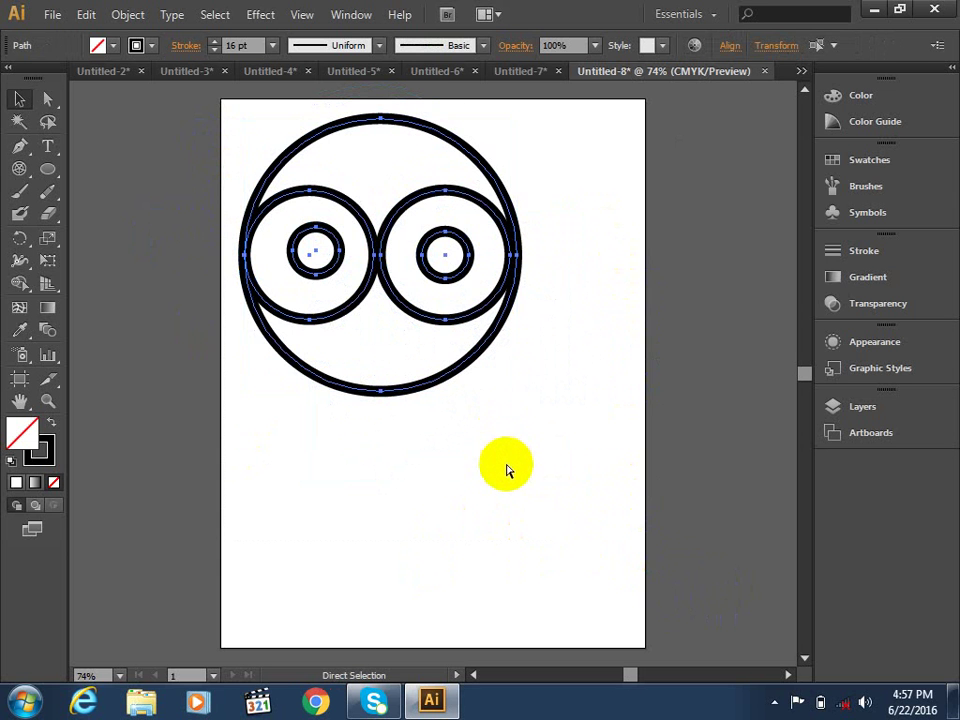
{"action": "key", "text": "v"}
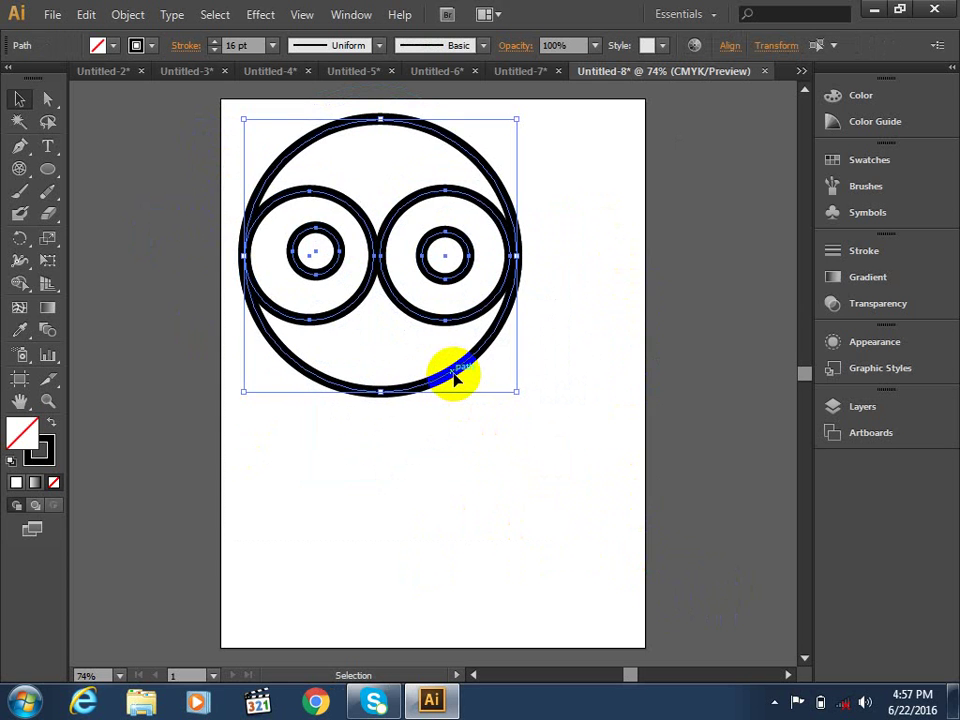
Duplicate the design downward and position the copy overlapping the original's lower half.
{"action": "key", "text": "alt+shift+Down"}
{"action": "key", "text": "alt+shift+Down"}
{"action": "key", "text": "alt+shift+Down"}
{"action": "key", "text": "alt+shift+Down"}
{"action": "key", "text": "shift+Down"}
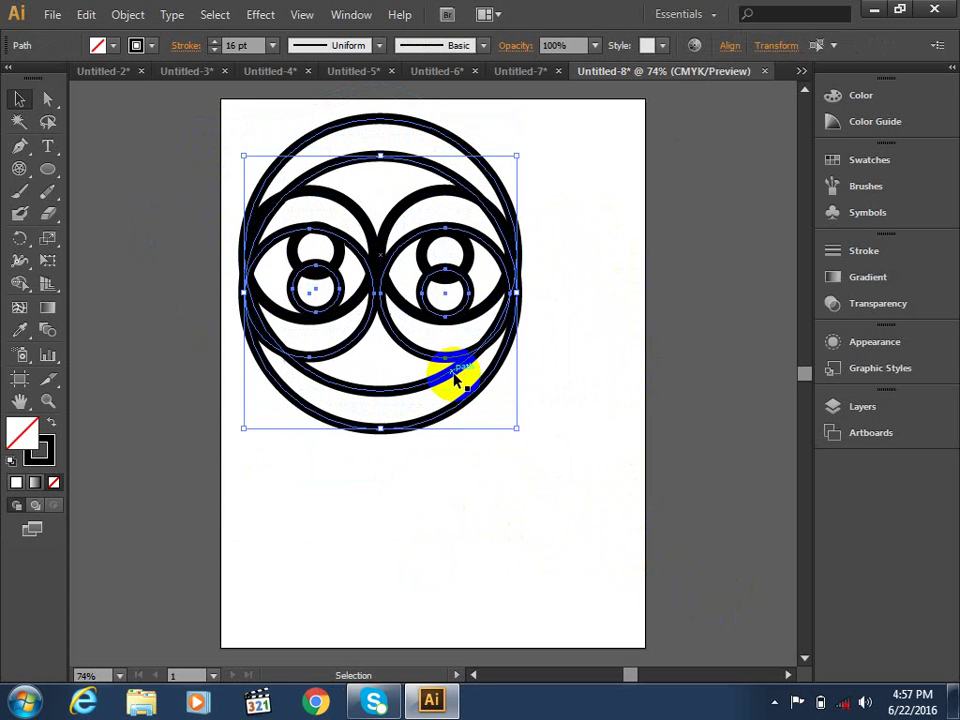
{"action": "key", "text": "shift+Down"}
{"action": "key", "text": "shift+Down"}
{"action": "key", "text": "shift+Down"}
{"action": "key", "text": "shift+Down"}
{"action": "key", "text": "shift+Down"}
{"action": "key", "text": "shift+Down"}
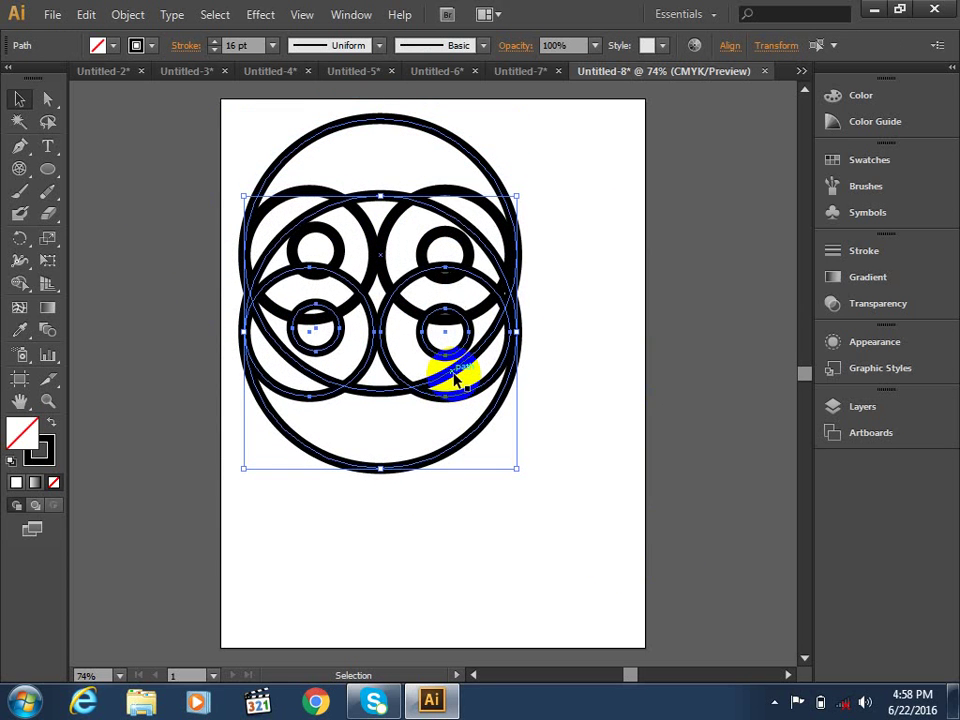
{"action": "left_click", "coordinate": [373, 340]}
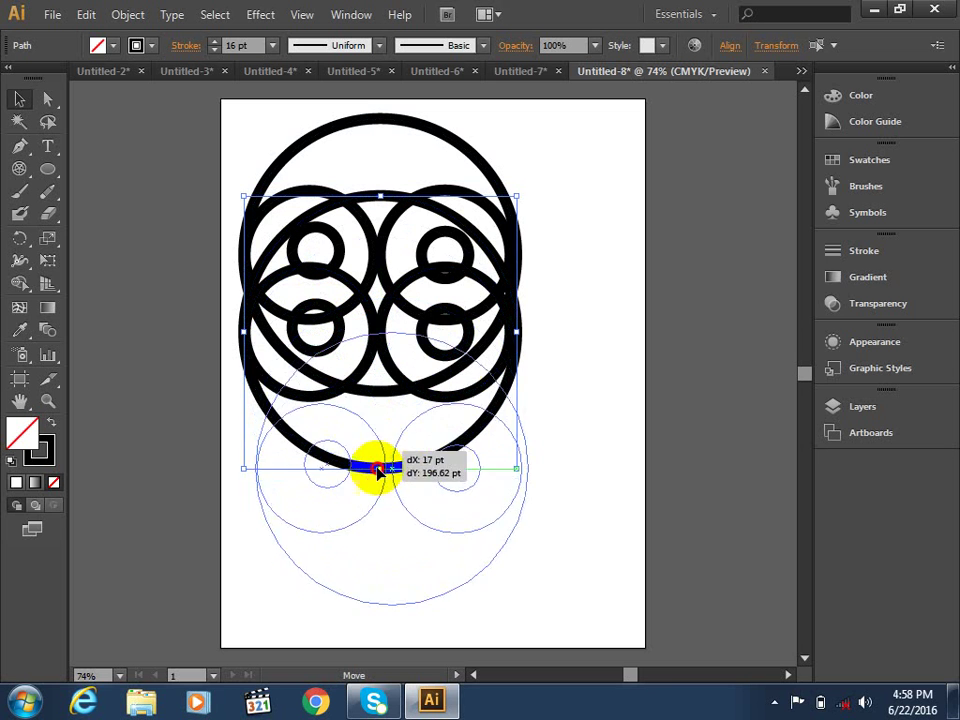
{"action": "left_click_drag", "start_coordinate": [373, 340], "coordinate": [375, 519]}
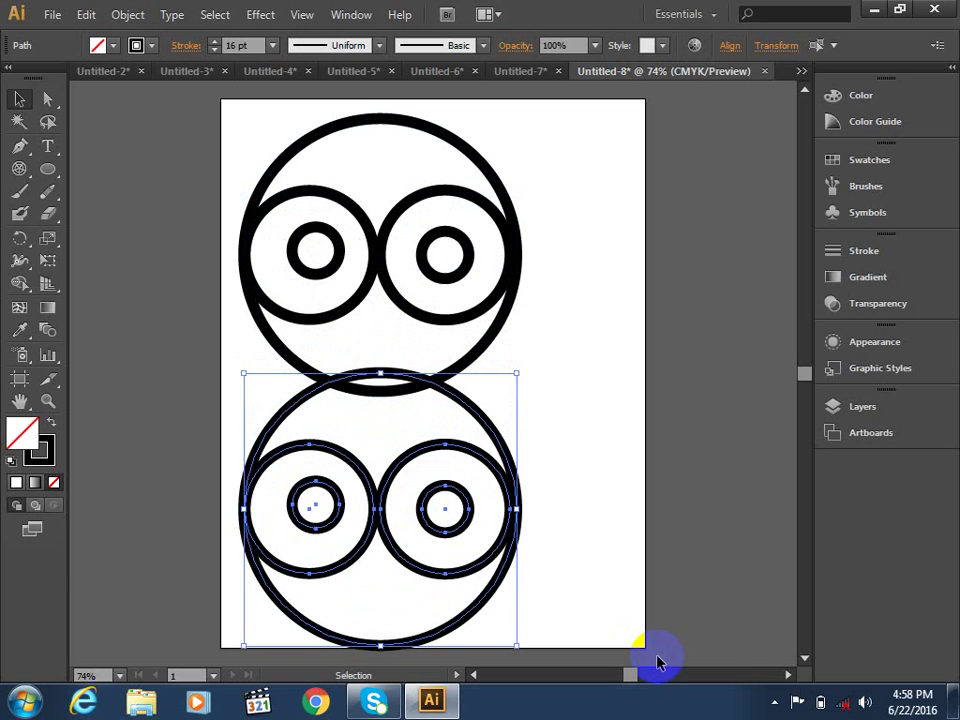
{"action": "key", "text": "shift+Up"}
{"action": "key", "text": "shift+Up"}
{"action": "key", "text": "shift+Up"}
{"action": "key", "text": "shift+Up"}
{"action": "key", "text": "shift+Up"}
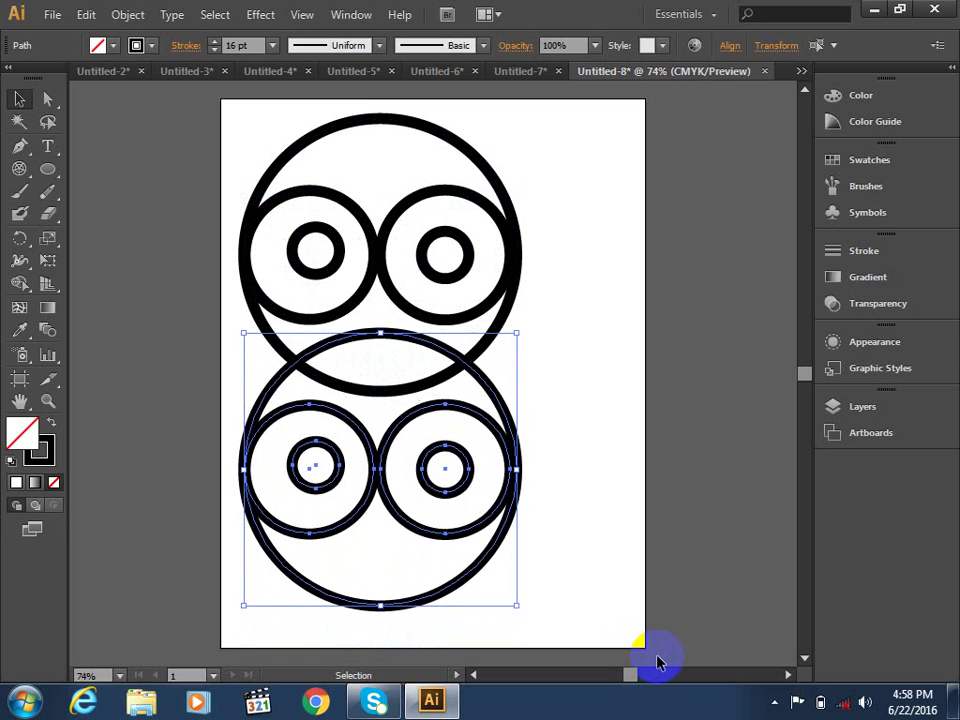
{"action": "key", "text": "shift+Up"}
{"action": "key", "text": "shift+Up"}
{"action": "key", "text": "shift+Up"}
{"action": "key", "text": "Down"}
{"action": "key", "text": "Down"}
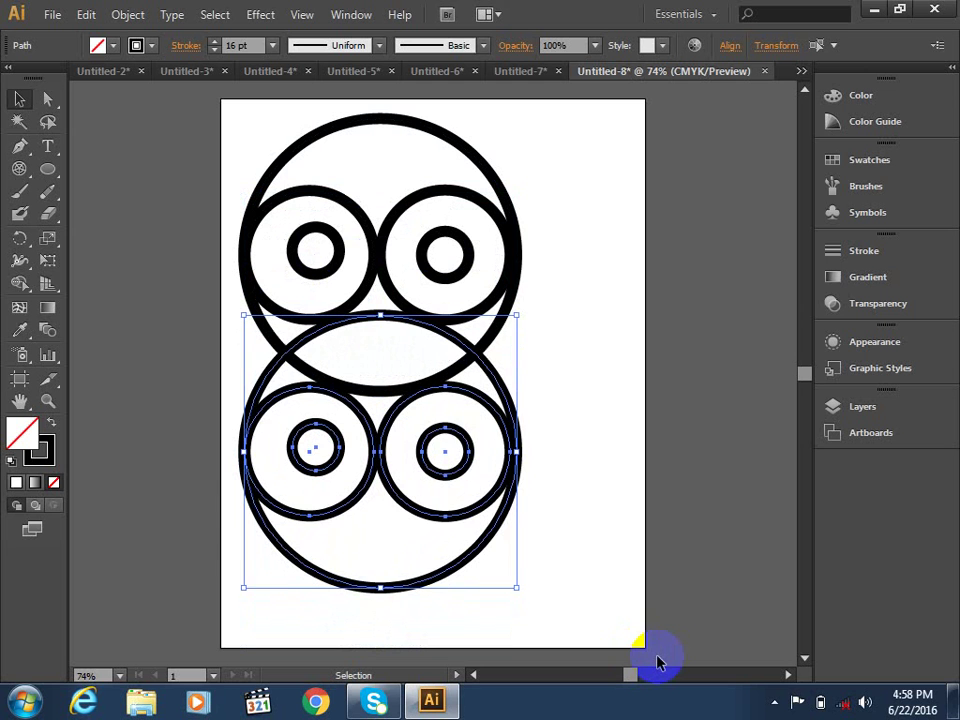
{"action": "key", "text": "Down"}
{"action": "key", "text": "Down"}
{"action": "key", "text": "Down"}
{"action": "key", "text": "Down"}
{"action": "key", "text": "Down"}
{"action": "key", "text": "Down"}
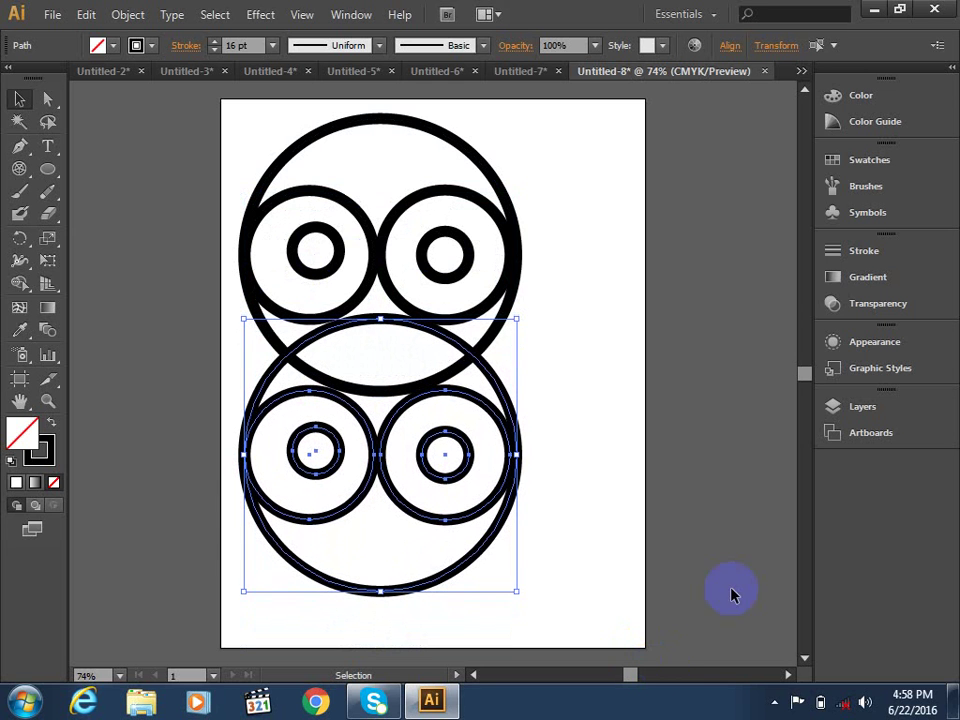
{"action": "left_click", "coordinate": [603, 480]}
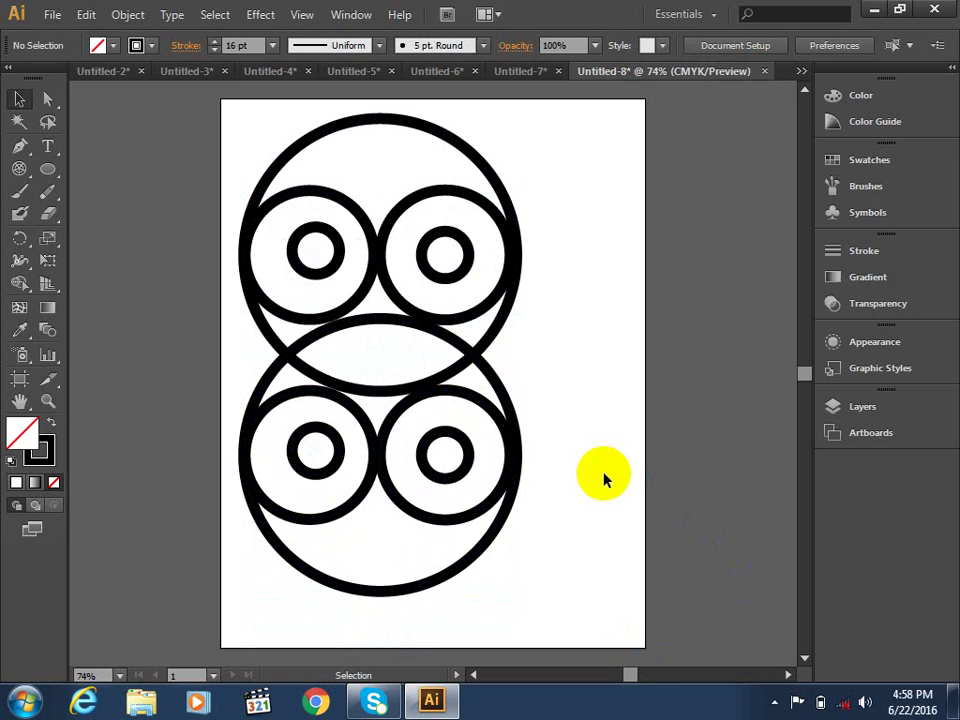
Delete all circles and draw one large circle with a 16 pt black stroke.
{"action": "key", "text": "ctrl+a"}
{"action": "key", "text": "Delete"}
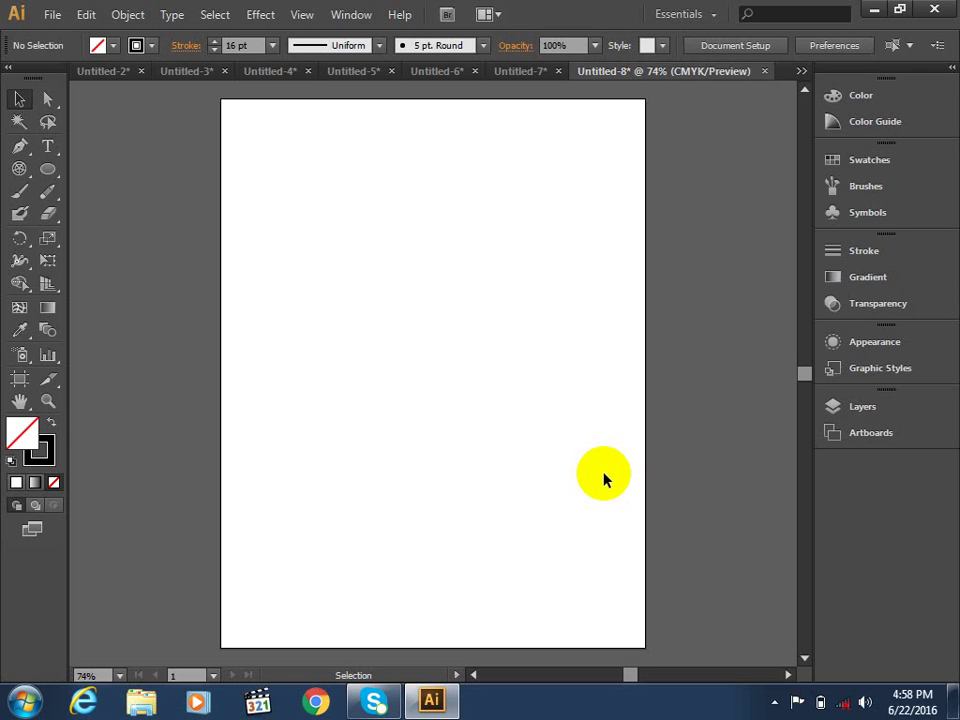
{"action": "left_click", "coordinate": [48, 170]}
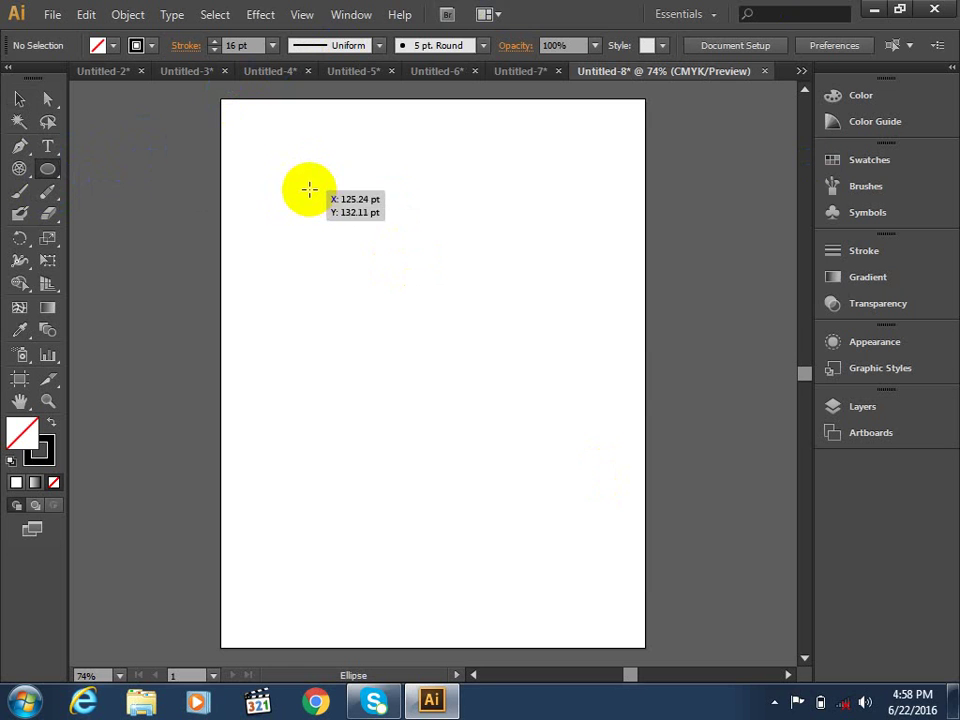
{"action": "left_click_drag", "start_coordinate": [311, 182], "coordinate": [532, 386]}
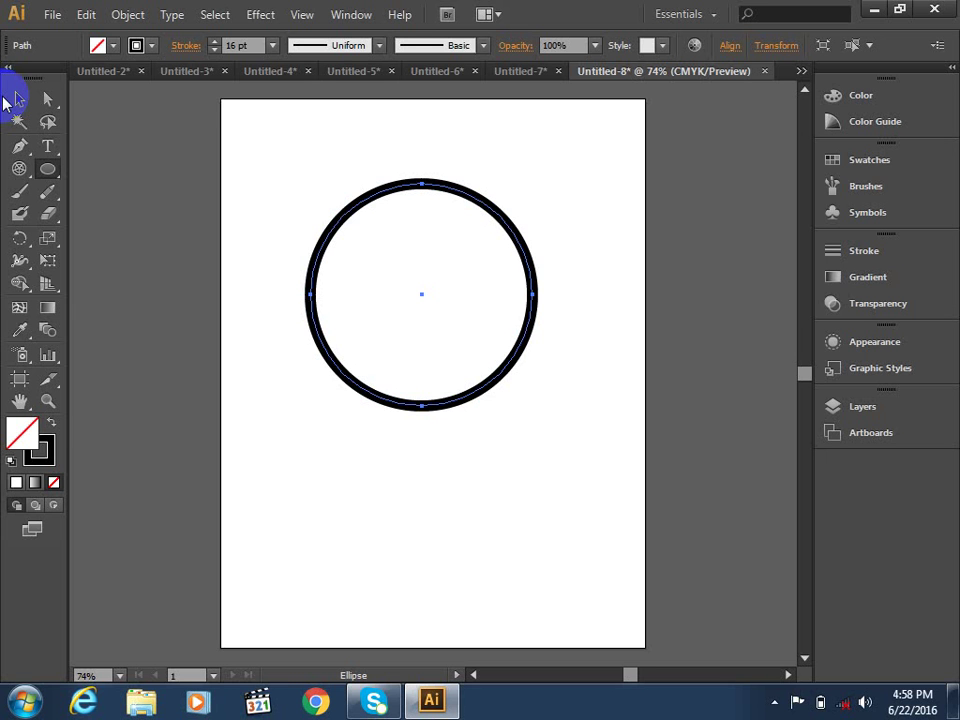
{"action": "left_click", "coordinate": [54, 96]}
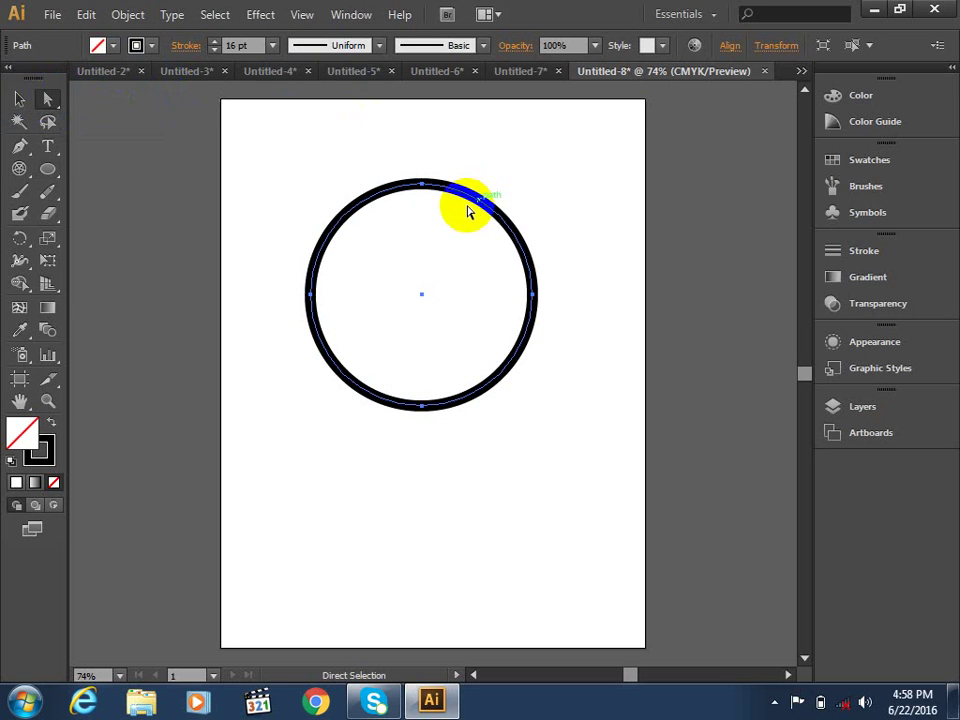
{"action": "left_click", "coordinate": [330, 425]}
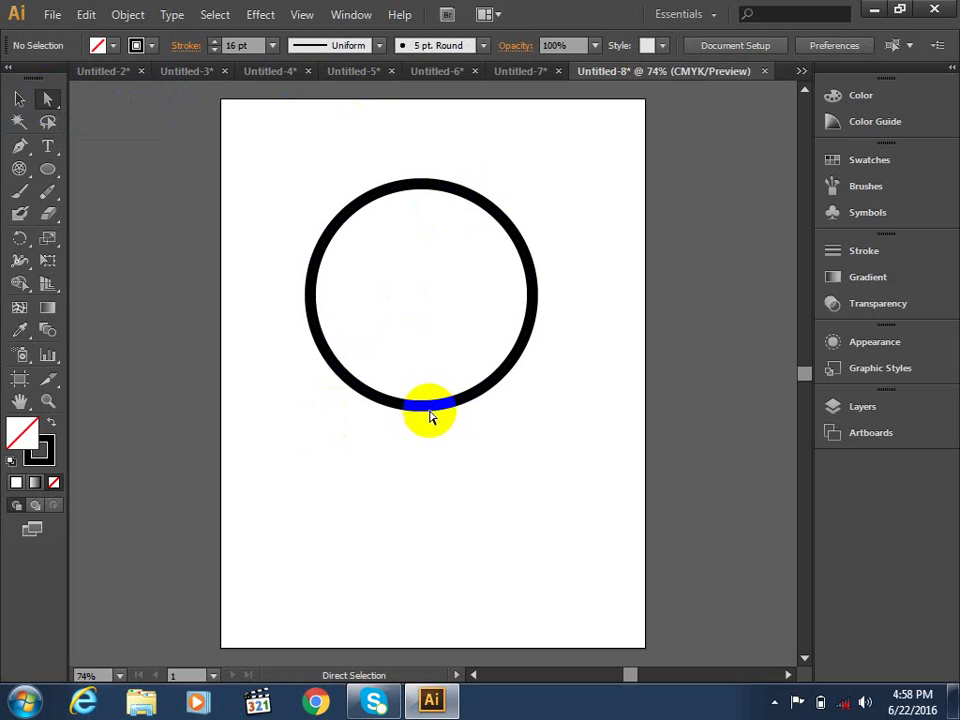
Pull the circle's bottom segment up into a dome about 320 pt wide and 261 pt tall.
{"action": "left_click_drag", "start_coordinate": [424, 405], "coordinate": [425, 366]}
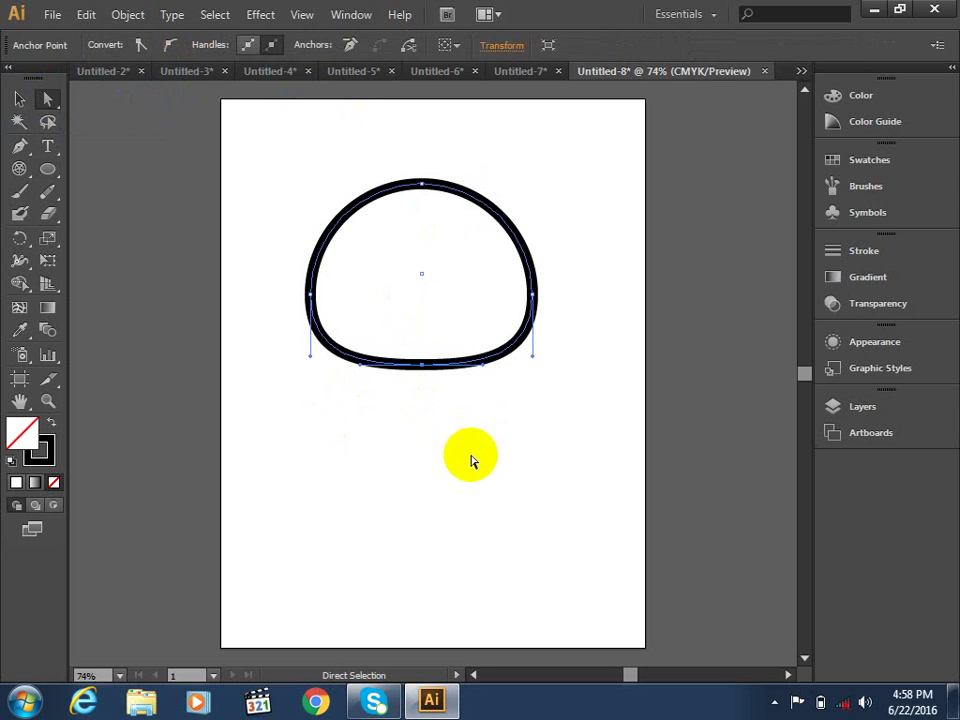
{"action": "left_click", "coordinate": [471, 458]}
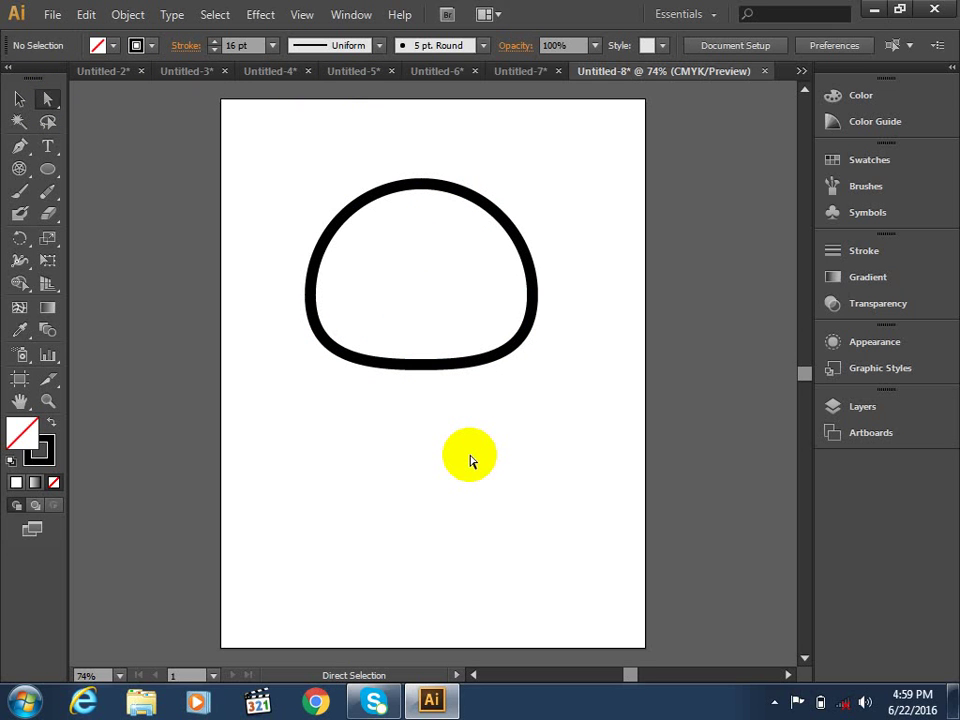
{"action": "left_click", "coordinate": [446, 375]}
{"action": "left_click", "coordinate": [19, 99]}
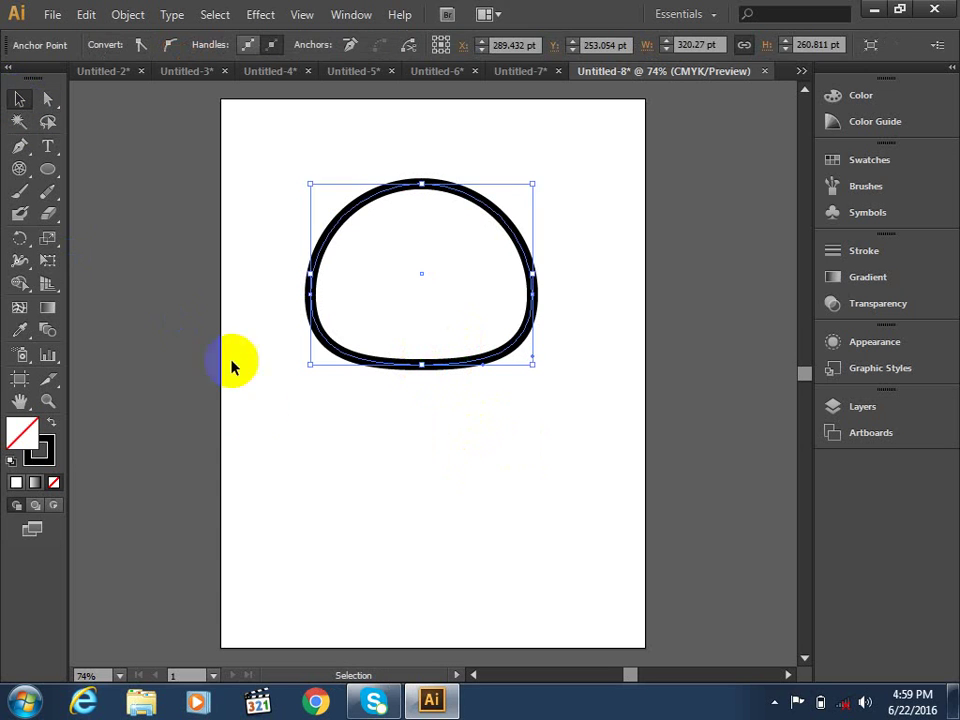
{"action": "left_click", "coordinate": [353, 402]}
{"action": "left_click", "coordinate": [378, 368]}
{"action": "key", "text": "ctrl+shift+b"}
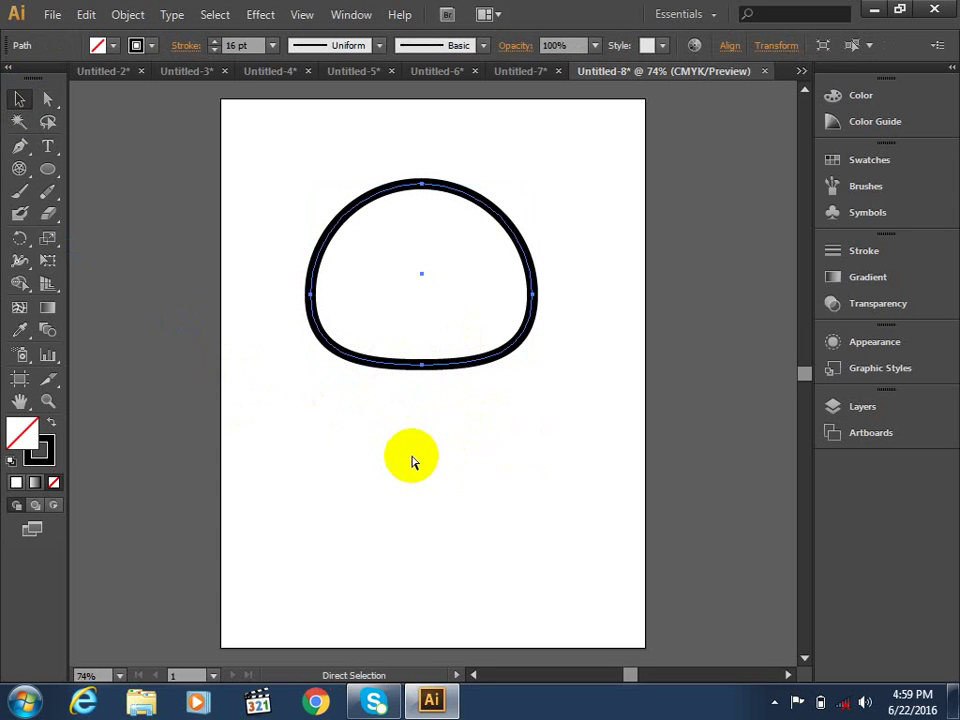
{"action": "key", "text": "ctrl+shift+b"}
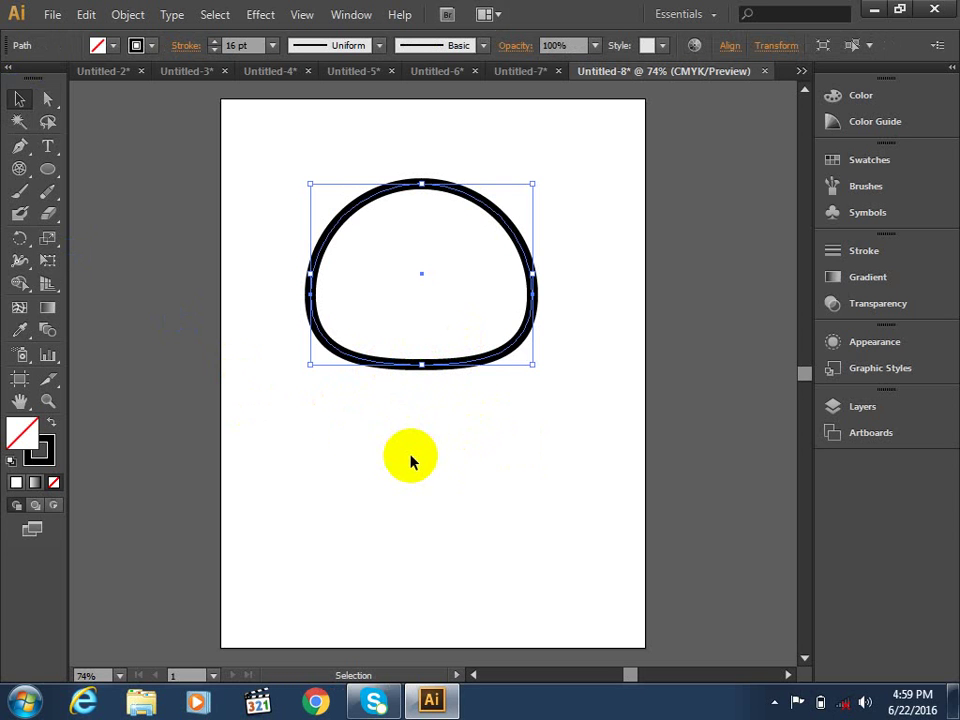
{"action": "key", "text": "a"}
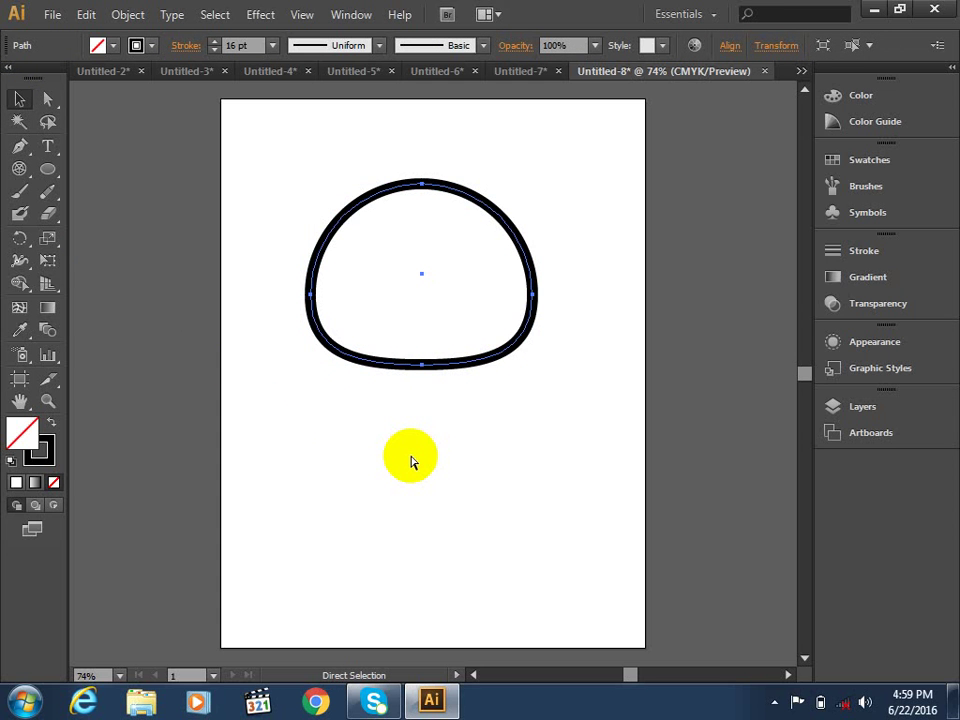
Make a smaller, tilted copy of the dome with a ~7.8 pt stroke for an ear.
{"action": "key", "text": "v"}
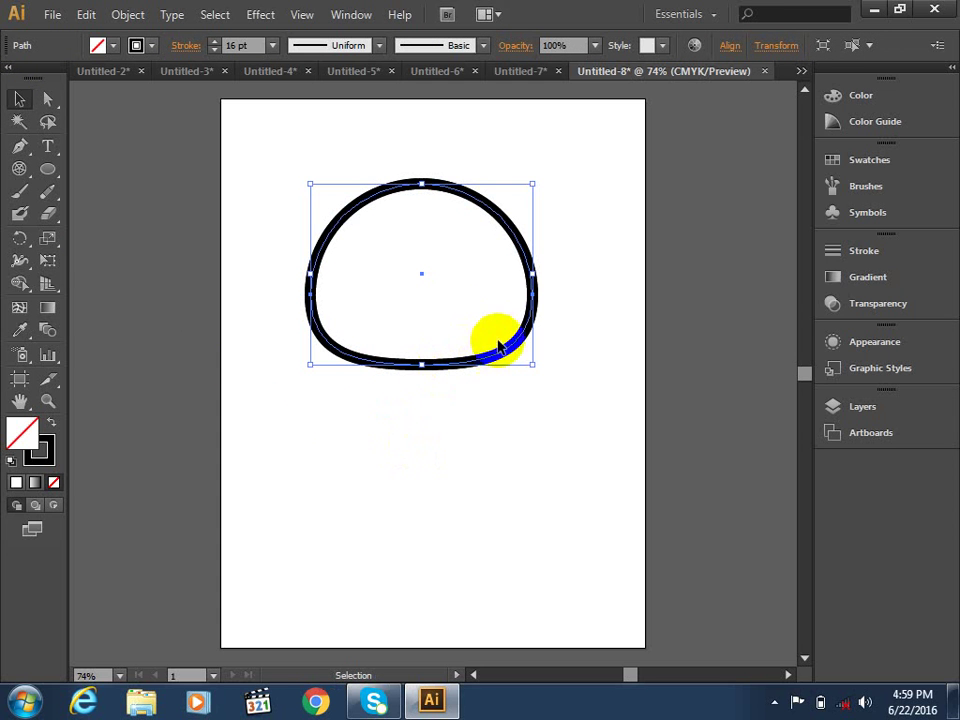
{"action": "mouse_move", "coordinate": [531, 362]}
{"action": "left_mouse_down"}
{"action": "mouse_move", "coordinate": [432, 268]}
{"action": "mouse_move", "coordinate": [422, 272]}
{"action": "left_mouse_up"}
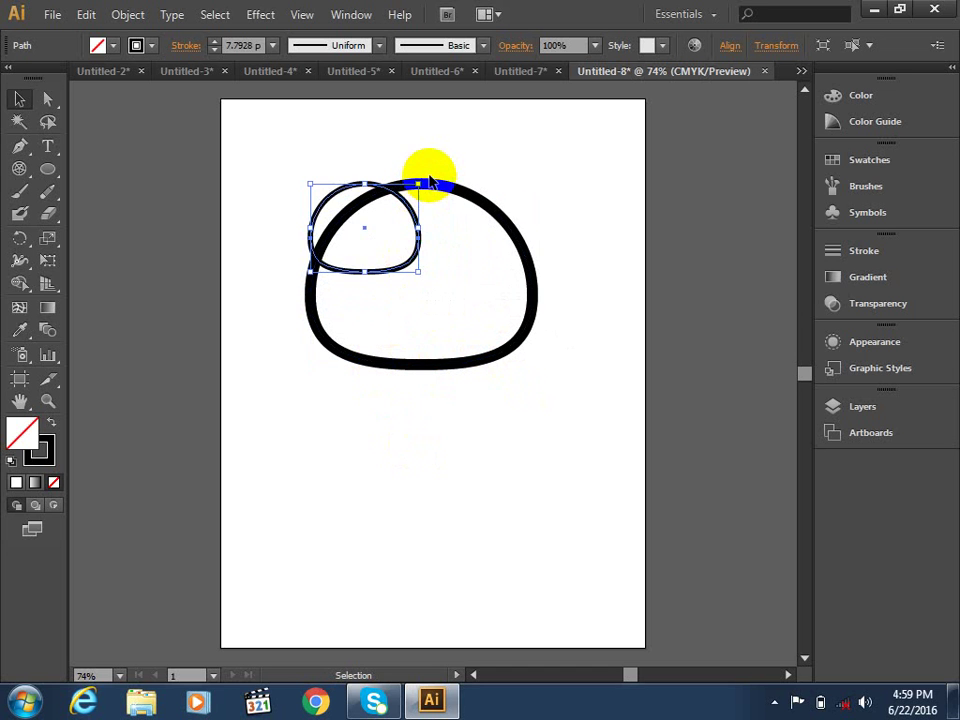
{"action": "mouse_move", "coordinate": [425, 181]}
{"action": "left_mouse_down"}
{"action": "mouse_move", "coordinate": [356, 307]}
{"action": "mouse_move", "coordinate": [443, 253]}
{"action": "left_mouse_up"}
{"action": "left_click", "coordinate": [424, 208]}
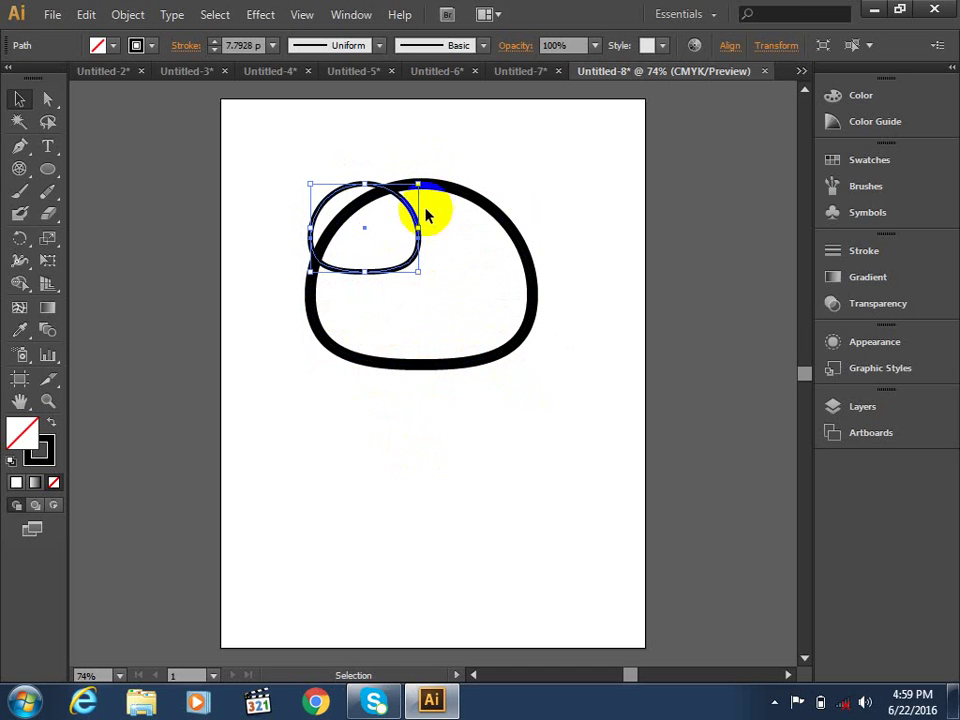
Move the ear so it overlaps the head's upper-left edge.
{"action": "left_click", "coordinate": [380, 240]}
{"action": "mouse_move", "coordinate": [404, 264]}
{"action": "left_mouse_down"}
{"action": "mouse_move", "coordinate": [381, 257]}
{"action": "mouse_move", "coordinate": [388, 251]}
{"action": "left_mouse_up"}
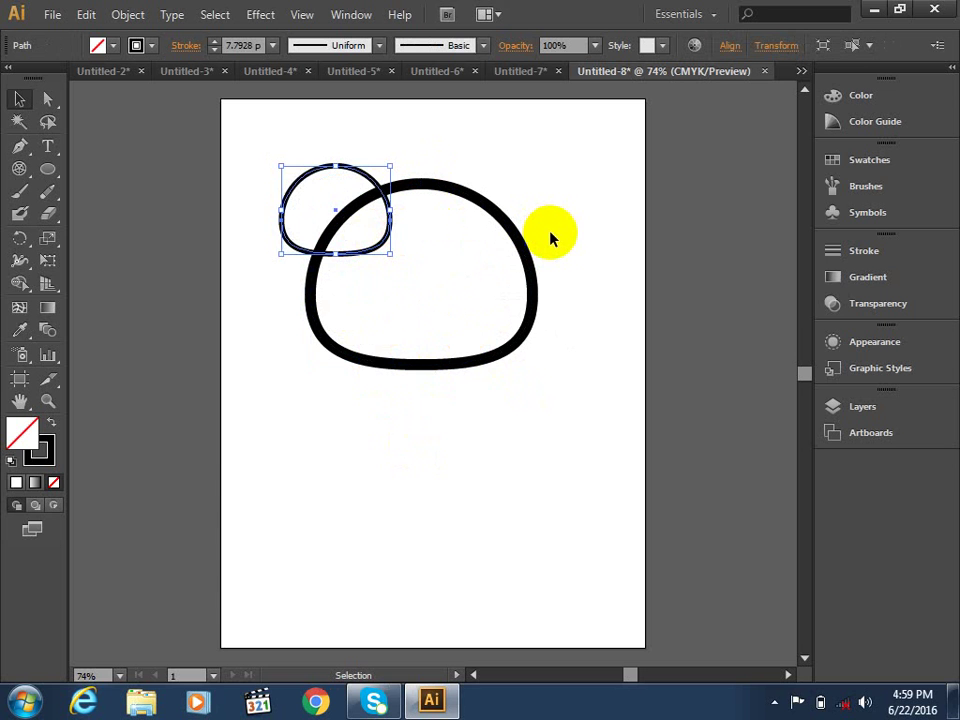
{"action": "key", "text": "Left"}
{"action": "key", "text": "Left"}
{"action": "key", "text": "Left"}
{"action": "key", "text": "Left"}
{"action": "key", "text": "Left"}
{"action": "key", "text": "Left"}
{"action": "key", "text": "Left"}
{"action": "key", "text": "Left"}
{"action": "key", "text": "Left"}
{"action": "key", "text": "Left"}
{"action": "key", "text": "Left"}
{"action": "key", "text": "Left"}
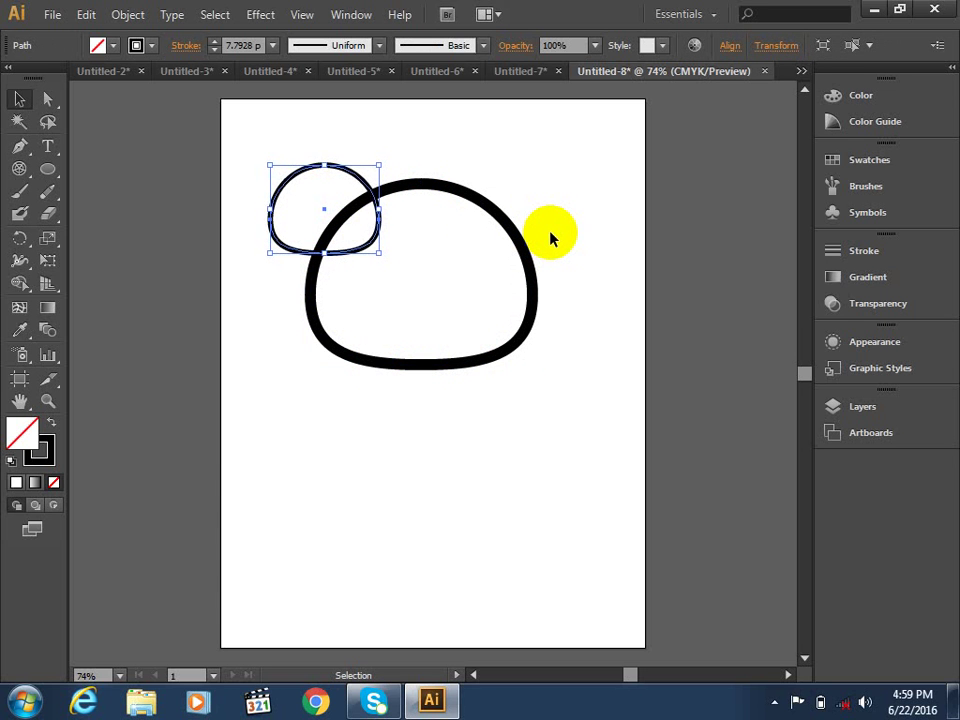
{"action": "key", "text": "Right"}
{"action": "key", "text": "Right"}
{"action": "key", "text": "Right"}
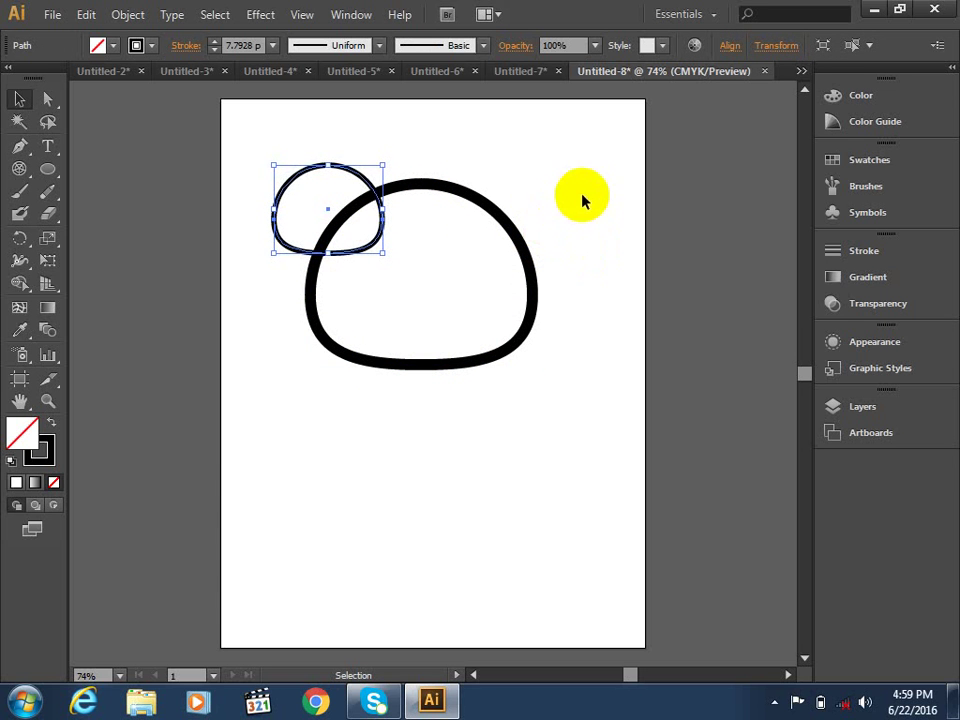
{"action": "left_click", "coordinate": [585, 200]}
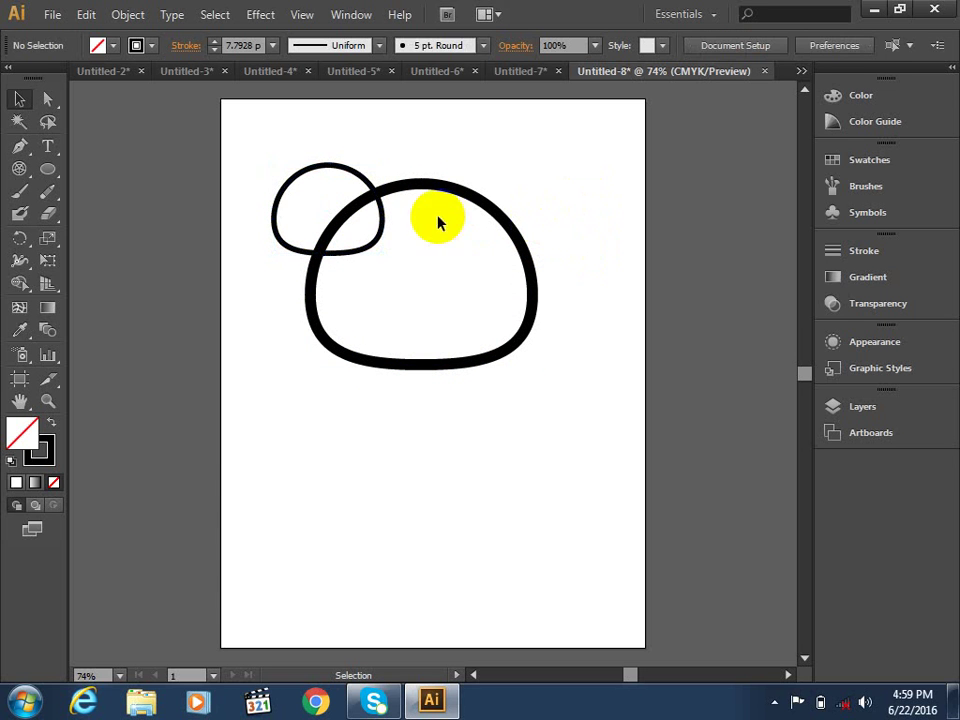
{"action": "left_click", "coordinate": [314, 300]}
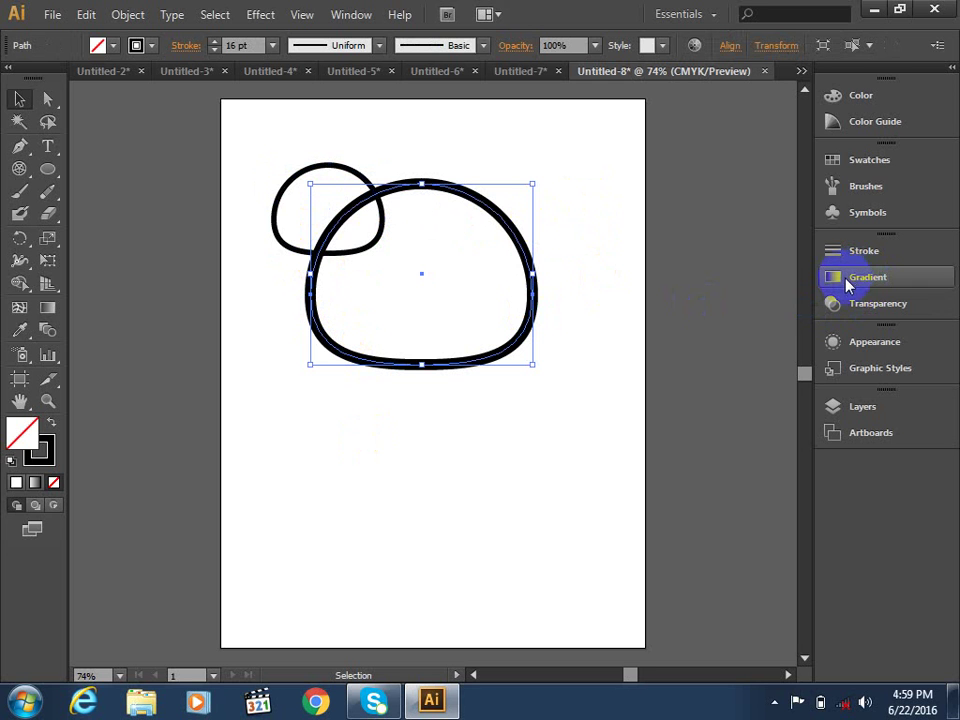
Make Fill the active colour for the head and bring up the Gradient panel.
{"action": "left_click", "coordinate": [22, 436]}
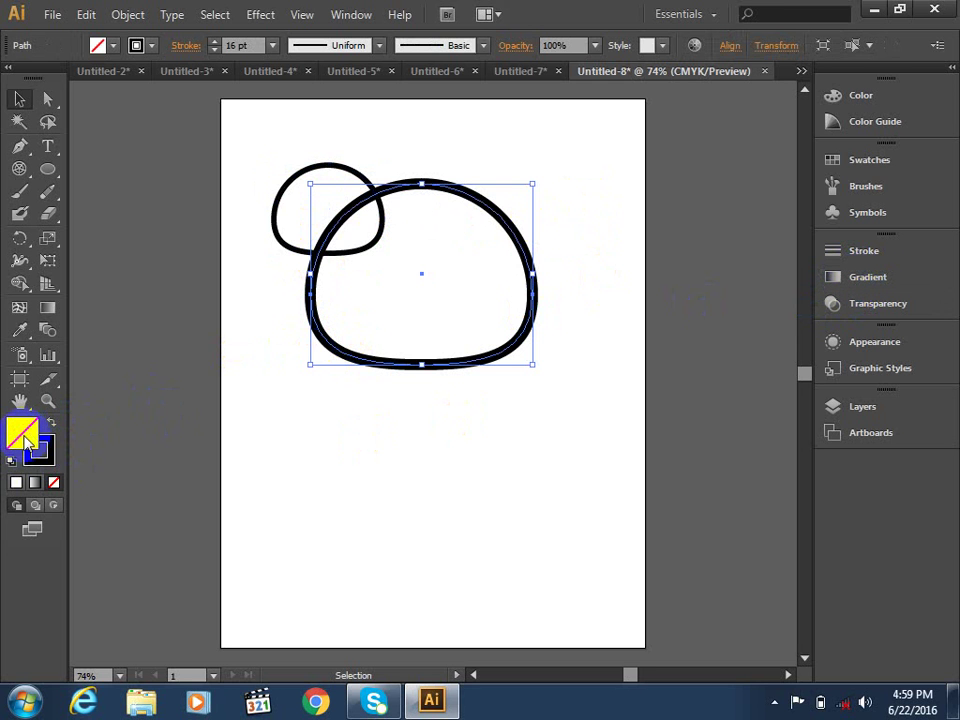
{"action": "left_click", "coordinate": [40, 458]}
{"action": "key", "text": "x"}
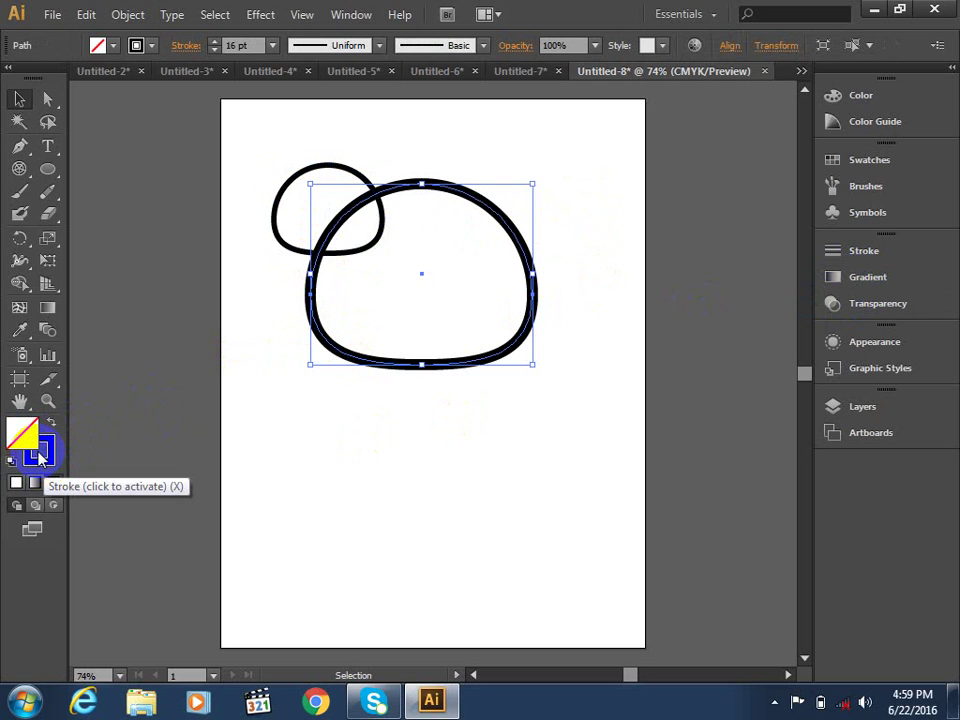
{"action": "left_click", "coordinate": [40, 458]}
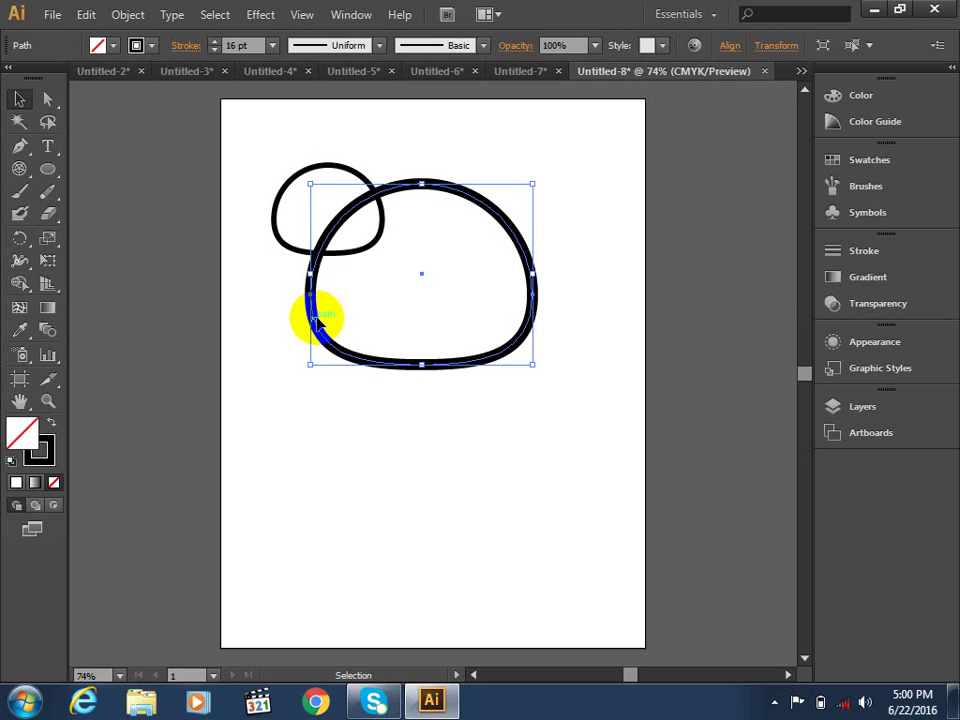
{"action": "left_click", "coordinate": [867, 285]}
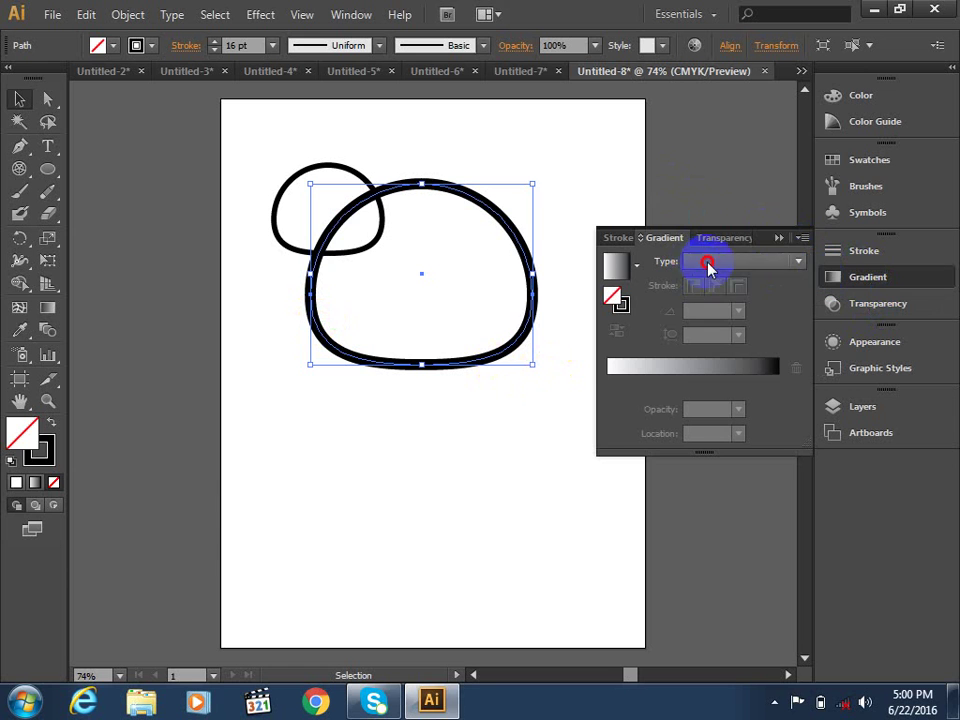
Switch the head's gradient fill type to Radial.
{"action": "left_click", "coordinate": [707, 263]}
{"action": "left_click", "coordinate": [711, 297]}
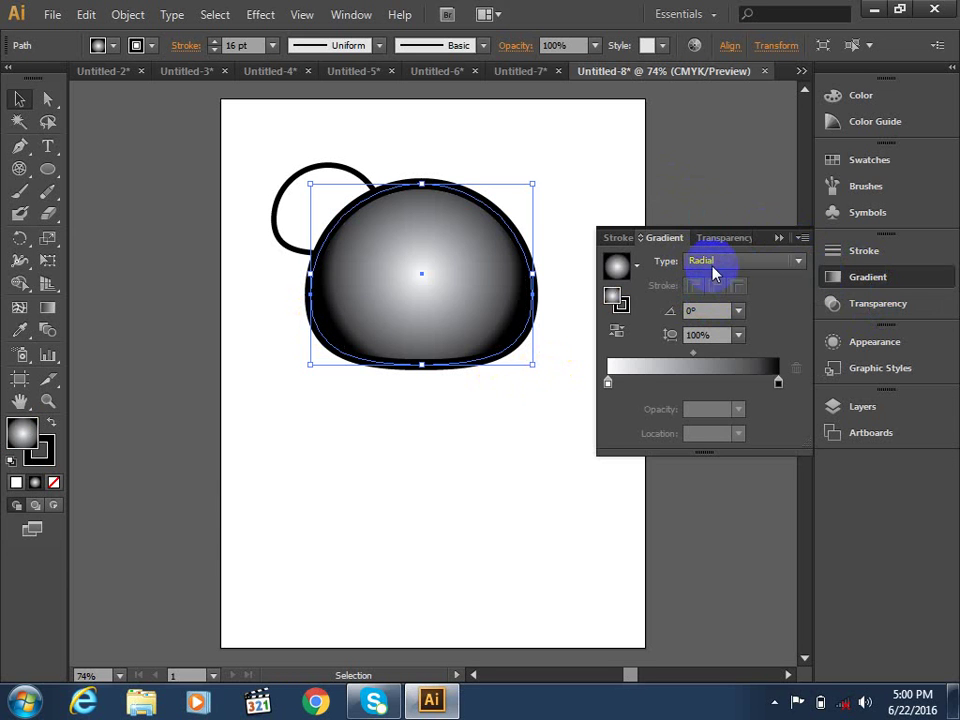
{"action": "left_click", "coordinate": [713, 265]}
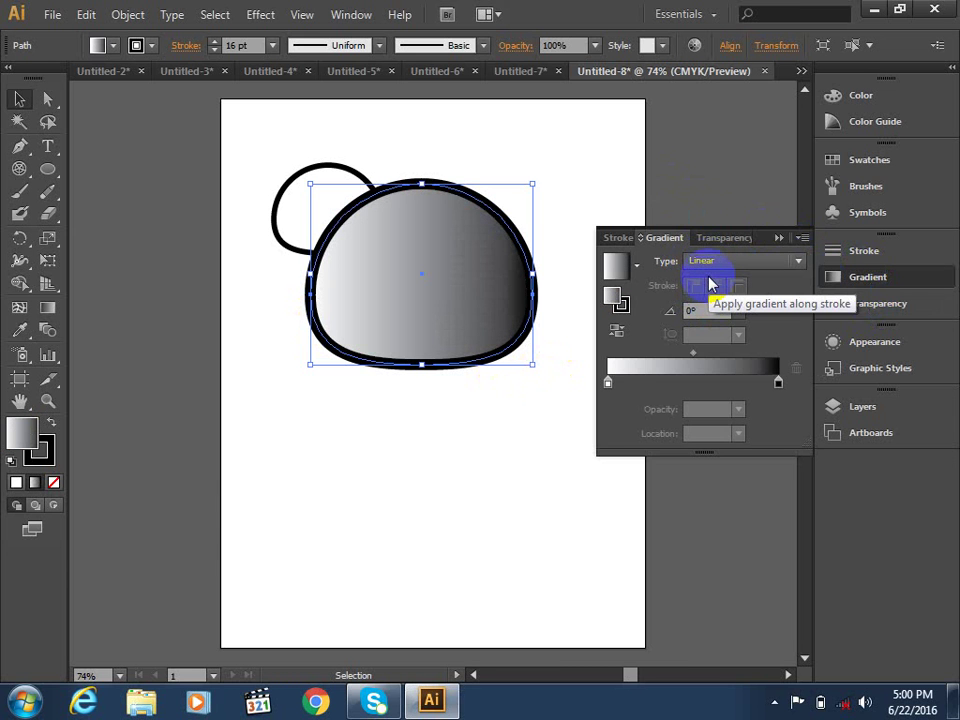
{"action": "left_click", "coordinate": [712, 264]}
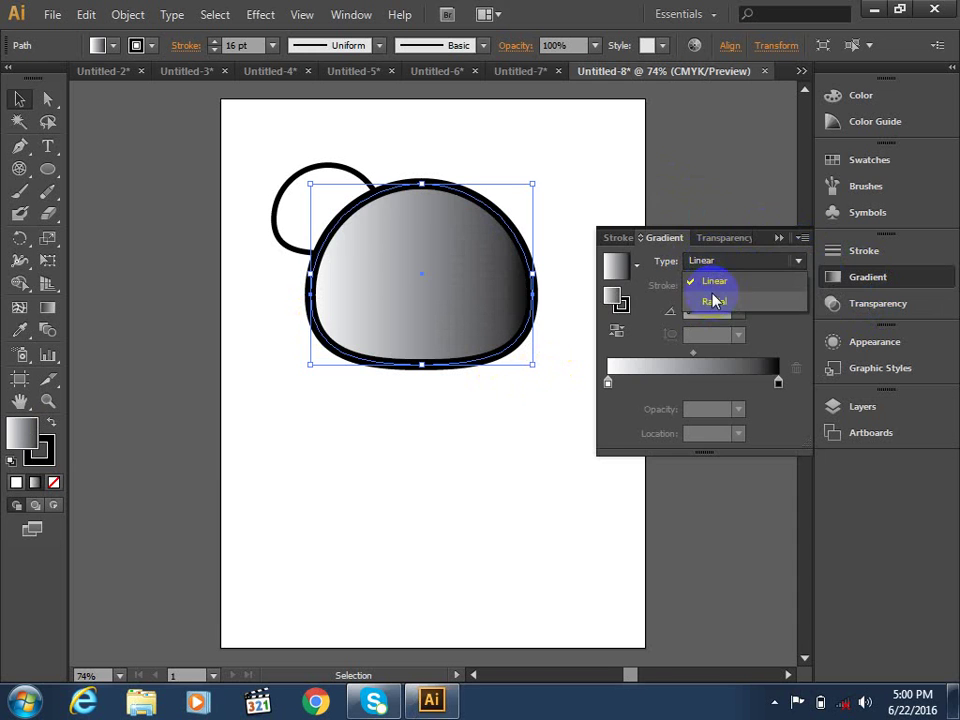
{"action": "left_click", "coordinate": [713, 300]}
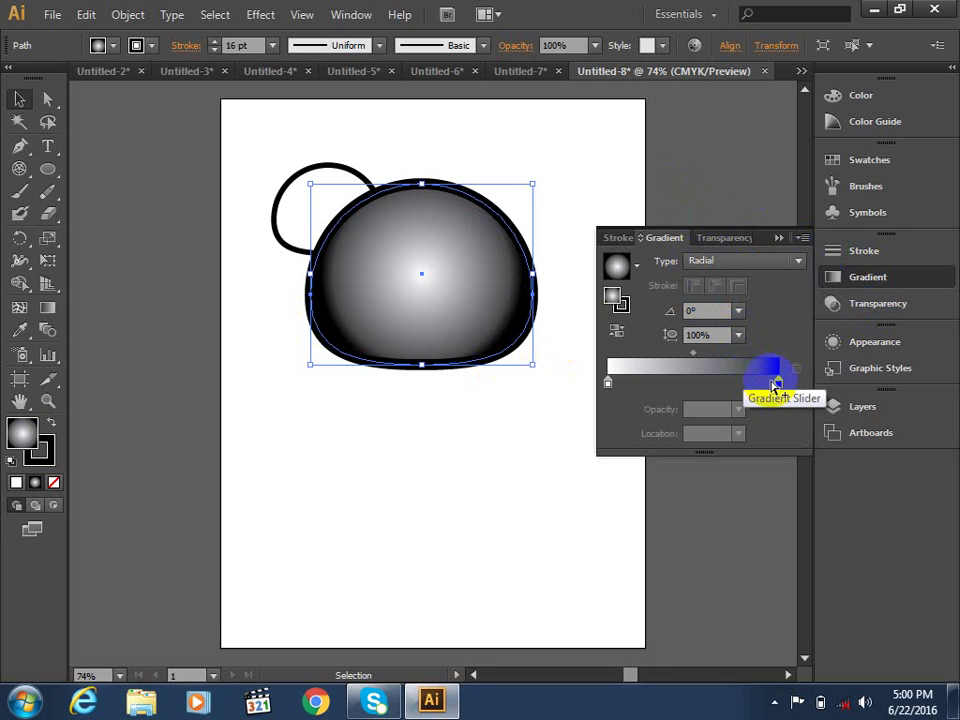
{"action": "left_click_drag", "start_coordinate": [775, 386], "coordinate": [781, 393]}
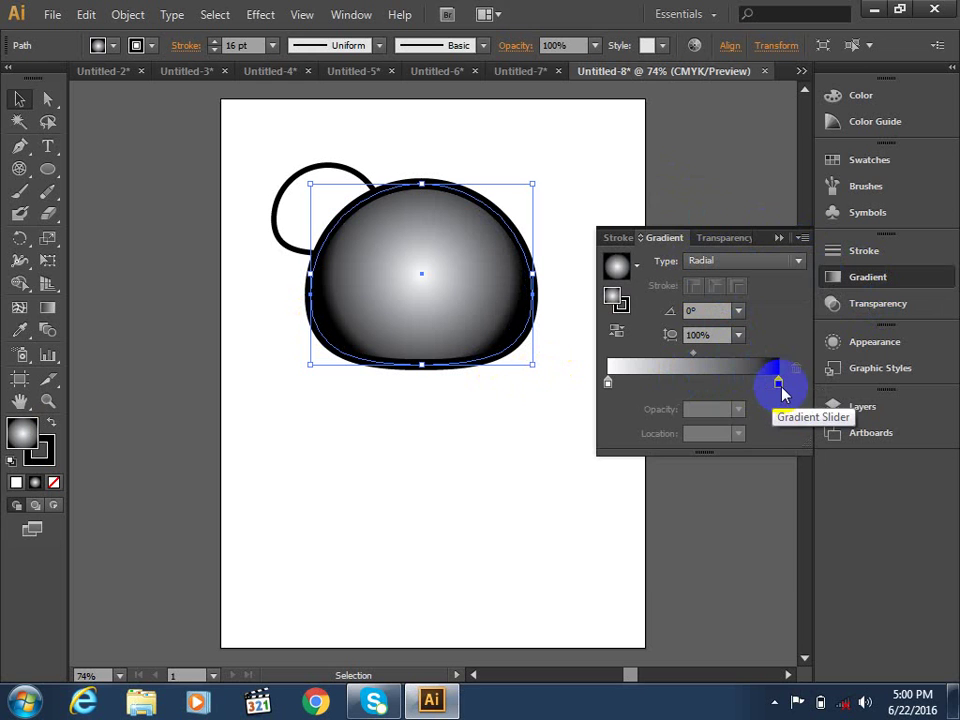
{"action": "double_click", "coordinate": [781, 389]}
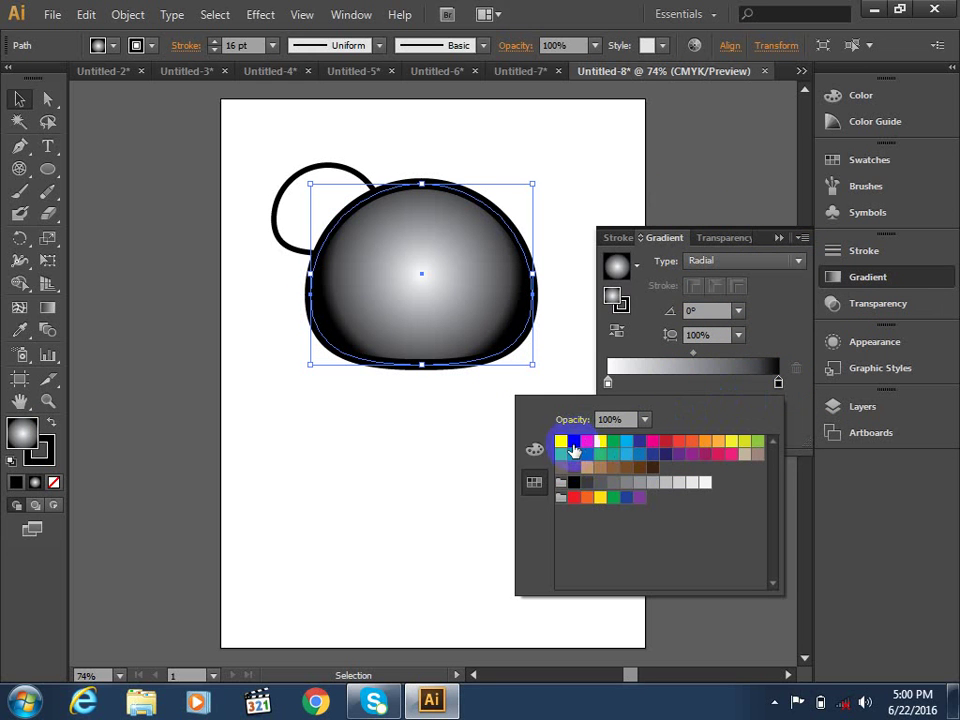
Add a middle stop and set light grey stops so the white centre fades to a grey rim.
{"action": "double_click", "coordinate": [695, 382]}
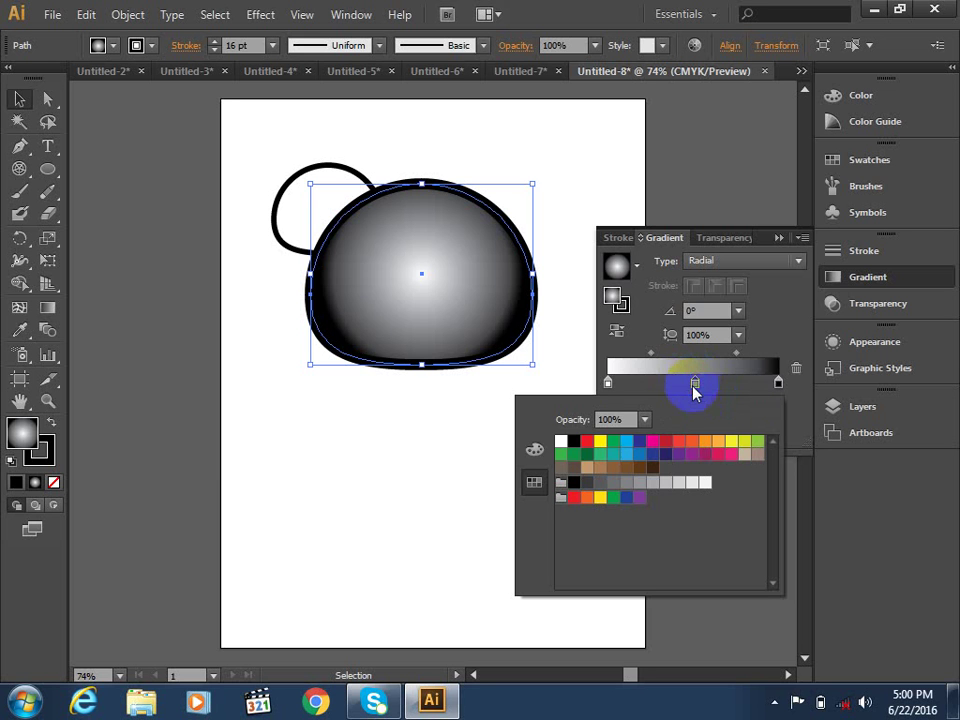
{"action": "left_click", "coordinate": [573, 442]}
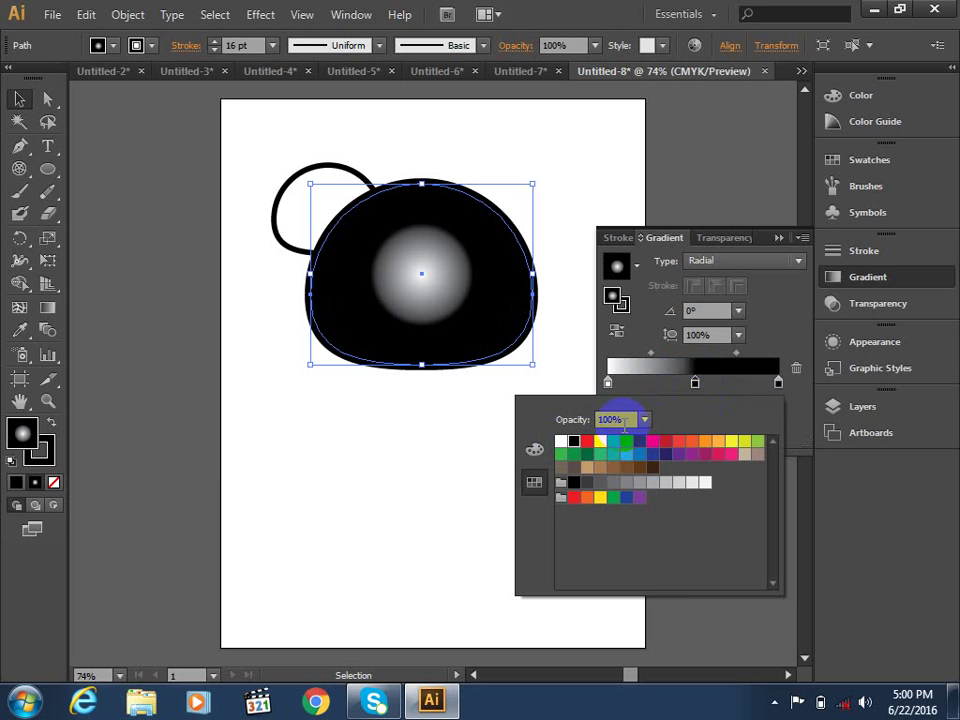
{"action": "left_click", "coordinate": [720, 383]}
{"action": "left_click_drag", "start_coordinate": [695, 383], "coordinate": [767, 387]}
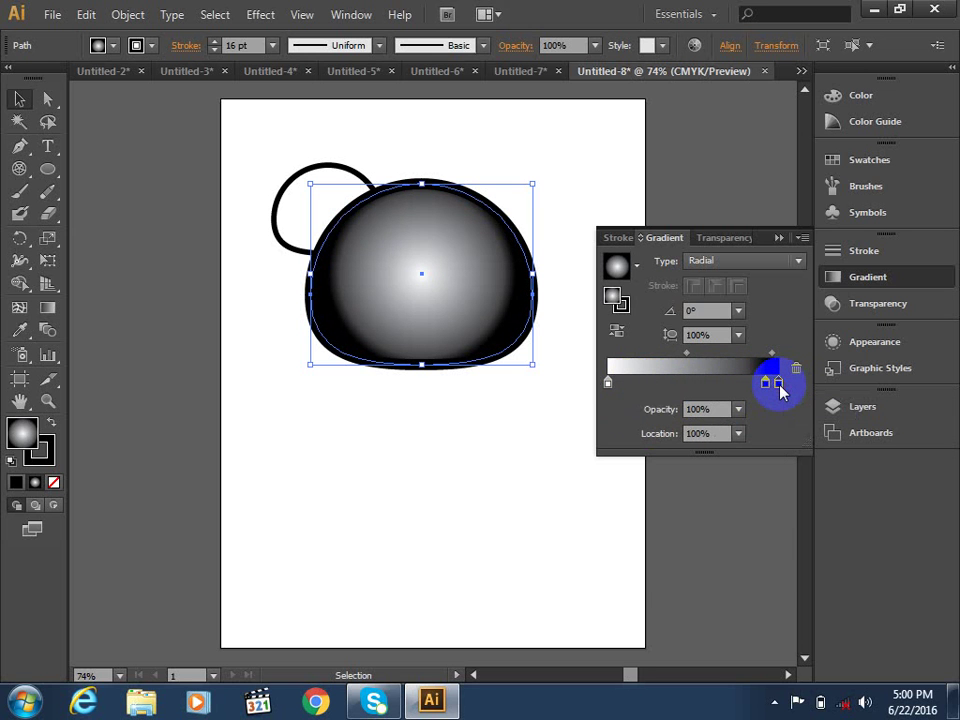
{"action": "double_click", "coordinate": [779, 384]}
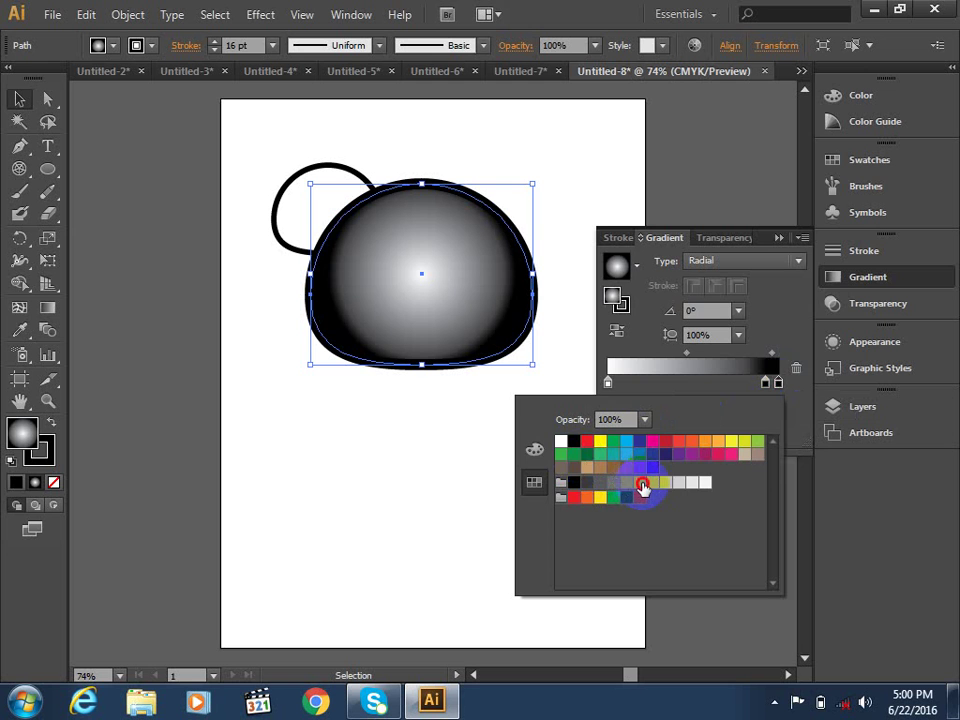
{"action": "left_click", "coordinate": [641, 485]}
{"action": "double_click", "coordinate": [765, 384]}
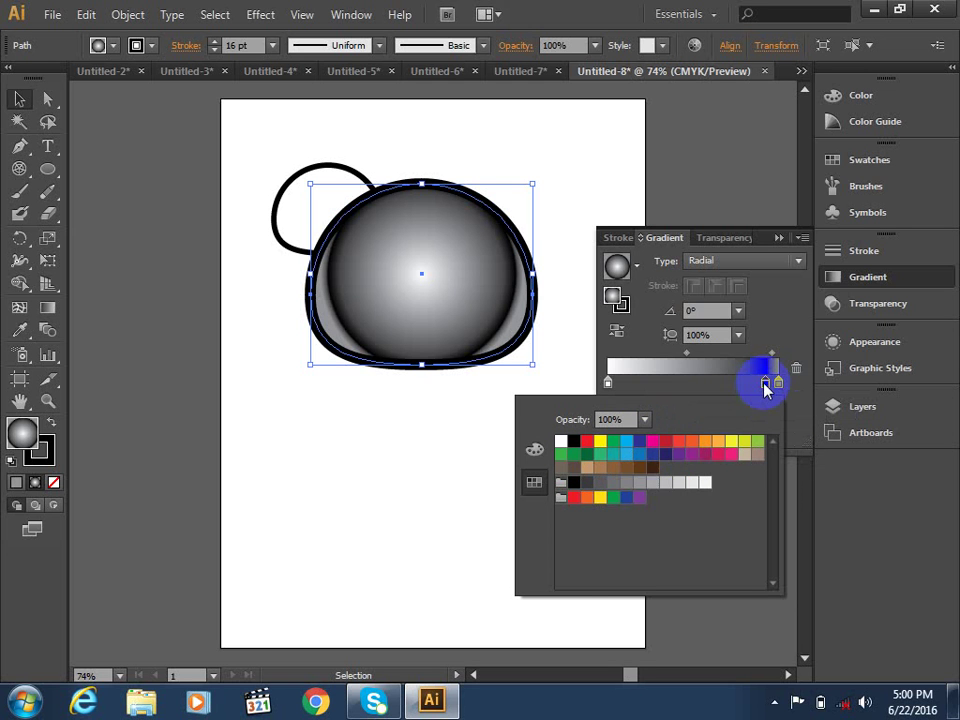
{"action": "left_click", "coordinate": [627, 485]}
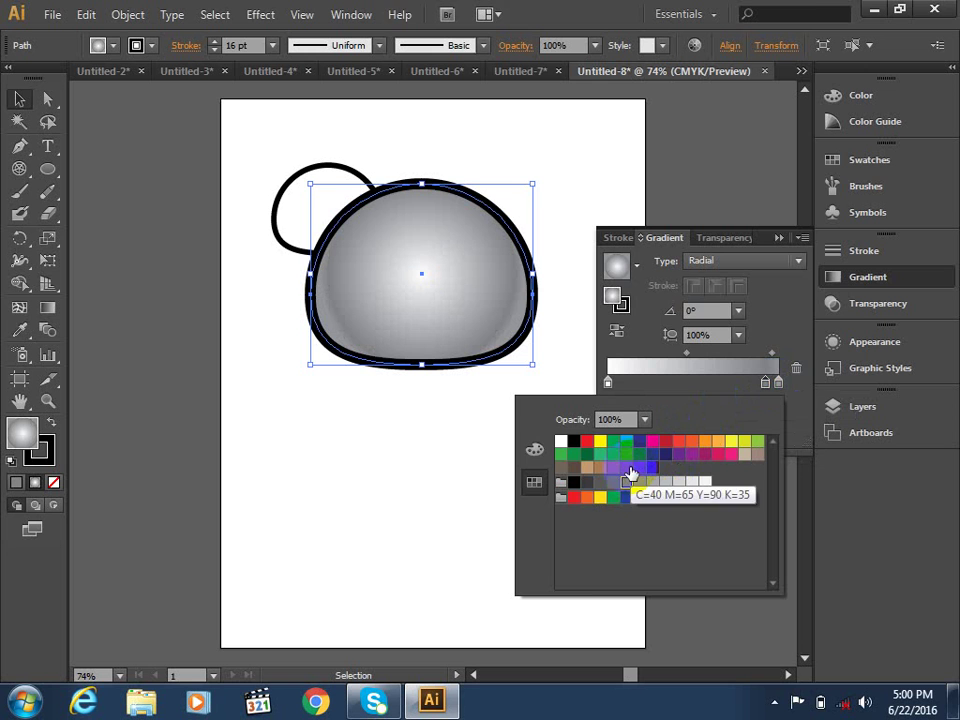
{"action": "left_click", "coordinate": [236, 232]}
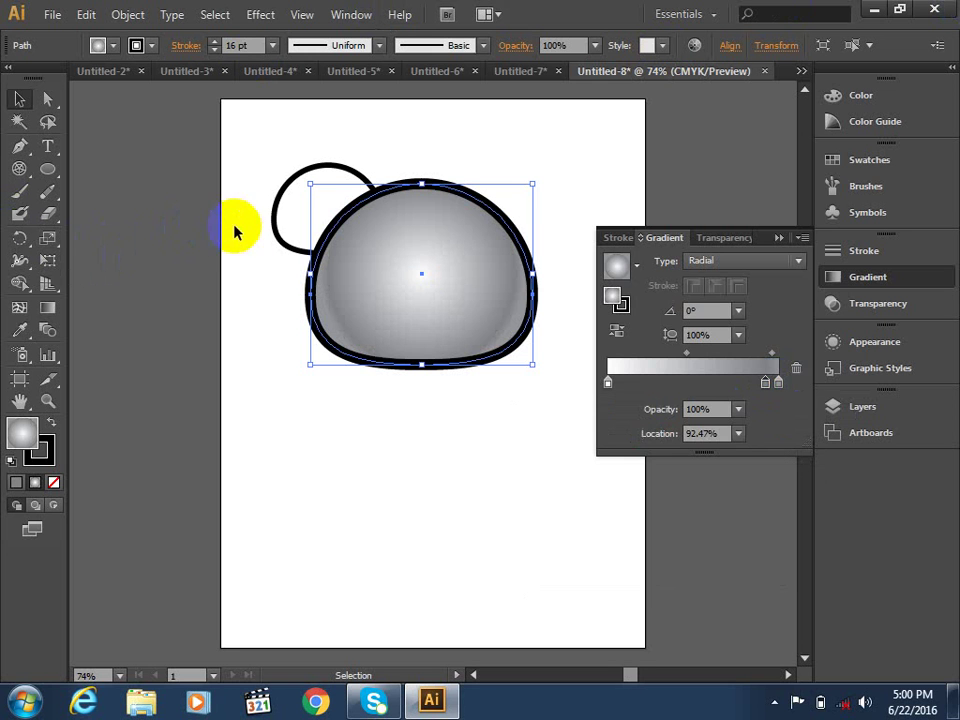
{"action": "left_click", "coordinate": [280, 236]}
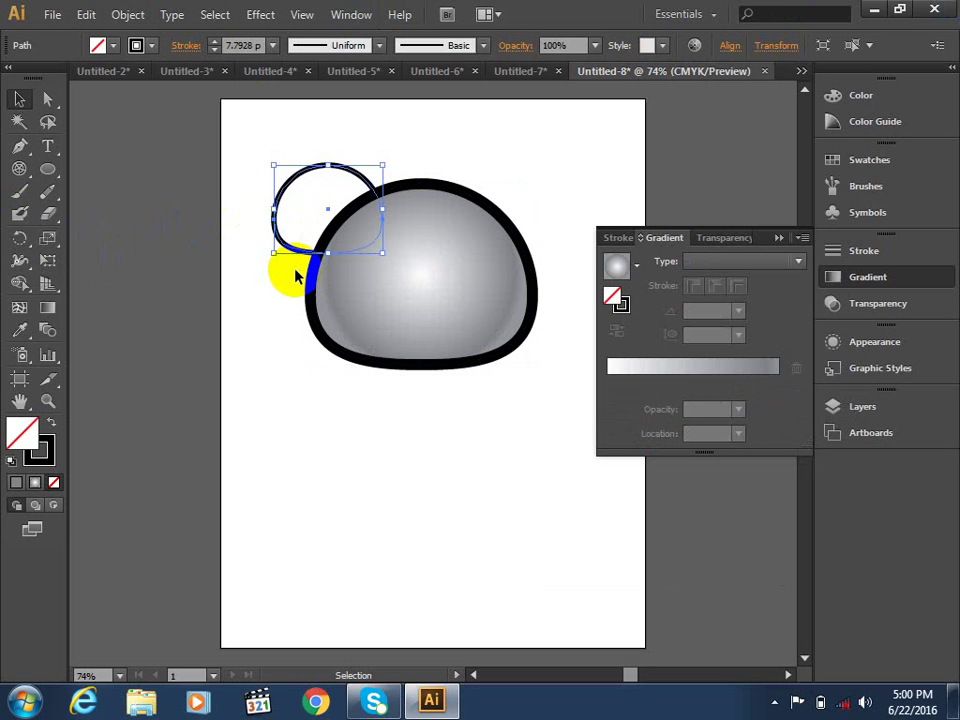
Give the ear a linear gradient with a black right end and a middle stop.
{"action": "left_click", "coordinate": [715, 262]}
{"action": "left_click", "coordinate": [712, 286]}
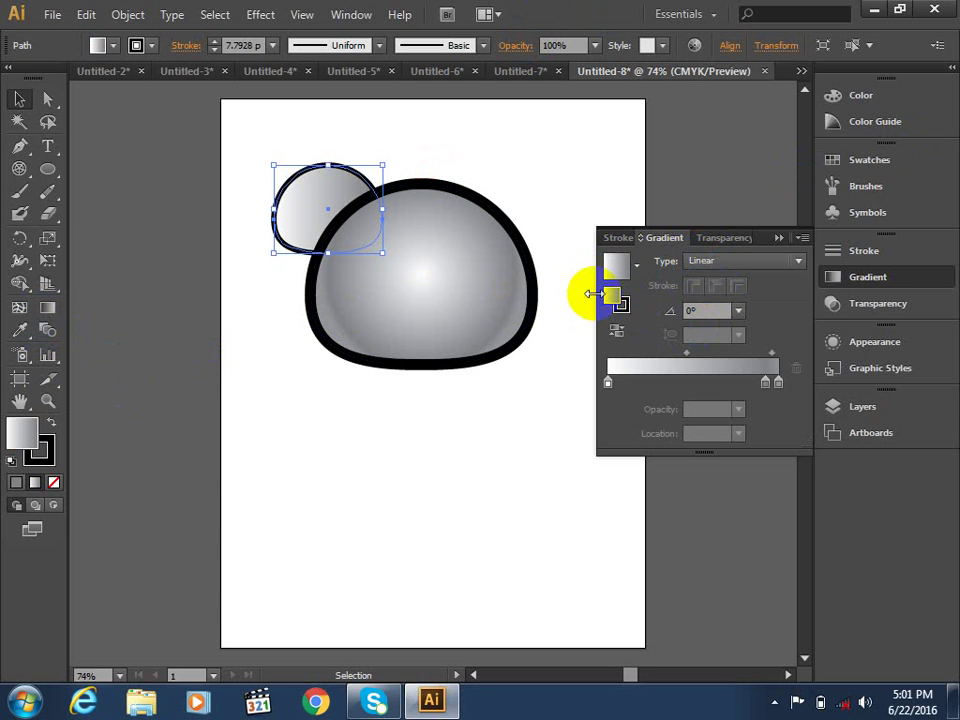
{"action": "left_click_drag", "start_coordinate": [687, 385], "coordinate": [694, 385]}
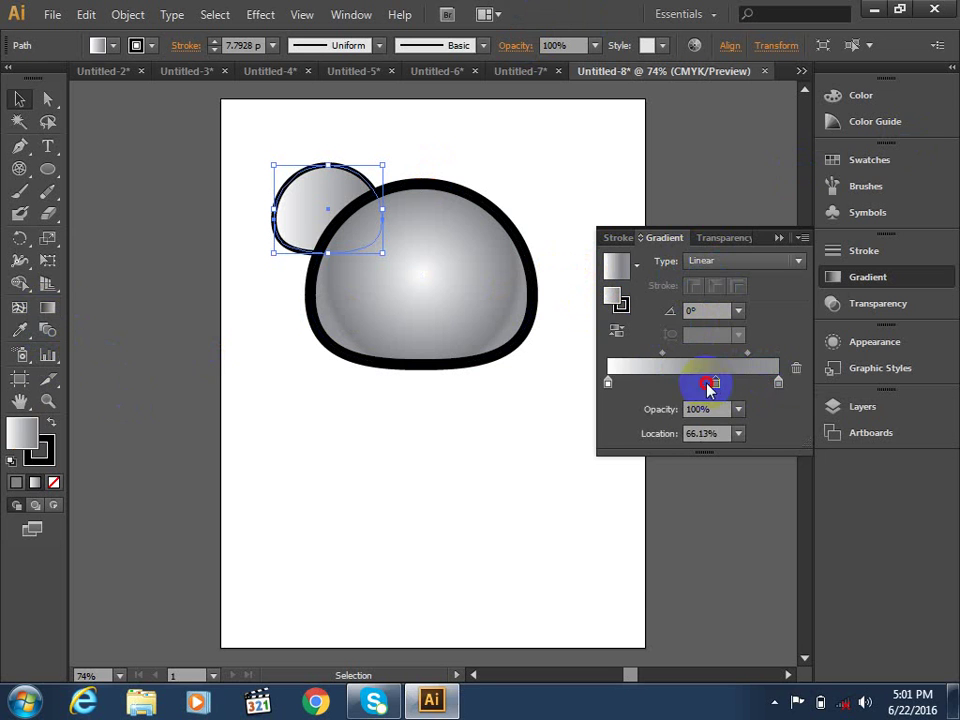
{"action": "double_click", "coordinate": [781, 386]}
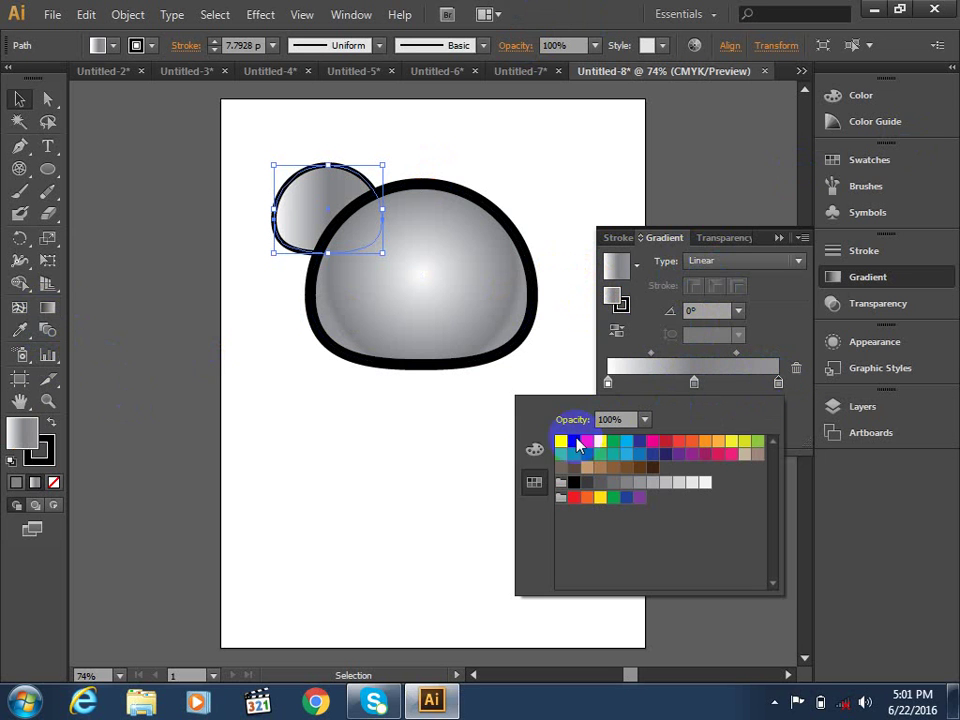
{"action": "left_click", "coordinate": [575, 442]}
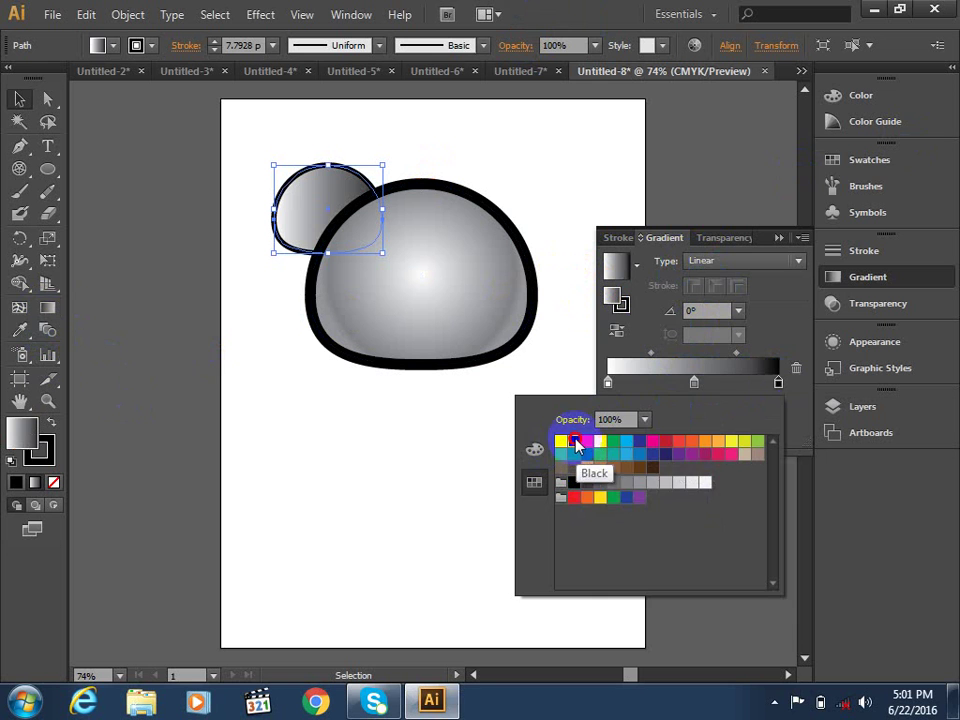
{"action": "left_click", "coordinate": [704, 399]}
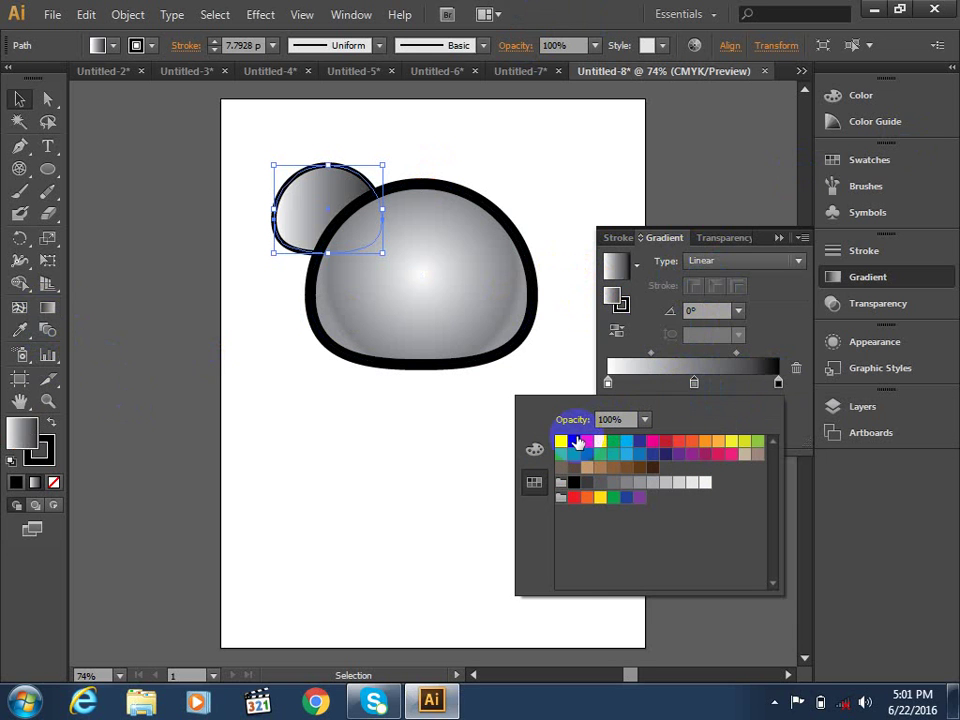
{"action": "left_click", "coordinate": [573, 441]}
{"action": "left_click", "coordinate": [692, 385]}
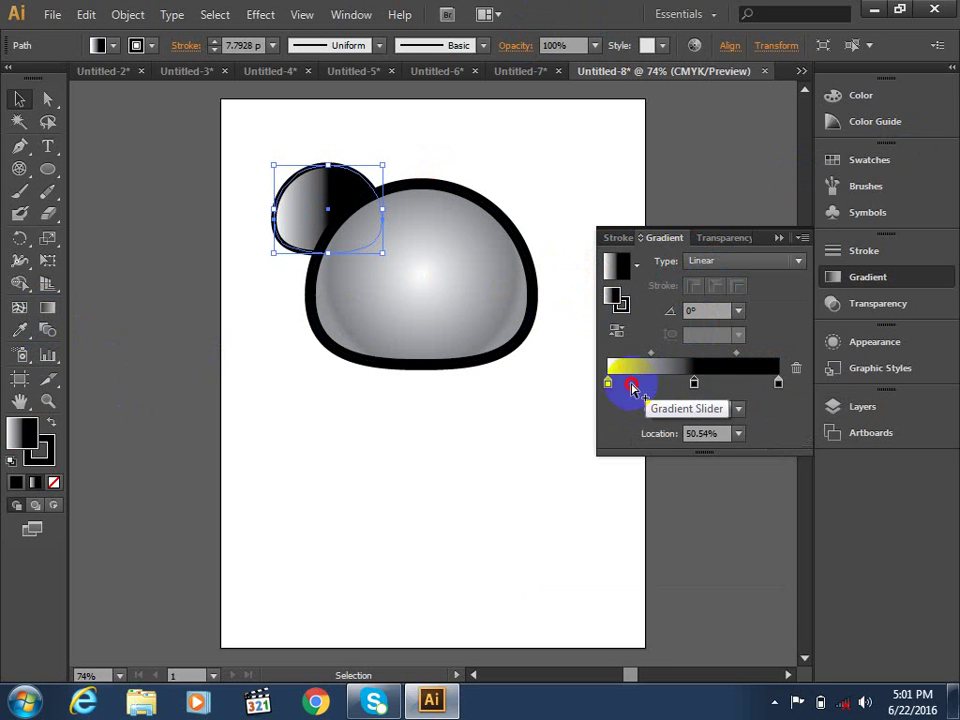
Make the middle stop white at about 47% and the left stop black.
{"action": "mouse_move", "coordinate": [690, 385]}
{"action": "left_mouse_down"}
{"action": "mouse_move", "coordinate": [706, 386]}
{"action": "mouse_move", "coordinate": [696, 386]}
{"action": "left_mouse_up"}
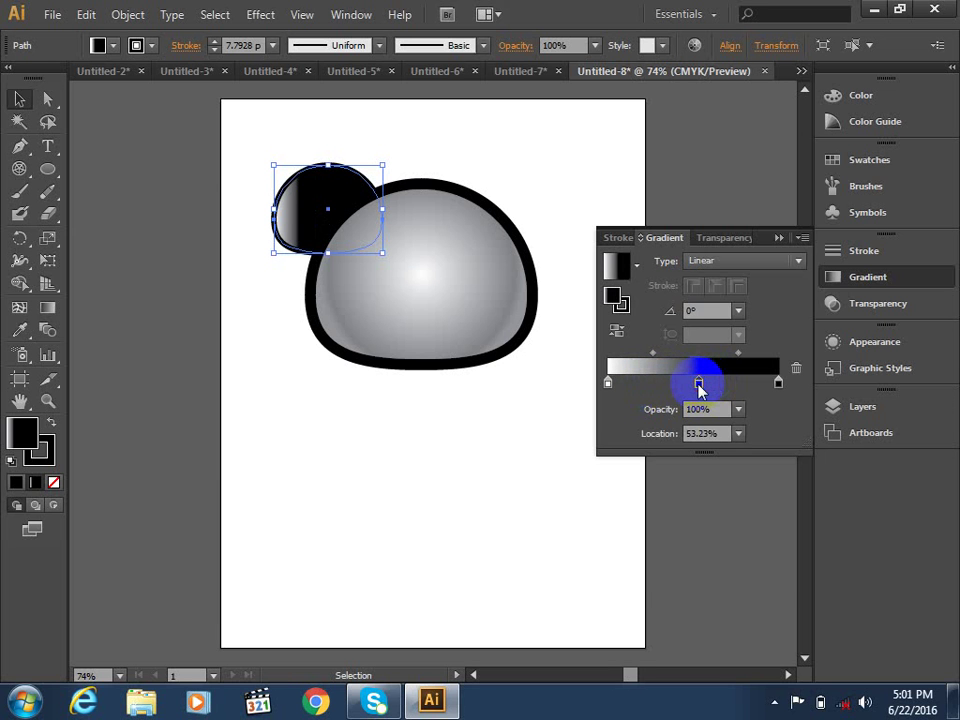
{"action": "double_click", "coordinate": [696, 386]}
{"action": "left_click", "coordinate": [566, 443]}
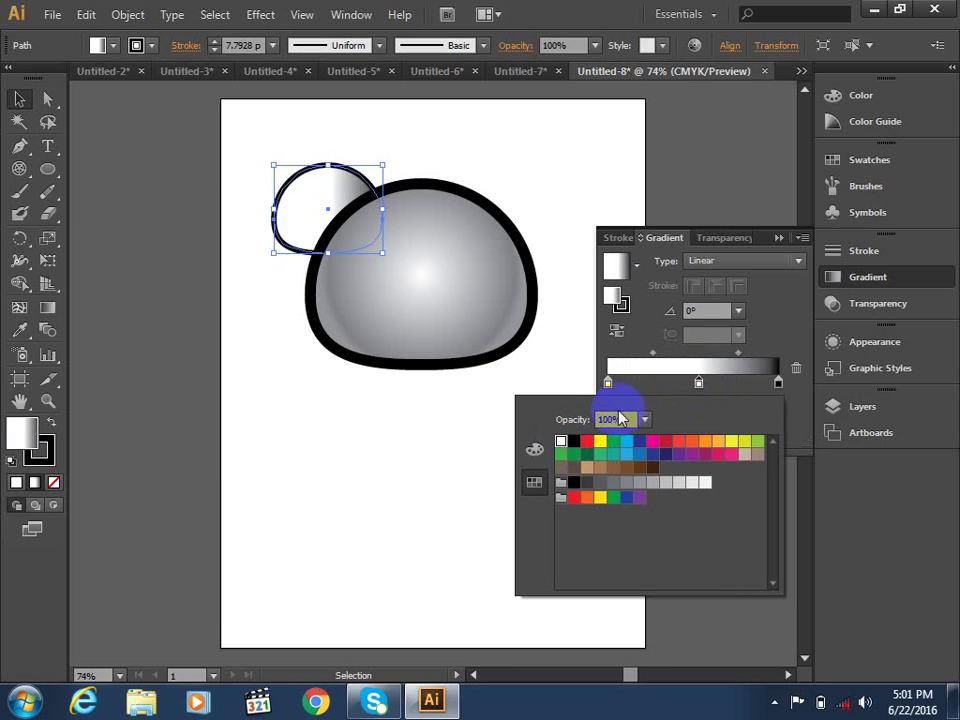
{"action": "left_click", "coordinate": [610, 385]}
{"action": "double_click", "coordinate": [609, 384]}
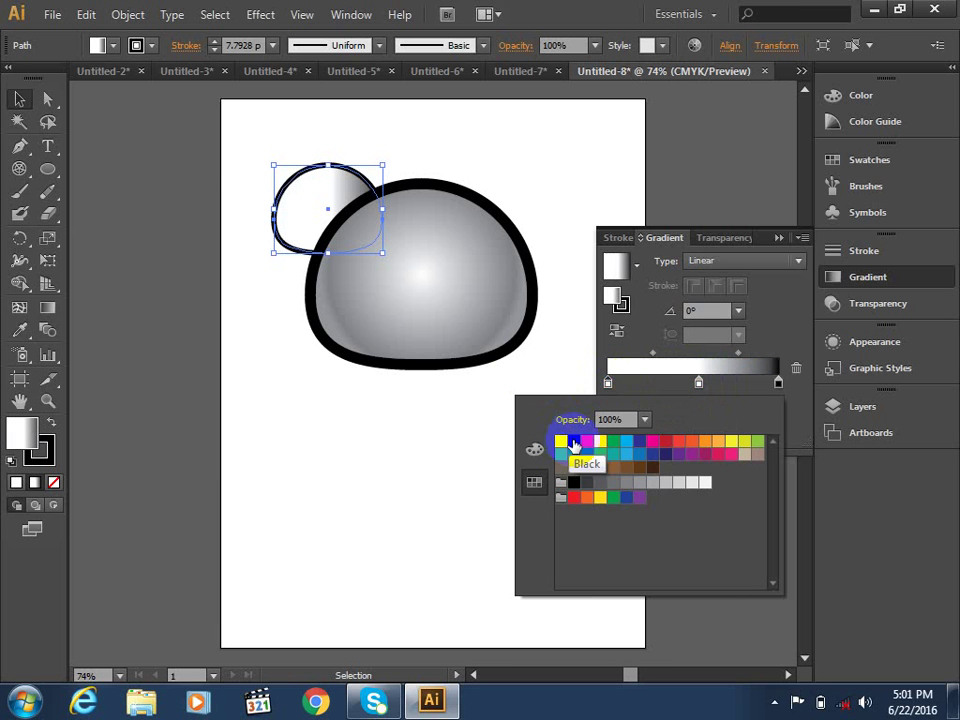
{"action": "left_click", "coordinate": [573, 441]}
{"action": "left_click", "coordinate": [698, 386]}
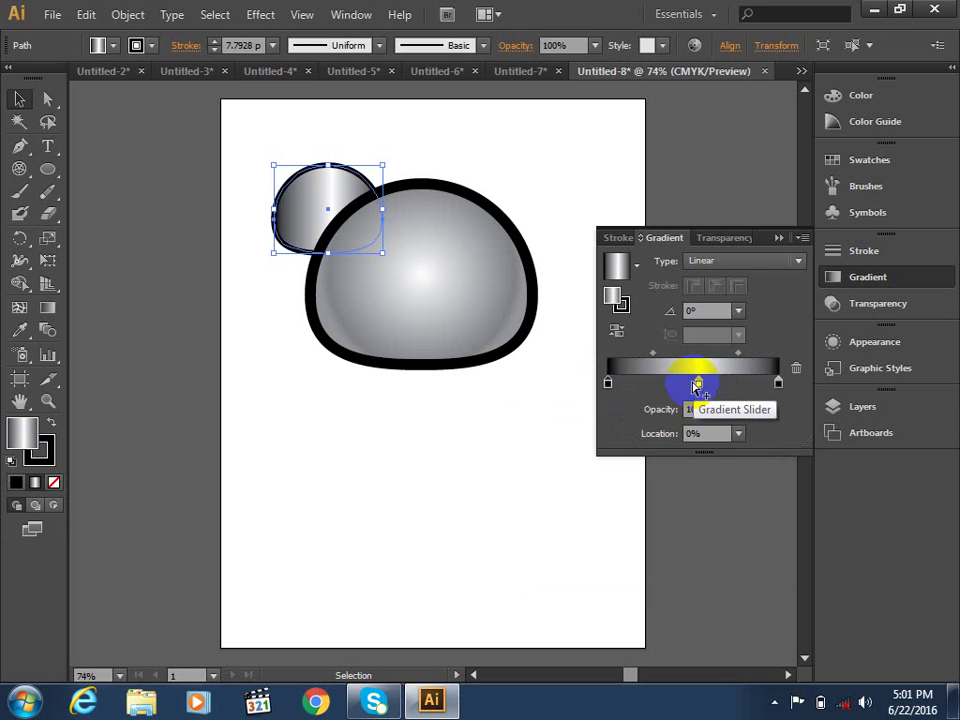
{"action": "left_click_drag", "start_coordinate": [697, 386], "coordinate": [688, 386]}
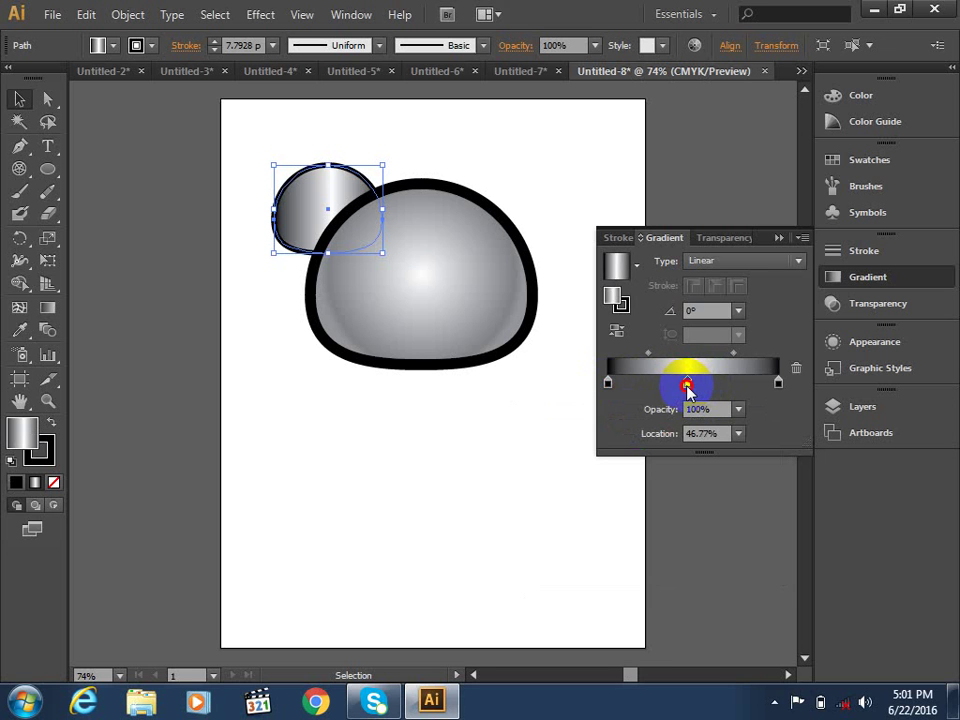
Remove the middle stop so the ear gradient runs from white on the left to black on the right.
{"action": "left_click", "coordinate": [542, 454]}
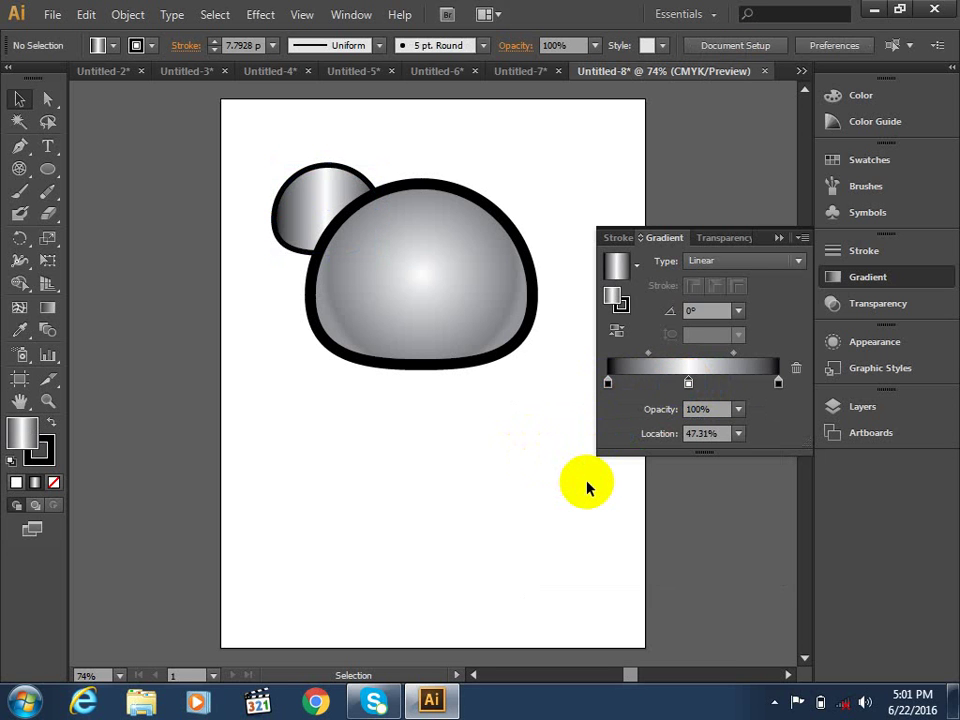
{"action": "left_click", "coordinate": [307, 213]}
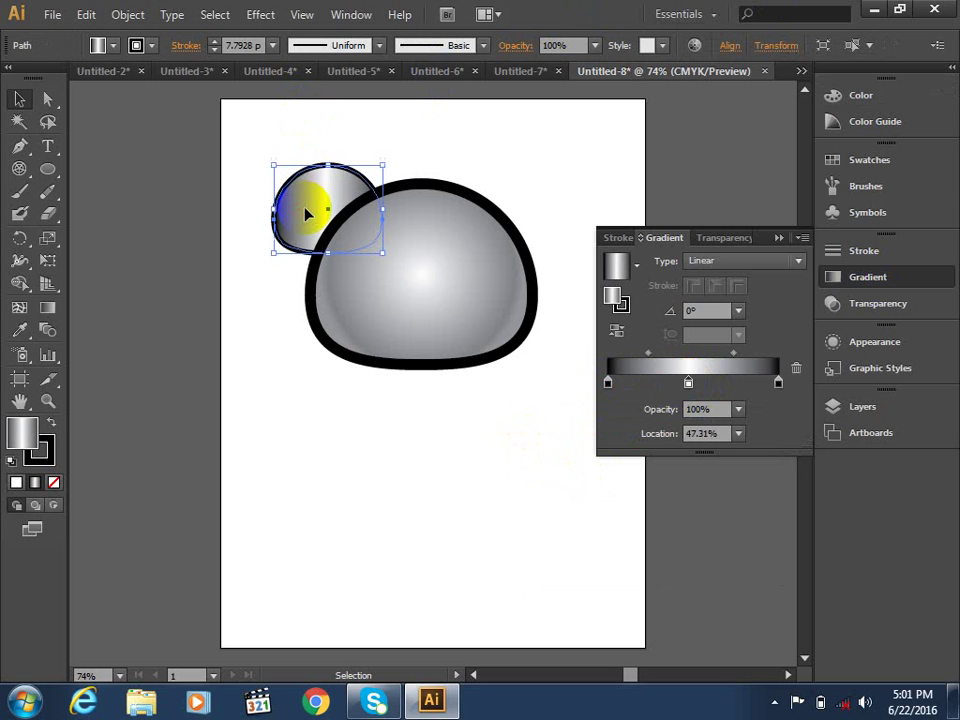
{"action": "left_click", "coordinate": [688, 385]}
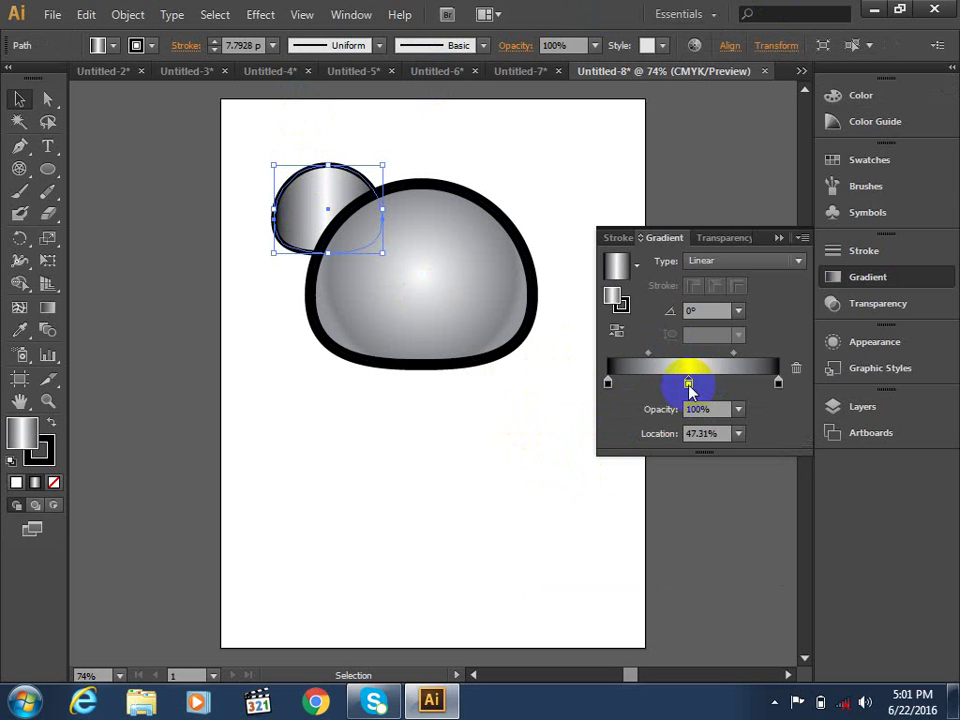
{"action": "left_click_drag", "start_coordinate": [690, 405], "coordinate": [688, 440]}
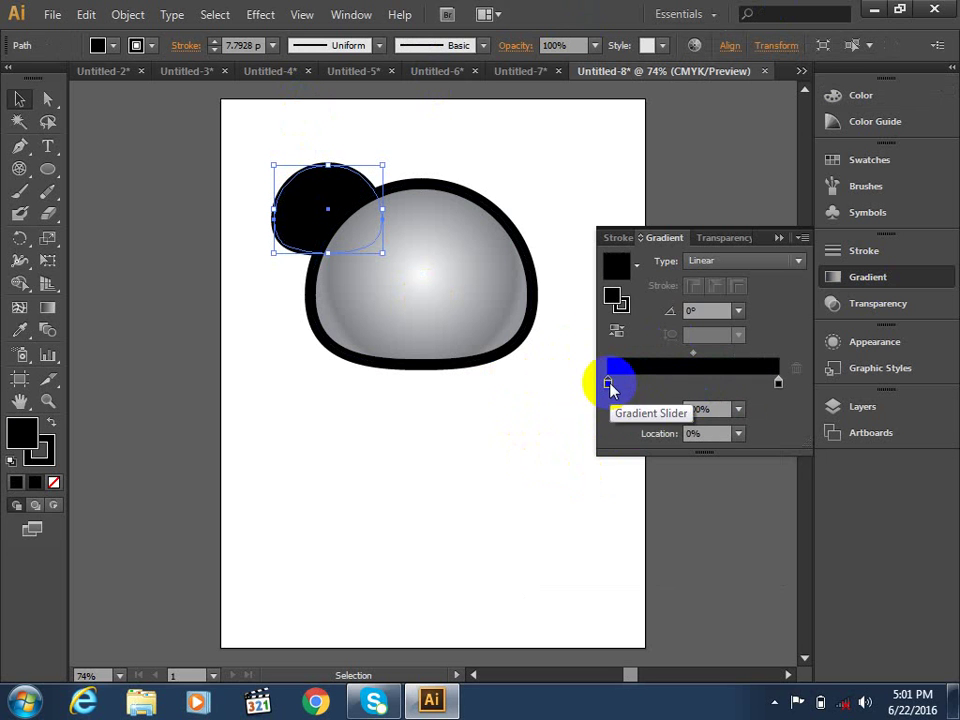
{"action": "double_click", "coordinate": [608, 383]}
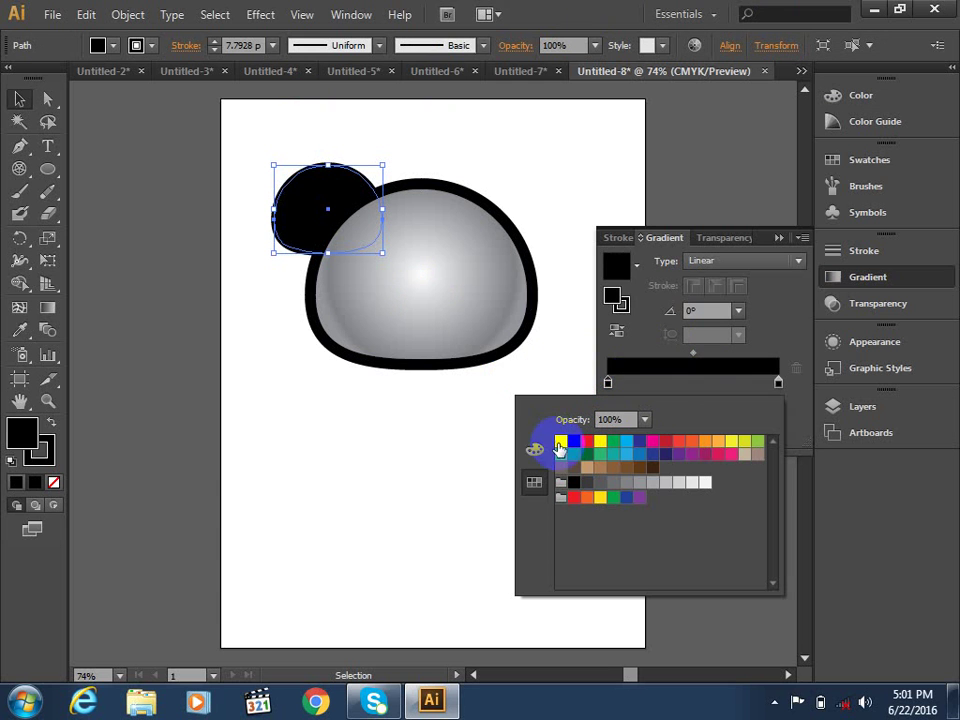
{"action": "left_click", "coordinate": [561, 442]}
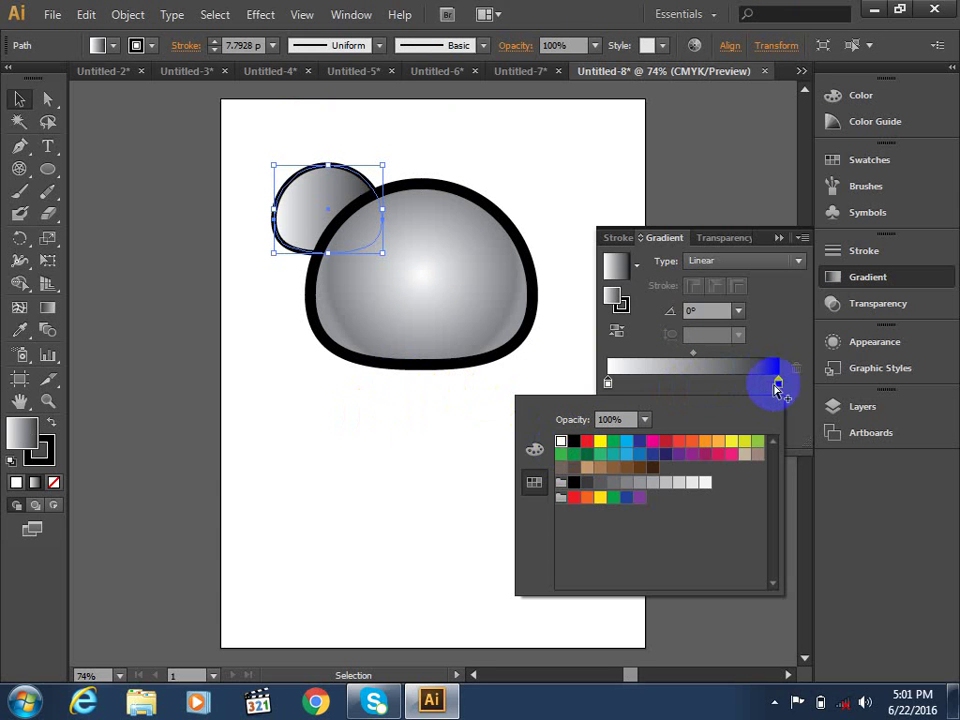
{"action": "left_click", "coordinate": [778, 382]}
{"action": "left_click", "coordinate": [574, 443]}
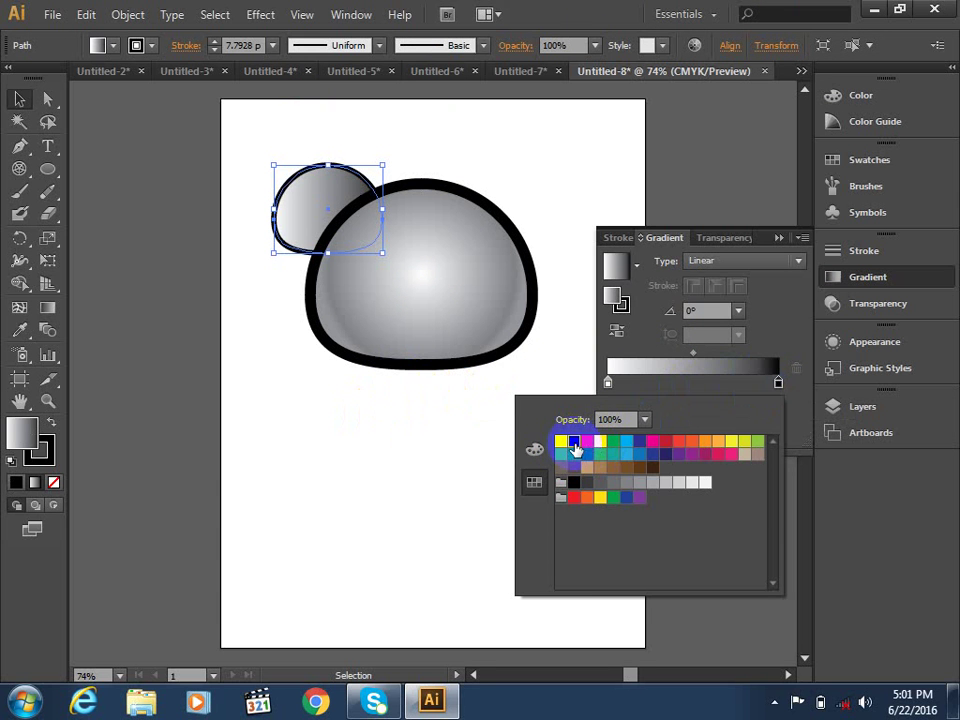
{"action": "left_click", "coordinate": [396, 456]}
Nudge the ear, undo the move, and return to the Selection tool.
{"action": "left_click_drag", "start_coordinate": [311, 214], "coordinate": [307, 214]}
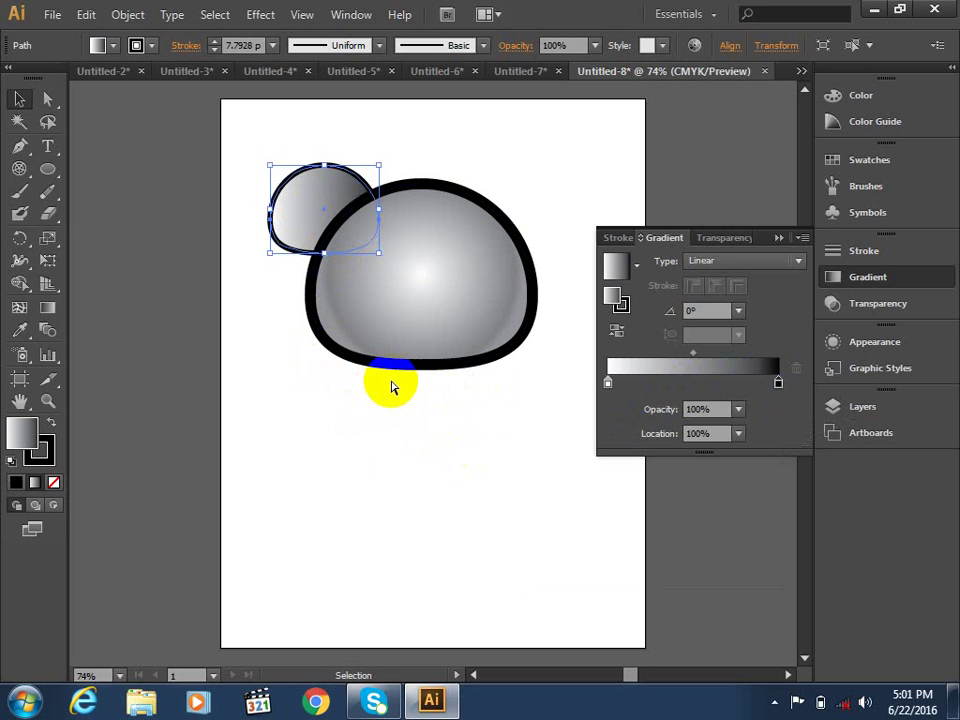
{"action": "key", "text": "ctrl+z"}
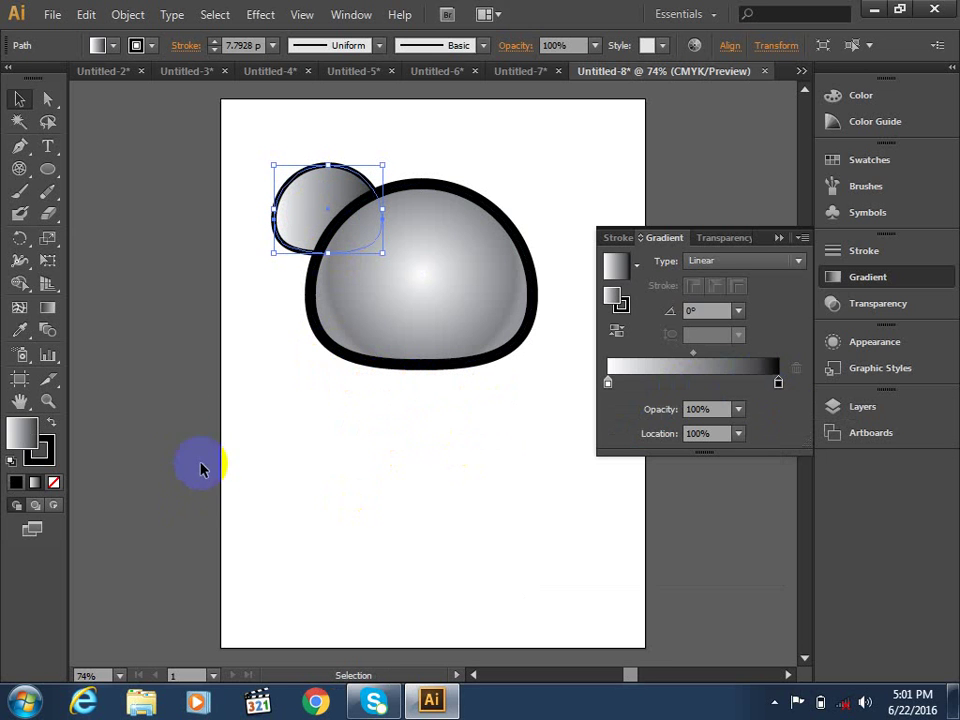
{"action": "key", "text": "a"}
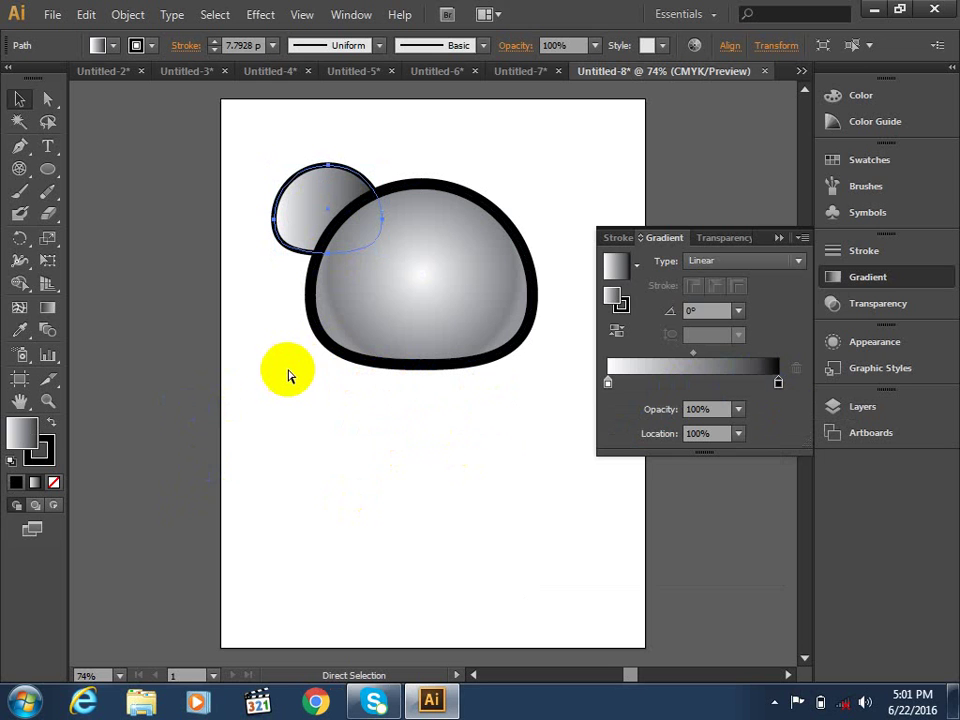
{"action": "key", "text": "v"}
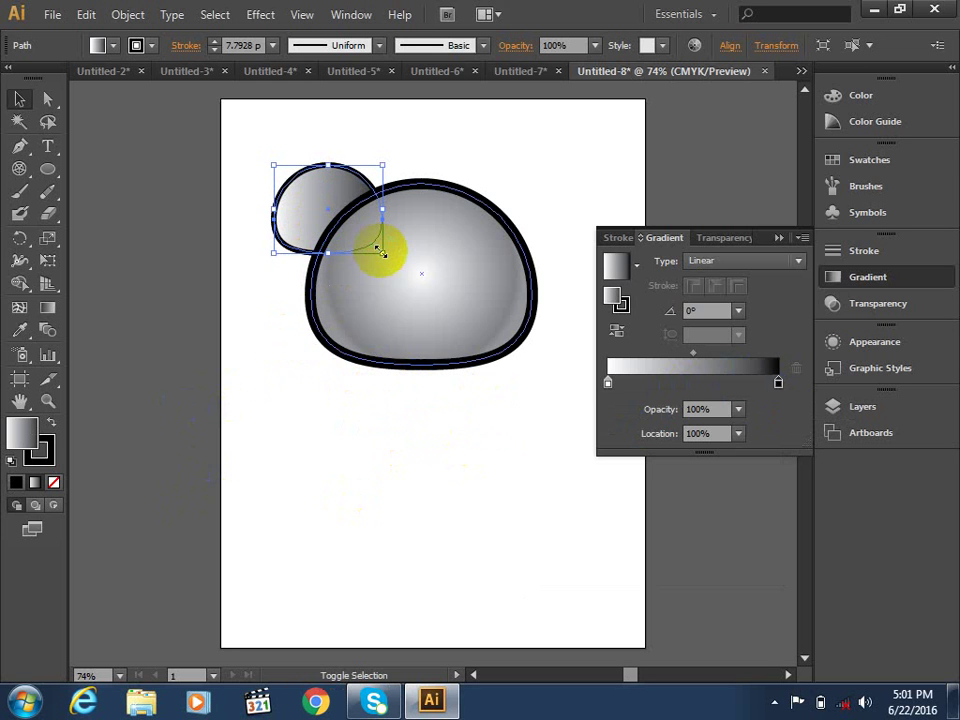
Shrink the ear copy into an inner ear and reverse its gradient to black-to-white.
{"action": "left_click_drag", "start_coordinate": [380, 251], "coordinate": [348, 222]}
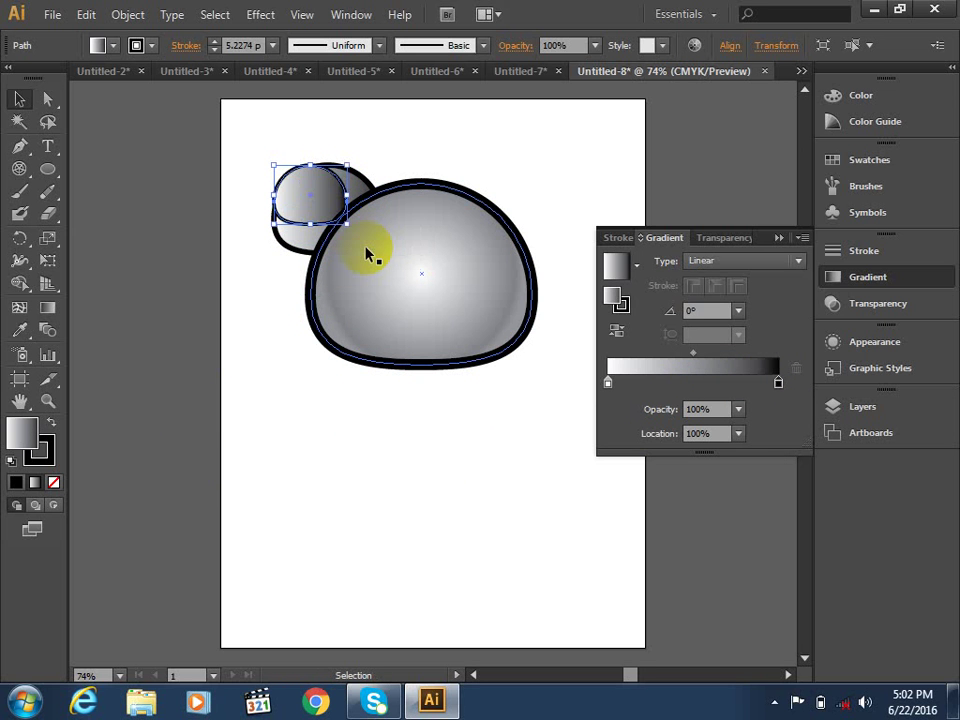
{"action": "key", "text": "Down"}
{"action": "key", "text": "Down"}
{"action": "key", "text": "Down"}
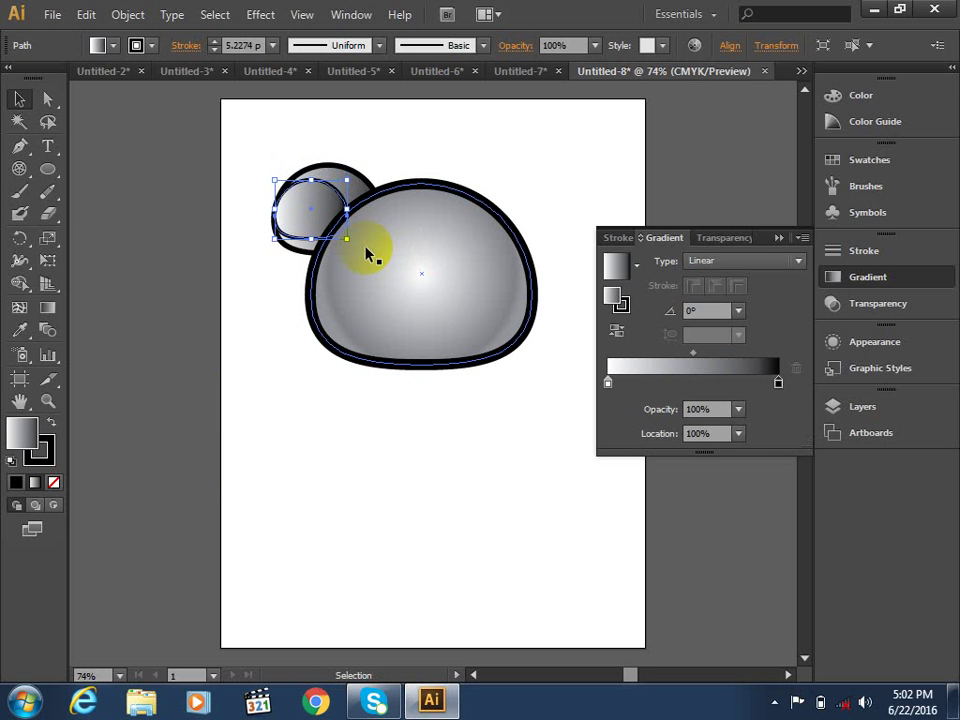
{"action": "key", "text": "Right"}
{"action": "key", "text": "Right"}
{"action": "key", "text": "Right"}
{"action": "key", "text": "Right"}
{"action": "key", "text": "Right"}
{"action": "key", "text": "Right"}
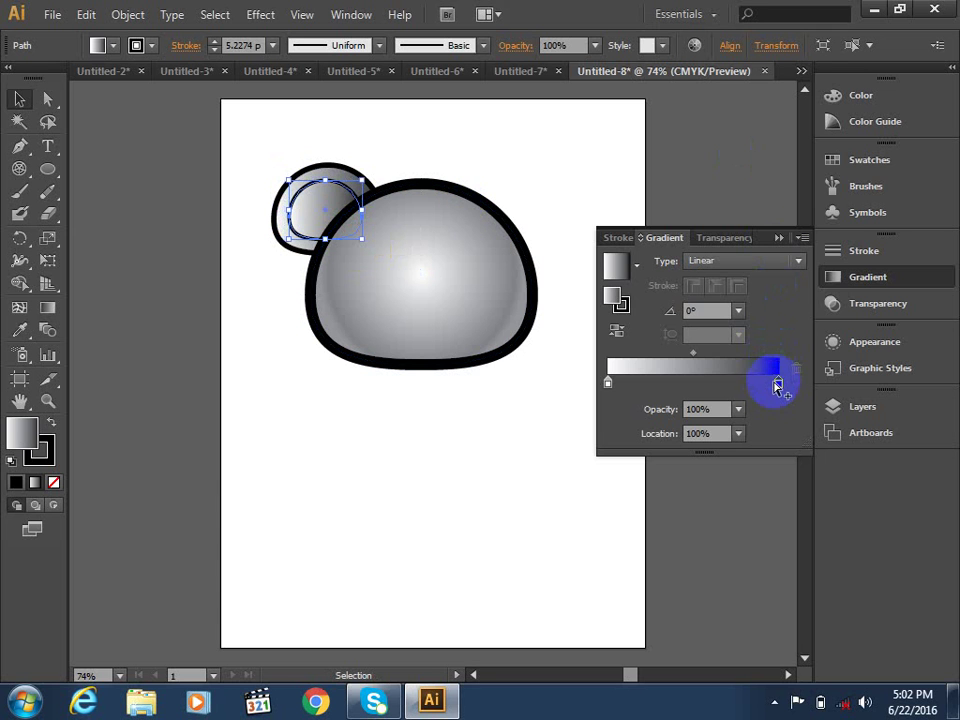
{"action": "left_click", "coordinate": [779, 383]}
{"action": "mouse_move", "coordinate": [779, 383]}
{"action": "left_mouse_down"}
{"action": "mouse_move", "coordinate": [638, 384]}
{"action": "mouse_move", "coordinate": [778, 382]}
{"action": "left_mouse_up"}
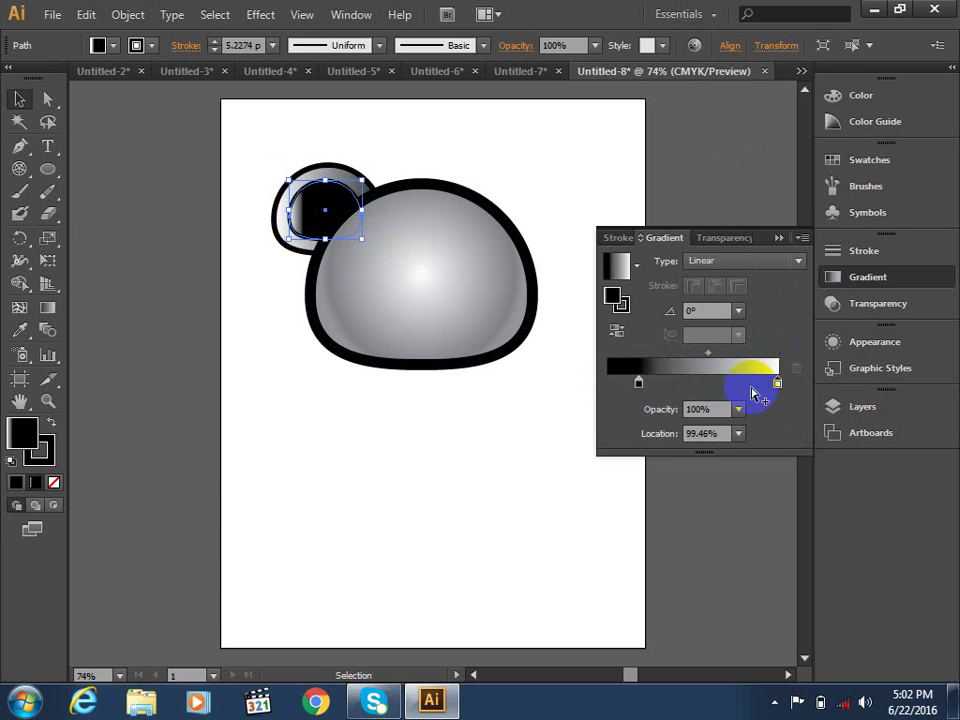
{"action": "left_click", "coordinate": [630, 388]}
{"action": "left_click_drag", "start_coordinate": [630, 388], "coordinate": [607, 383]}
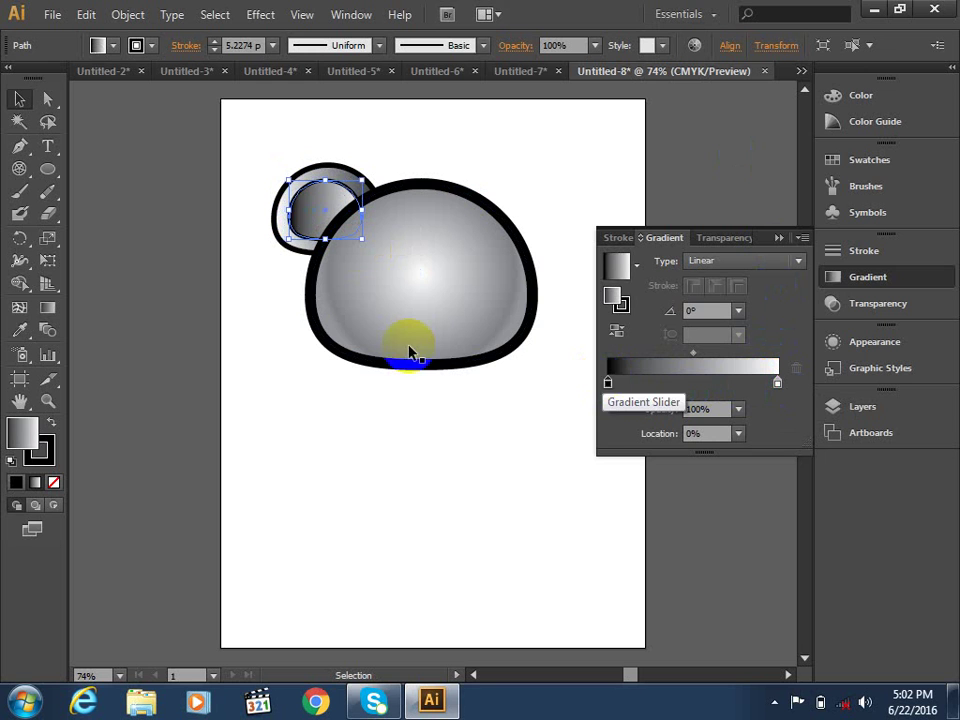
Set the inner ear's Stroke to None.
{"action": "left_click", "coordinate": [370, 418]}
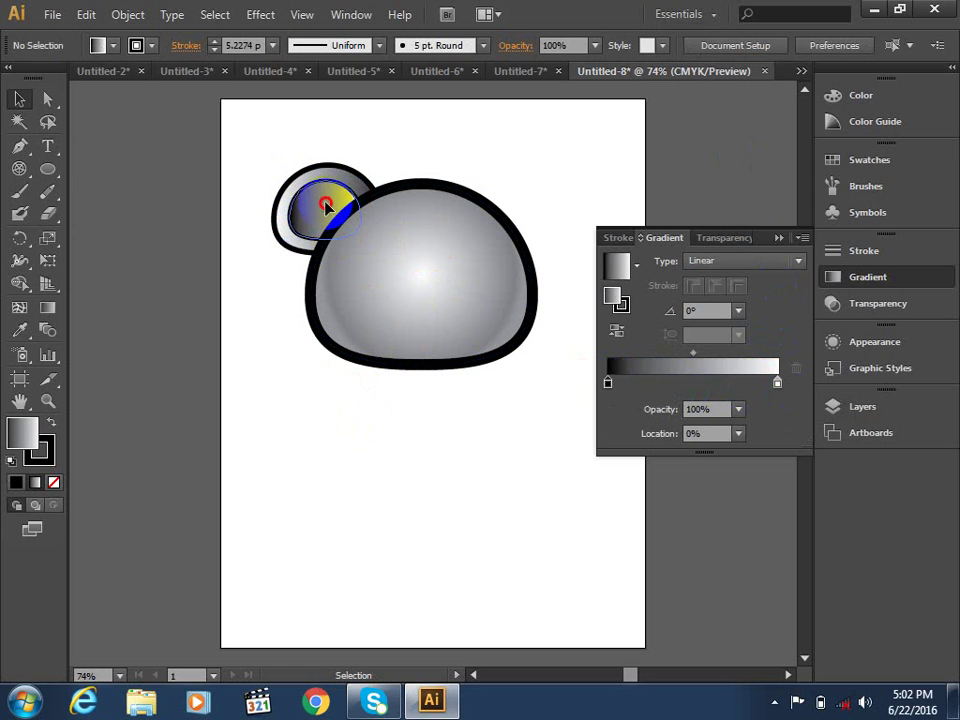
{"action": "left_click", "coordinate": [327, 207]}
{"action": "left_click", "coordinate": [137, 45]}
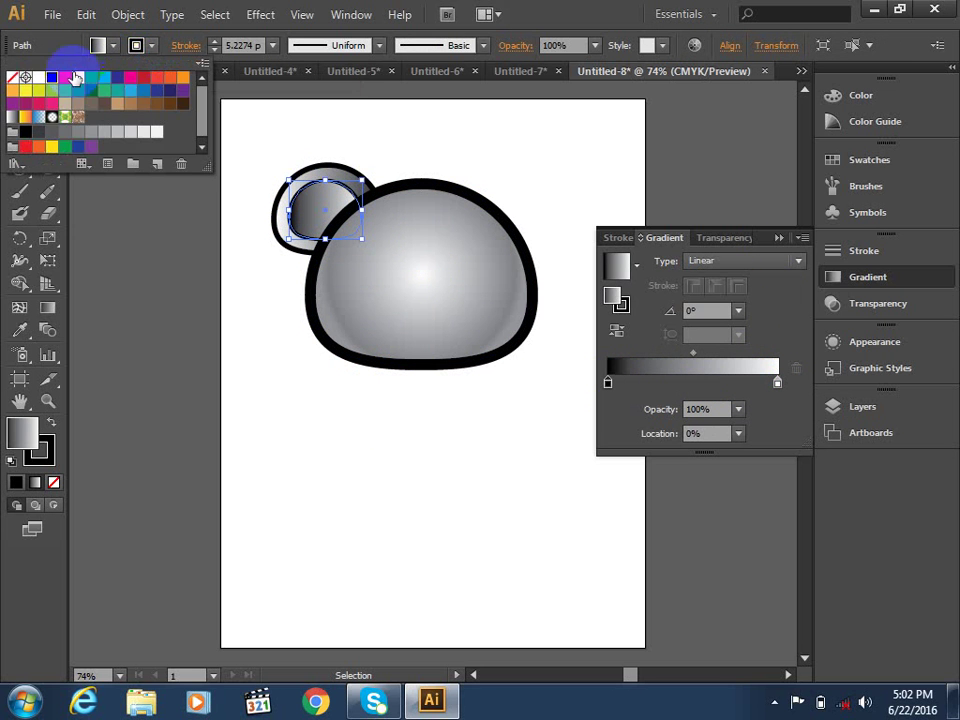
{"action": "left_click", "coordinate": [13, 79]}
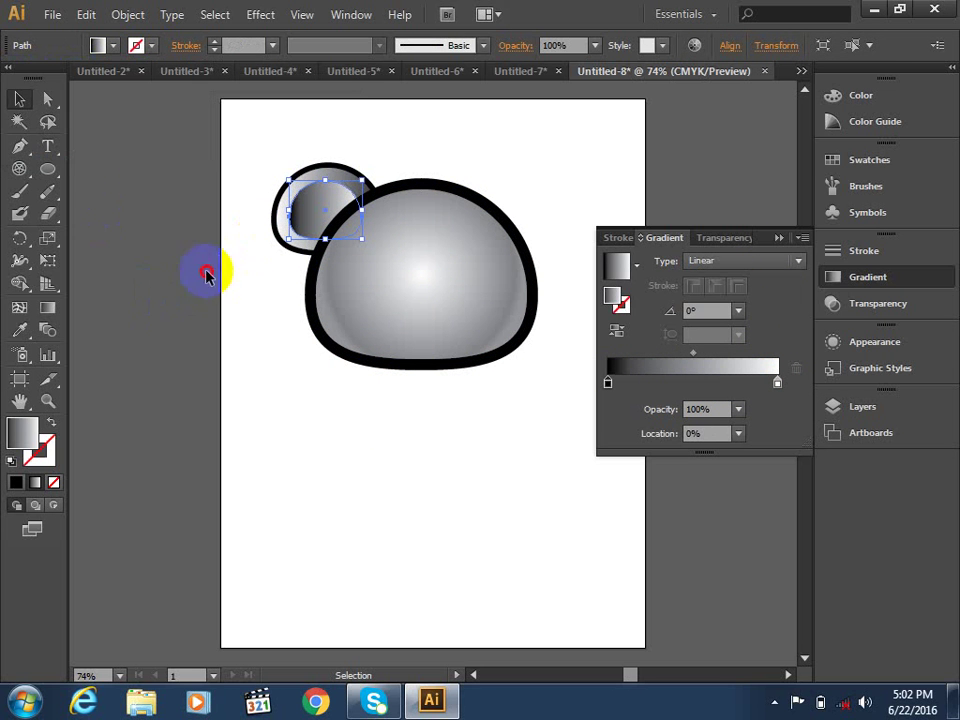
{"action": "left_click", "coordinate": [264, 292]}
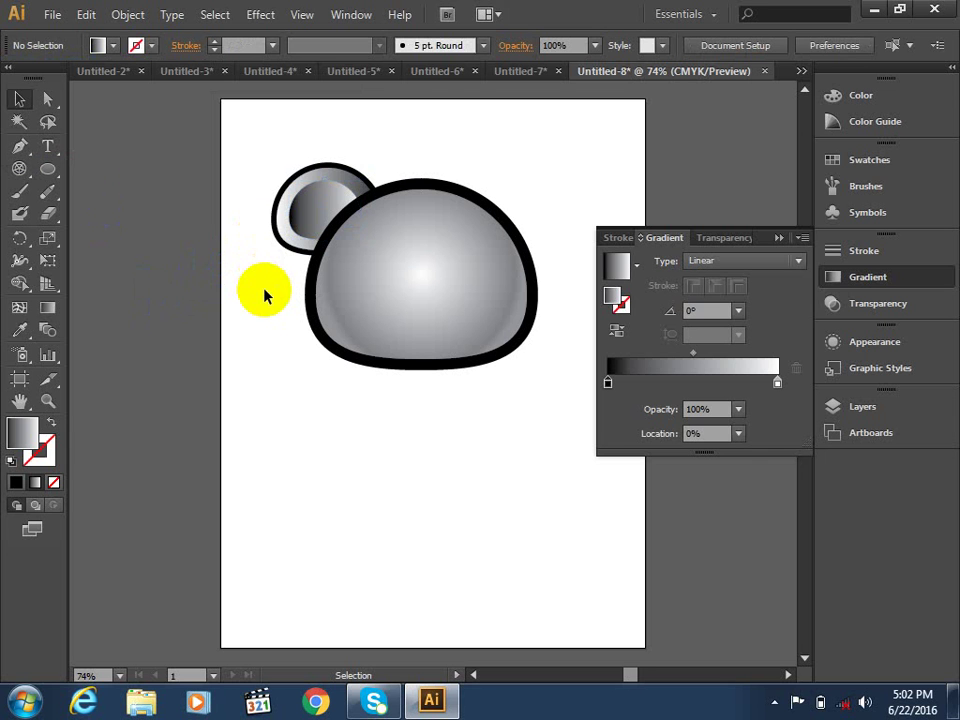
{"action": "left_click", "coordinate": [296, 203], "text": "shift"}
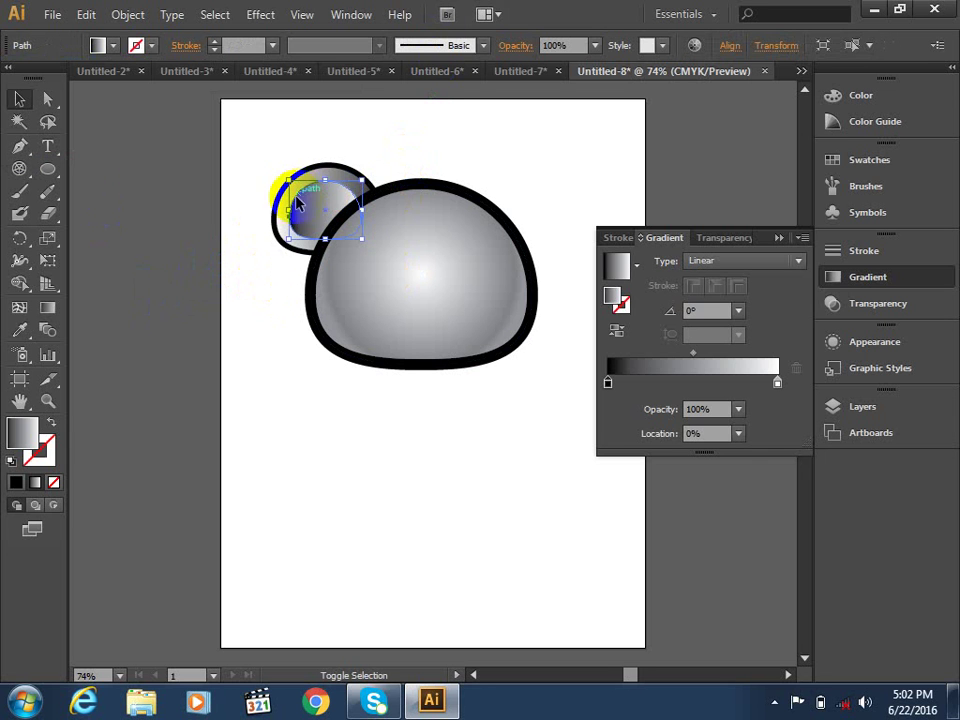
{"action": "left_click", "coordinate": [296, 266], "text": "shift"}
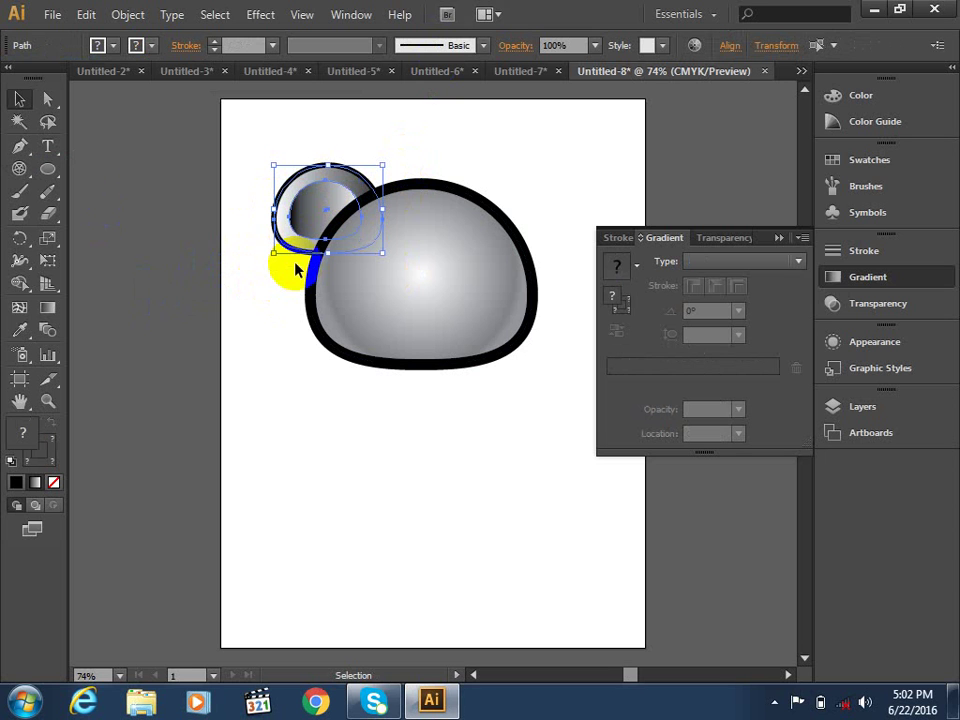
{"action": "key", "text": "a"}
{"action": "key", "text": "ctrl+g"}
{"action": "key", "text": "v"}
{"action": "key", "text": "a"}
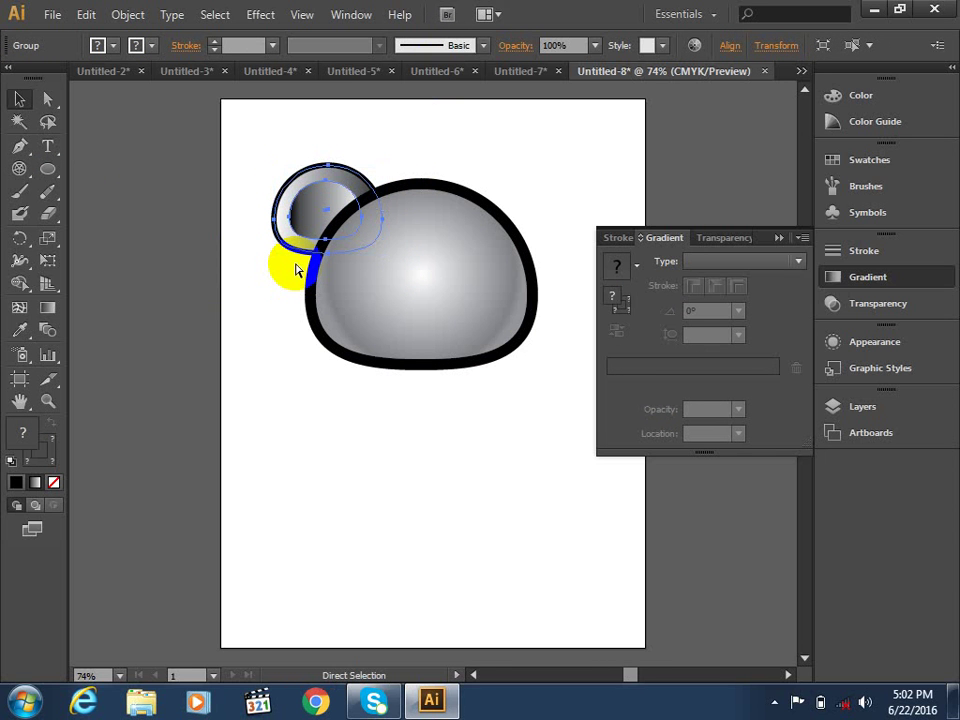
{"action": "key", "text": "v"}
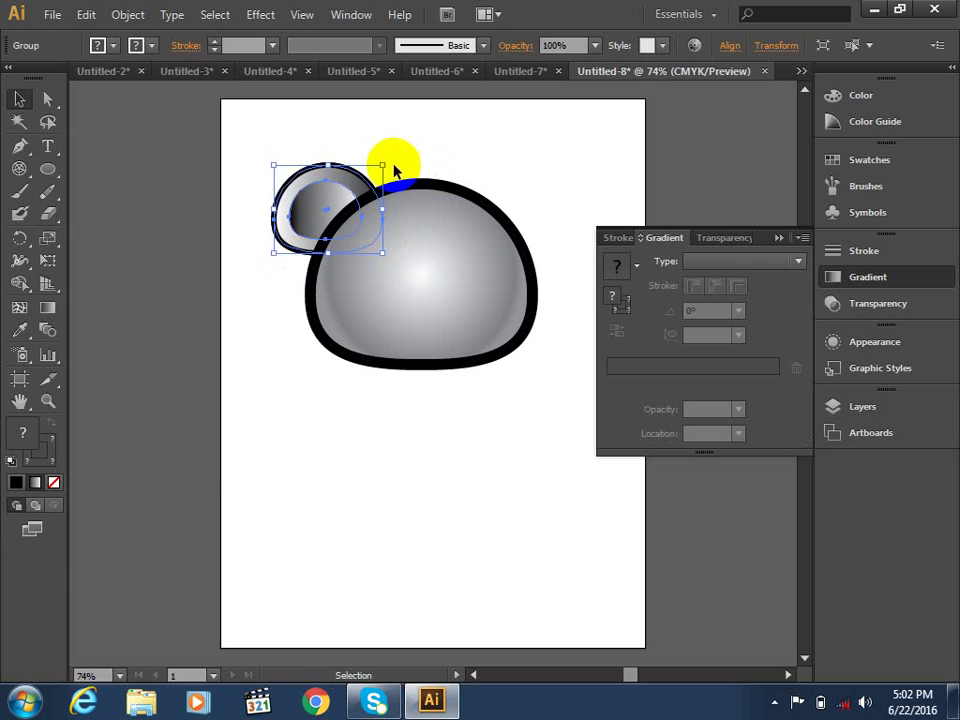
{"action": "mouse_move", "coordinate": [336, 199]}
{"action": "left_mouse_down"}
{"action": "mouse_move", "coordinate": [535, 203]}
{"action": "mouse_move", "coordinate": [524, 204]}
{"action": "left_mouse_up"}
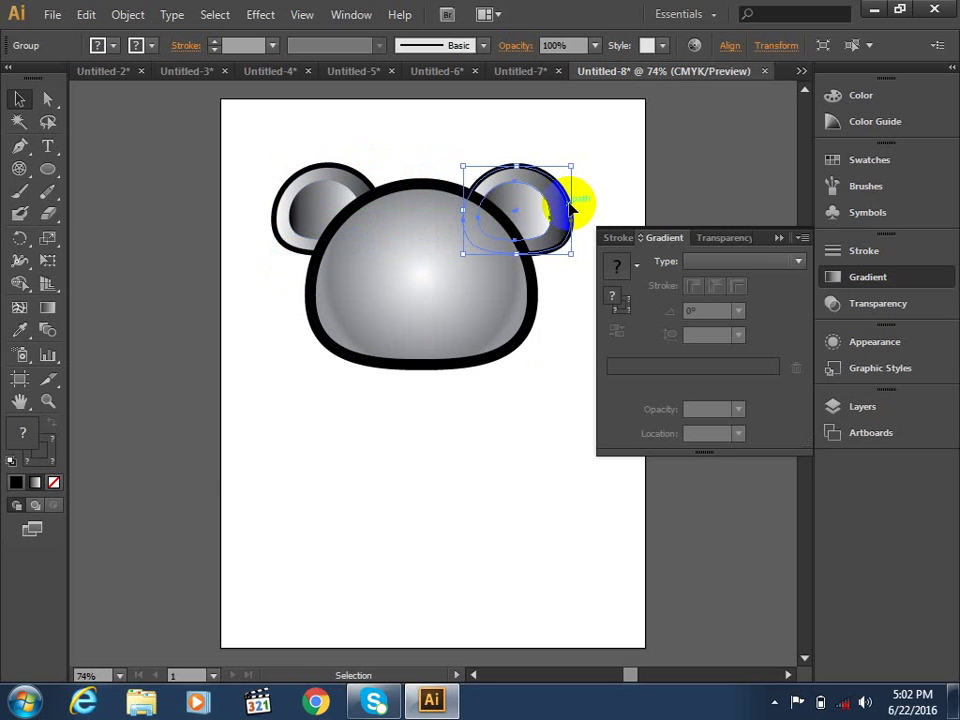
{"action": "left_click_drag", "start_coordinate": [570, 205], "coordinate": [572, 205]}
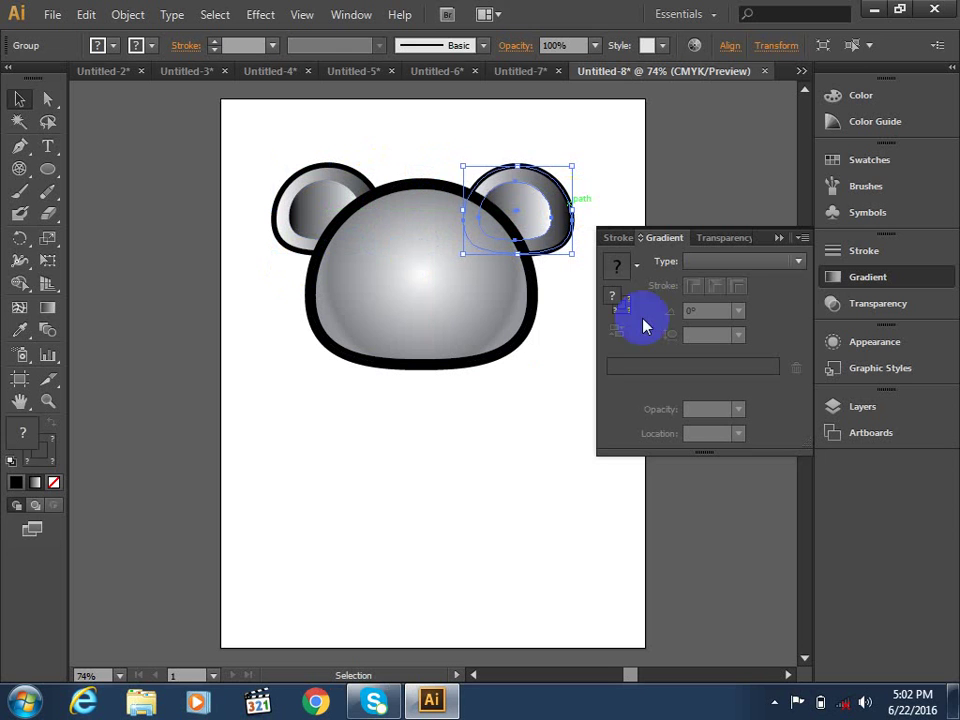
{"action": "left_click", "coordinate": [558, 484]}
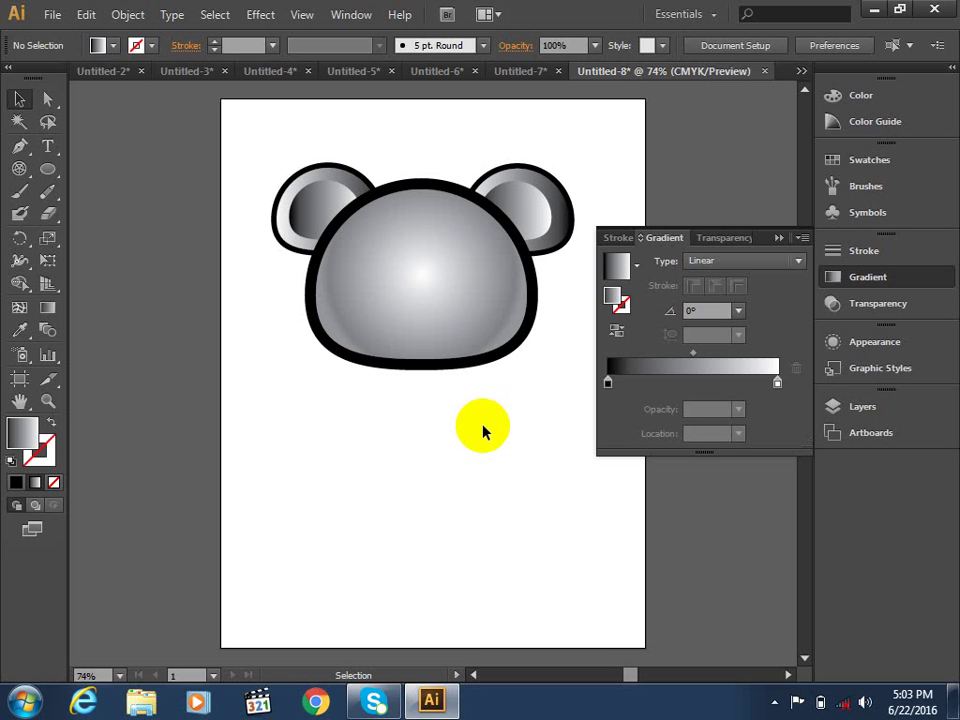
Draw a circle on the upper left of the head with the Ellipse tool.
{"action": "left_click", "coordinate": [474, 310]}
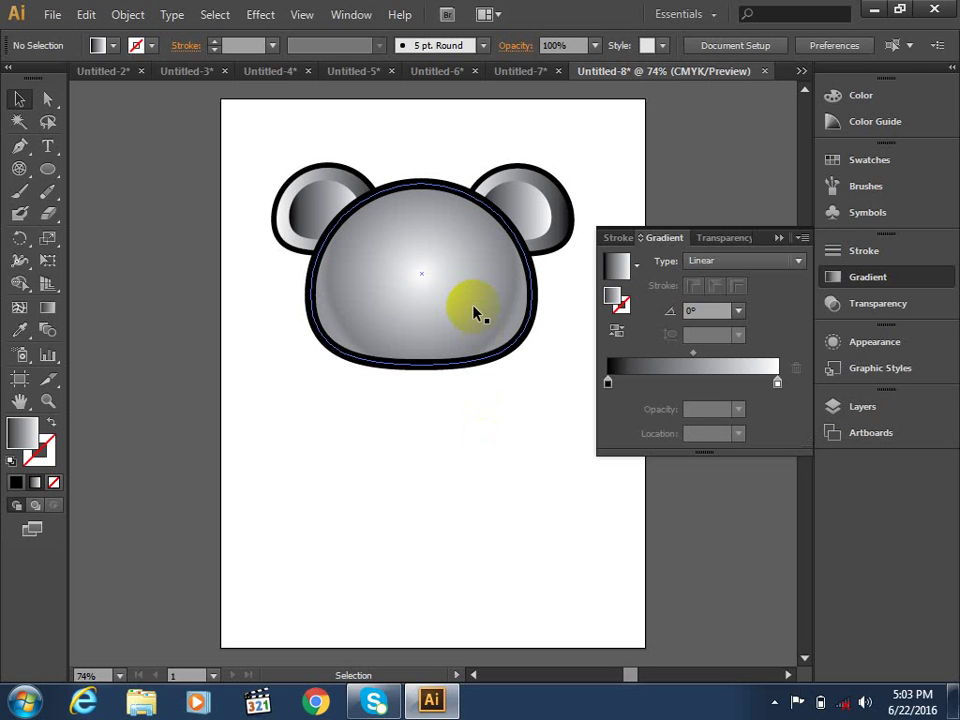
{"action": "left_click", "coordinate": [398, 143]}
{"action": "left_click", "coordinate": [47, 169]}
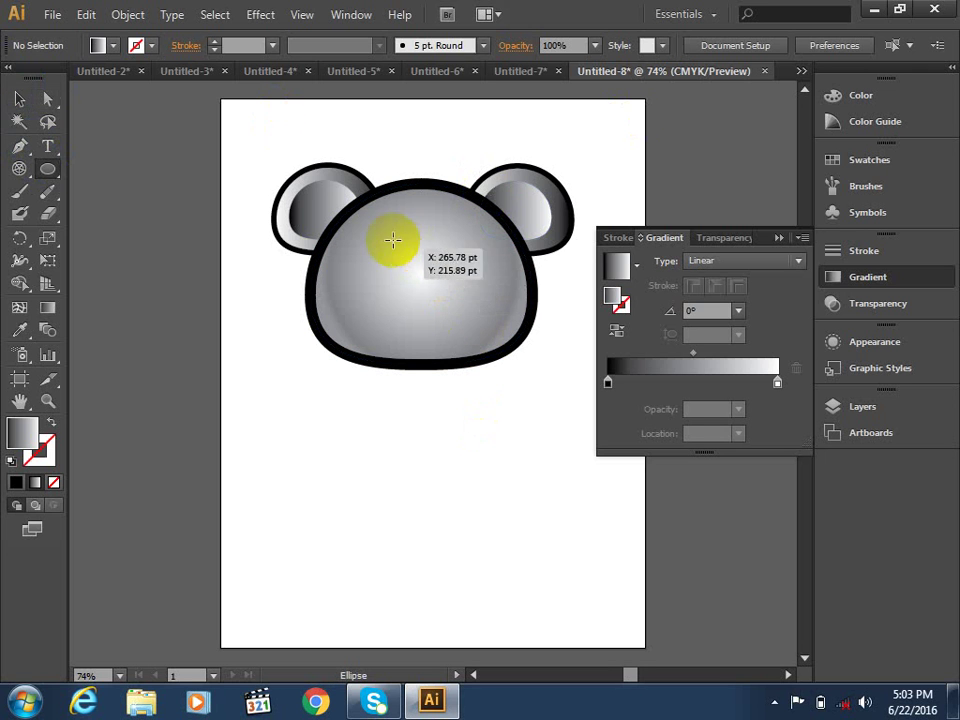
{"action": "left_click_drag", "start_coordinate": [362, 227], "coordinate": [442, 300]}
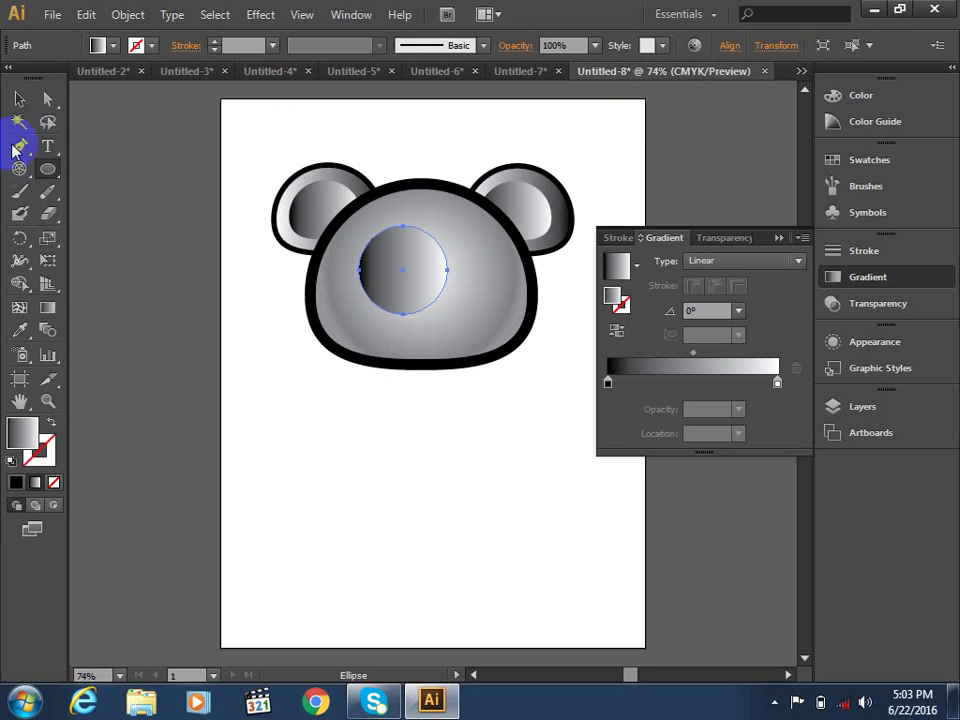
Drag the circle's anchor upward to reshape it into a tall egg-shaped oval.
{"action": "left_click", "coordinate": [47, 98]}
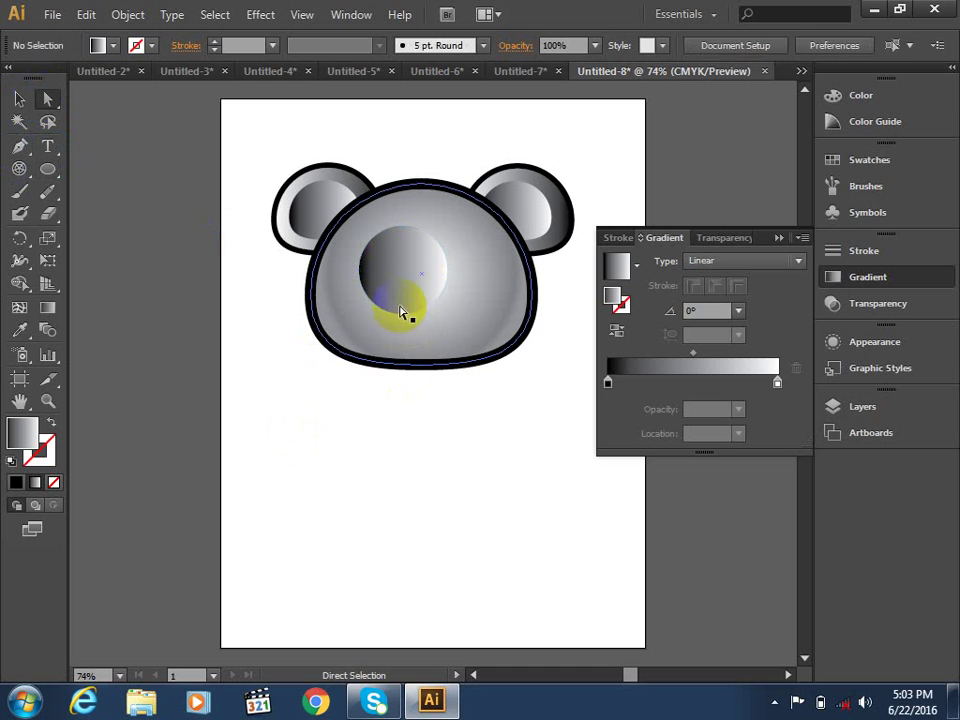
{"action": "mouse_move", "coordinate": [402, 314]}
{"action": "left_mouse_down"}
{"action": "mouse_move", "coordinate": [396, 346]}
{"action": "mouse_move", "coordinate": [413, 259]}
{"action": "left_mouse_up"}
{"action": "left_click", "coordinate": [388, 405]}
{"action": "key", "text": "ctrl+z"}
{"action": "key", "text": "ctrl+z"}
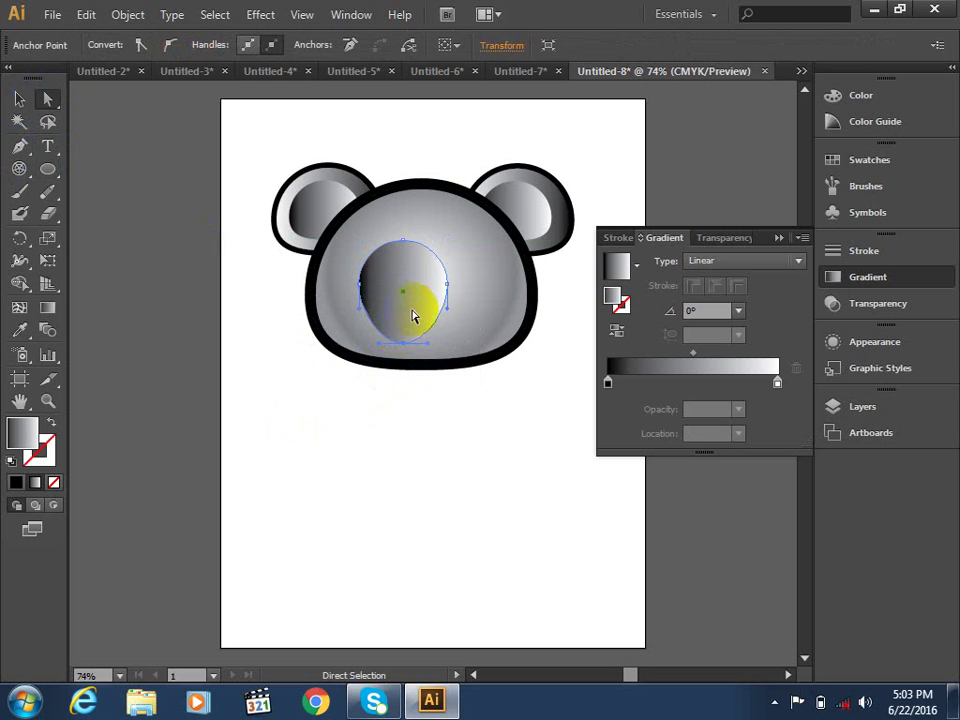
{"action": "left_click_drag", "start_coordinate": [418, 315], "coordinate": [408, 284]}
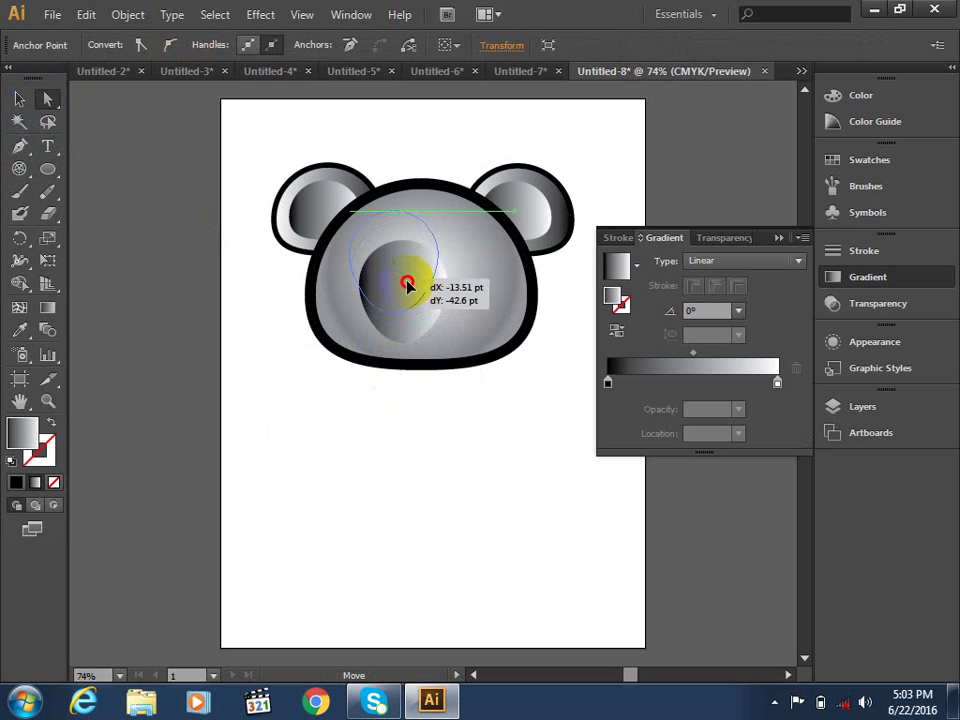
{"action": "left_click", "coordinate": [197, 358]}
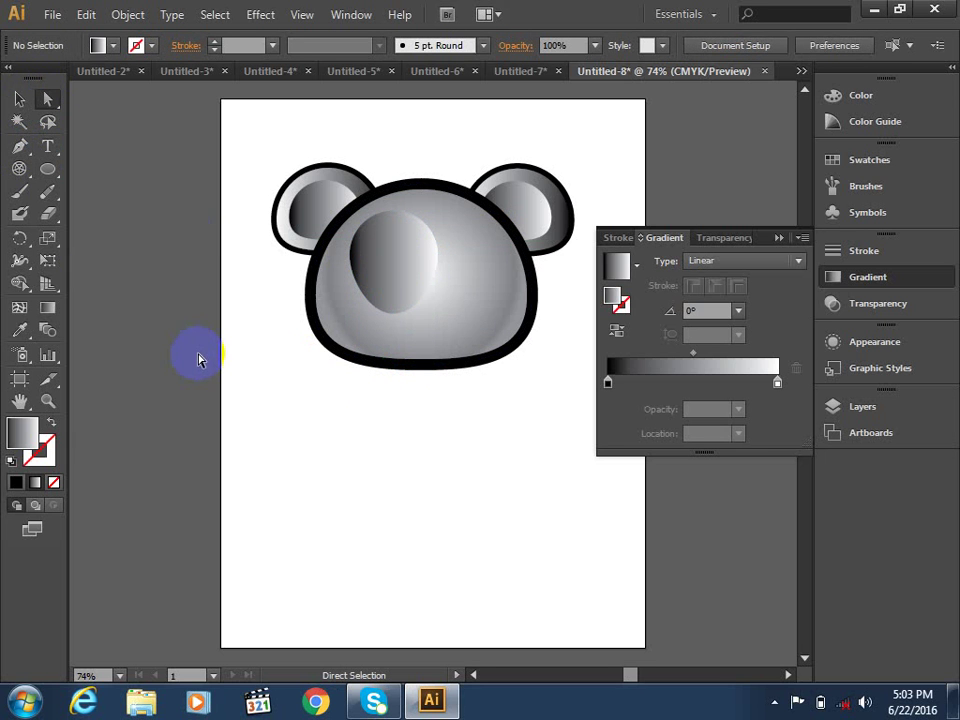
{"action": "left_click", "coordinate": [410, 280]}
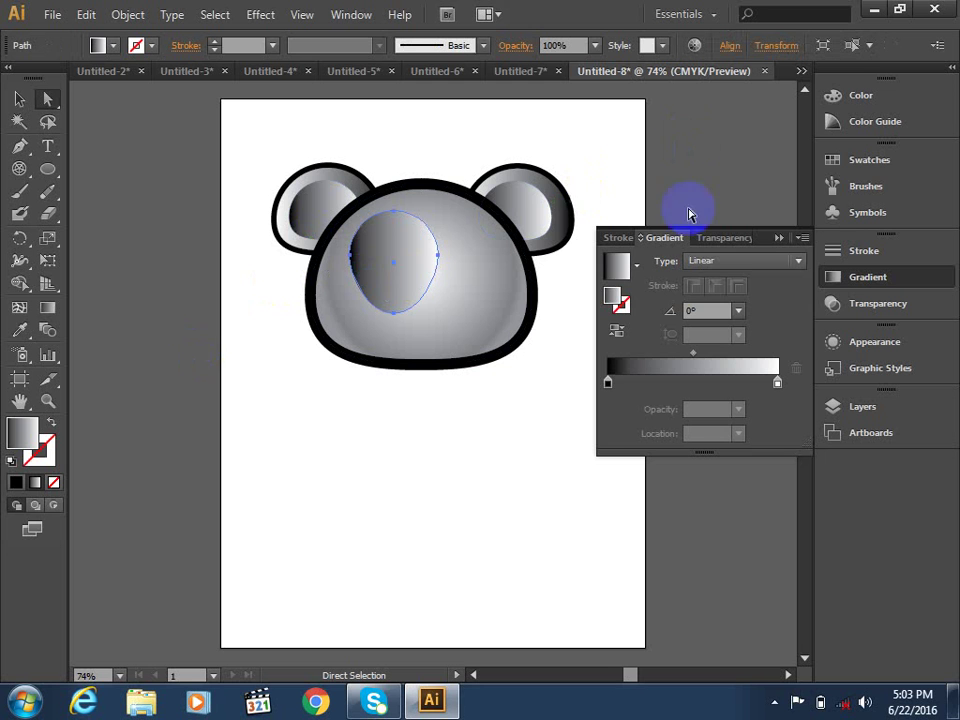
Keep the eye gradient linear with a black right end and a white stop near the middle.
{"action": "left_click", "coordinate": [702, 260]}
{"action": "left_click", "coordinate": [702, 284]}
{"action": "double_click", "coordinate": [777, 383]}
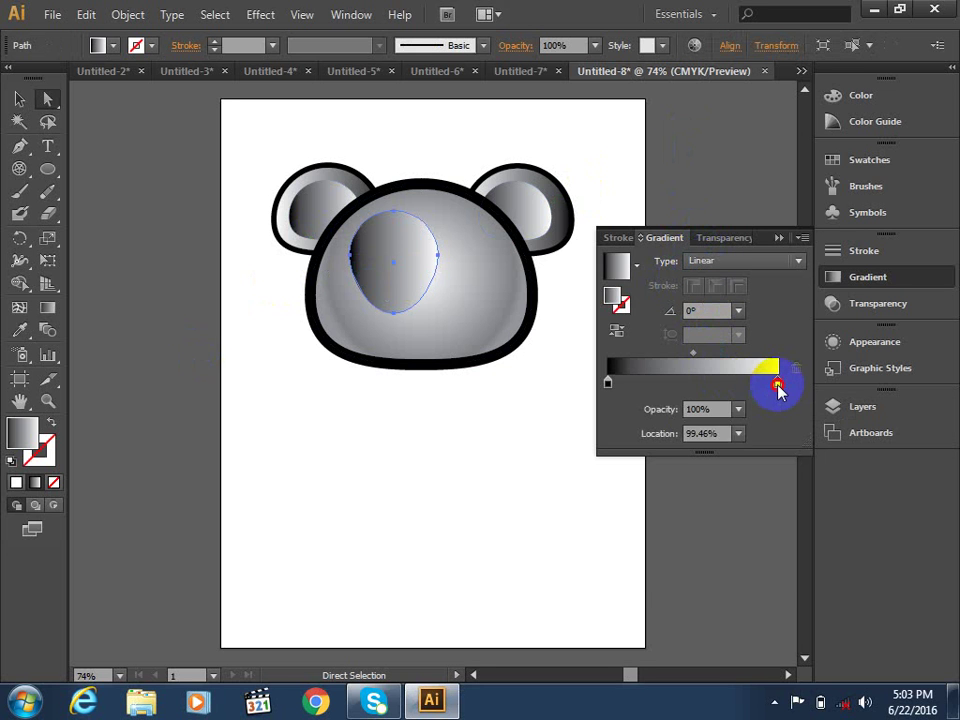
{"action": "left_click", "coordinate": [573, 441]}
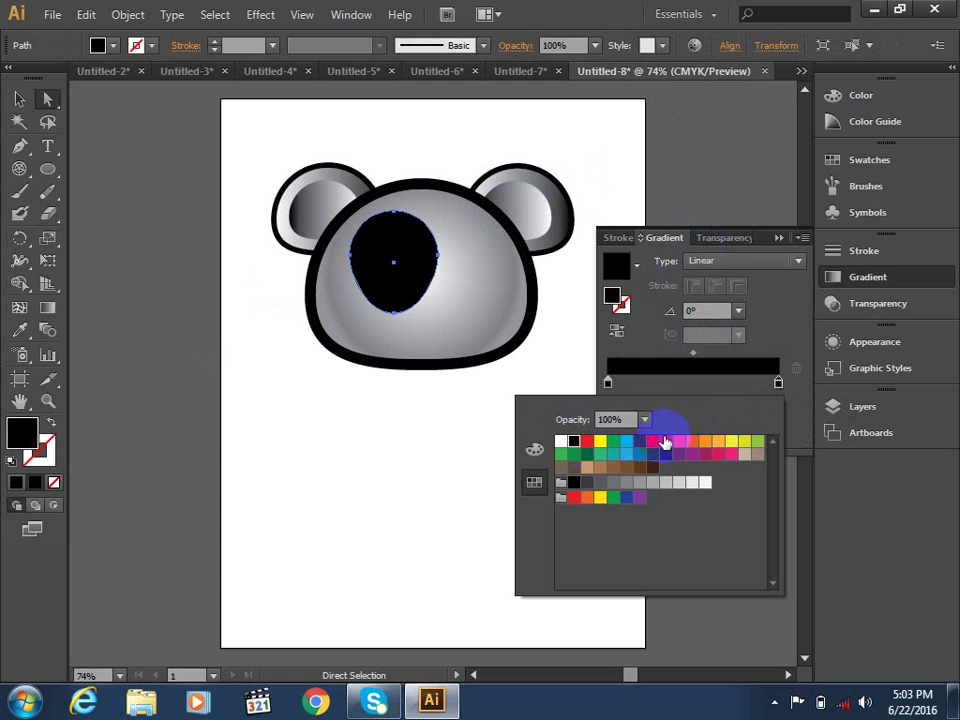
{"action": "left_click", "coordinate": [693, 380]}
{"action": "double_click", "coordinate": [691, 382]}
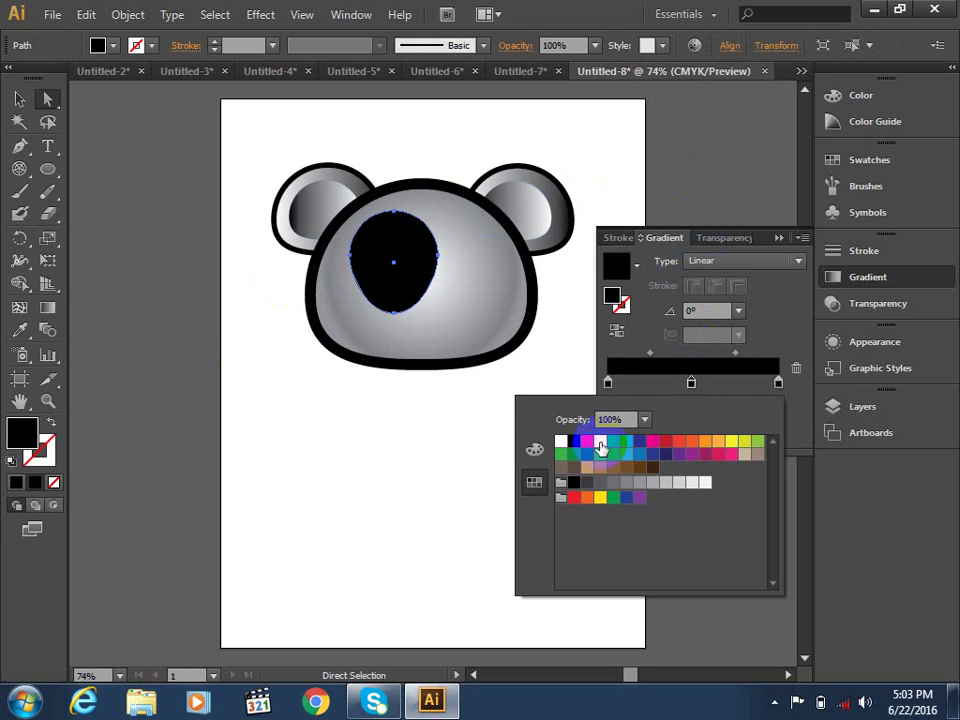
{"action": "left_click", "coordinate": [561, 441]}
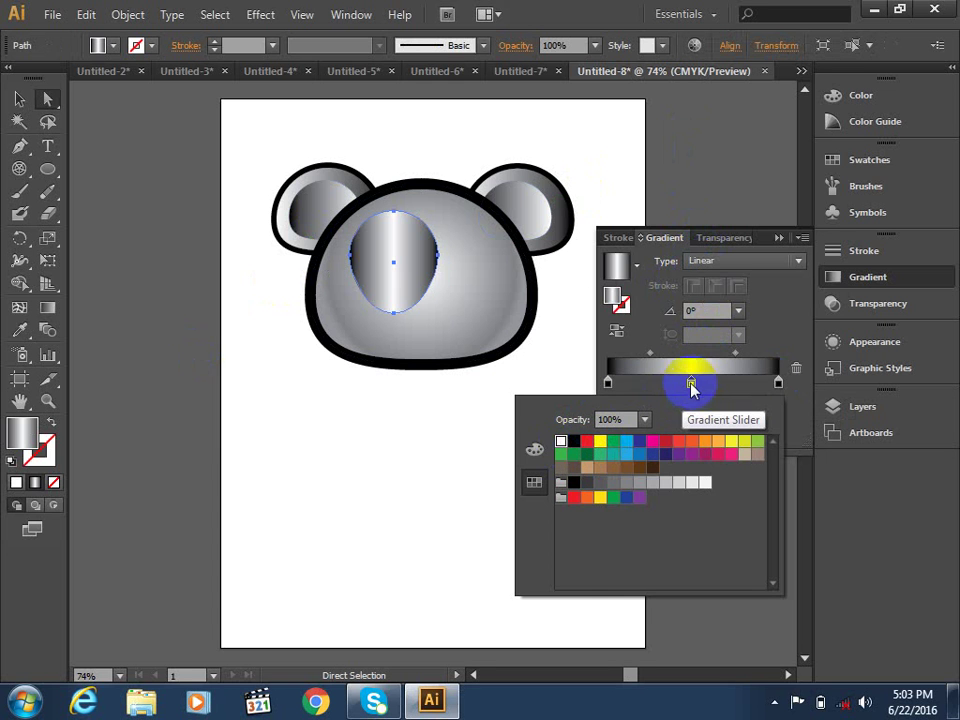
{"action": "left_click", "coordinate": [691, 383]}
{"action": "left_click_drag", "start_coordinate": [691, 383], "coordinate": [697, 383]}
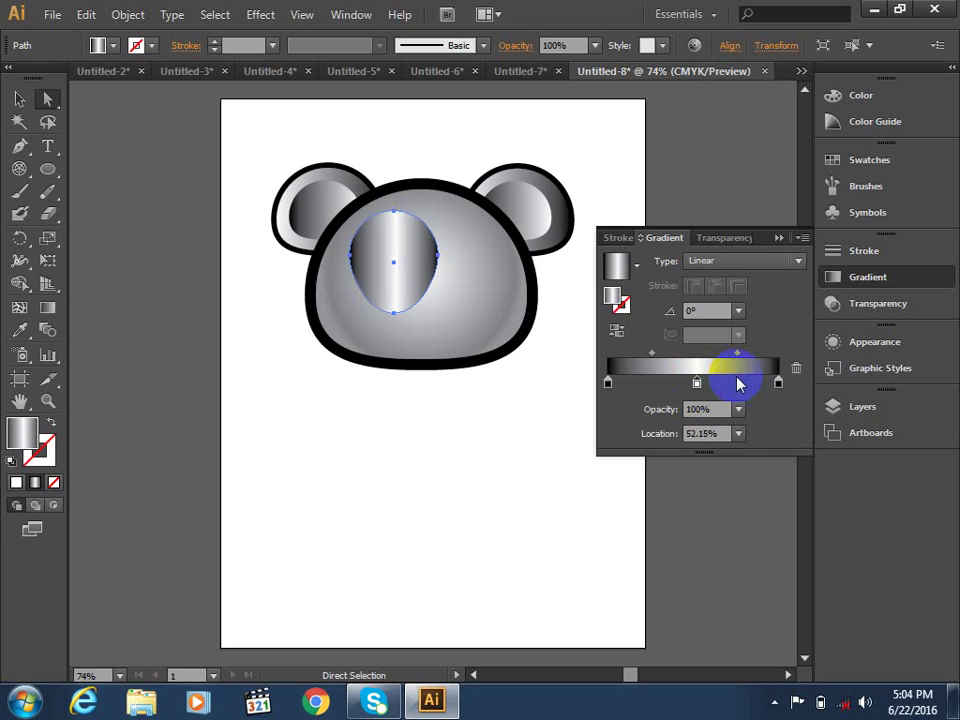
Add black stops at about 23.66% and 78.49% on either side of the white centre.
{"action": "left_click", "coordinate": [739, 383]}
{"action": "double_click", "coordinate": [737, 383]}
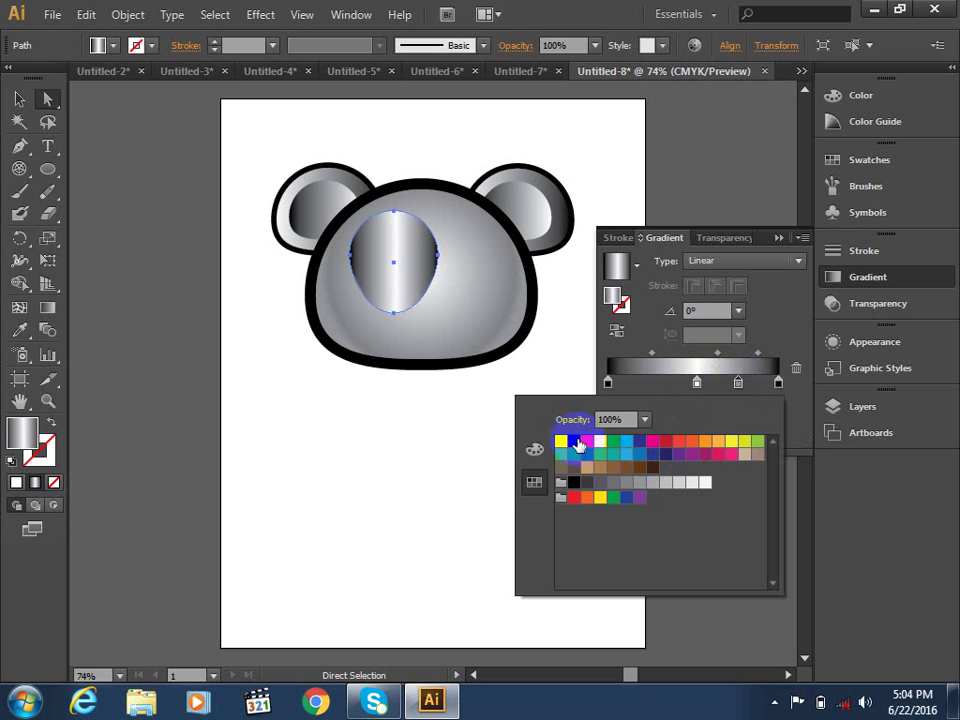
{"action": "left_click", "coordinate": [575, 441]}
{"action": "left_click", "coordinate": [654, 383]}
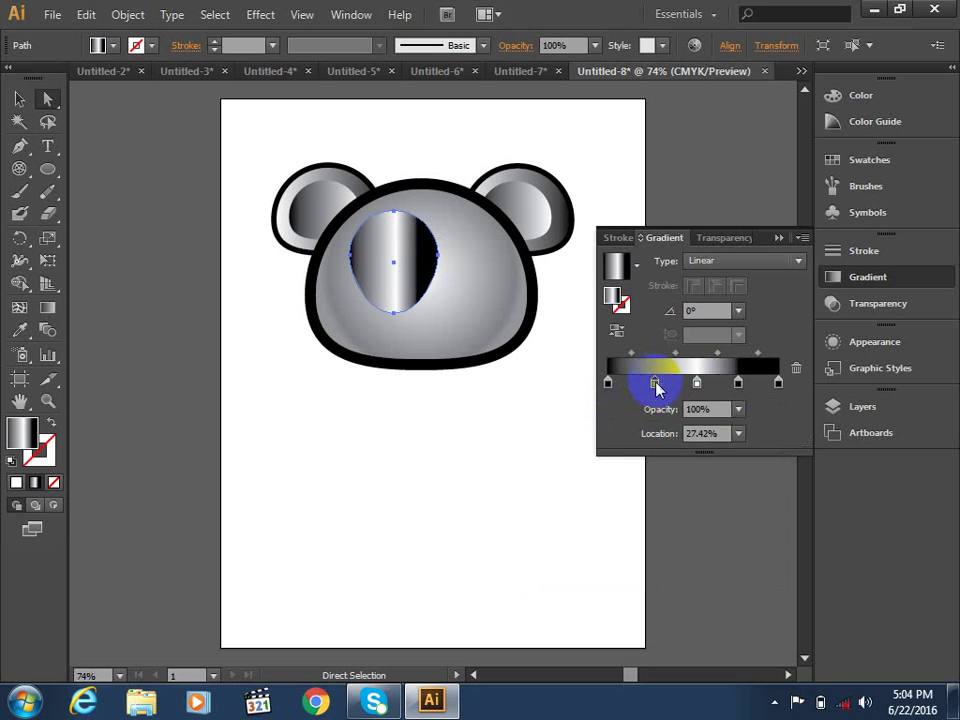
{"action": "double_click", "coordinate": [654, 383]}
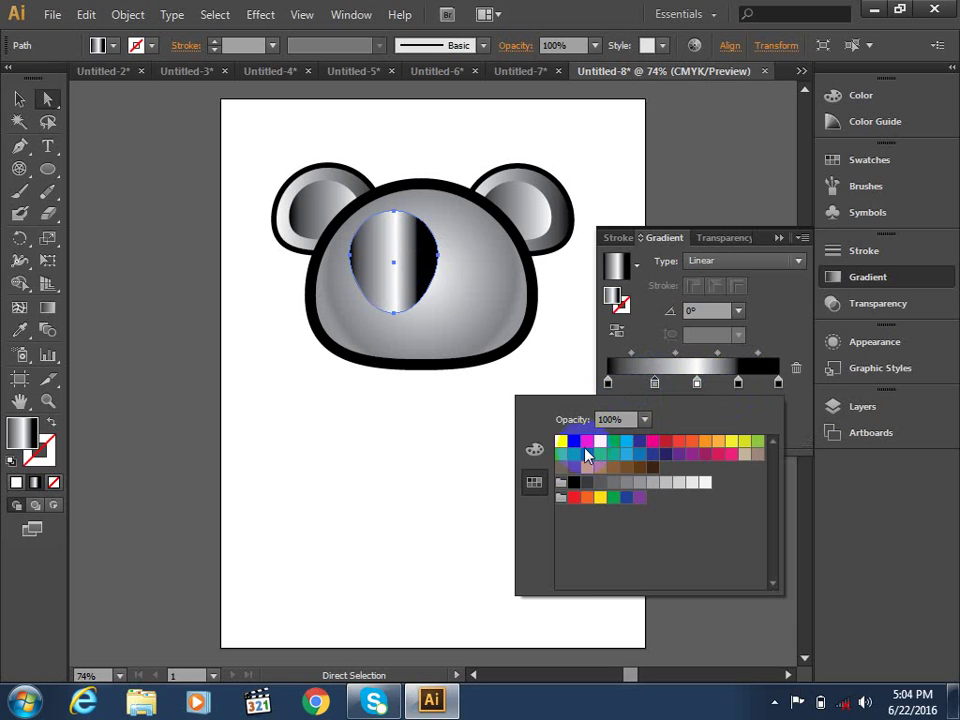
{"action": "left_click", "coordinate": [655, 385]}
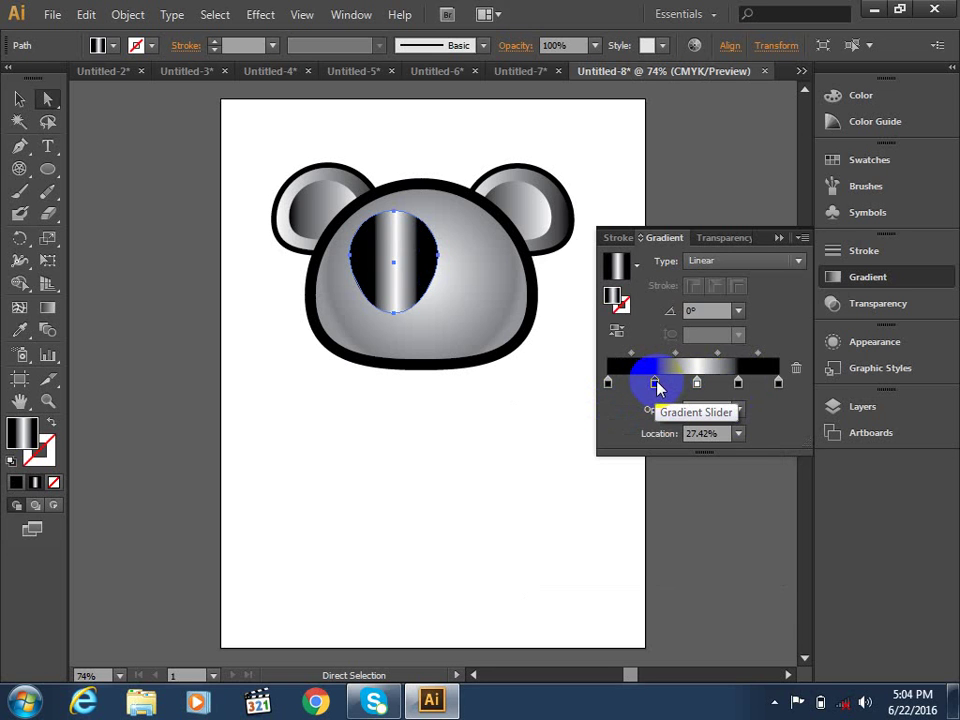
{"action": "left_click_drag", "start_coordinate": [658, 388], "coordinate": [648, 386]}
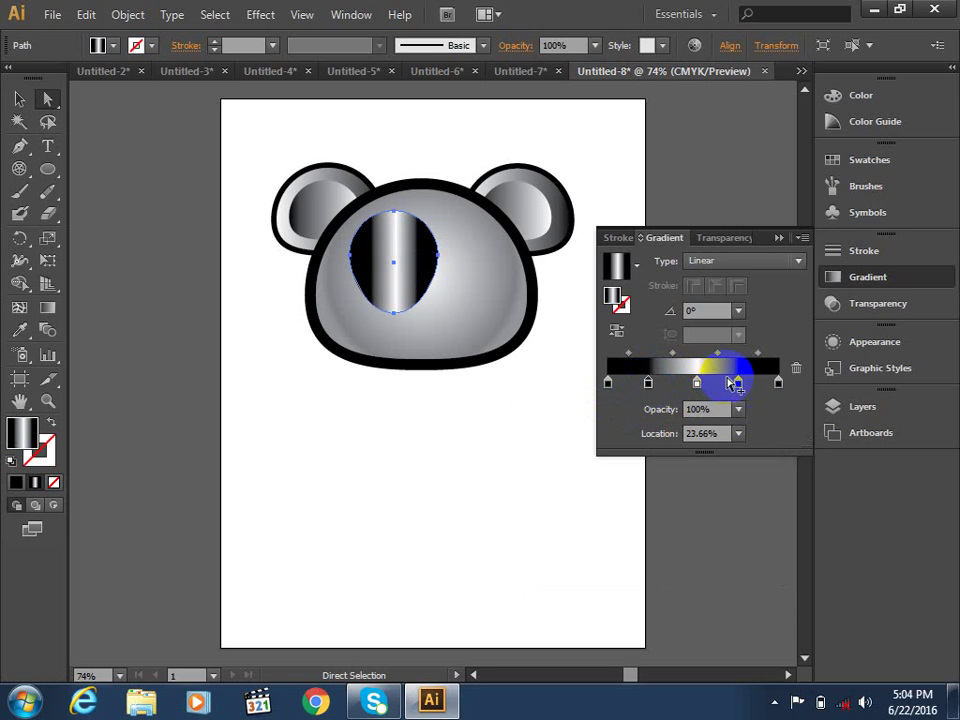
{"action": "left_click_drag", "start_coordinate": [733, 385], "coordinate": [741, 384]}
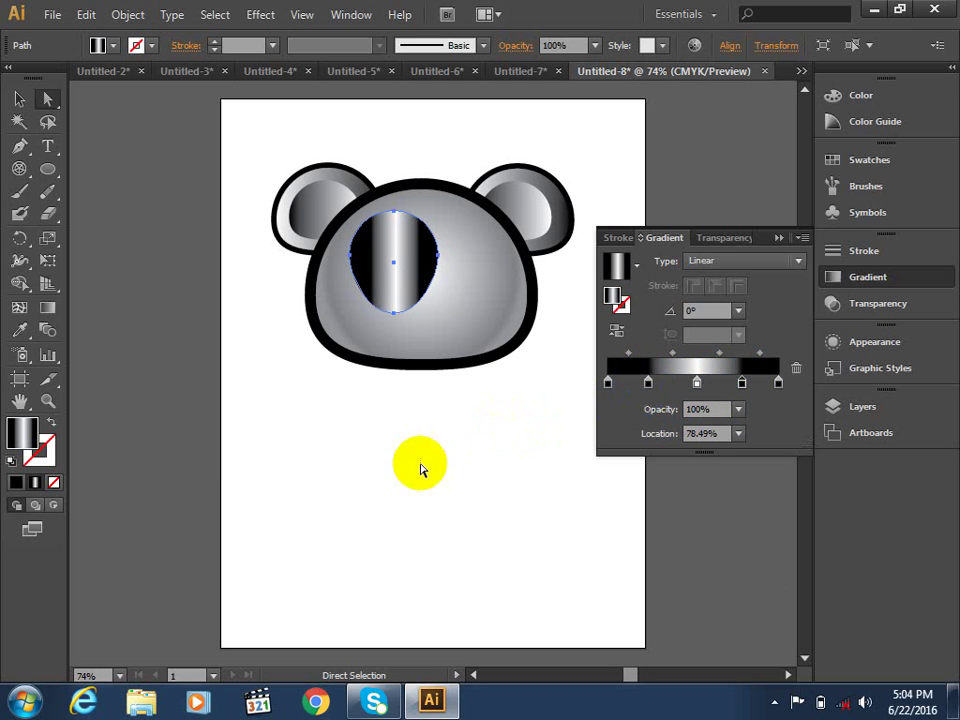
Make a smaller oval copy inside the eye and remove its extra gradient stops.
{"action": "left_click", "coordinate": [418, 390]}
{"action": "left_click", "coordinate": [370, 272]}
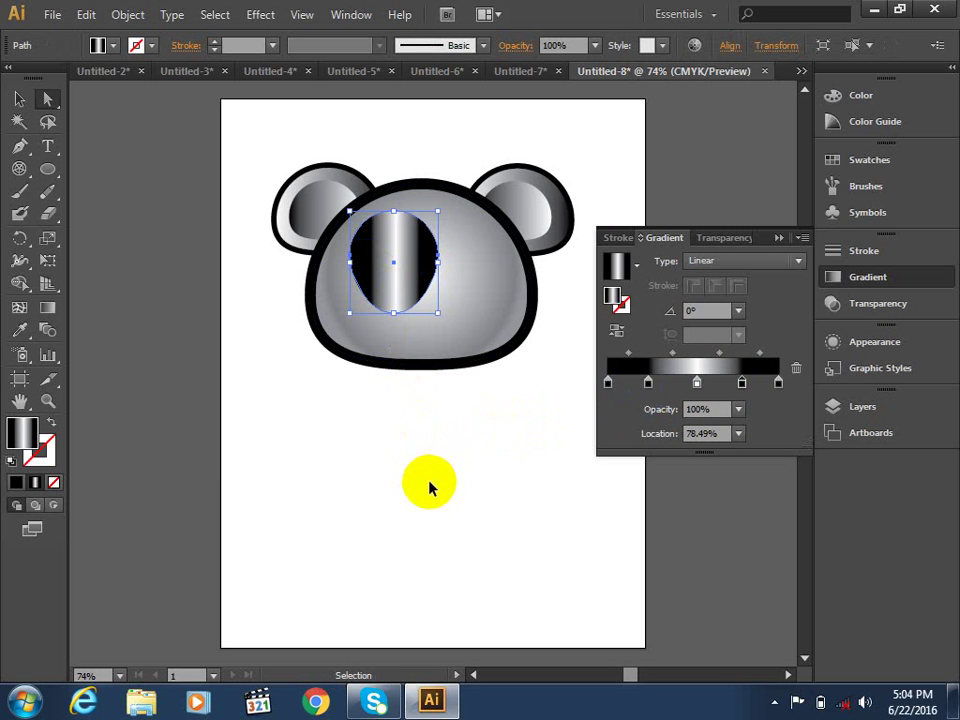
{"action": "key", "text": "a"}
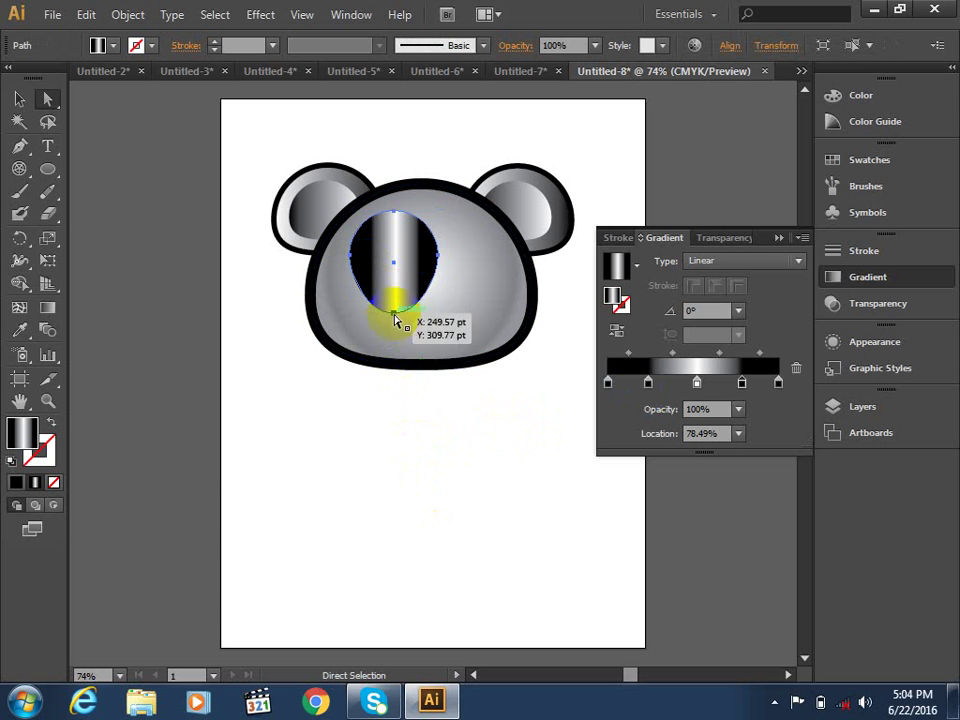
{"action": "left_click", "coordinate": [20, 99]}
{"action": "left_click", "coordinate": [430, 316], "text": "shift"}
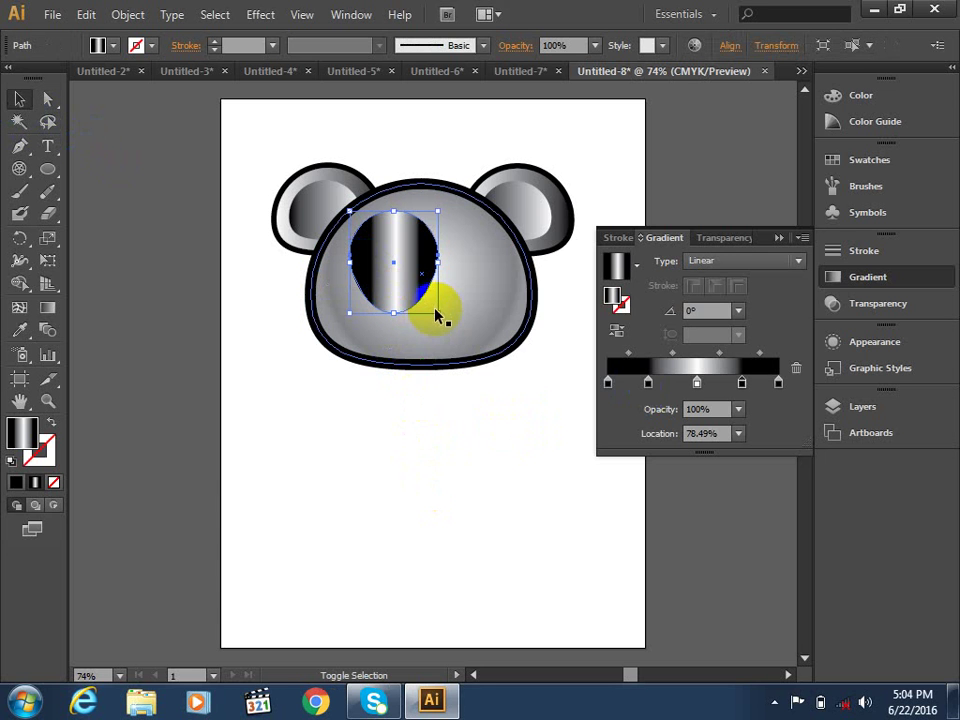
{"action": "mouse_move", "coordinate": [436, 316]}
{"action": "left_mouse_down"}
{"action": "mouse_move", "coordinate": [396, 272]}
{"action": "mouse_move", "coordinate": [410, 291]}
{"action": "left_mouse_up"}
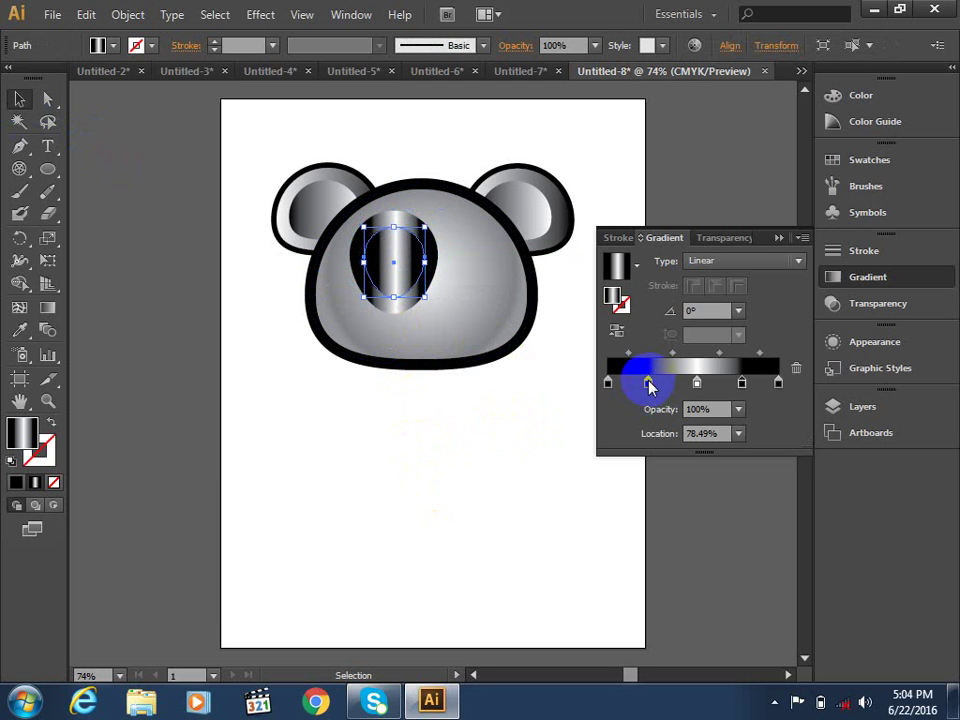
{"action": "mouse_move", "coordinate": [646, 384]}
{"action": "left_mouse_down"}
{"action": "mouse_move", "coordinate": [664, 418]}
{"action": "mouse_move", "coordinate": [700, 440]}
{"action": "left_mouse_up"}
{"action": "left_click", "coordinate": [697, 383]}
{"action": "left_click", "coordinate": [753, 380]}
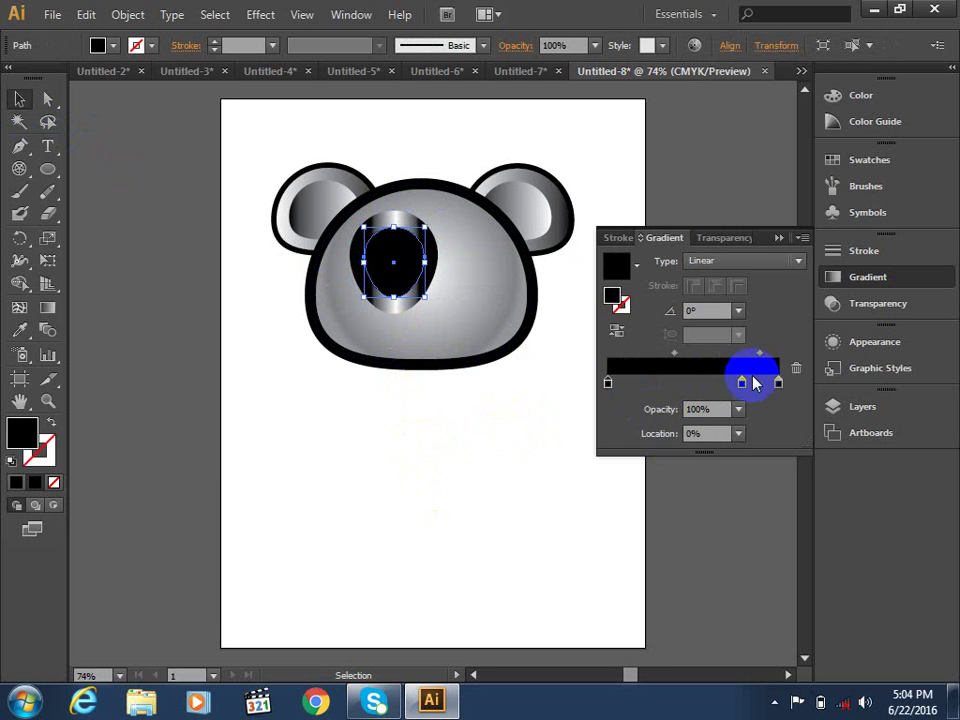
Remove the last extra gradient stop and fill the inner oval white.
{"action": "left_click_drag", "start_coordinate": [742, 384], "coordinate": [746, 414]}
{"action": "left_click", "coordinate": [21, 433]}
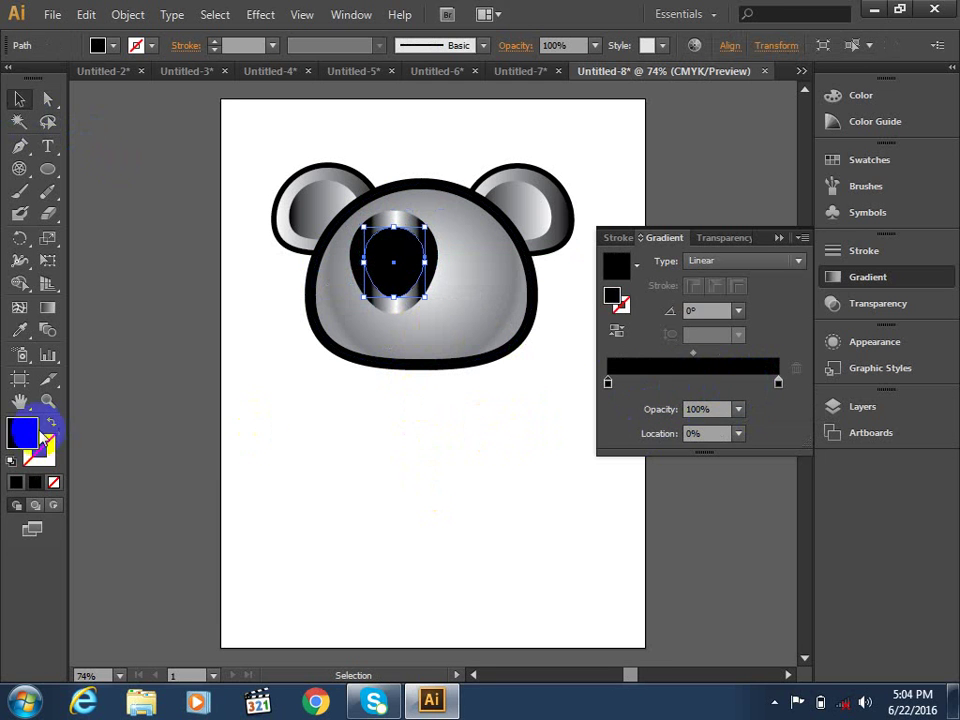
{"action": "left_click", "coordinate": [17, 482]}
{"action": "double_click", "coordinate": [21, 433]}
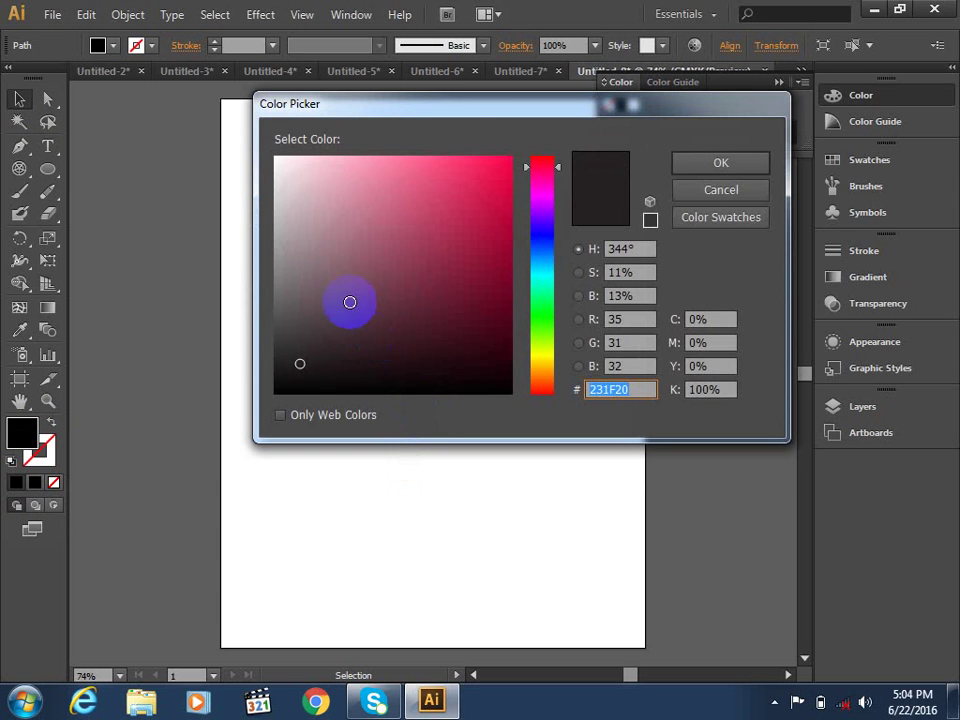
{"action": "left_click_drag", "start_coordinate": [349, 302], "coordinate": [262, 125]}
{"action": "left_click", "coordinate": [680, 168]}
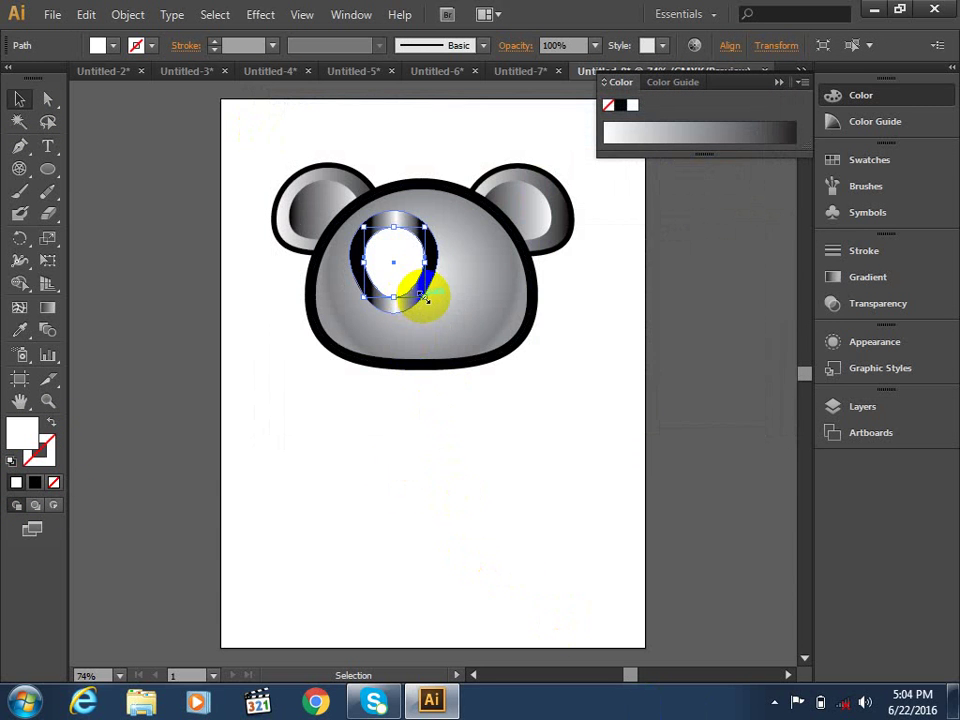
Resize the white inner oval to leave a thin gradient rim, then deselect.
{"action": "left_click_drag", "start_coordinate": [422, 294], "coordinate": [429, 300]}
{"action": "key", "text": "a"}
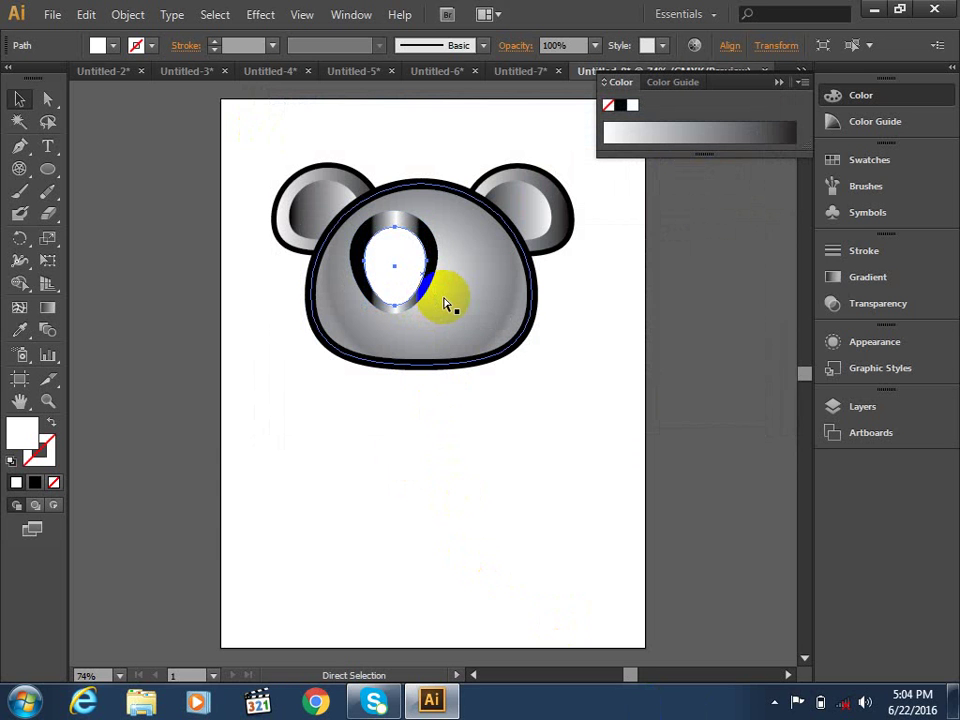
{"action": "key", "text": "v"}
{"action": "left_click", "coordinate": [401, 238]}
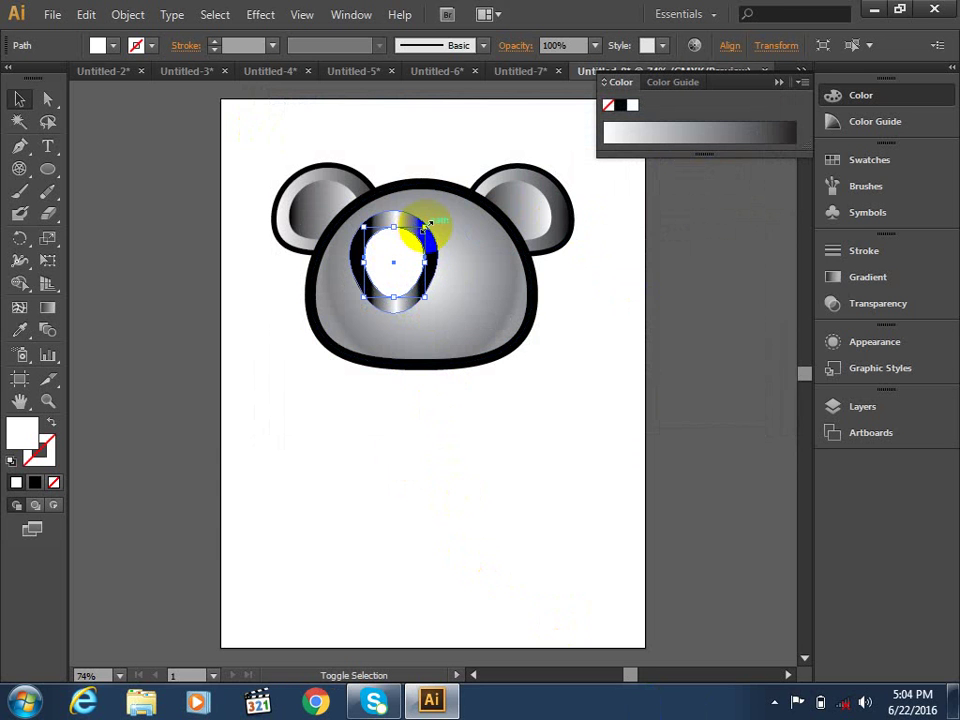
{"action": "left_click_drag", "start_coordinate": [428, 224], "coordinate": [436, 217]}
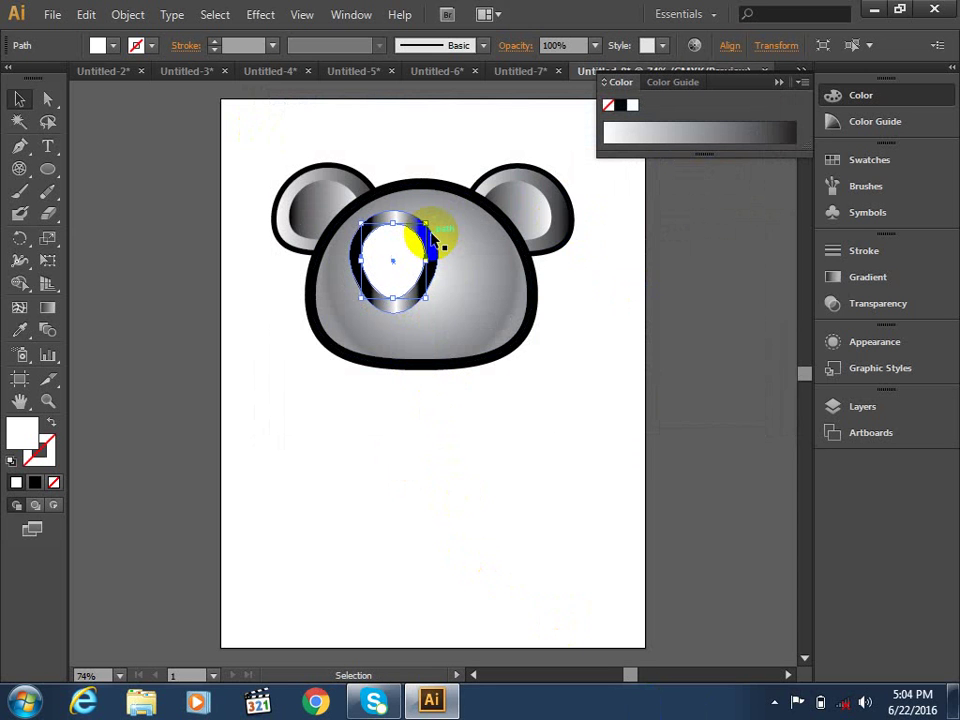
{"action": "left_click", "coordinate": [517, 455]}
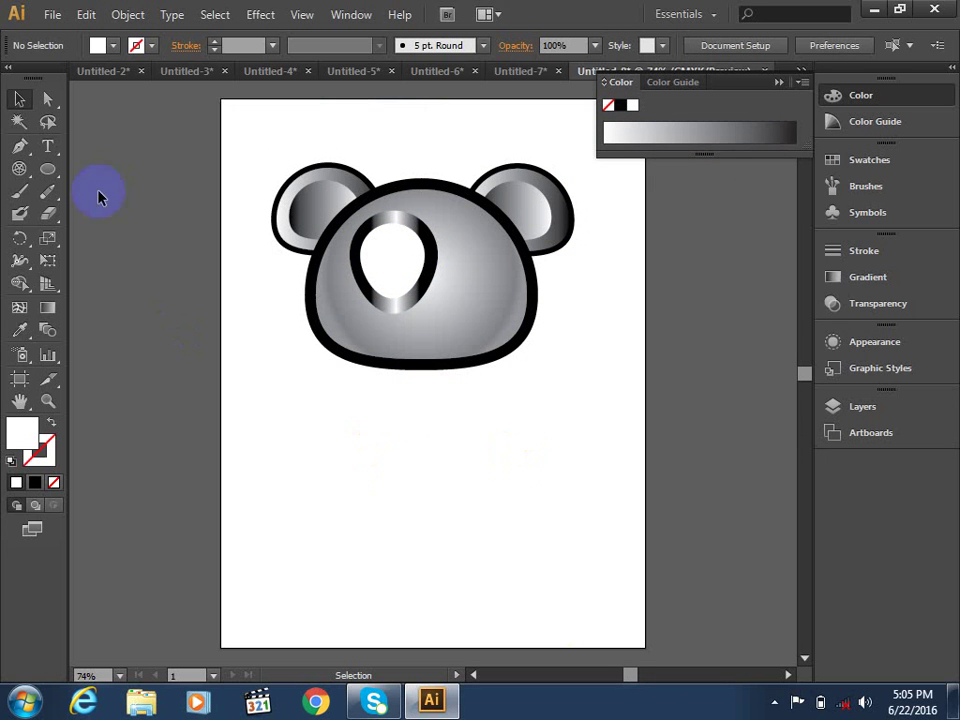
Draw a small circle on the white of the eye with a radial gradient fill.
{"action": "left_click", "coordinate": [48, 169]}
{"action": "mouse_move", "coordinate": [372, 278]}
{"action": "left_mouse_down"}
{"action": "mouse_move", "coordinate": [378, 243]}
{"action": "mouse_move", "coordinate": [410, 282]}
{"action": "left_mouse_up"}
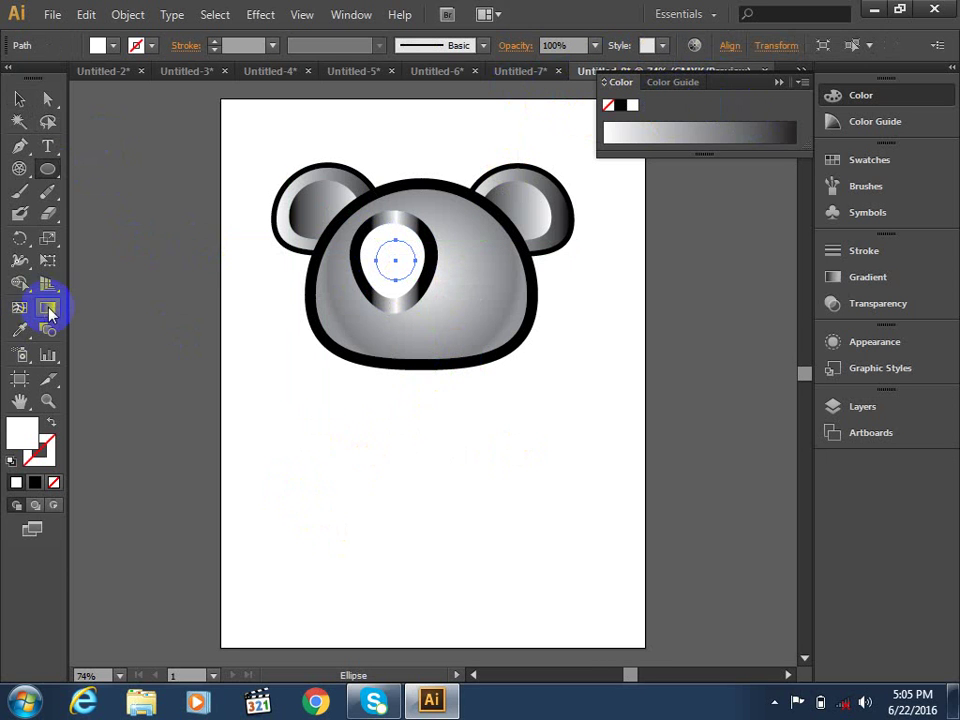
{"action": "left_click", "coordinate": [47, 312]}
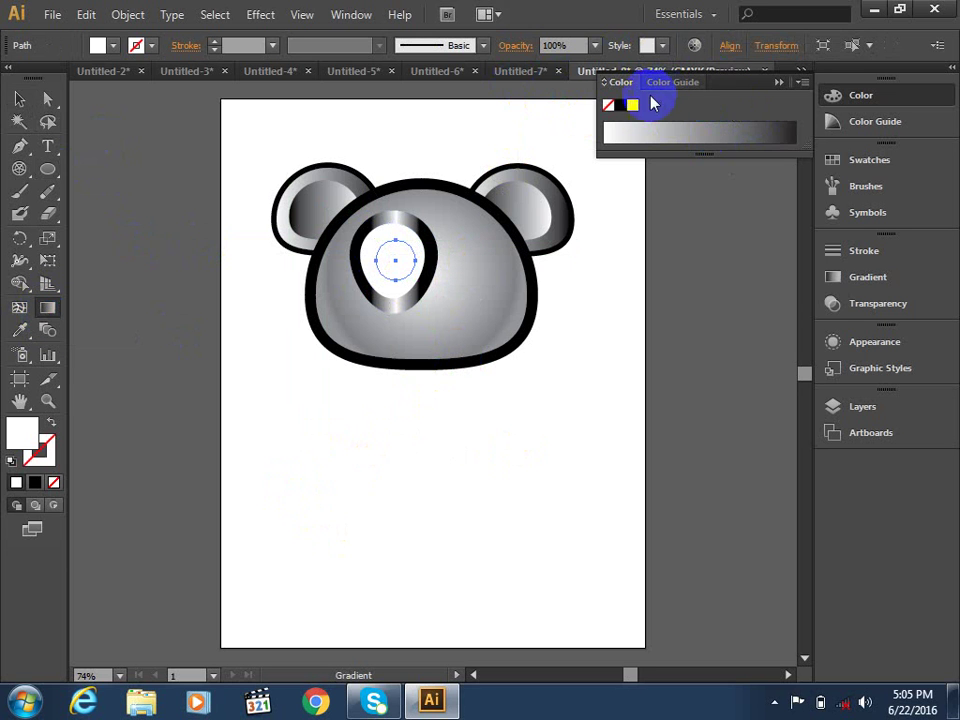
{"action": "left_click", "coordinate": [36, 484]}
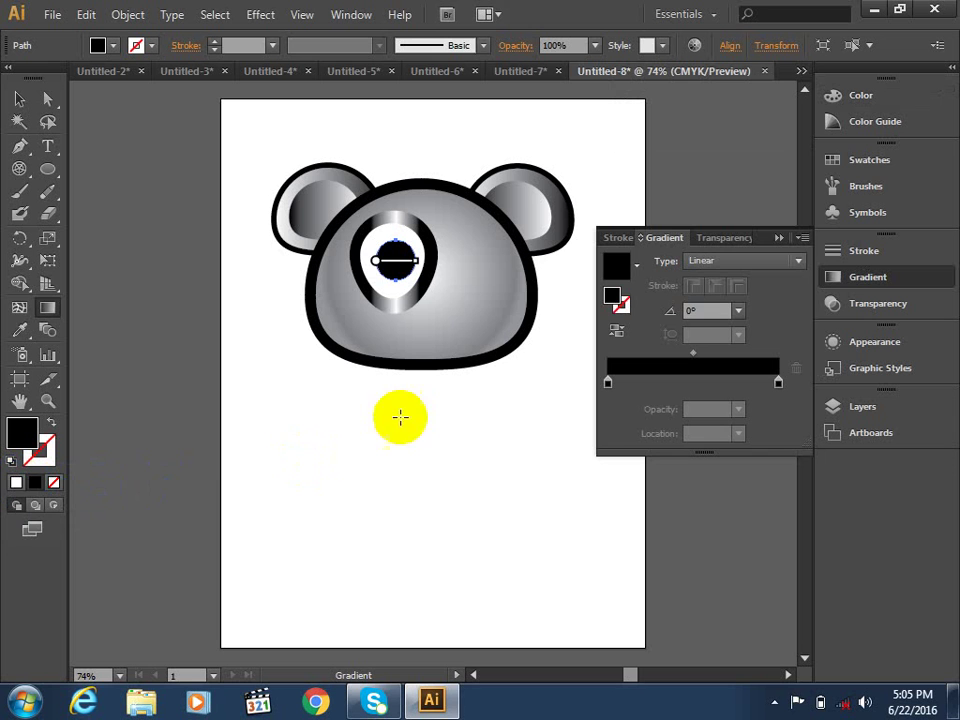
{"action": "left_click", "coordinate": [735, 261]}
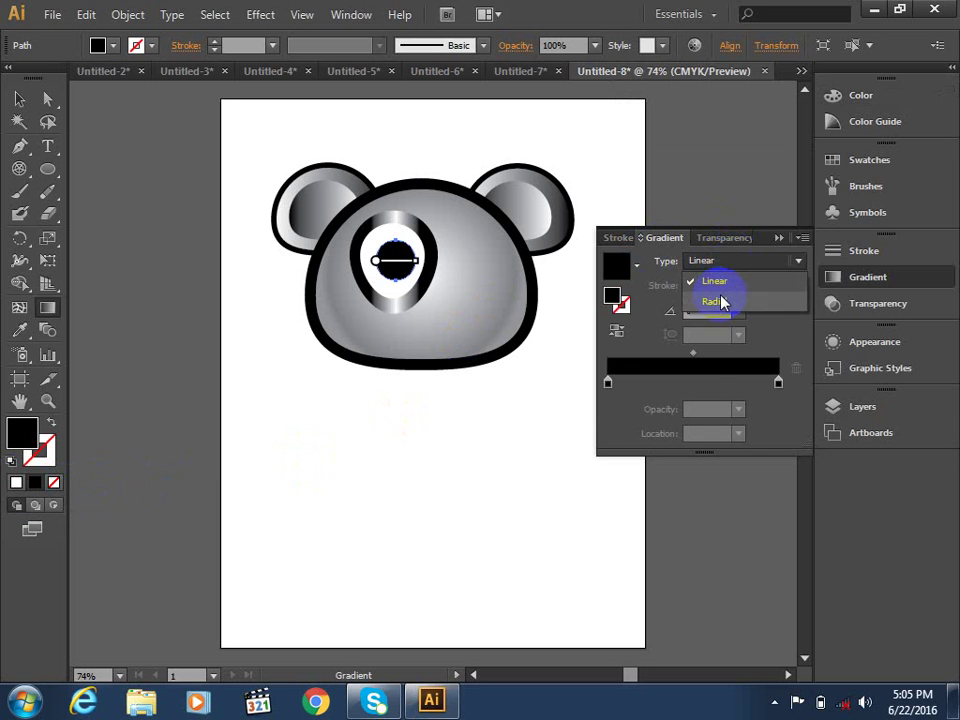
{"action": "left_click", "coordinate": [722, 301]}
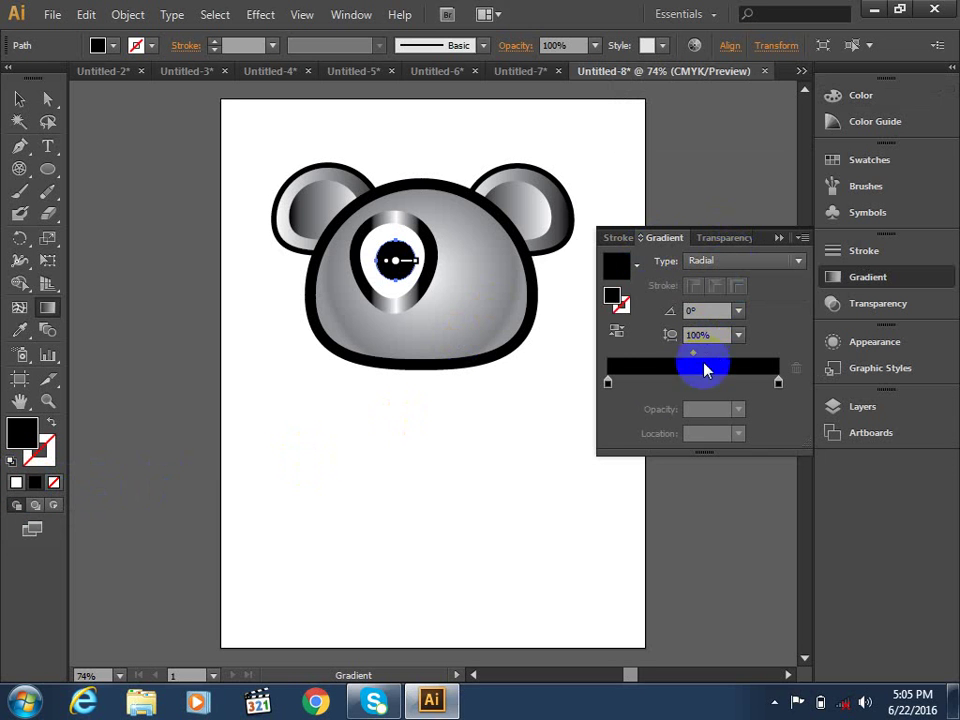
Make the left stop white and add a middle stop at about 75%, then deselect.
{"action": "double_click", "coordinate": [607, 384]}
{"action": "left_click", "coordinate": [561, 442]}
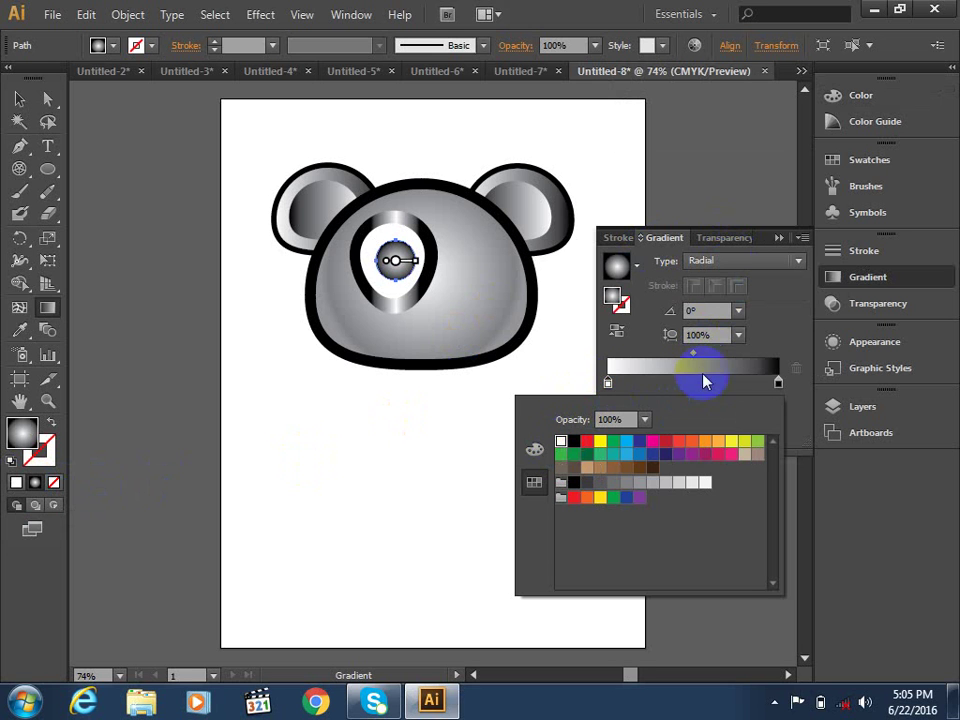
{"action": "left_click_drag", "start_coordinate": [443, 292], "coordinate": [405, 266]}
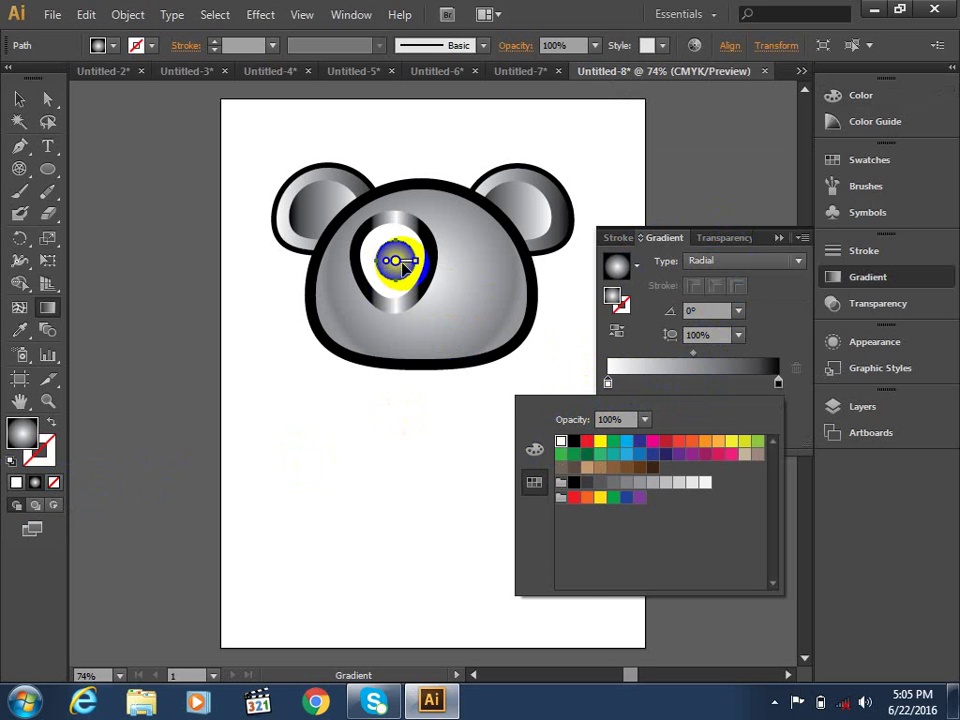
{"action": "left_click", "coordinate": [397, 262]}
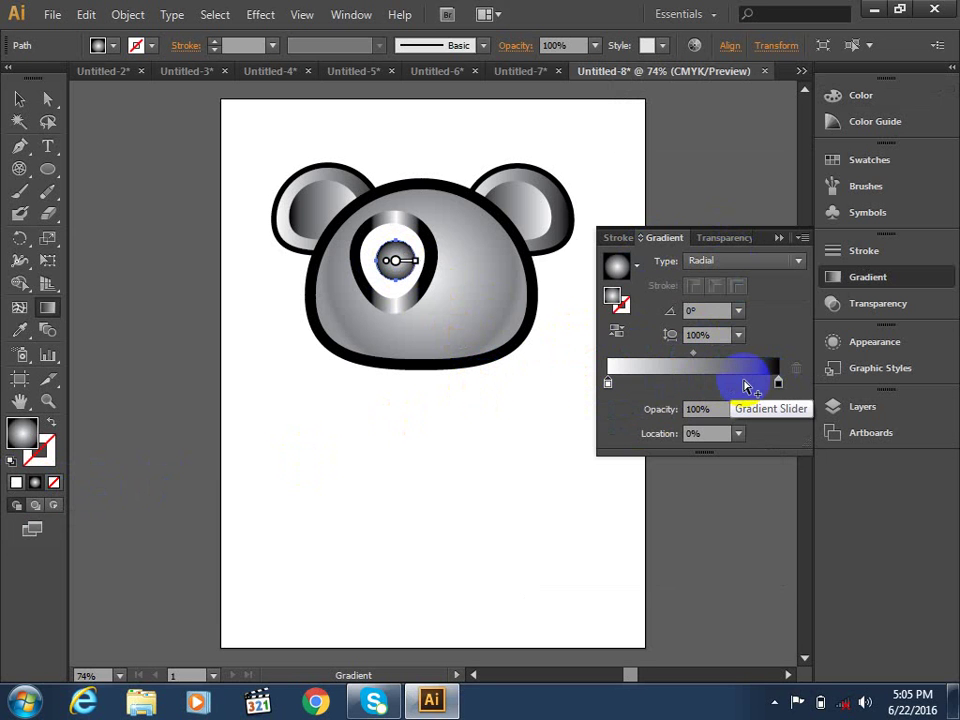
{"action": "double_click", "coordinate": [743, 382]}
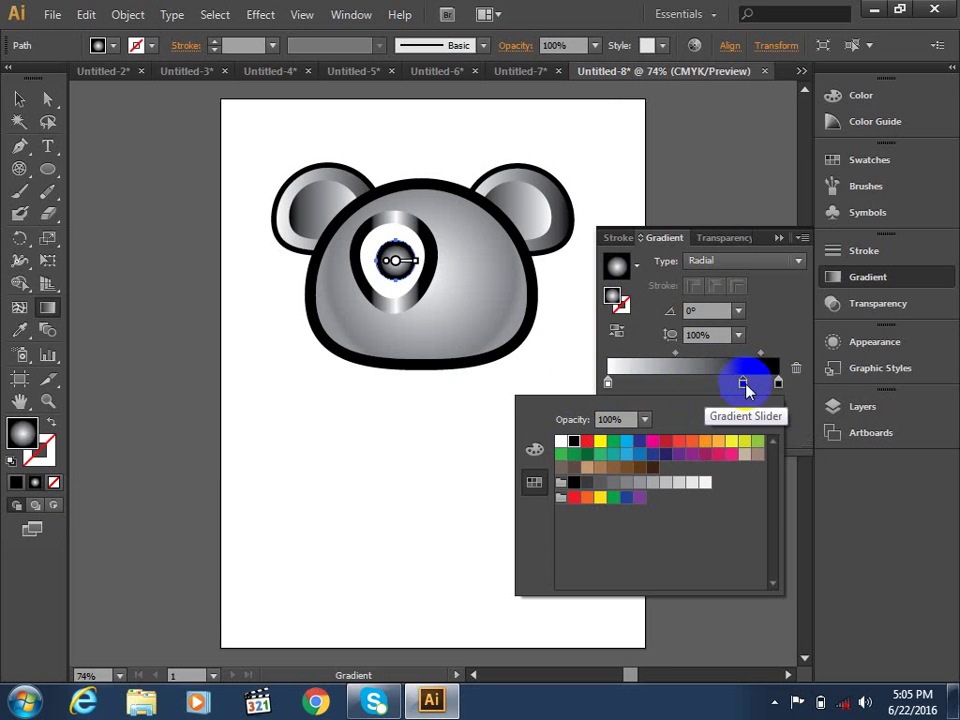
{"action": "left_click", "coordinate": [744, 382]}
{"action": "left_click_drag", "start_coordinate": [744, 384], "coordinate": [739, 384]}
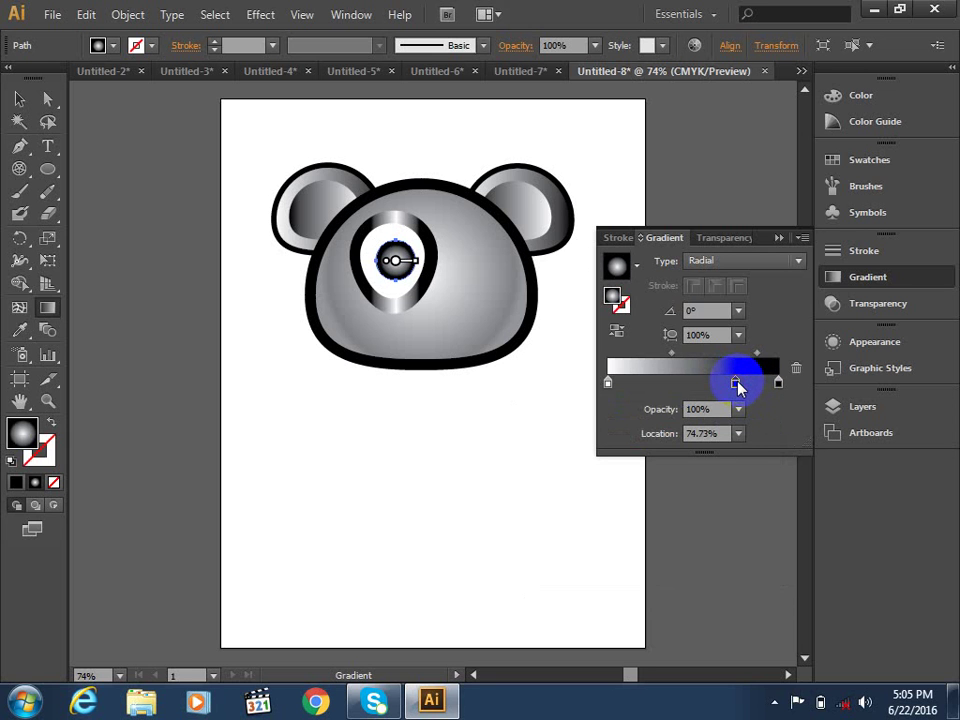
{"action": "left_click", "coordinate": [14, 98]}
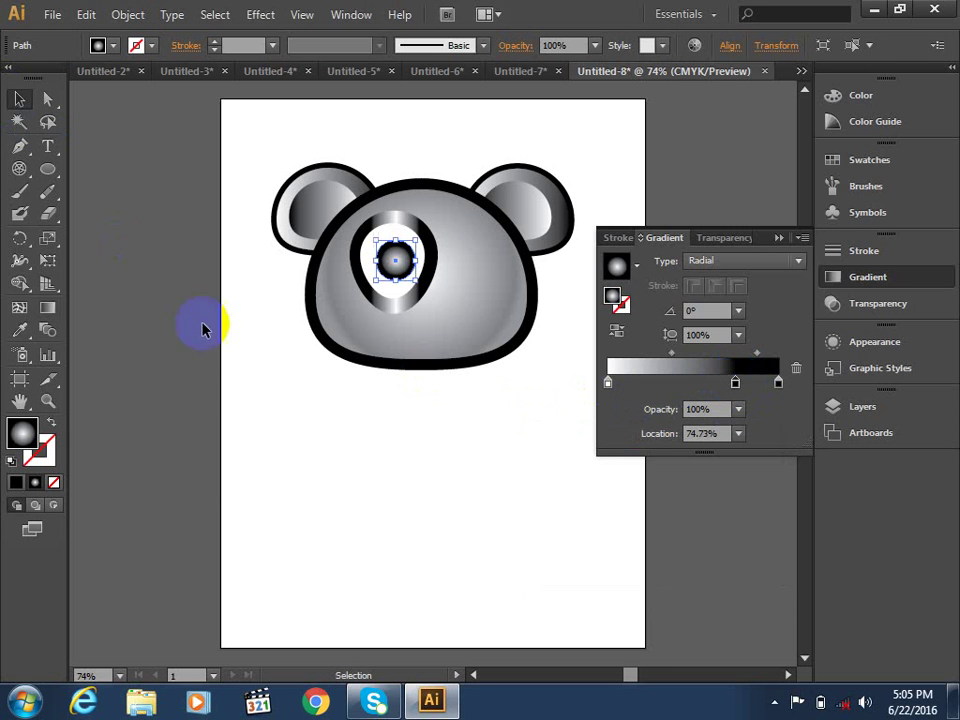
{"action": "left_click", "coordinate": [204, 326]}
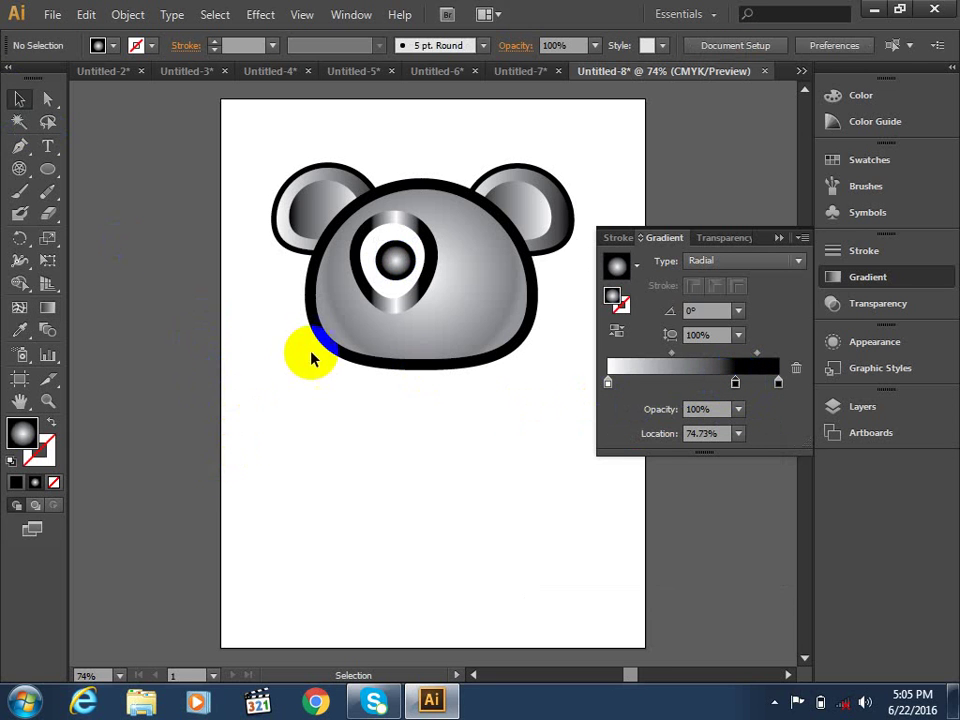
Draw a small dark circle at the centre of the pupil.
{"action": "left_click", "coordinate": [395, 260]}
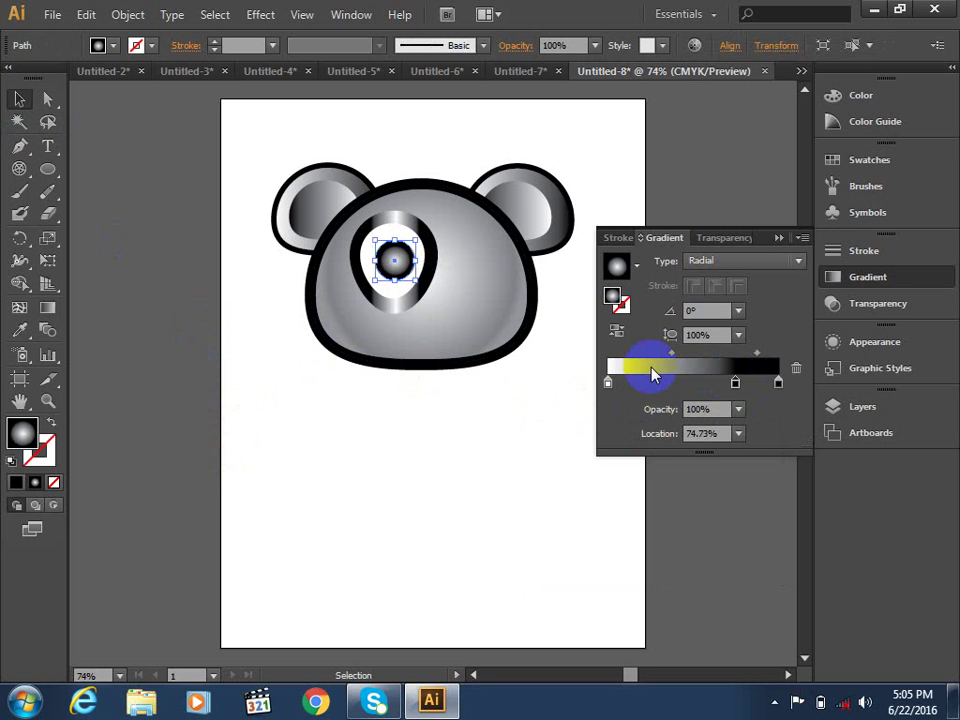
{"action": "left_click_drag", "start_coordinate": [634, 467], "coordinate": [476, 471]}
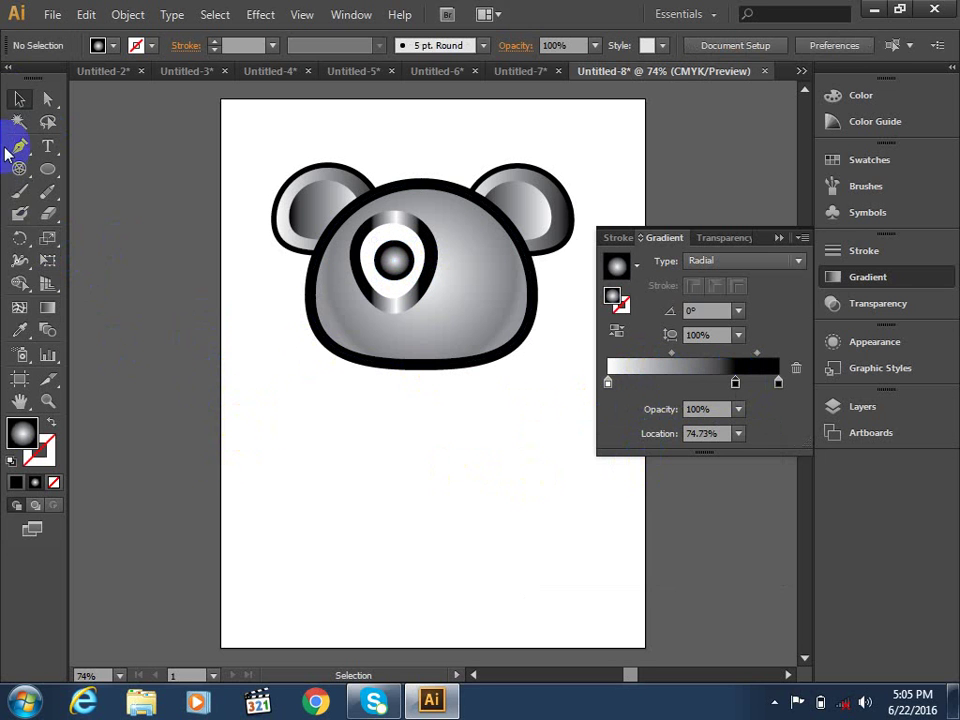
{"action": "left_click", "coordinate": [48, 170]}
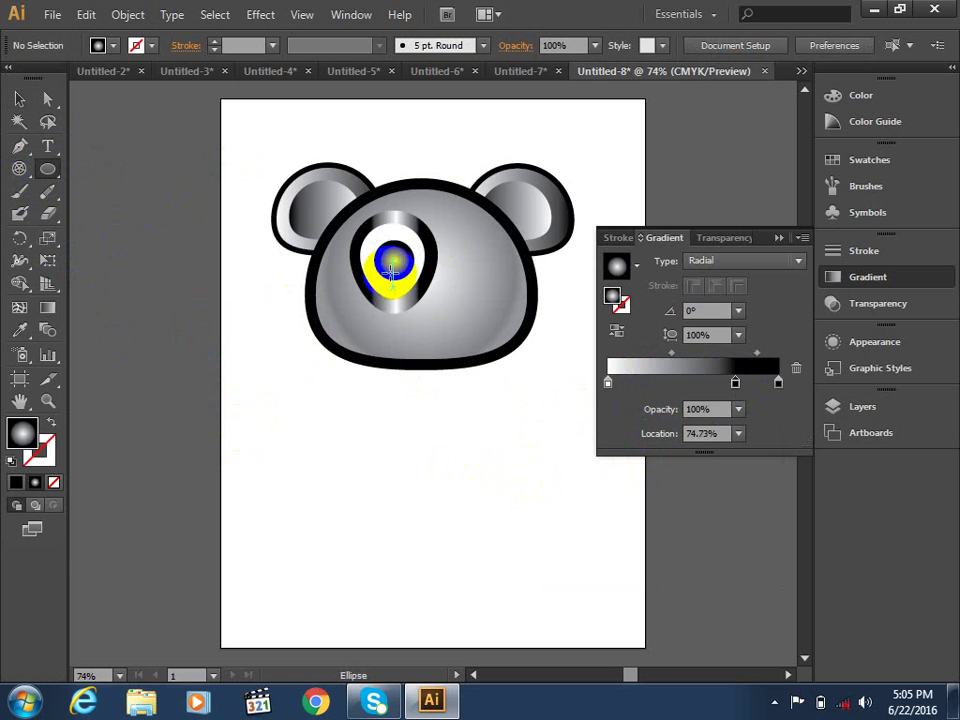
{"action": "left_click_drag", "start_coordinate": [393, 259], "coordinate": [405, 265]}
{"action": "left_click", "coordinate": [618, 375]}
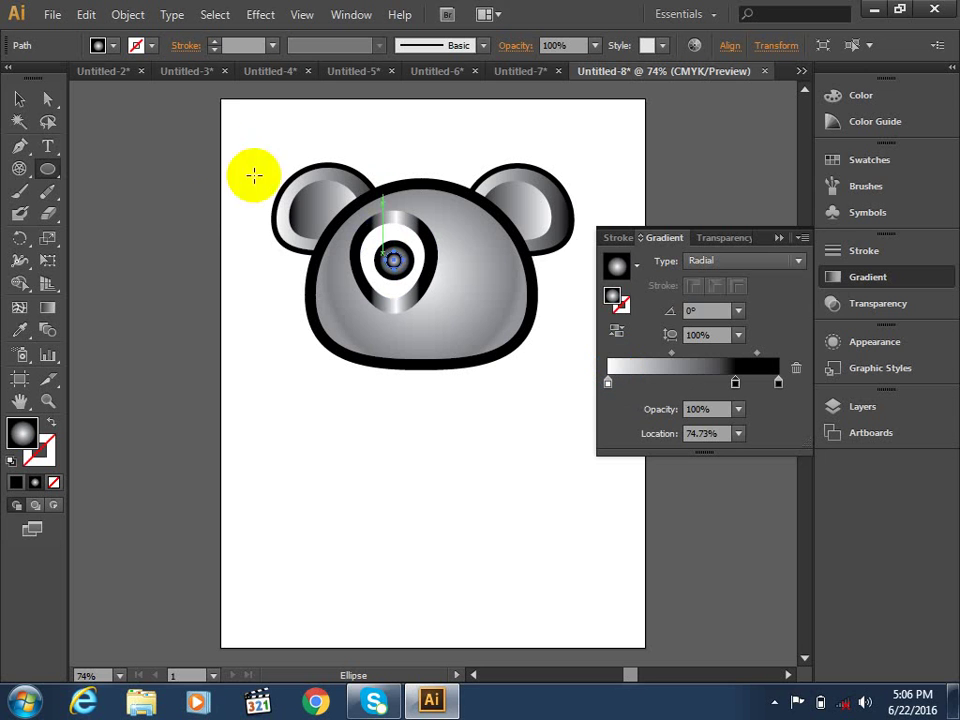
{"action": "left_click", "coordinate": [19, 98]}
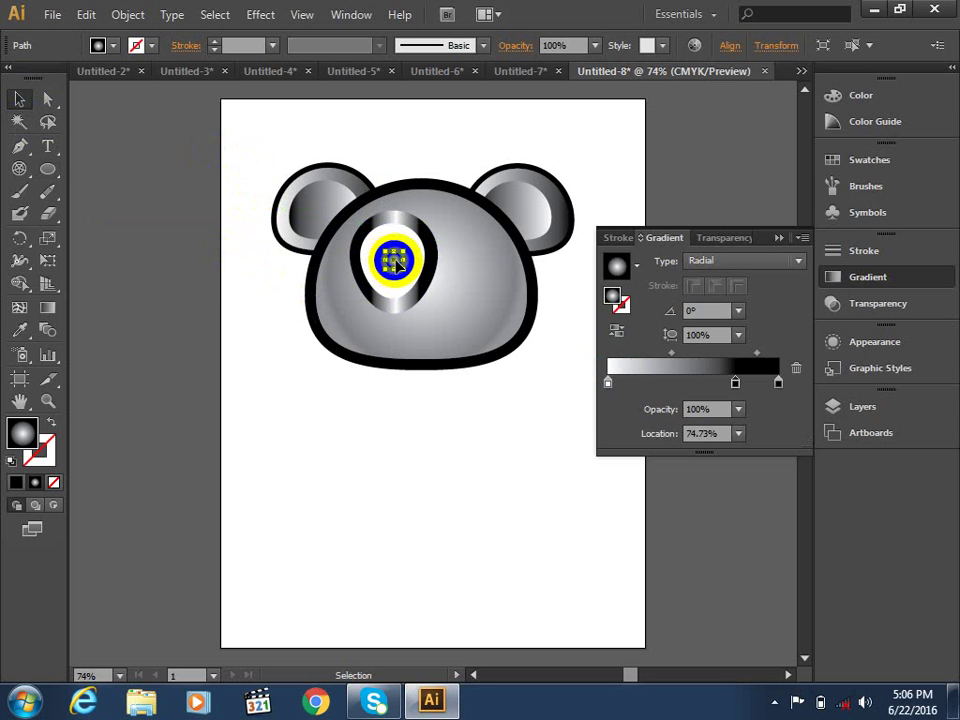
{"action": "left_click", "coordinate": [245, 330]}
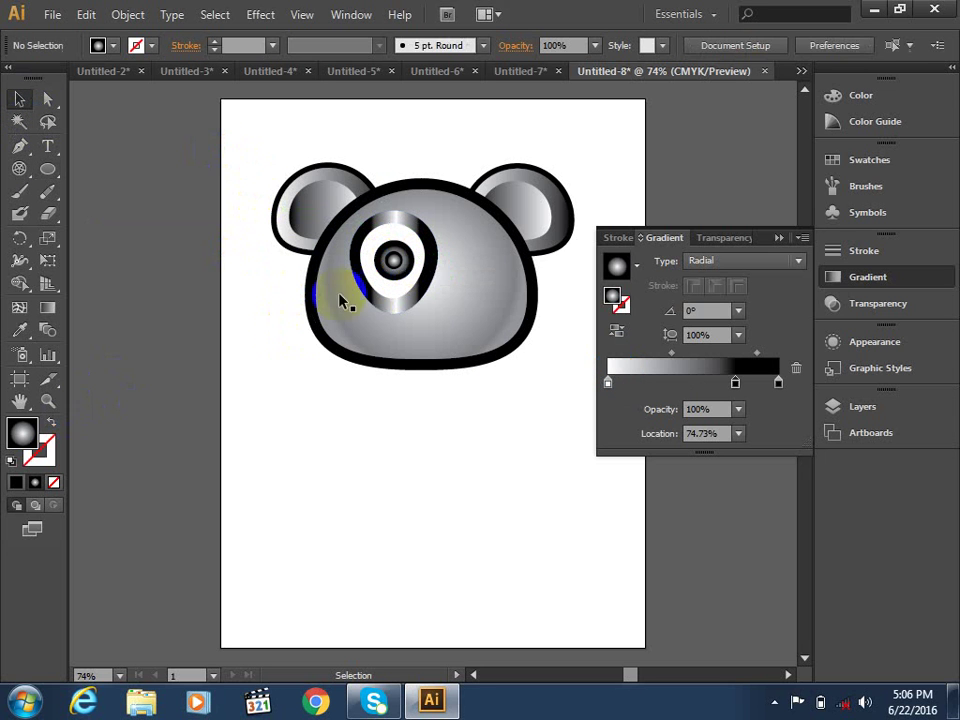
Set the larger circle's outer stop to cyan and replace the middle stop with blue at 72%.
{"action": "left_click", "coordinate": [393, 278]}
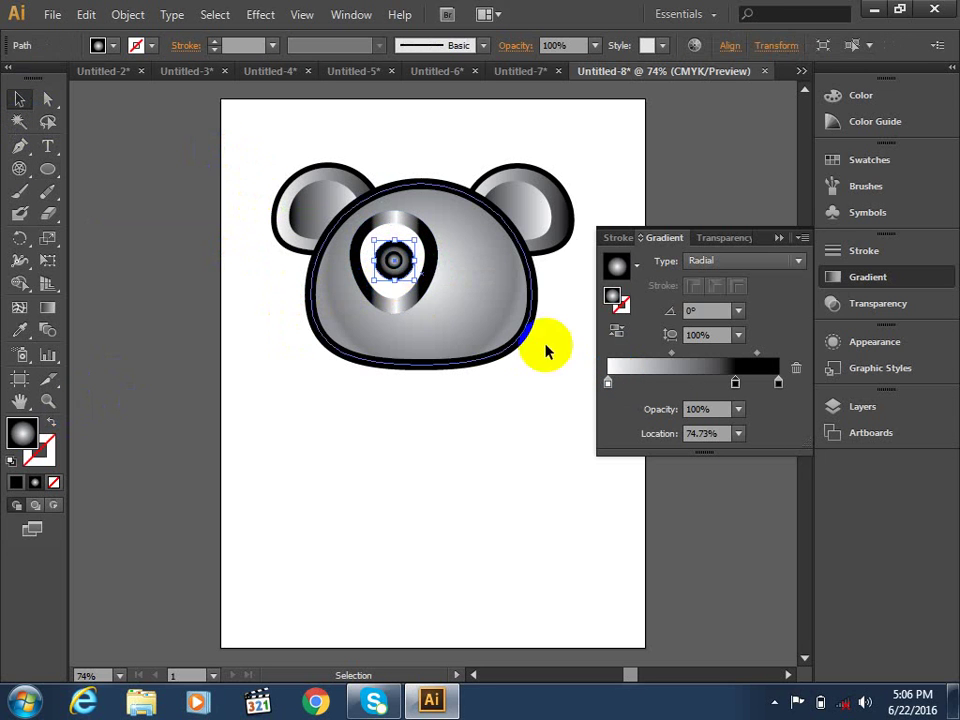
{"action": "double_click", "coordinate": [778, 382]}
{"action": "left_click", "coordinate": [631, 443]}
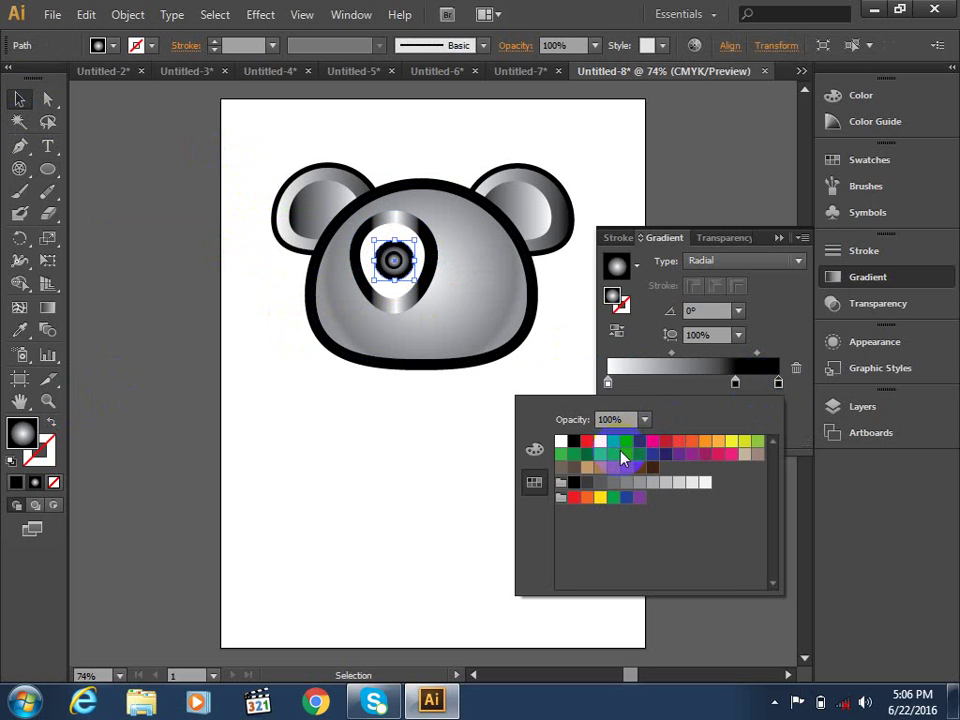
{"action": "left_click", "coordinate": [626, 443]}
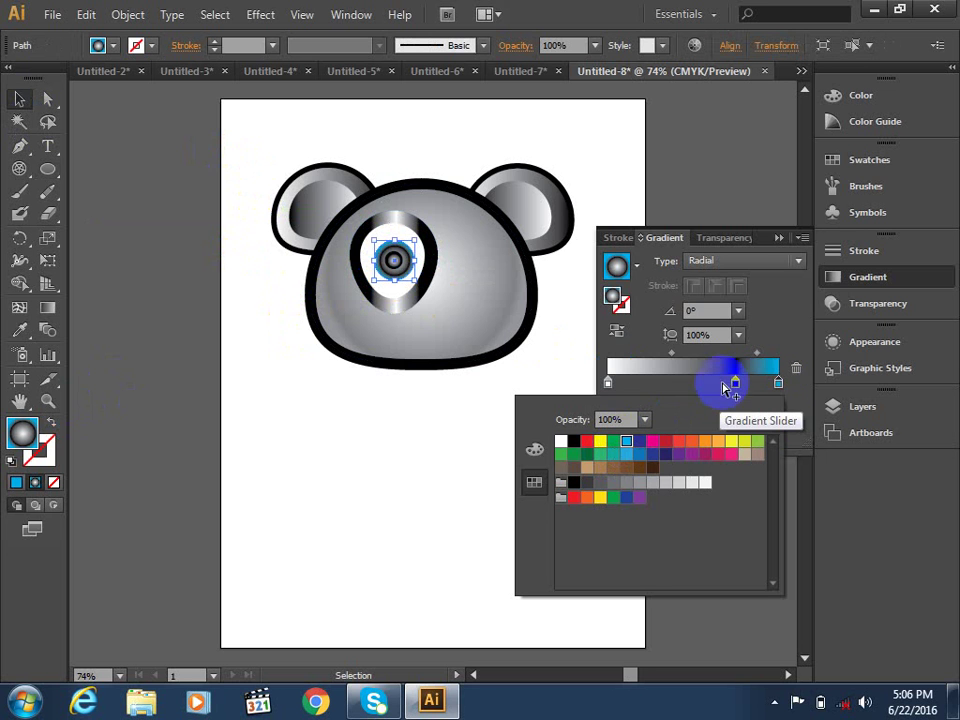
{"action": "left_click", "coordinate": [734, 384]}
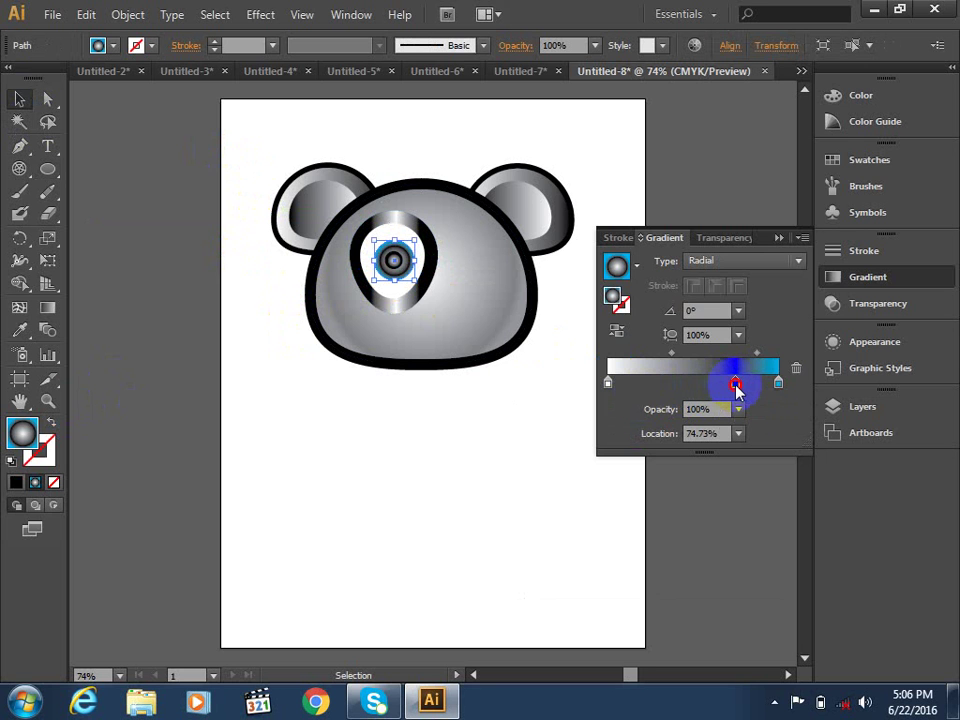
{"action": "left_click_drag", "start_coordinate": [735, 384], "coordinate": [732, 408]}
{"action": "left_click", "coordinate": [731, 384]}
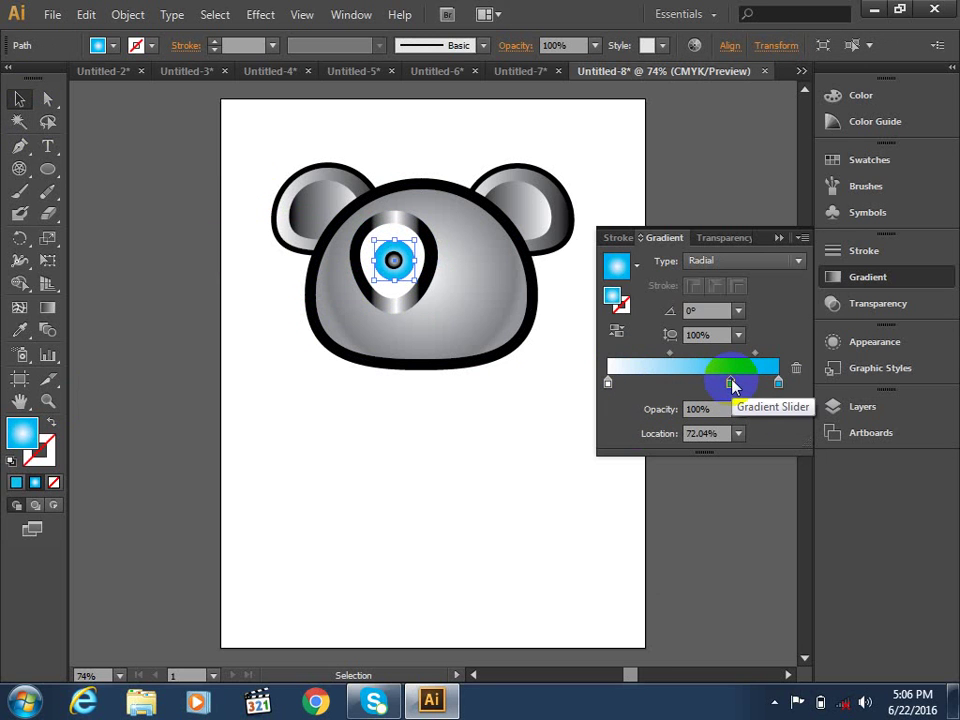
{"action": "double_click", "coordinate": [731, 384]}
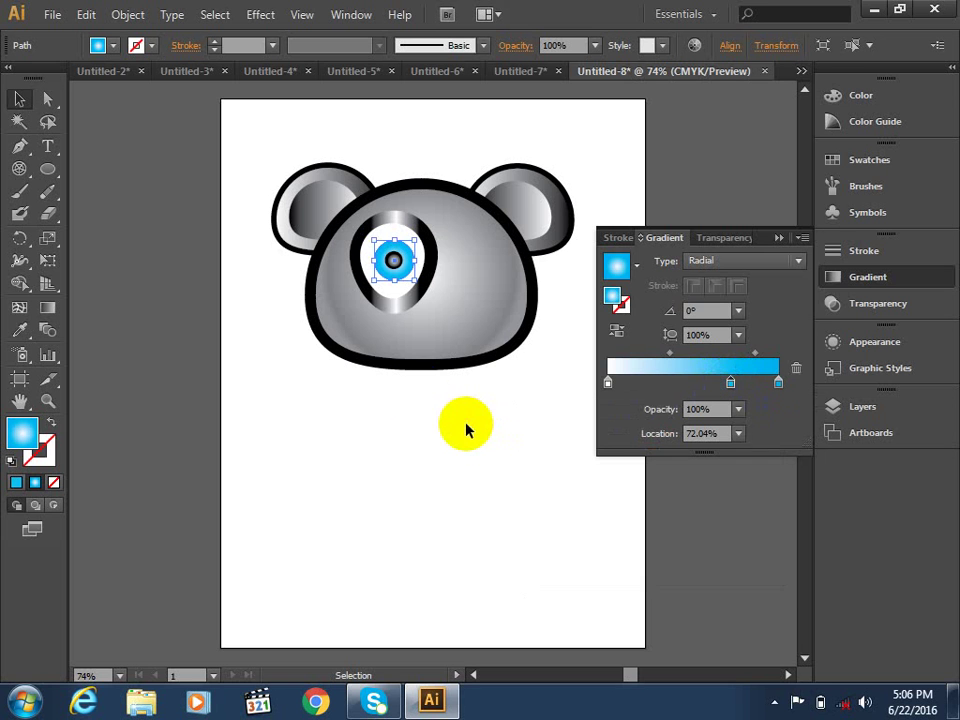
{"action": "left_click", "coordinate": [178, 350]}
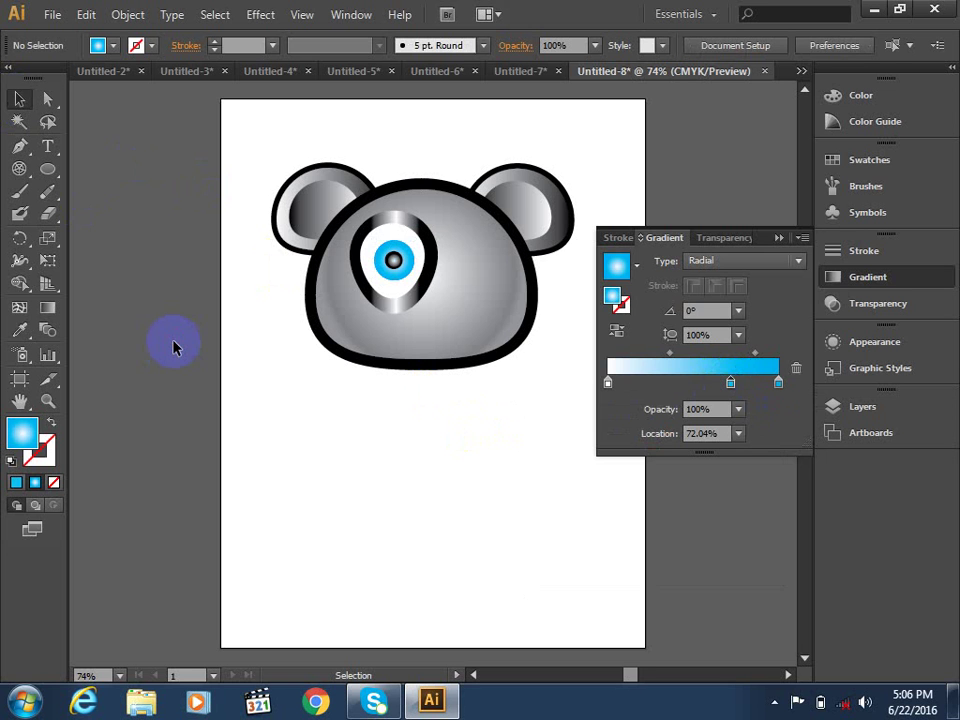
Draw a small circle near the top of the iris and fill it near-white FAFCFC.
{"action": "left_click", "coordinate": [47, 169]}
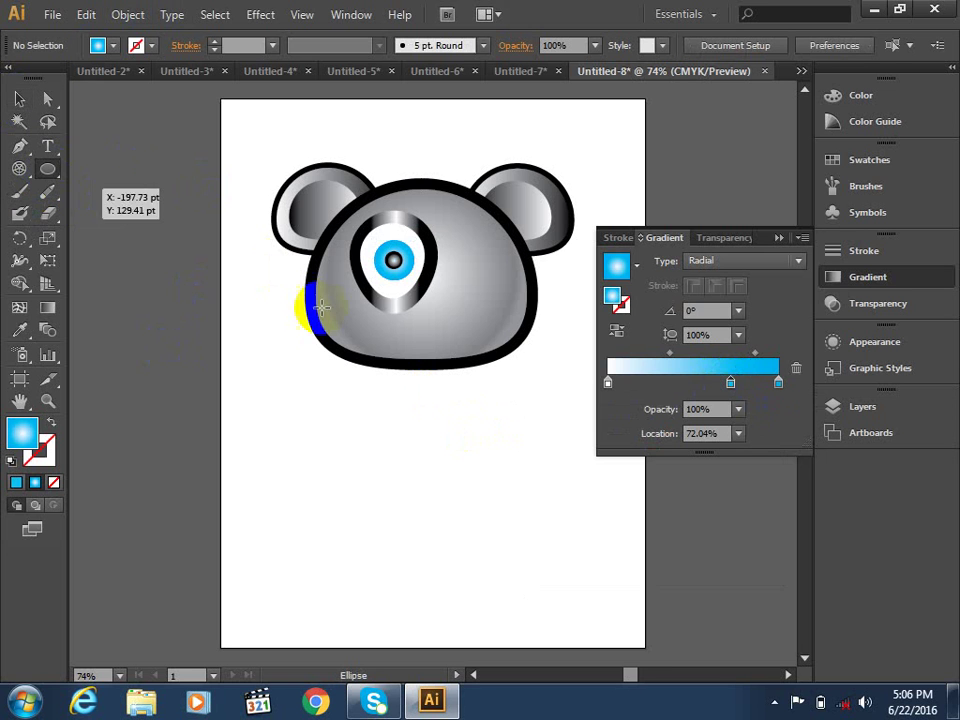
{"action": "mouse_move", "coordinate": [393, 258]}
{"action": "left_mouse_down"}
{"action": "mouse_move", "coordinate": [420, 262]}
{"action": "mouse_move", "coordinate": [396, 218]}
{"action": "mouse_move", "coordinate": [393, 253]}
{"action": "mouse_move", "coordinate": [412, 261]}
{"action": "left_mouse_up"}
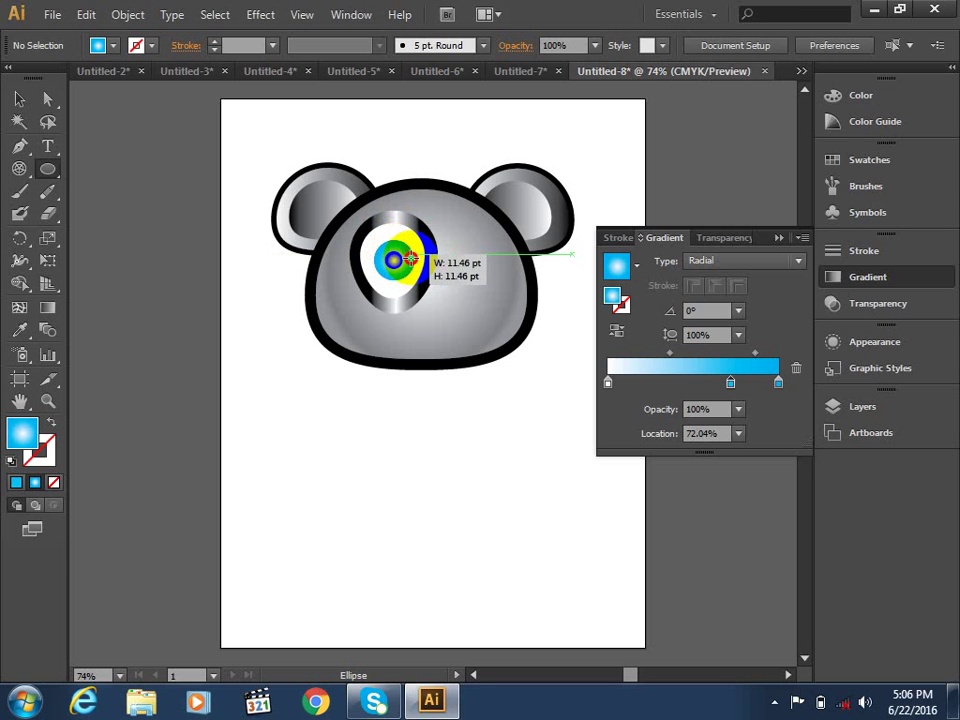
{"action": "left_click_drag", "start_coordinate": [410, 258], "coordinate": [410, 260]}
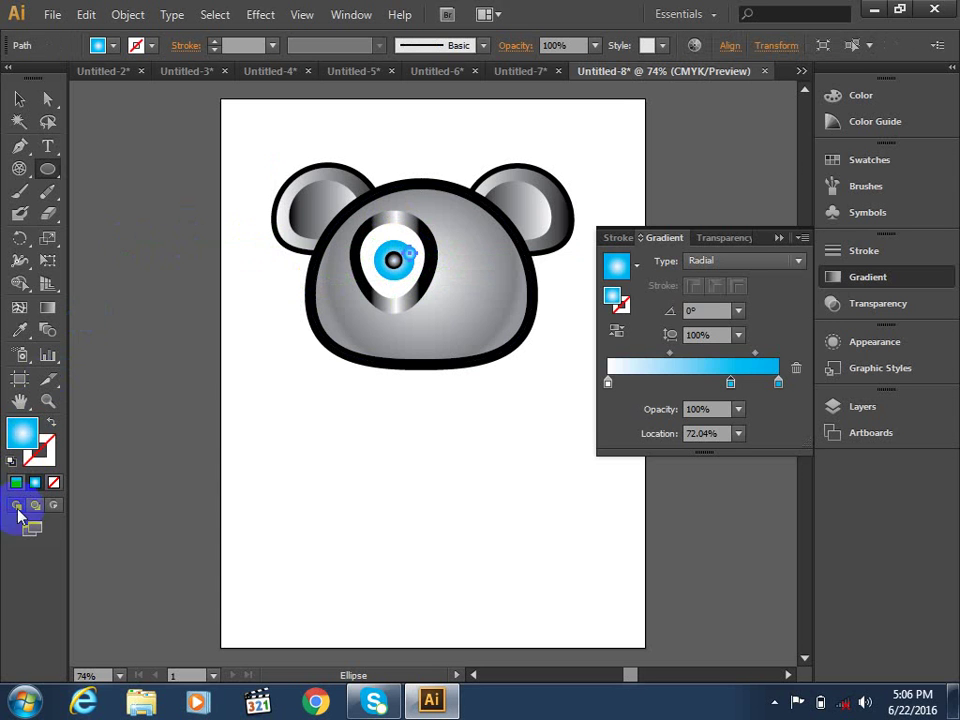
{"action": "double_click", "coordinate": [22, 431]}
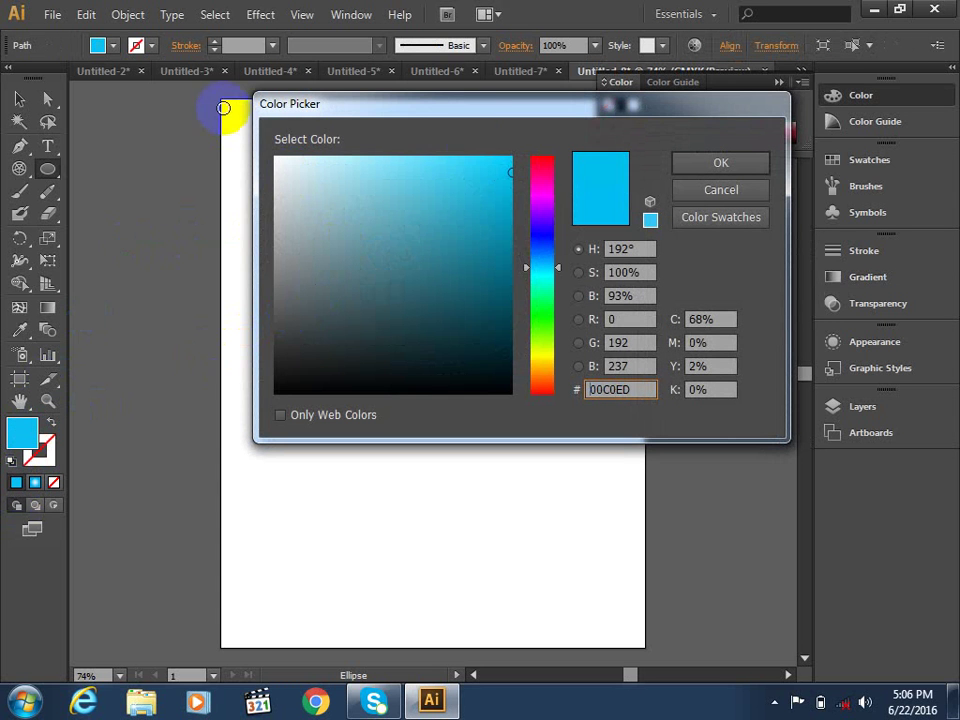
{"action": "left_click", "coordinate": [278, 160]}
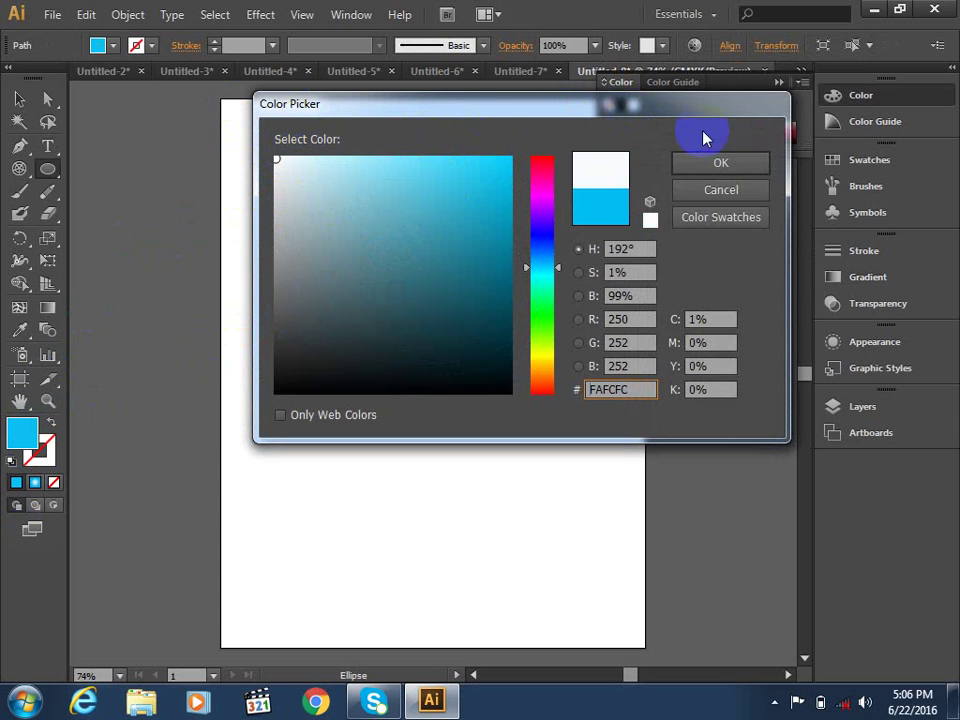
{"action": "left_click", "coordinate": [707, 168]}
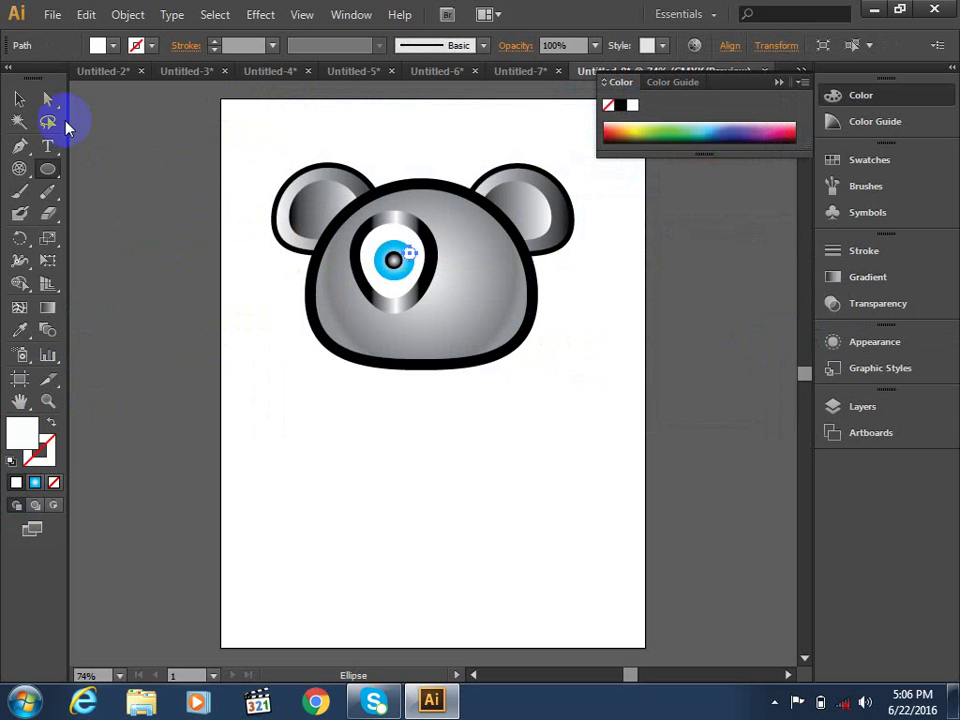
Zoom in on the eye and move the white highlight circle into place.
{"action": "left_click", "coordinate": [22, 100]}
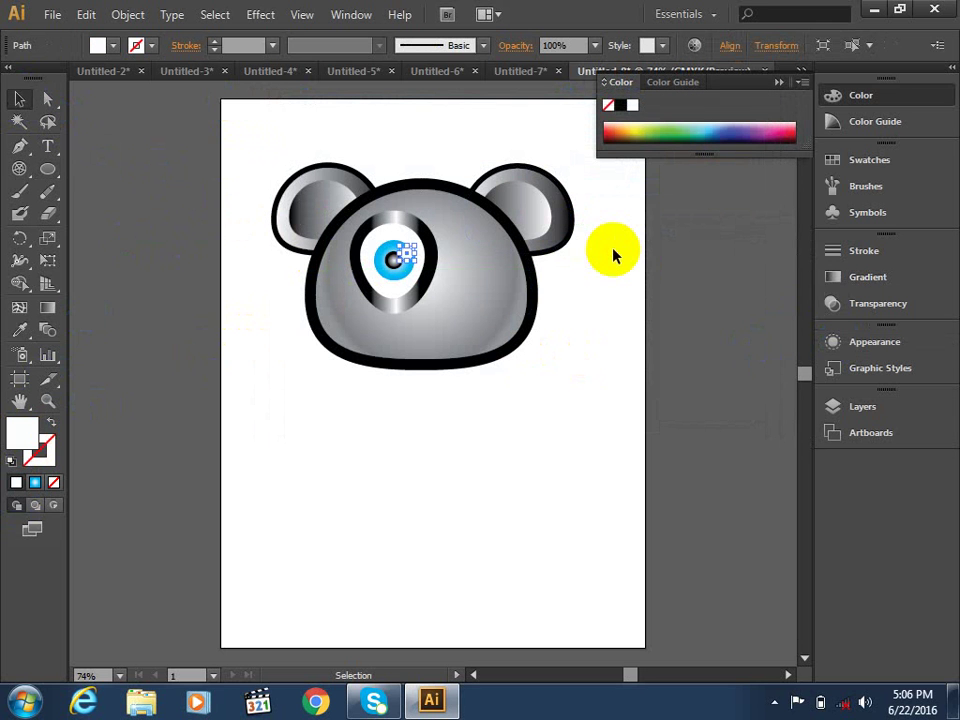
{"action": "left_click", "coordinate": [48, 400]}
{"action": "left_click_drag", "start_coordinate": [357, 195], "coordinate": [438, 263]}
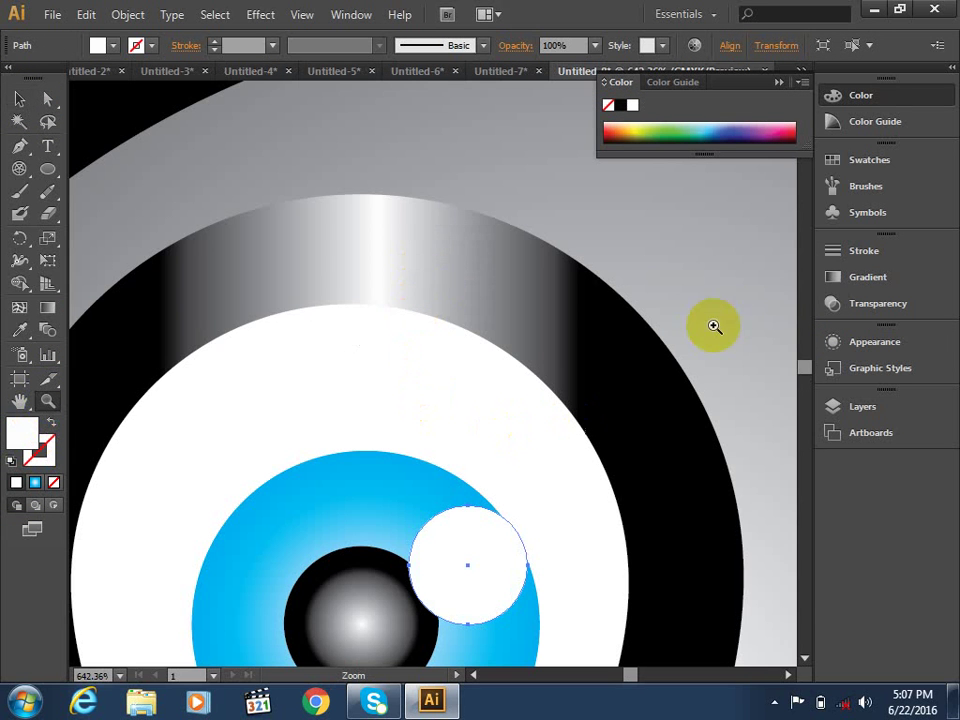
{"action": "left_click", "coordinate": [804, 658]}
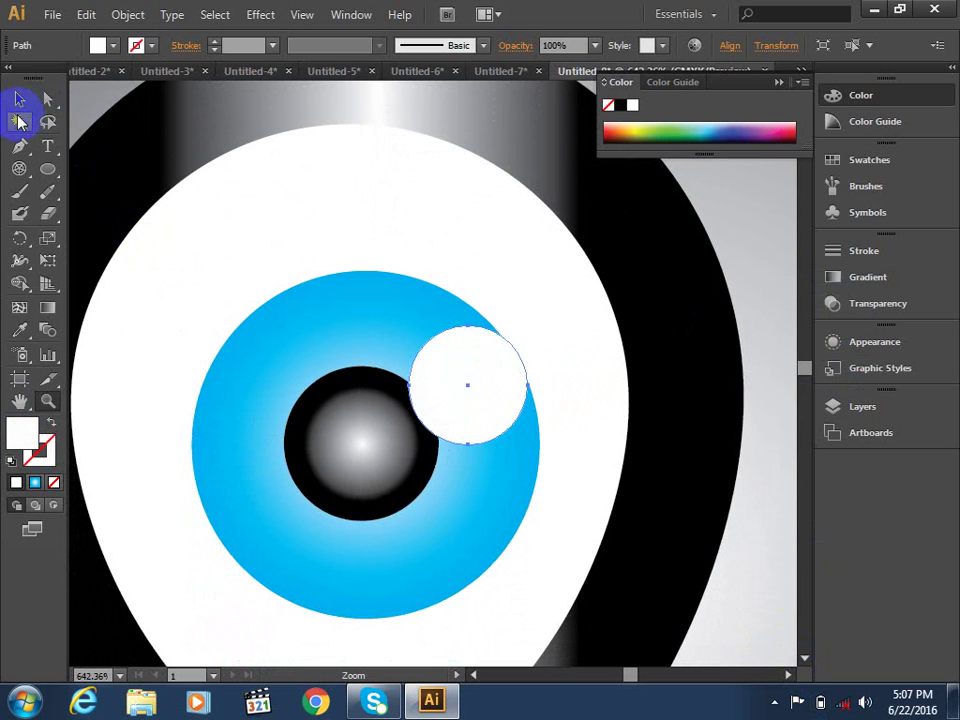
{"action": "left_click", "coordinate": [20, 98]}
{"action": "mouse_move", "coordinate": [525, 437]}
{"action": "left_mouse_down"}
{"action": "mouse_move", "coordinate": [516, 445]}
{"action": "mouse_move", "coordinate": [463, 376]}
{"action": "mouse_move", "coordinate": [494, 477]}
{"action": "mouse_move", "coordinate": [520, 494]}
{"action": "left_mouse_up"}
{"action": "key", "text": "a"}
{"action": "key", "text": "v"}
Shrink the highlight circle, copy it down beside the pupil, and zoom to 100%.
{"action": "left_click", "coordinate": [524, 493], "text": "shift"}
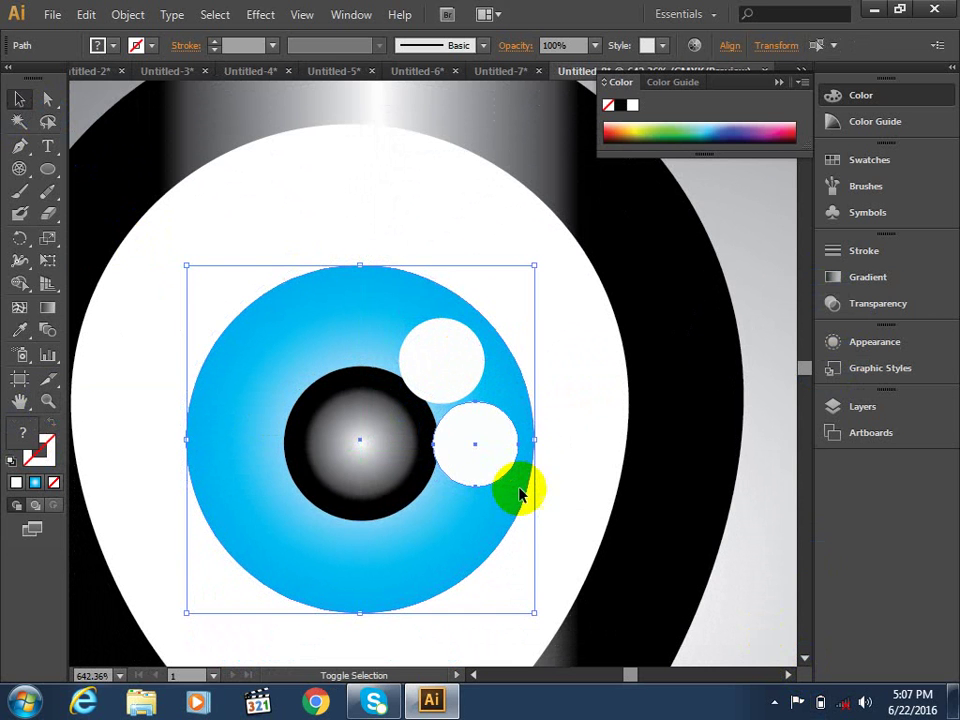
{"action": "left_click", "coordinate": [776, 407]}
{"action": "left_click", "coordinate": [514, 458]}
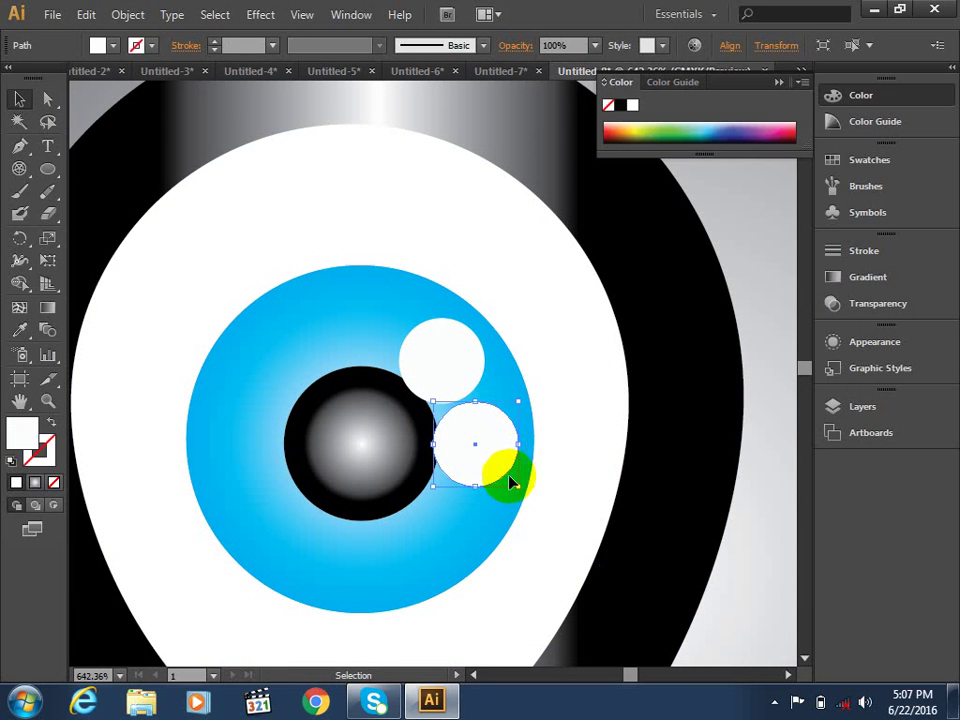
{"action": "left_click", "coordinate": [518, 486], "text": "shift"}
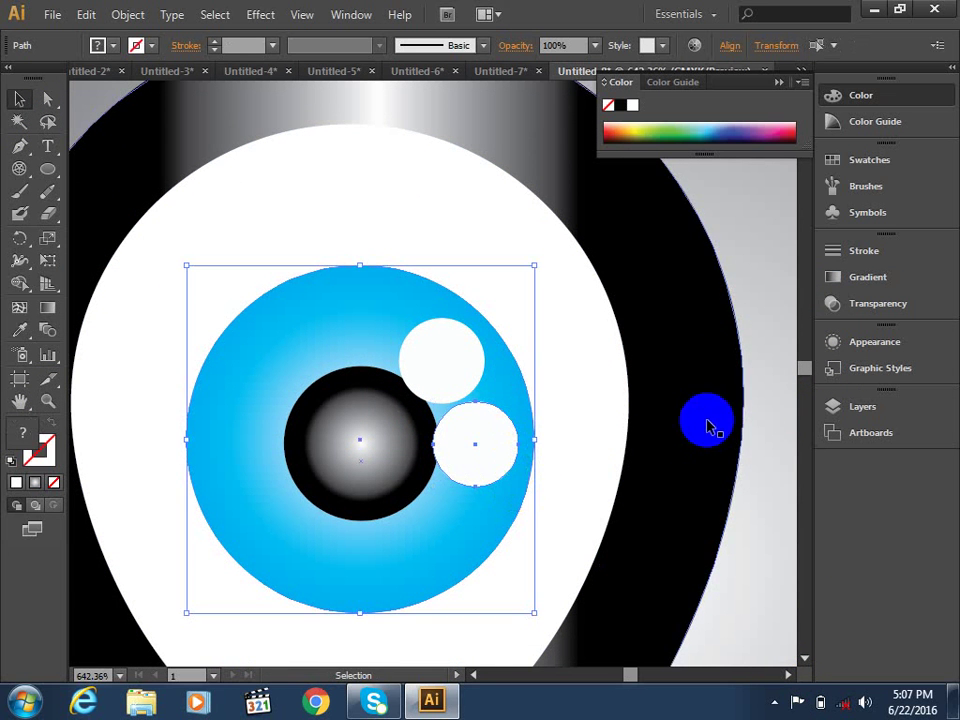
{"action": "left_click", "coordinate": [750, 422]}
{"action": "left_click", "coordinate": [497, 447]}
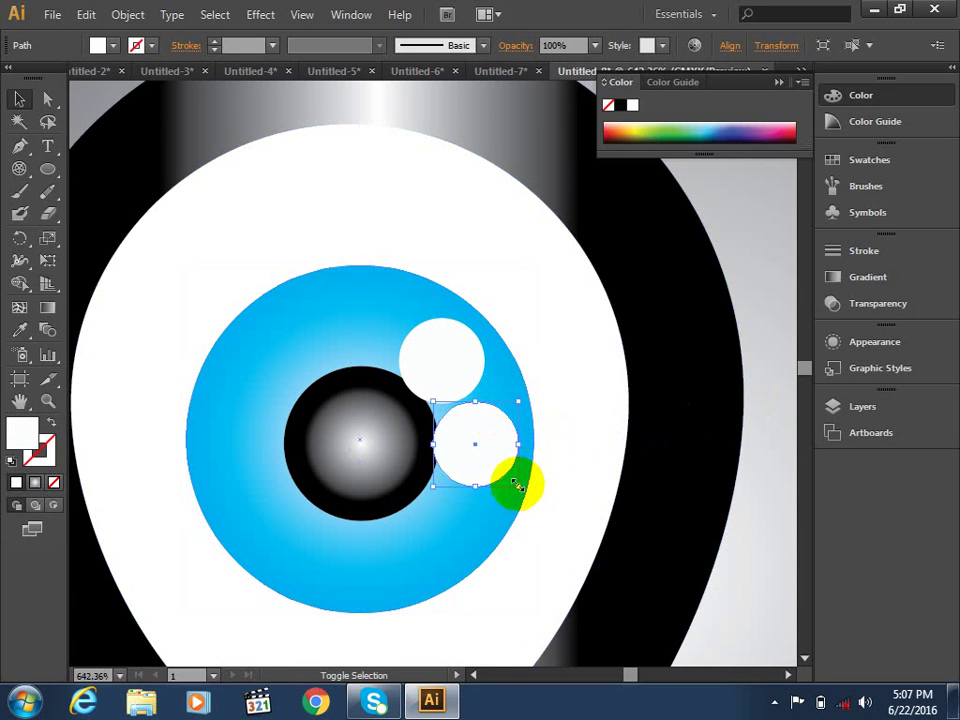
{"action": "mouse_move", "coordinate": [521, 484]}
{"action": "left_mouse_down"}
{"action": "mouse_move", "coordinate": [478, 444]}
{"action": "mouse_move", "coordinate": [507, 450]}
{"action": "mouse_move", "coordinate": [507, 460]}
{"action": "left_mouse_up"}
{"action": "key", "text": "a"}
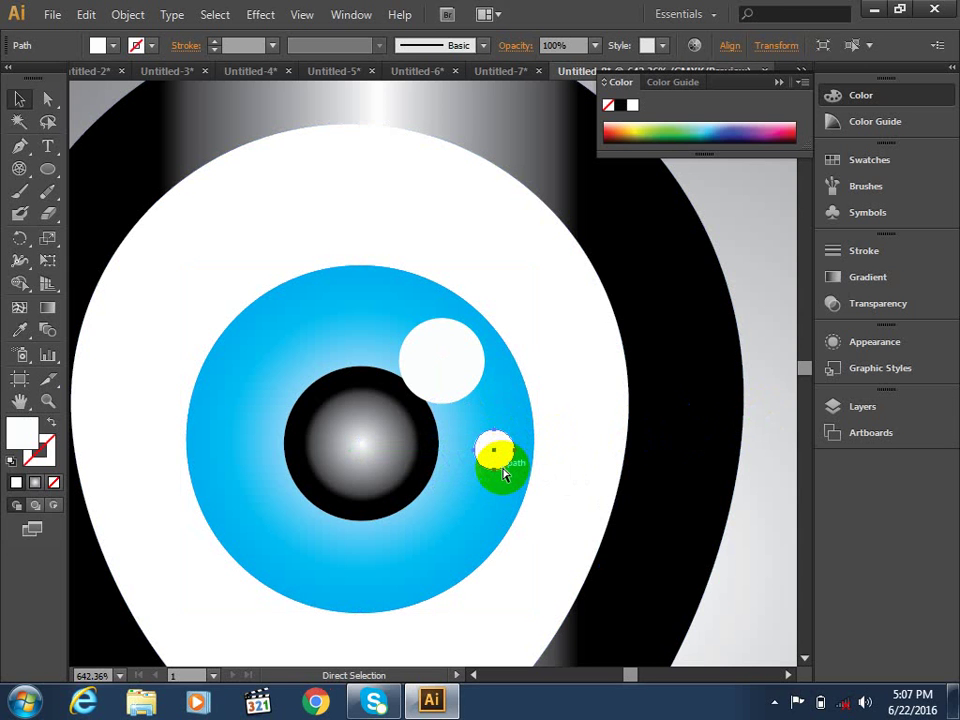
{"action": "mouse_move", "coordinate": [493, 452]}
{"action": "left_mouse_down"}
{"action": "mouse_move", "coordinate": [449, 530]}
{"action": "mouse_move", "coordinate": [449, 516]}
{"action": "left_mouse_up"}
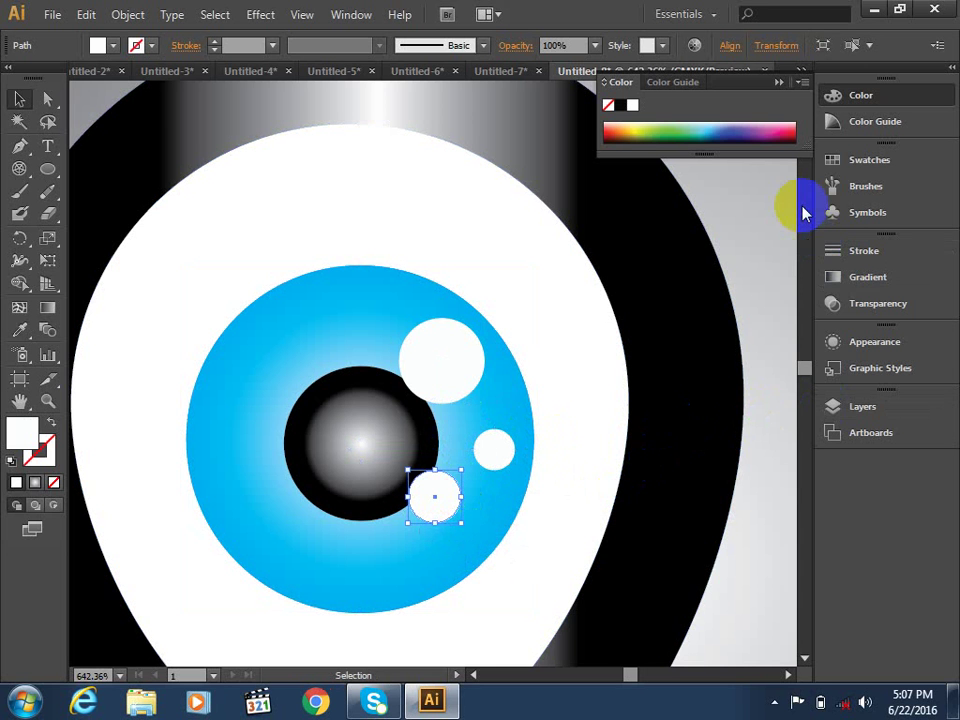
{"action": "key", "text": "ctrl+1"}
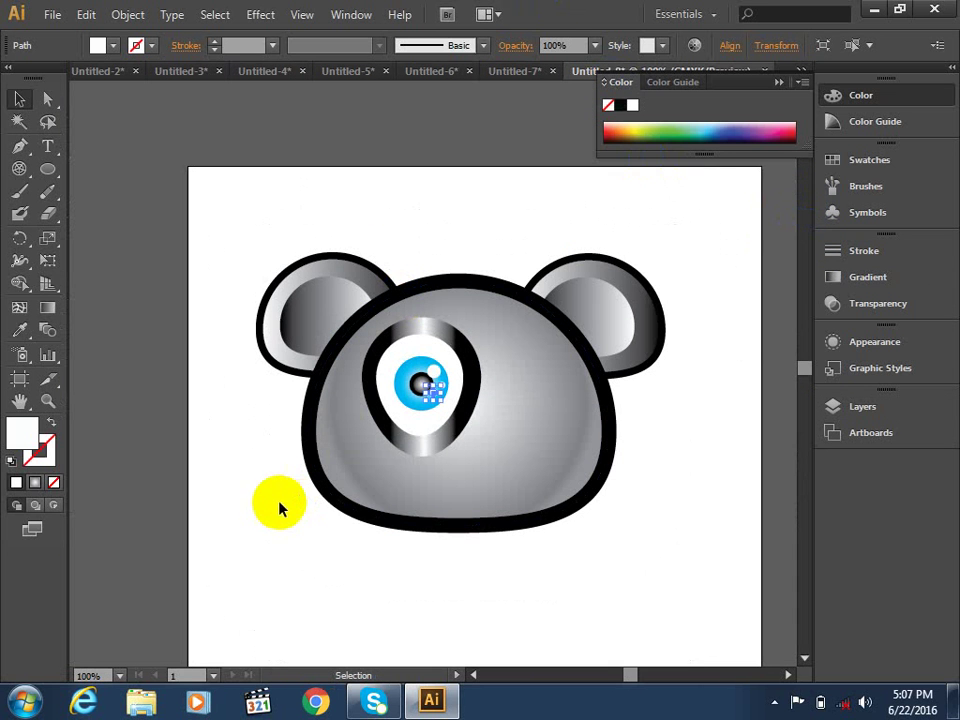
Reposition the iris so it sits back over the pupil within the eye.
{"action": "left_click", "coordinate": [275, 505]}
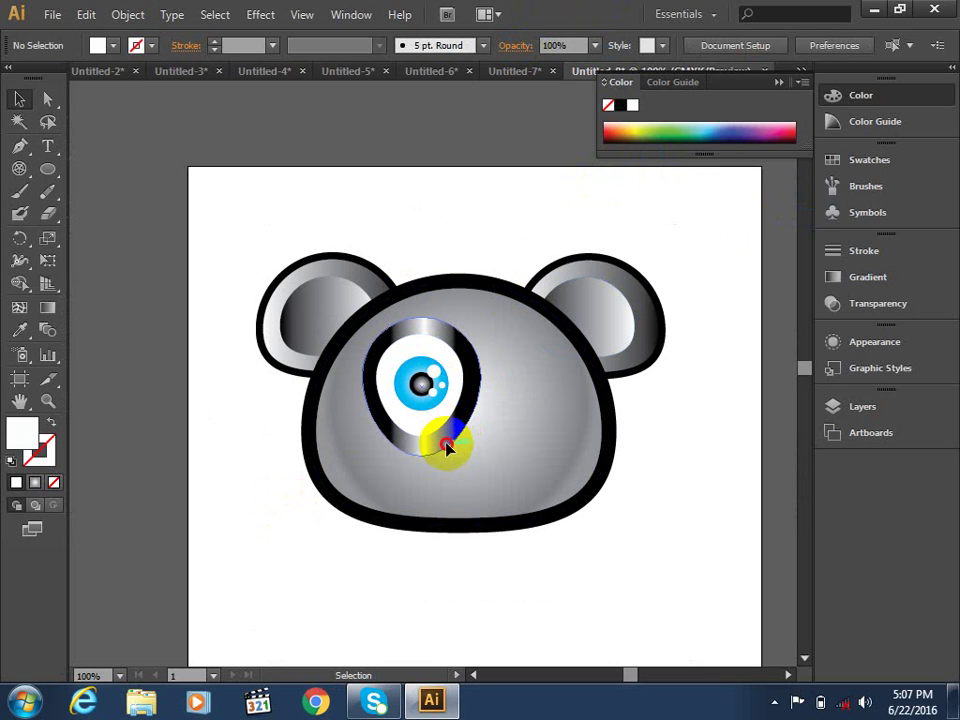
{"action": "left_click", "coordinate": [447, 447]}
{"action": "left_click", "coordinate": [422, 416], "text": "shift"}
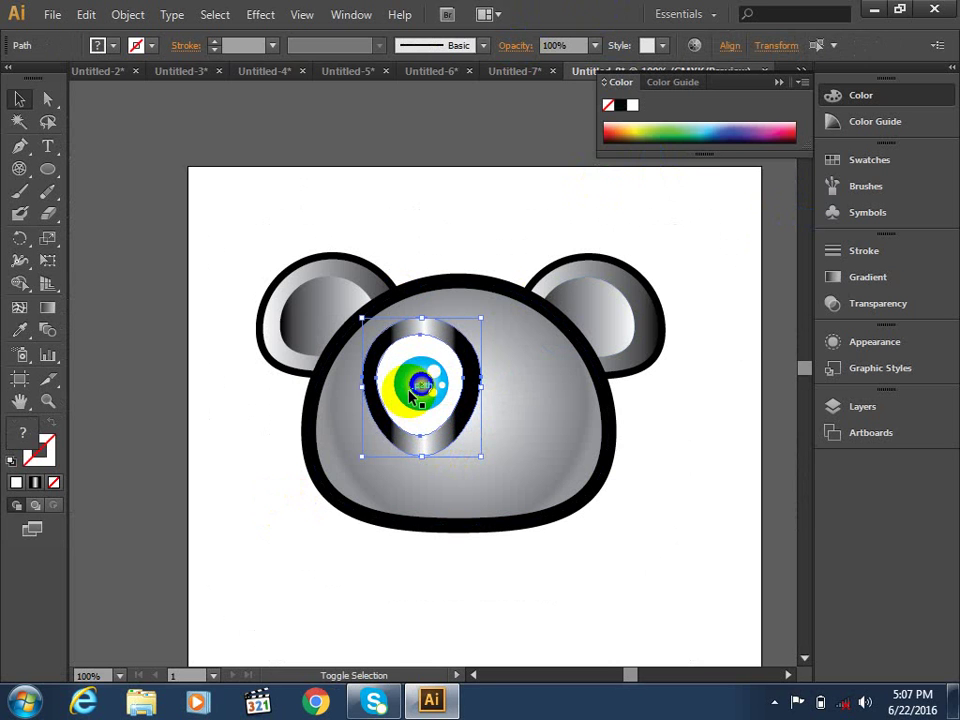
{"action": "mouse_move", "coordinate": [410, 395]}
{"action": "left_mouse_down"}
{"action": "mouse_move", "coordinate": [452, 402]}
{"action": "mouse_move", "coordinate": [422, 390]}
{"action": "mouse_move", "coordinate": [434, 398]}
{"action": "left_mouse_up"}
{"action": "mouse_move", "coordinate": [443, 392]}
{"action": "left_mouse_down"}
{"action": "mouse_move", "coordinate": [416, 388]}
{"action": "mouse_move", "coordinate": [447, 390]}
{"action": "left_mouse_up"}
Try scaling and moving the eye group, undoing each attempt.
{"action": "key", "text": "a"}
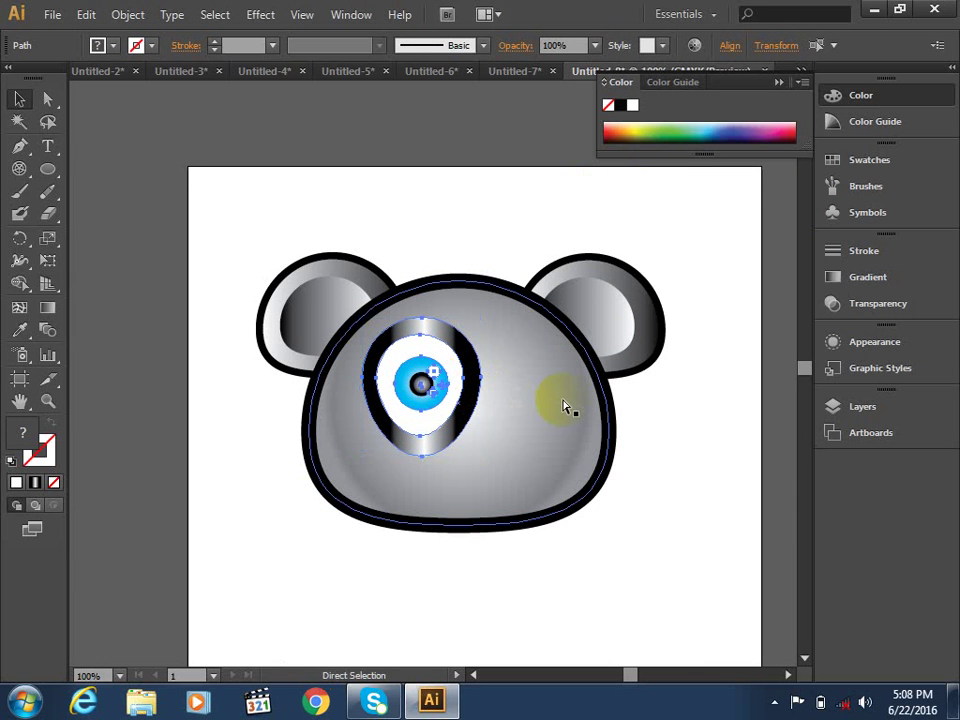
{"action": "key", "text": "v"}
{"action": "mouse_move", "coordinate": [481, 455]}
{"action": "left_mouse_down"}
{"action": "mouse_move", "coordinate": [418, 380]}
{"action": "mouse_move", "coordinate": [429, 396]}
{"action": "left_mouse_up"}
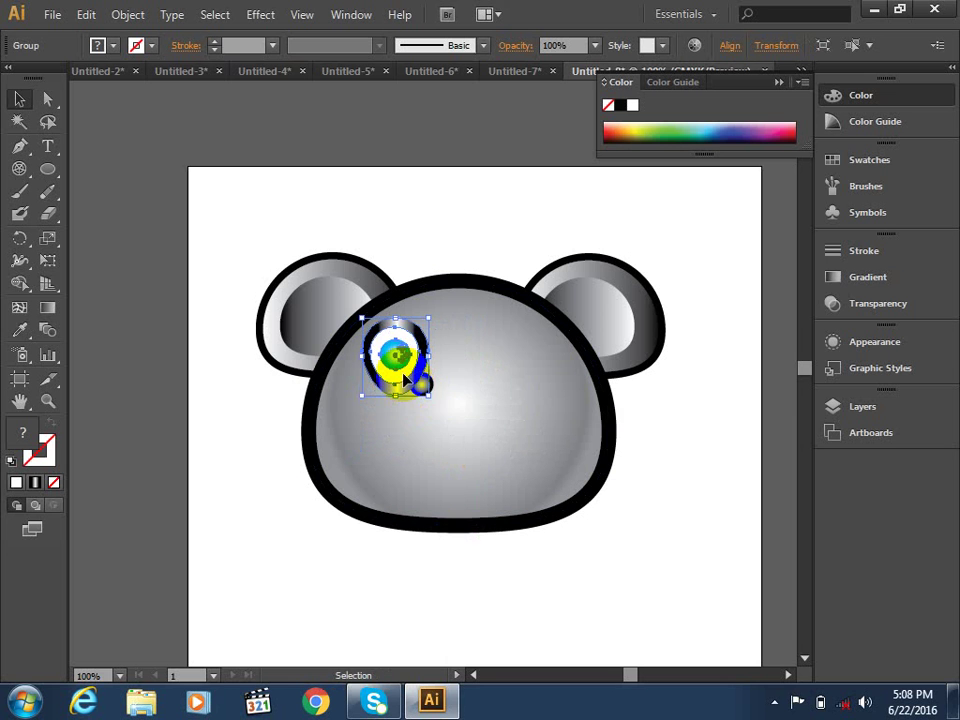
{"action": "key", "text": "ctrl+z"}
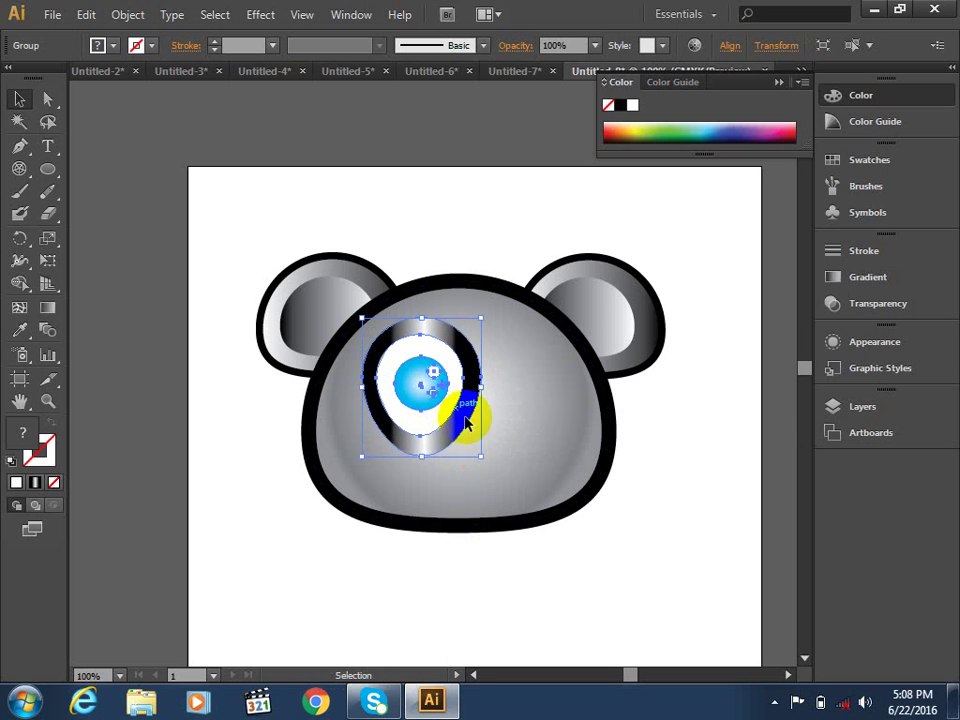
{"action": "left_click", "coordinate": [481, 455], "text": "shift"}
{"action": "left_click_drag", "start_coordinate": [480, 455], "coordinate": [439, 396]}
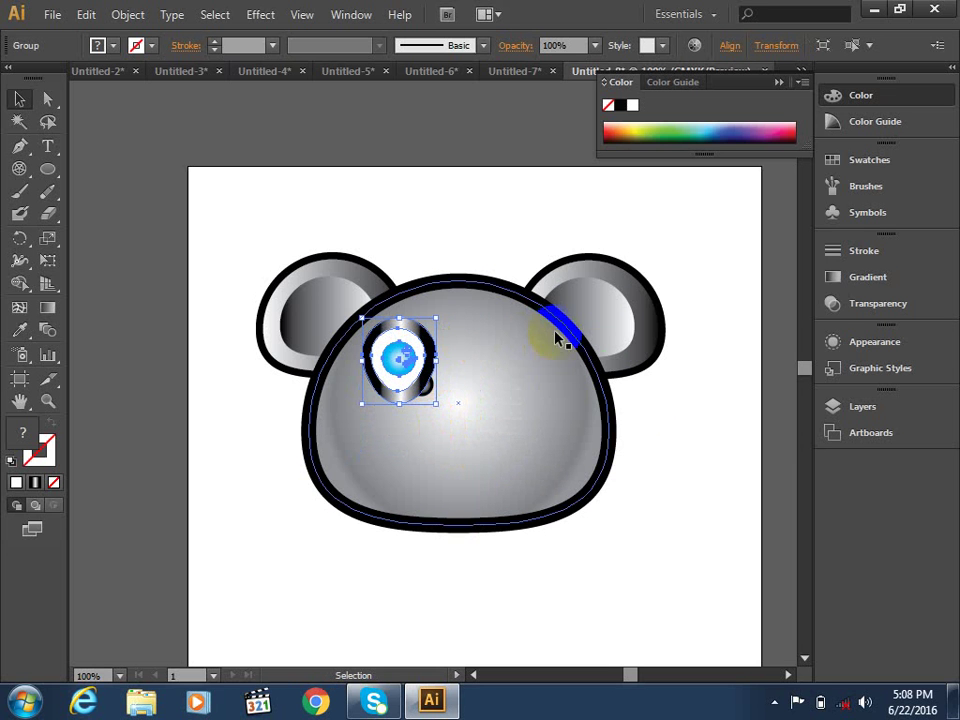
{"action": "key", "text": "ctrl+z"}
{"action": "left_click", "coordinate": [656, 415]}
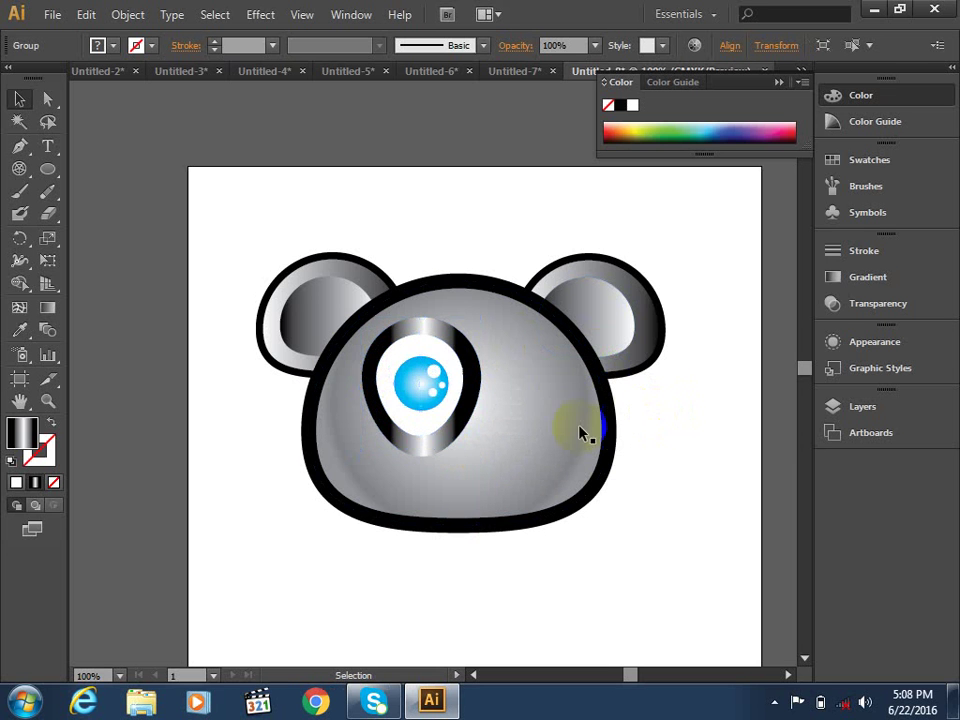
{"action": "left_click_drag", "start_coordinate": [413, 389], "coordinate": [445, 492]}
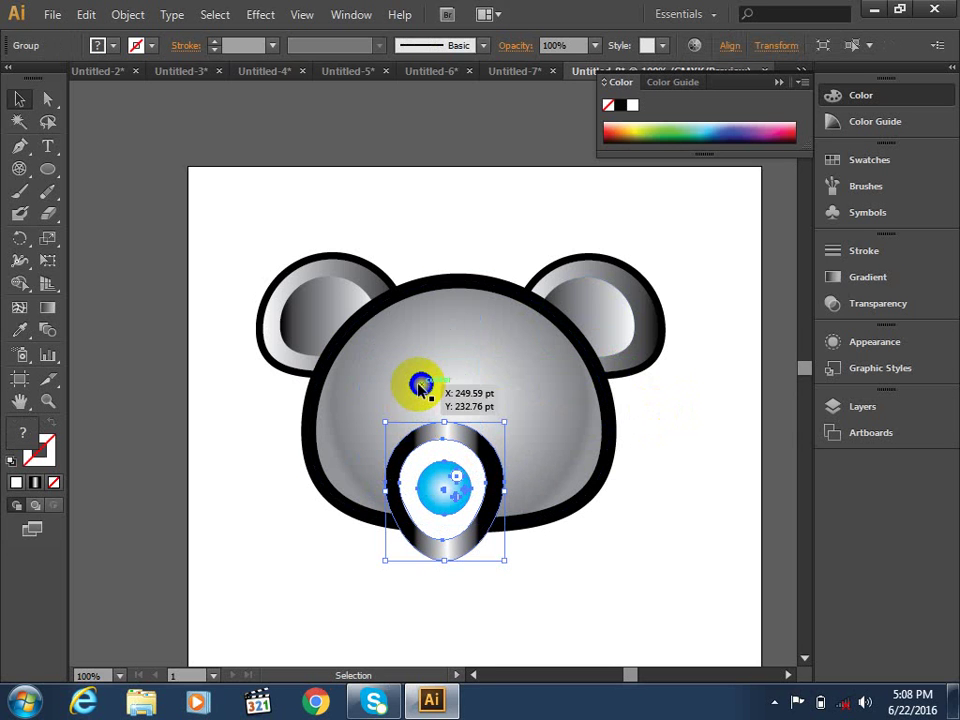
{"action": "key", "text": "ctrl+z"}
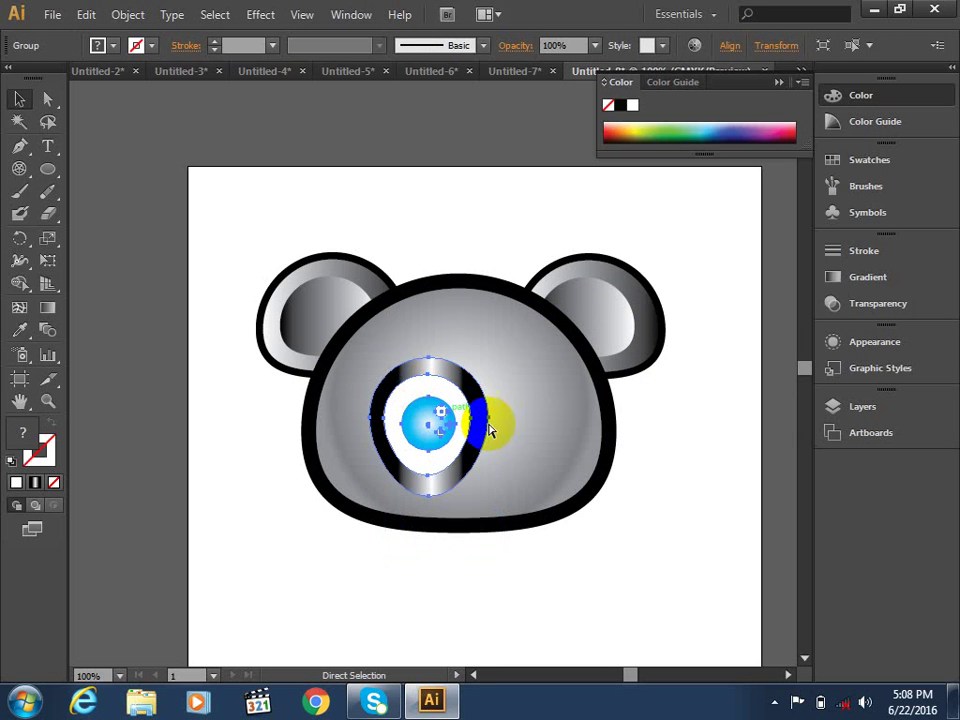
{"action": "key", "text": "ctrl+z"}
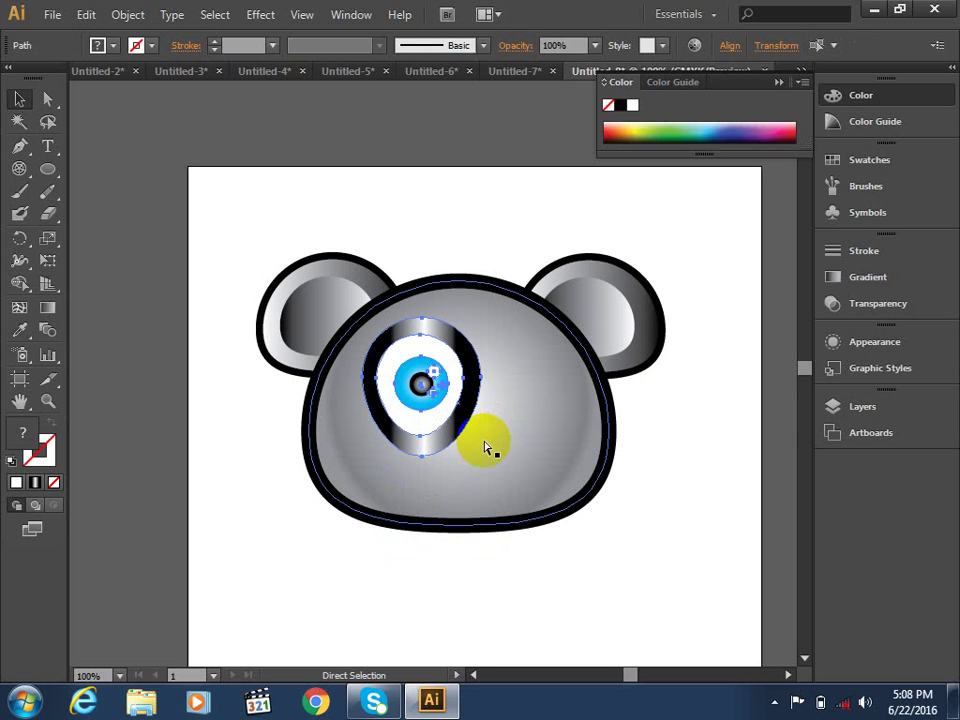
Scale the eye group down to about 81.62 × 95.27 pt and reselect it.
{"action": "left_click", "coordinate": [418, 420]}
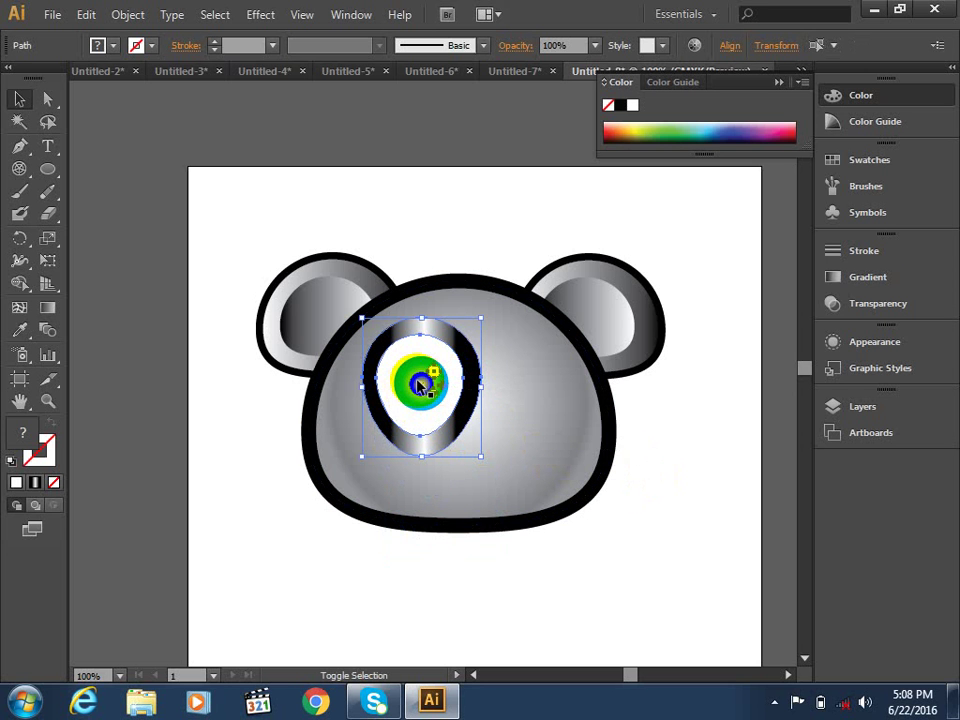
{"action": "left_click", "coordinate": [642, 455]}
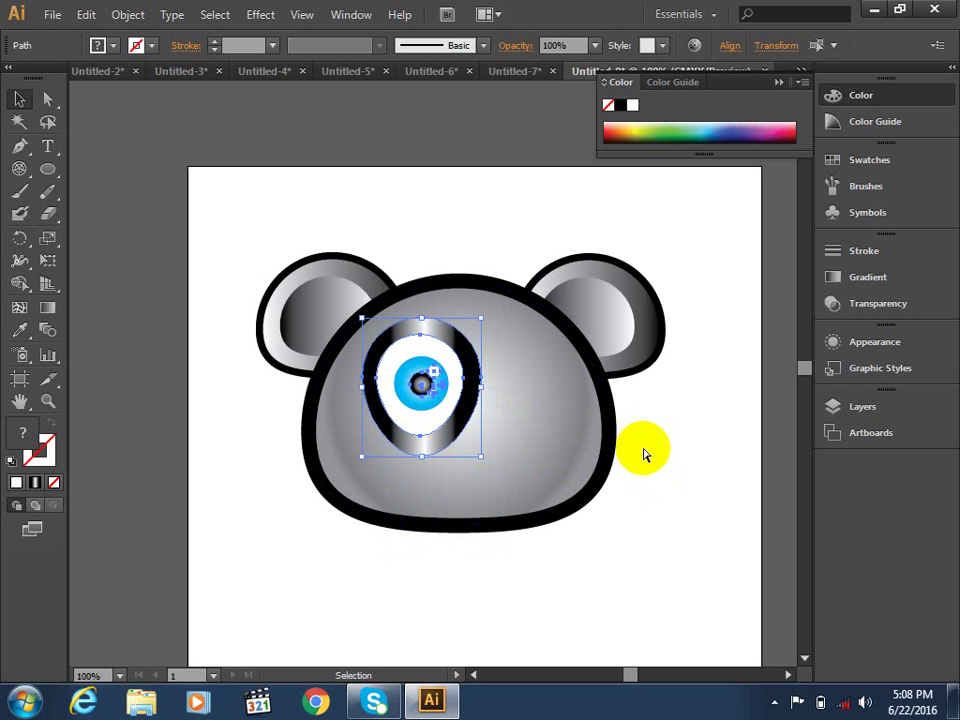
{"action": "left_click", "coordinate": [439, 444]}
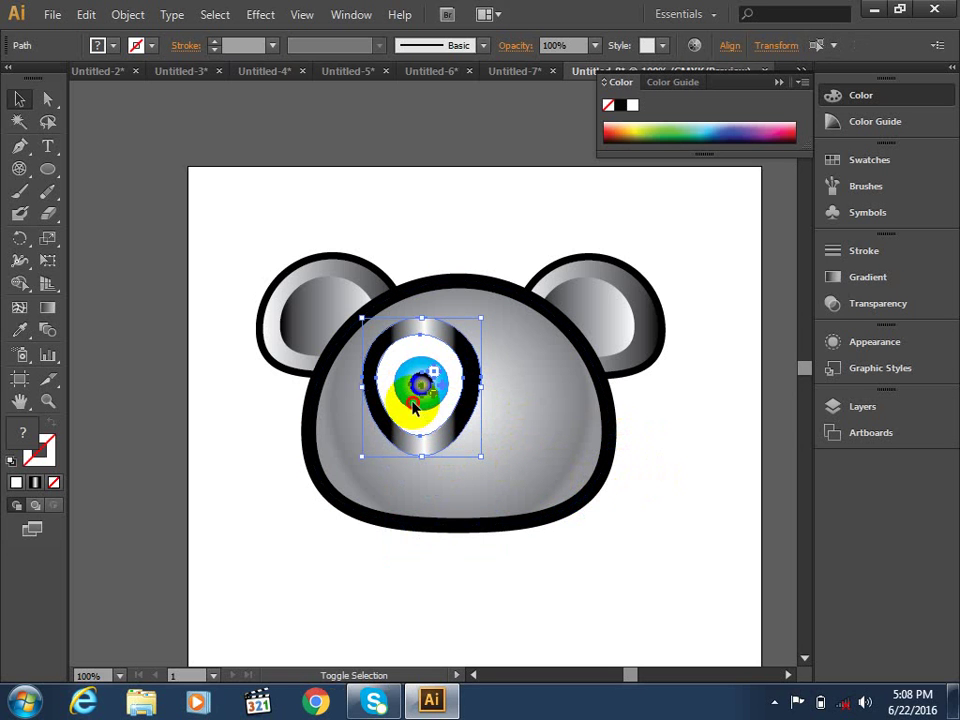
{"action": "left_click", "coordinate": [553, 450]}
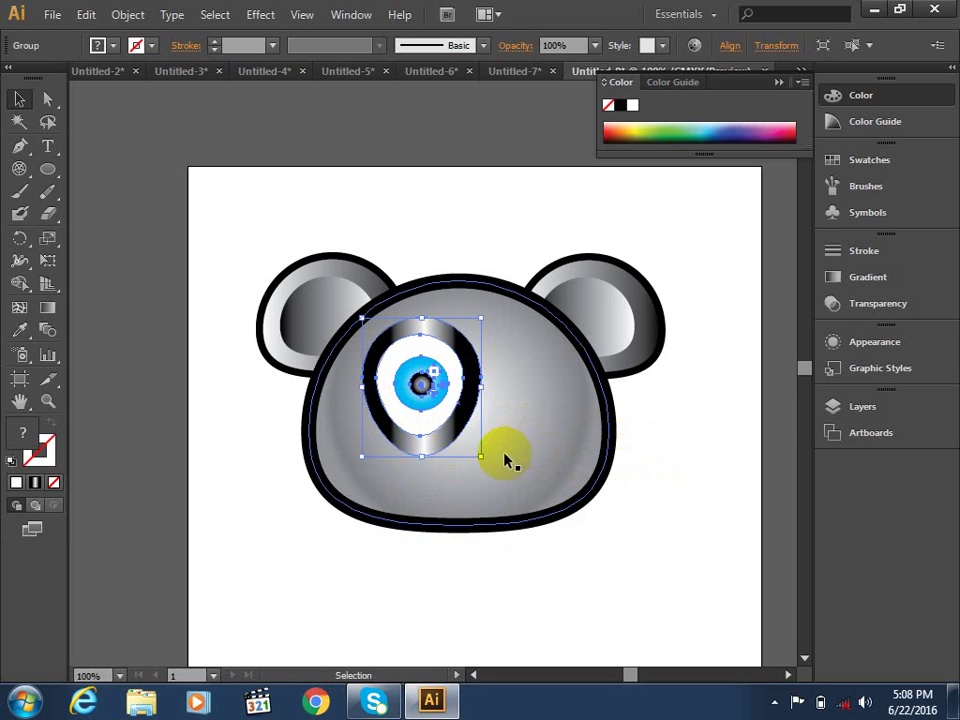
{"action": "left_click_drag", "start_coordinate": [481, 455], "coordinate": [432, 403]}
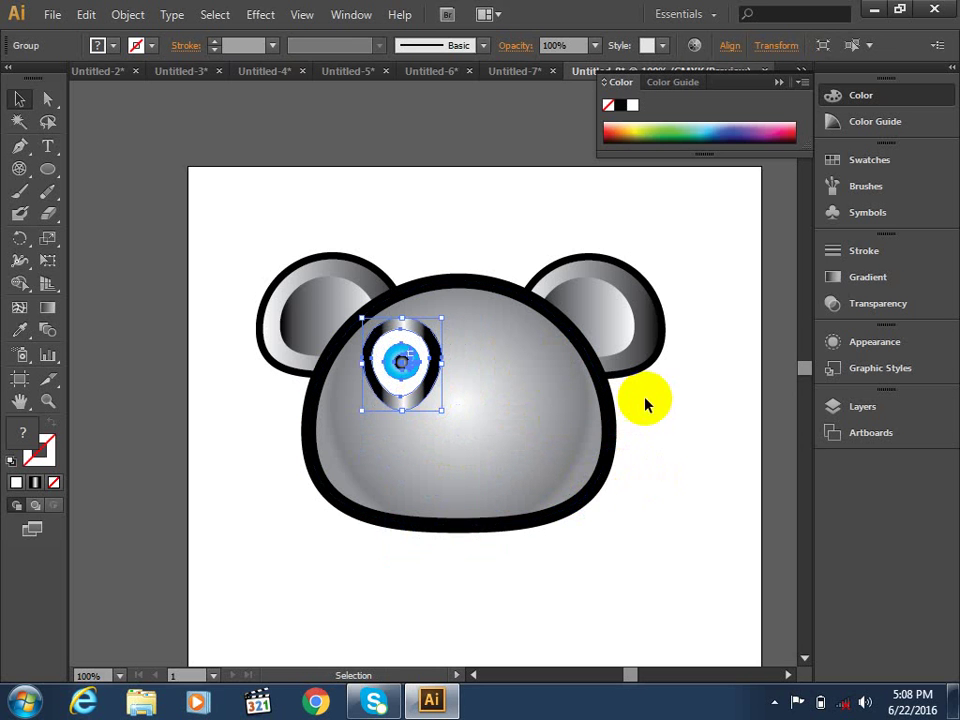
{"action": "left_click", "coordinate": [658, 483]}
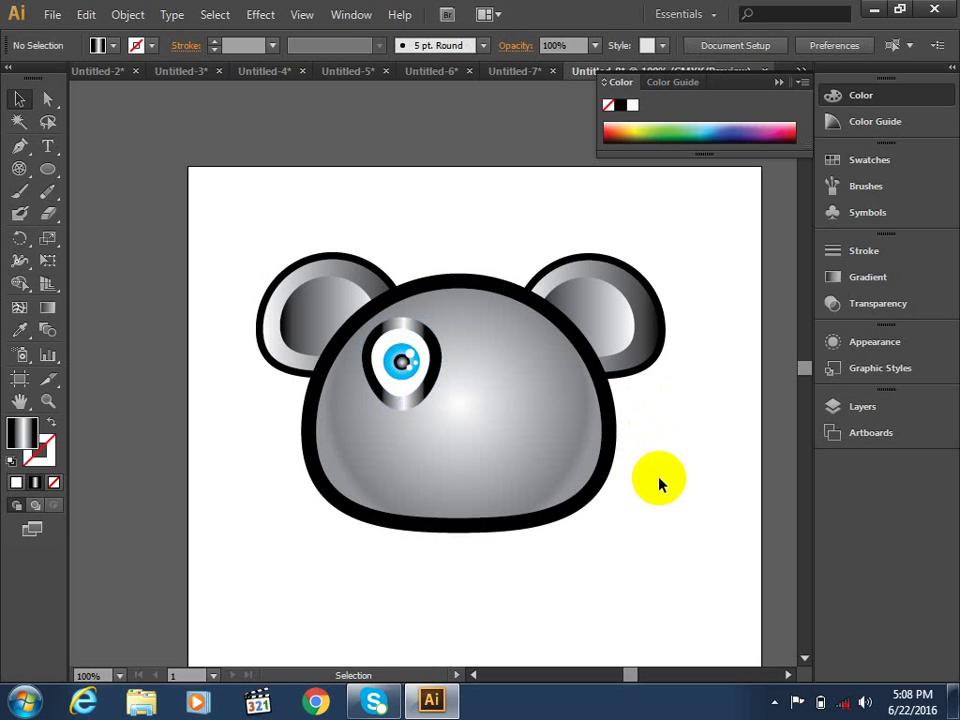
{"action": "left_click", "coordinate": [415, 398]}
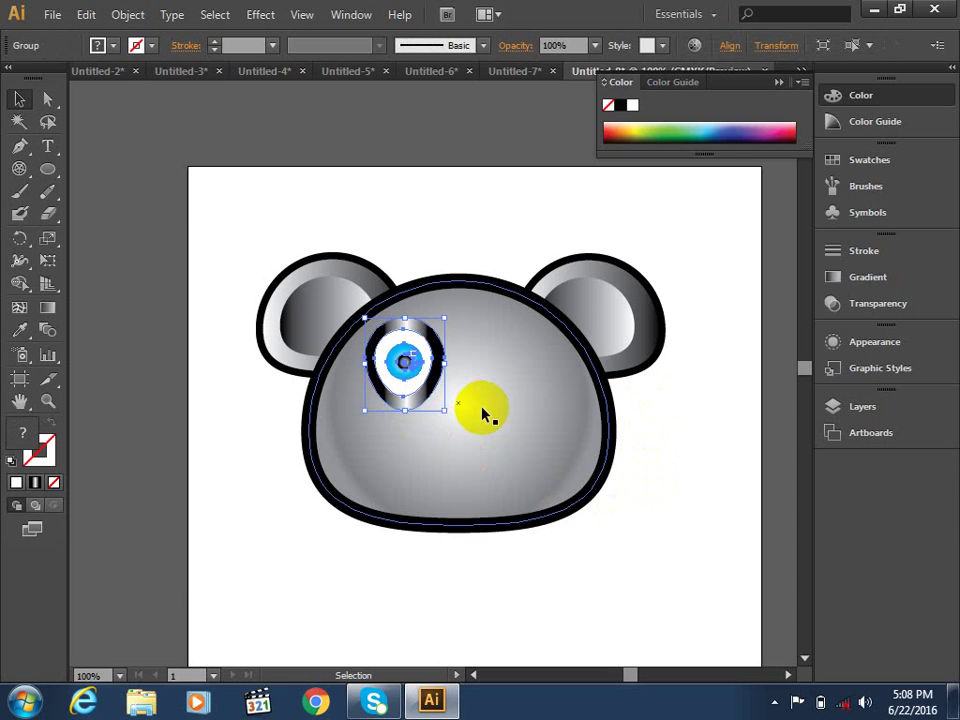
{"action": "key", "text": "a"}
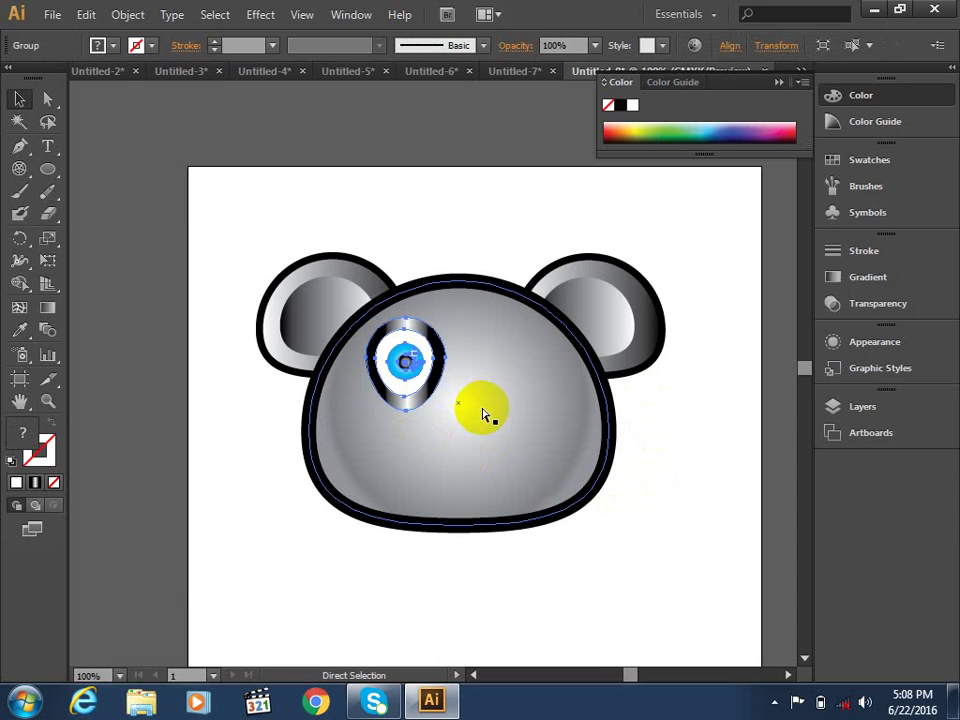
{"action": "key", "text": "v"}
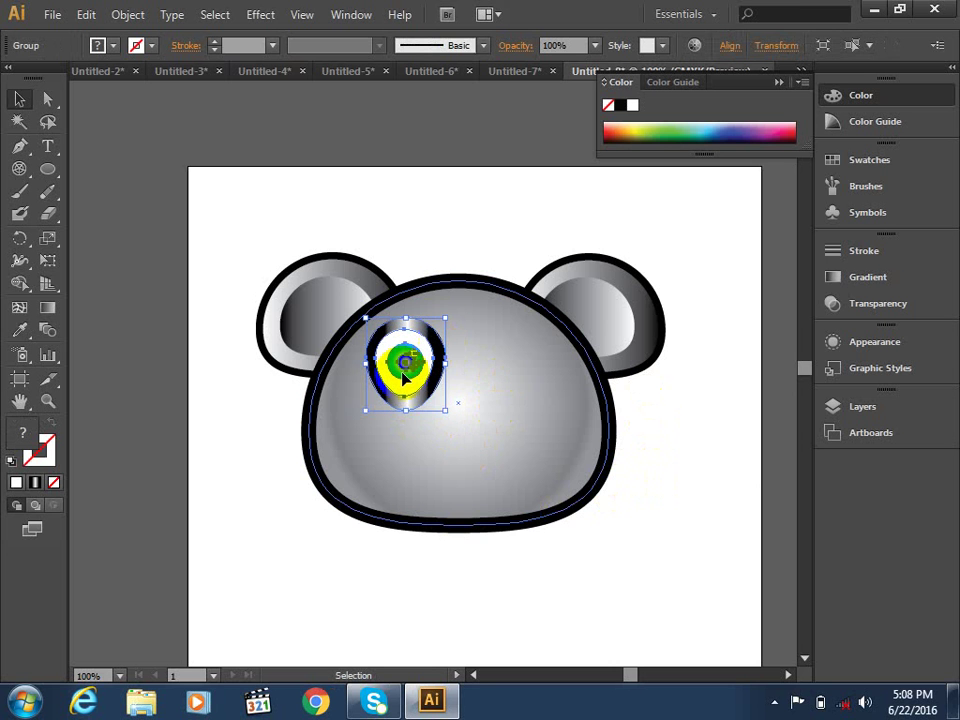
Reflect the eye copy at a -90° angle and place it right of the first eye.
{"action": "right_click", "coordinate": [405, 367]}
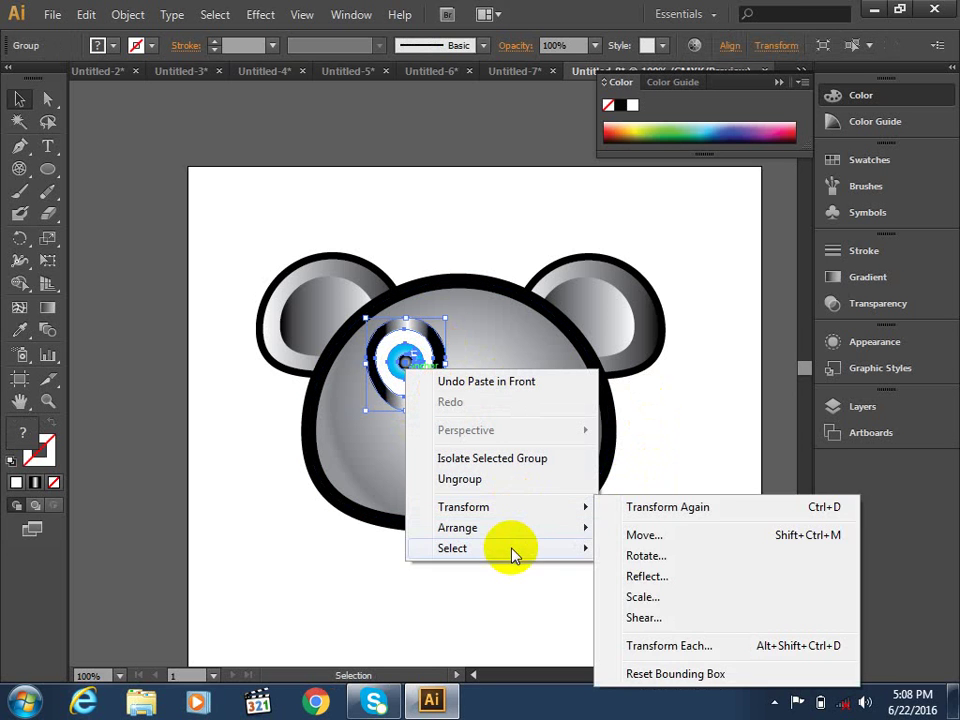
{"action": "mouse_move", "coordinate": [463, 507]}
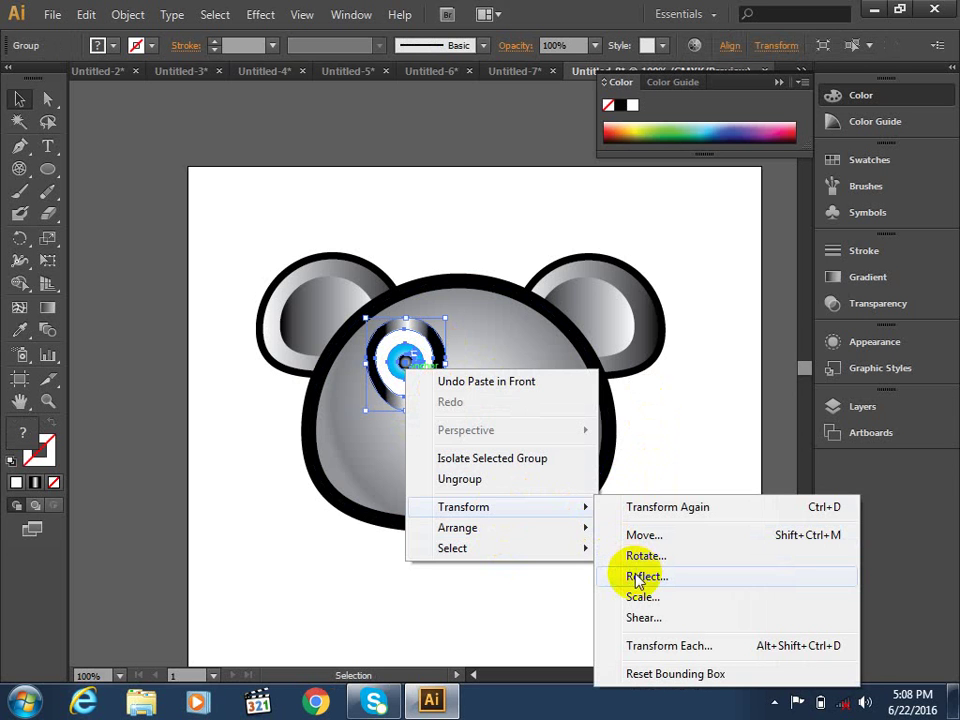
{"action": "left_click", "coordinate": [640, 576]}
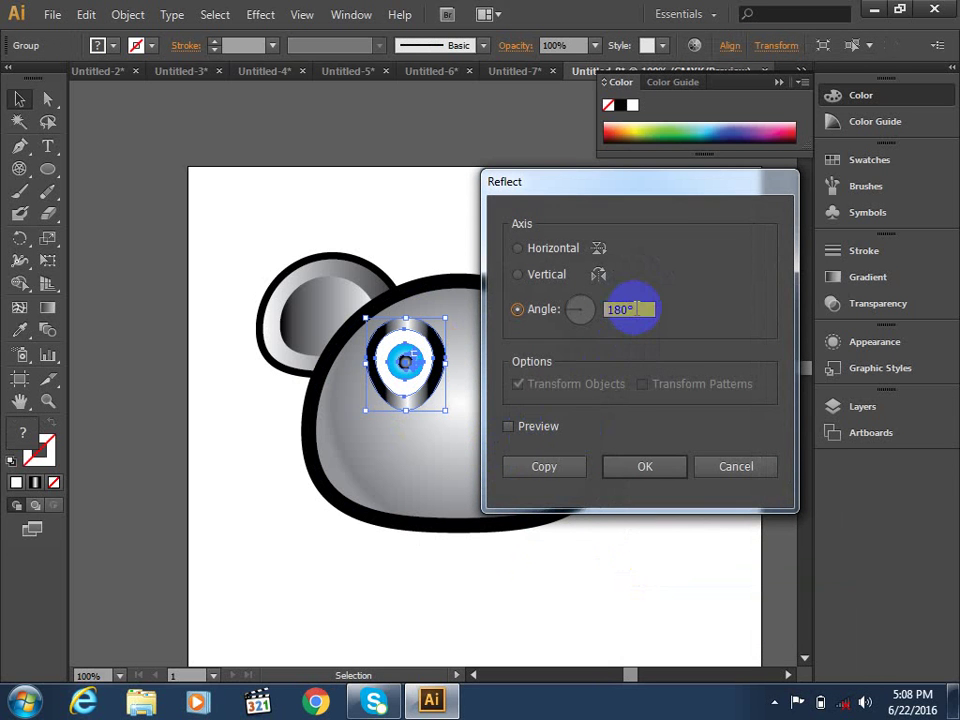
{"action": "left_click", "coordinate": [633, 309]}
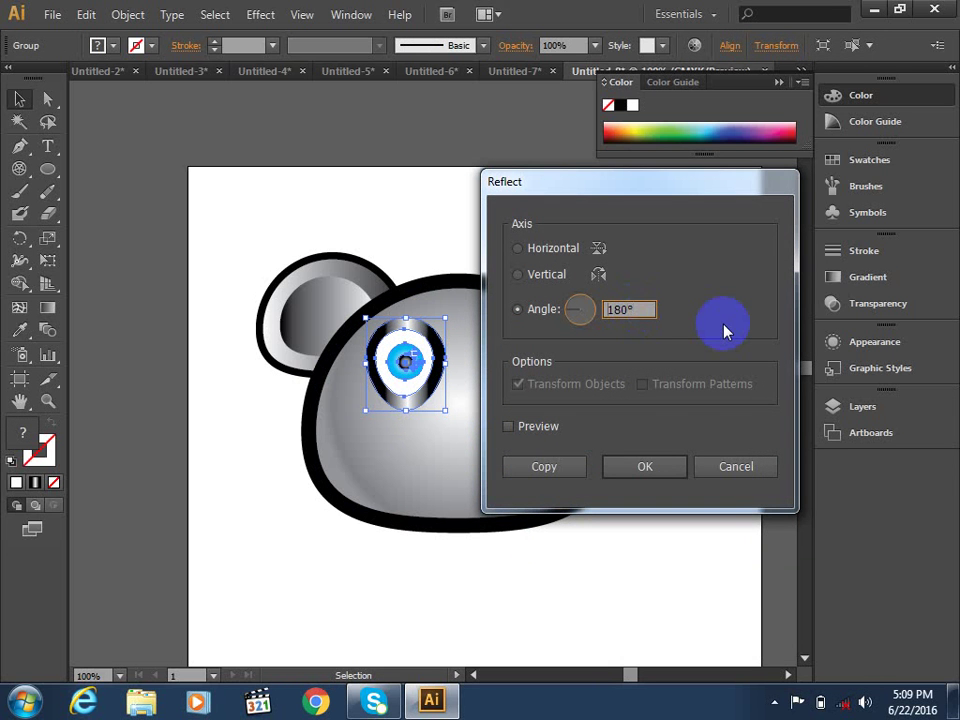
{"action": "type", "text": "-180"}
{"action": "key", "text": "Return"}
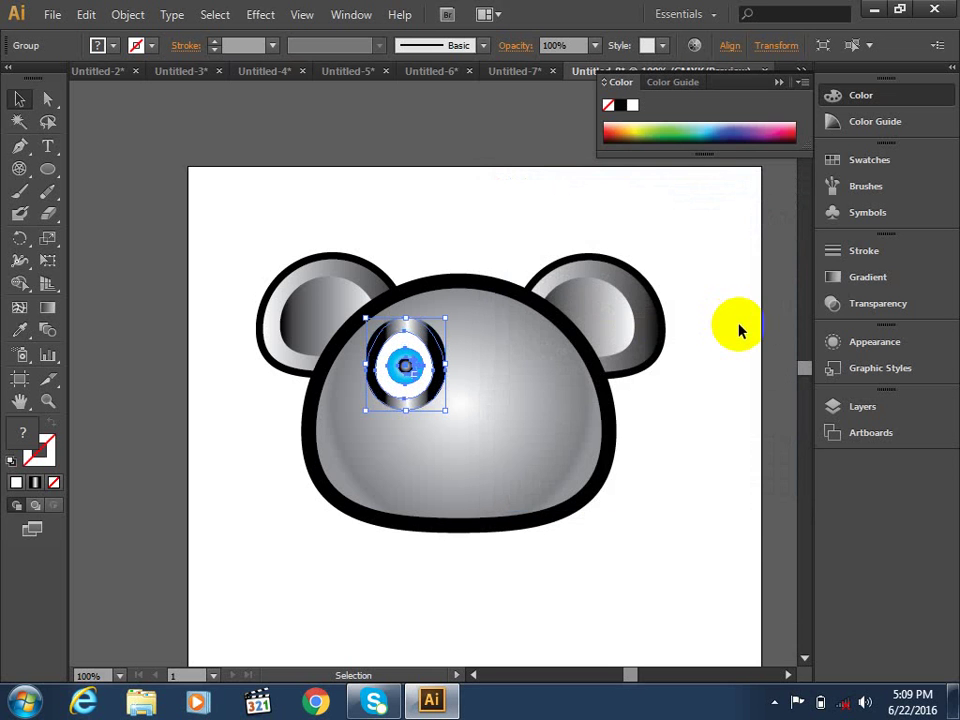
{"action": "key", "text": "ctrl+z"}
{"action": "right_click", "coordinate": [437, 378]}
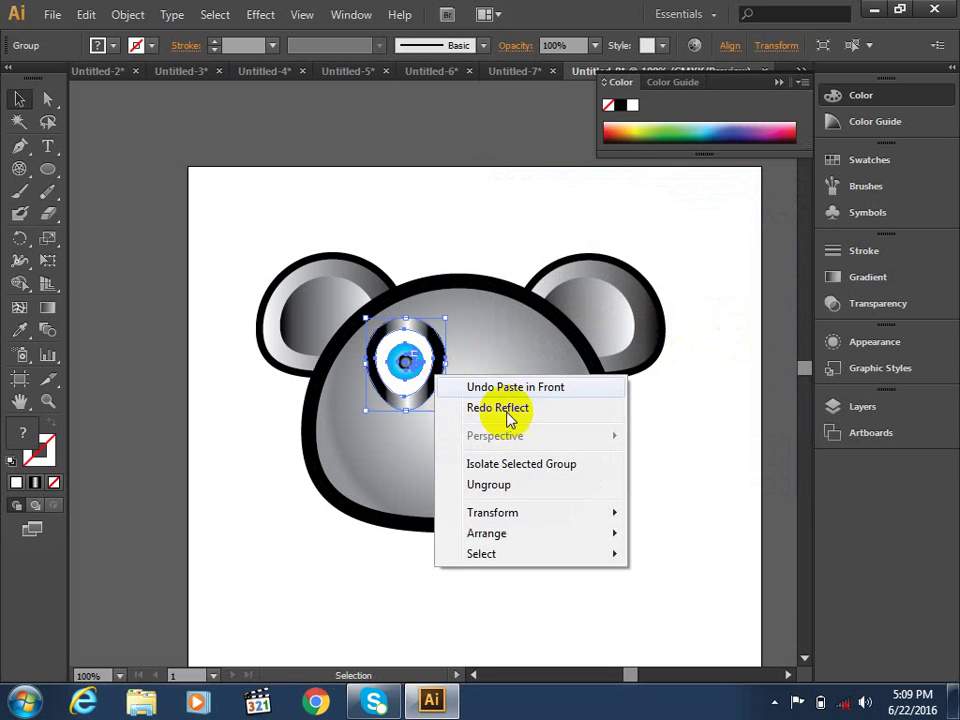
{"action": "mouse_move", "coordinate": [492, 512]}
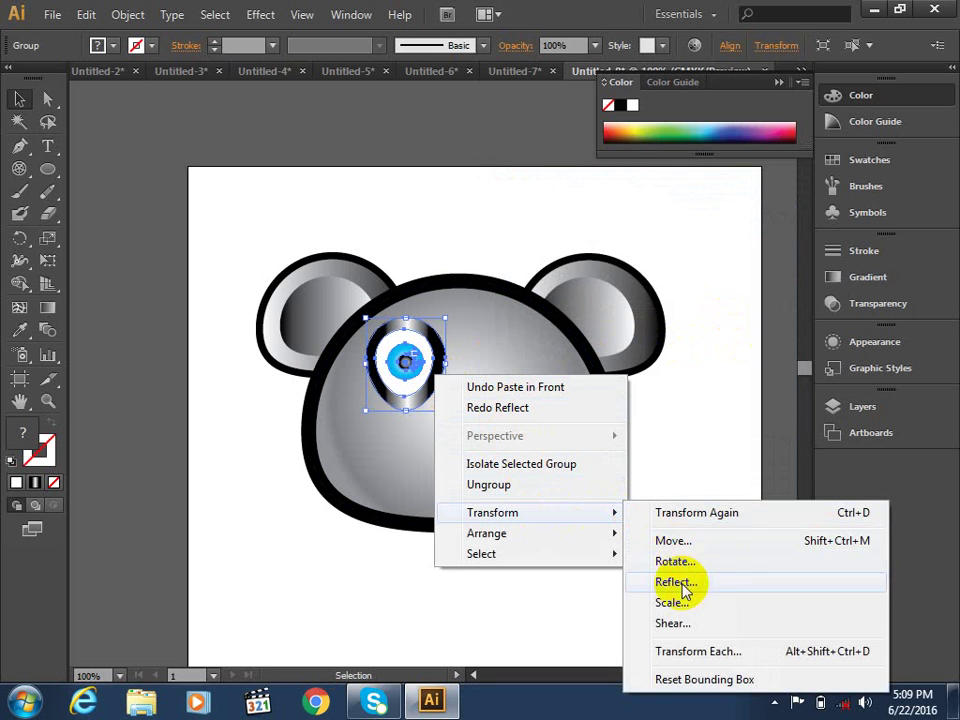
{"action": "left_click", "coordinate": [675, 582]}
{"action": "type", "text": "-9"}
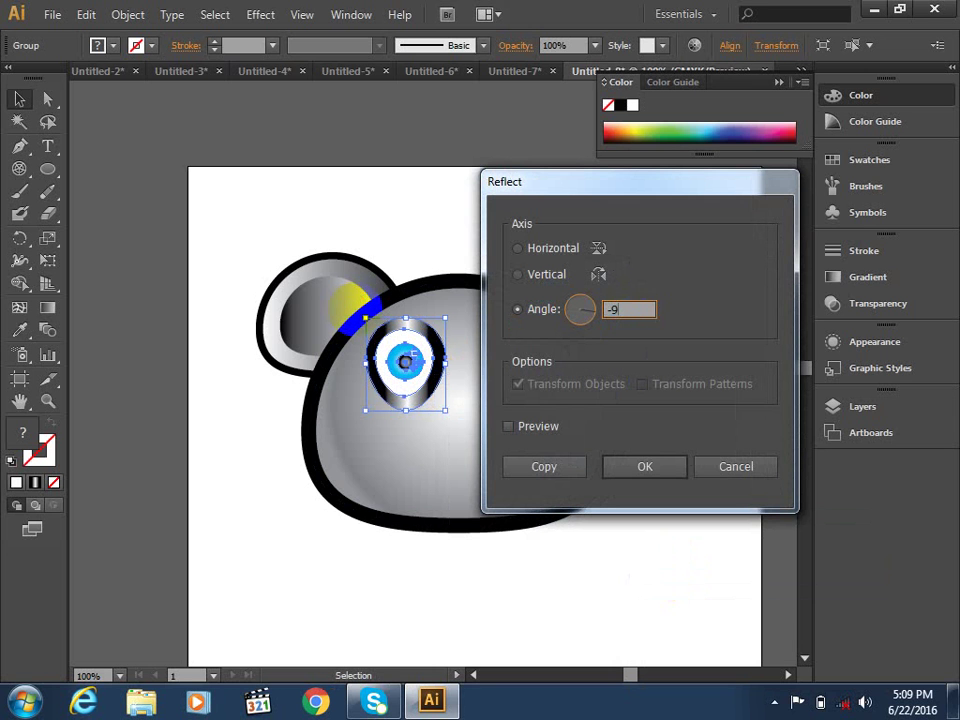
{"action": "type", "text": "0"}
{"action": "key", "text": "Return"}
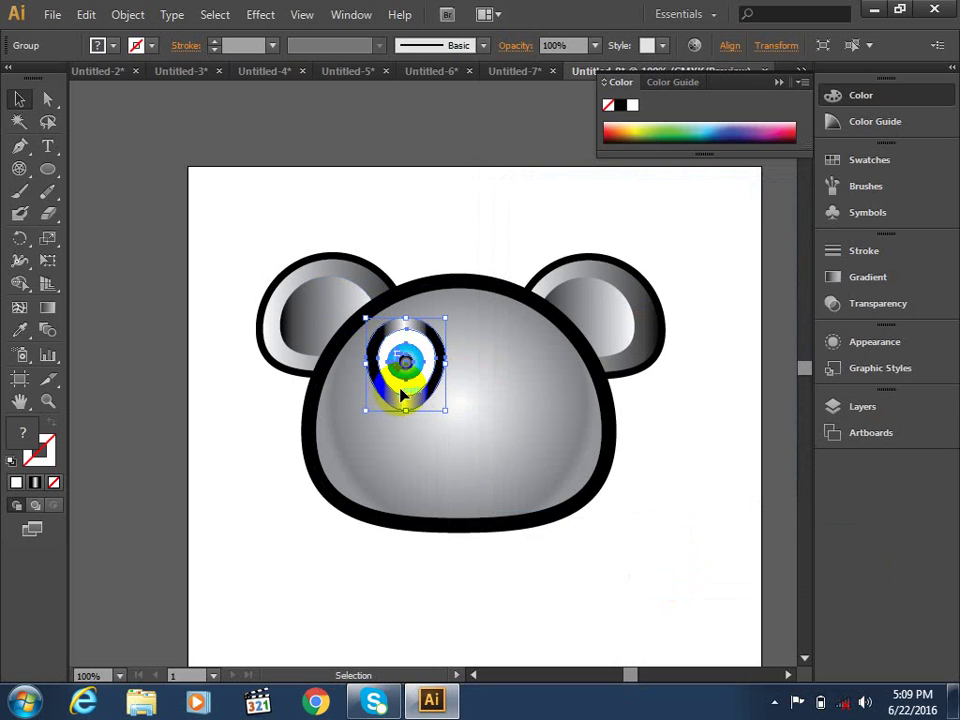
{"action": "left_click_drag", "start_coordinate": [404, 393], "coordinate": [507, 384]}
{"action": "left_click", "coordinate": [668, 419]}
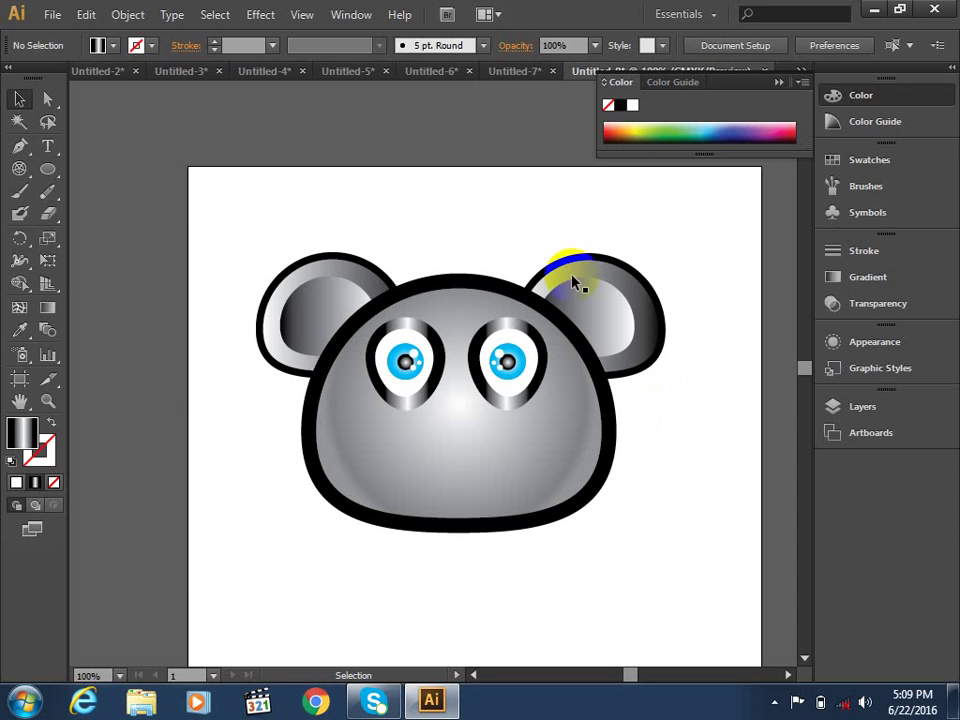
Draw an oval nose below the eyes and nudge it into a centred position.
{"action": "left_click", "coordinate": [47, 169]}
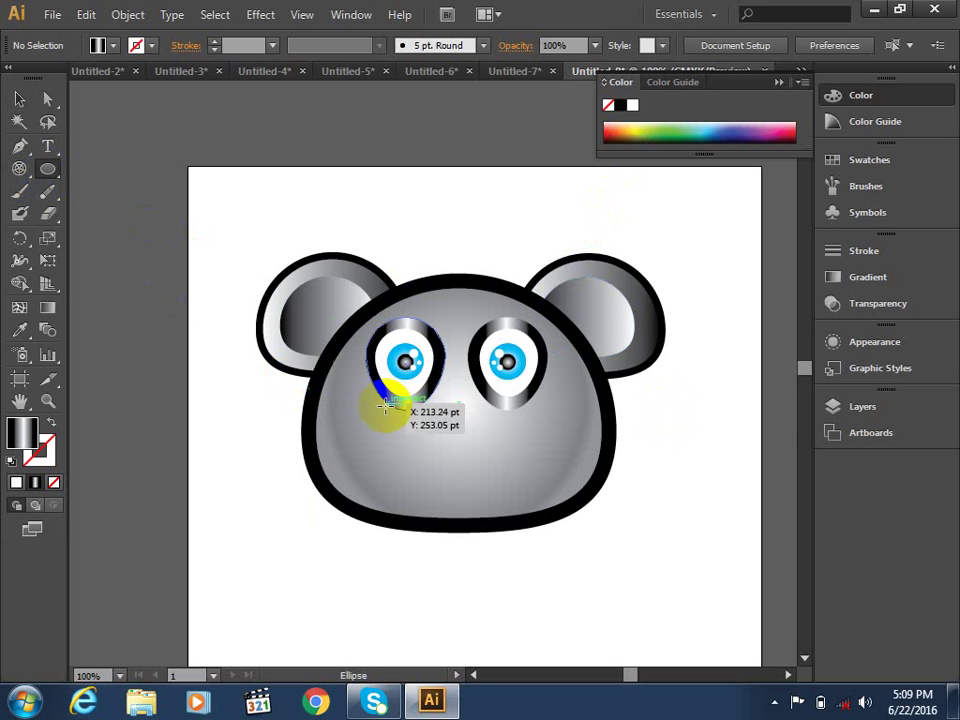
{"action": "mouse_move", "coordinate": [433, 410]}
{"action": "left_mouse_down"}
{"action": "mouse_move", "coordinate": [488, 460]}
{"action": "mouse_move", "coordinate": [503, 460]}
{"action": "left_mouse_up"}
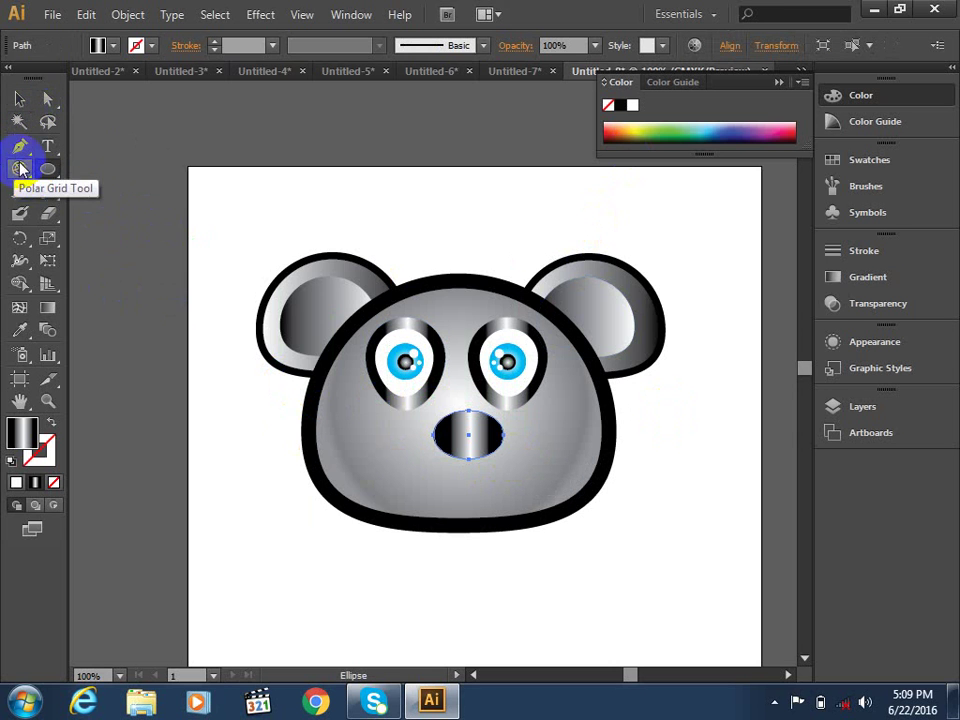
{"action": "left_click", "coordinate": [47, 98]}
{"action": "left_click", "coordinate": [583, 613]}
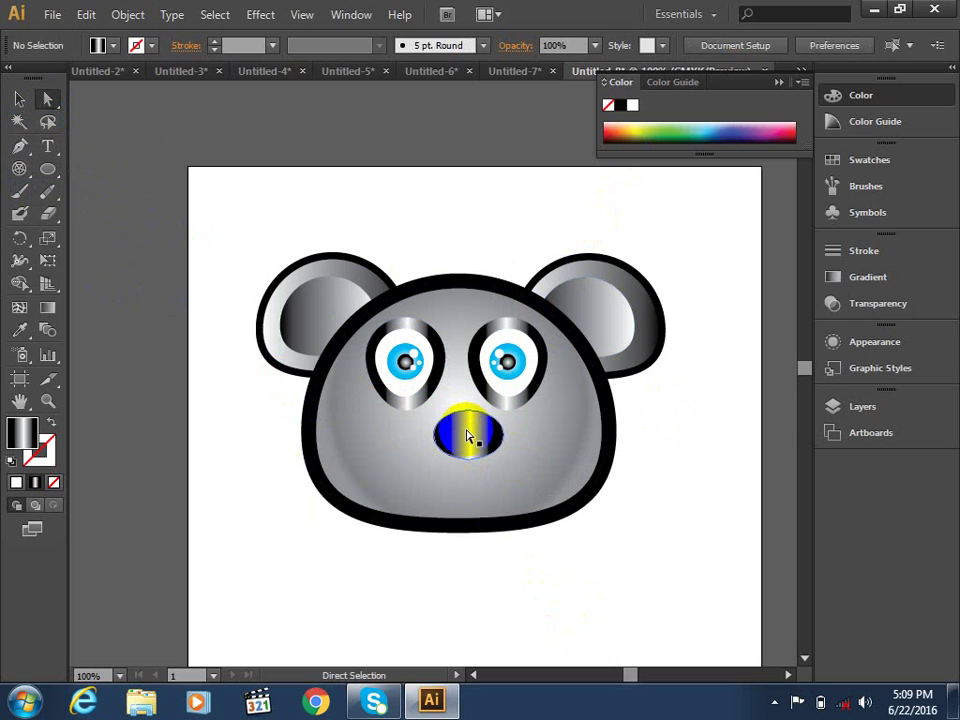
{"action": "mouse_move", "coordinate": [467, 436]}
{"action": "left_mouse_down"}
{"action": "mouse_move", "coordinate": [499, 561]}
{"action": "mouse_move", "coordinate": [468, 455]}
{"action": "left_mouse_up"}
{"action": "left_click", "coordinate": [508, 568]}
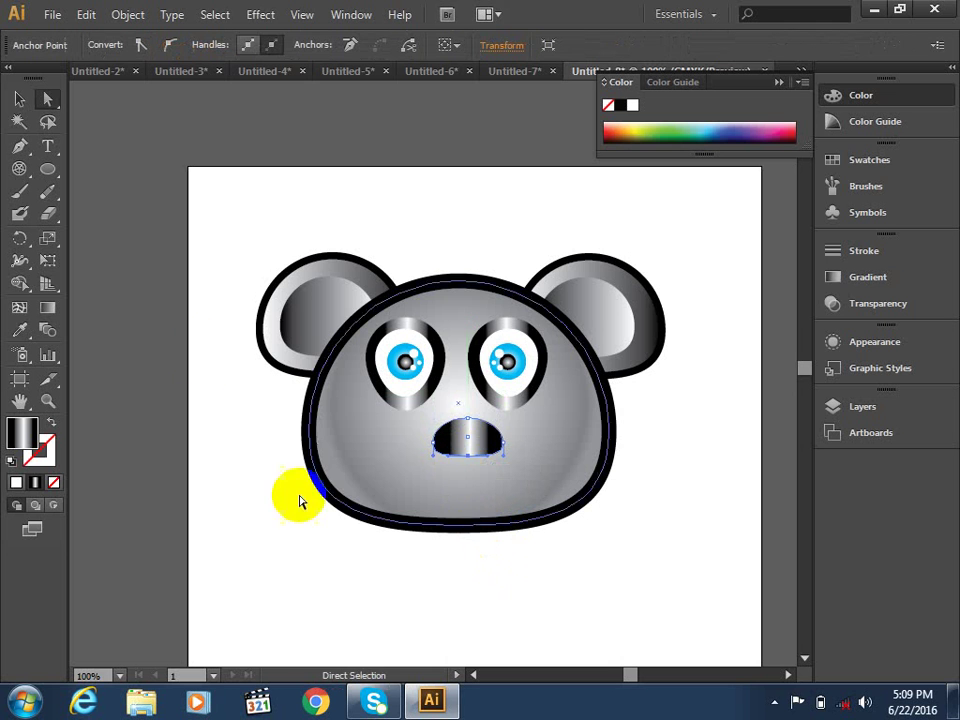
{"action": "left_click", "coordinate": [21, 100]}
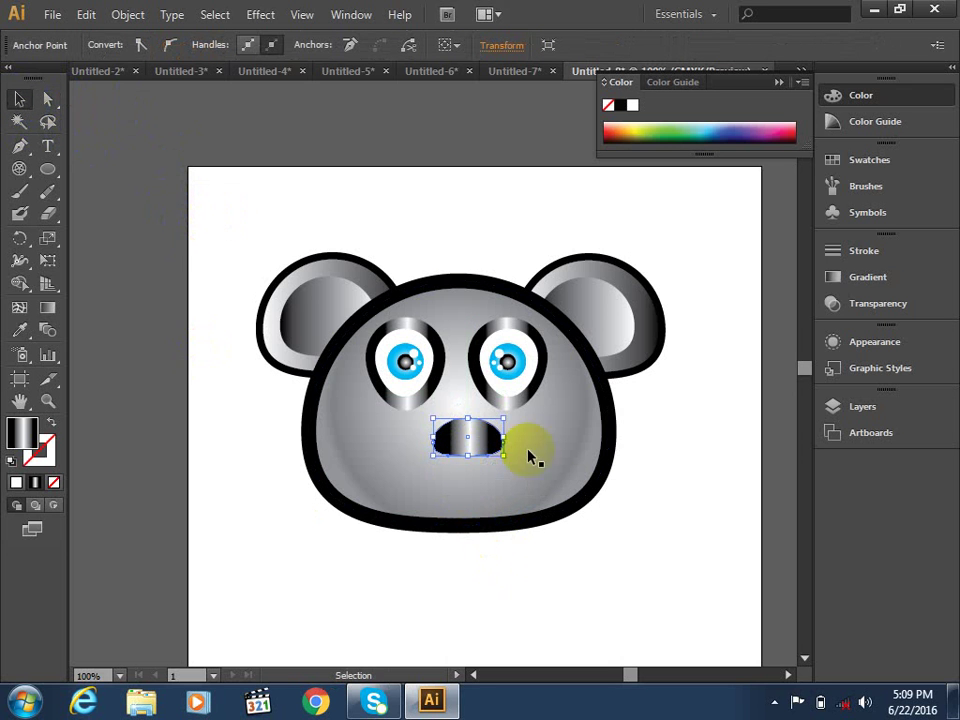
{"action": "mouse_move", "coordinate": [476, 440]}
{"action": "left_mouse_down"}
{"action": "mouse_move", "coordinate": [470, 427]}
{"action": "mouse_move", "coordinate": [474, 443]}
{"action": "left_mouse_up"}
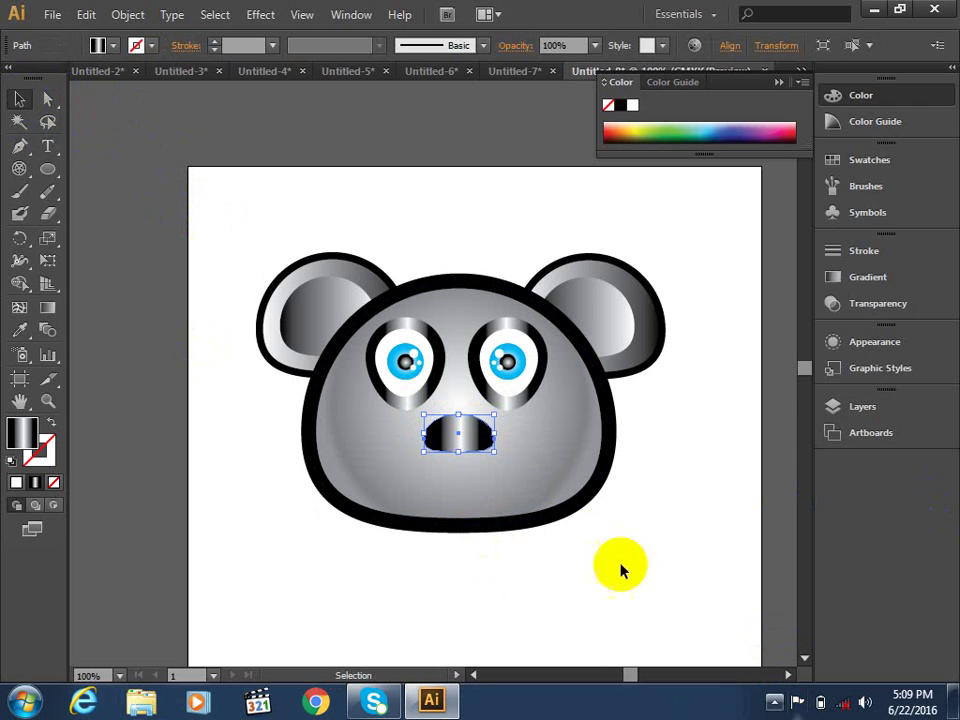
Give the nose a solid near-black #0F0F0F fill.
{"action": "left_click", "coordinate": [17, 482]}
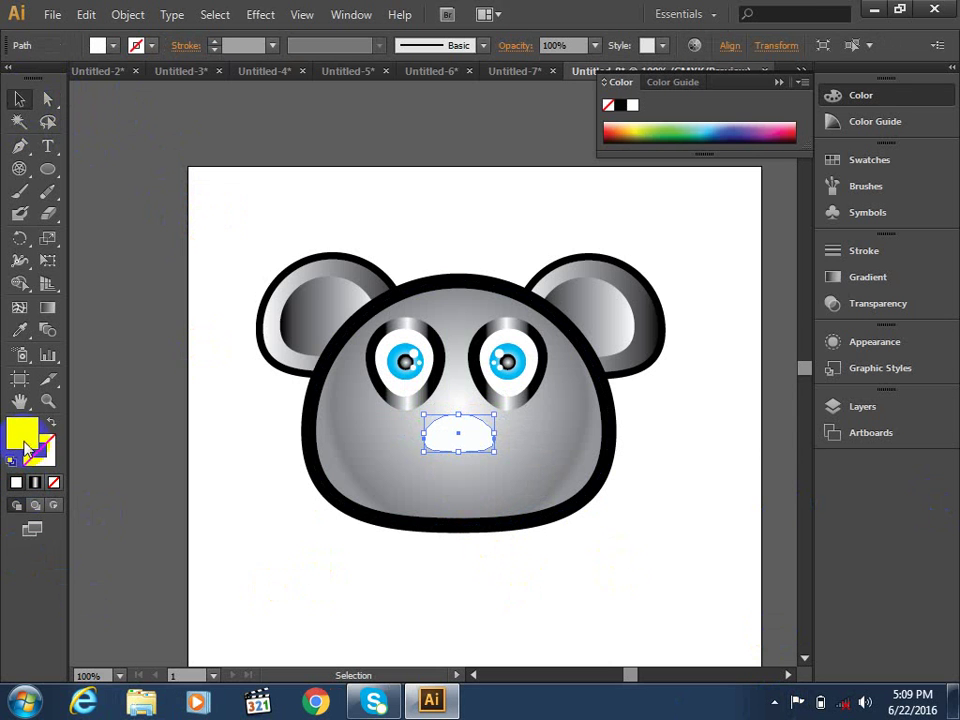
{"action": "double_click", "coordinate": [33, 440]}
{"action": "left_click", "coordinate": [276, 383]}
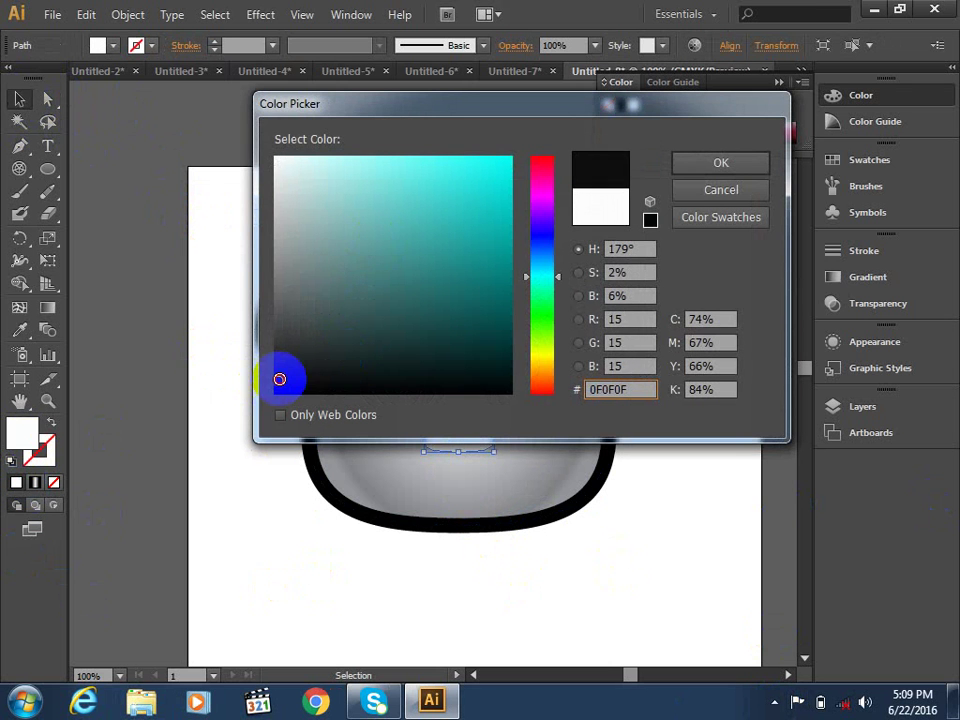
{"action": "left_click", "coordinate": [702, 166]}
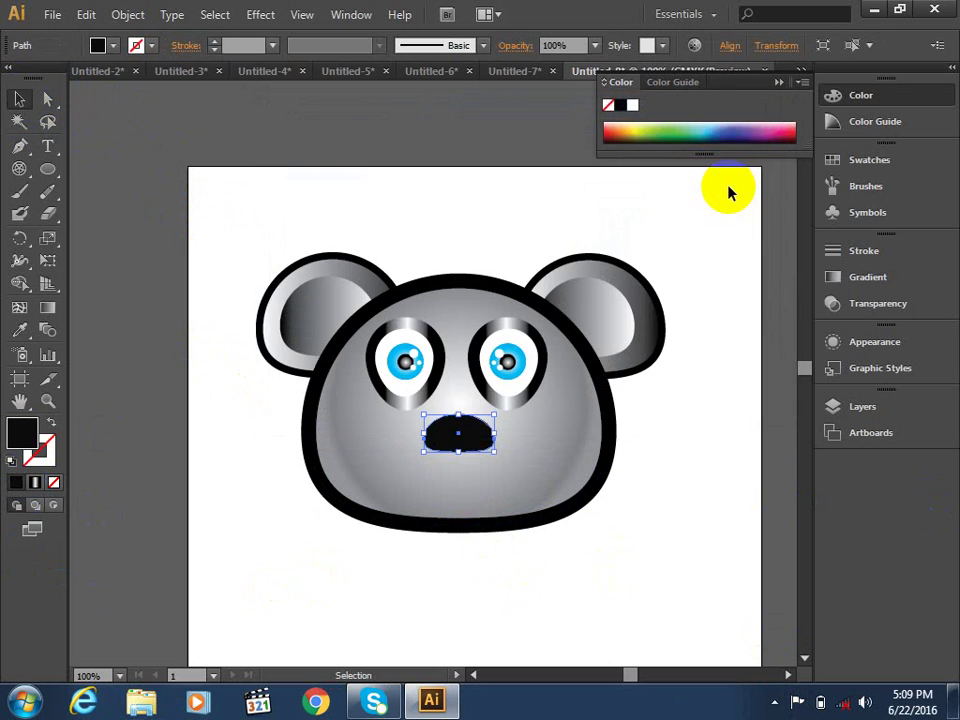
Switch the nose gradient to Radial and remove the extra stops, leaving white fading to black.
{"action": "left_click", "coordinate": [858, 280]}
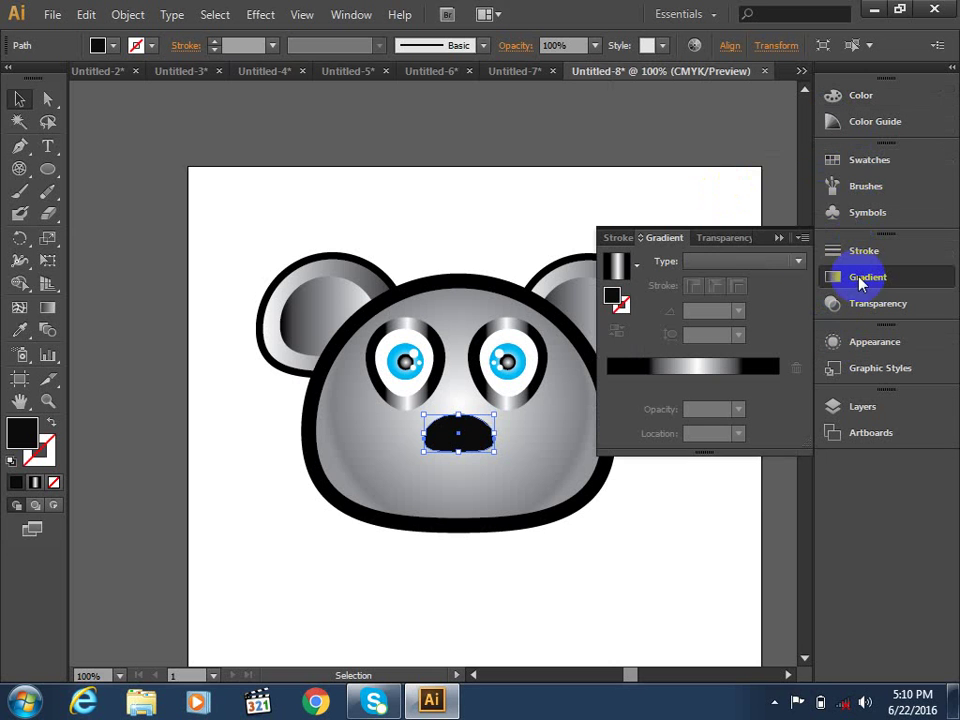
{"action": "left_click", "coordinate": [724, 263]}
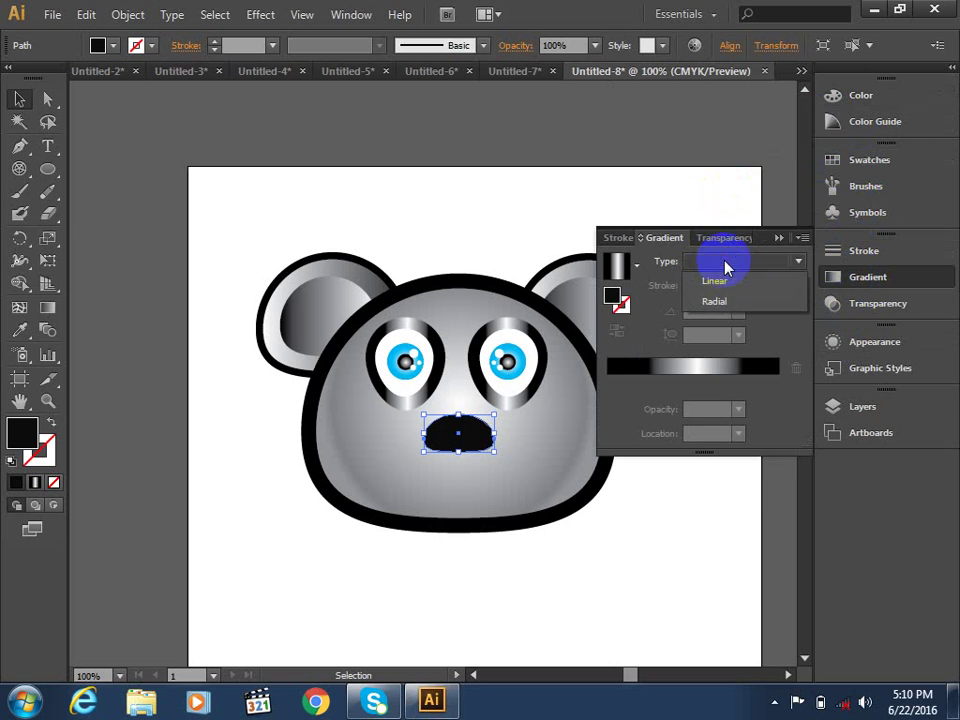
{"action": "left_click", "coordinate": [714, 301]}
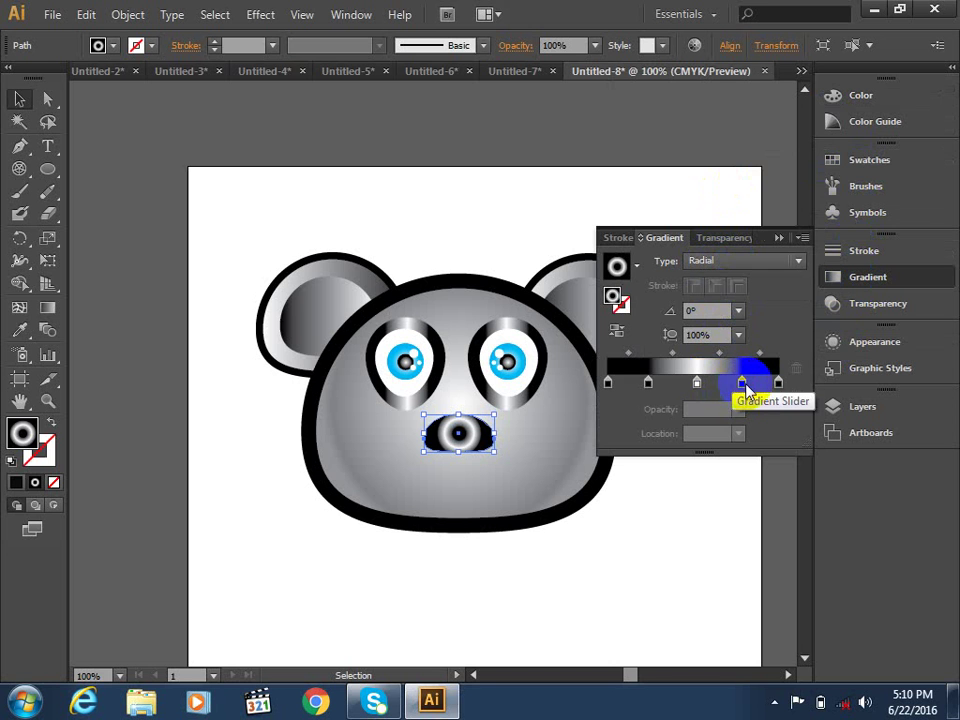
{"action": "left_click_drag", "start_coordinate": [743, 385], "coordinate": [750, 428]}
{"action": "left_click", "coordinate": [649, 385]}
{"action": "mouse_move", "coordinate": [650, 387]}
{"action": "left_mouse_down"}
{"action": "mouse_move", "coordinate": [664, 418]}
{"action": "mouse_move", "coordinate": [636, 386]}
{"action": "mouse_move", "coordinate": [607, 386]}
{"action": "left_mouse_up"}
{"action": "left_click", "coordinate": [697, 385]}
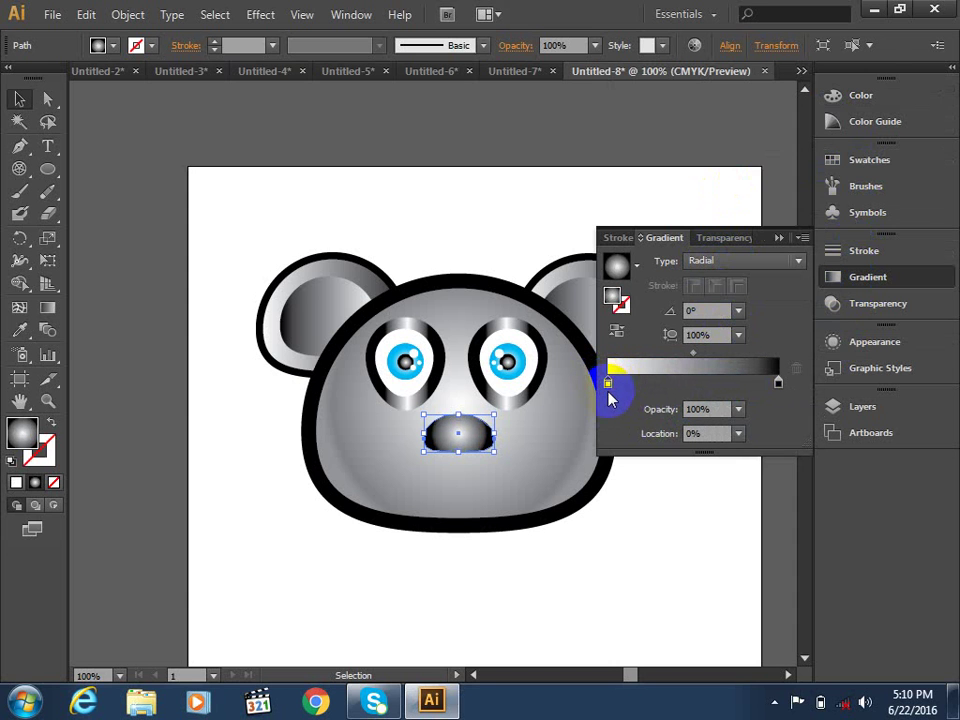
{"action": "left_click", "coordinate": [669, 521]}
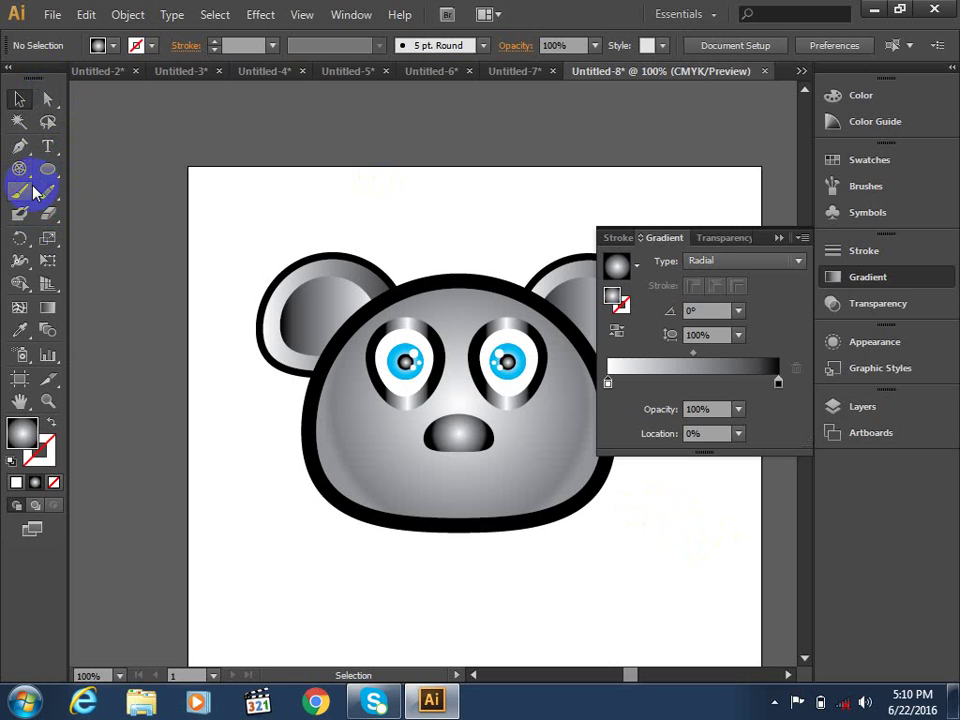
Start the mouth path with the Pen tool across the face and set its fill to none.
{"action": "left_click", "coordinate": [19, 146]}
{"action": "left_click", "coordinate": [250, 350]}
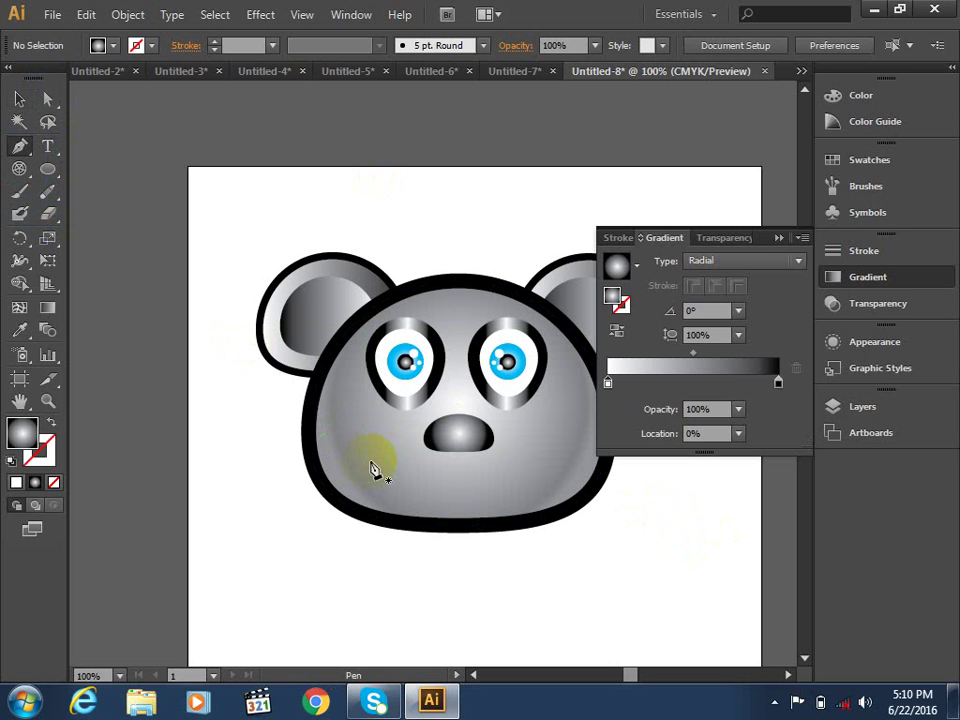
{"action": "mouse_move", "coordinate": [370, 465]}
{"action": "left_mouse_down"}
{"action": "mouse_move", "coordinate": [541, 470]}
{"action": "mouse_move", "coordinate": [651, 428]}
{"action": "mouse_move", "coordinate": [633, 426]}
{"action": "left_mouse_up"}
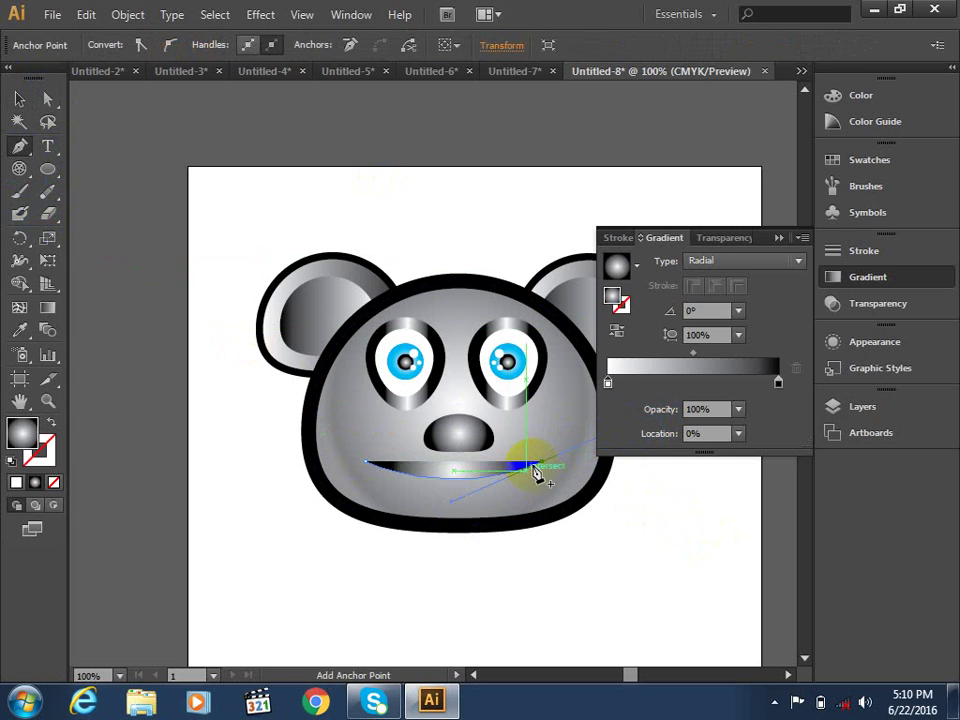
{"action": "left_click", "coordinate": [38, 454]}
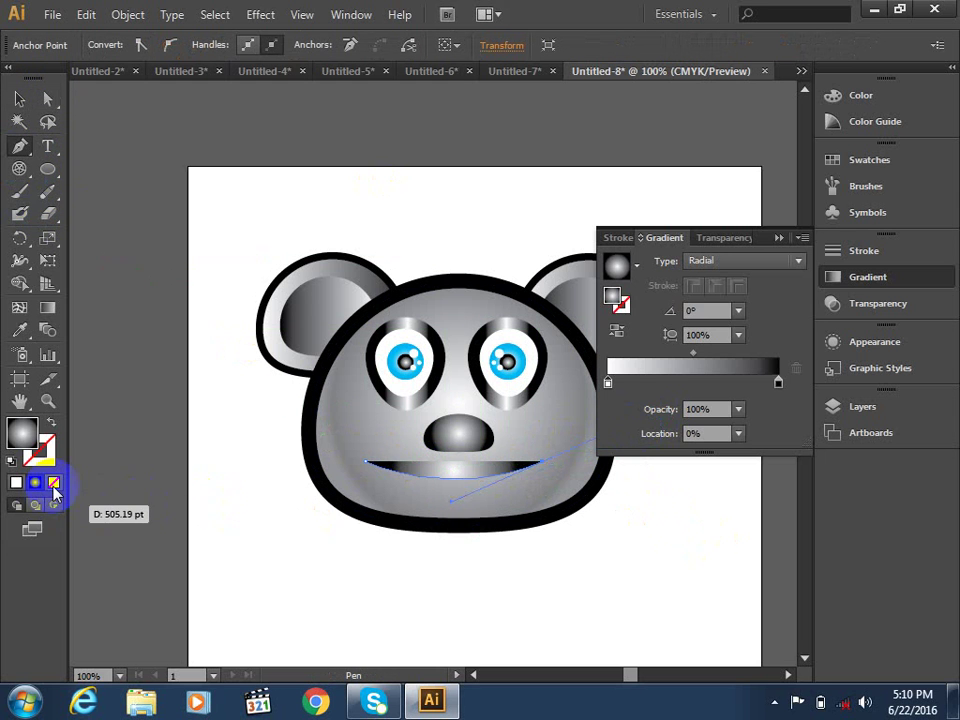
{"action": "left_click", "coordinate": [55, 484]}
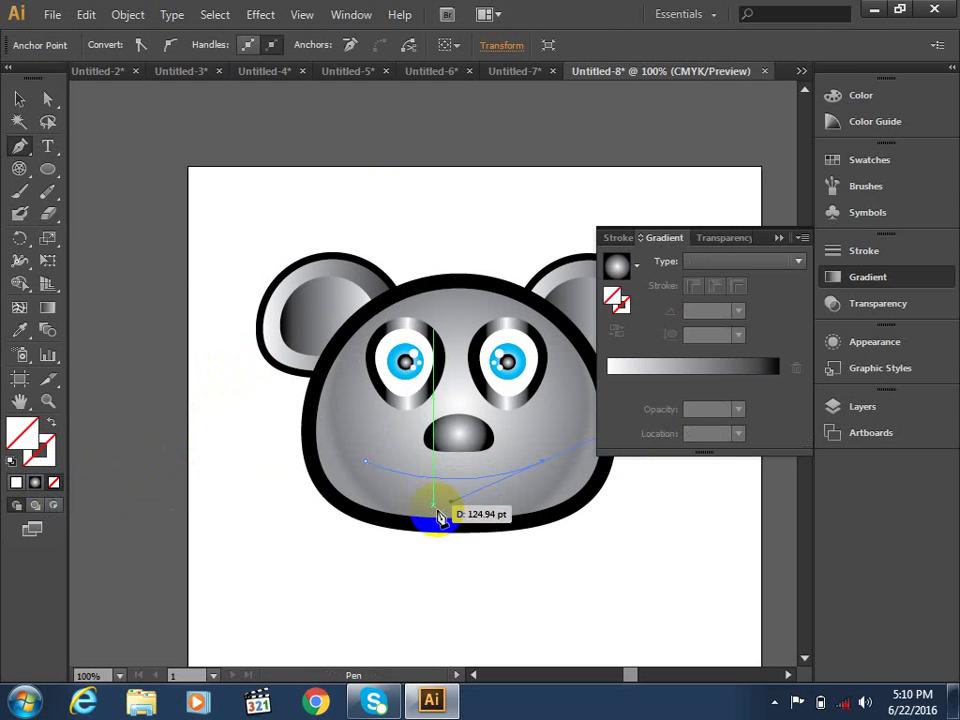
Bend the mouth path into a smiling curve and drag the gradient onto its fill.
{"action": "mouse_move", "coordinate": [492, 506]}
{"action": "left_mouse_down"}
{"action": "mouse_move", "coordinate": [453, 516]}
{"action": "mouse_move", "coordinate": [543, 472]}
{"action": "mouse_move", "coordinate": [458, 512]}
{"action": "left_mouse_up"}
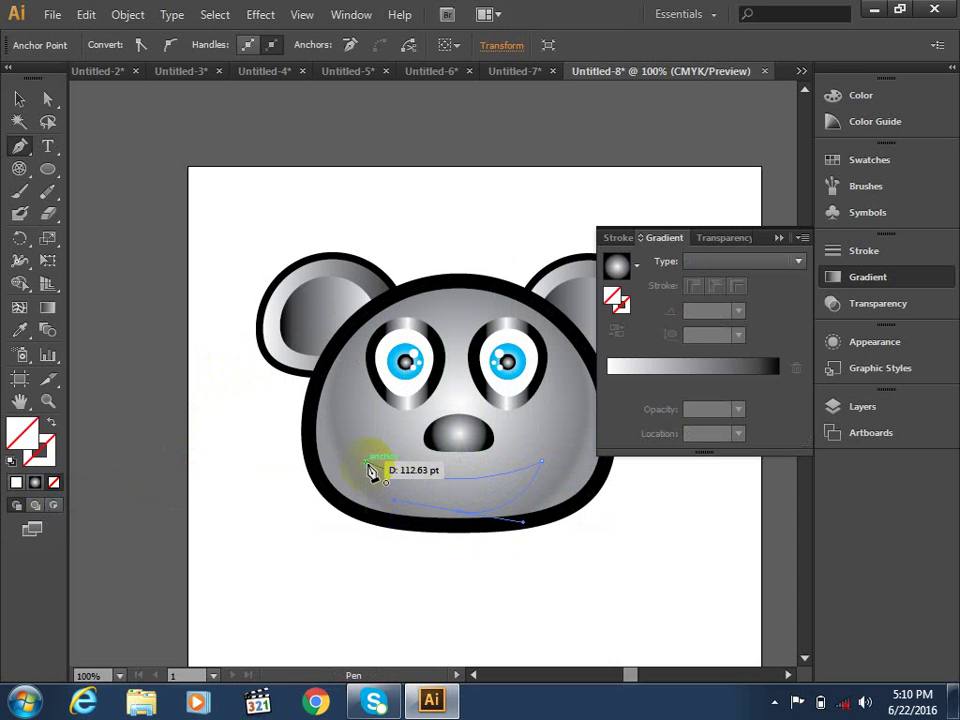
{"action": "mouse_move", "coordinate": [397, 508]}
{"action": "left_mouse_down"}
{"action": "mouse_move", "coordinate": [368, 466]}
{"action": "mouse_move", "coordinate": [371, 490]}
{"action": "mouse_move", "coordinate": [393, 494]}
{"action": "left_mouse_up"}
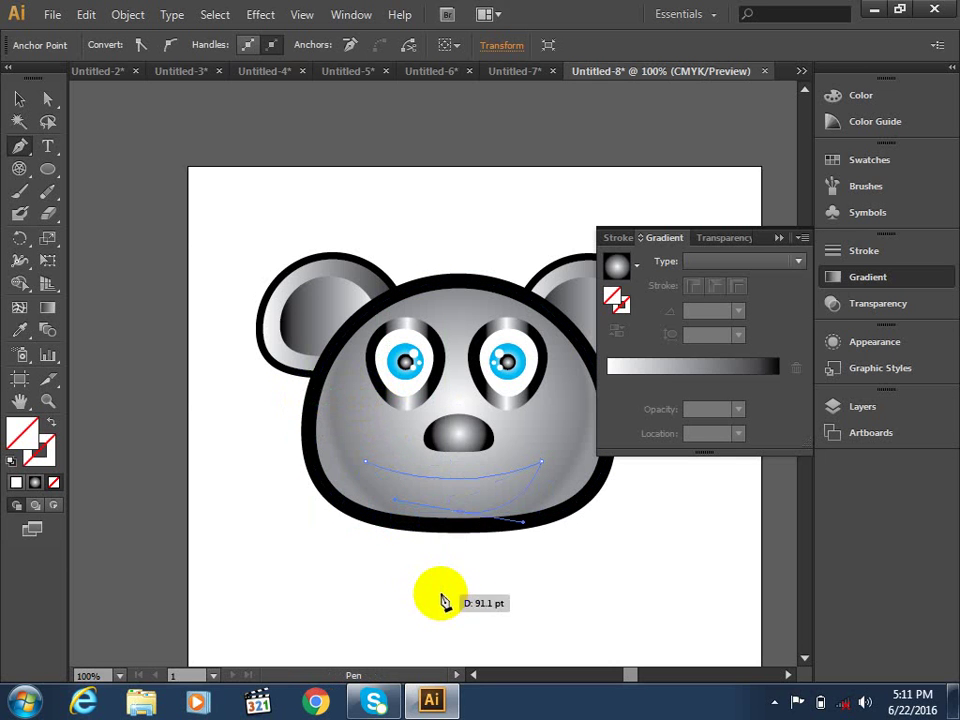
{"action": "mouse_move", "coordinate": [446, 604]}
{"action": "left_mouse_down"}
{"action": "mouse_move", "coordinate": [460, 520]}
{"action": "mouse_move", "coordinate": [368, 445]}
{"action": "left_mouse_up"}
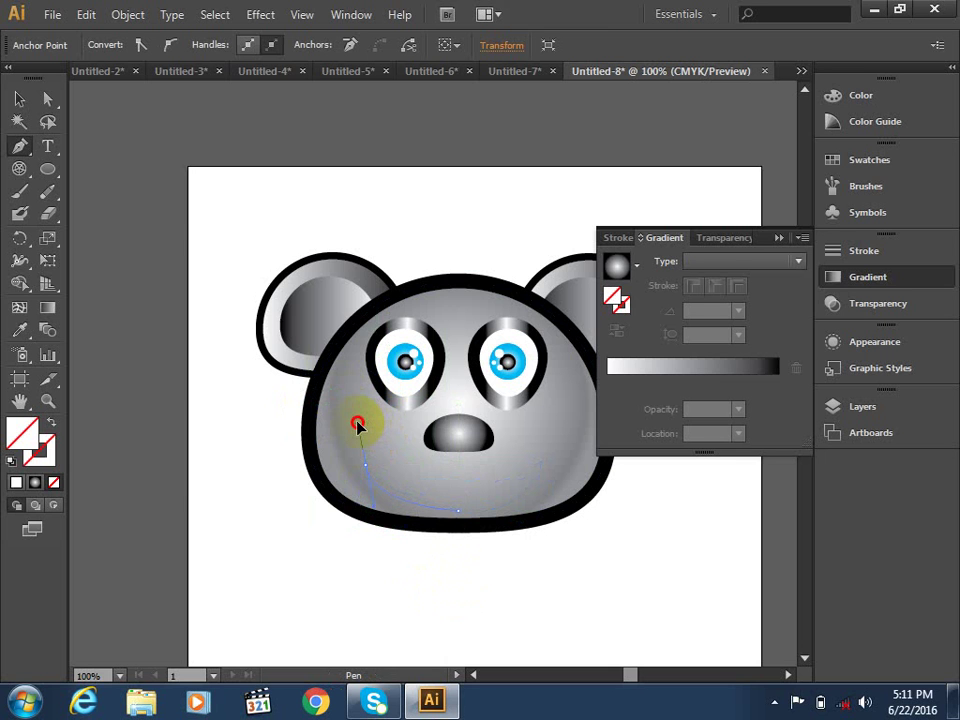
{"action": "mouse_move", "coordinate": [358, 425]}
{"action": "left_mouse_down"}
{"action": "mouse_move", "coordinate": [167, 489]}
{"action": "mouse_move", "coordinate": [11, 627]}
{"action": "mouse_move", "coordinate": [2, 597]}
{"action": "left_mouse_up"}
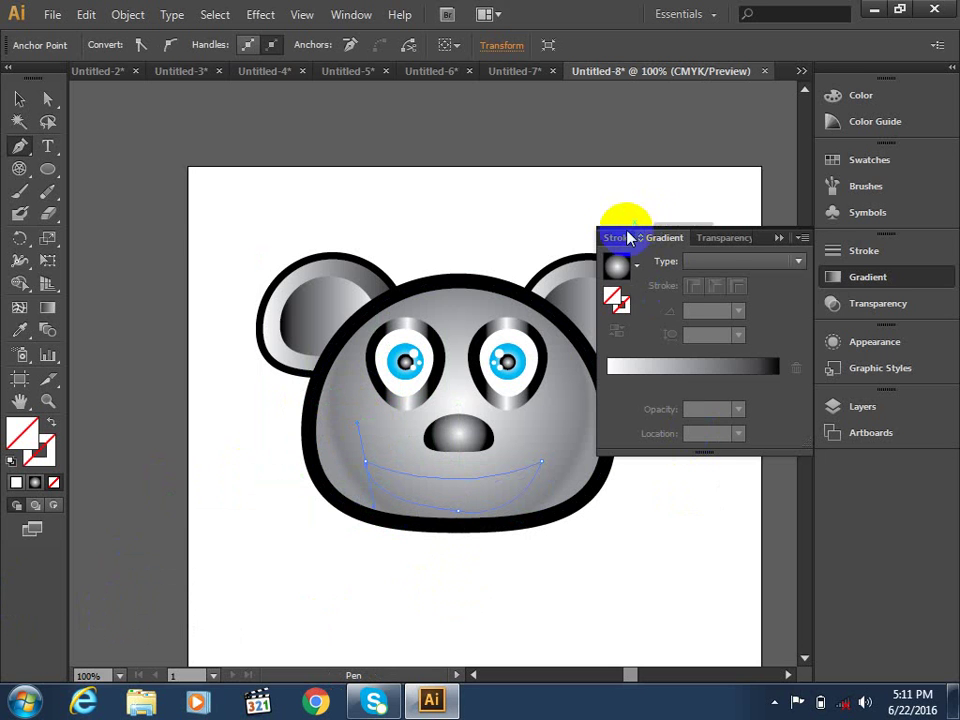
{"action": "left_click", "coordinate": [617, 262]}
{"action": "left_click_drag", "start_coordinate": [622, 258], "coordinate": [18, 488]}
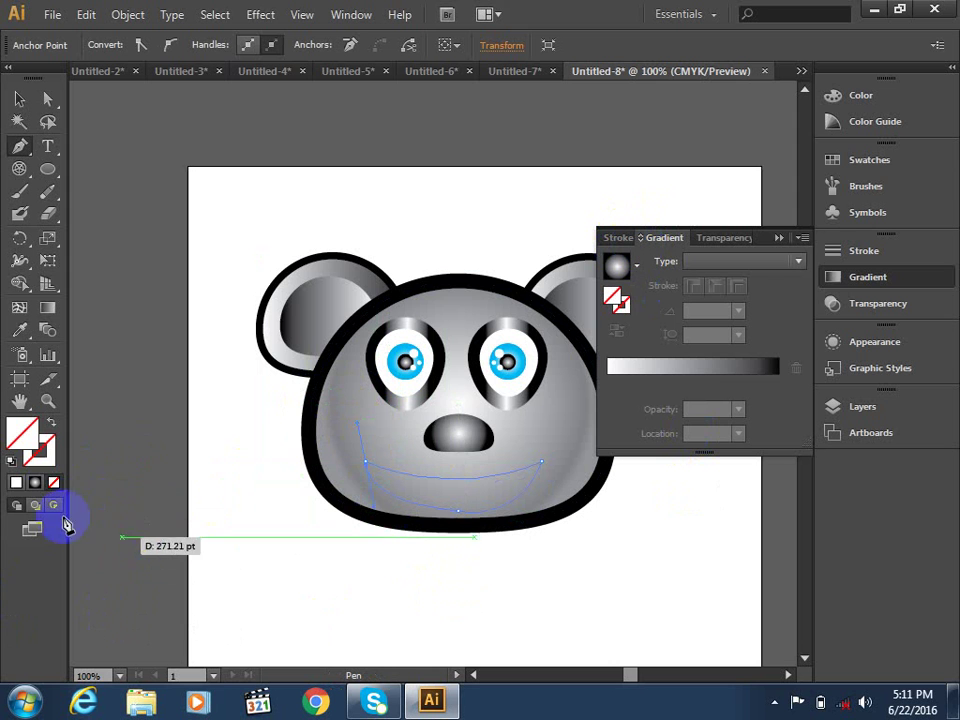
Fill the mouth red, then make it a radial gradient with a red outer stop.
{"action": "double_click", "coordinate": [22, 436]}
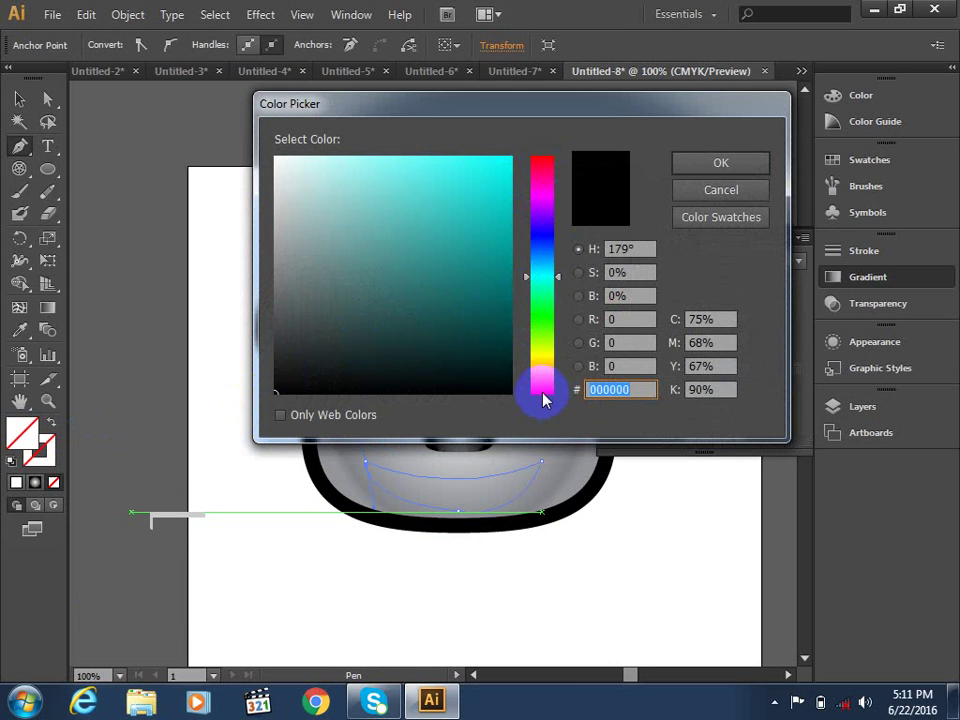
{"action": "left_click", "coordinate": [542, 388]}
{"action": "left_click", "coordinate": [499, 163]}
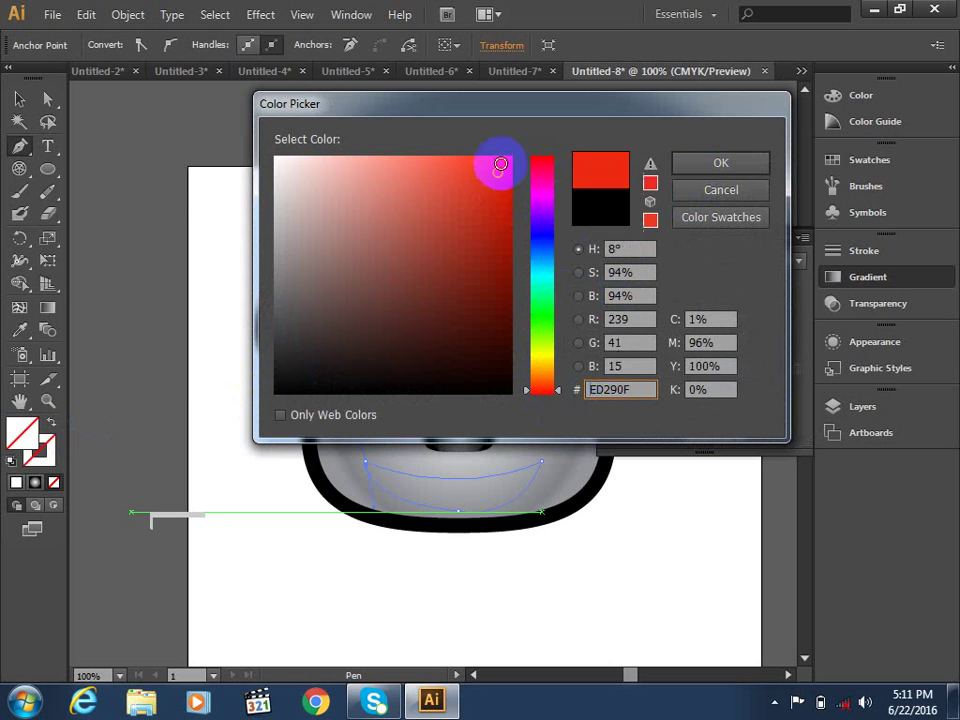
{"action": "left_click", "coordinate": [705, 163]}
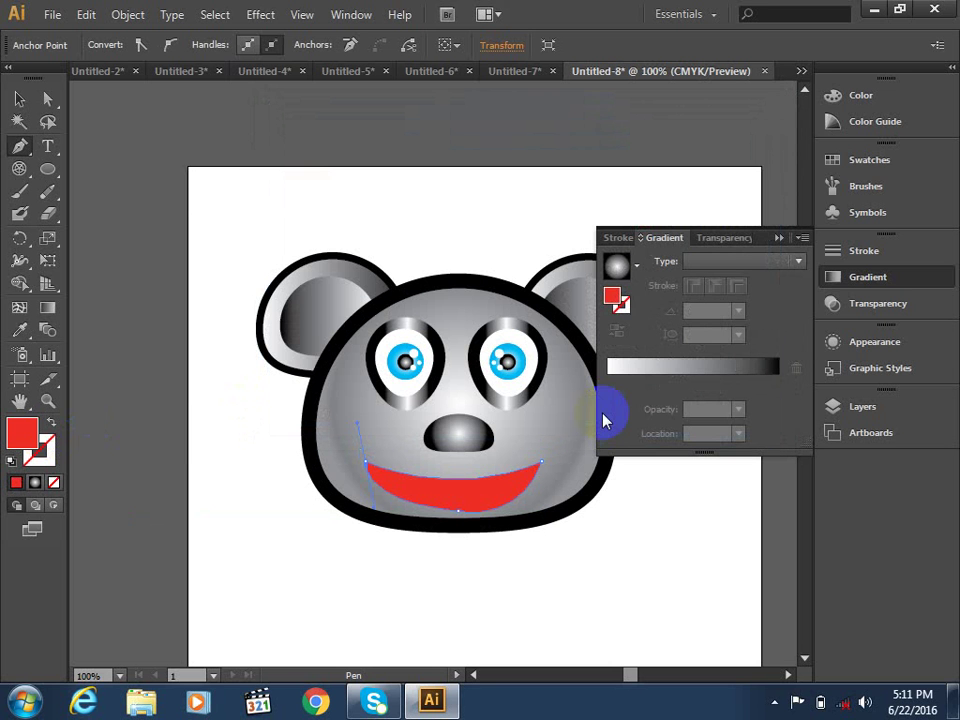
{"action": "left_click", "coordinate": [711, 263]}
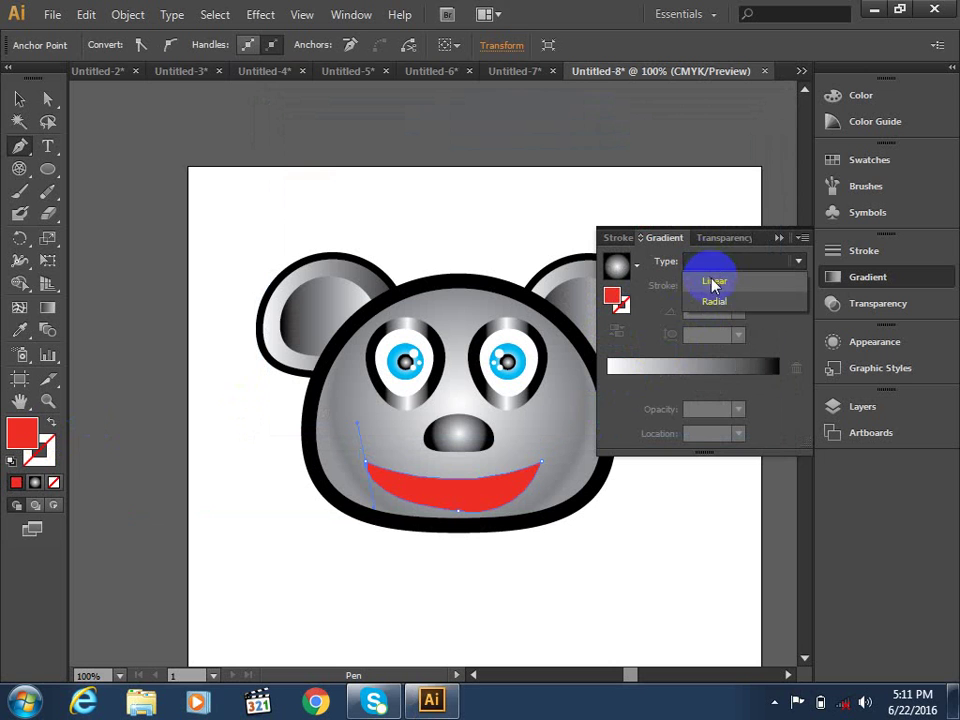
{"action": "left_click", "coordinate": [716, 303]}
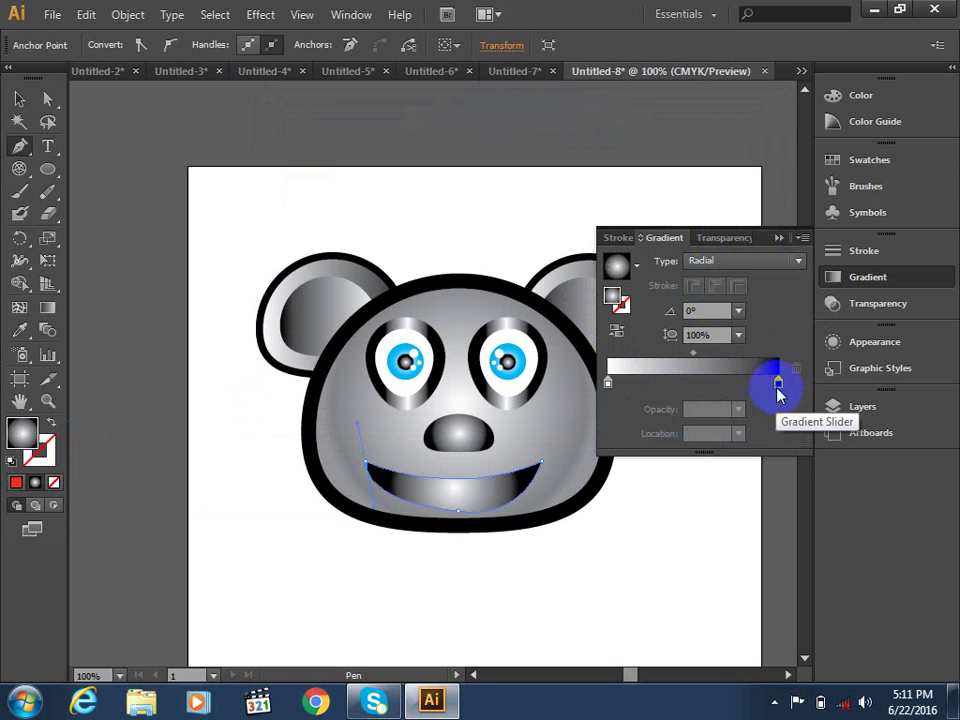
{"action": "double_click", "coordinate": [779, 388]}
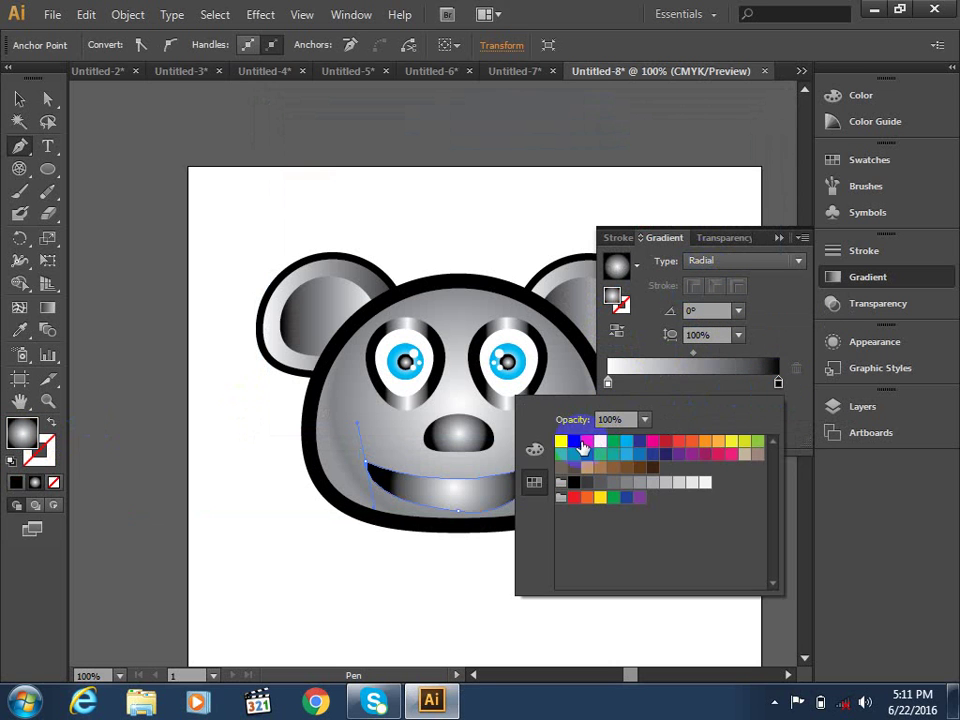
{"action": "left_click", "coordinate": [587, 443]}
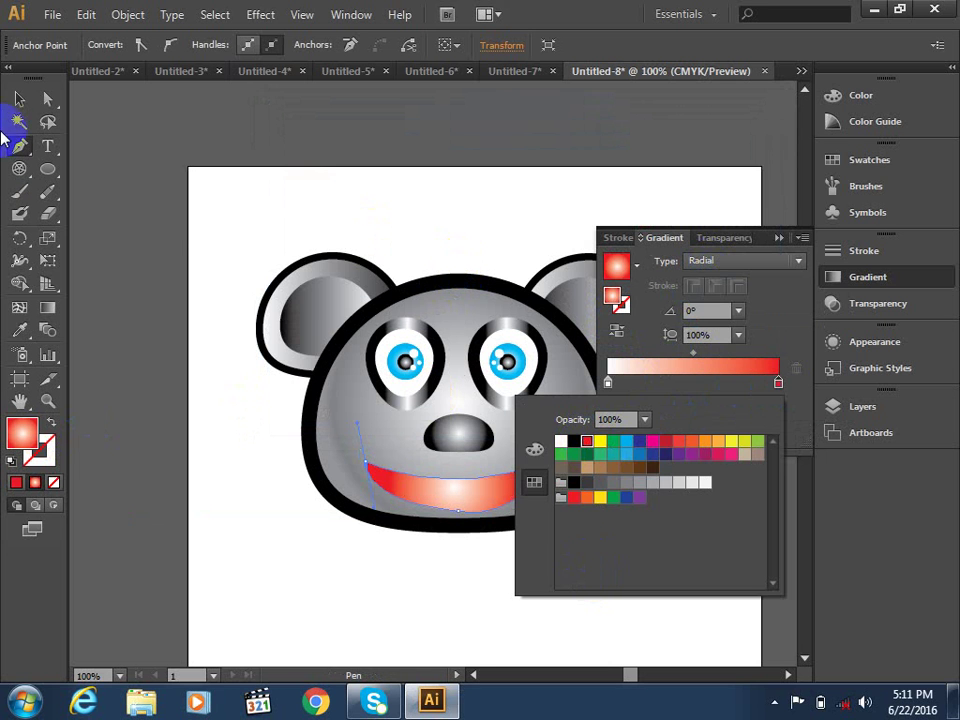
Undo a stray segment added to the mouth path and deselect the mouth.
{"action": "left_click", "coordinate": [22, 100]}
{"action": "left_click_drag", "start_coordinate": [364, 535], "coordinate": [256, 538]}
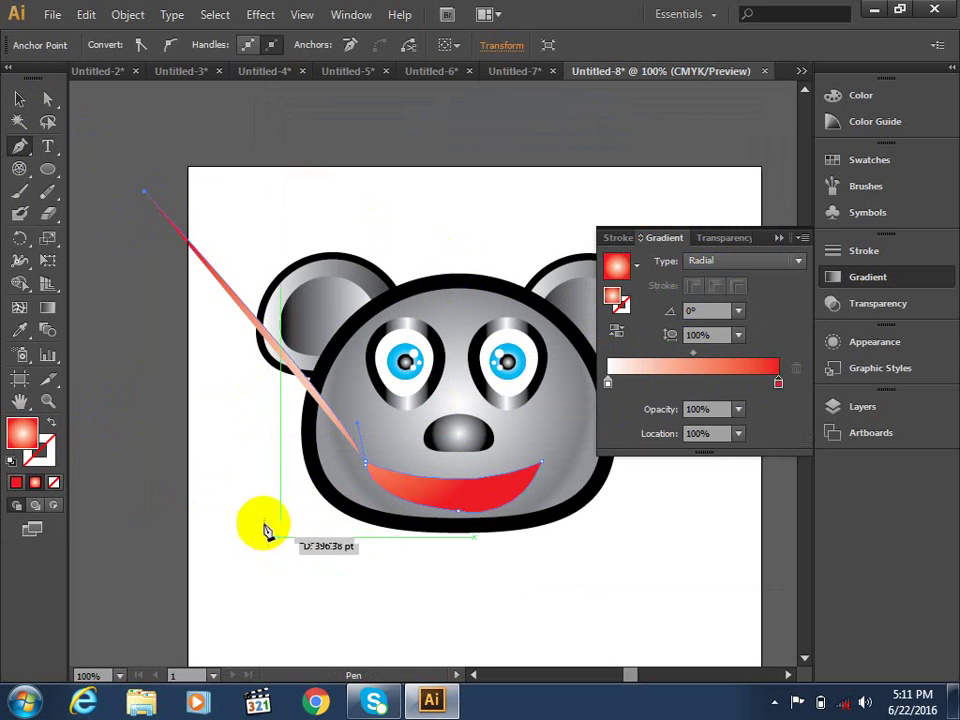
{"action": "key", "text": "ctrl+z"}
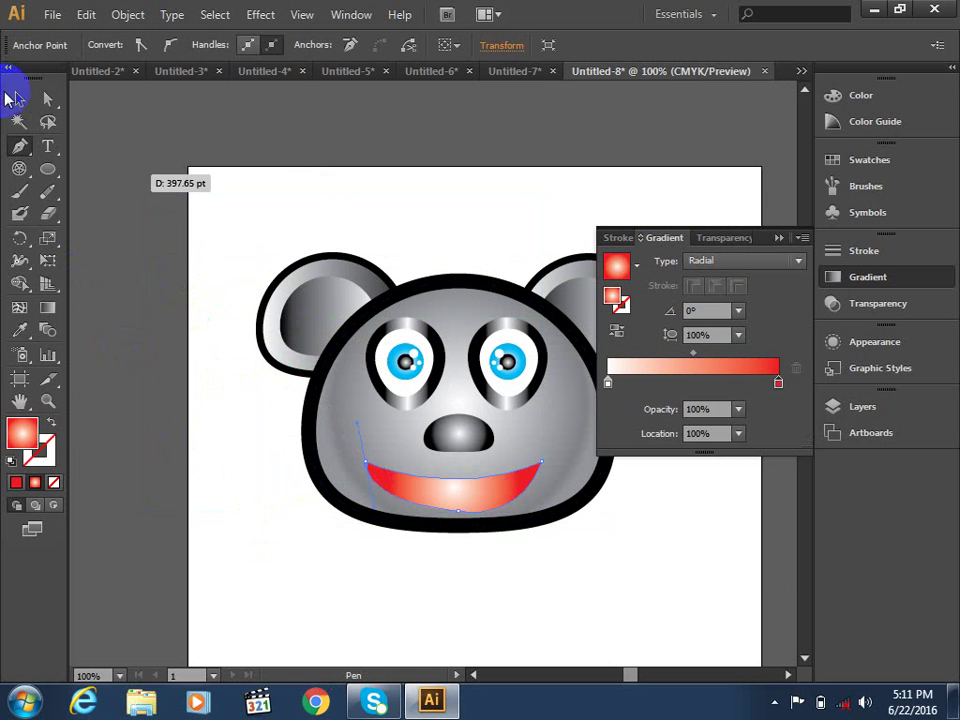
{"action": "left_click", "coordinate": [15, 98]}
{"action": "left_click", "coordinate": [229, 531]}
{"action": "left_click", "coordinate": [467, 500]}
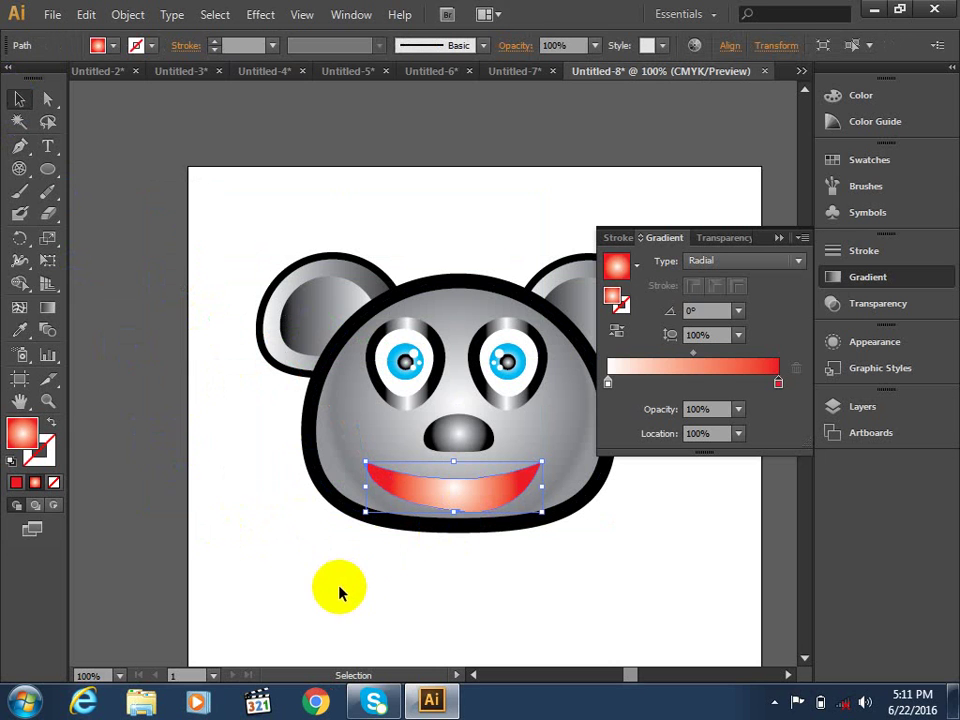
{"action": "left_click", "coordinate": [524, 606]}
Close the Gradient panel, then select all koala face parts and group them with Ctrl+G.
{"action": "left_click", "coordinate": [789, 238]}
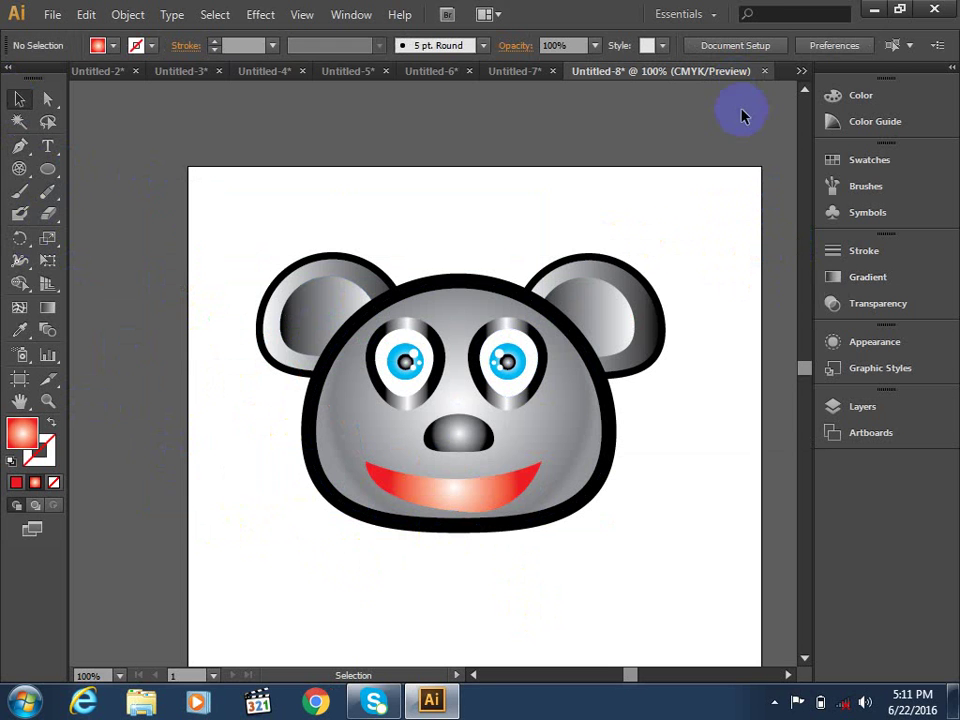
{"action": "left_click_drag", "start_coordinate": [696, 206], "coordinate": [223, 574]}
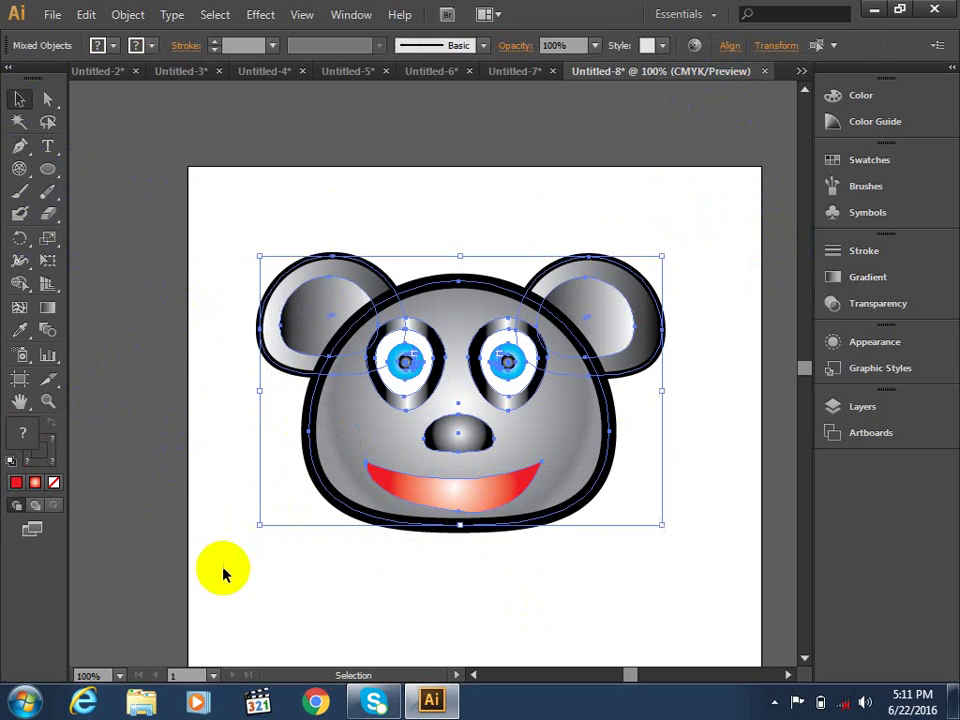
{"action": "key", "text": "ctrl+g"}
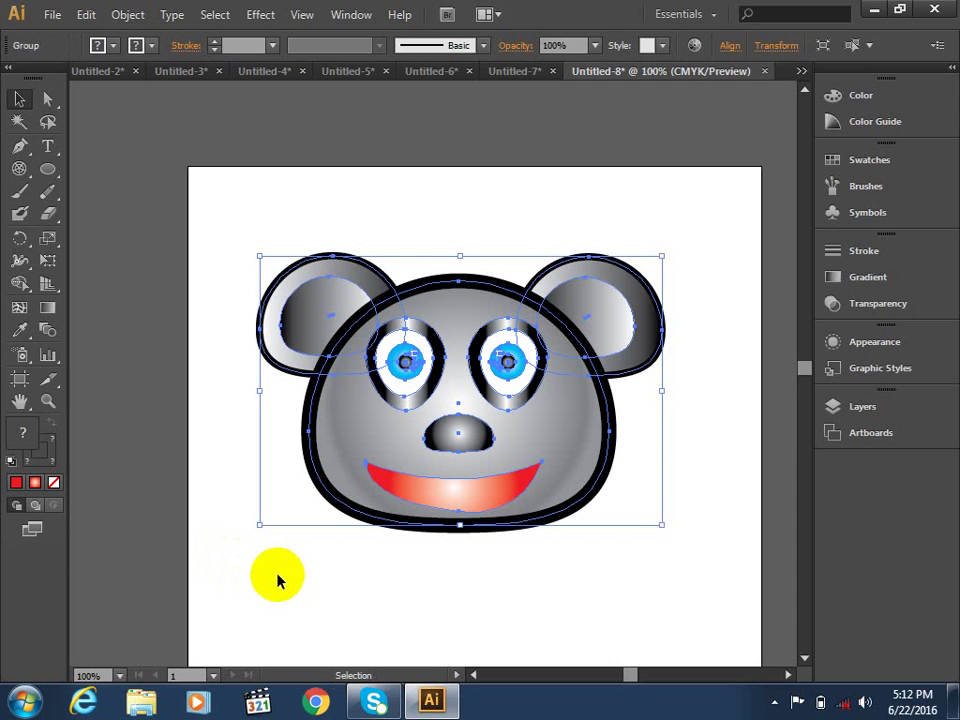
{"action": "key", "text": "a"}
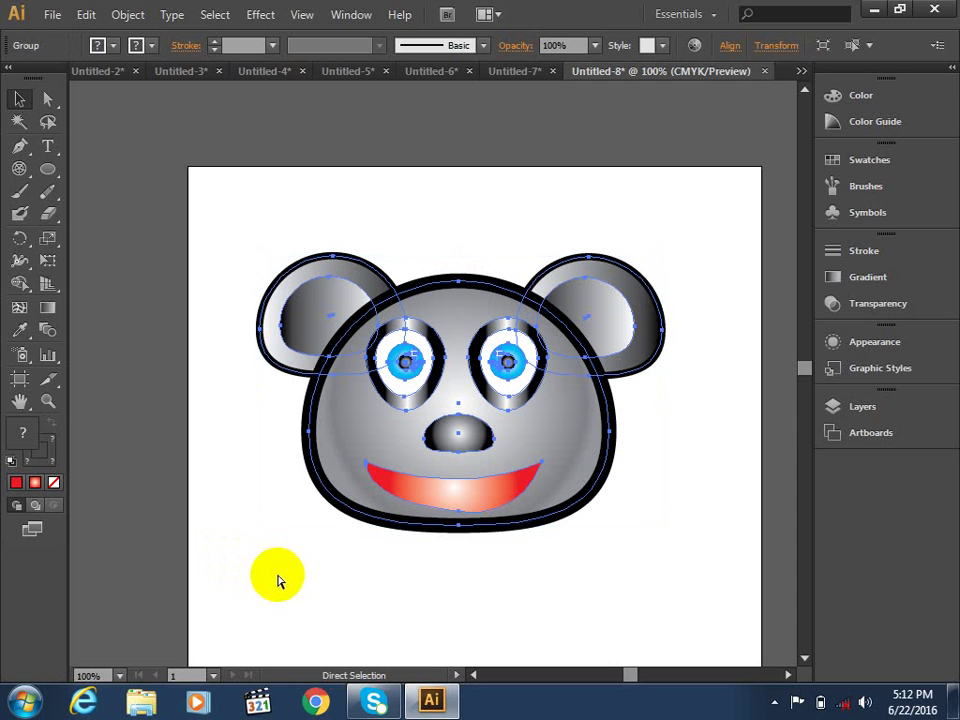
{"action": "key", "text": "v"}
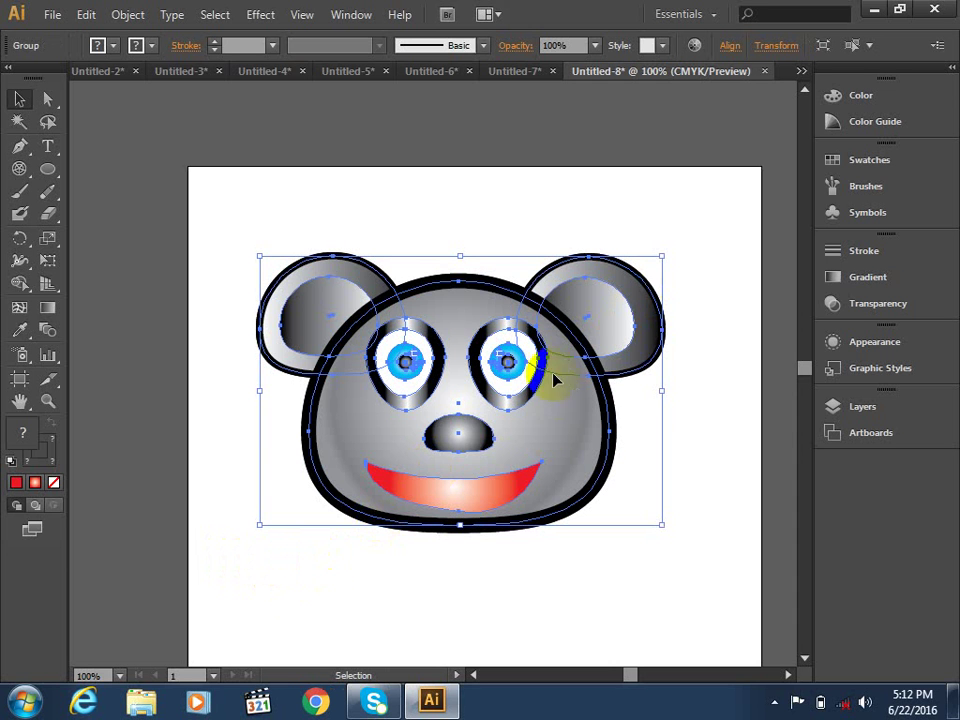
Nudge an offset copy of the face, recolour it mid grey, then delete that copy.
{"action": "key", "text": "Up"}
{"action": "key", "text": "Up"}
{"action": "key", "text": "Up"}
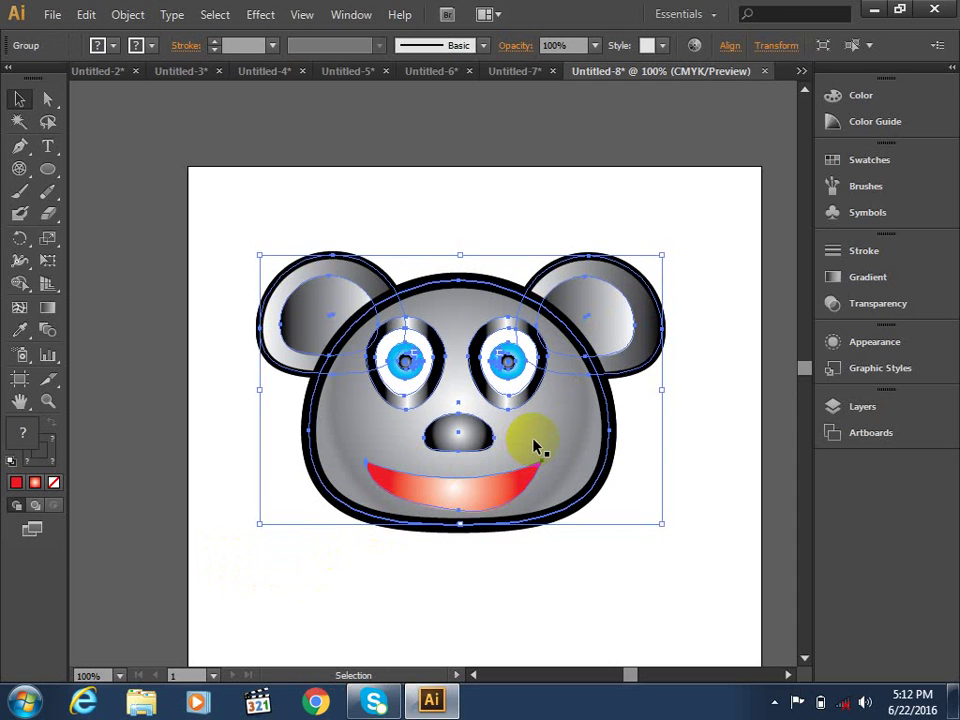
{"action": "key", "text": "Up"}
{"action": "key", "text": "Up"}
{"action": "key", "text": "Up"}
{"action": "key", "text": "Up"}
{"action": "key", "text": "Up"}
{"action": "key", "text": "Up"}
{"action": "key", "text": "Right"}
{"action": "key", "text": "Right"}
{"action": "key", "text": "Right"}
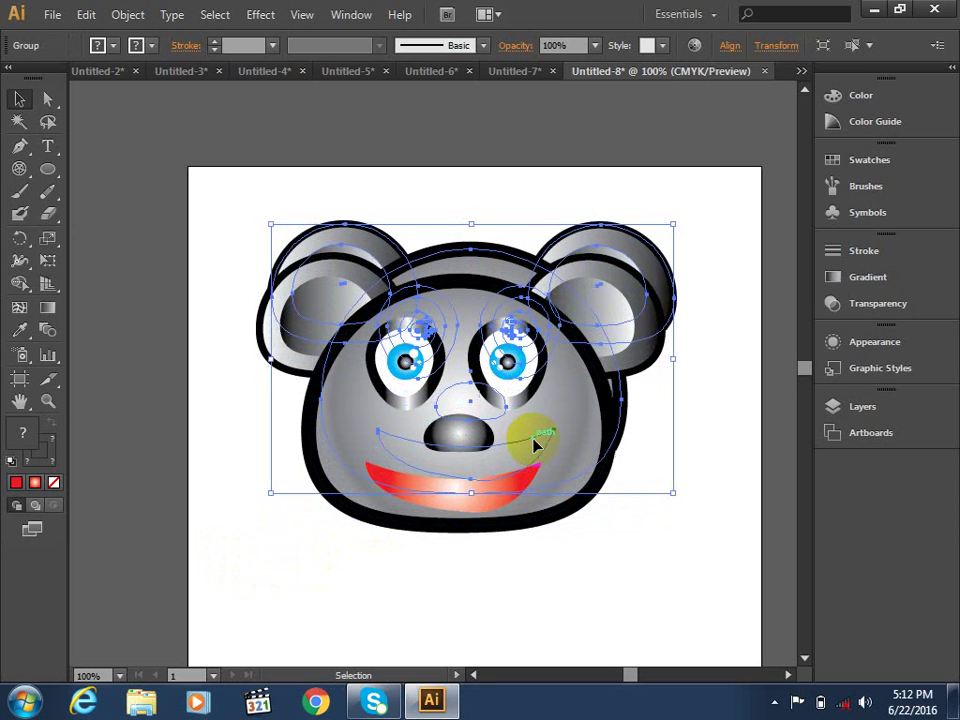
{"action": "key", "text": "Right"}
{"action": "key", "text": "Right"}
{"action": "key", "text": "Right"}
{"action": "key", "text": "Right"}
{"action": "key", "text": "Right"}
{"action": "key", "text": "Right"}
{"action": "key", "text": "Right"}
{"action": "key", "text": "Right"}
{"action": "key", "text": "Right"}
{"action": "key", "text": "Right"}
{"action": "key", "text": "Right"}
{"action": "key", "text": "Right"}
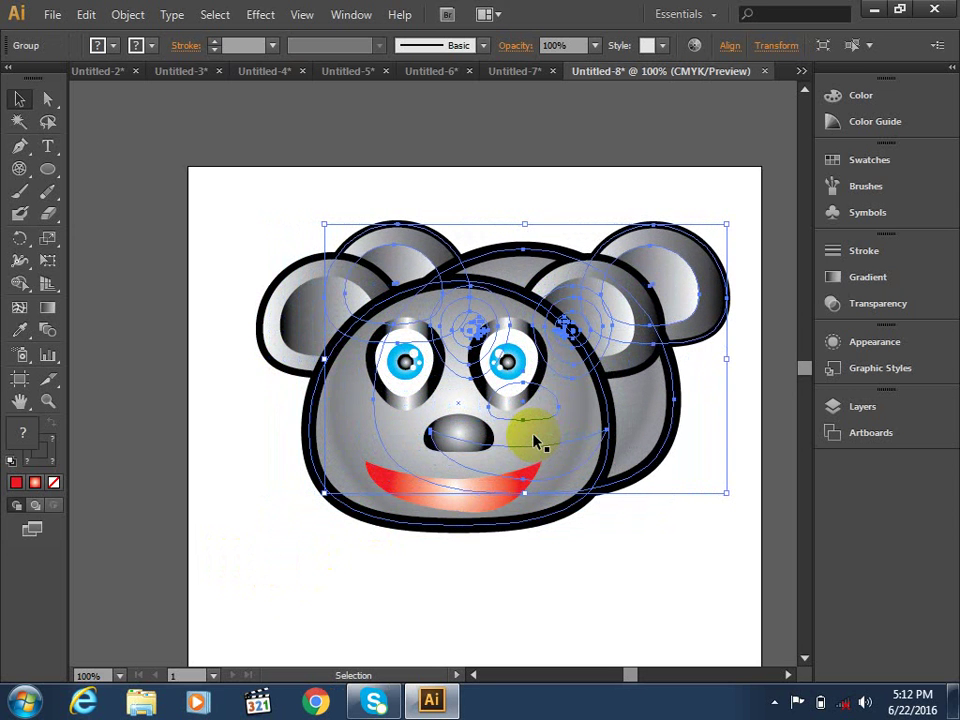
{"action": "double_click", "coordinate": [13, 434]}
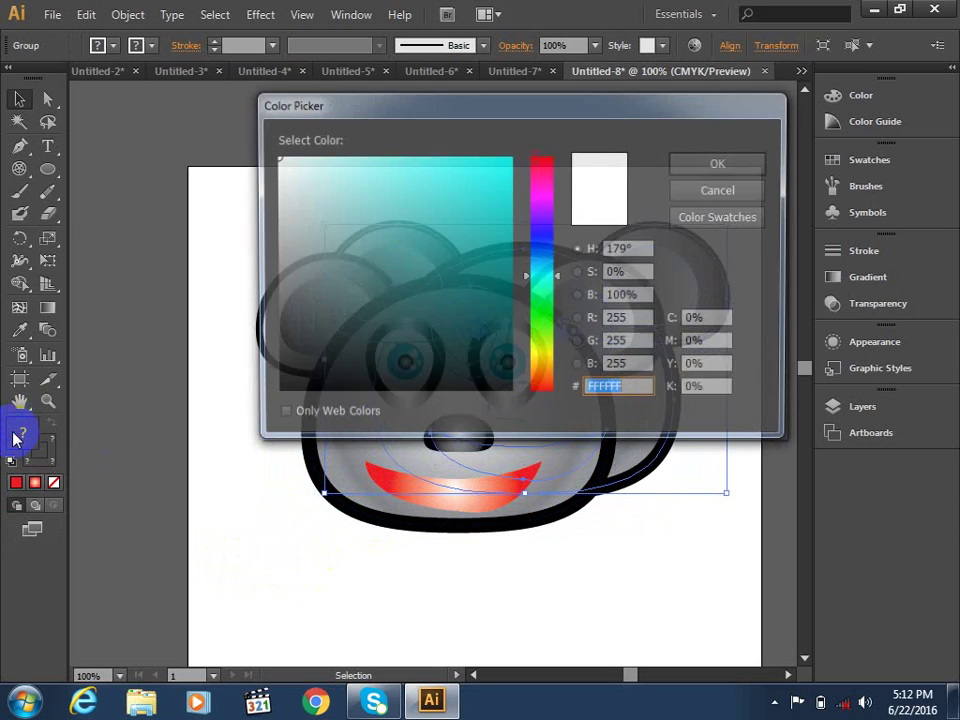
{"action": "left_click_drag", "start_coordinate": [302, 246], "coordinate": [275, 232]}
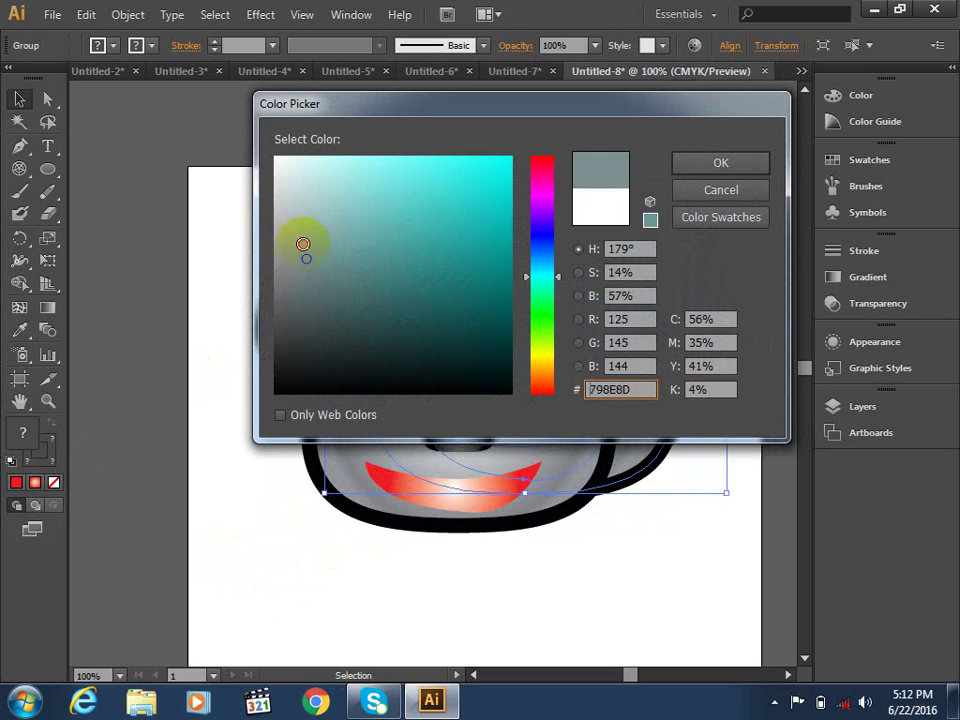
{"action": "left_click", "coordinate": [690, 166]}
{"action": "left_click", "coordinate": [670, 605]}
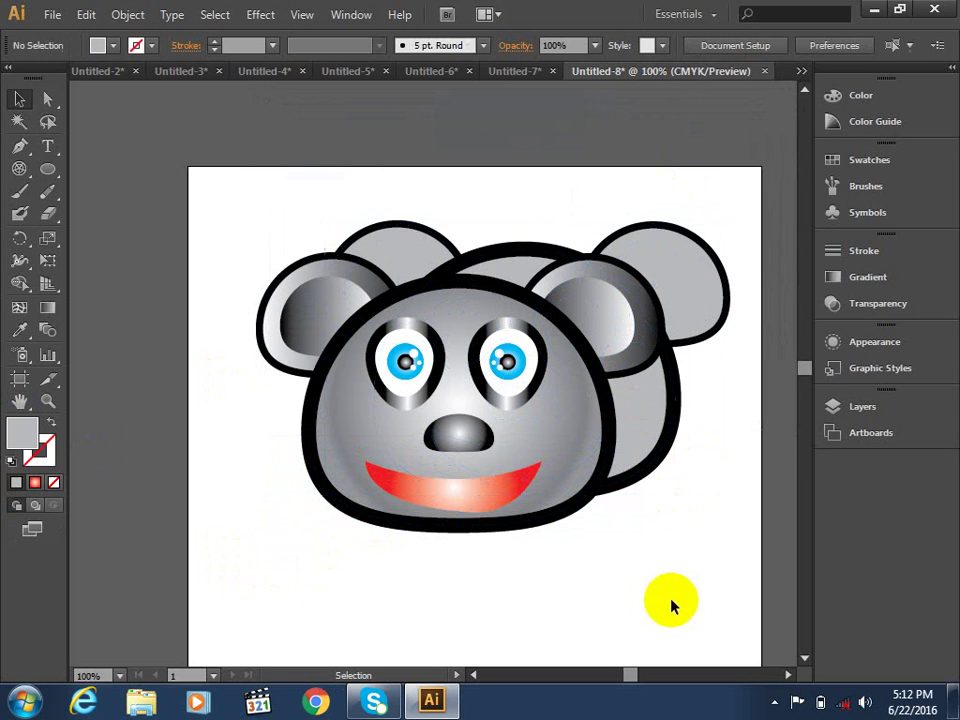
{"action": "left_click", "coordinate": [655, 435]}
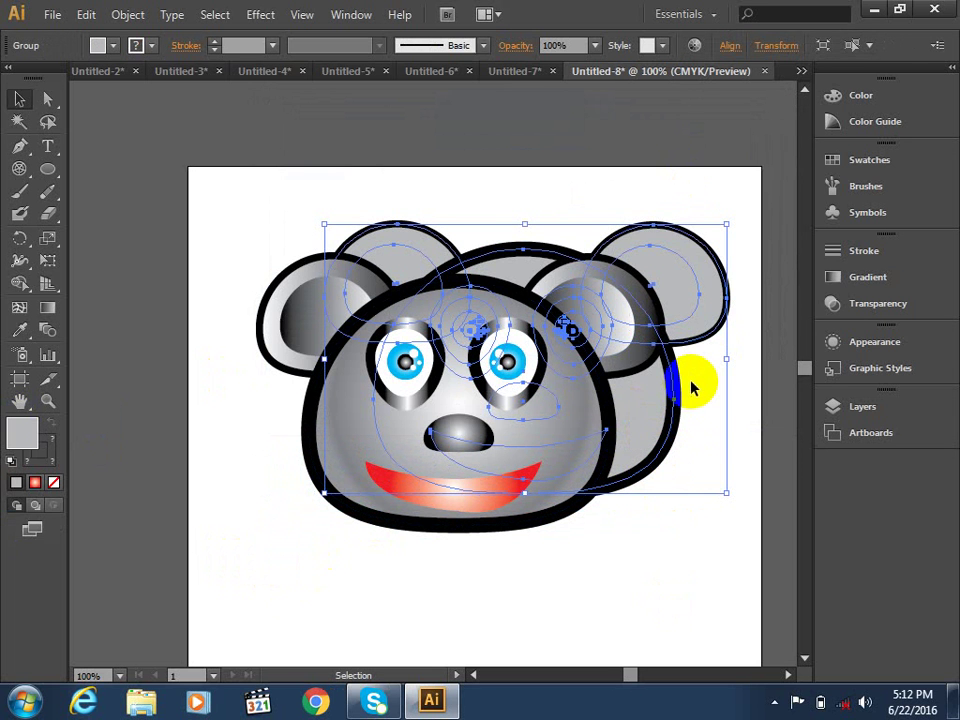
{"action": "key", "text": "Delete"}
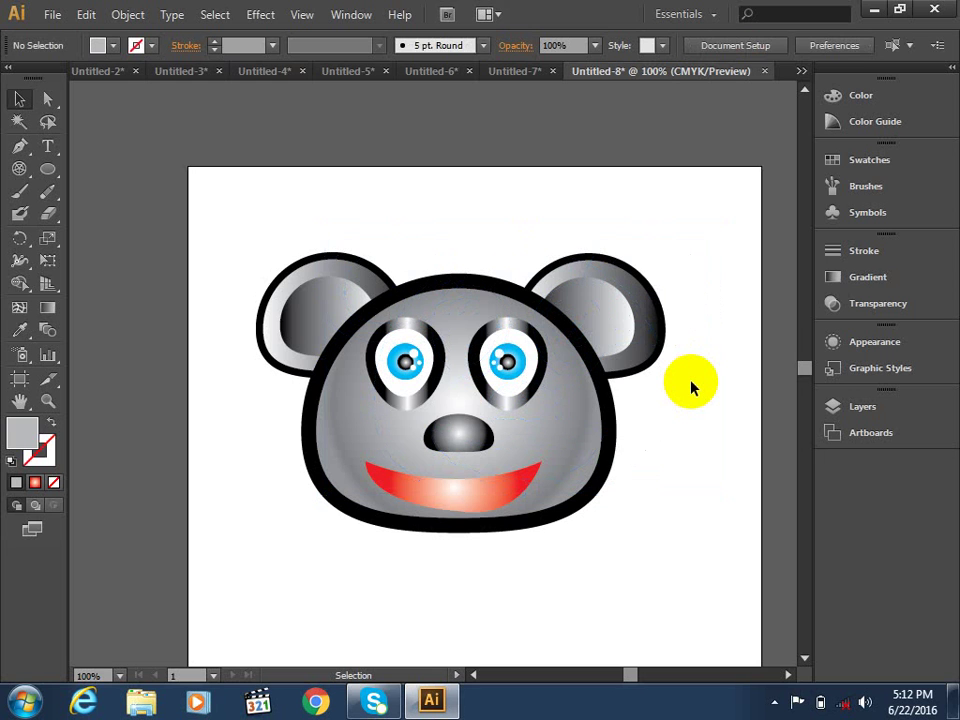